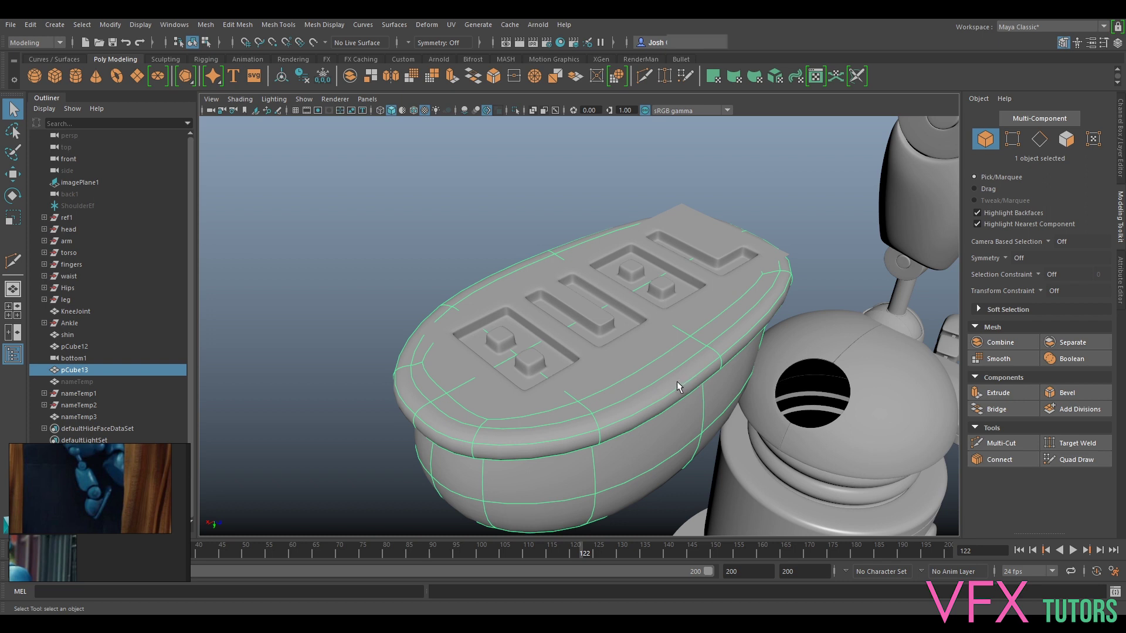
Switch to the bottom orthographic view, frame the foot's lettered sole, and clear the selection.
click(367, 99)
mouse_move(394, 113)
mouse_move(413, 139)
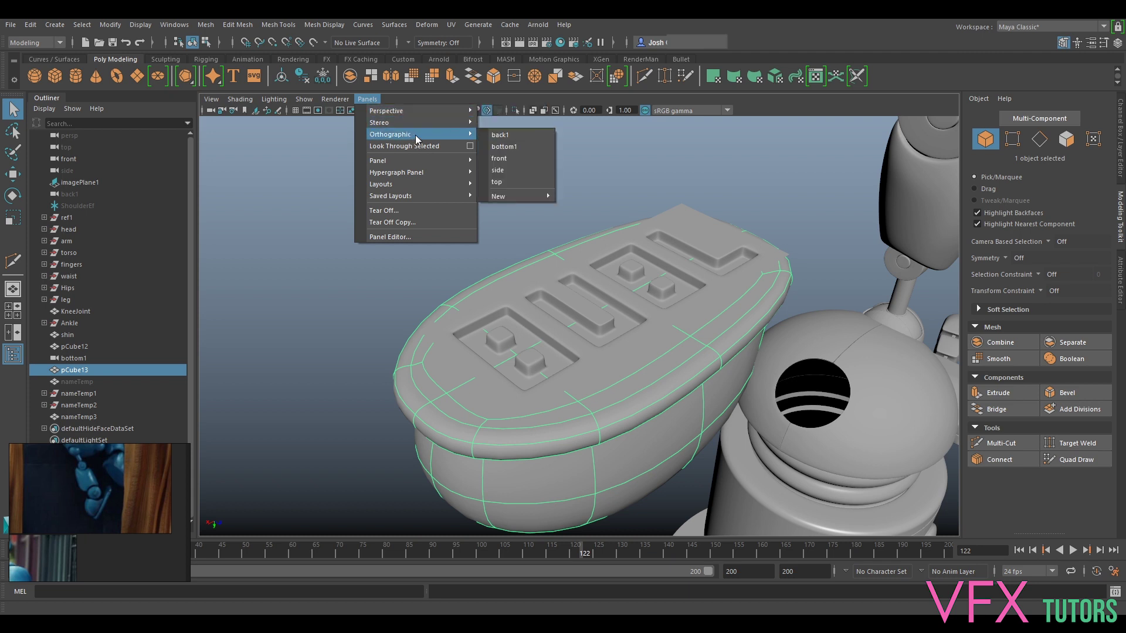
click(514, 171)
scroll(659, 287, down, 6)
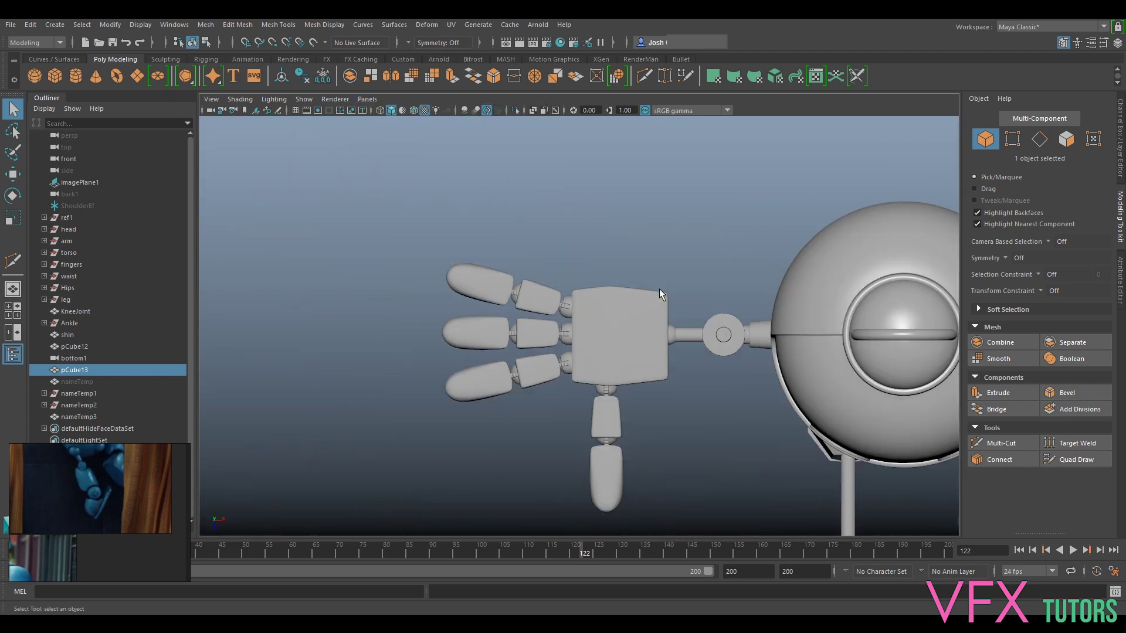
alt+middle_drag(651, 337, 553, 335)
scroll(552, 336, up, 5)
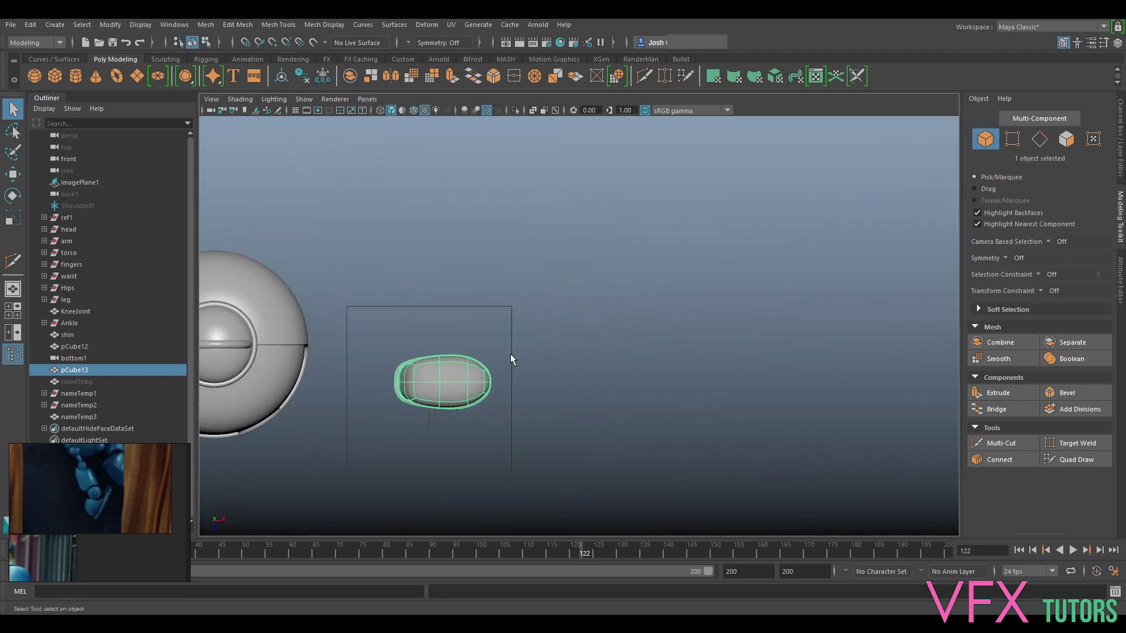
click(367, 100)
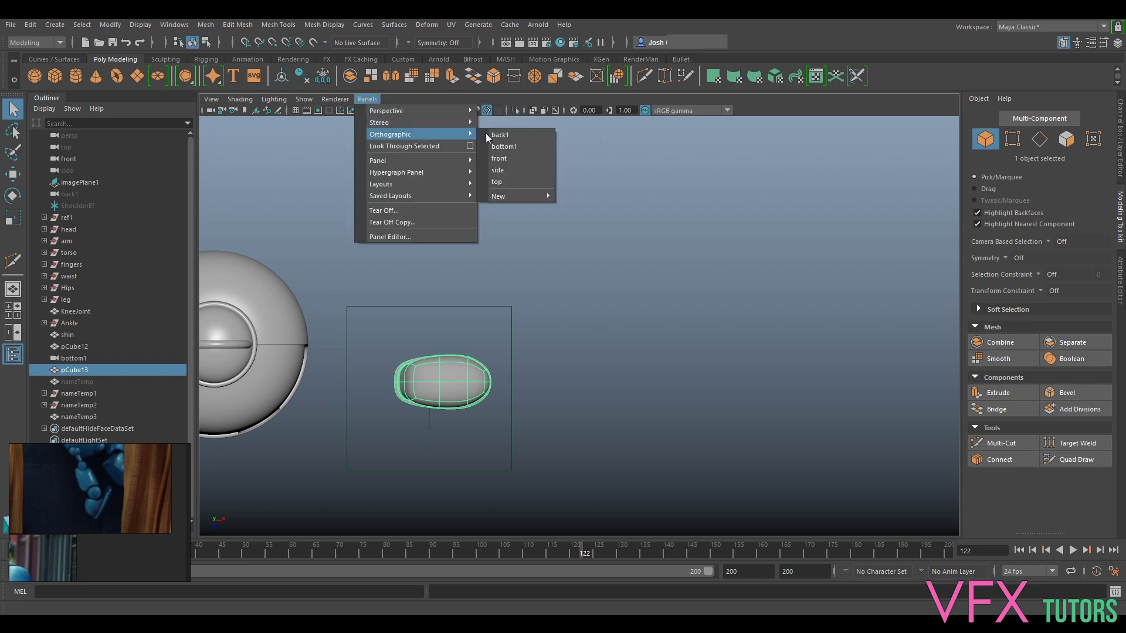
click(520, 167)
scroll(645, 291, down, 3)
scroll(582, 265, up, 4)
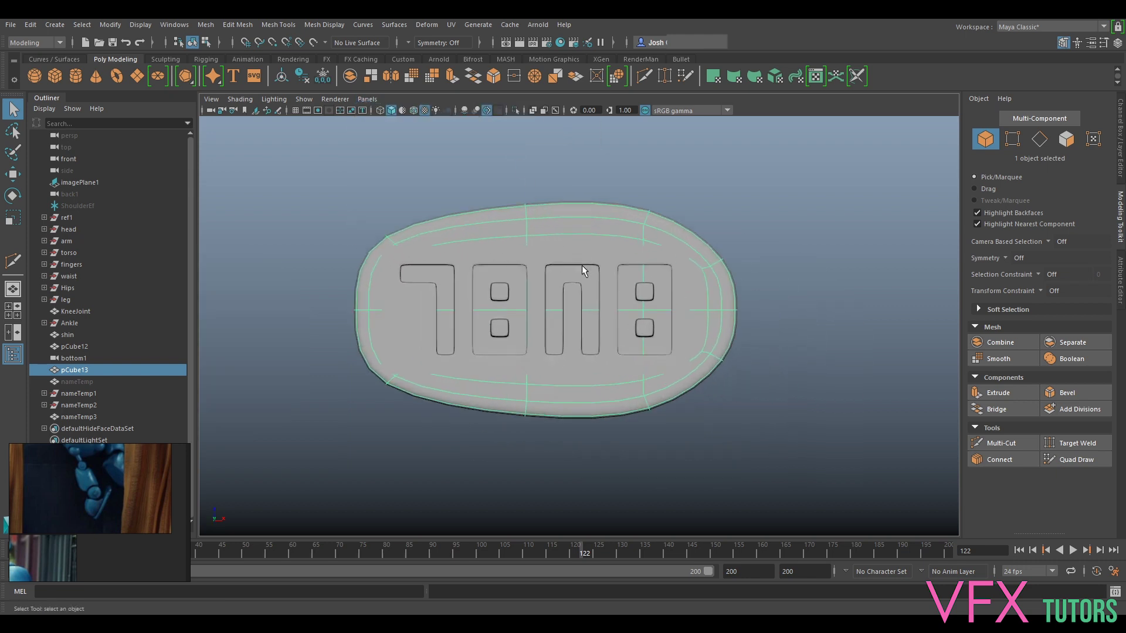
click(683, 162)
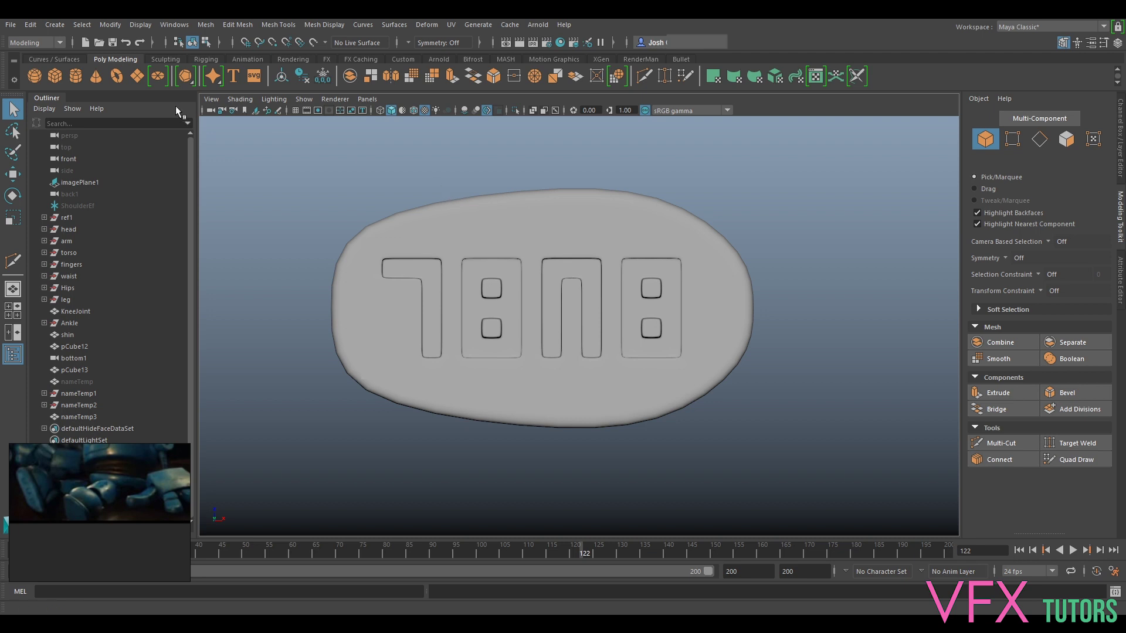
Create a polygon cylinder and place it at the sole's narrow end, at about X 45.93, Y -97.51, Z 8.66.
click(75, 75)
scroll(695, 240, down, 5)
key(w)
drag(422, 360, 598, 372)
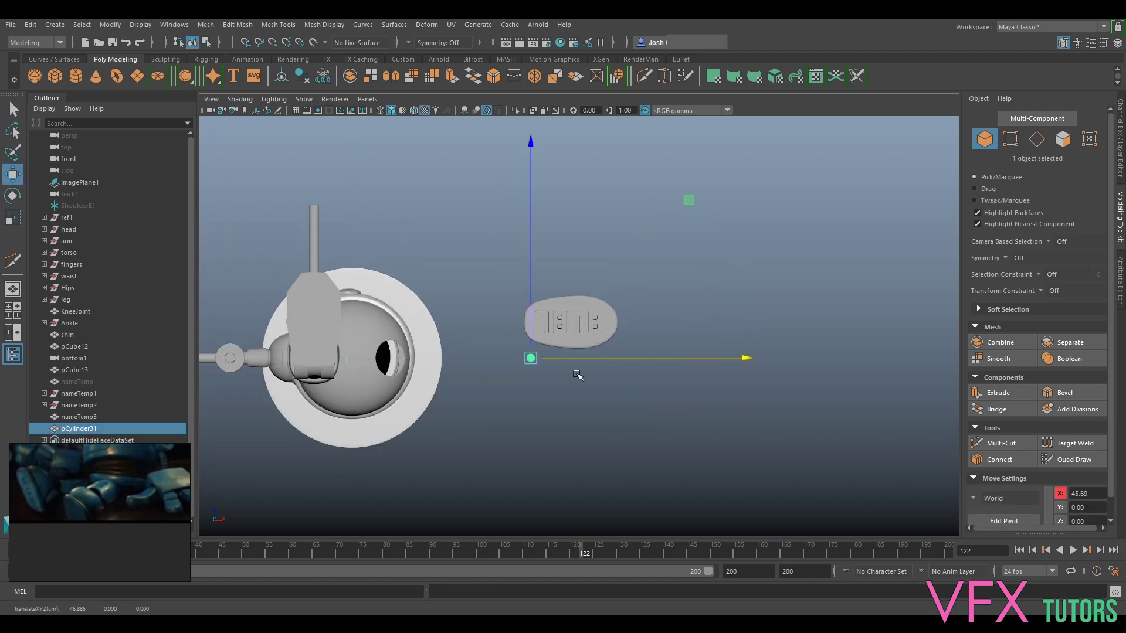
scroll(498, 368, up, 4)
drag(493, 370, 493, 324)
key(r)
key(w)
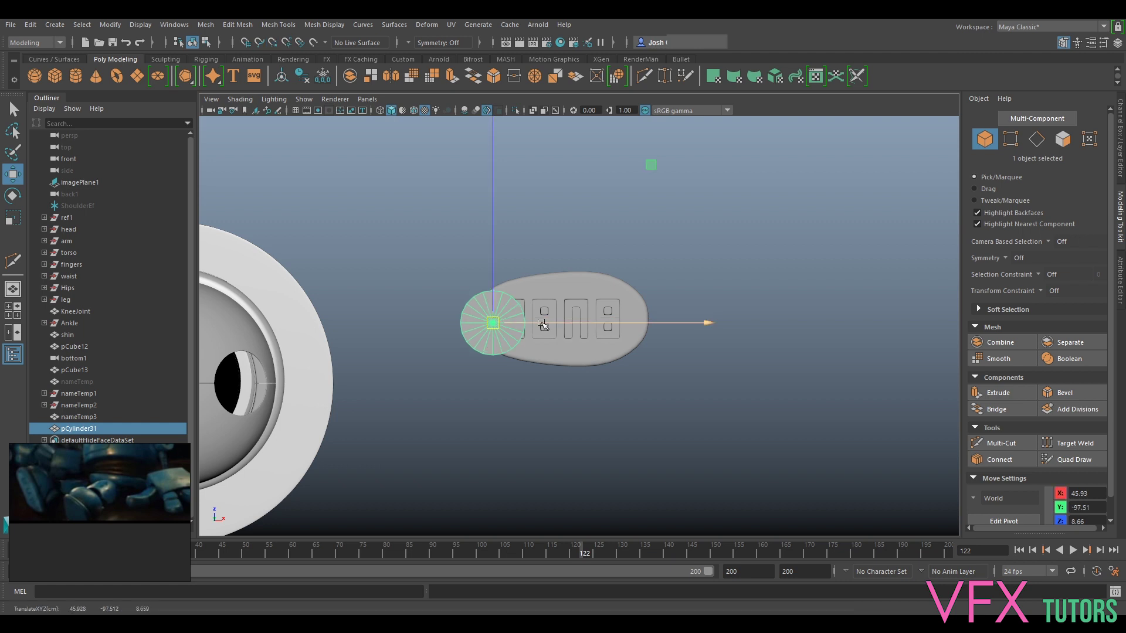
Enable X-Ray shading and move the cylinder onto the sole's lengthwise centreline, to about X 53.31 and Z 9.24.
scroll(494, 323, up, 4)
click(245, 99)
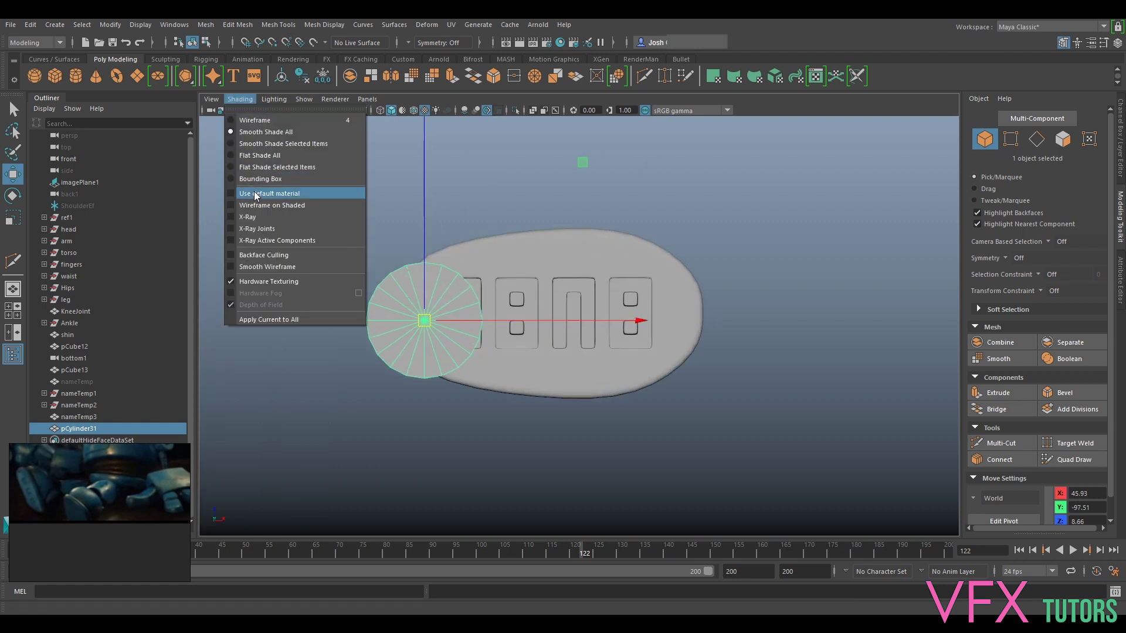
click(253, 219)
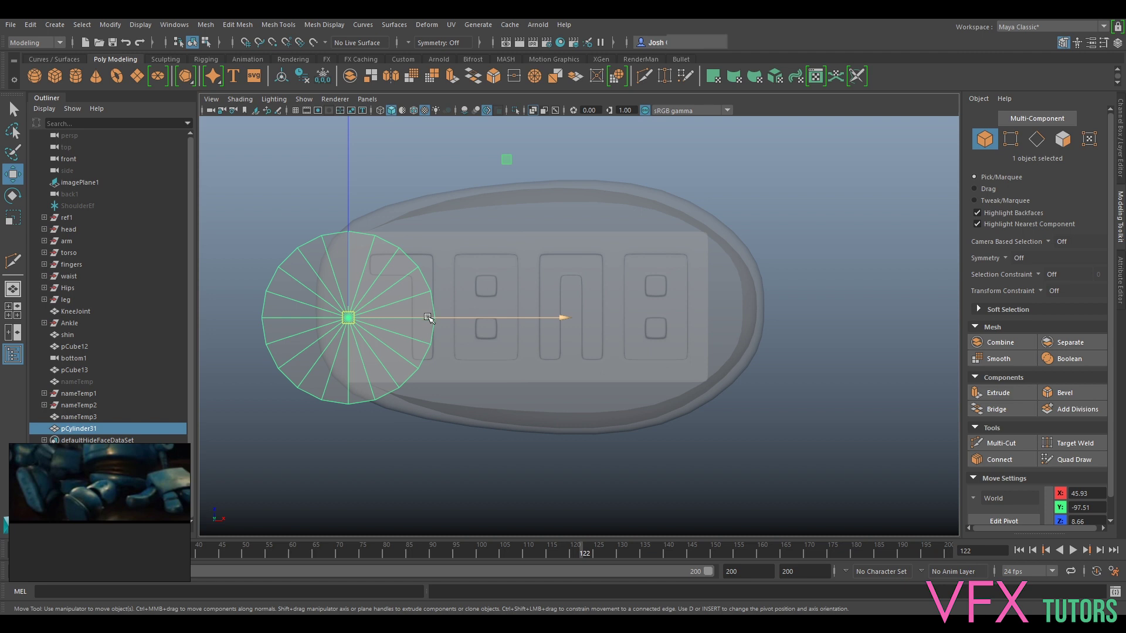
drag(428, 317, 573, 320)
scroll(432, 264, up, 3)
drag(432, 265, 434, 249)
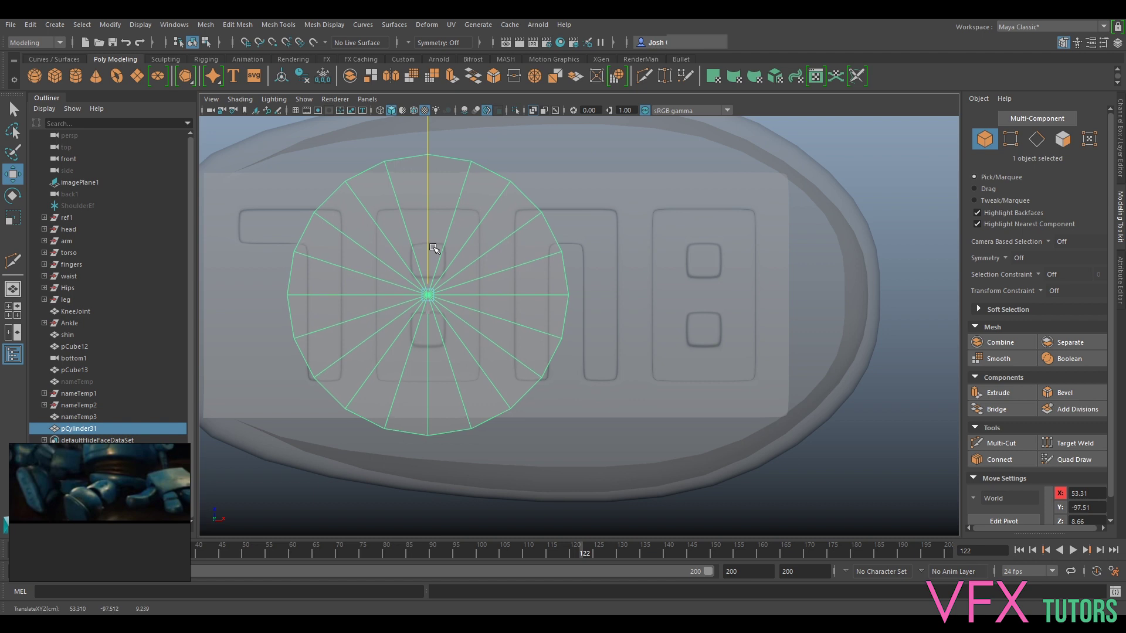
Move the cylinder to the sole's wide end and scale it uniformly to about 6.1.
scroll(430, 247, down, 3)
drag(556, 306, 759, 324)
key(r)
drag(681, 309, 733, 326)
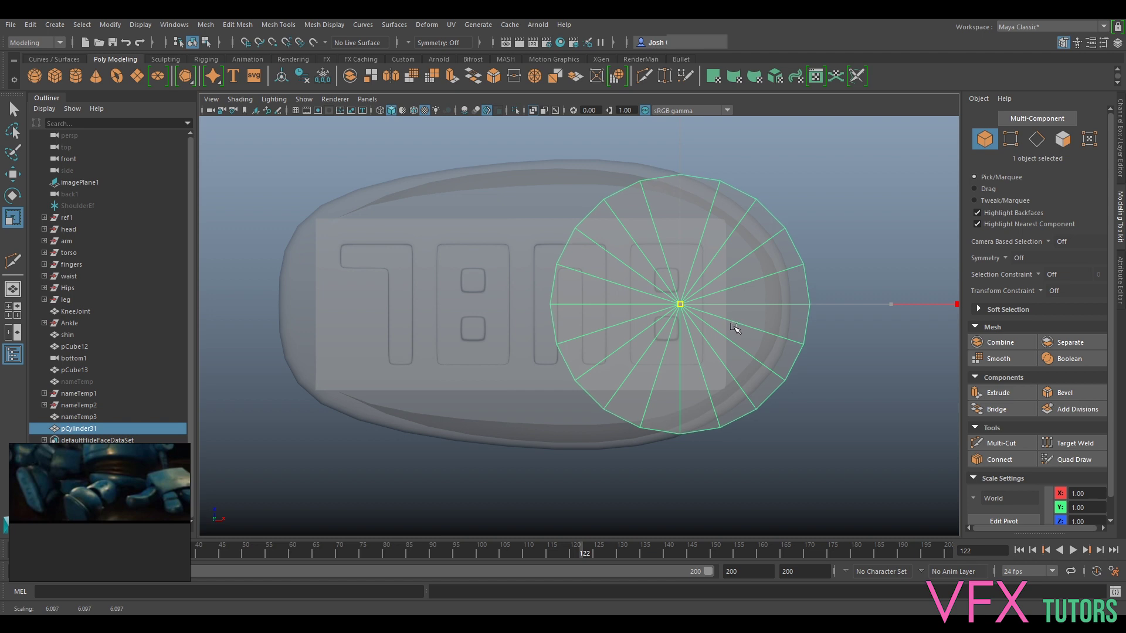
drag(735, 327, 734, 327)
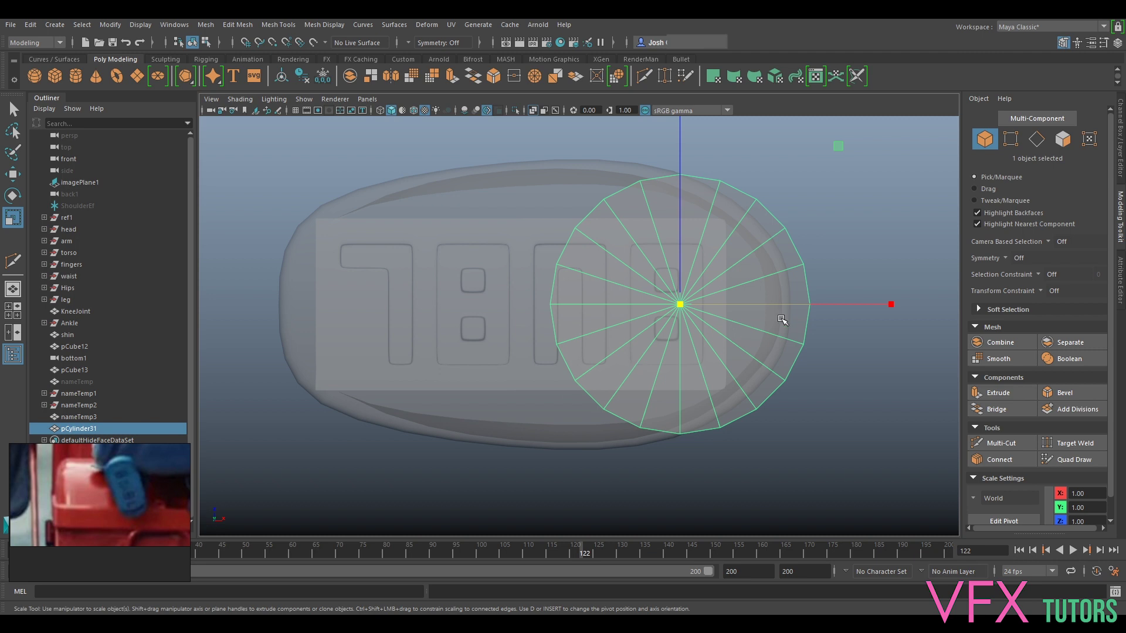
Shift the cylinder to about X 62.18 and scale it uniformly to about 6.32 to match the sole's outline.
drag(753, 307, 729, 308)
key(ctrl+z)
key(w)
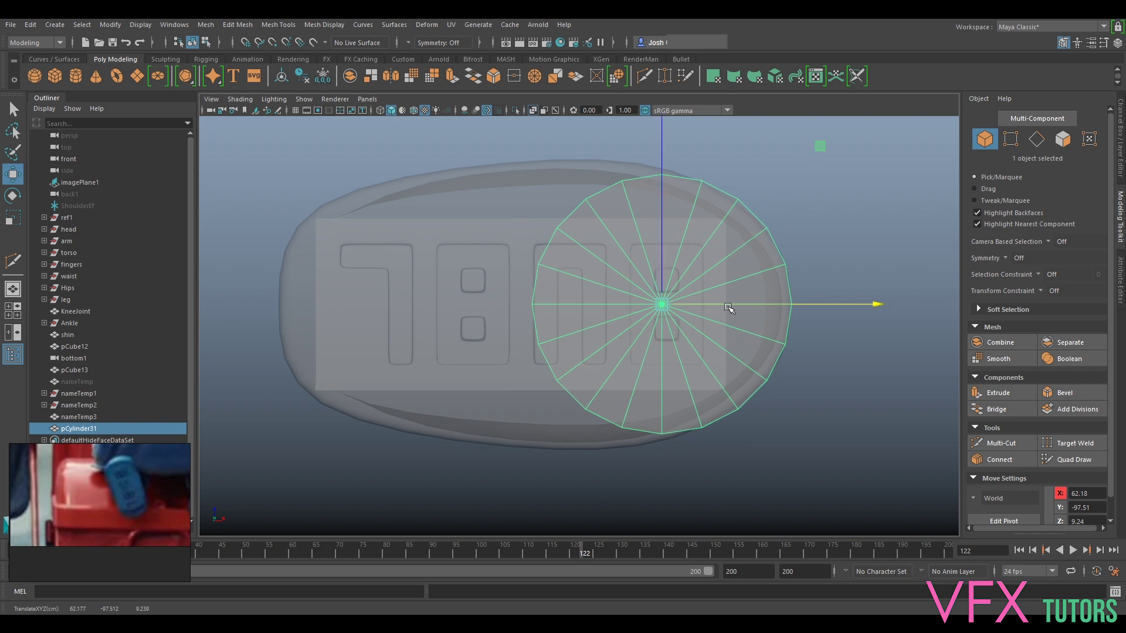
key(r)
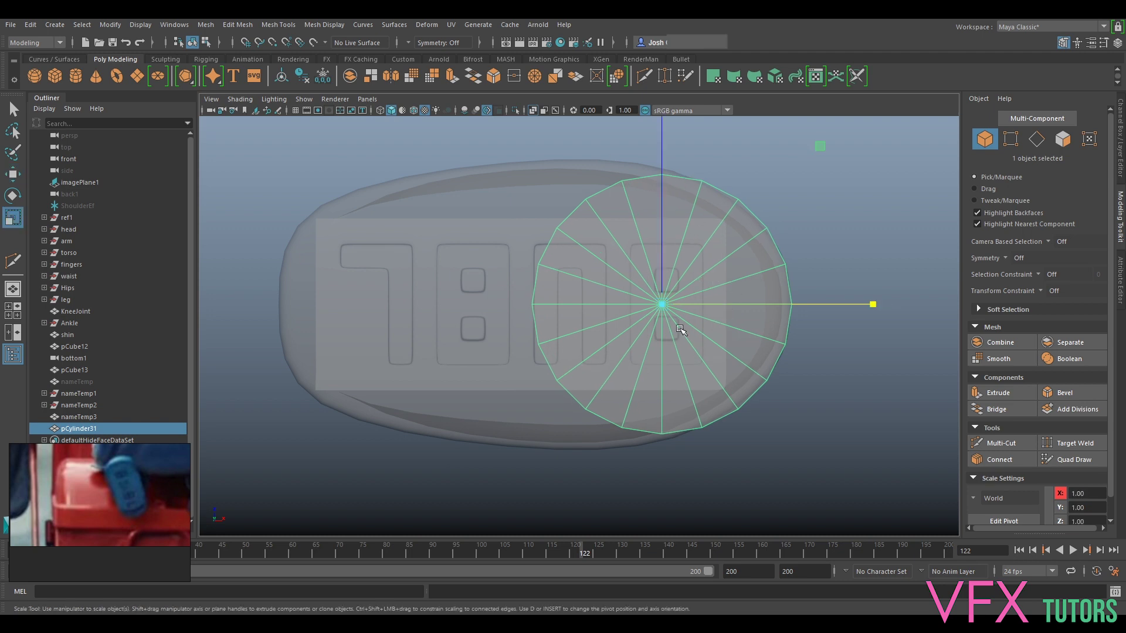
drag(663, 302, 630, 274)
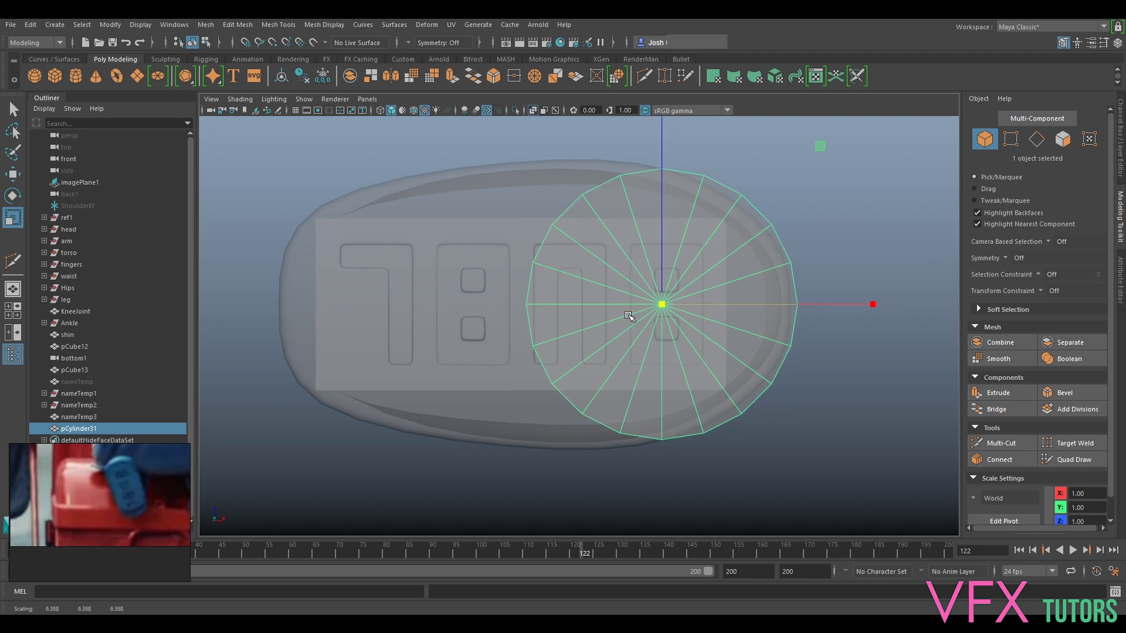
drag(659, 303, 661, 306)
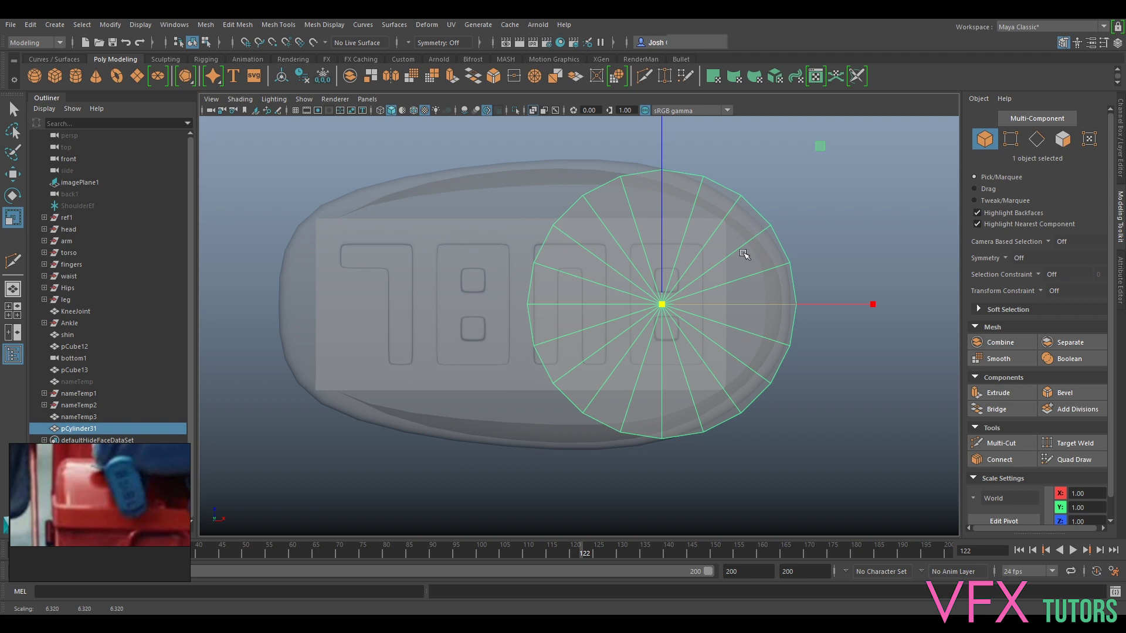
Delete the cylinder faces on its inner half and return to object selection, keeping the half at the wide end.
right_drag(741, 257, 742, 286)
drag(464, 161, 653, 495)
key(Delete)
right_drag(666, 303, 772, 269)
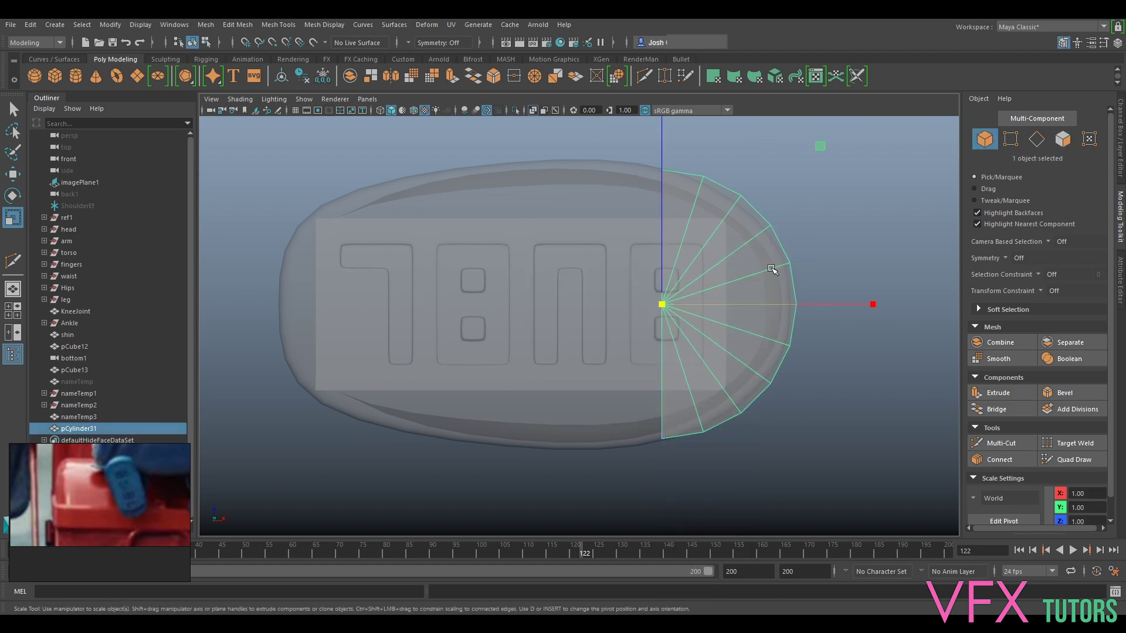
Duplicate the half cylinder and move the copy to the narrow end, at about X 44.39.
key(ctrl+d)
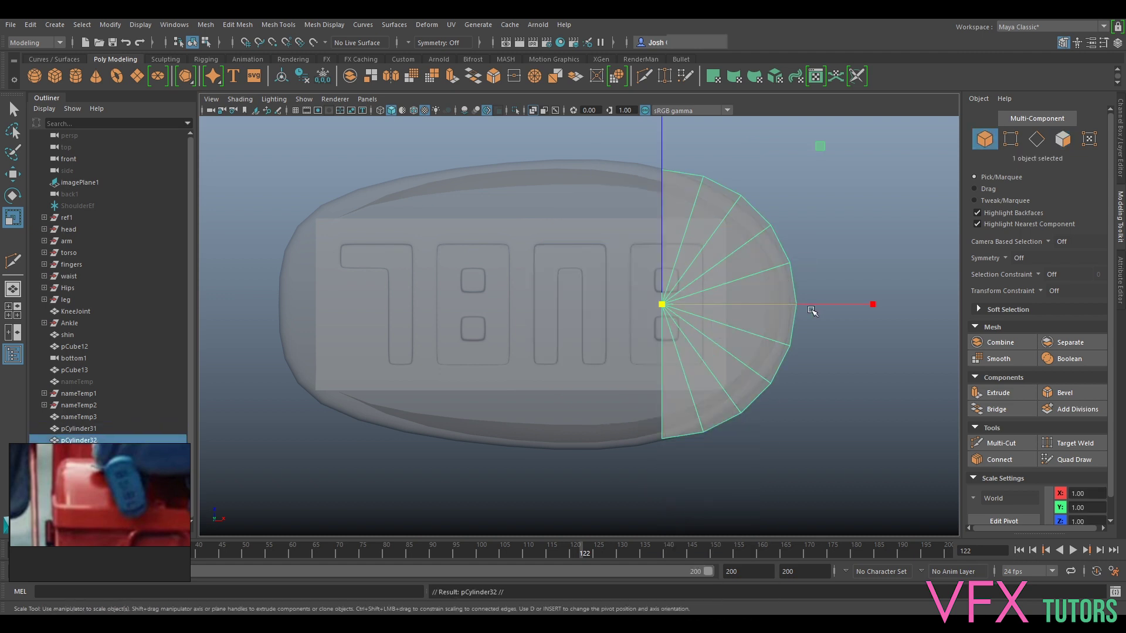
key(w)
drag(811, 305, 433, 305)
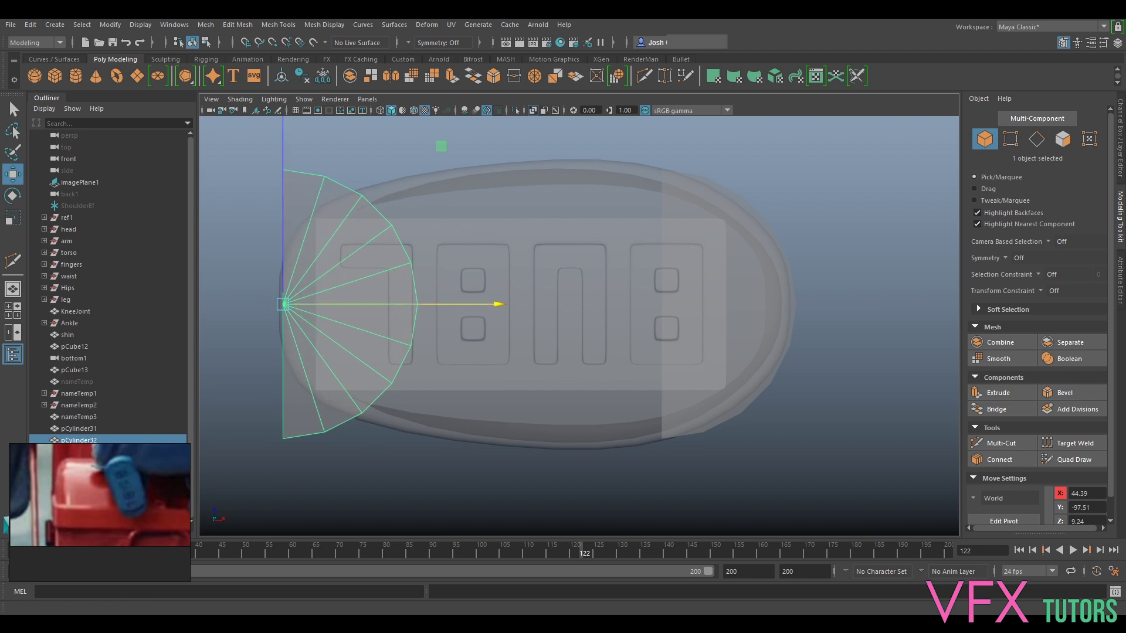
Set the duplicate's Rotate Y to 180 and slide it inward over the sole's narrow end.
click(1119, 164)
key(e)
drag(446, 426, 448, 188)
key(ctrl+z)
drag(455, 378, 834, 126)
double_click(1096, 170)
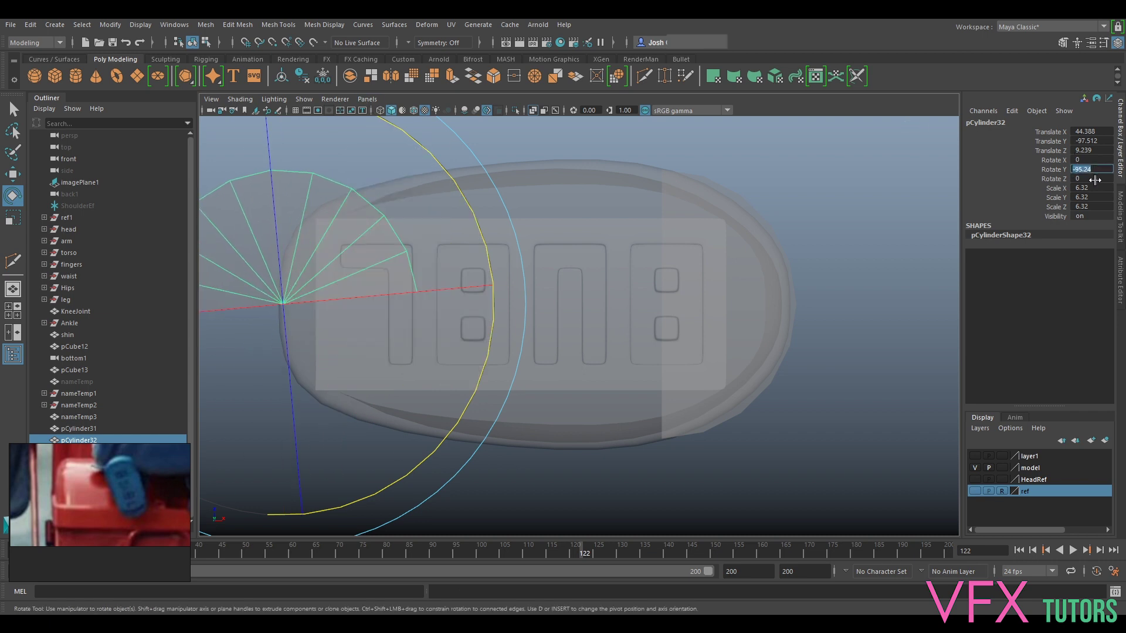
text(180)
key(Return)
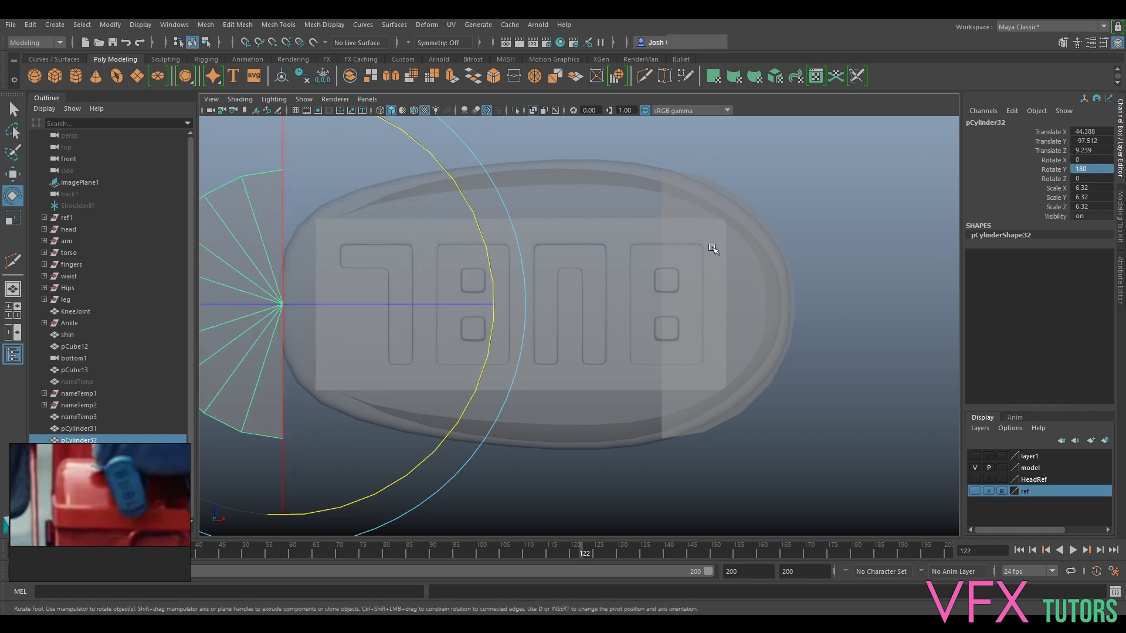
key(w)
middle_drag(393, 294, 516, 348)
Select both half cylinders and combine them into one mesh.
shift+click(694, 267)
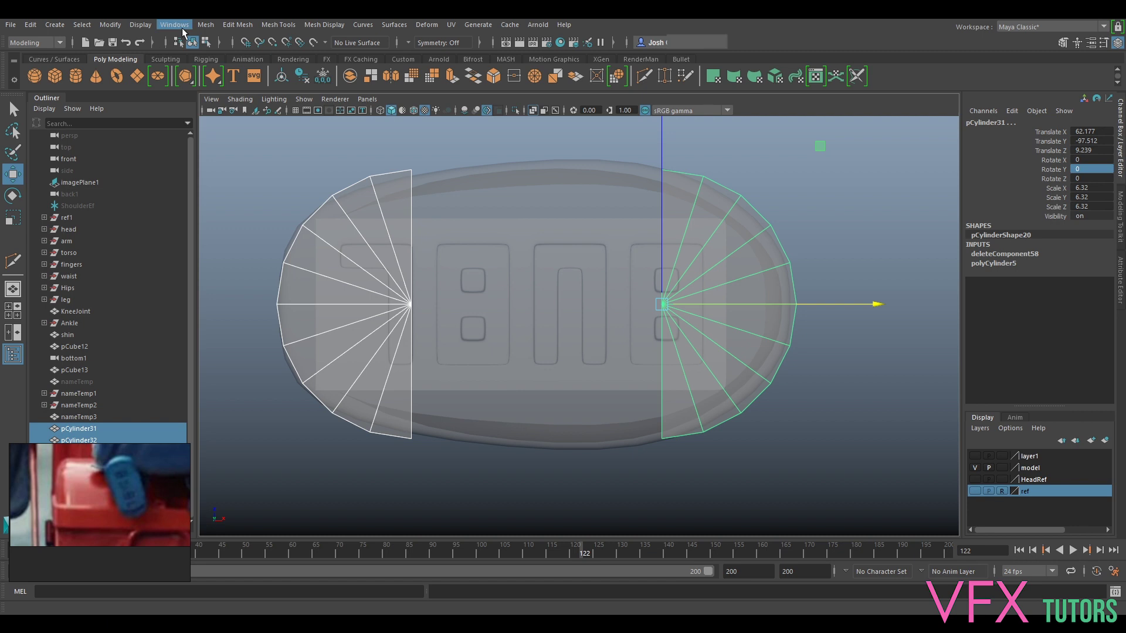
click(207, 25)
click(235, 68)
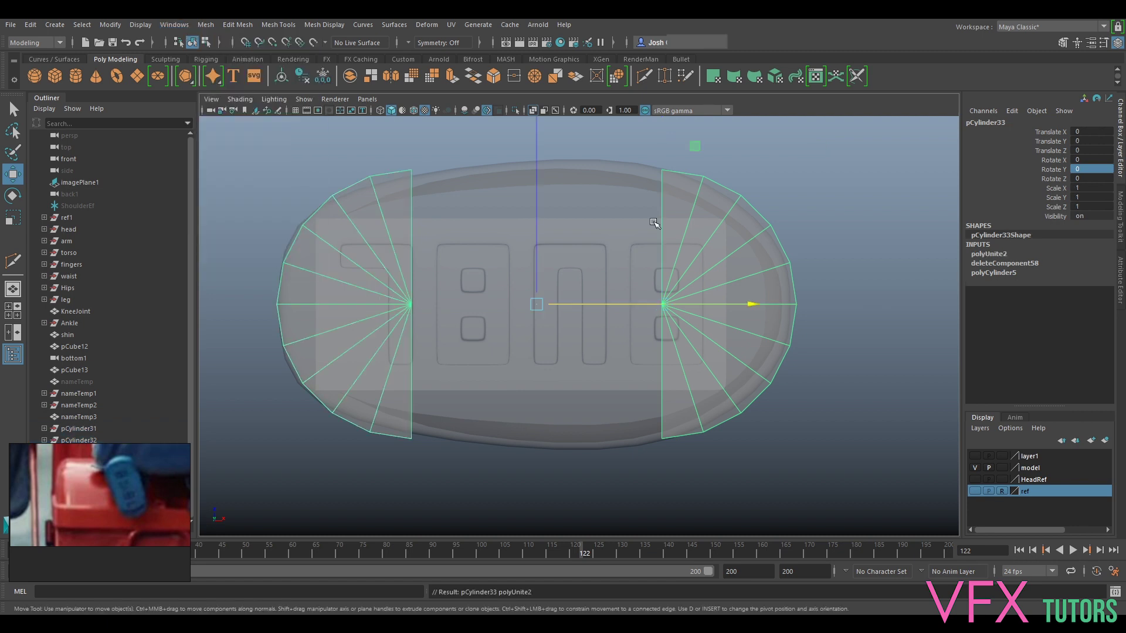
Bridge the four straight inner edges of the two half cylinders.
right_drag(665, 236, 674, 200)
click(662, 234)
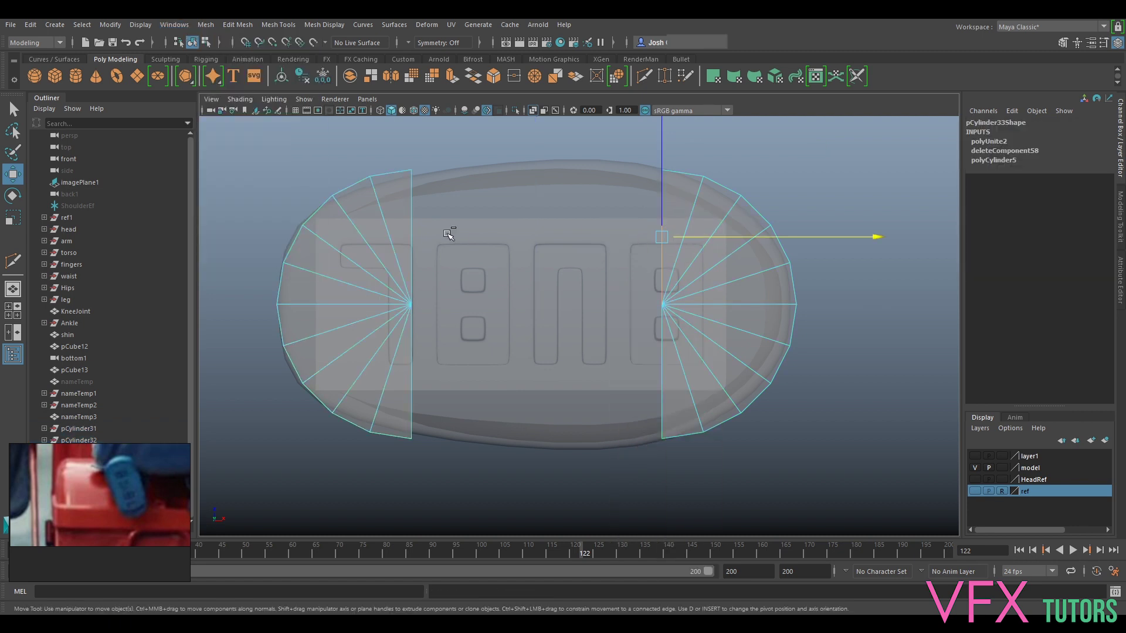
shift+click(413, 233)
shift+click(666, 367)
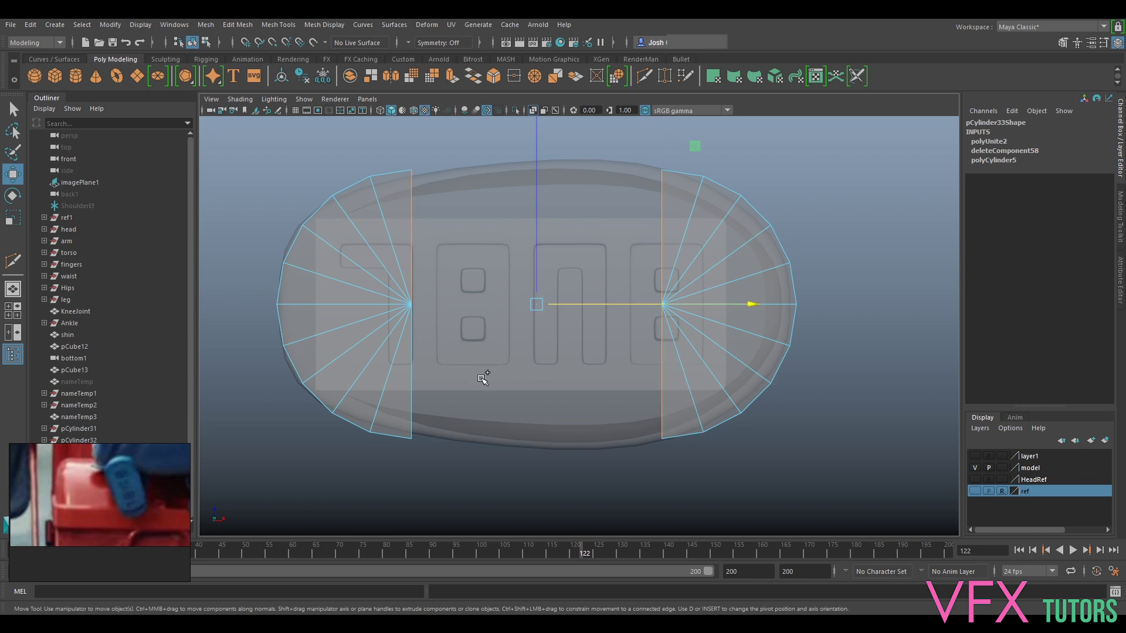
shift+click(407, 386)
click(1120, 222)
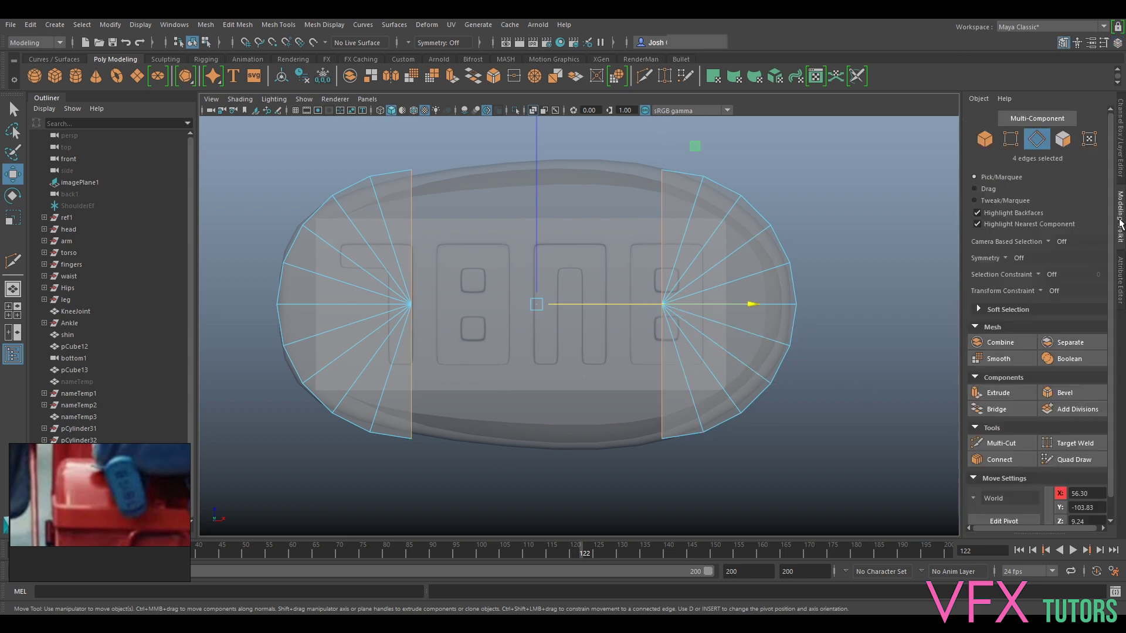
click(1017, 413)
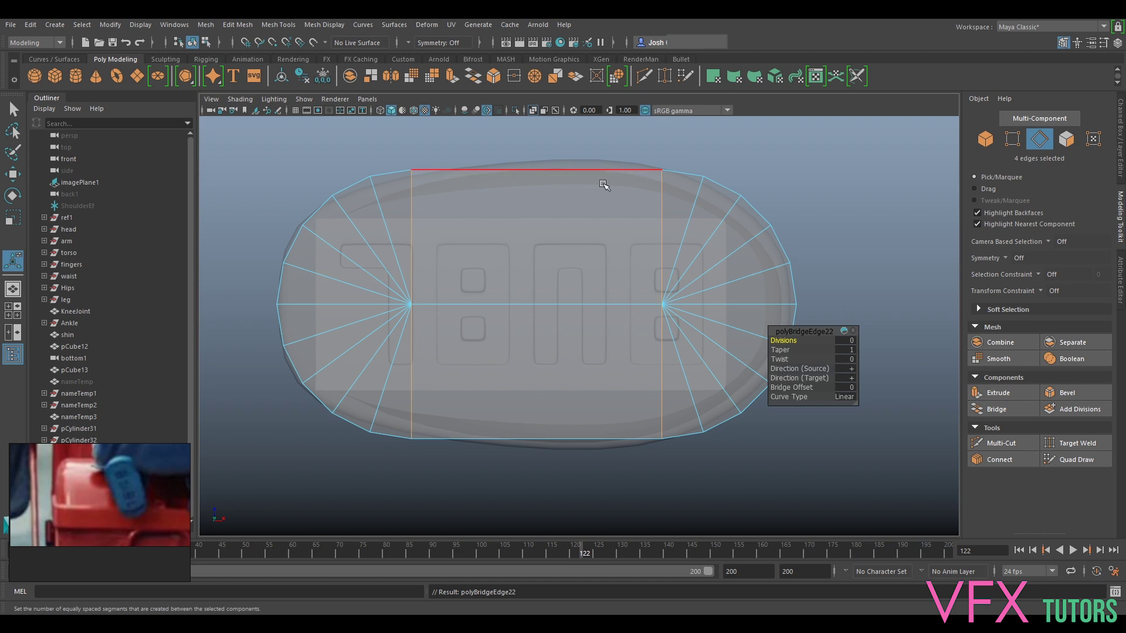
right_drag(704, 281, 705, 307)
drag(385, 274, 715, 354)
key(Delete)
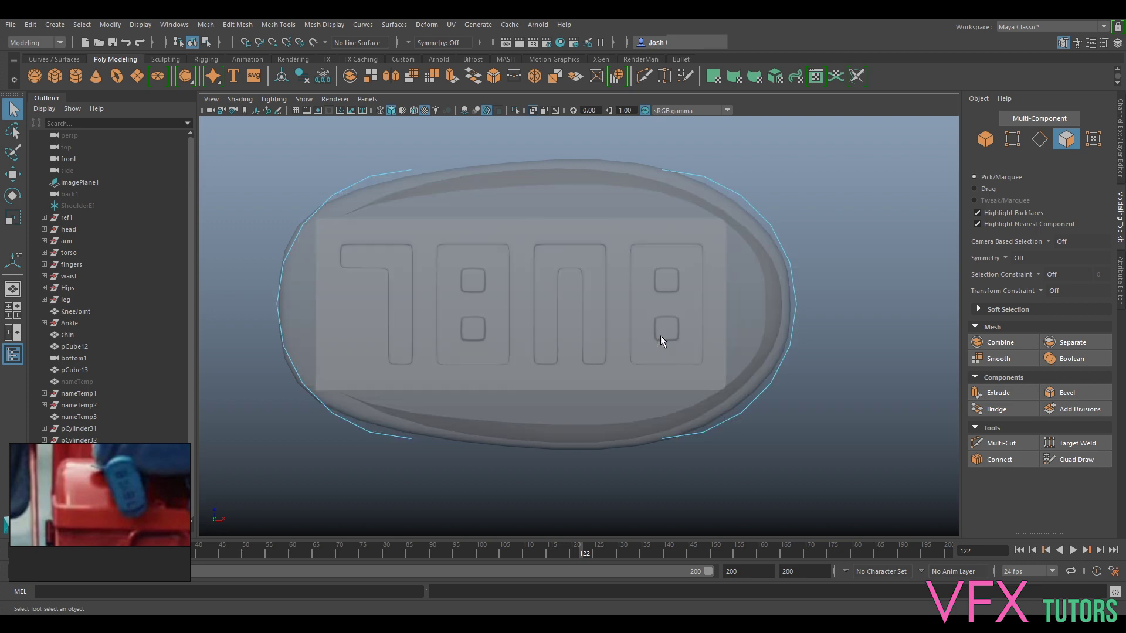
right_drag(710, 180, 704, 154)
key(ctrl+z)
key(ctrl+z)
key(ctrl+z)
key(ctrl+z)
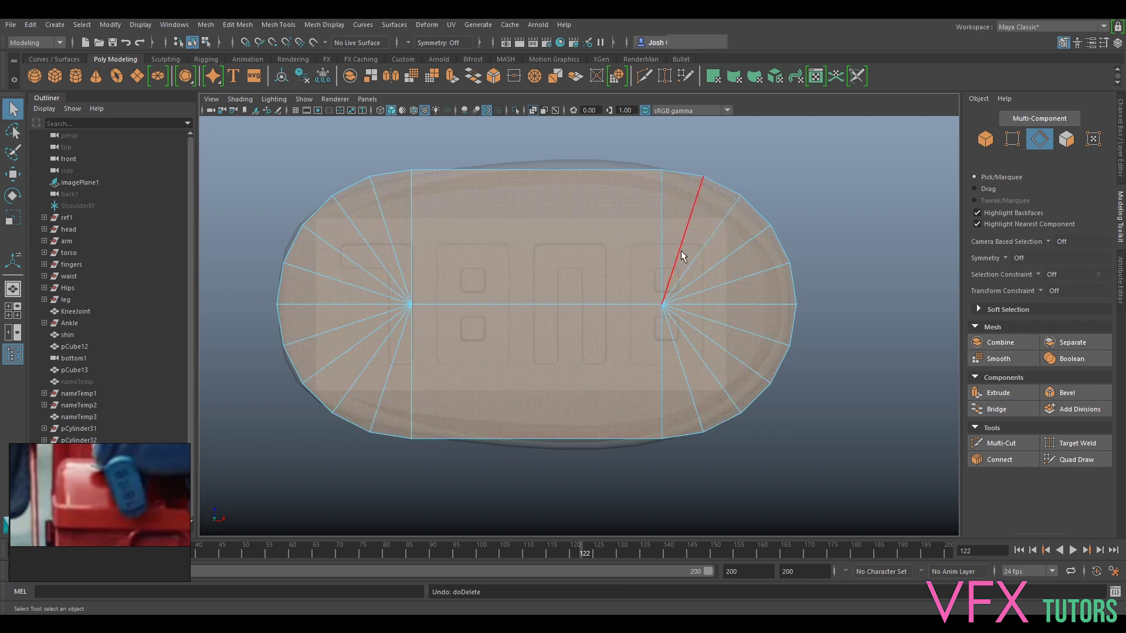
Switch to the perspective camera and select the bridged cylinder mesh as an object.
click(362, 99)
mouse_move(386, 111)
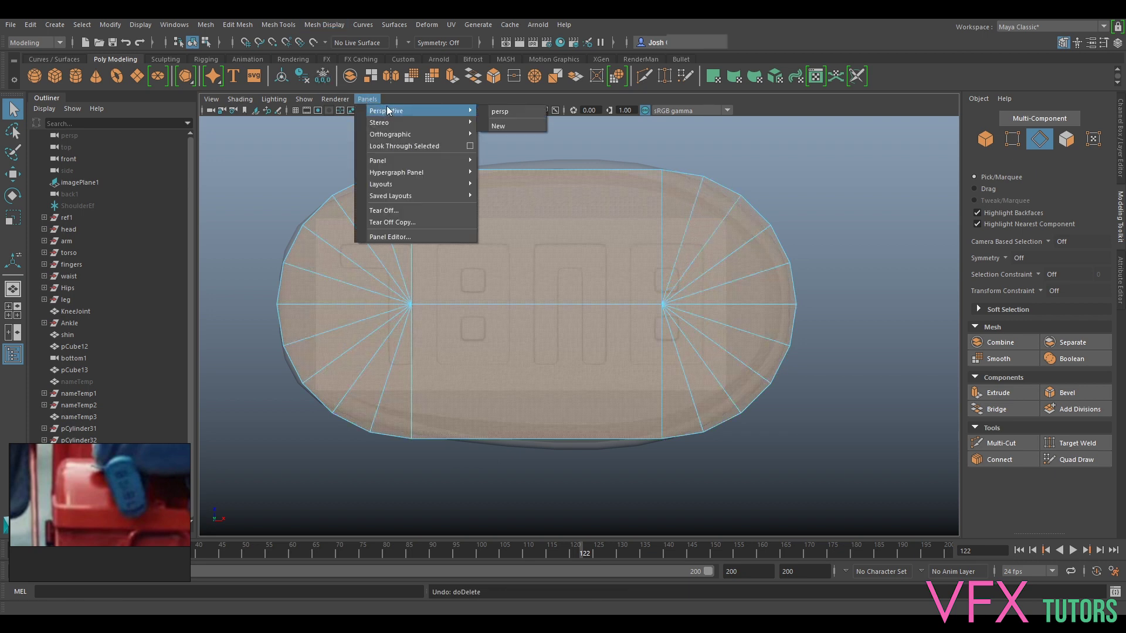
click(535, 111)
alt+drag(606, 238, 550, 207)
right_drag(652, 192, 727, 168)
click(840, 229)
alt+drag(839, 229, 837, 283)
click(740, 224)
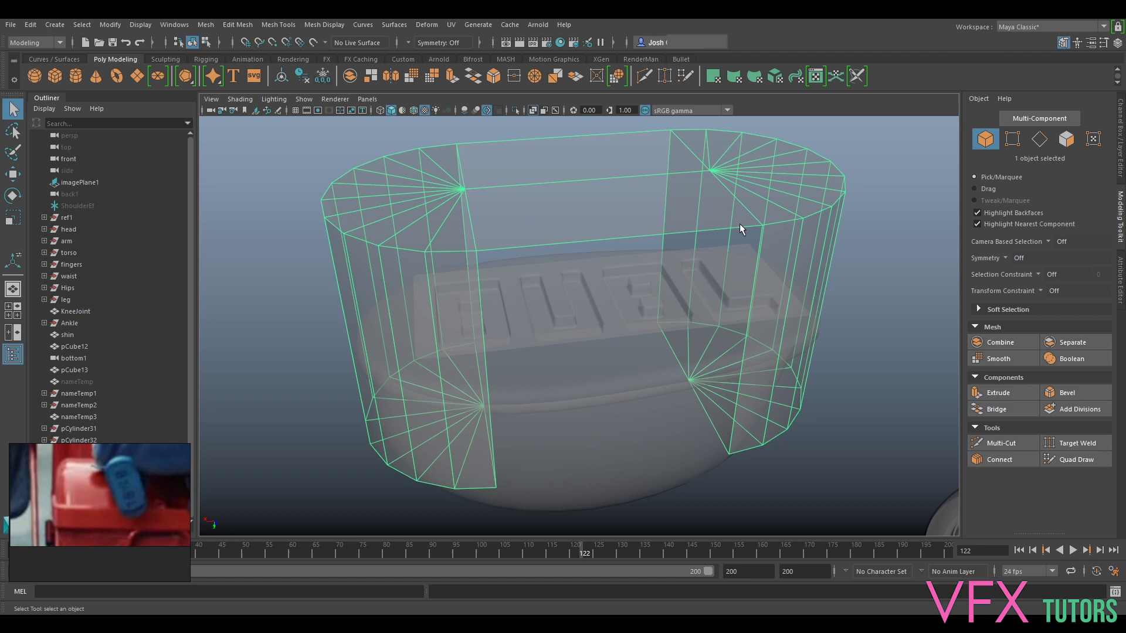
Delete the mesh's side walls and its unbridged cap faces, keeping only the bridged flat cap.
scroll(721, 258, down, 5)
mouse_move(706, 290)
alt+mouse_down()
mouse_move(709, 251)
mouse_move(705, 274)
alt+mouse_up()
right_drag(676, 288, 675, 301)
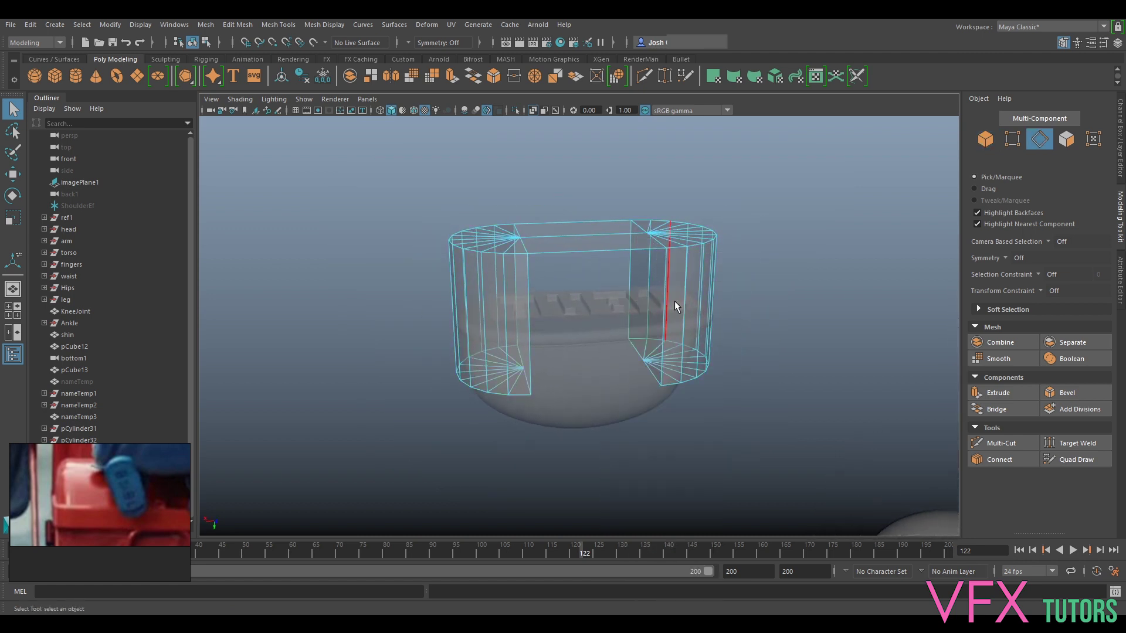
scroll(675, 301, up, 3)
alt+drag(730, 242, 738, 251)
right_click(738, 251)
click(739, 283)
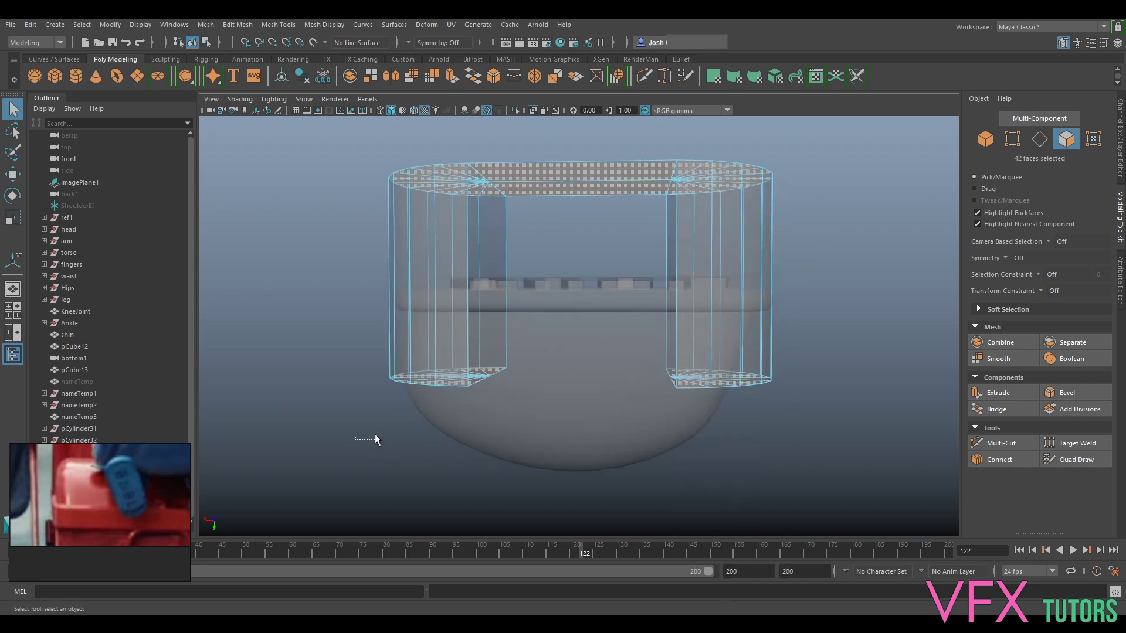
drag(375, 434, 852, 220)
key(Delete)
Try to extrude all faces of the flat cap and scale the extruded faces.
alt+drag(728, 208, 456, 333)
right_click(741, 267)
click(742, 300)
key(ctrl+e)
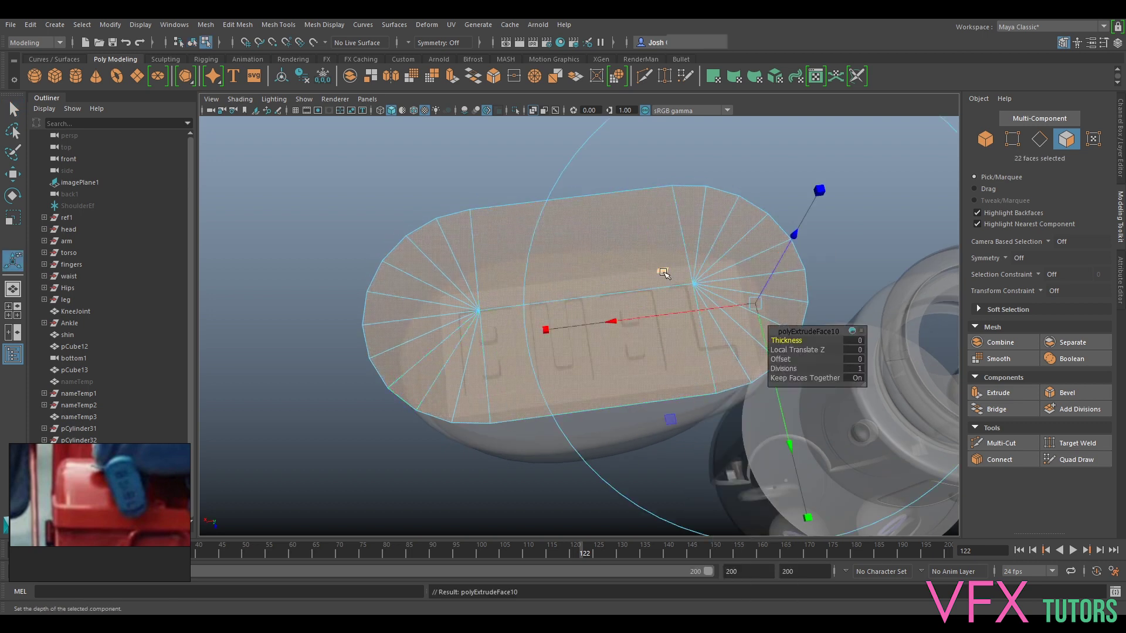
key(r)
drag(586, 296, 578, 300)
key(ctrl+z)
alt+drag(524, 348, 547, 340)
drag(609, 217, 624, 218)
key(ctrl+z)
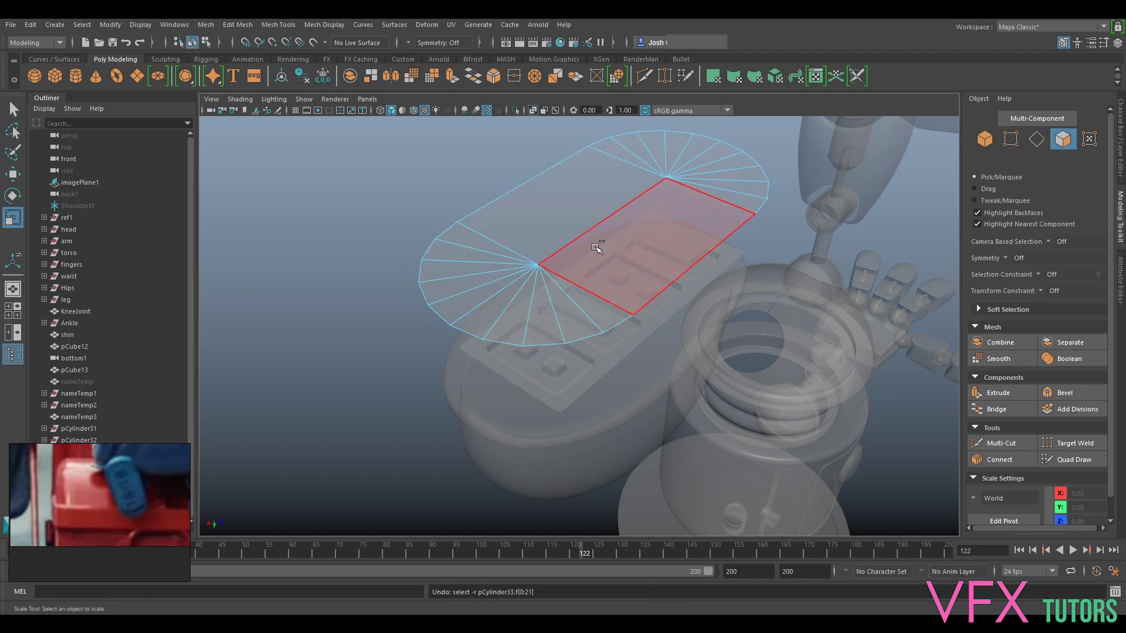
Try to move part of the flat cap mesh and undo the move.
click(638, 251)
key(w)
alt+drag(649, 253, 617, 271)
alt+middle_drag(569, 258, 600, 337)
scroll(600, 337, up, 4)
click(447, 243)
drag(462, 266, 465, 306)
key(ctrl+z)
alt+drag(574, 252, 653, 289)
right_drag(707, 262, 721, 230)
click(1001, 443)
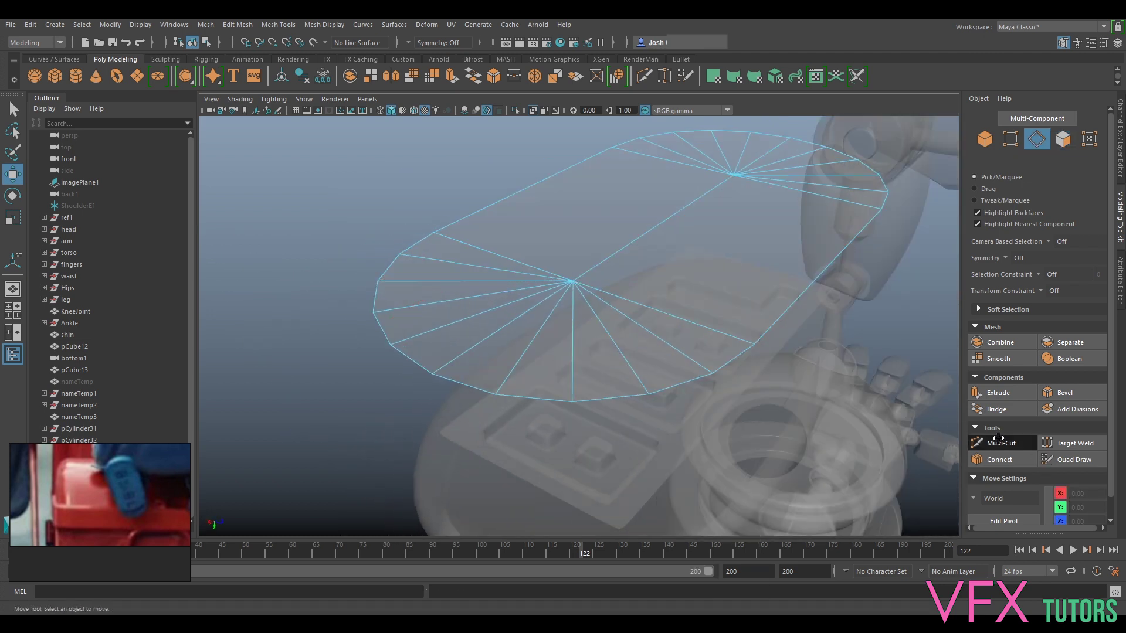
alt+drag(714, 334, 691, 344)
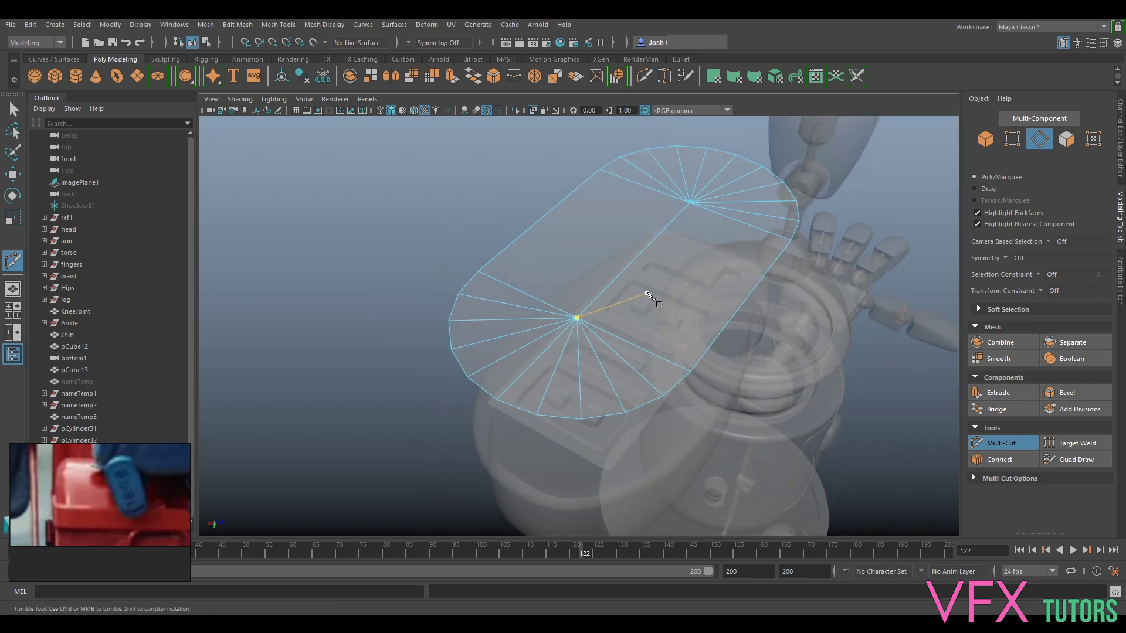
right_drag(725, 288, 733, 275)
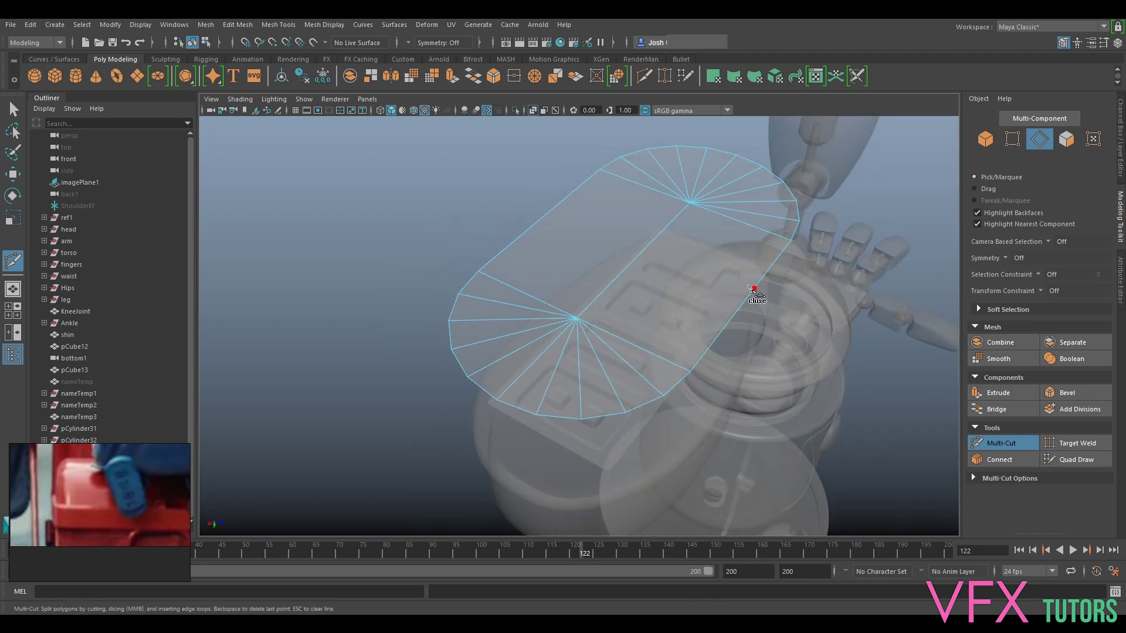
click(999, 444)
key(q)
Extrude the cap's whole outer border edge loop outward to form a narrow surrounding band of faces.
double_click(733, 316)
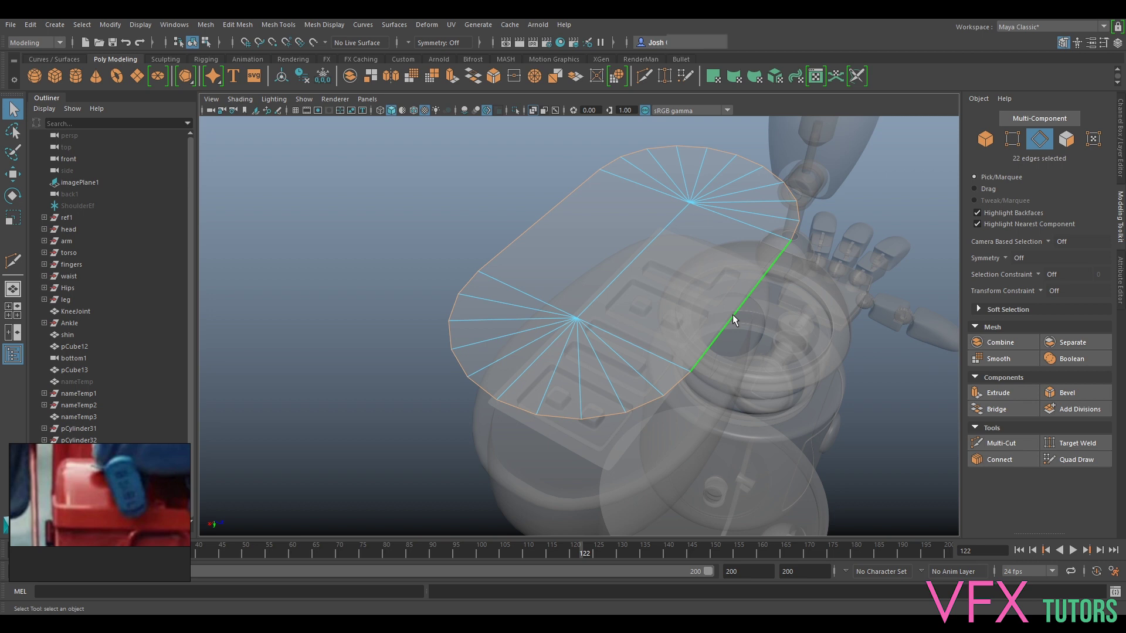
key(ctrl+e)
drag(831, 162, 844, 165)
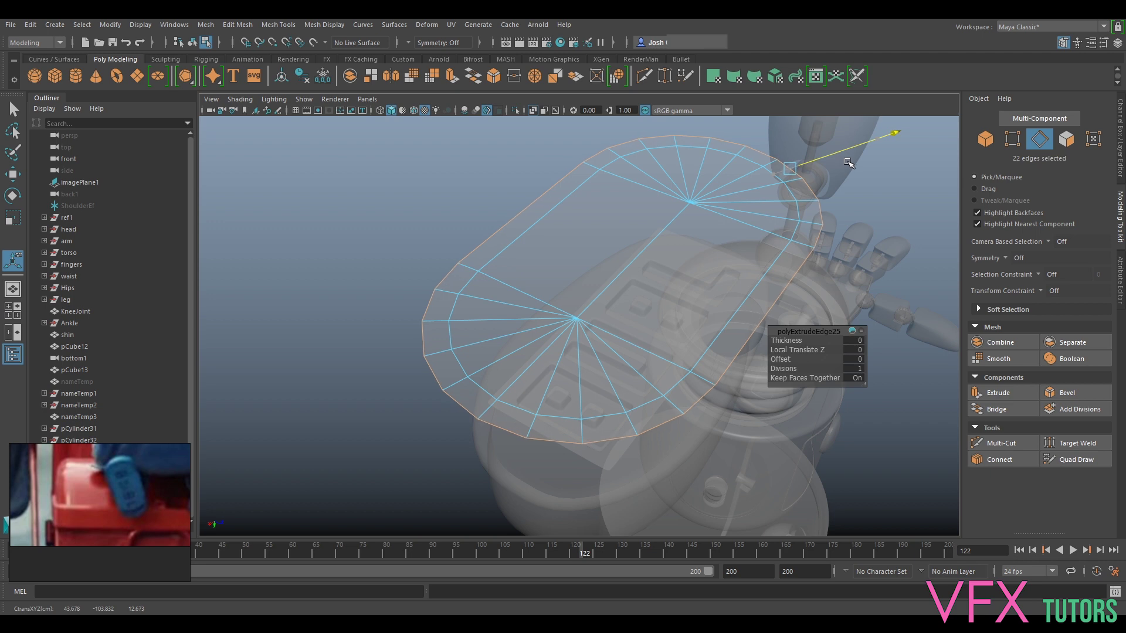
Duplicate the cap mesh and scale the copy down uniformly about its centred pivot.
right_drag(774, 215, 811, 200)
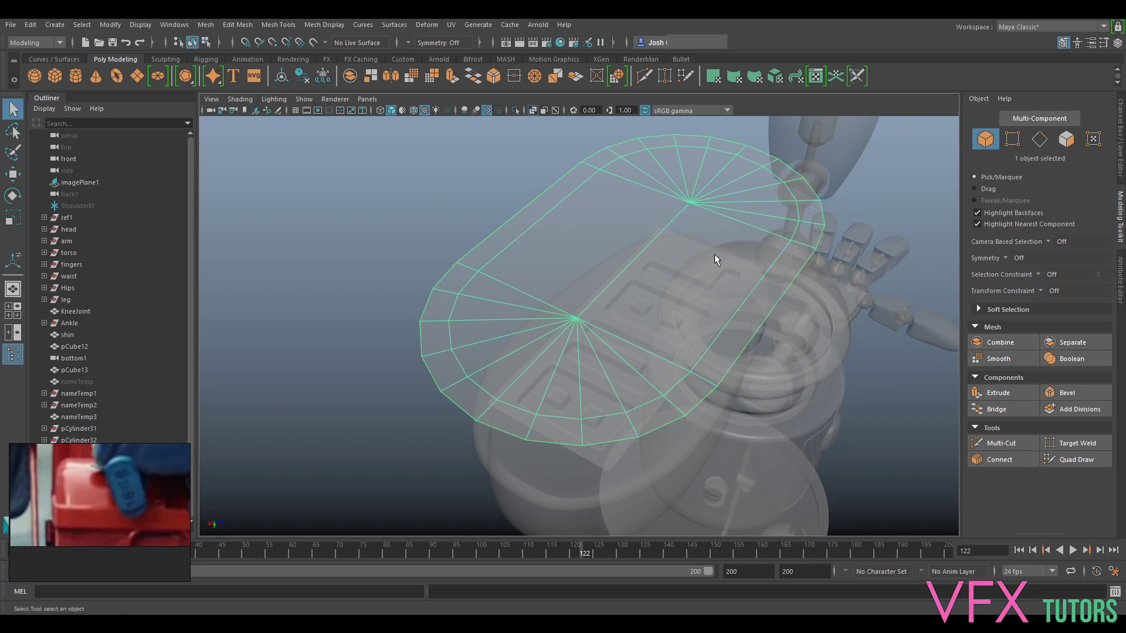
key(ctrl+d)
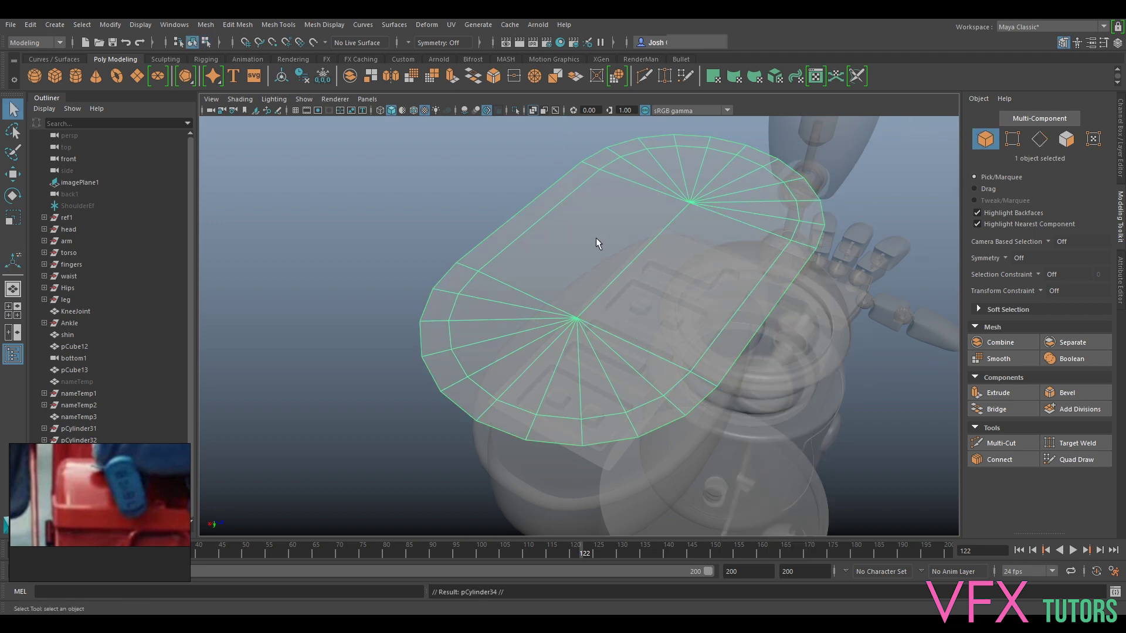
key(r)
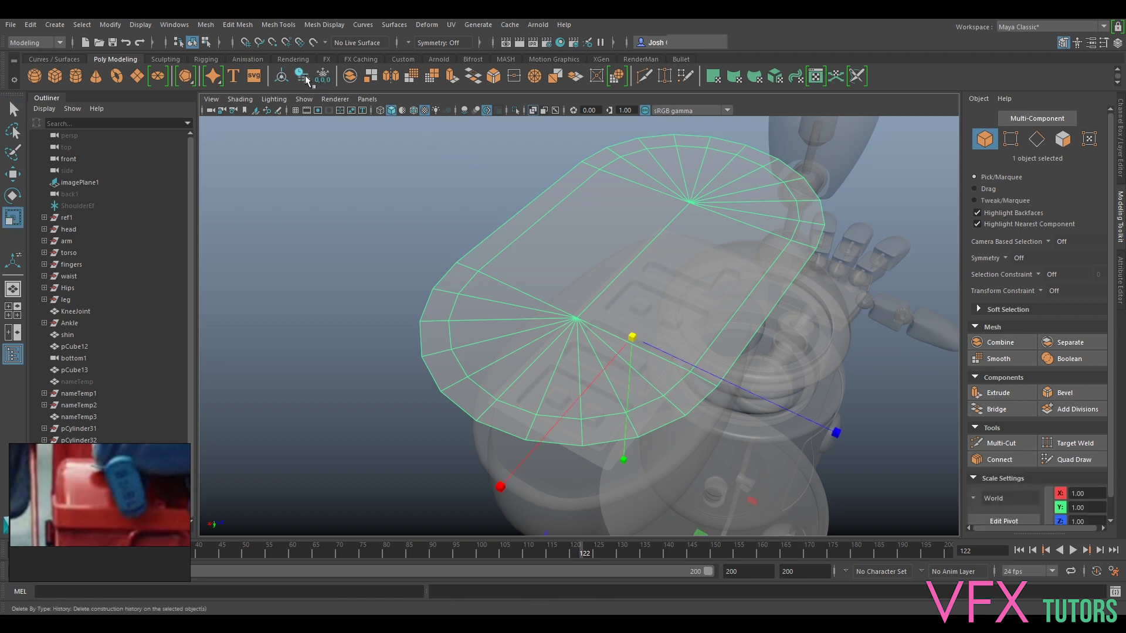
click(283, 77)
drag(632, 260, 592, 256)
Show wireframes on shaded surfaces and adjust the duplicated cap's uniform scale to about 0.887.
click(240, 100)
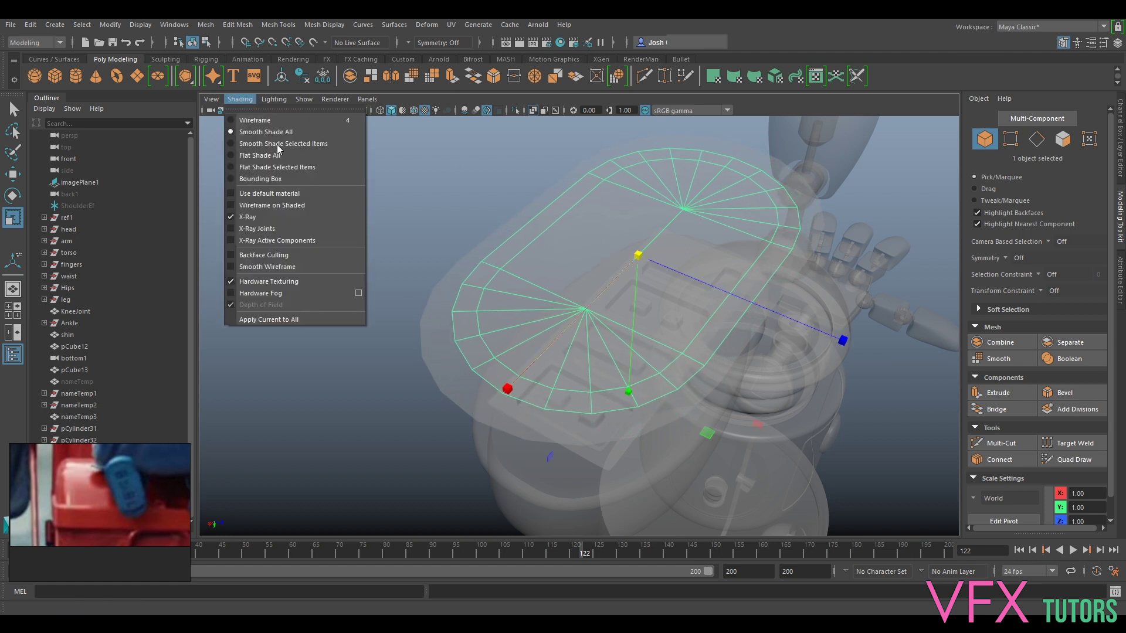
click(273, 206)
drag(629, 253, 642, 256)
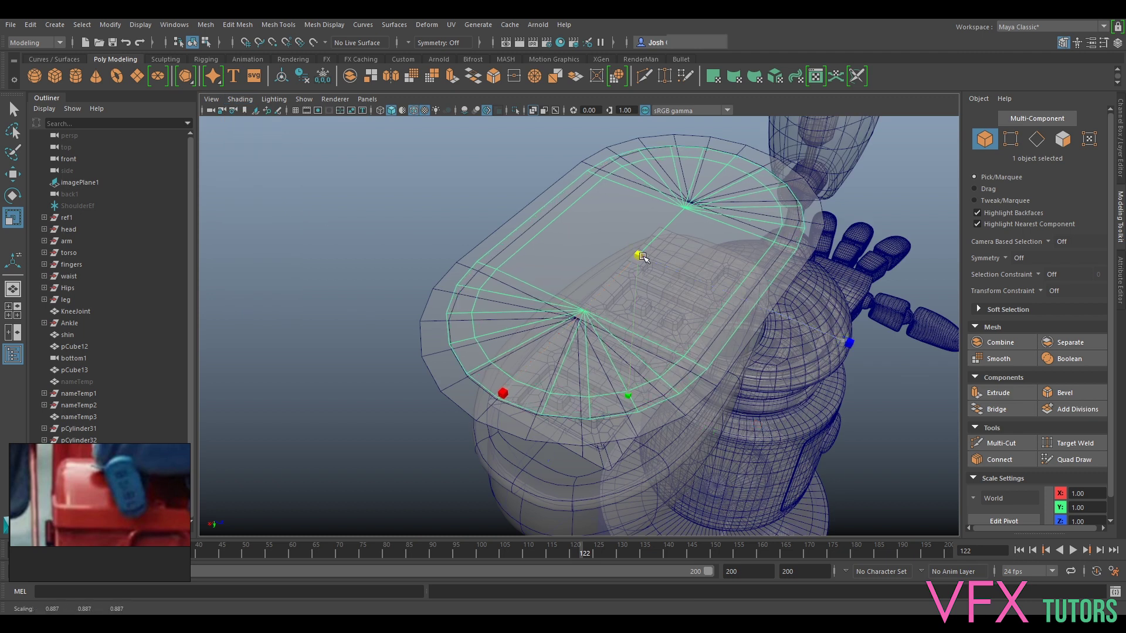
Delete the larger of the two overlapping cap meshes.
alt+drag(570, 243, 546, 210)
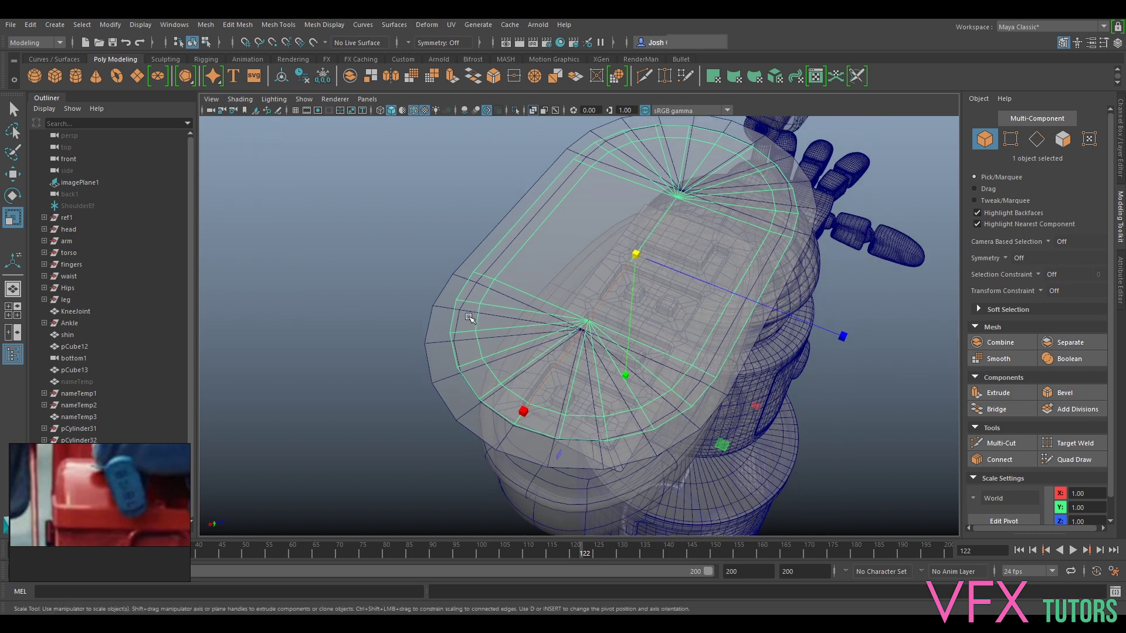
click(426, 319)
key(Delete)
Delete all of the remaining cap's inner faces, keeping only the outer ring of faces.
click(611, 342)
right_drag(561, 284, 576, 301)
alt+drag(555, 301, 597, 299)
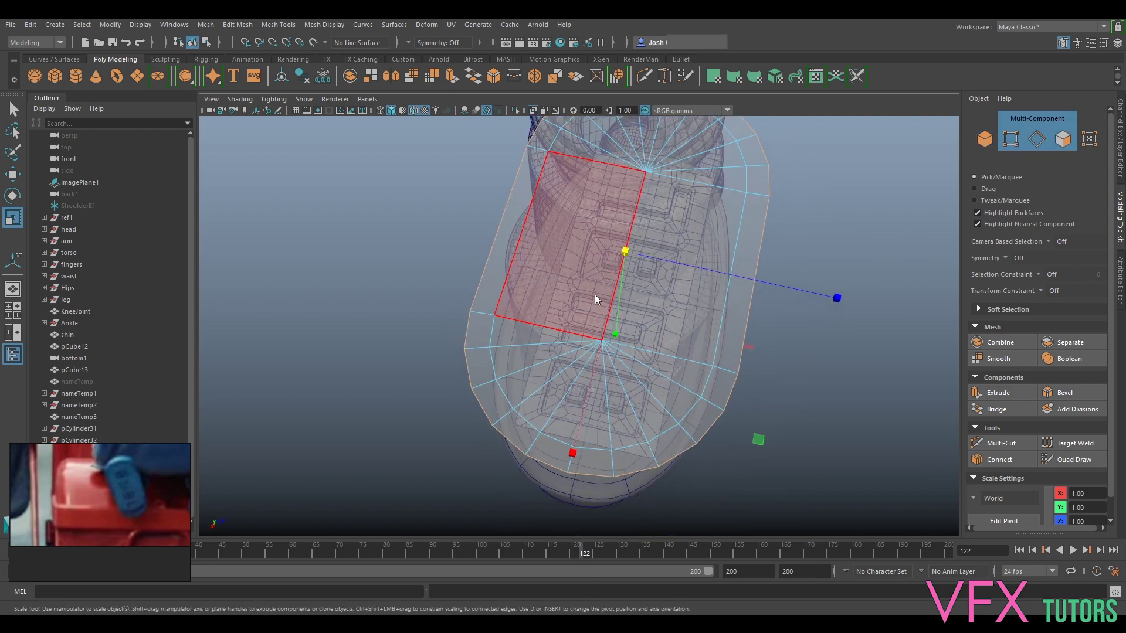
key(F11)
alt+middle_drag(650, 230, 649, 232)
drag(666, 202, 594, 419)
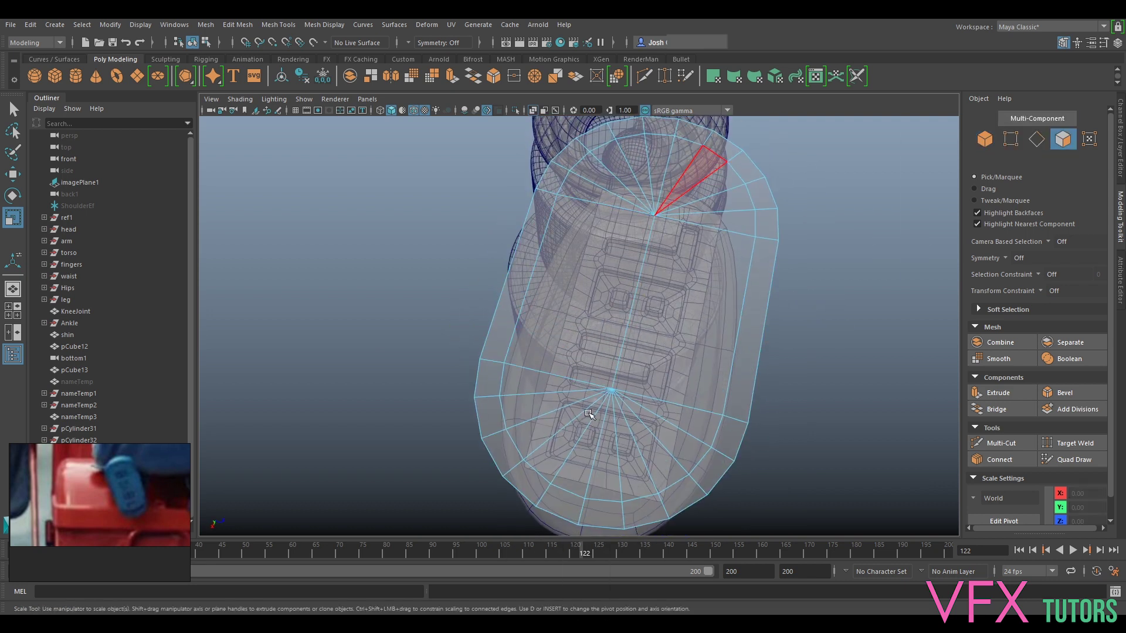
key(Delete)
Turn off X-ray shading and move the ring along Y onto the foot's rim around the lettered plate.
alt+drag(542, 390, 596, 314)
right_drag(602, 294, 628, 266)
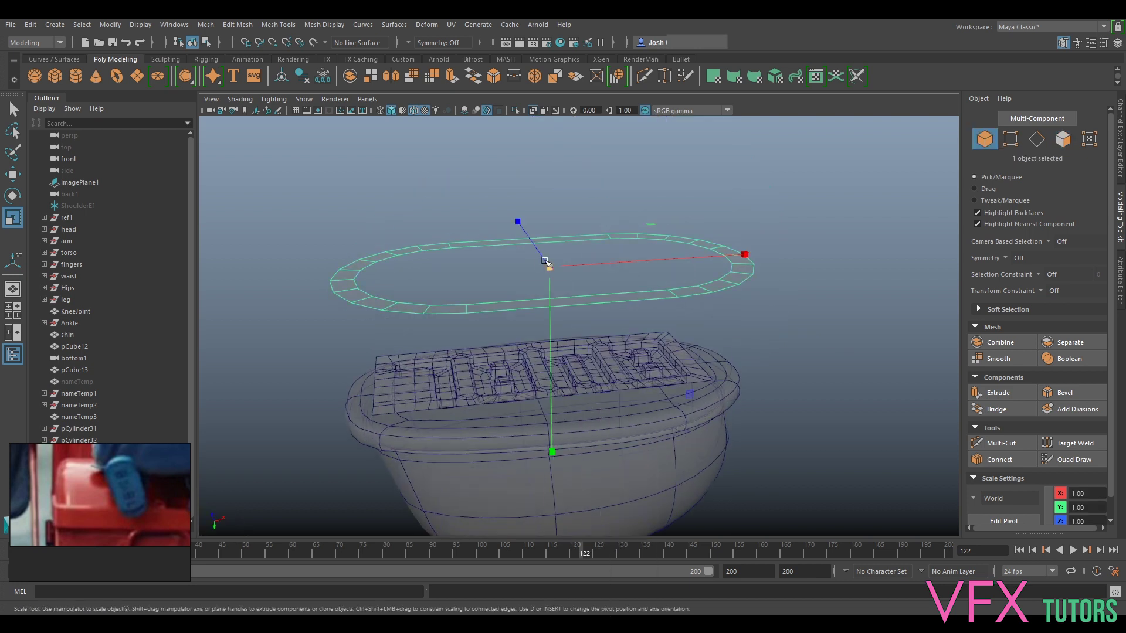
key(w)
alt+drag(573, 327, 561, 347)
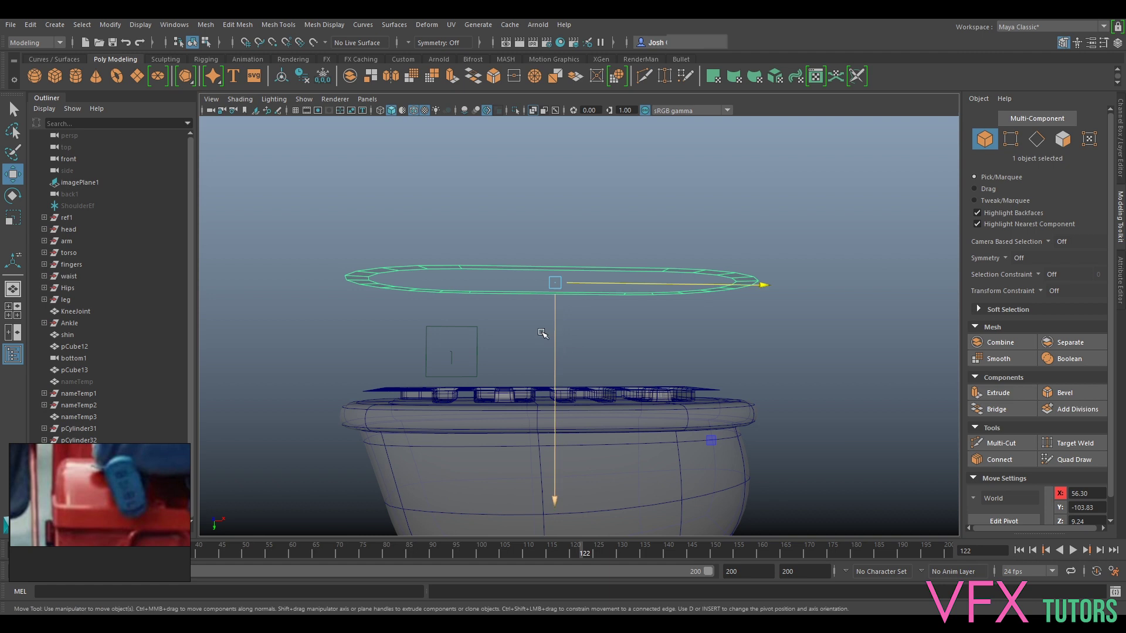
click(240, 99)
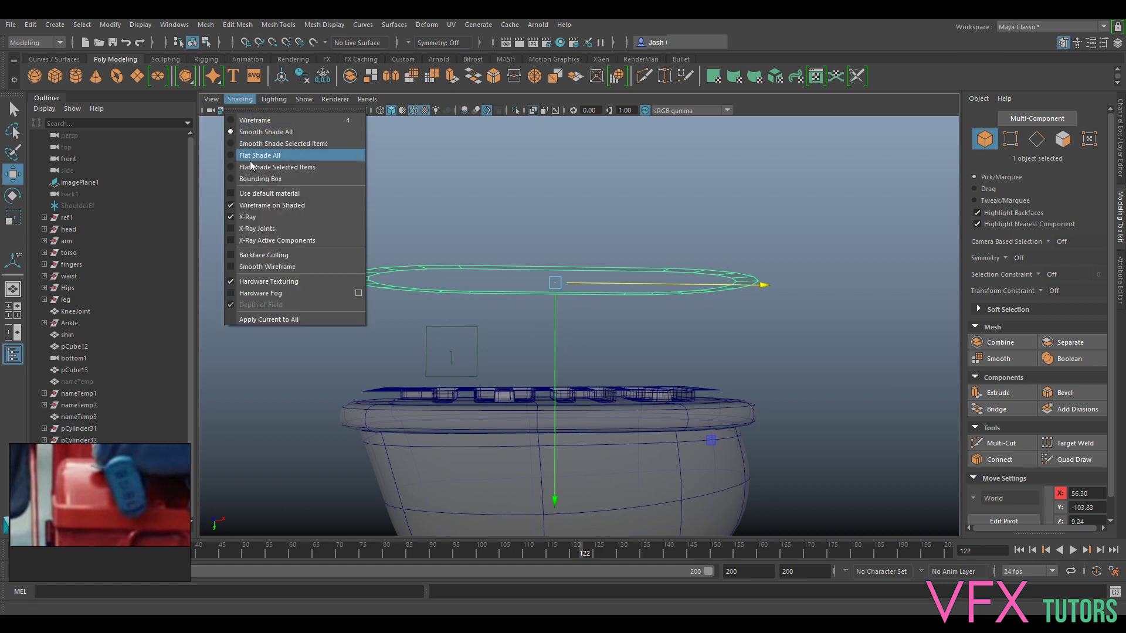
click(248, 217)
alt+drag(505, 352, 478, 282)
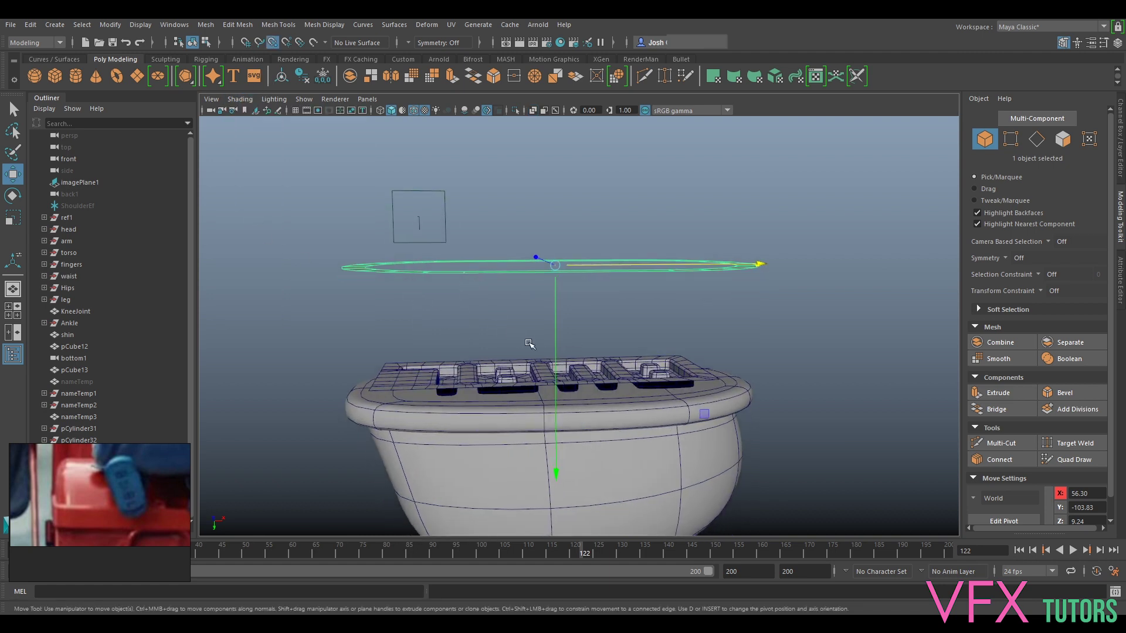
drag(555, 275, 556, 368)
Hide the rounded foot body pCube13, leaving the ring and the lettered plate visible.
alt+drag(667, 287, 631, 422)
click(679, 490)
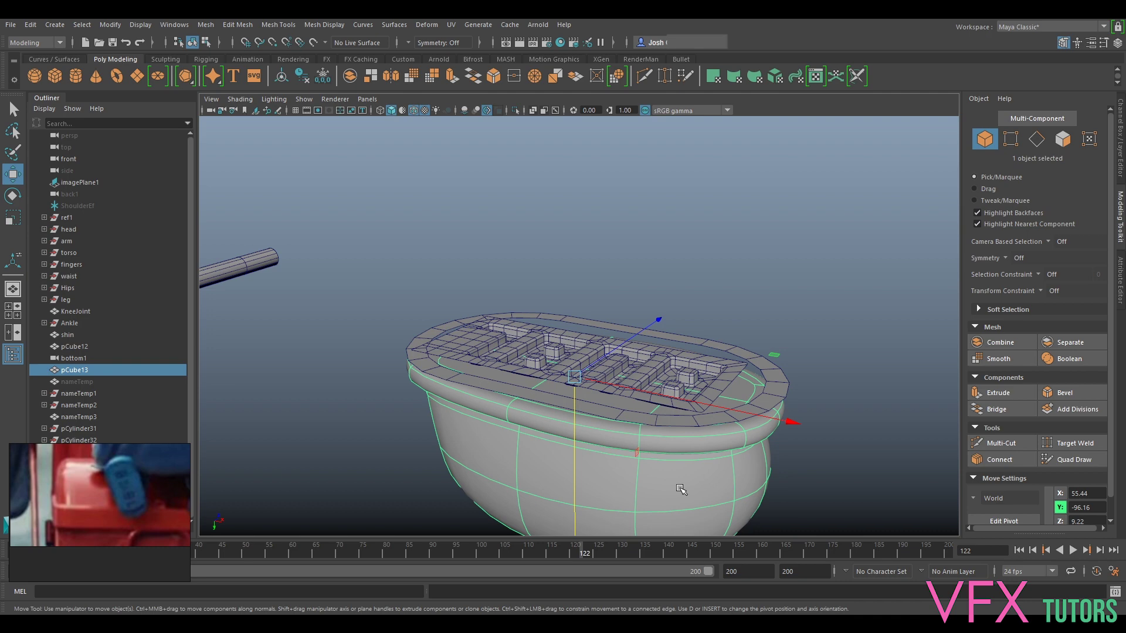
key(ctrl+h)
Examine how the ring lines up with the edges and corners of the lettered plate at both ends.
alt+drag(813, 247, 726, 226)
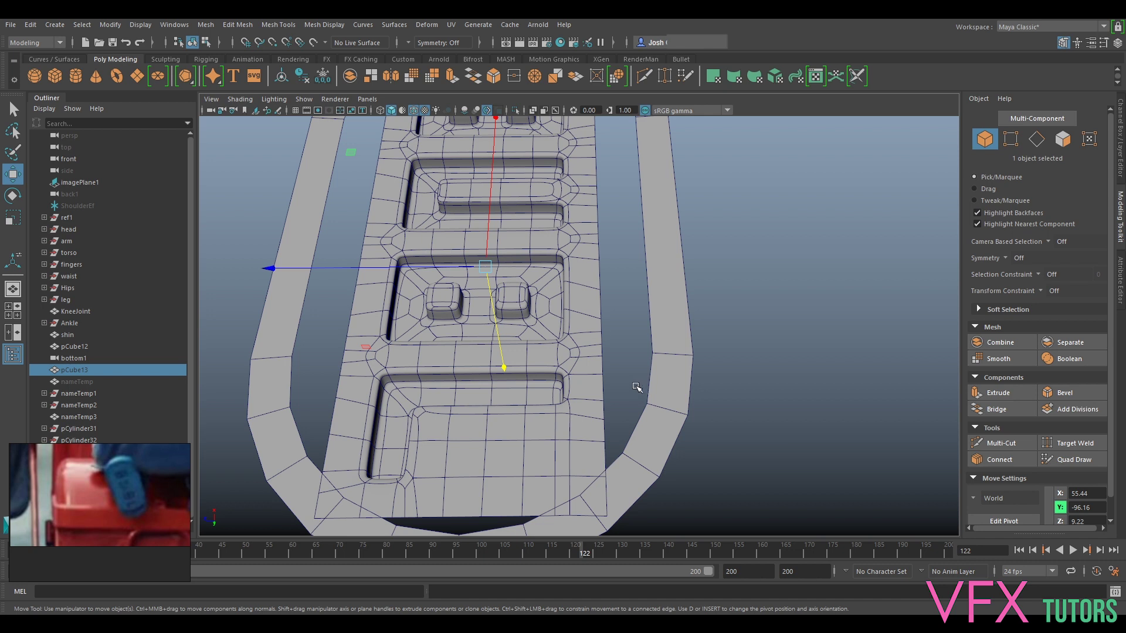
alt+middle_drag(477, 428, 541, 315)
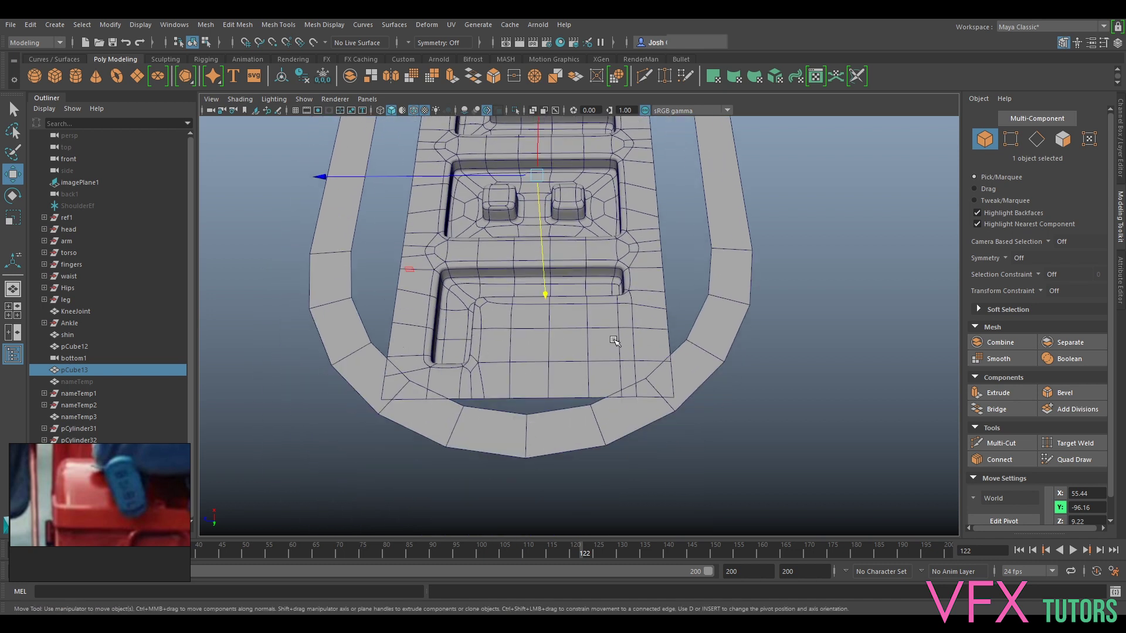
alt+drag(519, 377, 536, 395)
alt+right_drag(857, 301, 619, 264)
alt+middle_drag(618, 264, 632, 438)
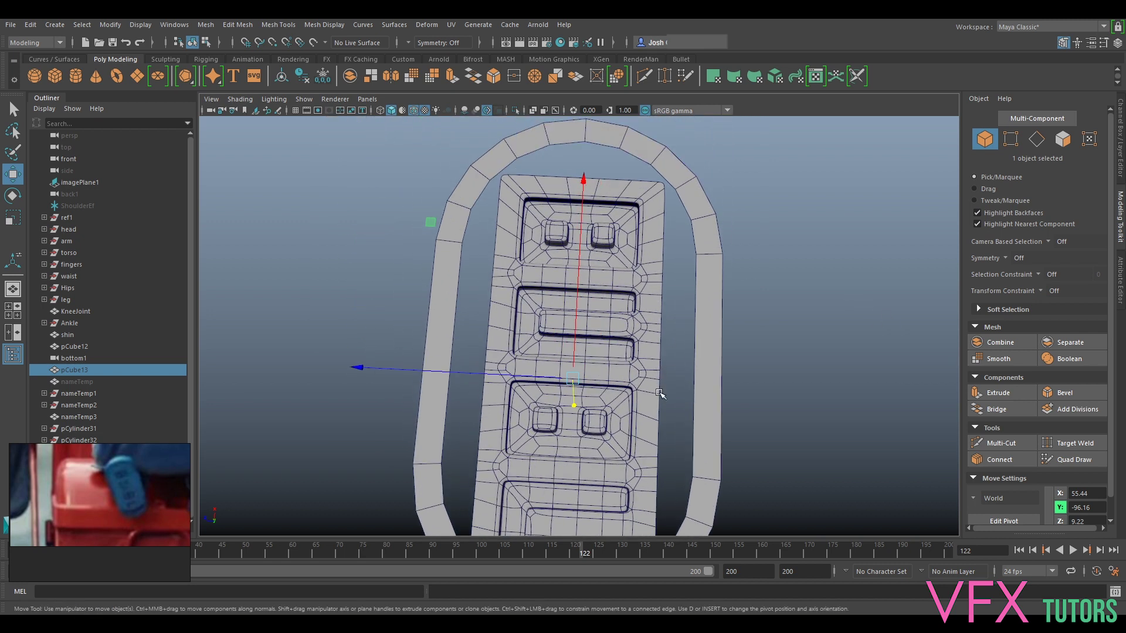
alt+drag(639, 275, 675, 294)
alt+right_drag(281, 305, 355, 305)
alt+middle_drag(355, 305, 494, 298)
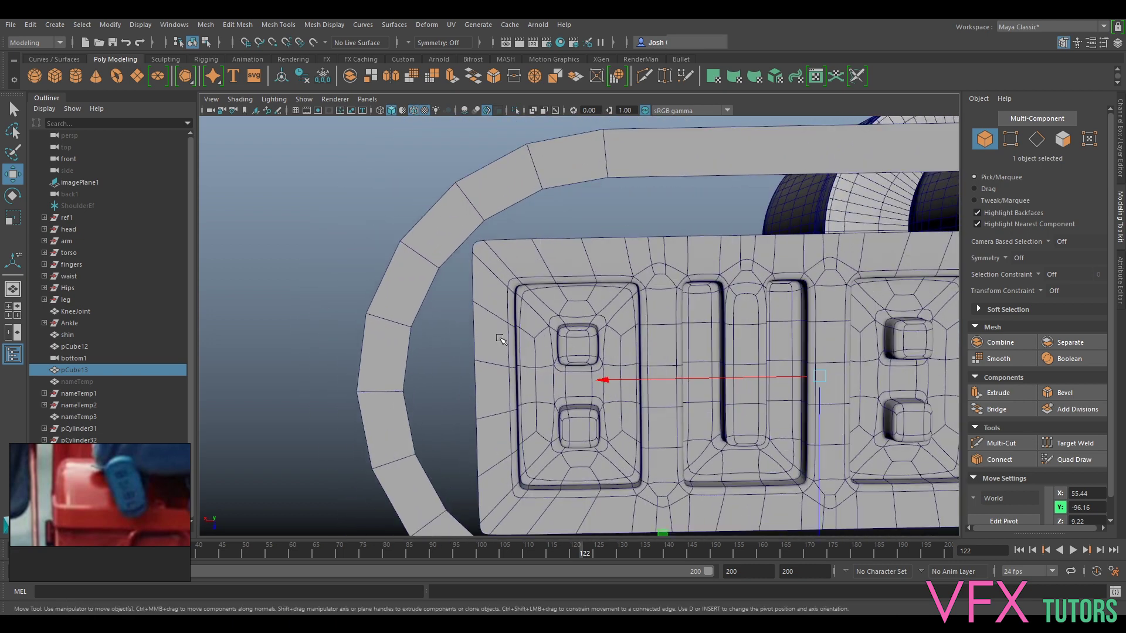
alt+drag(493, 298, 503, 300)
Select the lettered plate nameTemp3 and turn off its smooth mesh preview.
click(502, 300)
key(1)
alt+drag(508, 253, 481, 339)
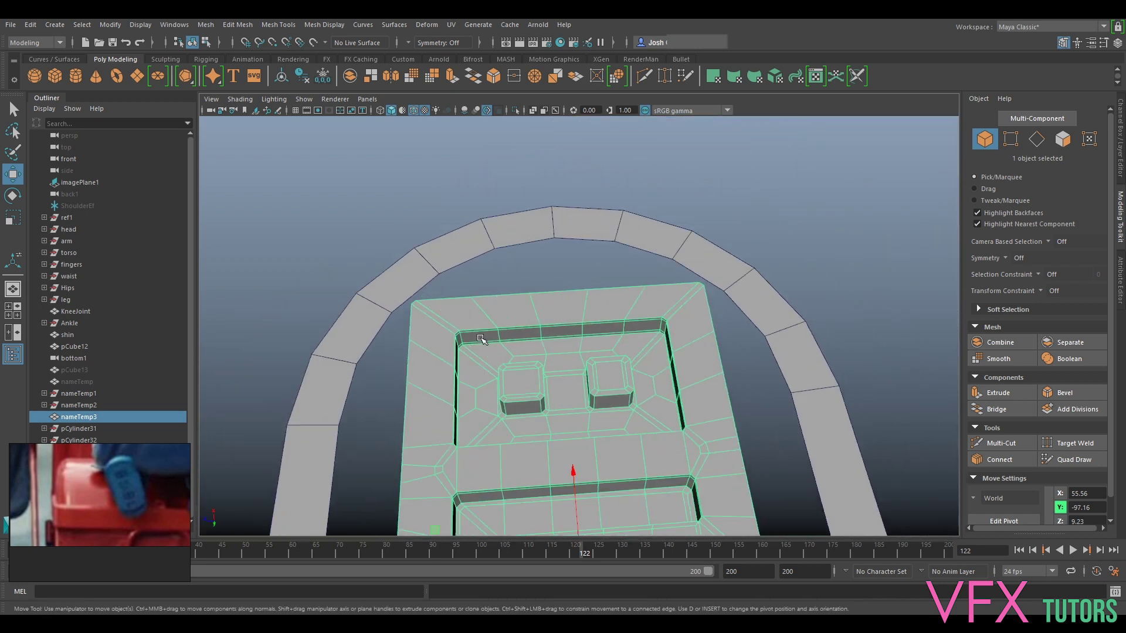
scroll(481, 339, down, 4)
alt+middle_drag(652, 358, 635, 256)
alt+drag(589, 350, 590, 311)
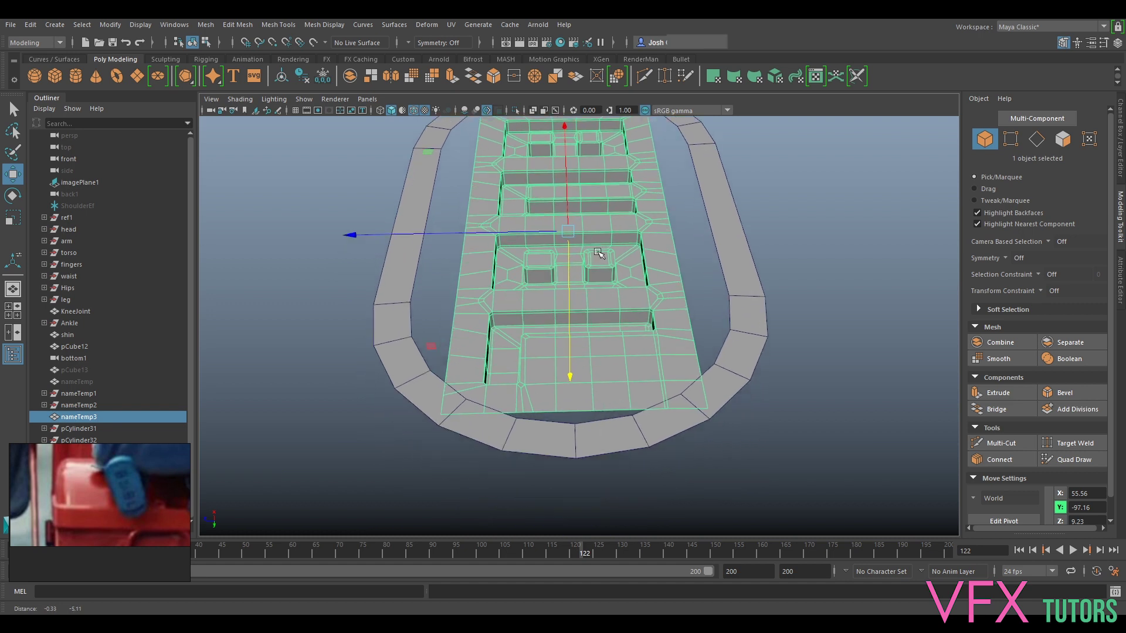
Insert an edge loop lengthwise down the middle of the lettered plate with the Multi-Cut tool.
click(991, 443)
scroll(586, 441, up, 3)
scroll(577, 421, down, 2)
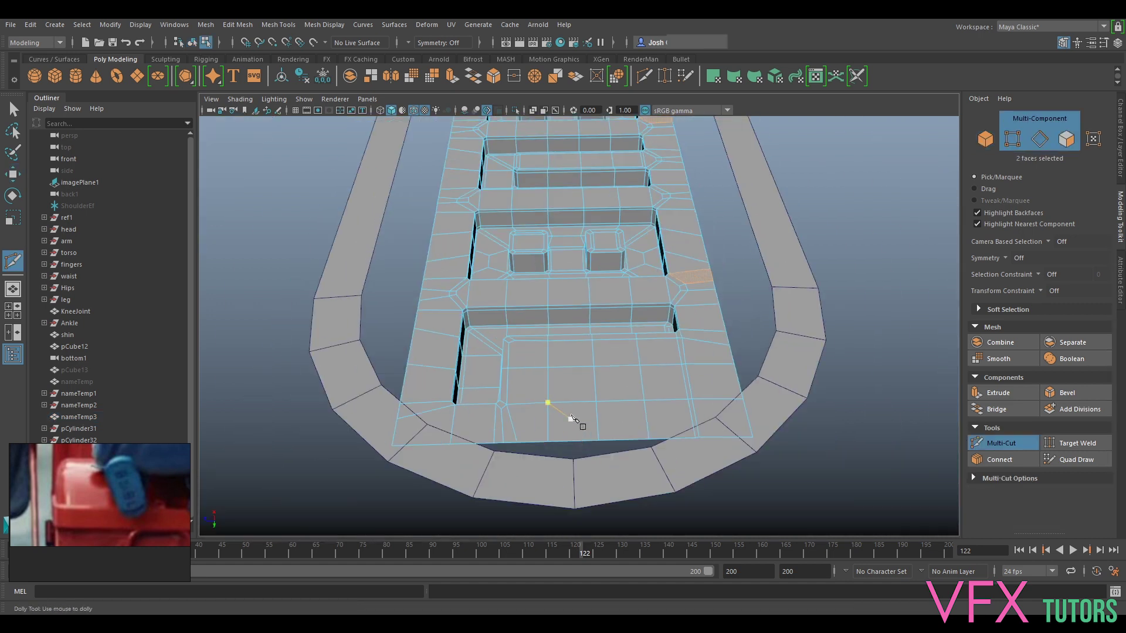
alt+middle_drag(577, 421, 576, 376)
click(997, 444)
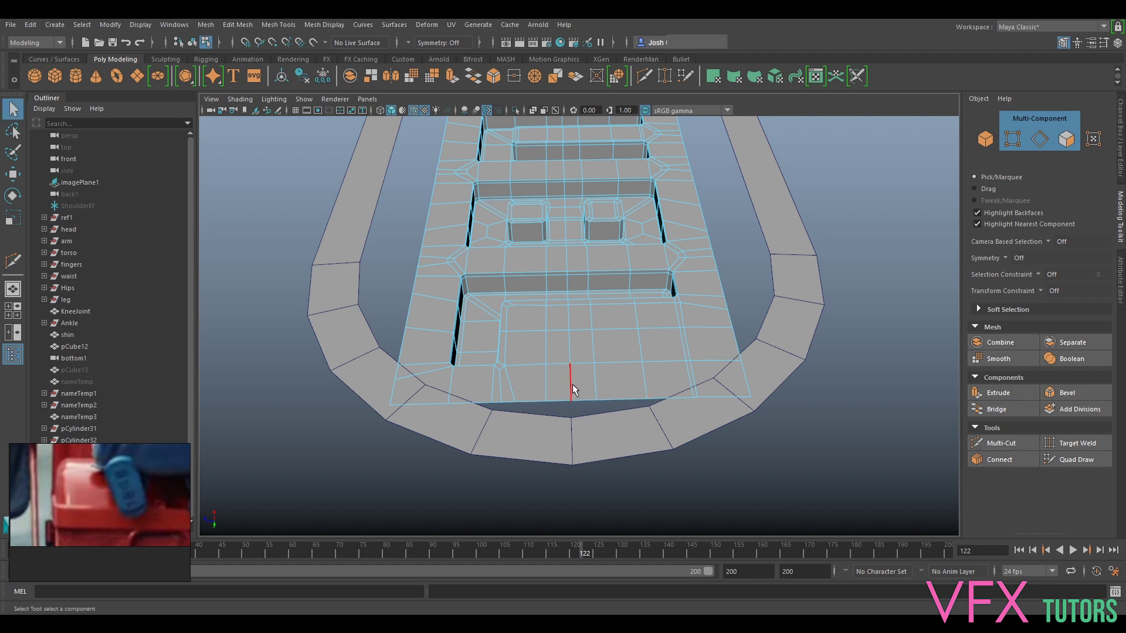
Select the lettered plate's centre edge loop and snap it along Z to the ring's middle end vertex.
key(2)
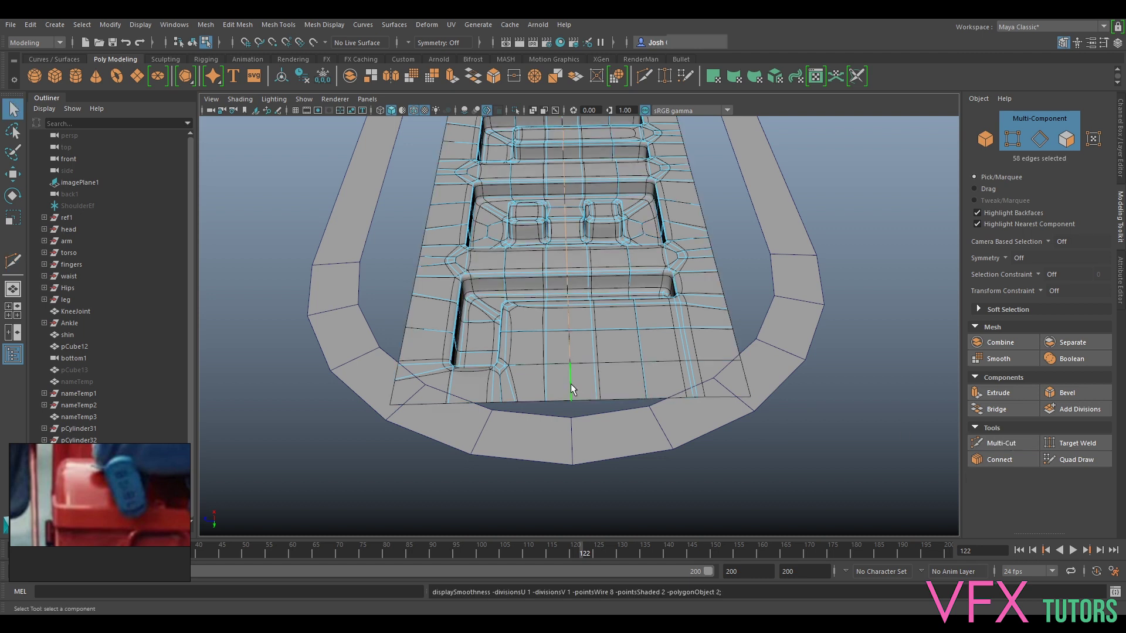
key(1)
key(w)
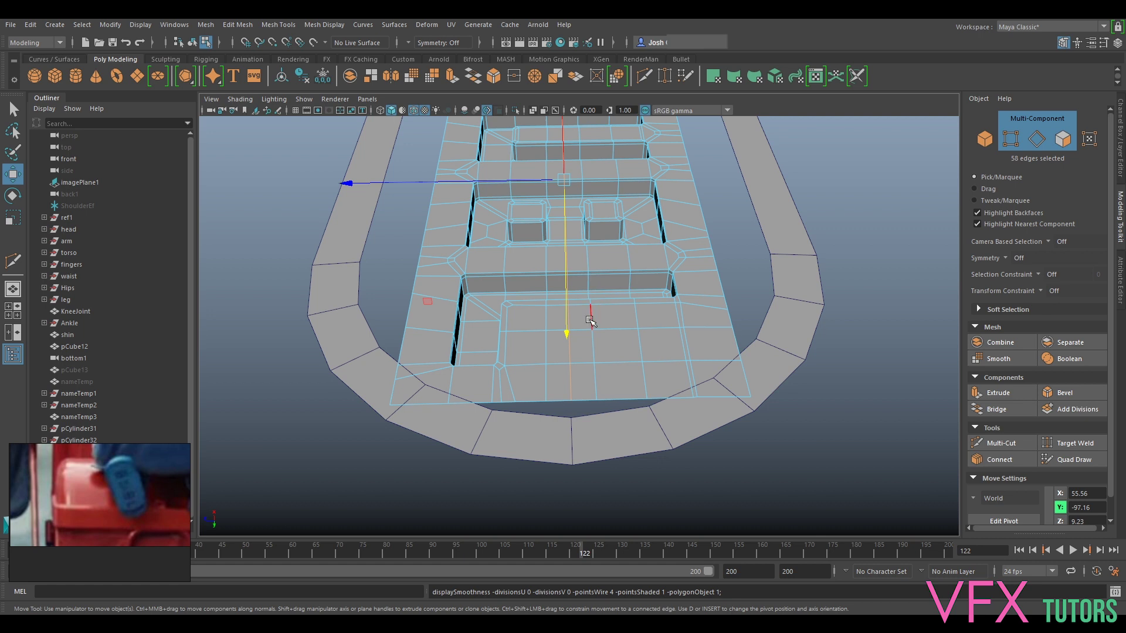
key(v)
drag(405, 181, 577, 403)
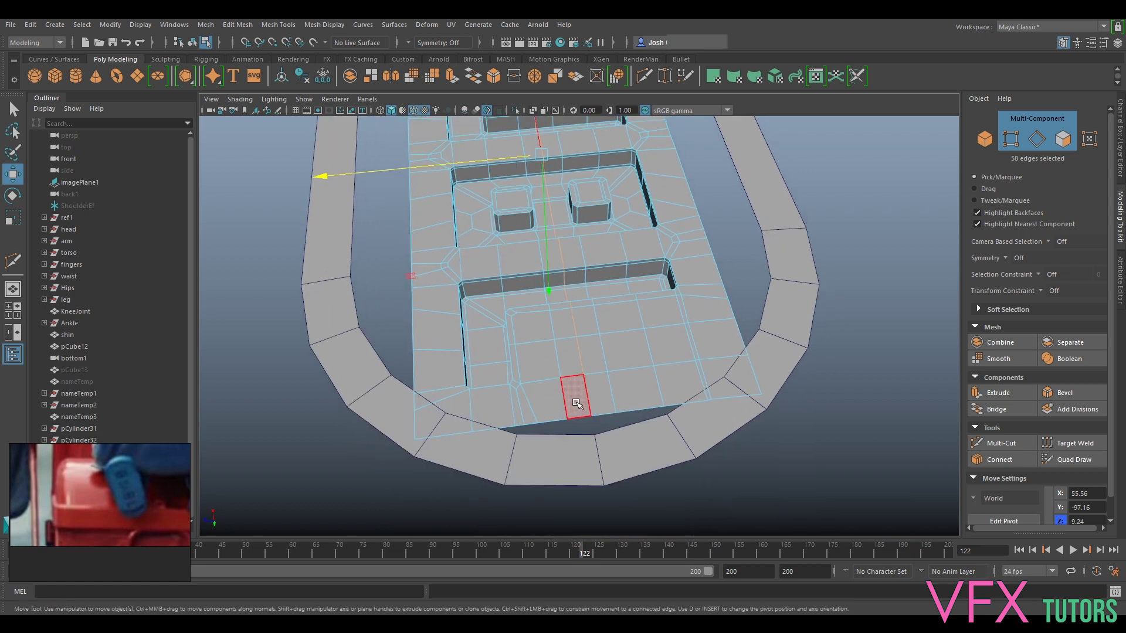
Select the lettered plate's outer border edges and try to scale them inward along Z.
alt+drag(626, 265, 599, 463)
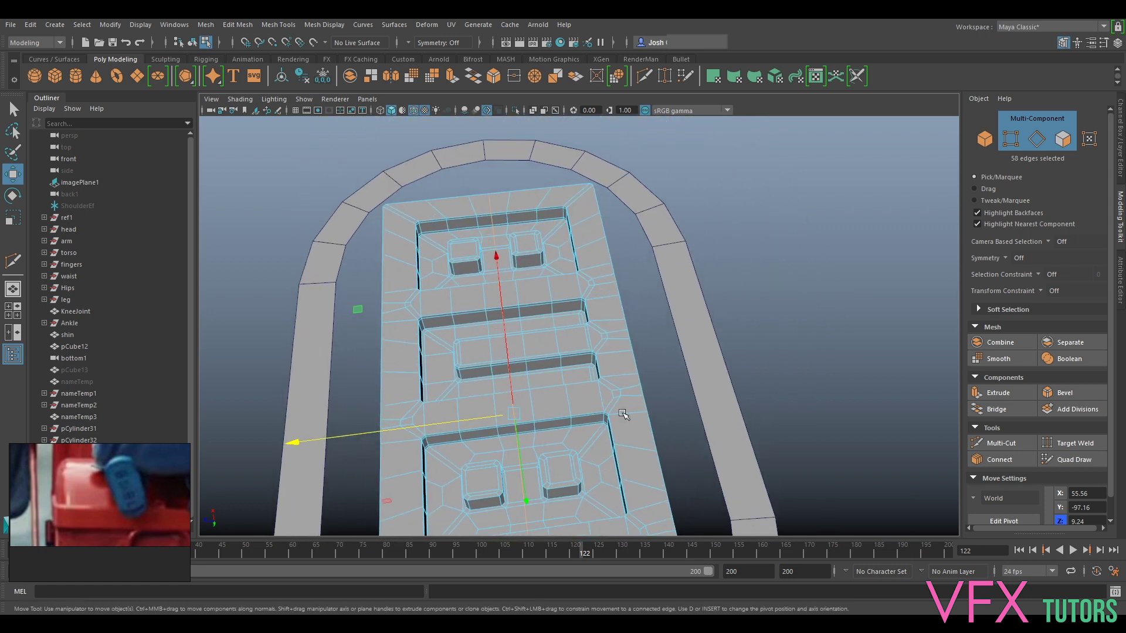
alt+drag(529, 201, 663, 314)
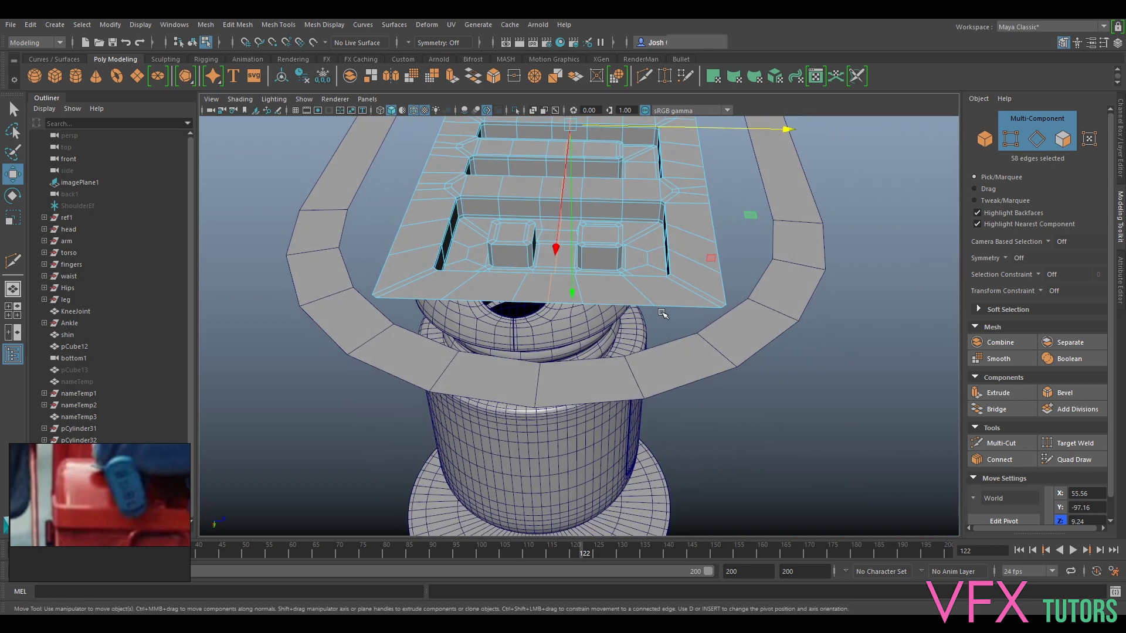
alt+drag(689, 230, 693, 335)
right_drag(621, 352, 643, 317)
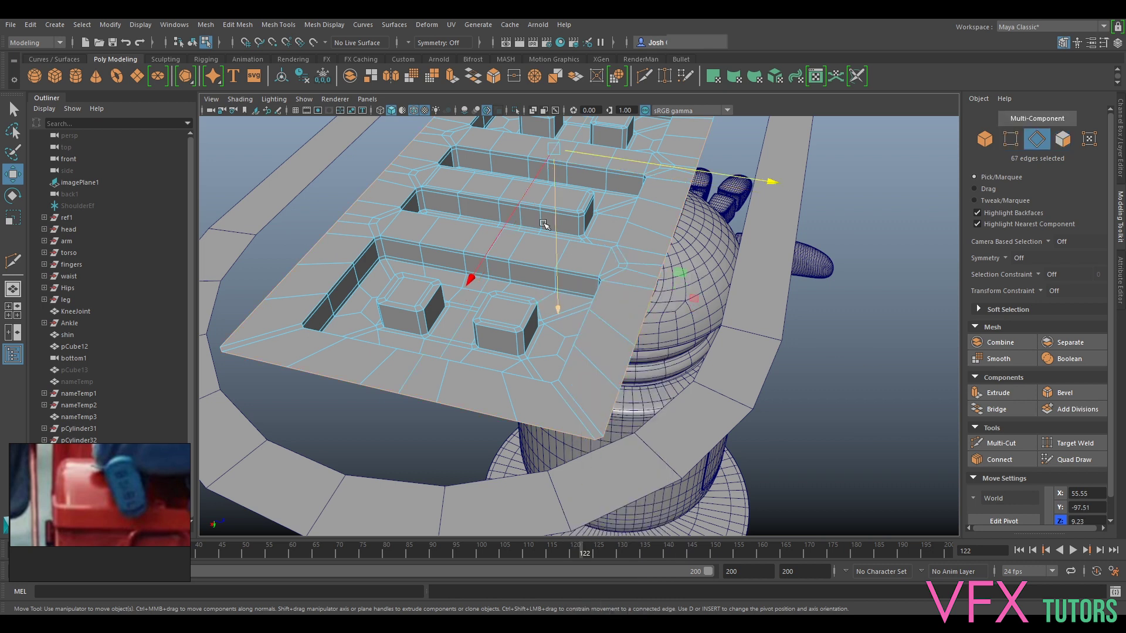
key(r)
mouse_move(576, 293)
alt+mouse_down()
mouse_move(604, 312)
mouse_move(573, 311)
alt+mouse_up()
drag(793, 346, 671, 324)
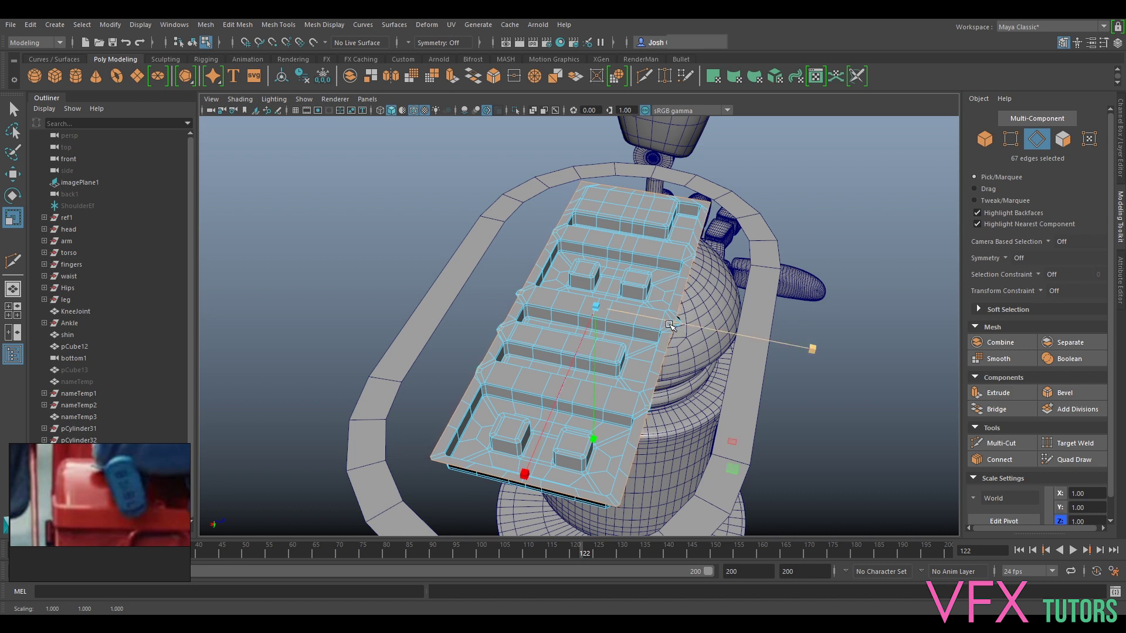
Compare the lettered plate with and without smooth preview and undo the border edge scaling.
key(3)
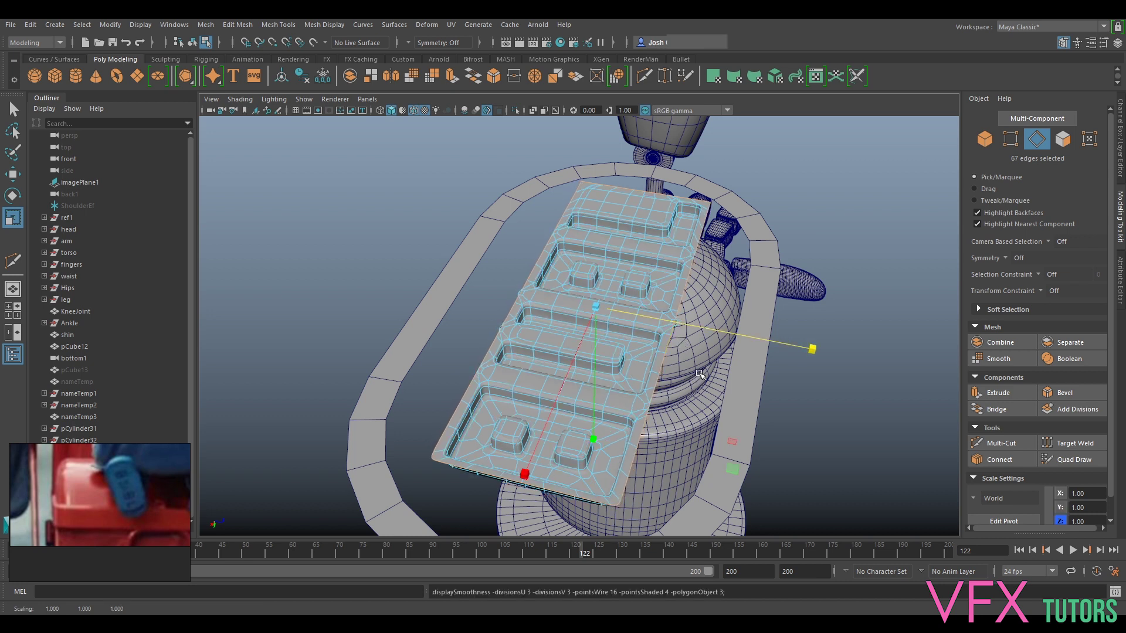
key(1)
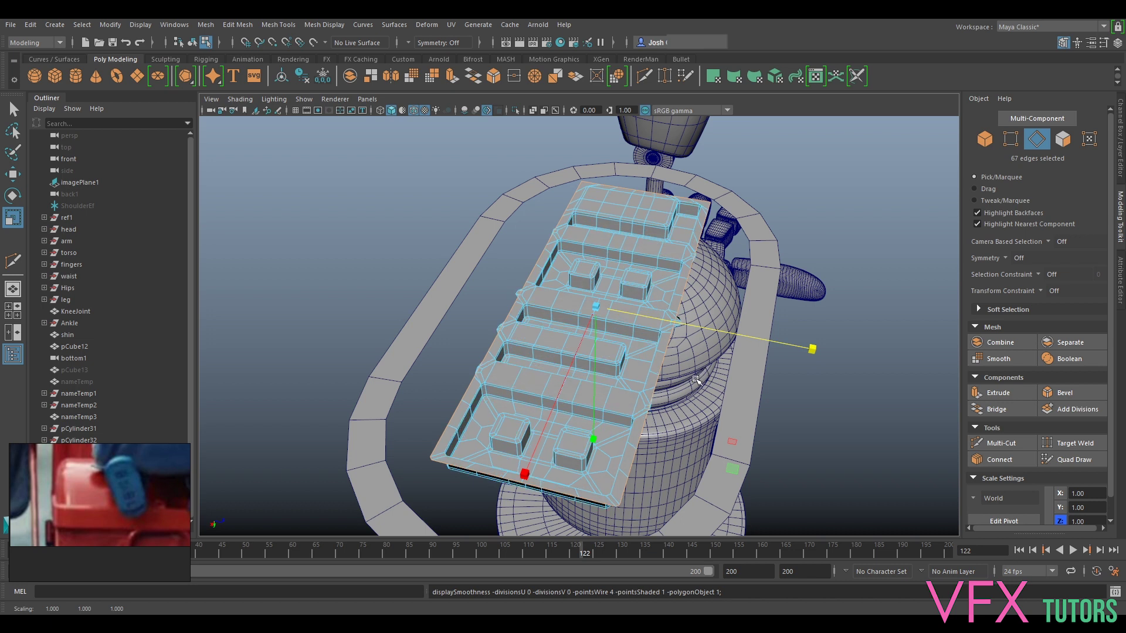
alt+right_drag(417, 364, 485, 359)
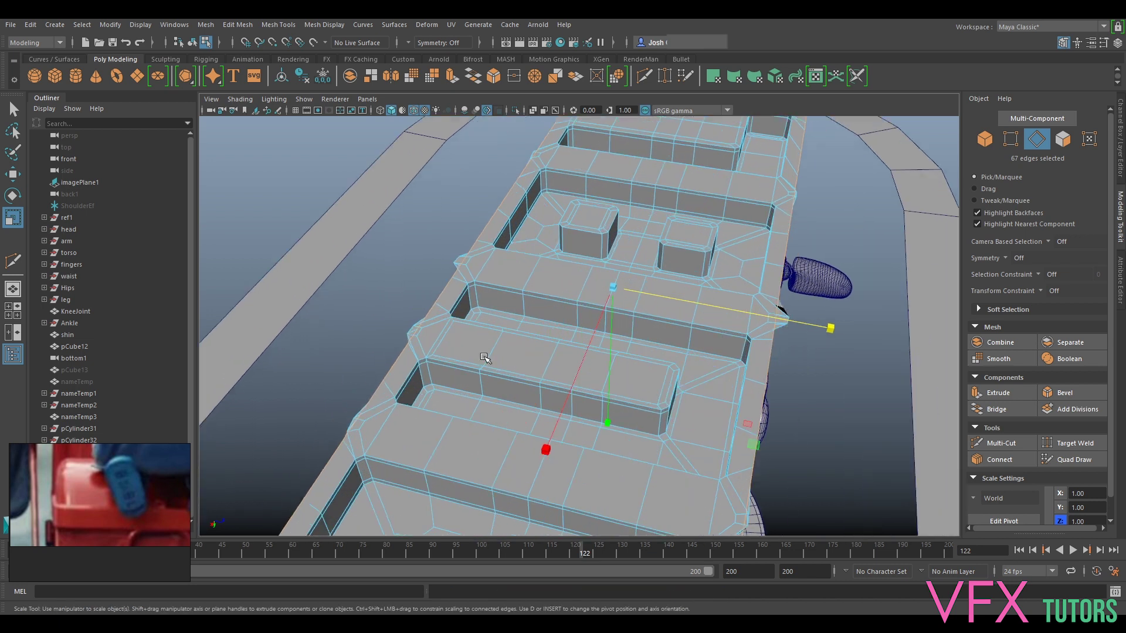
alt+drag(485, 360, 526, 386)
alt+middle_drag(540, 376, 615, 339)
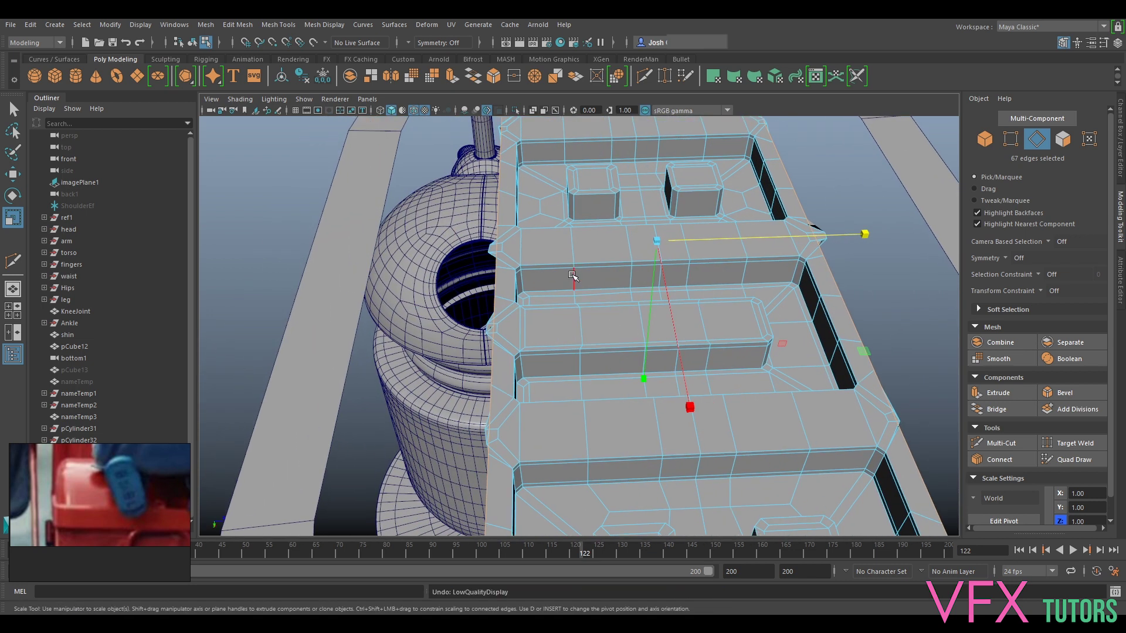
drag(586, 291, 597, 286)
drag(714, 242, 701, 245)
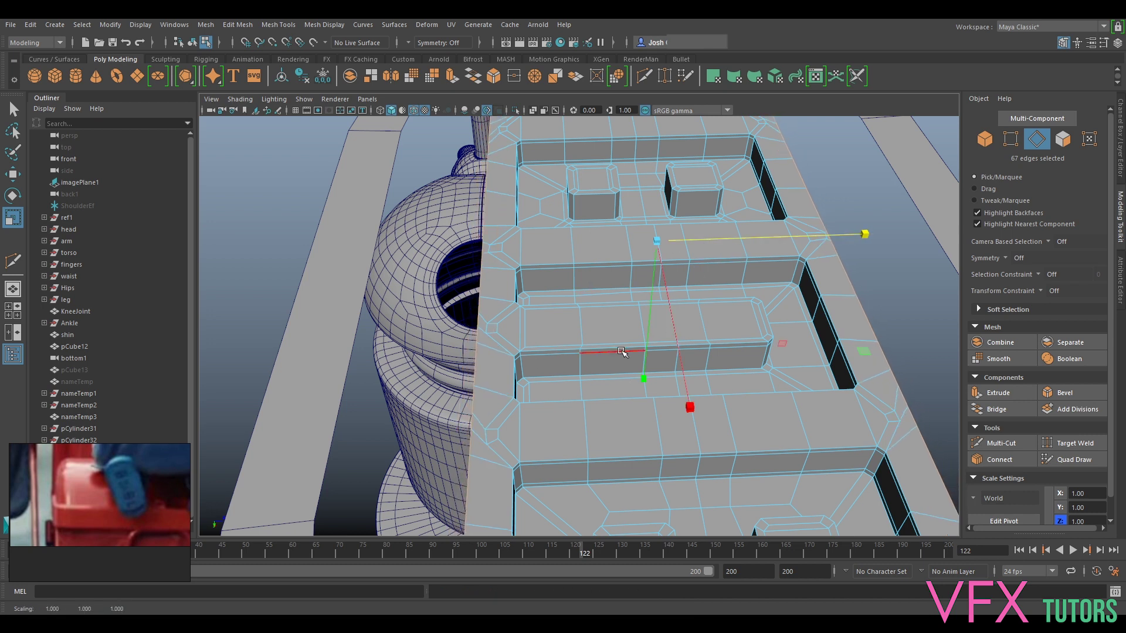
Examine the lettered plate's side and end borders against the surrounding ring.
scroll(623, 352, down, 1)
alt+middle_drag(743, 366, 690, 342)
mouse_move(465, 297)
alt+mouse_down()
mouse_move(477, 329)
mouse_move(603, 327)
mouse_move(487, 300)
alt+mouse_up()
scroll(591, 273, down, 3)
alt+drag(698, 339, 696, 342)
alt+drag(488, 216, 631, 224)
scroll(545, 372, up, 2)
alt+middle_drag(545, 372, 657, 319)
alt+drag(497, 440, 612, 428)
alt+middle_drag(612, 428, 635, 379)
scroll(635, 382, up, 4)
alt+drag(586, 424, 679, 418)
Move the end-border vertex beside one corner of the lettered plate closer to that corner, at Z 6.49.
right_drag(679, 419, 603, 293)
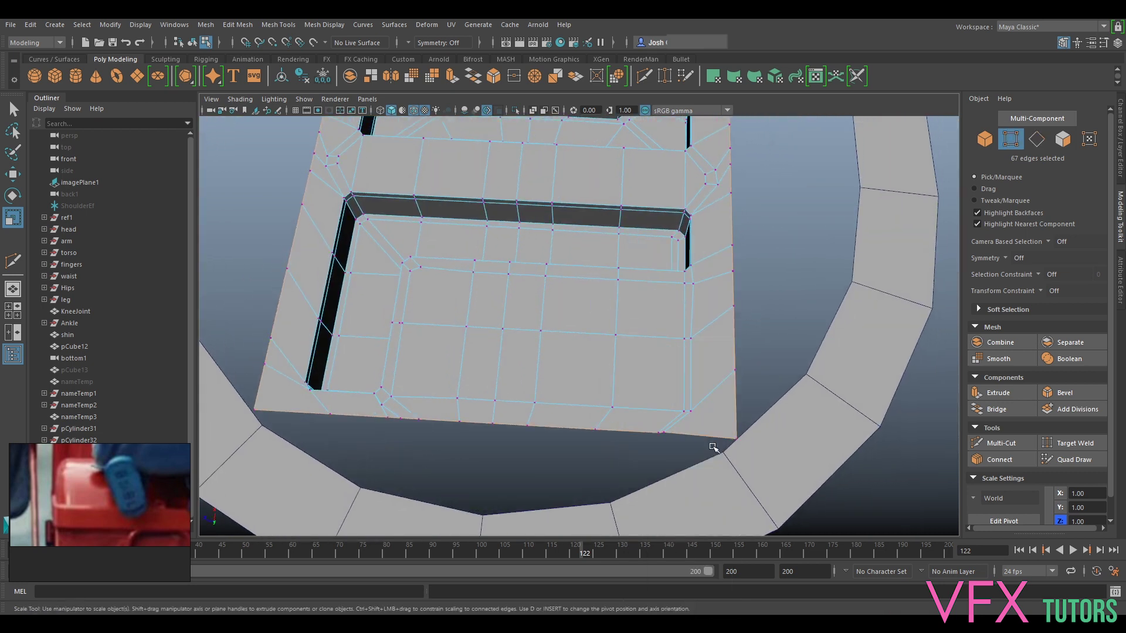
scroll(714, 447, up, 3)
click(607, 387)
key(w)
mouse_move(604, 398)
mouse_down()
mouse_move(589, 388)
mouse_move(602, 392)
mouse_up()
click(593, 376)
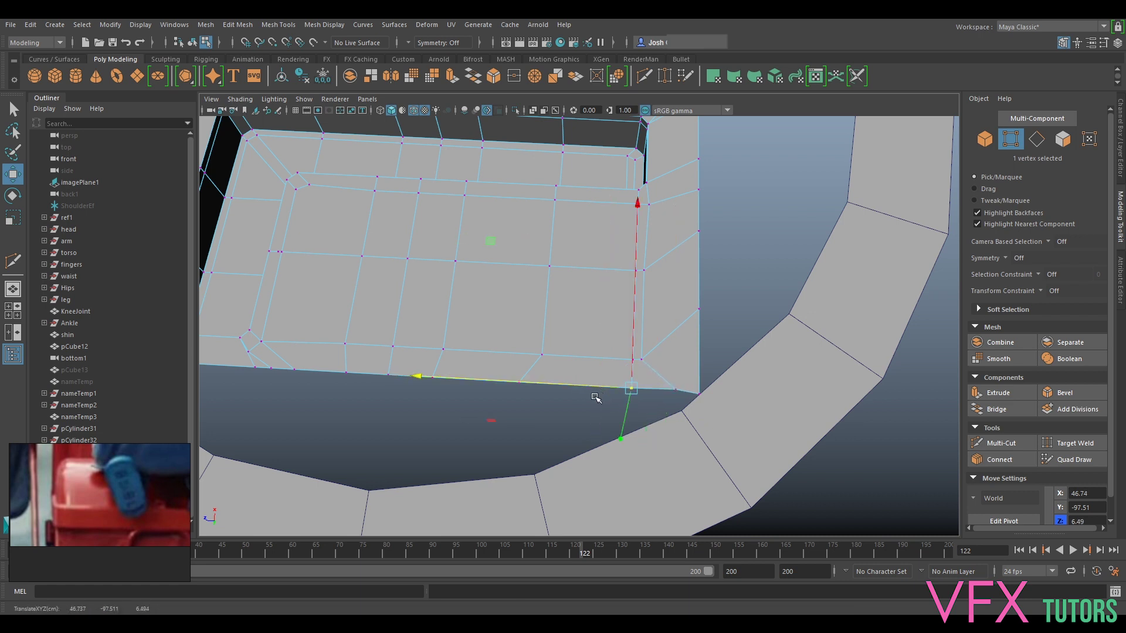
Adjust the vertices around the opposite corner of the same end, moving the end-border vertex to Z 11.20.
alt+middle_drag(341, 384, 708, 391)
click(501, 312)
drag(502, 314, 507, 324)
click(504, 264)
drag(503, 263, 507, 273)
click(667, 379)
drag(603, 373, 604, 374)
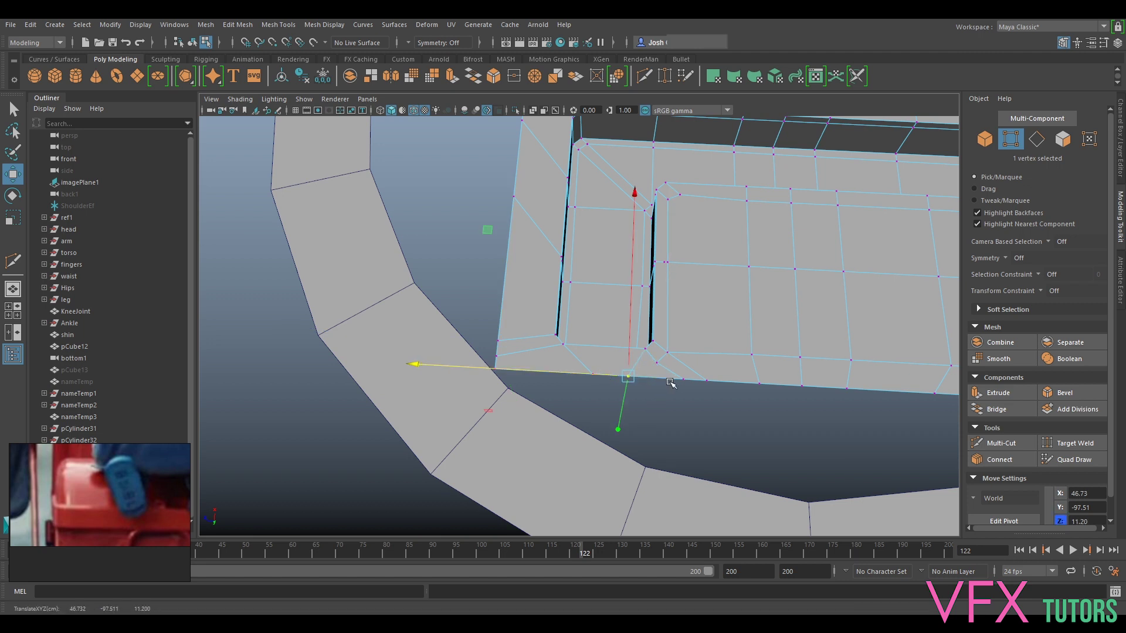
Slide further vertices along the lettered plate's end border to even out their spacing.
alt+right_drag(671, 382, 719, 407)
alt+middle_drag(719, 407, 709, 399)
click(730, 410)
ctrl+shift+drag(730, 410, 645, 411)
click(530, 385)
drag(503, 394, 437, 396)
Move the four-vertex cluster beside the plate's side border nearest that end inward, to X 51.21, Z 12.26.
alt+right_drag(821, 323, 673, 298)
alt+middle_drag(673, 298, 576, 558)
alt+drag(493, 389, 533, 434)
alt+middle_drag(532, 435, 540, 426)
alt+right_drag(540, 425, 578, 402)
drag(537, 420, 530, 396)
Move the next four-vertex cluster along the same side inward from the border, to X 55.59, Z 12.31.
alt+right_drag(744, 370, 659, 385)
alt+drag(658, 385, 560, 400)
alt+drag(704, 374, 674, 399)
alt+middle_drag(675, 399, 655, 482)
alt+middle_drag(523, 341, 745, 366)
alt+right_drag(604, 355, 644, 349)
alt+right_drag(511, 351, 557, 347)
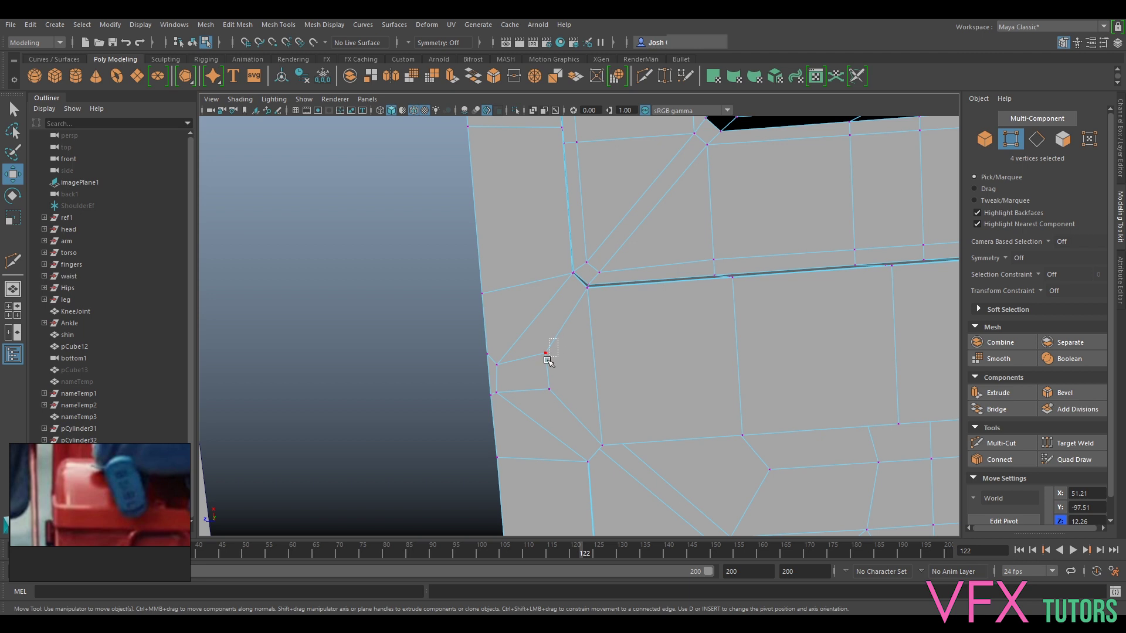
drag(495, 379, 501, 378)
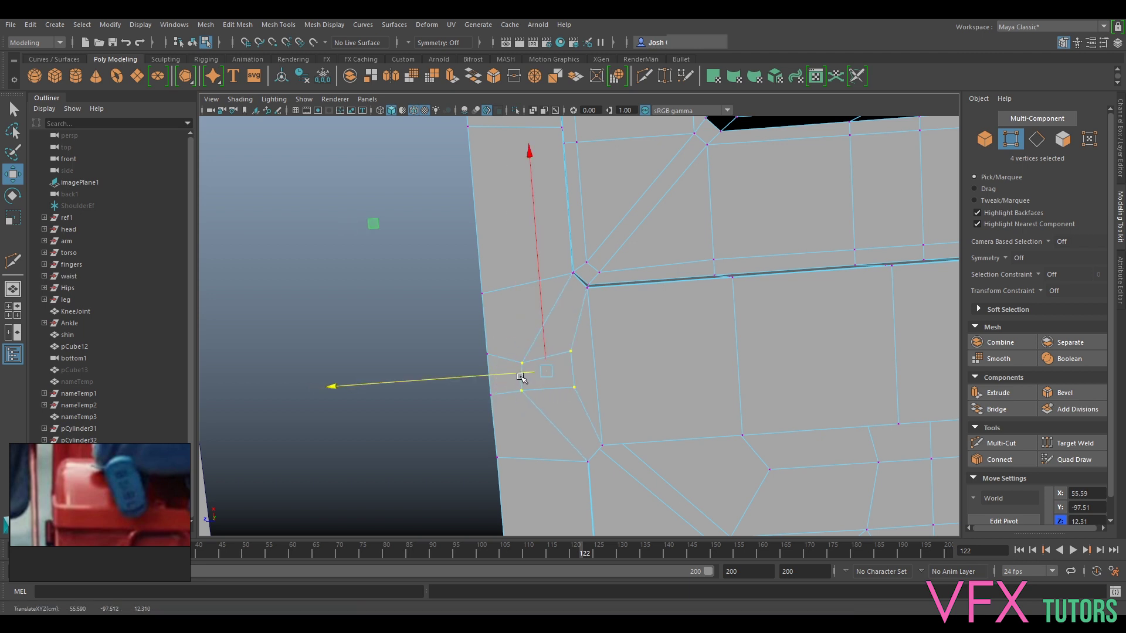
Move the four-vertex cluster nearest the far end of that side inward, to X 59.91, Z 12.40.
scroll(729, 289, down, 3)
alt+drag(729, 289, 585, 311)
scroll(535, 326, up, 3)
scroll(507, 287, up, 2)
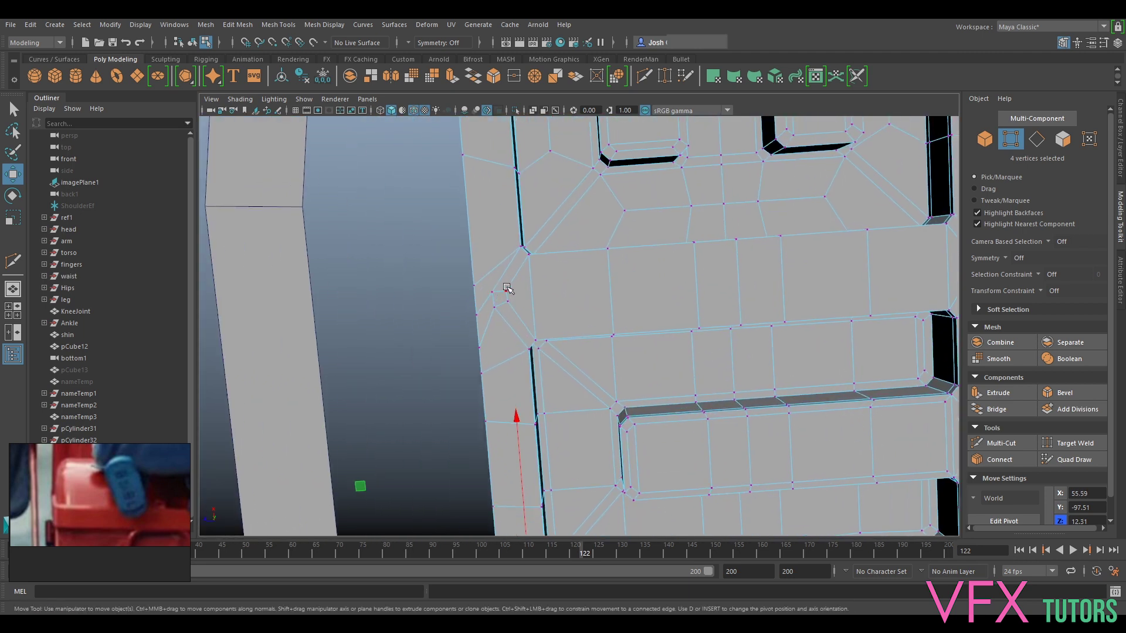
drag(502, 296, 499, 297)
scroll(716, 277, down, 3)
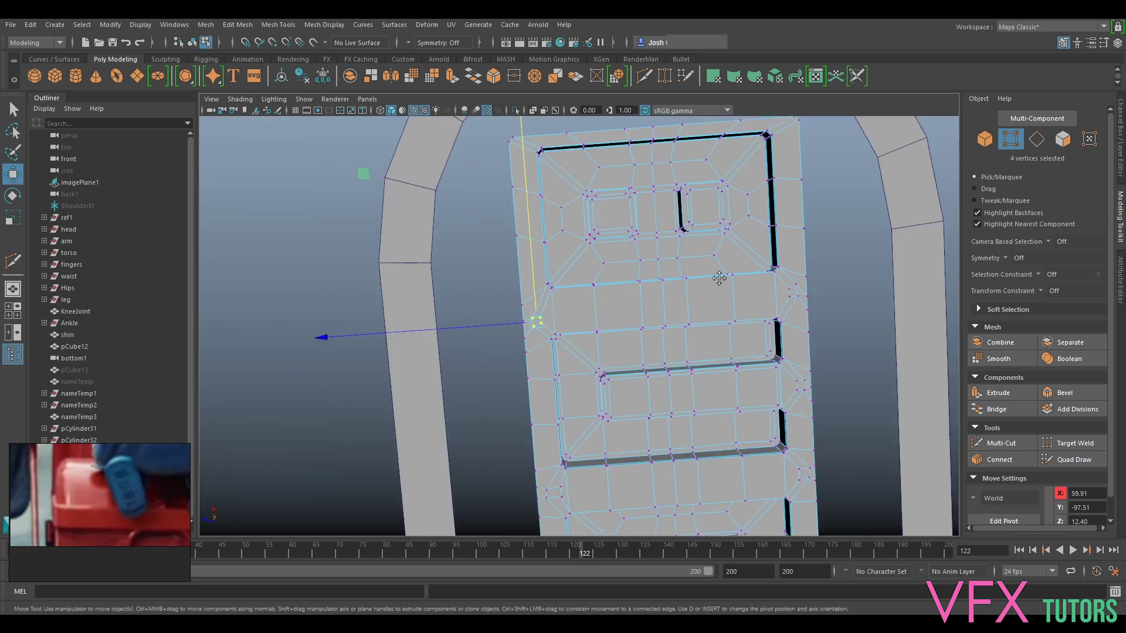
Move the matching four-vertex cluster on the plate's opposite side inward, to X 60.08, Z 6.17.
alt+drag(717, 277, 558, 319)
scroll(590, 321, up, 3)
drag(564, 361, 569, 332)
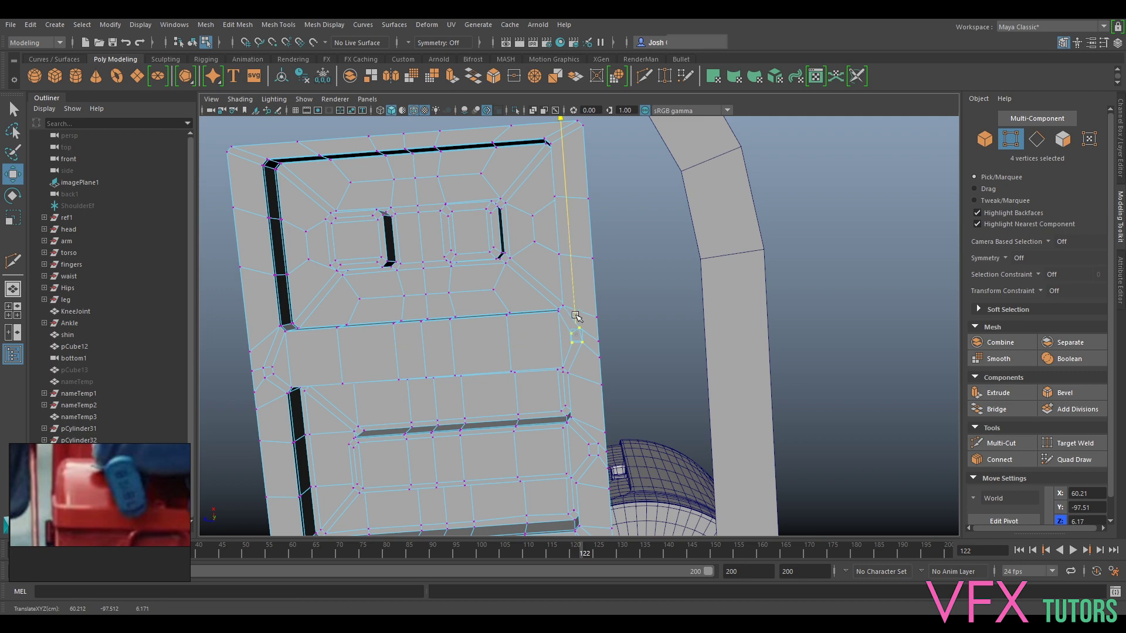
scroll(669, 322, down, 3)
alt+drag(669, 322, 427, 308)
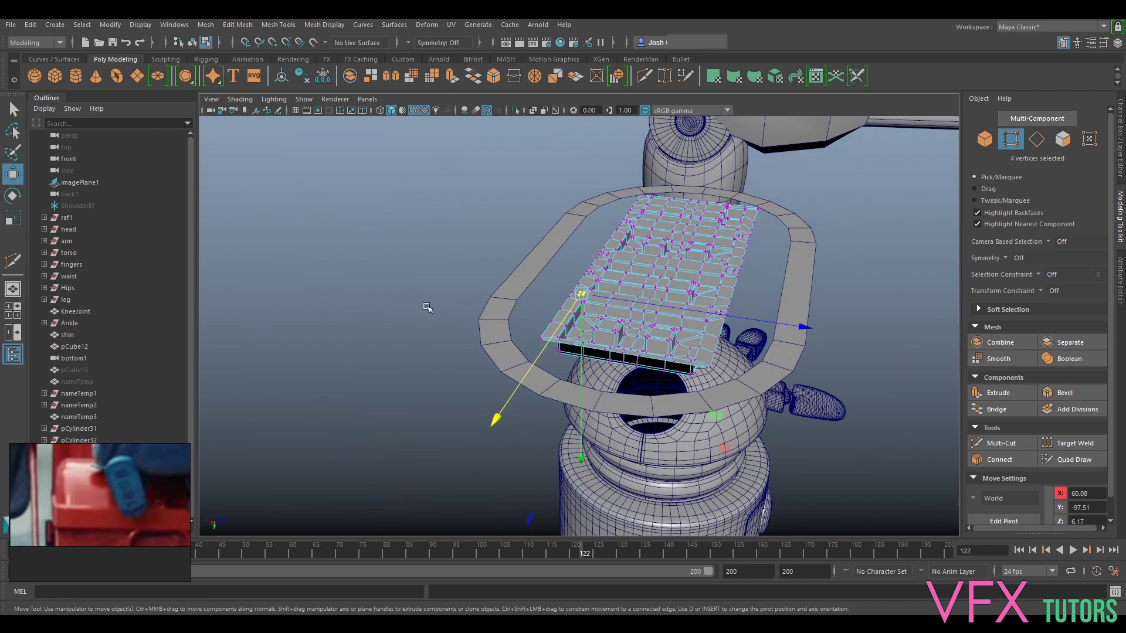
Extrude the lettered plate's entire outer border edge loop slightly outward to add a surrounding strip of faces.
alt+drag(706, 276, 875, 363)
alt+middle_drag(875, 363, 674, 358)
alt+drag(598, 339, 670, 339)
right_drag(670, 340, 674, 268)
click(665, 326)
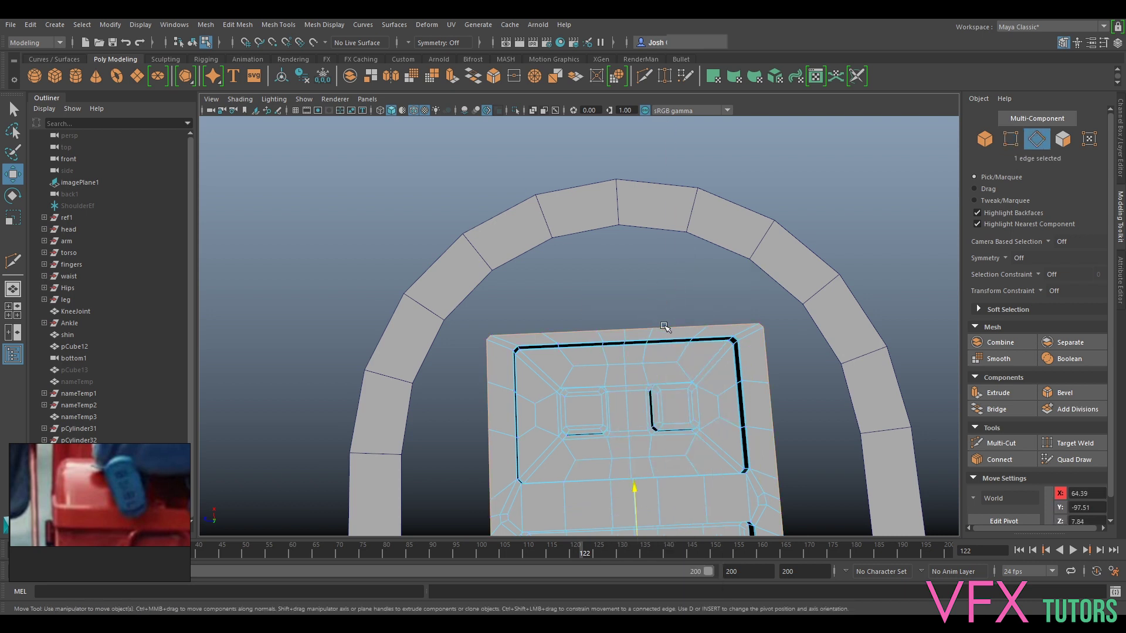
key(ctrl+e)
alt+drag(665, 326, 631, 306)
drag(672, 390, 684, 408)
alt+middle_drag(634, 310, 645, 400)
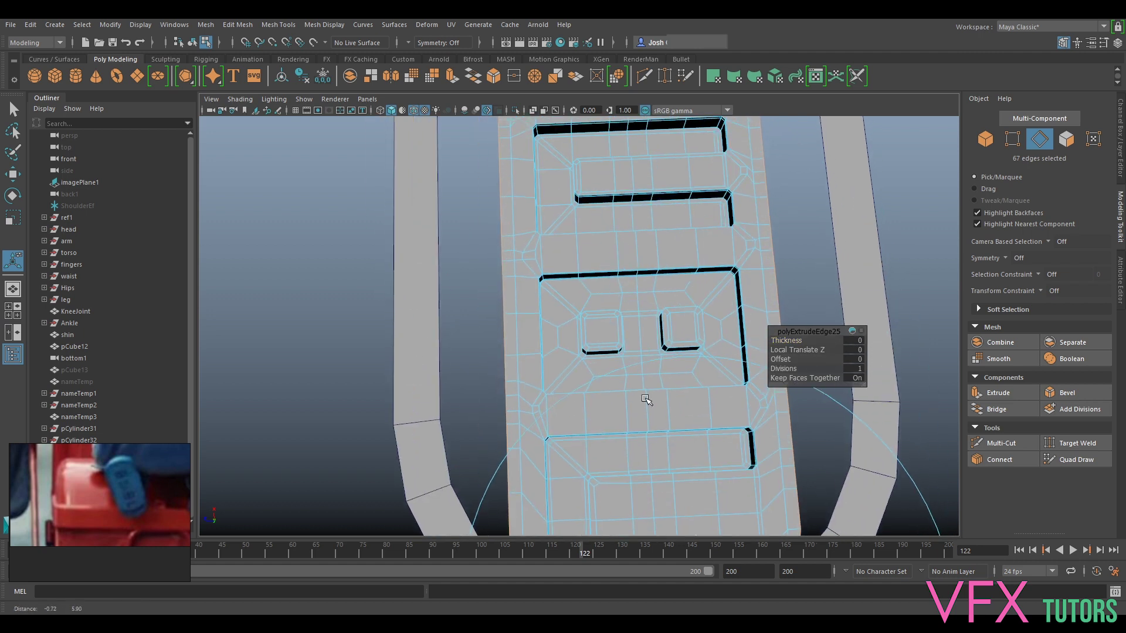
Chamfer the four outer corners of the lettered plate's extruded border.
alt+middle_drag(666, 216, 704, 428)
scroll(626, 335, up, 3)
alt+middle_drag(537, 385, 601, 299)
scroll(601, 299, up, 3)
alt+middle_drag(674, 240, 574, 284)
right_drag(661, 288, 653, 317)
alt+middle_drag(598, 293, 674, 341)
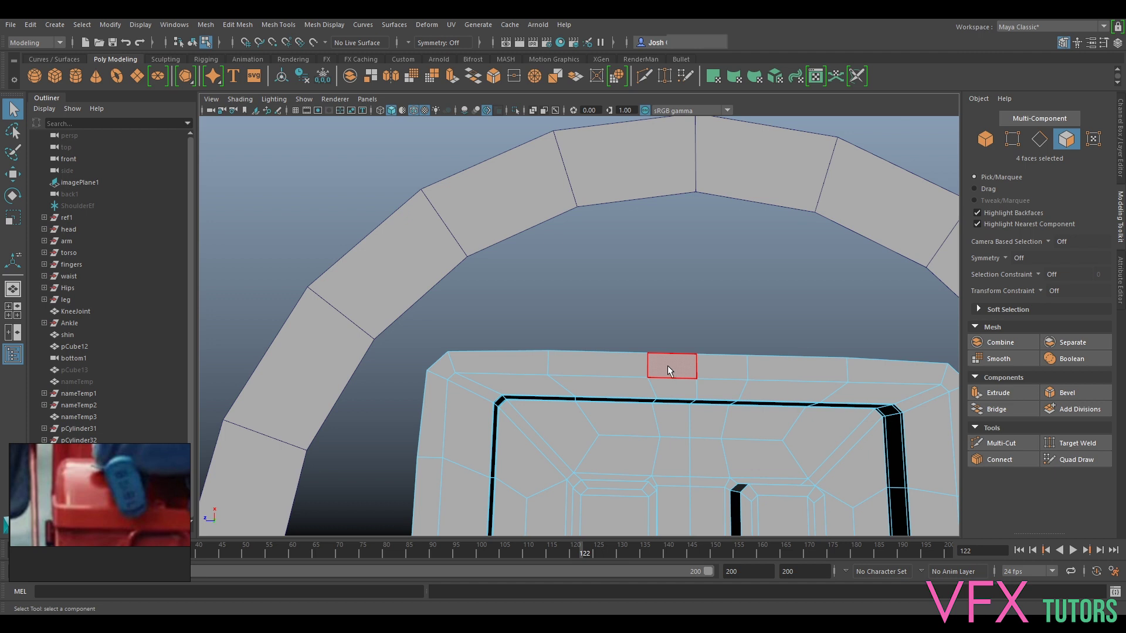
Return the lettered plate to object mode and leave only the surrounding ring selected.
right_drag(682, 350, 639, 375)
right_drag(674, 265, 675, 273)
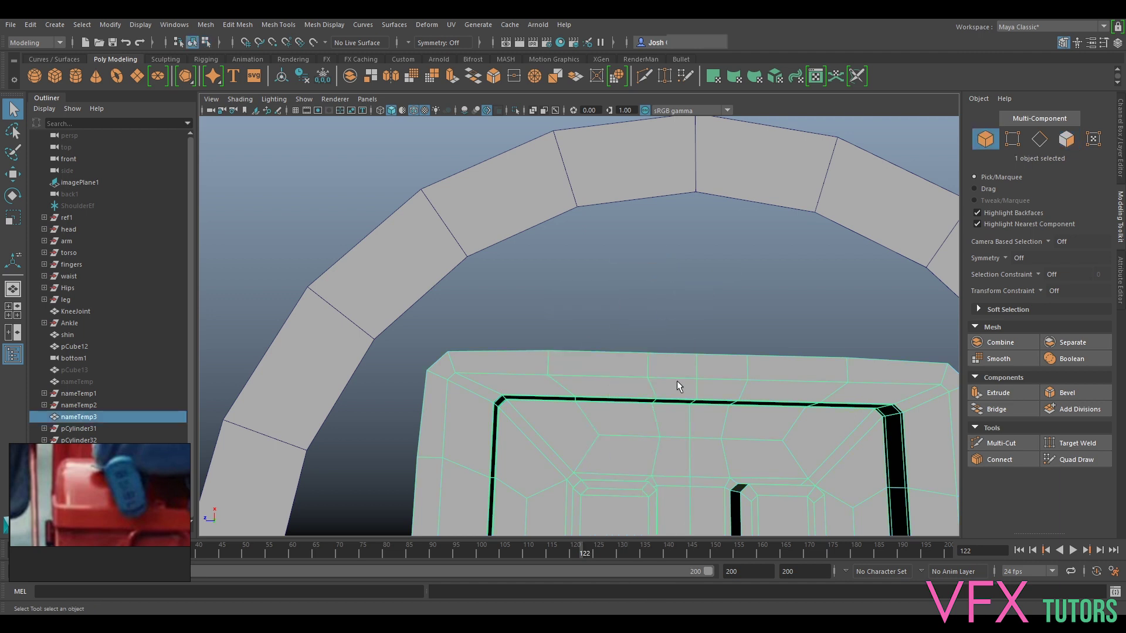
shift+click(586, 159)
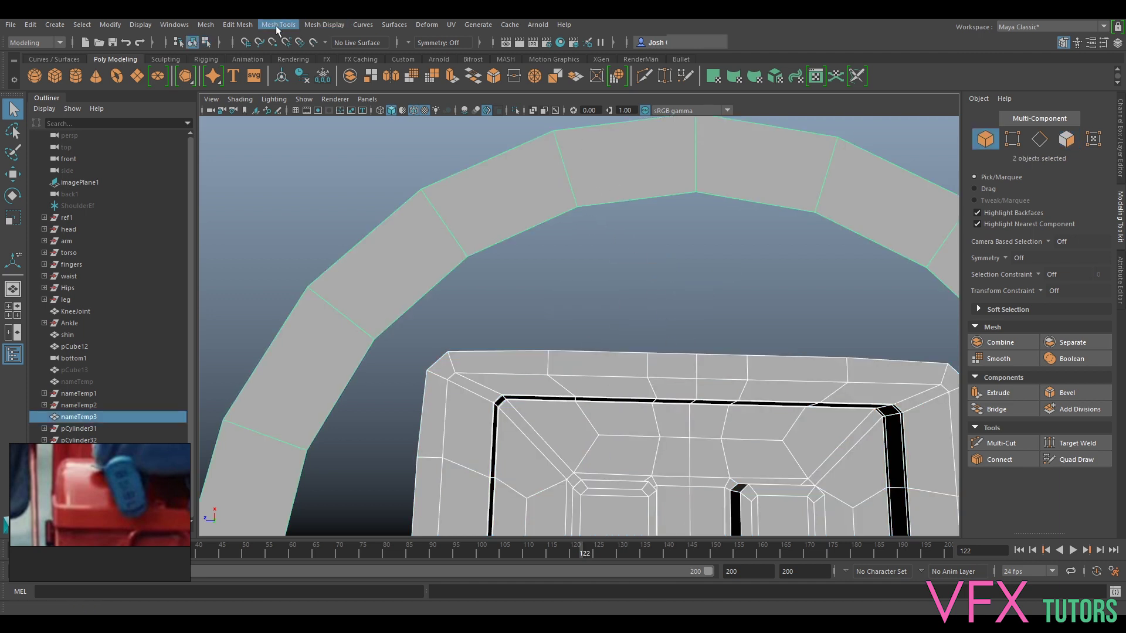
scroll(540, 249, down, 5)
alt+drag(540, 249, 447, 226)
right_click(617, 288)
right_drag(617, 288, 648, 279)
ctrl+click(562, 339)
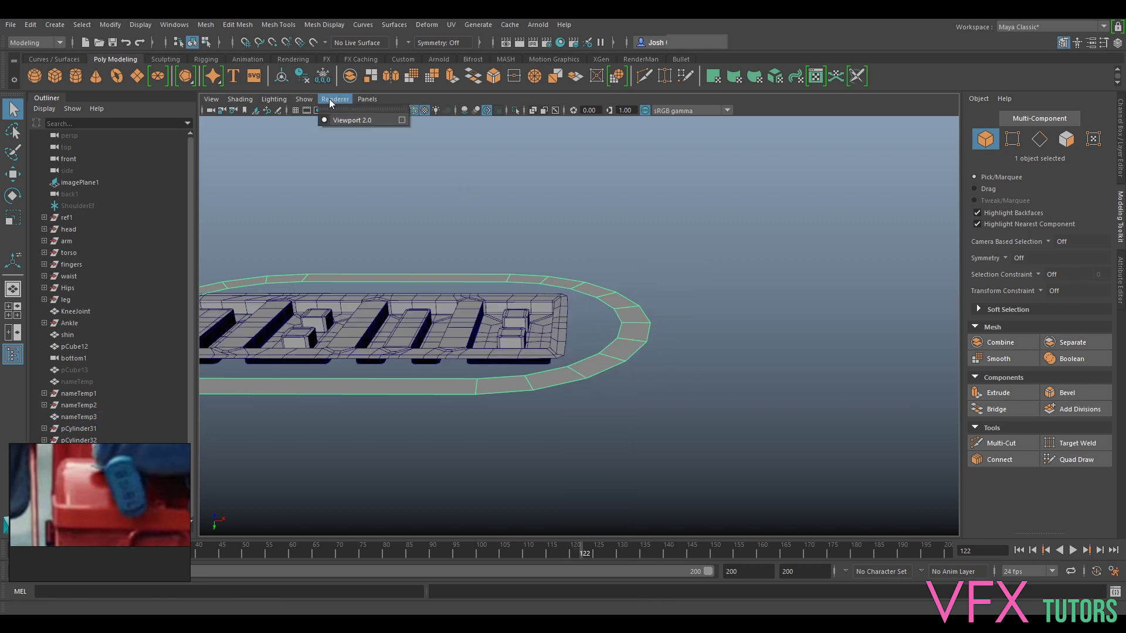
Examine in the front orthographic view how the ring's height lines up with the lettered plate's border.
click(374, 99)
mouse_move(390, 134)
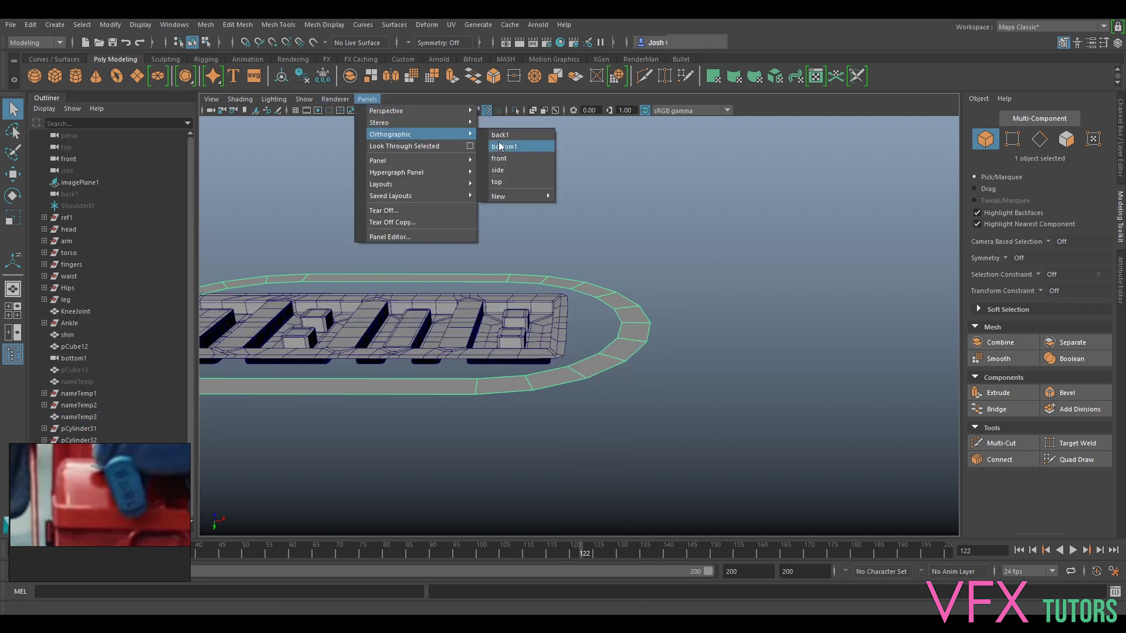
click(517, 158)
key(f)
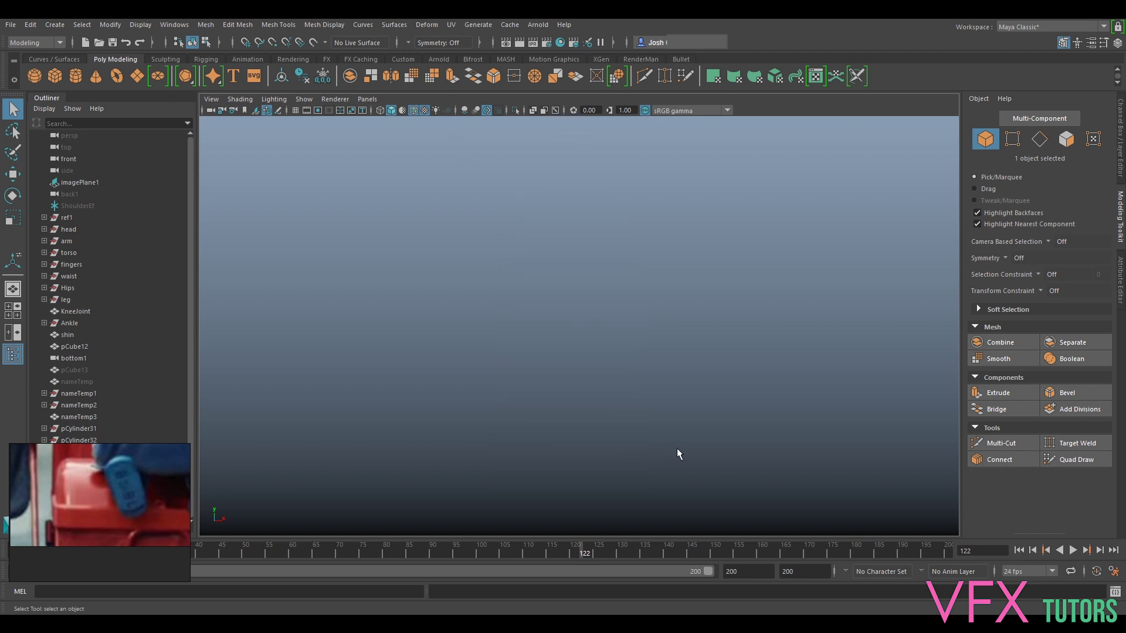
scroll(669, 434, down, 5)
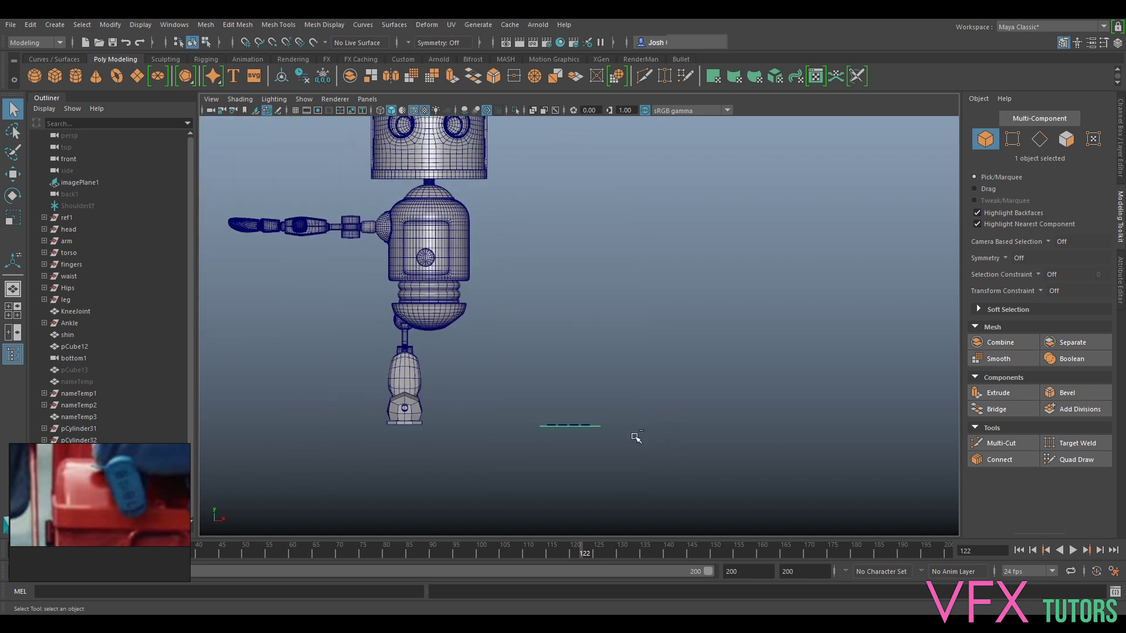
key(w)
scroll(674, 381, up, 8)
scroll(572, 336, up, 5)
scroll(569, 338, down, 5)
alt+middle_drag(592, 378, 712, 24)
scroll(691, 292, up, 4)
alt+middle_drag(733, 258, 656, 344)
scroll(656, 345, up, 3)
scroll(655, 345, up, 5)
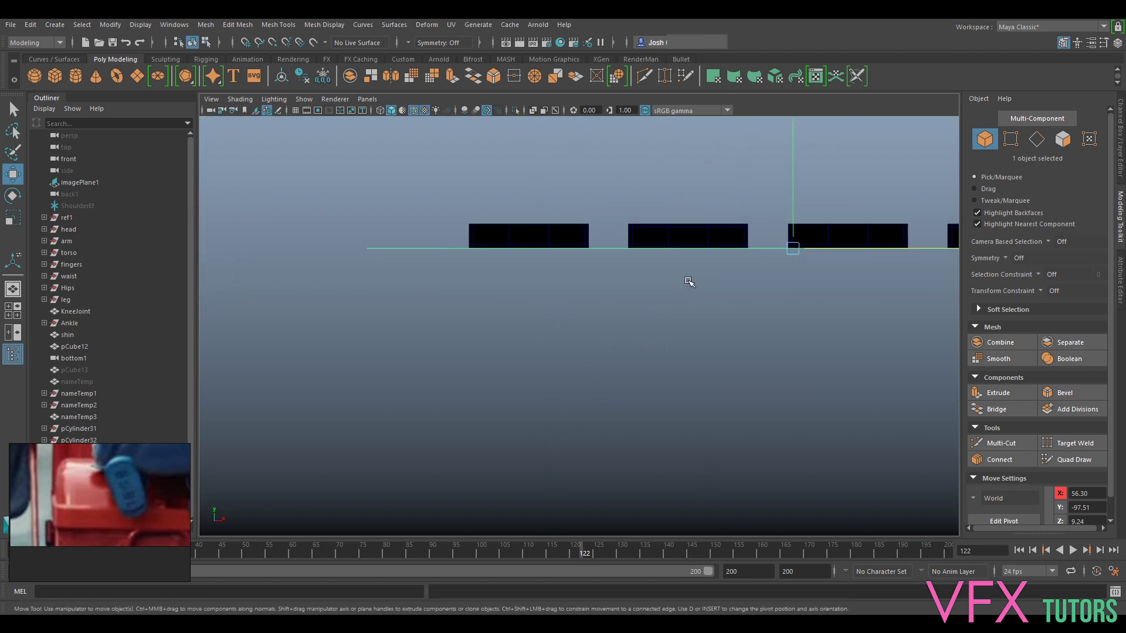
alt+middle_drag(654, 244, 548, 347)
Return to the perspective view and combine the ring and the lettered plate nameTemp3 into one mesh.
click(369, 102)
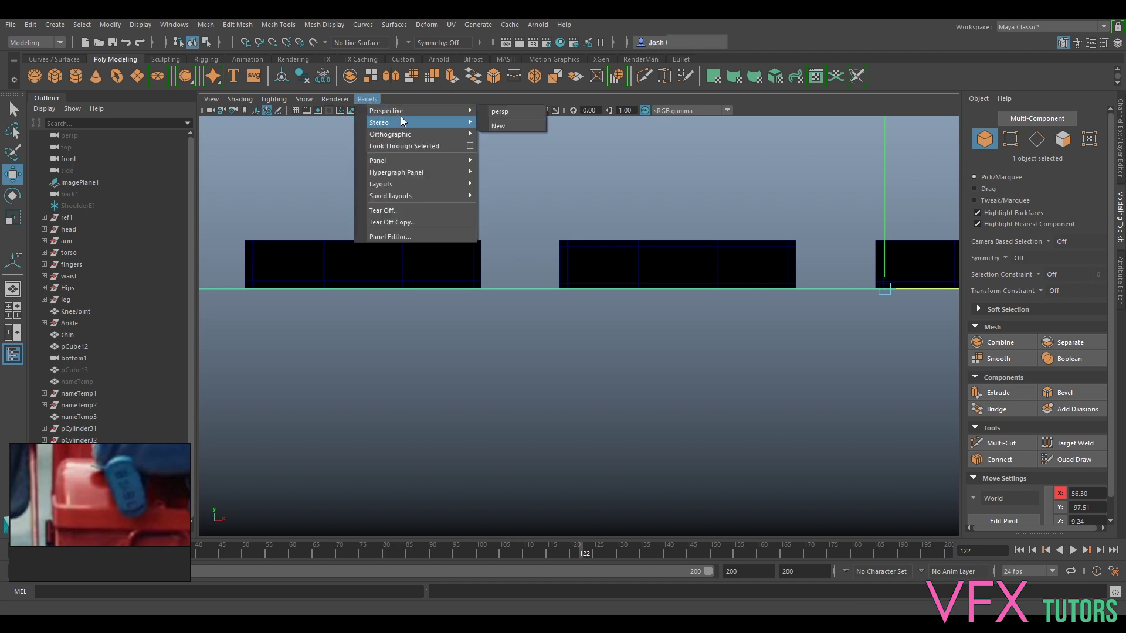
click(500, 119)
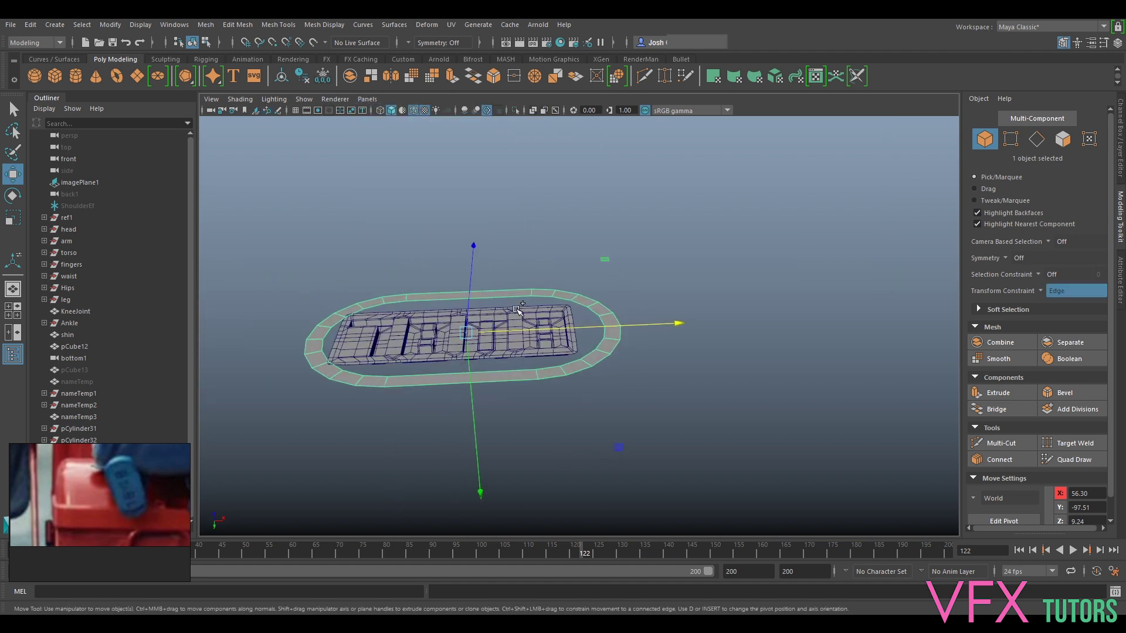
shift+click(520, 311)
click(206, 27)
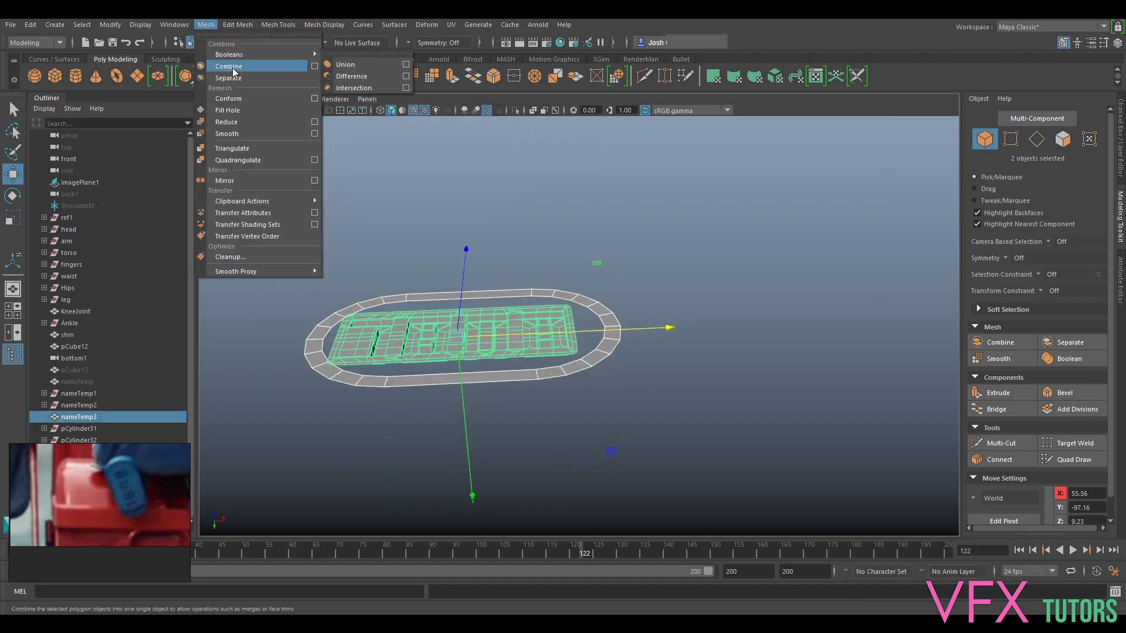
click(235, 69)
Bridge the two centre edges of the plate's end border to the ring's two middle inner edges.
scroll(598, 269, up, 5)
alt+drag(598, 269, 623, 304)
right_drag(578, 289, 567, 256)
click(579, 322)
ctrl+shift+click(559, 220)
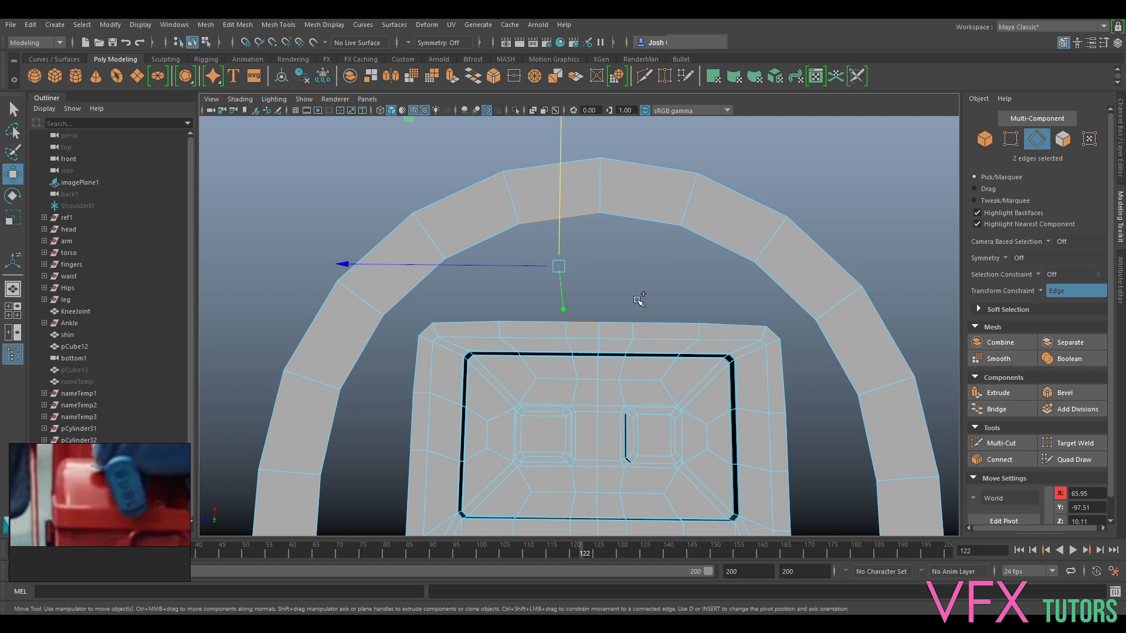
shift+click(644, 226)
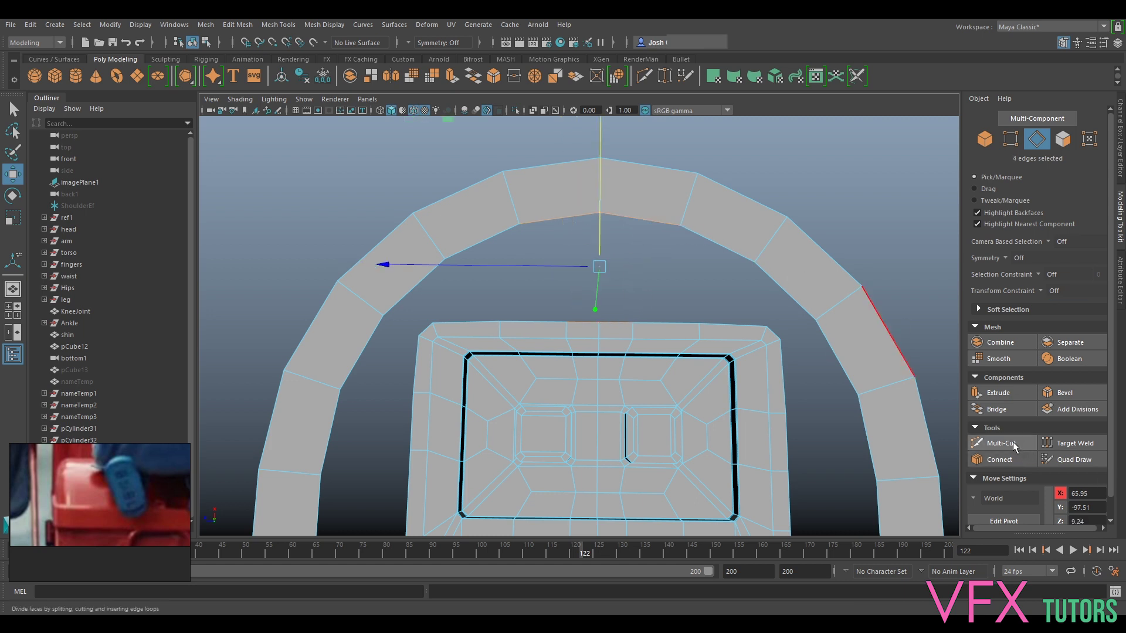
click(997, 408)
alt+middle_drag(650, 356, 630, 315)
alt+middle_drag(743, 333, 643, 300)
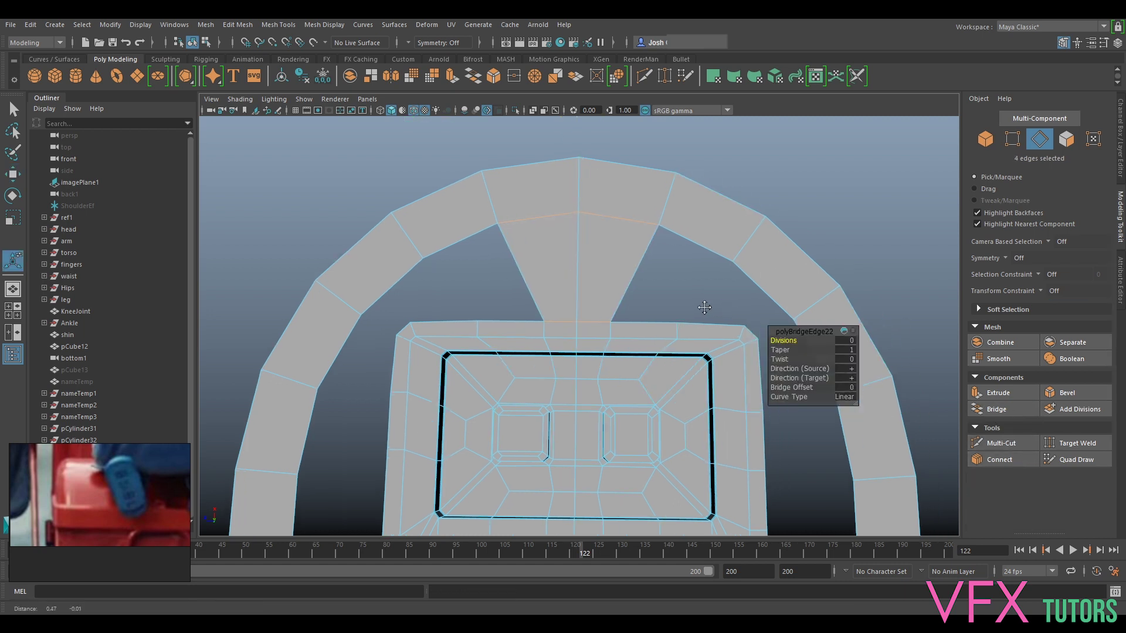
Bridge one chamfered corner edge at the same end of the plate to the ring's facing inner edge.
click(592, 303)
shift+click(605, 274)
click(1005, 414)
alt+middle_drag(346, 299, 504, 348)
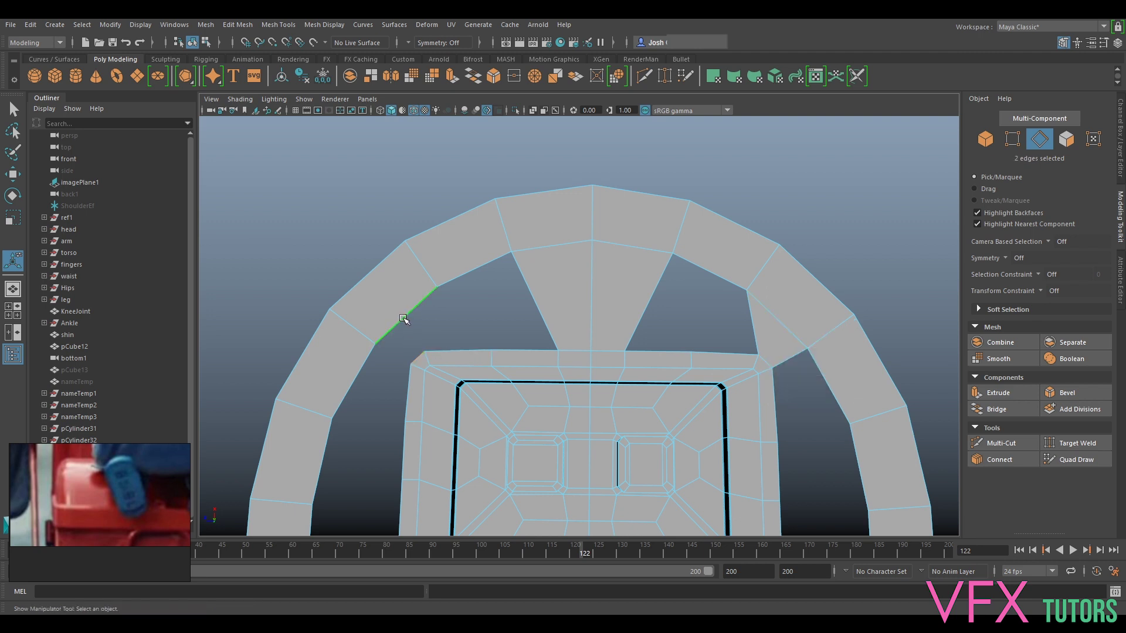
Bridge the plate's other chamfered corner edge to the ring's facing inner edge and fill the two remaining holes at that end.
key(g)
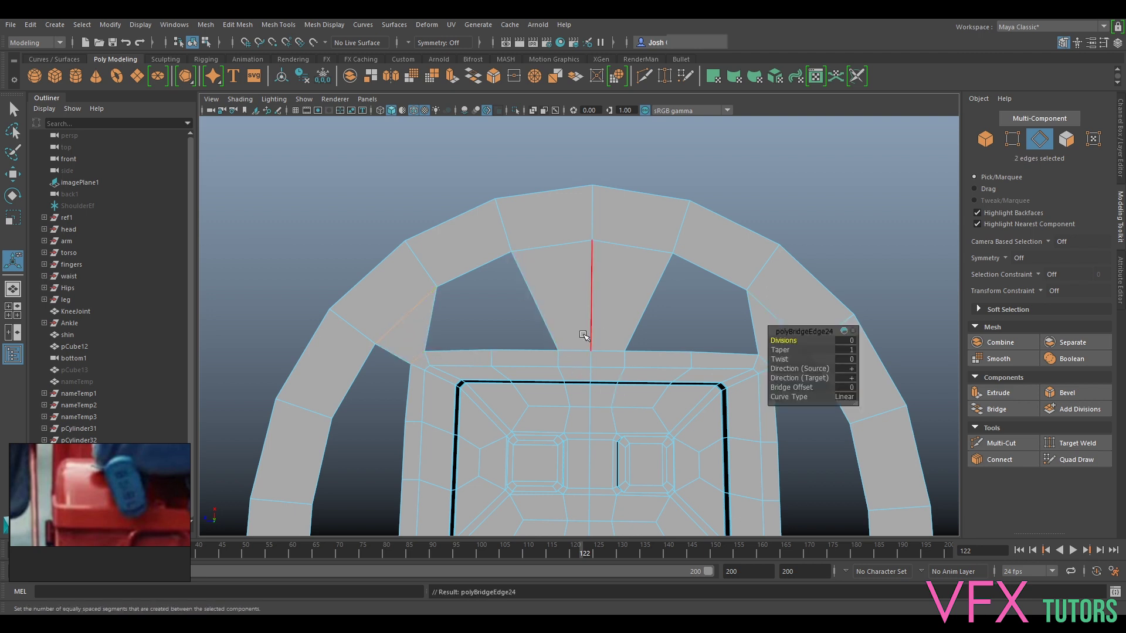
alt+middle_drag(497, 349, 593, 329)
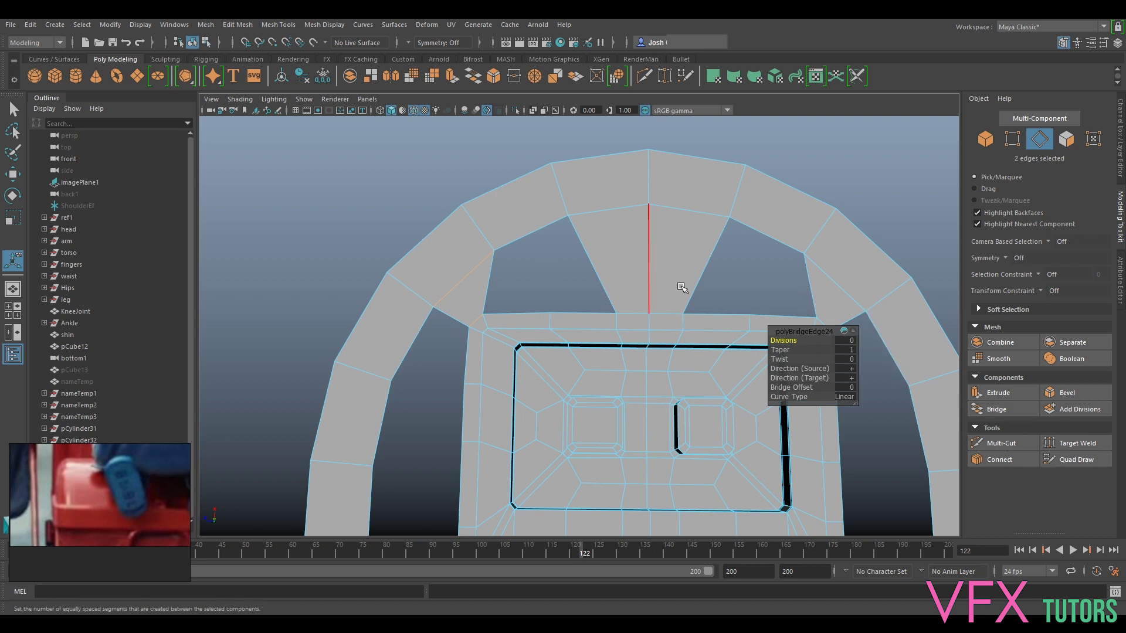
shift+double_click(701, 285)
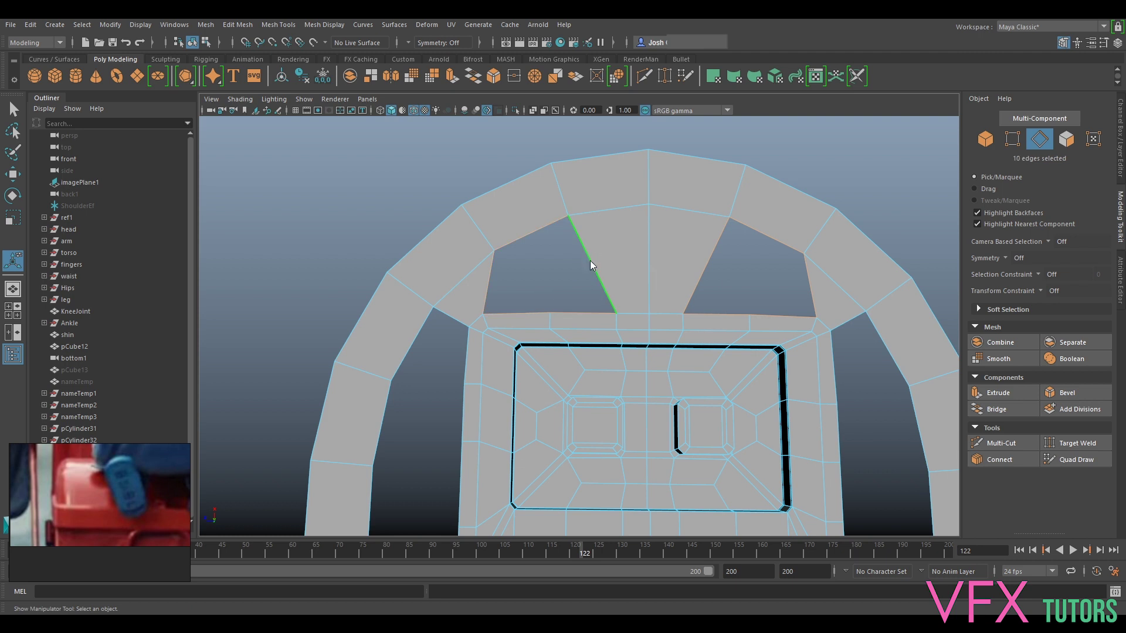
shift+right_click(590, 265)
shift+right_click(590, 265)
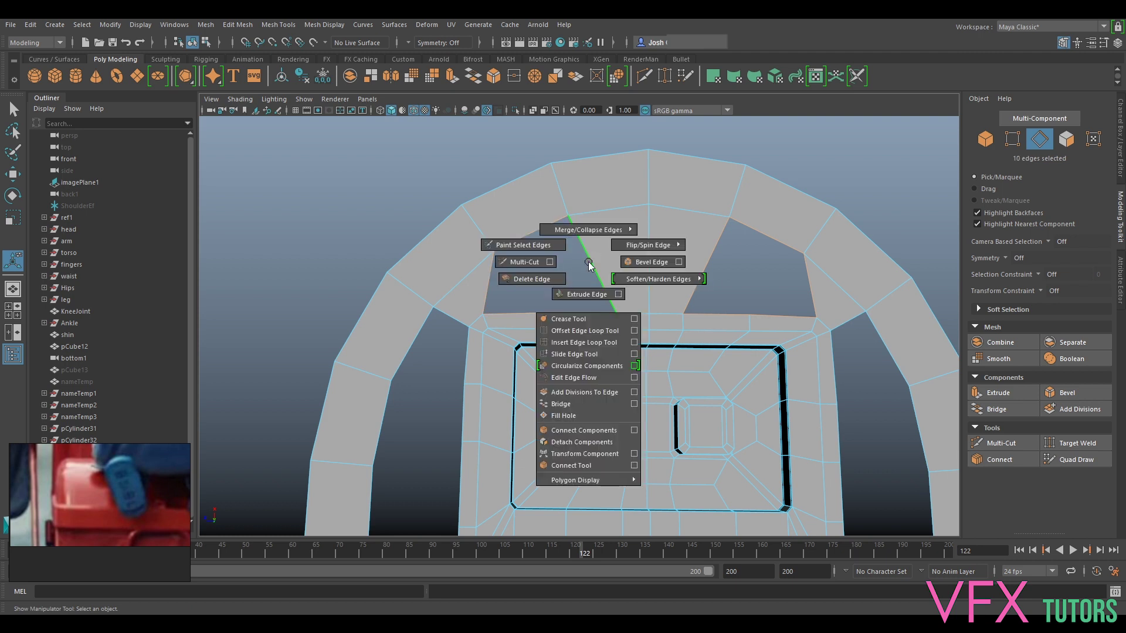
click(589, 418)
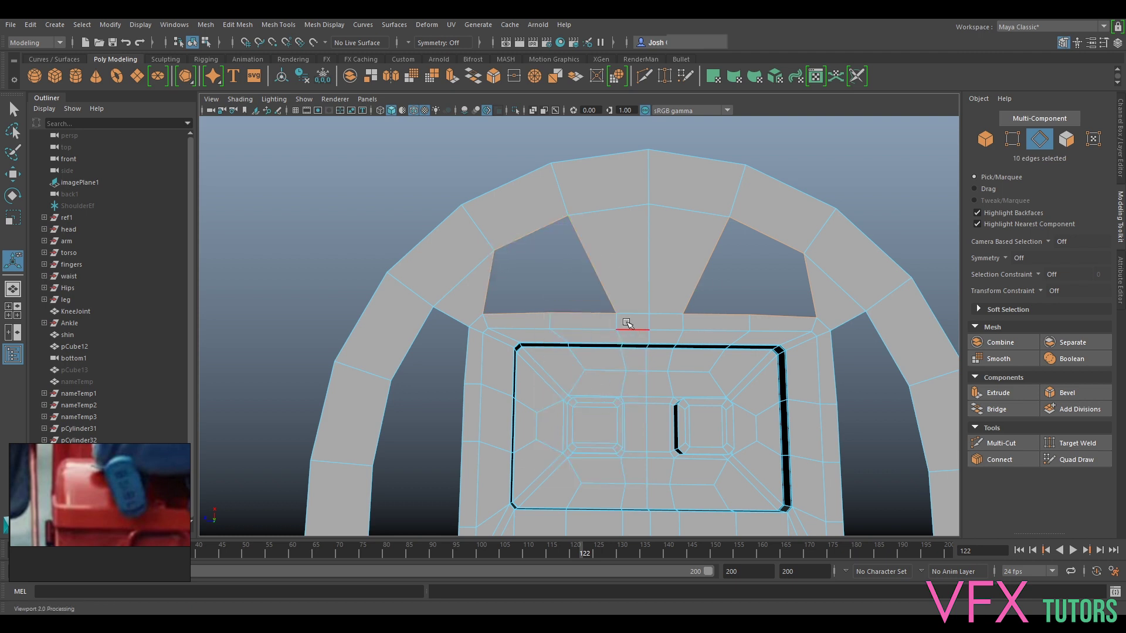
shift+right_click(606, 280)
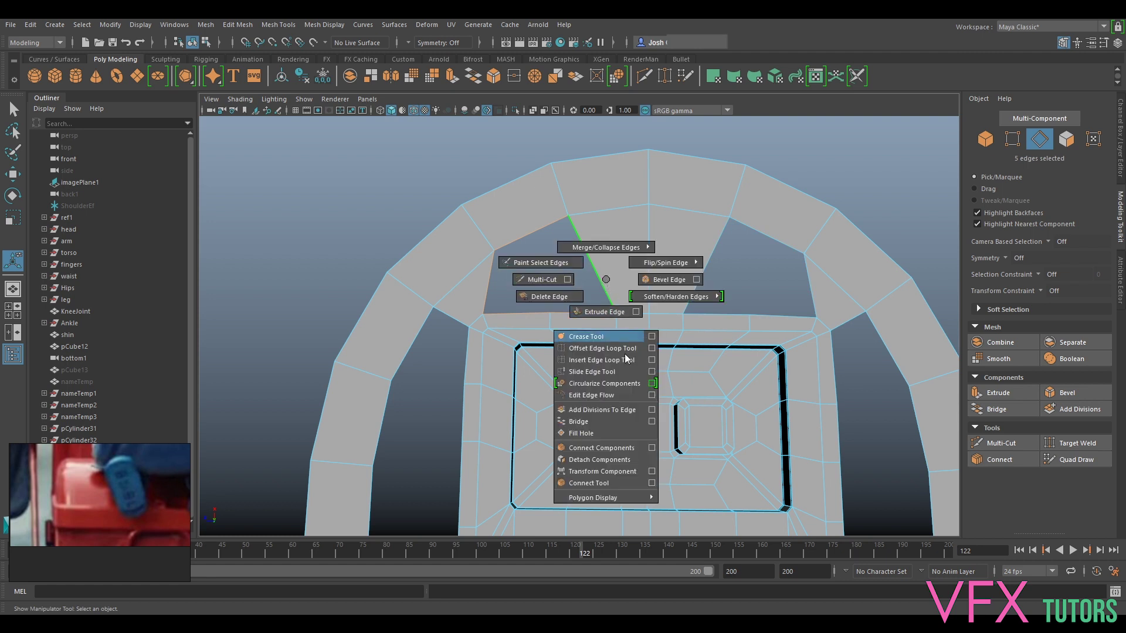
click(621, 428)
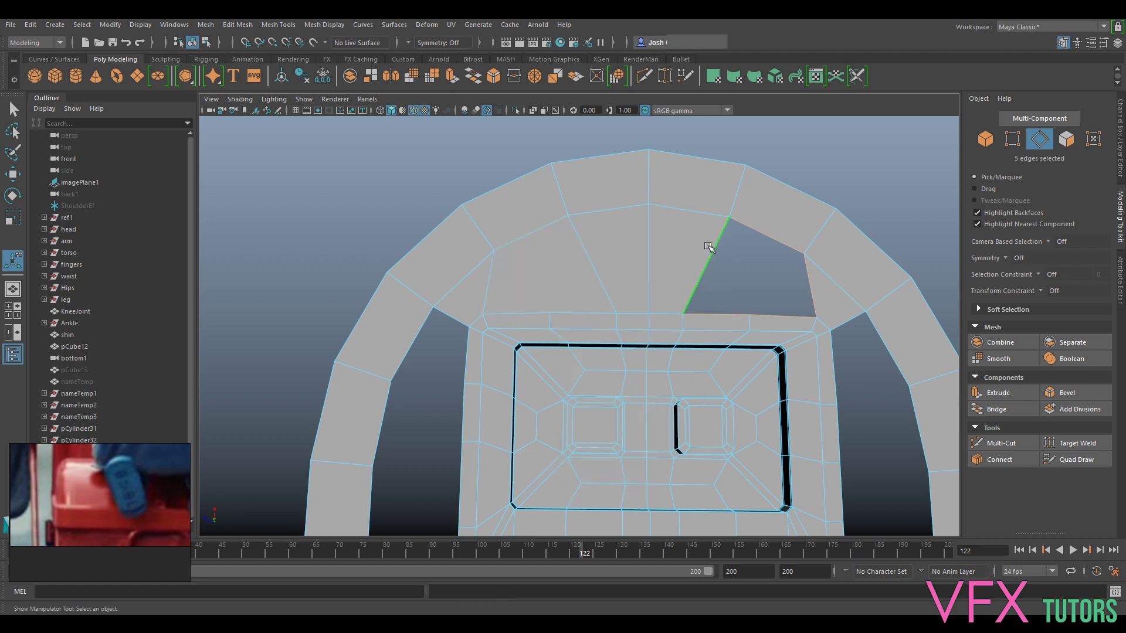
key(g)
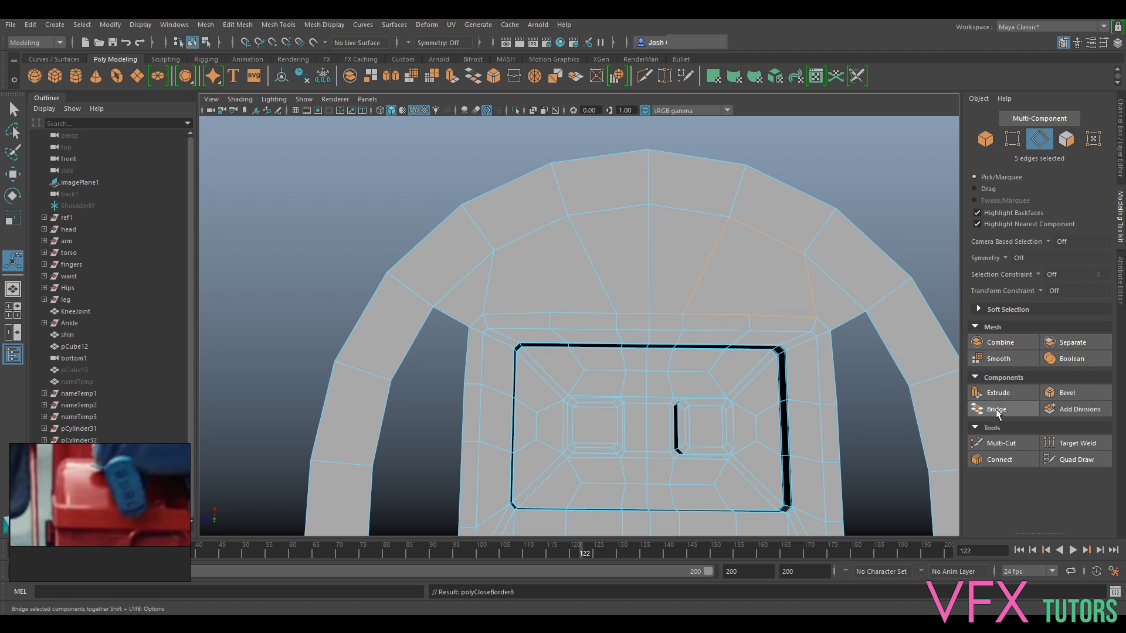
Multi-cut an arched edge line from the plate's end border through one filled face, across the bridge and back through the other filled face.
click(1001, 444)
alt+middle_drag(595, 264, 631, 285)
alt+right_drag(631, 284, 604, 336)
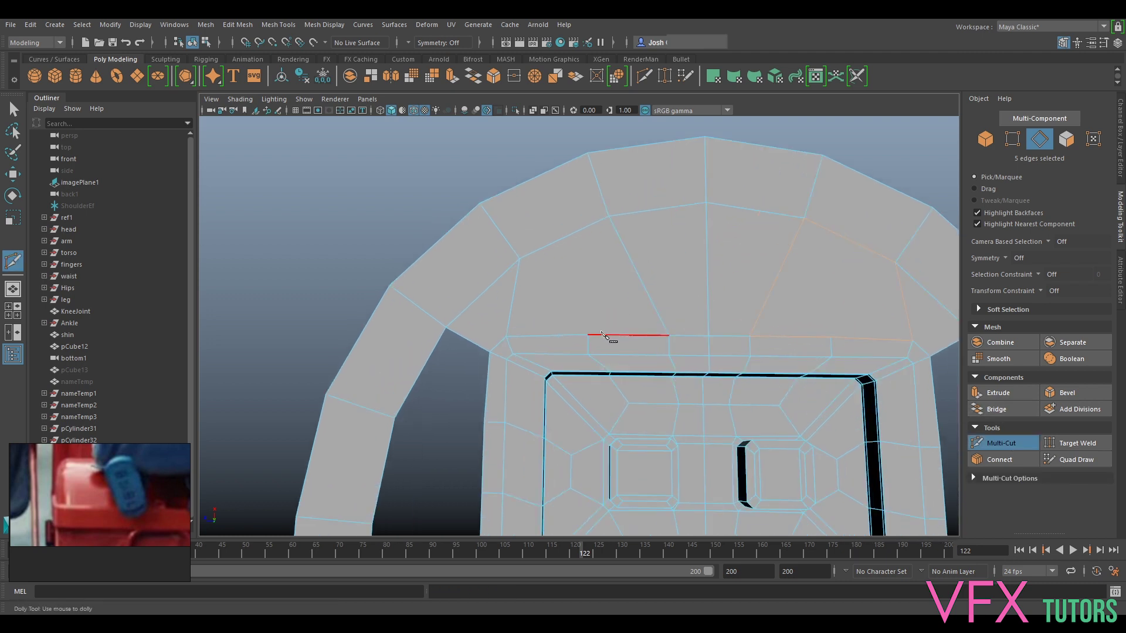
click(589, 334)
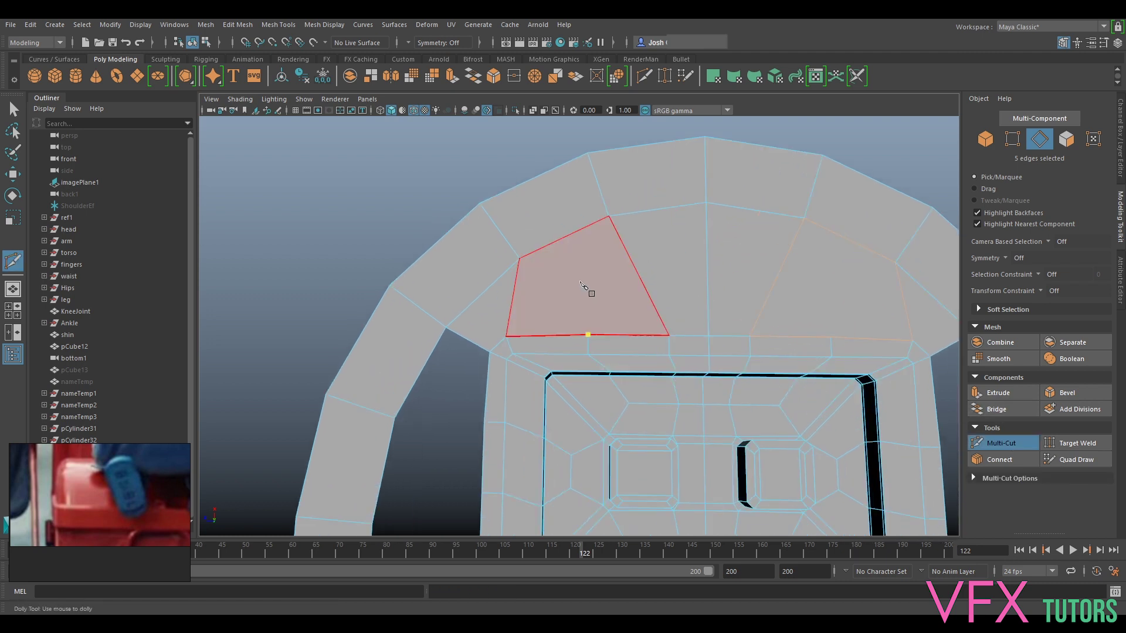
click(579, 280)
click(632, 262)
click(708, 256)
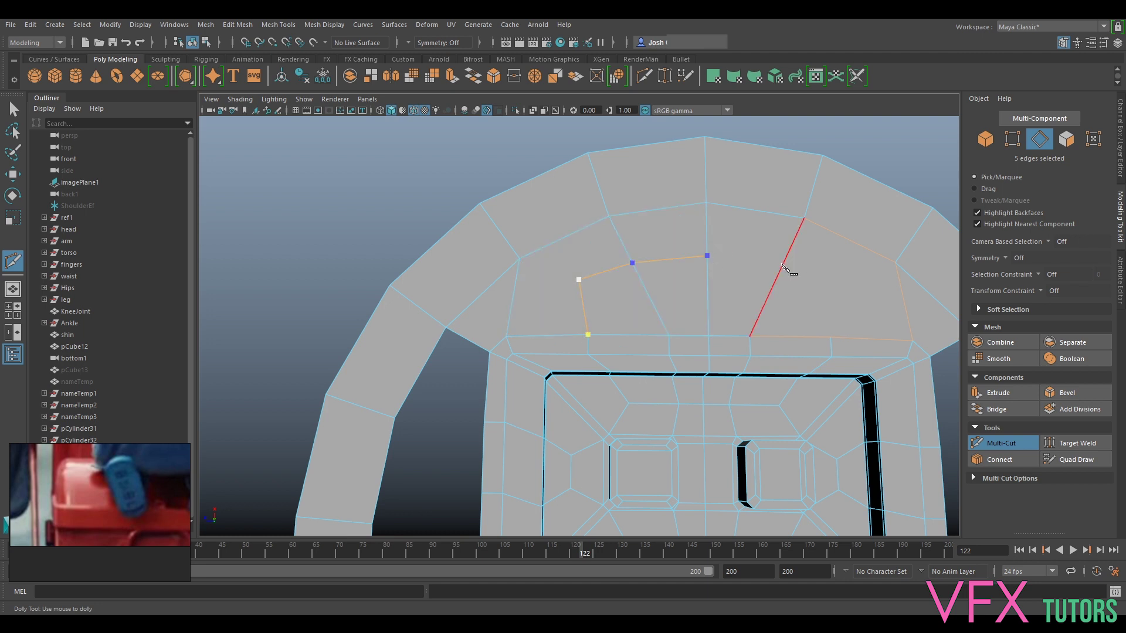
click(782, 266)
alt+middle_drag(782, 267, 749, 294)
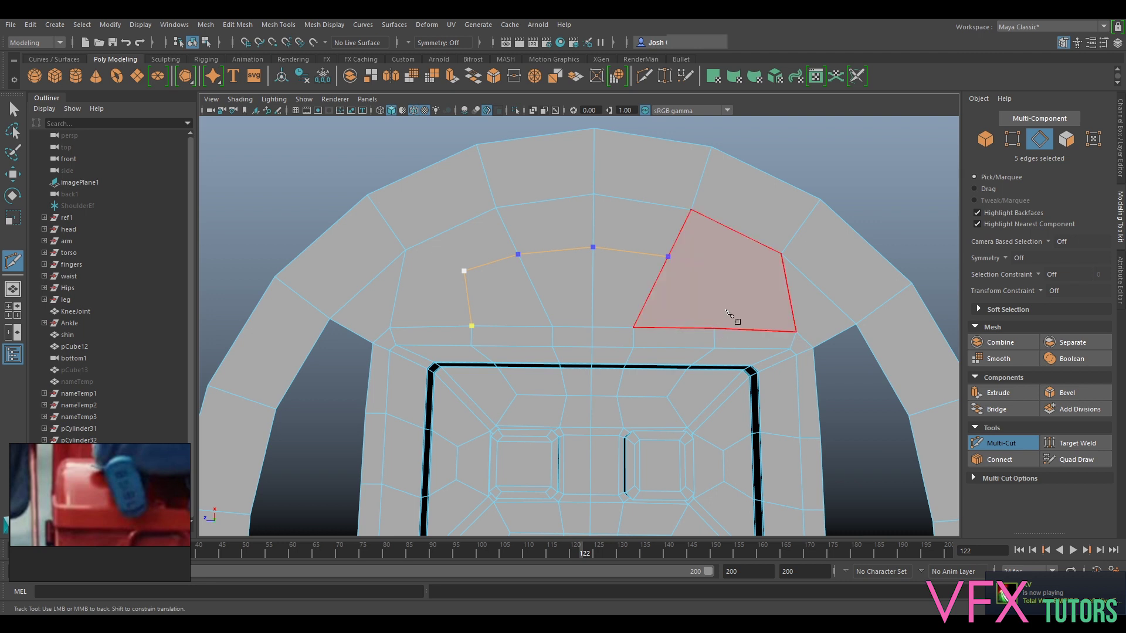
click(731, 281)
click(717, 329)
right_click(717, 328)
Connect the two bend points of the arched cut to the ring's nearest inner corner vertices.
click(781, 255)
right_click(701, 336)
click(464, 271)
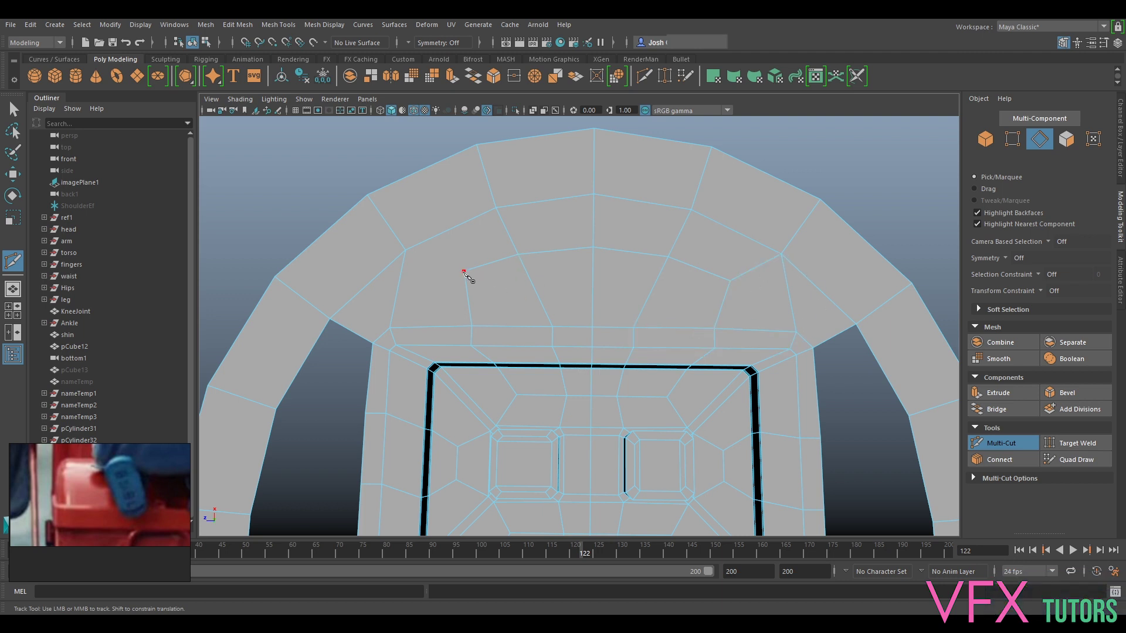
click(406, 251)
right_click(407, 252)
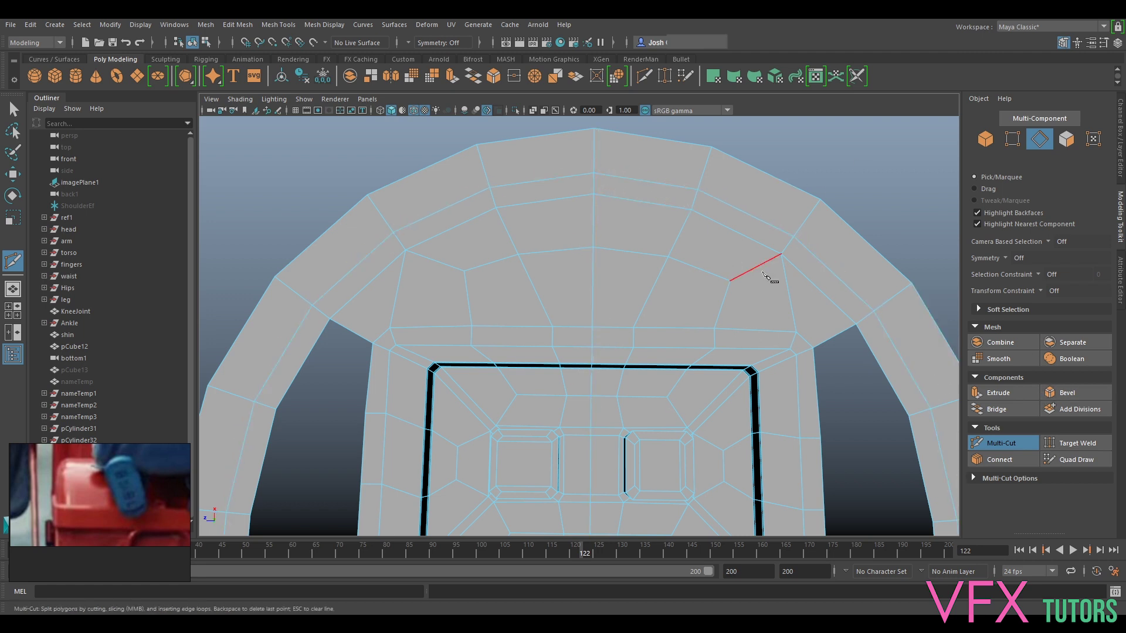
Undo the edge loop around the ring and insert it again closer to the ring's inner edge.
key(ctrl+z)
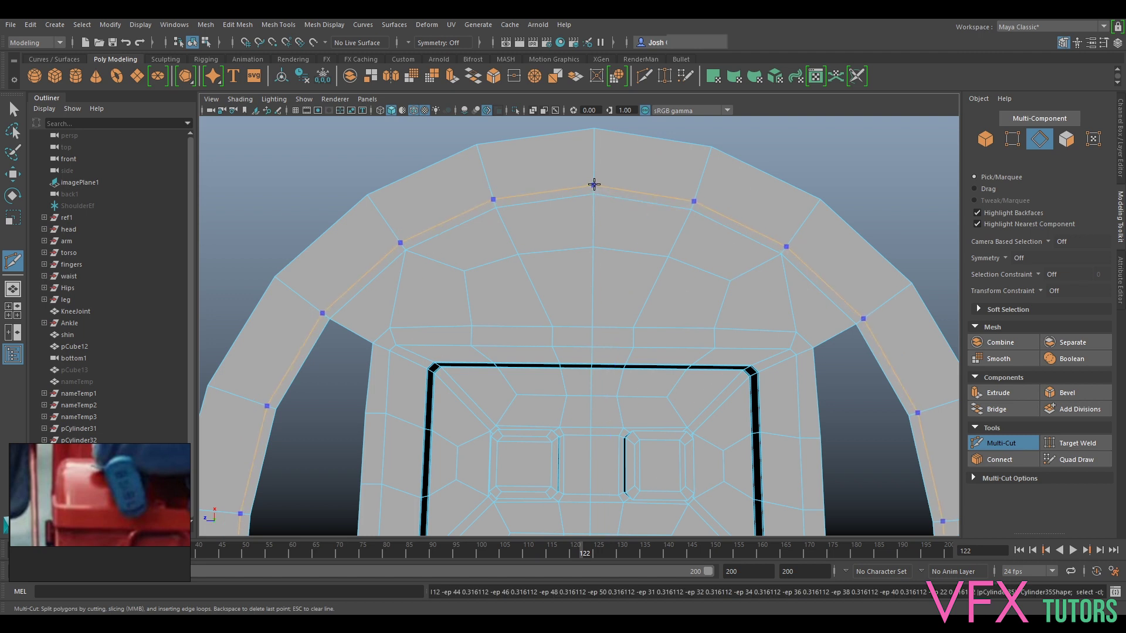
scroll(678, 231, down, 5)
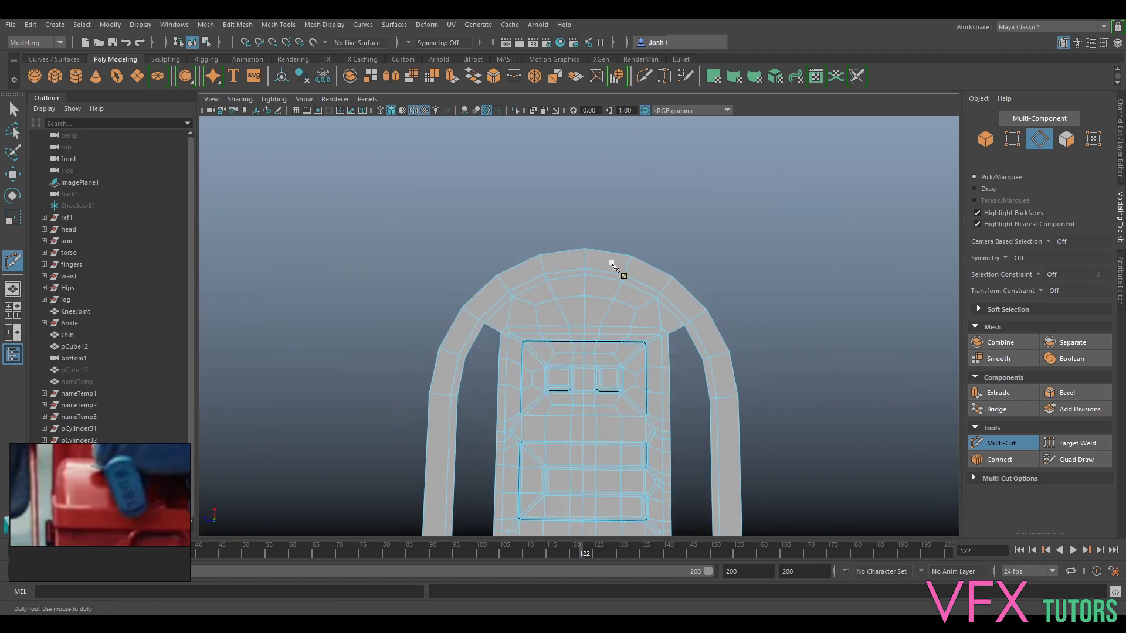
scroll(588, 300, up, 2)
scroll(698, 329, up, 3)
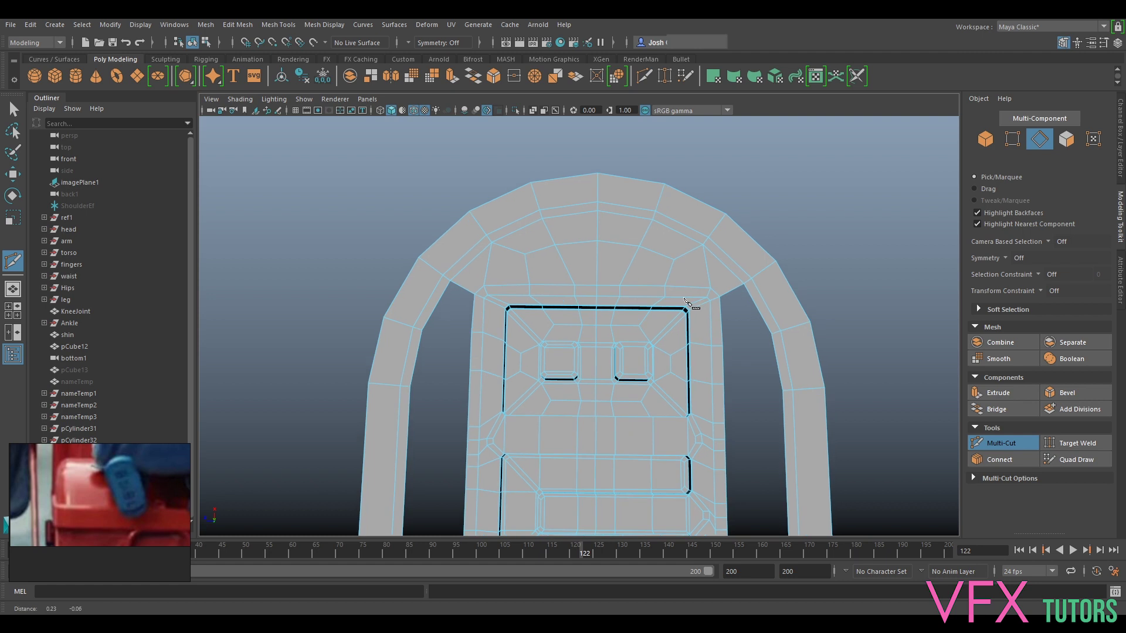
Bridge the first two edges along one side of the plate, starting from the rounded end, to the ring's facing inner edges.
click(991, 443)
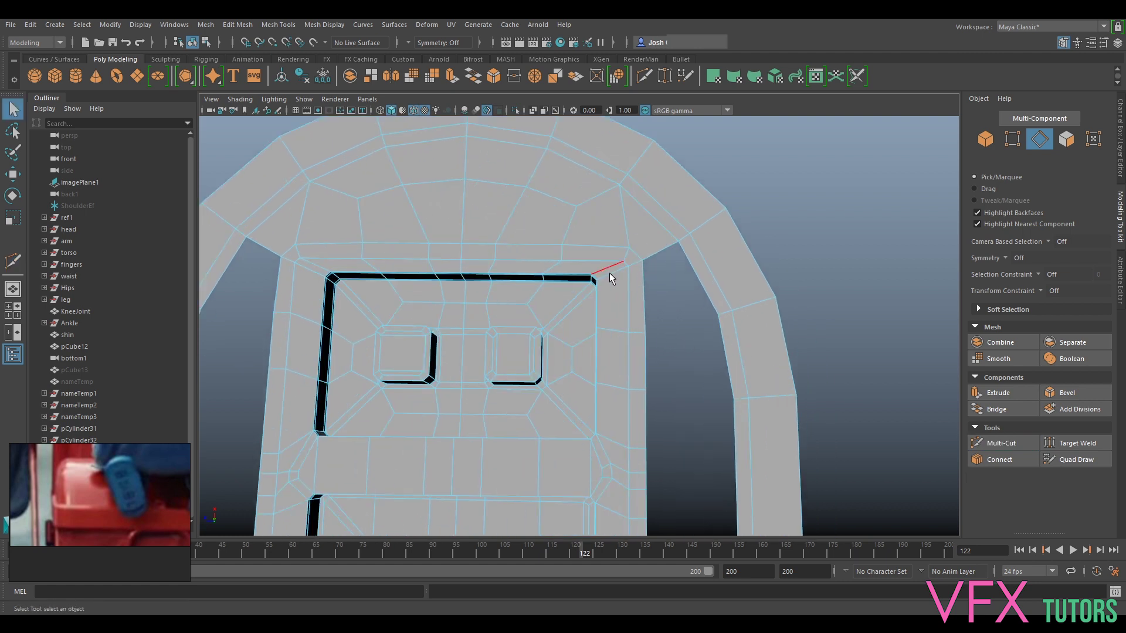
shift+click(645, 293)
click(1022, 406)
alt+middle_drag(796, 366, 767, 269)
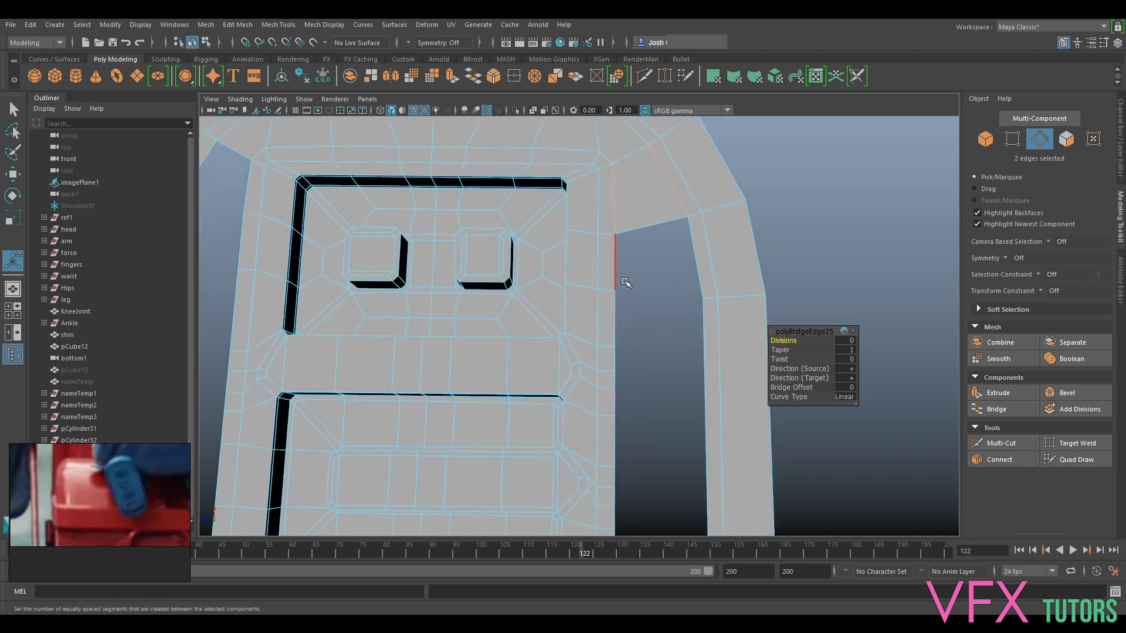
key(t)
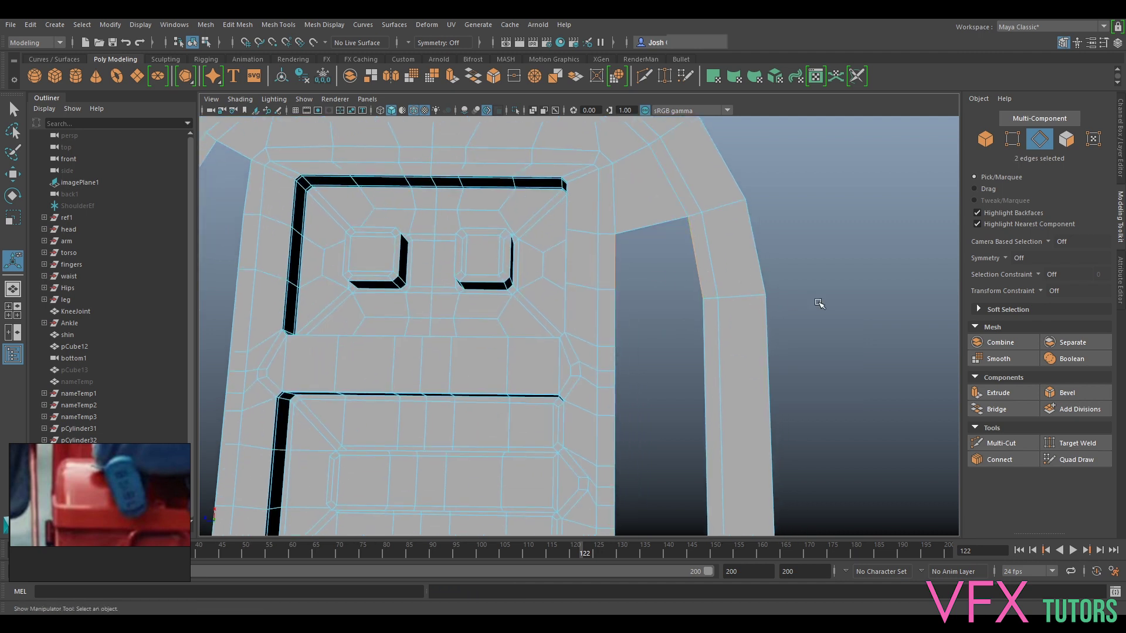
key(g)
alt+middle_drag(633, 322, 667, 293)
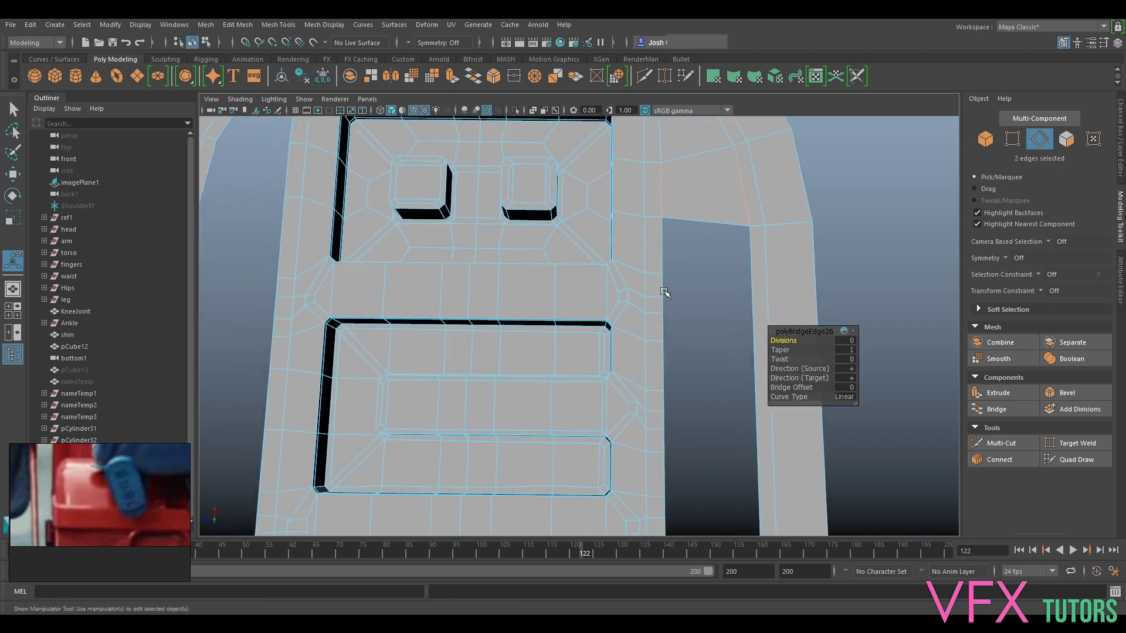
Delete the small border face between the first two letters on that side and weld the notch's vertices to close the gap.
right_drag(658, 289, 658, 322)
click(654, 304)
scroll(663, 300, up, 2)
click(906, 424)
click(1048, 441)
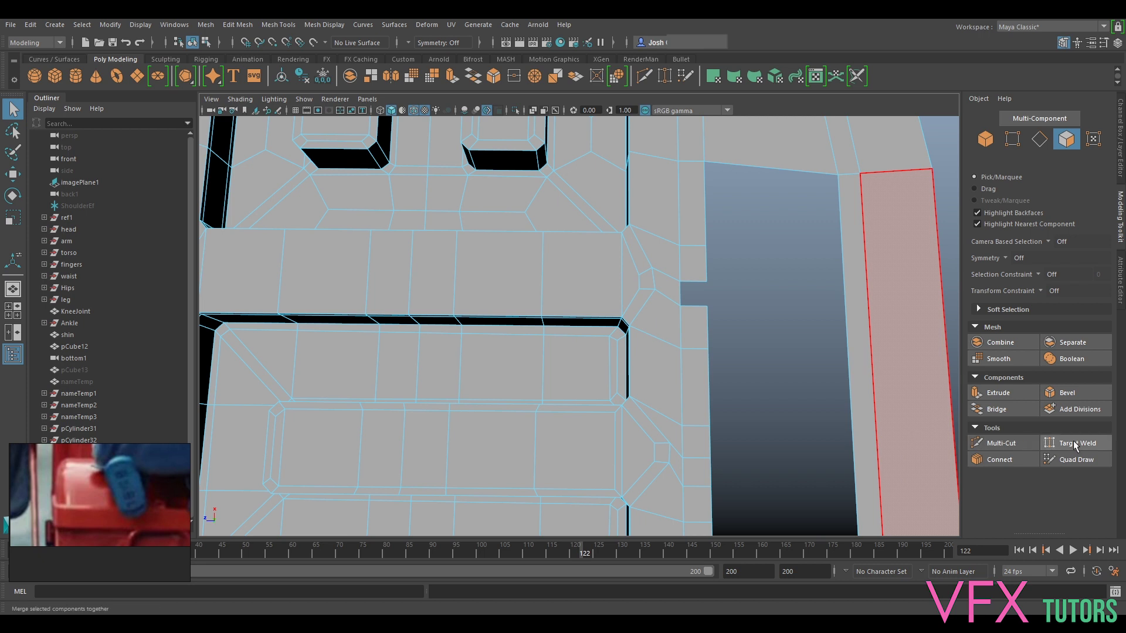
drag(685, 301, 708, 302)
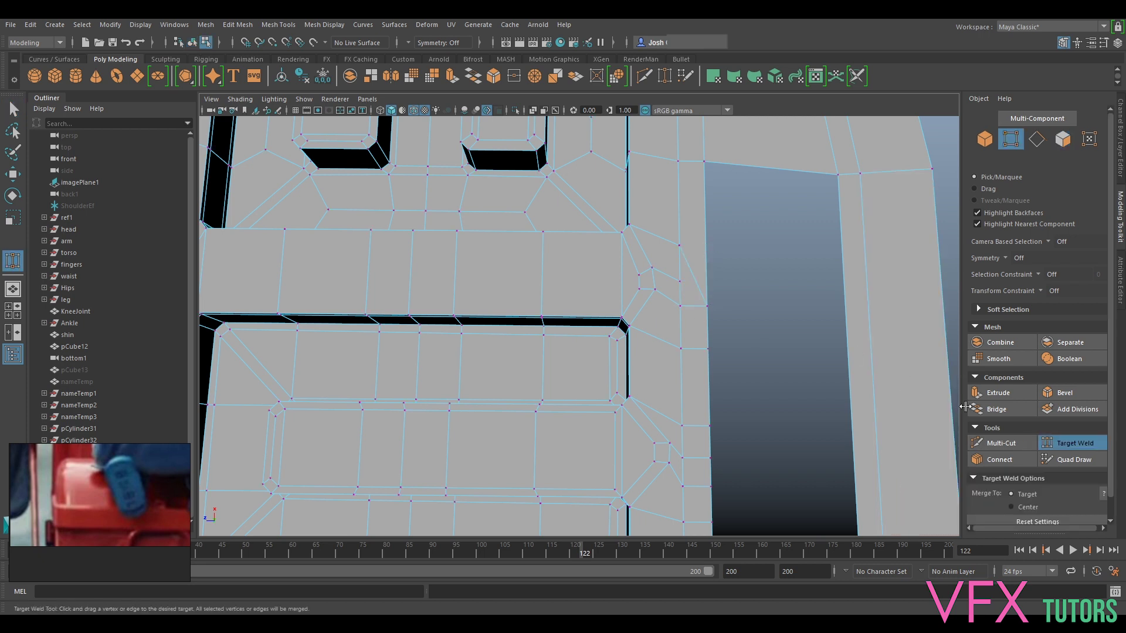
Move the welded border vertex and its neighbouring vertices to even out the spacing beside the small quad.
click(1060, 448)
key(w)
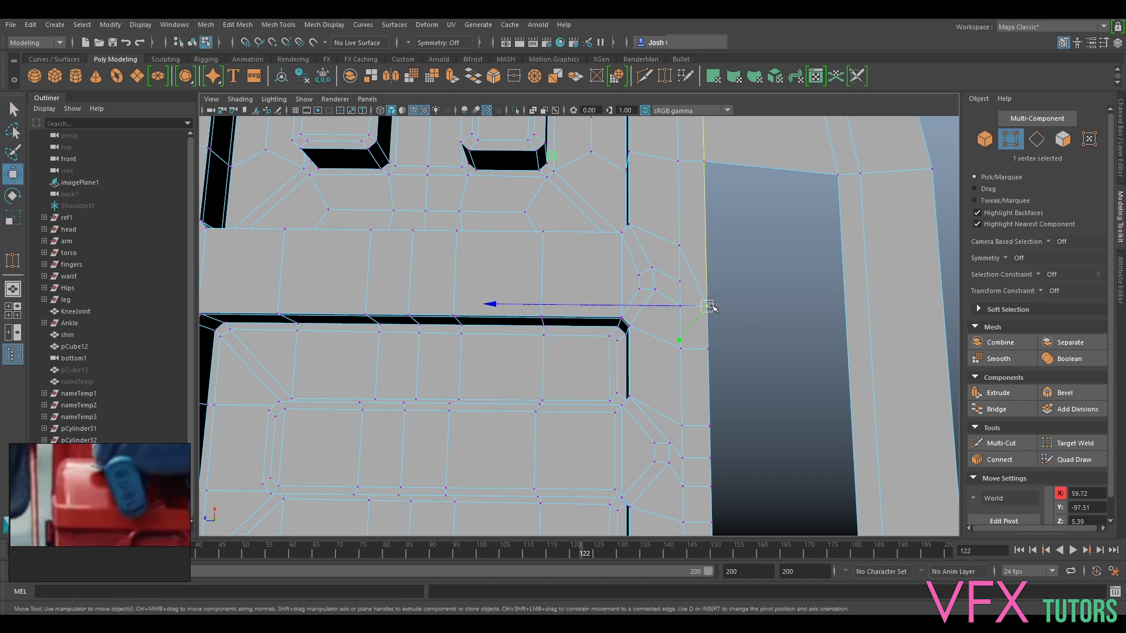
drag(711, 304, 678, 262)
click(680, 306)
click(653, 268)
Compare the mesh in smooth preview and in unsmoothed display around the welded border area.
key(3)
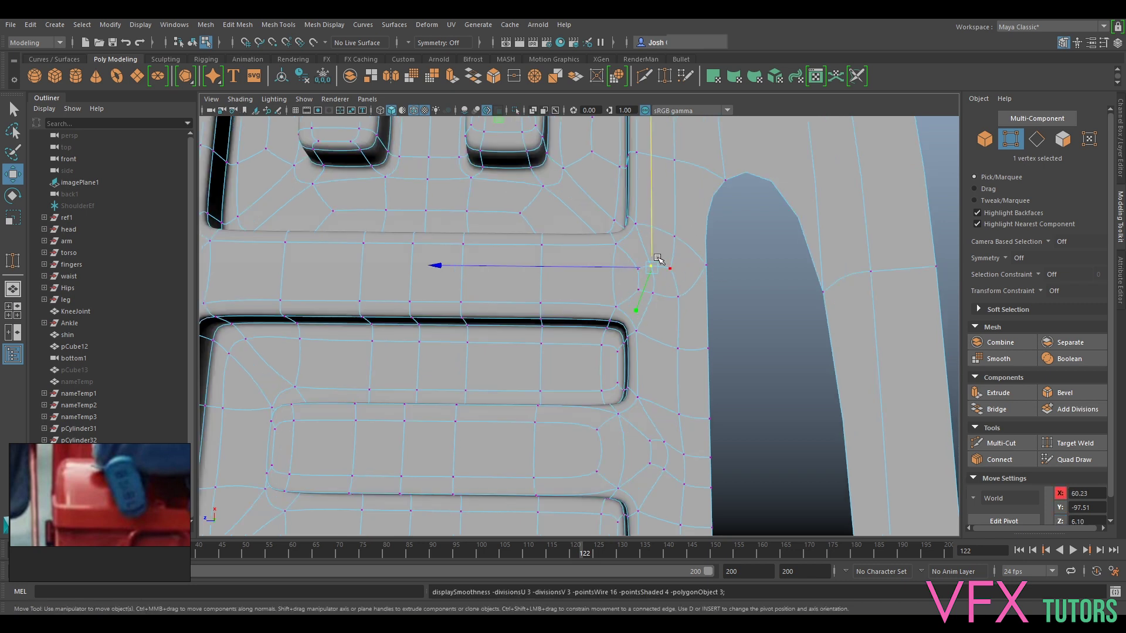
key(1)
key(3)
key(1)
key(3)
key(1)
key(3)
key(1)
Insert a crosswise edge loop in the ring's straight side, level with the plate's repositioned border vertex.
scroll(750, 305, down, 8)
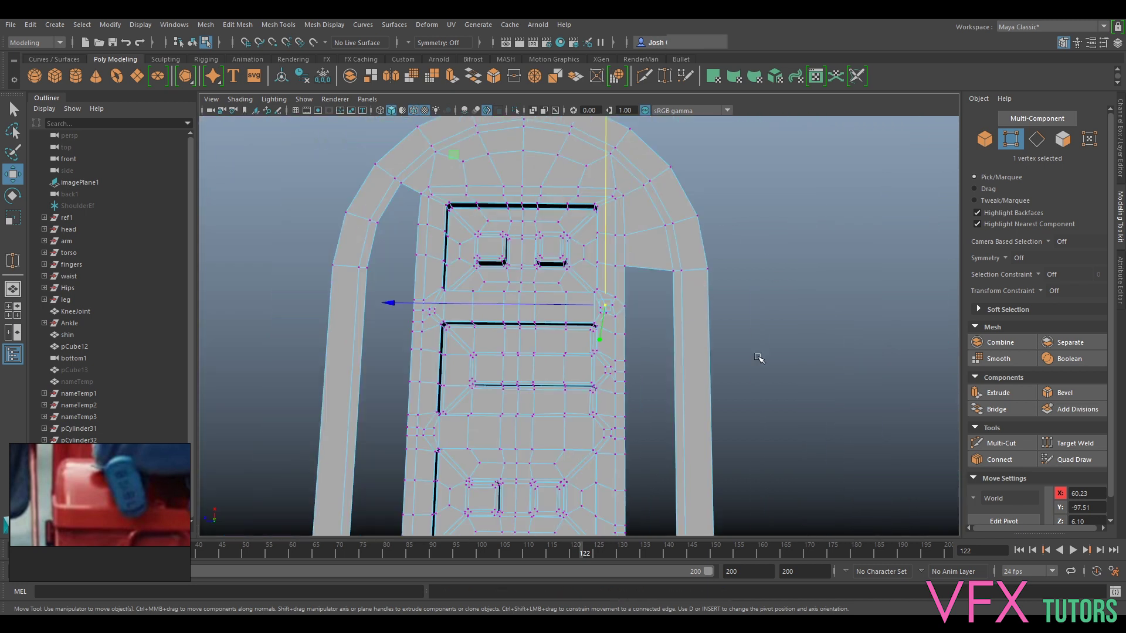
scroll(758, 357, up, 3)
alt+middle_drag(759, 357, 641, 265)
alt+drag(618, 244, 628, 251)
alt+middle_drag(628, 252, 650, 308)
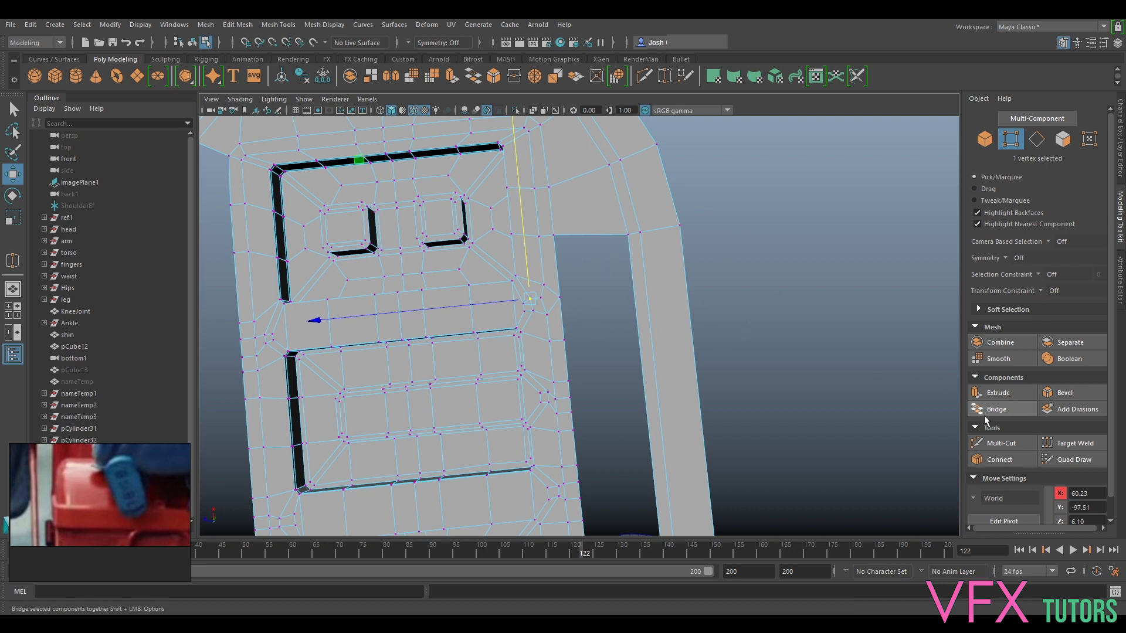
click(1001, 443)
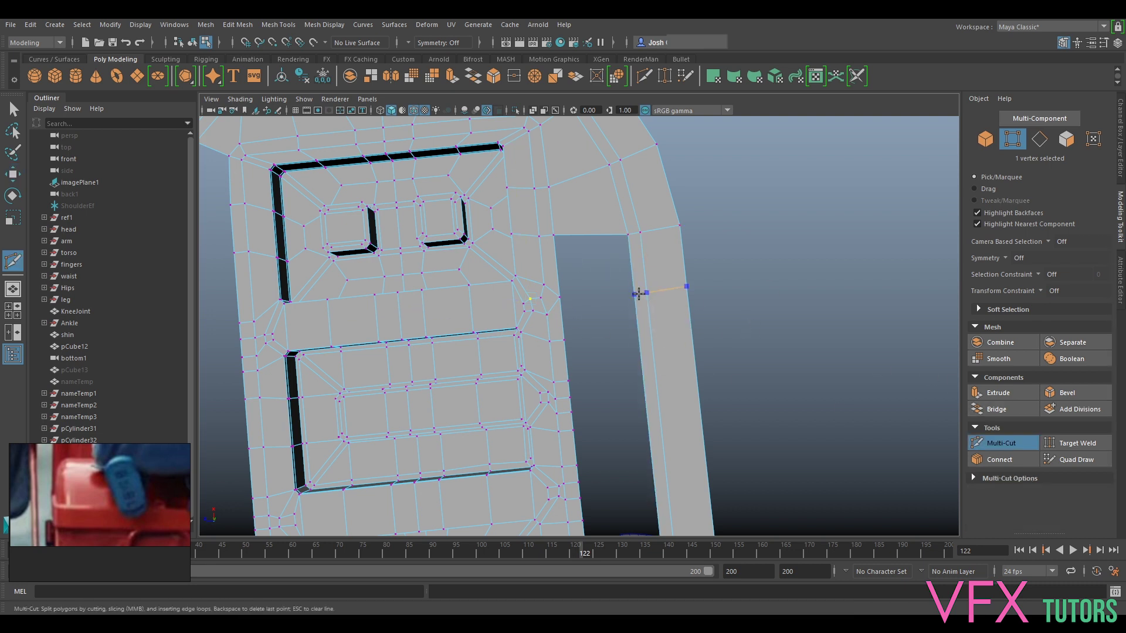
key(q)
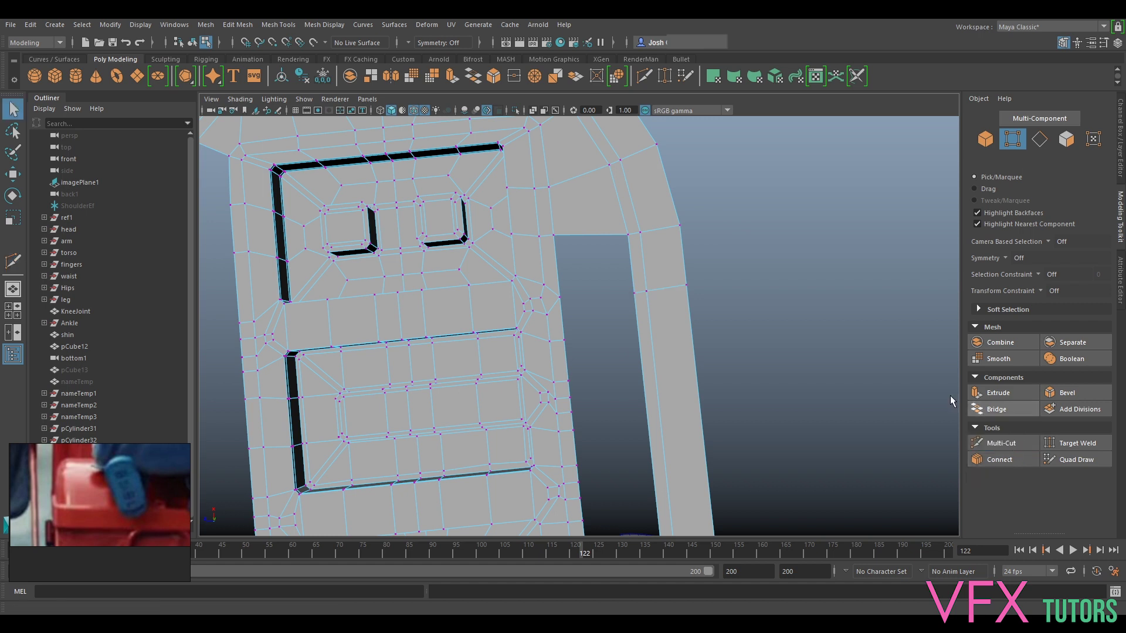
Bridge the plate's next side edge to the new facing inner segment of the ring.
right_click(638, 278)
right_drag(641, 272, 638, 248)
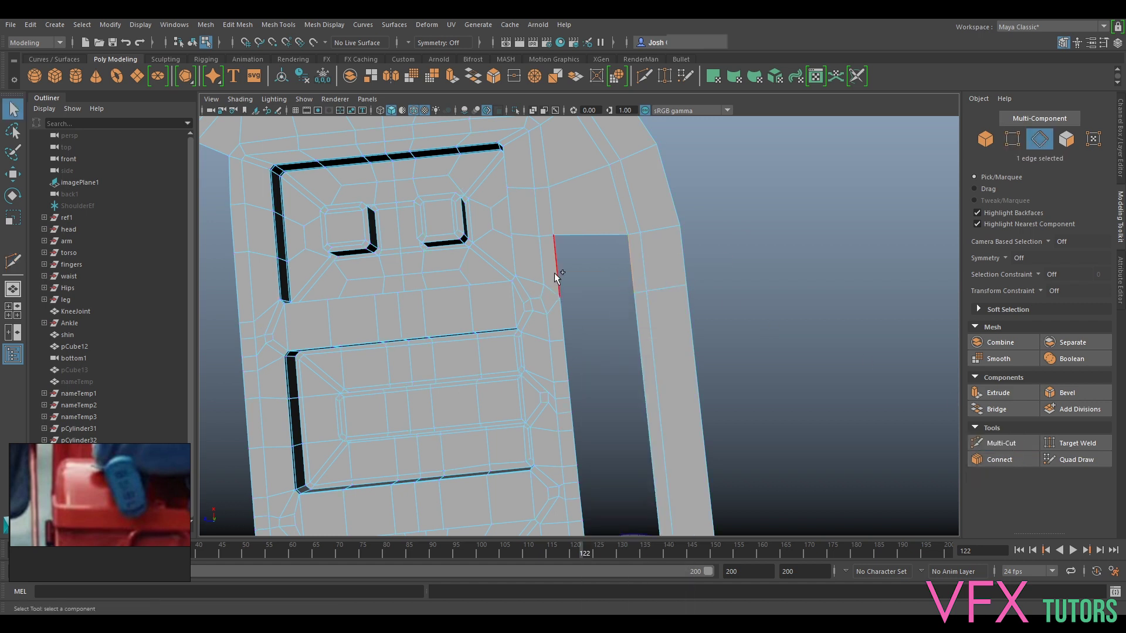
key(g)
Bridge the first two edges on the plate's opposite side, starting from the same rounded end, to the ring's facing inner edges.
scroll(646, 352, down, 7)
alt+drag(654, 396, 455, 379)
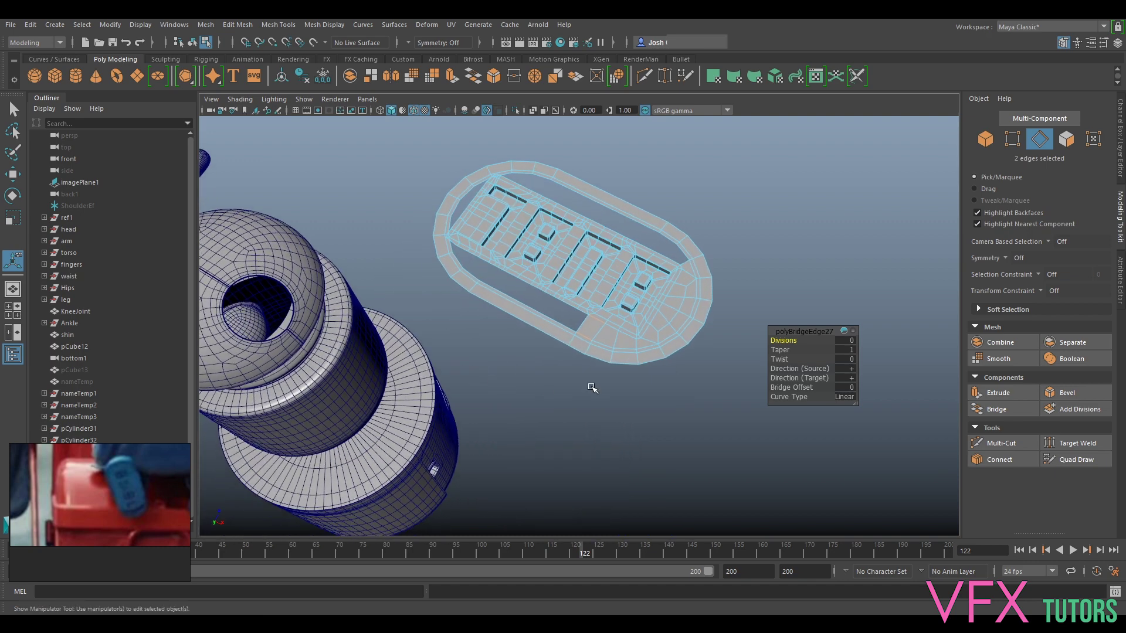
scroll(593, 387, up, 7)
alt+middle_drag(609, 374, 622, 371)
mouse_move(623, 372)
alt+mouse_down()
mouse_move(669, 355)
mouse_move(625, 369)
mouse_move(700, 428)
mouse_move(701, 389)
mouse_move(611, 332)
mouse_move(729, 319)
mouse_move(693, 390)
mouse_move(687, 346)
mouse_move(639, 347)
alt+mouse_up()
alt+drag(599, 221, 656, 316)
alt+middle_drag(655, 315, 627, 276)
alt+drag(645, 377, 624, 362)
scroll(610, 362, up, 2)
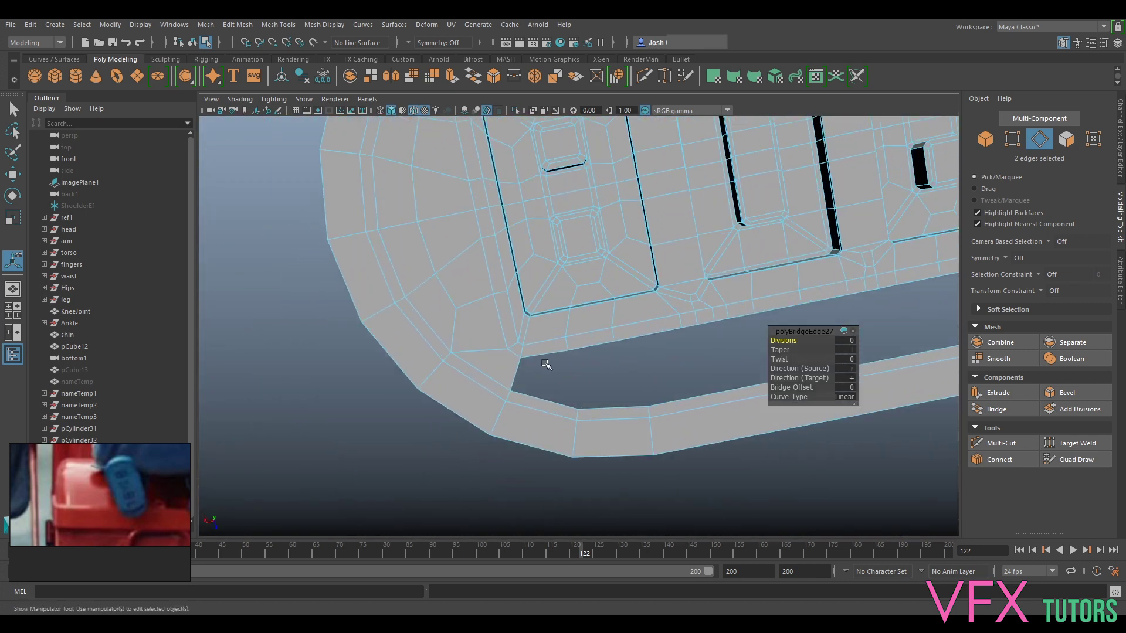
click(545, 363)
shift+click(552, 402)
shift+click(590, 349)
scroll(629, 373, down, 3)
mouse_move(629, 373)
alt+middle_down()
mouse_move(633, 396)
mouse_move(606, 352)
mouse_move(566, 329)
mouse_move(624, 369)
alt+middle_up()
key(g)
Delete the small border faces on the plate's side, beside the gap between the last two letters near the bridged end.
scroll(674, 366, up, 3)
scroll(609, 302, down, 3)
scroll(624, 368, up, 6)
right_drag(631, 289, 628, 322)
alt+middle_drag(633, 463, 635, 376)
click(635, 377)
key(Delete)
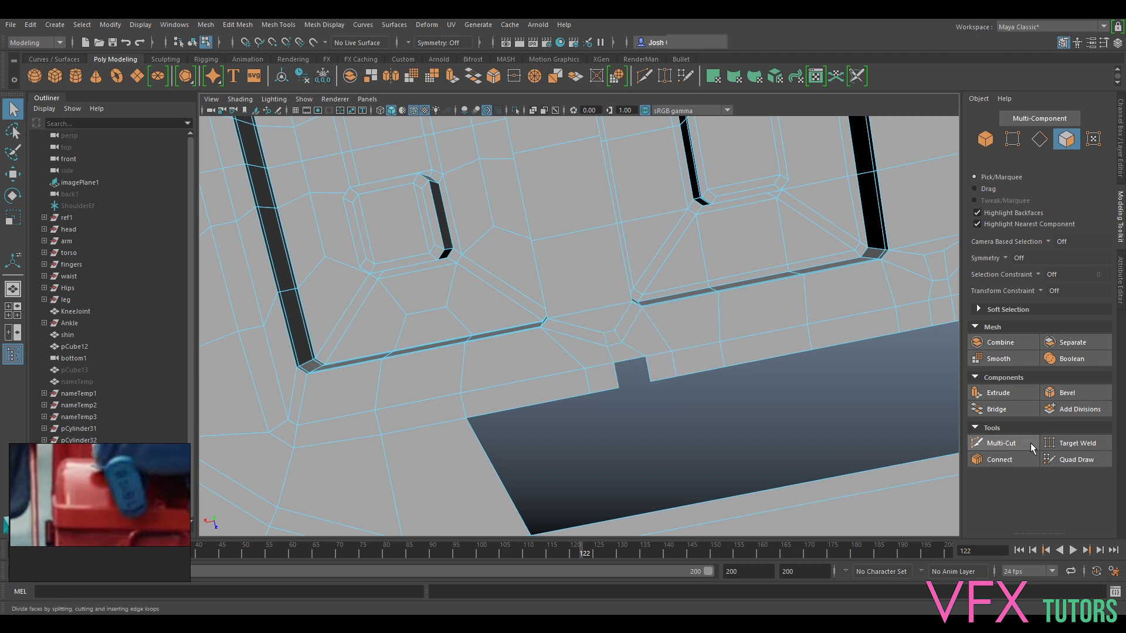
Target-weld the vertices of the resulting notch to its outer corners, and reposition the nearby inner vertex to even the topology.
click(1072, 445)
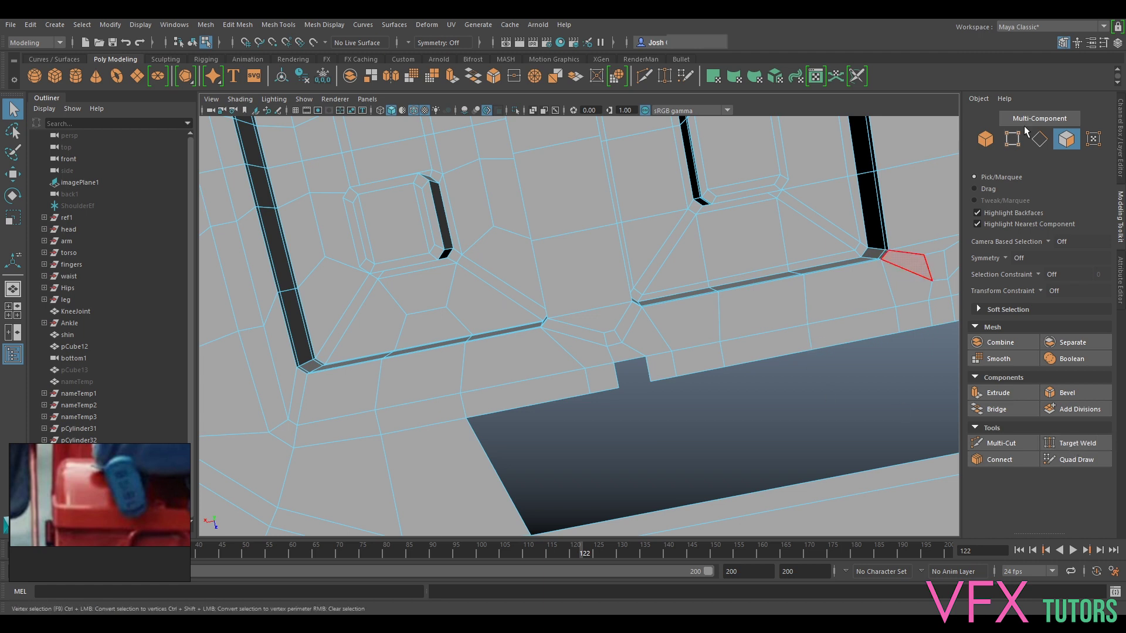
click(1073, 444)
drag(633, 376, 656, 403)
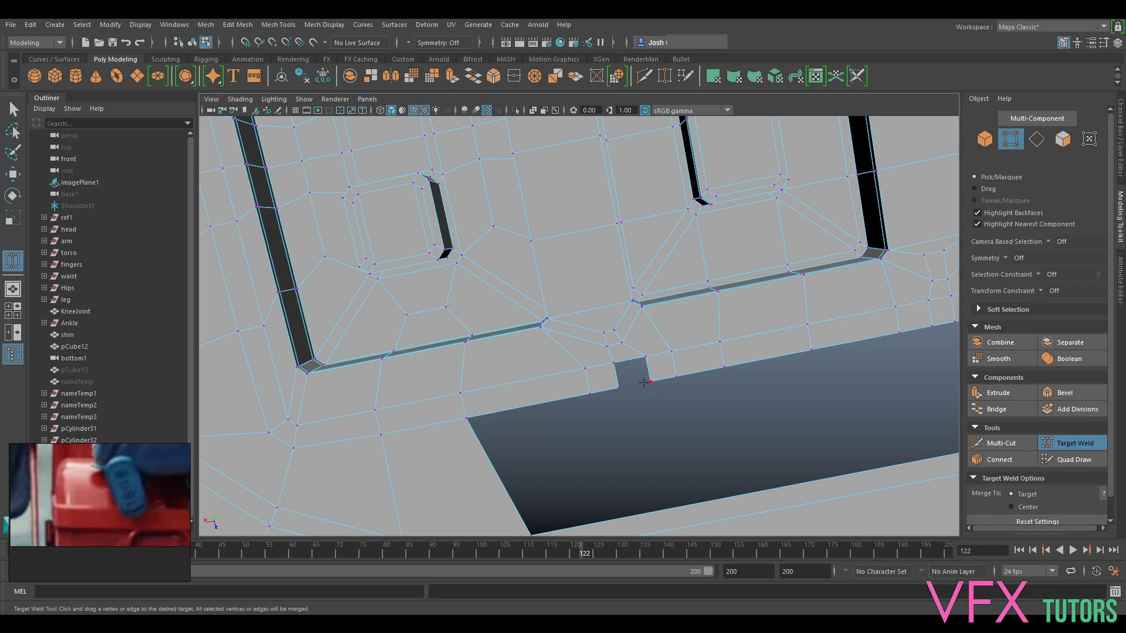
drag(613, 365, 619, 390)
click(1073, 444)
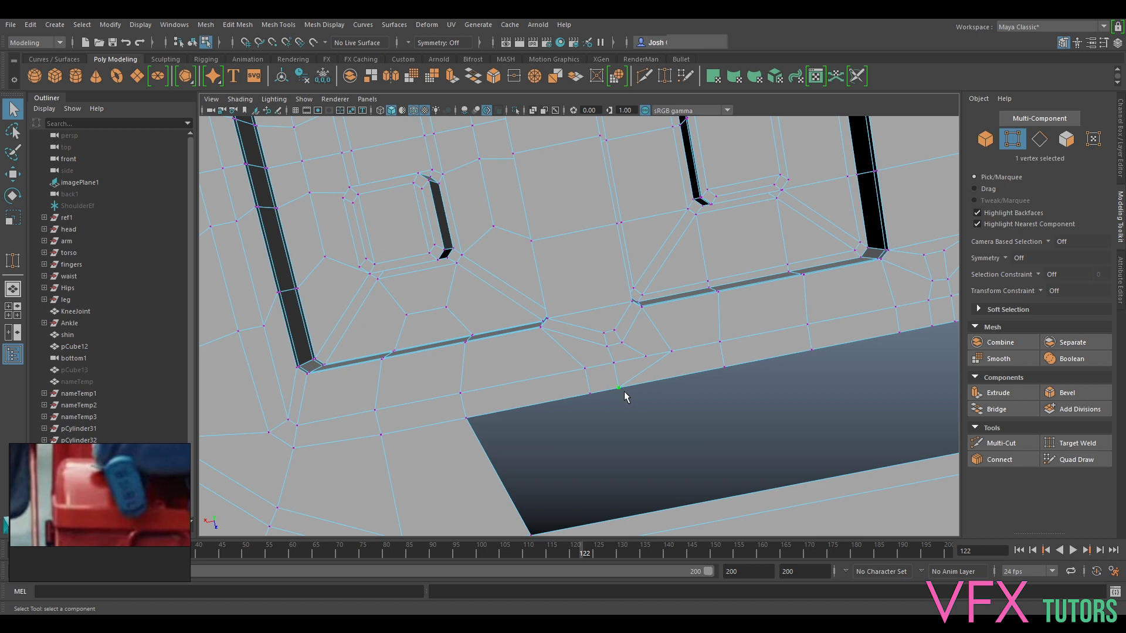
key(w)
drag(595, 395, 629, 352)
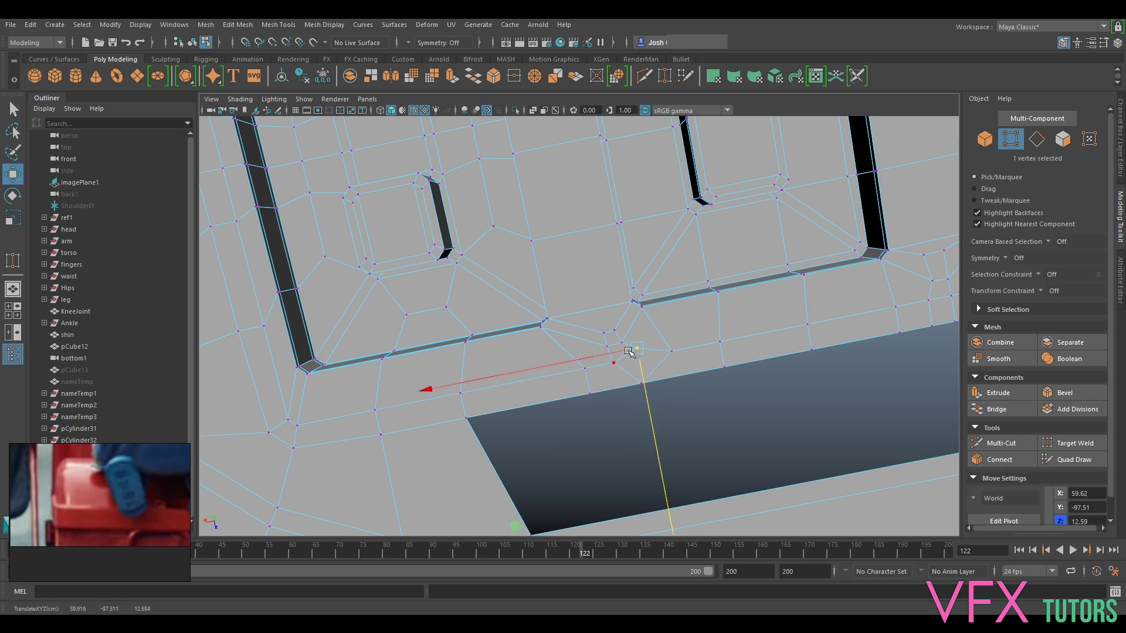
Insert a crosswise edge loop in the ring's straight side, roughly facing the plate's next border vertex.
scroll(683, 385, down, 2)
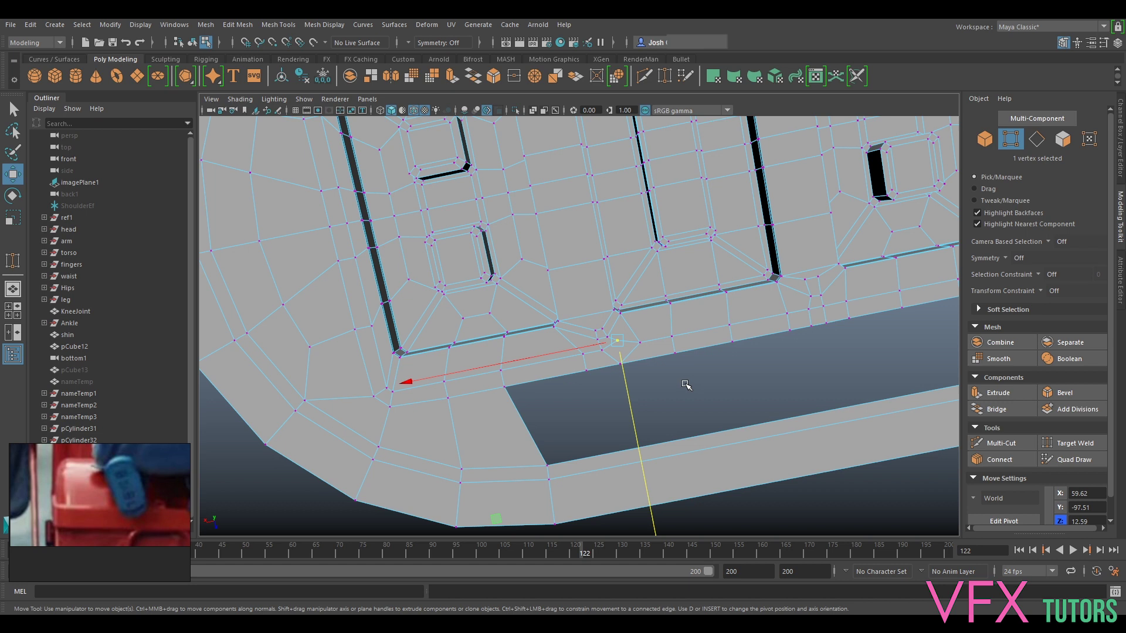
alt+middle_drag(686, 385, 656, 326)
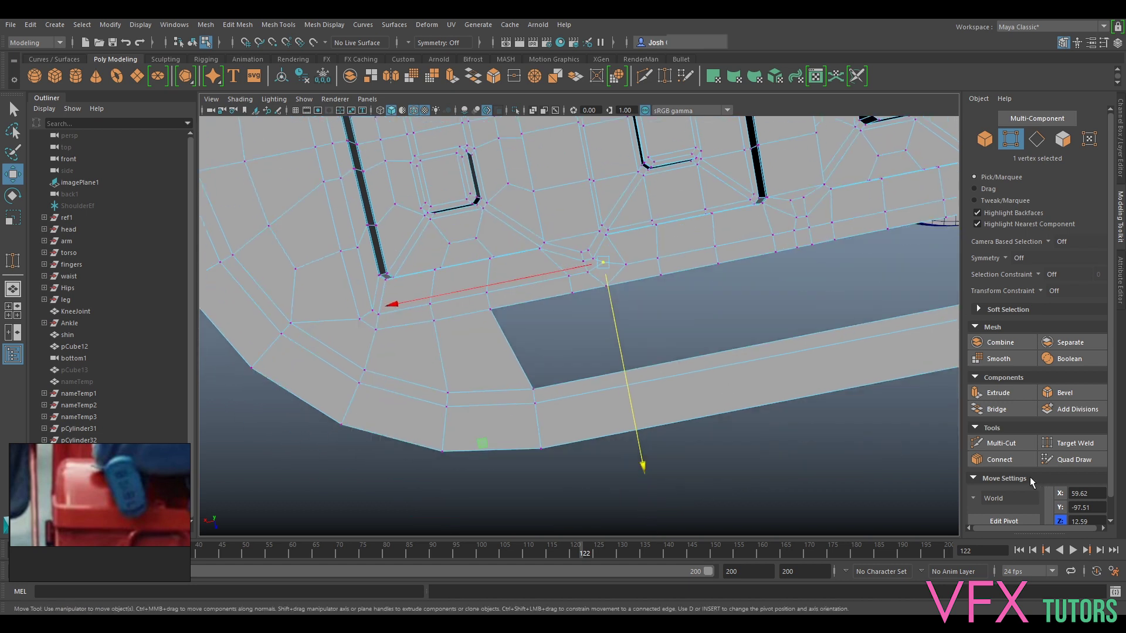
click(1001, 444)
ctrl+click(603, 375)
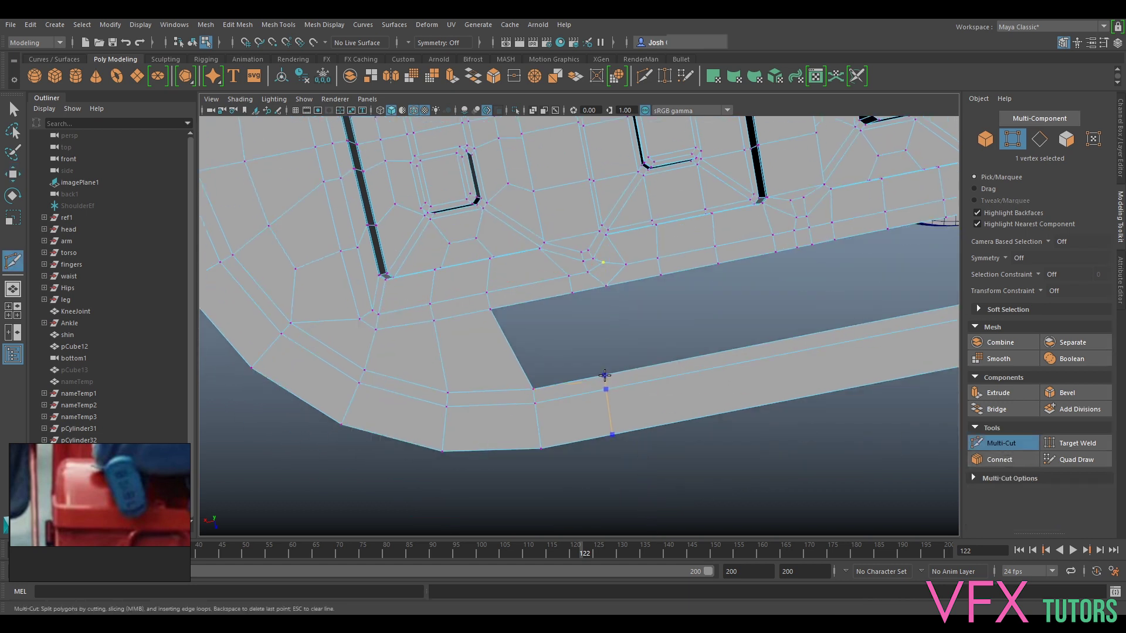
click(997, 444)
Bridge the plate's next side edge beside the existing fill to the facing inner segment of the ring.
right_drag(549, 302, 546, 256)
click(537, 299)
shift+click(567, 380)
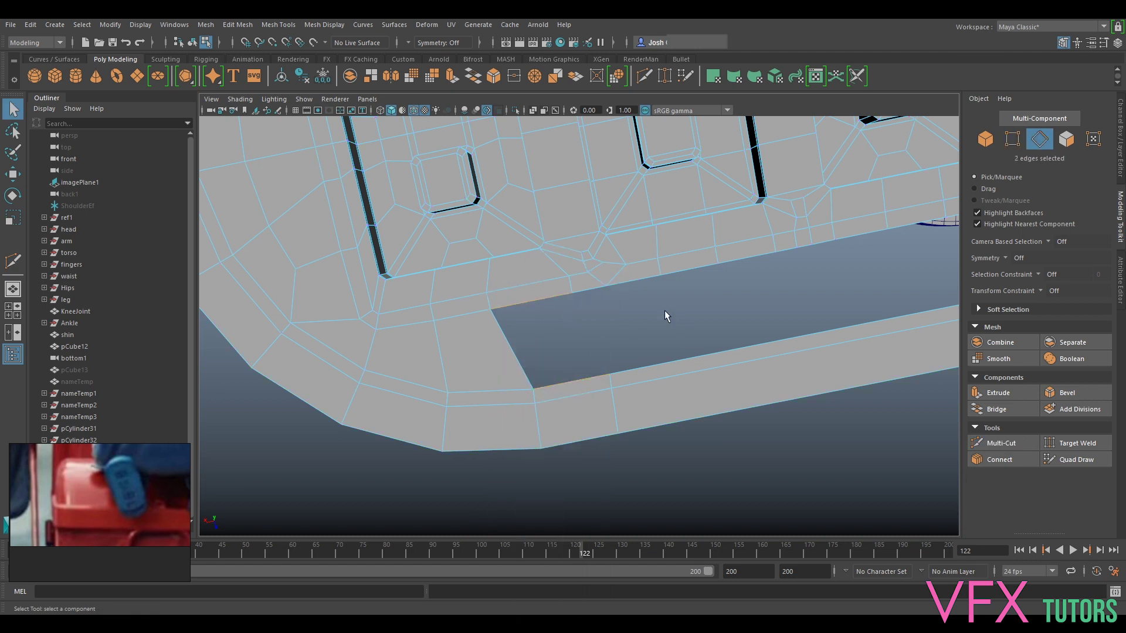
click(1035, 410)
Check the bridged rounded end in smooth preview and return to the unsmoothed display.
alt+drag(775, 375, 500, 363)
alt+middle_drag(500, 363, 665, 385)
scroll(667, 387, up, 4)
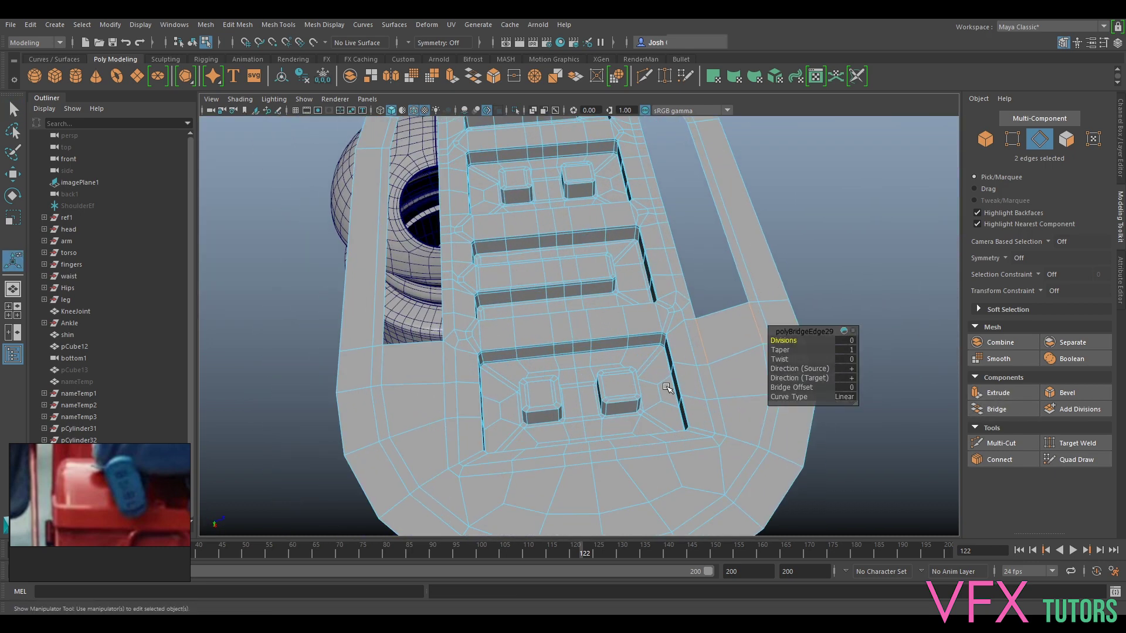
key(3)
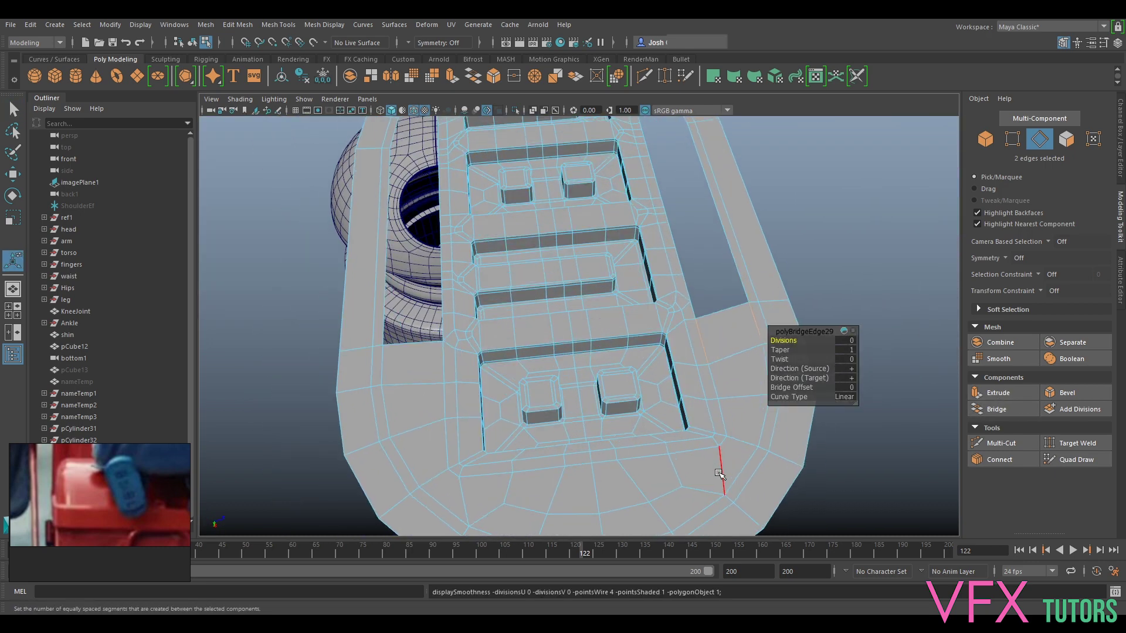
key(1)
Examine the remaining gaps between plate and ring along both sides and at the unbridged rounded end.
alt+drag(654, 433, 552, 298)
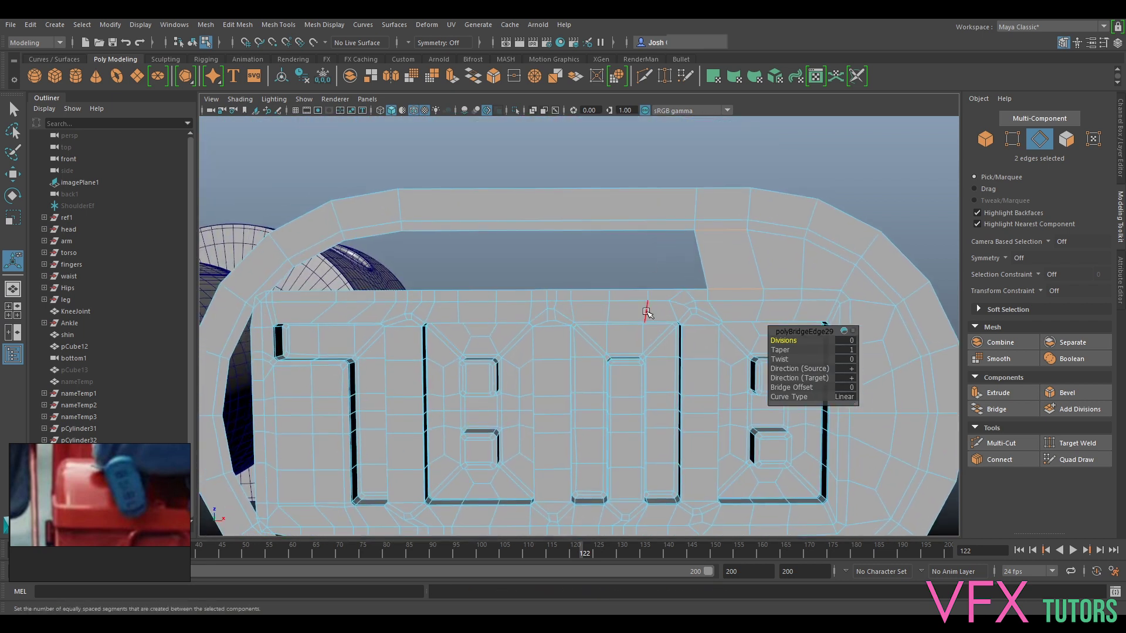
scroll(647, 313, up, 5)
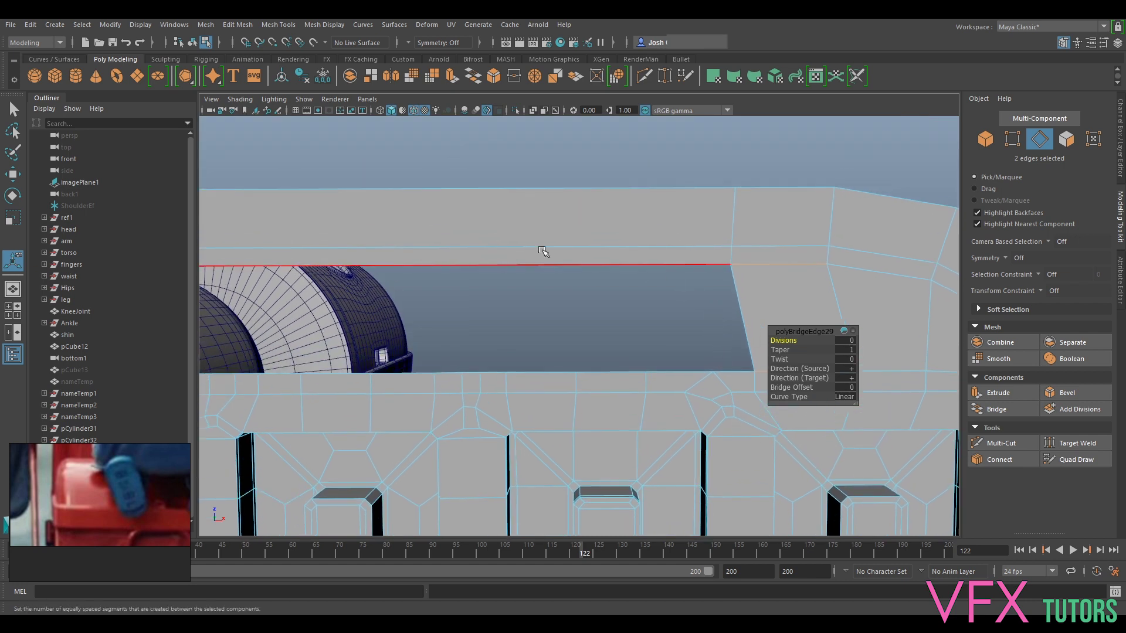
scroll(678, 312, down, 5)
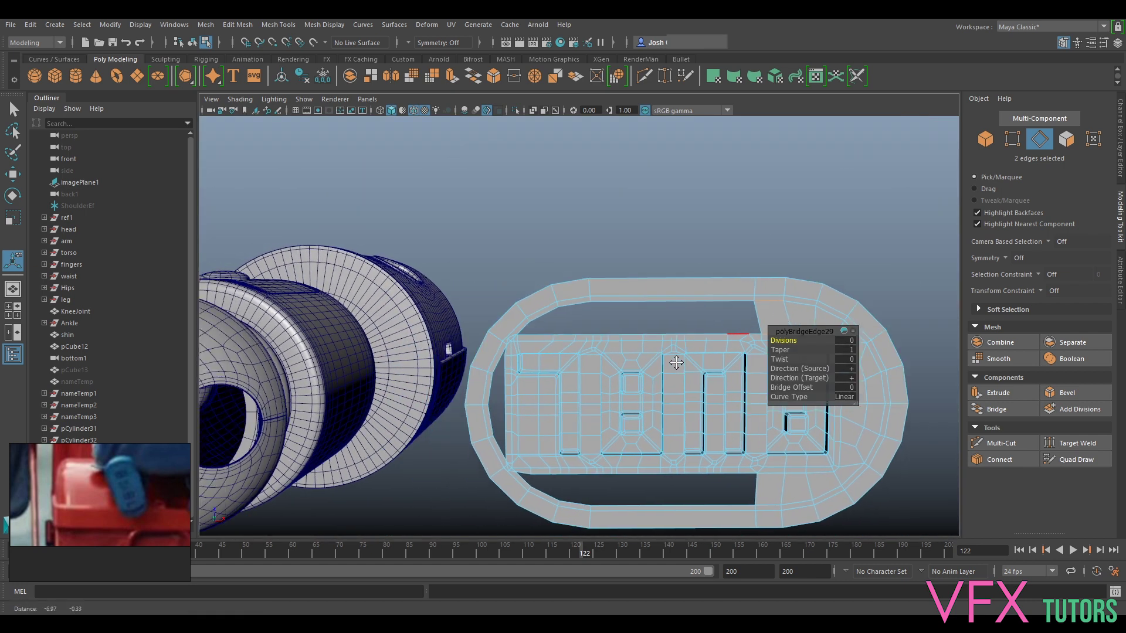
alt+middle_drag(642, 346, 548, 133)
scroll(610, 317, down, 4)
alt+middle_drag(674, 501, 674, 360)
scroll(585, 364, up, 5)
alt+middle_drag(585, 364, 652, 341)
alt+drag(640, 306, 590, 357)
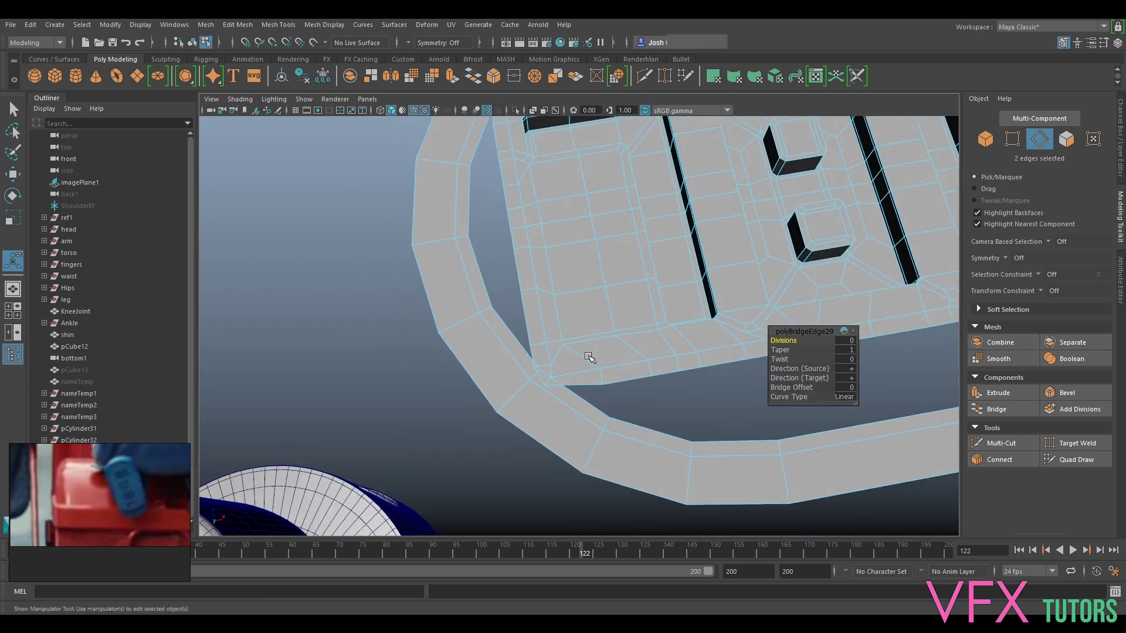
Delete the faces at the plate's square corner nearest the ring at the unbridged end, leaving a stepped border.
right_drag(564, 360, 567, 320)
key(Delete)
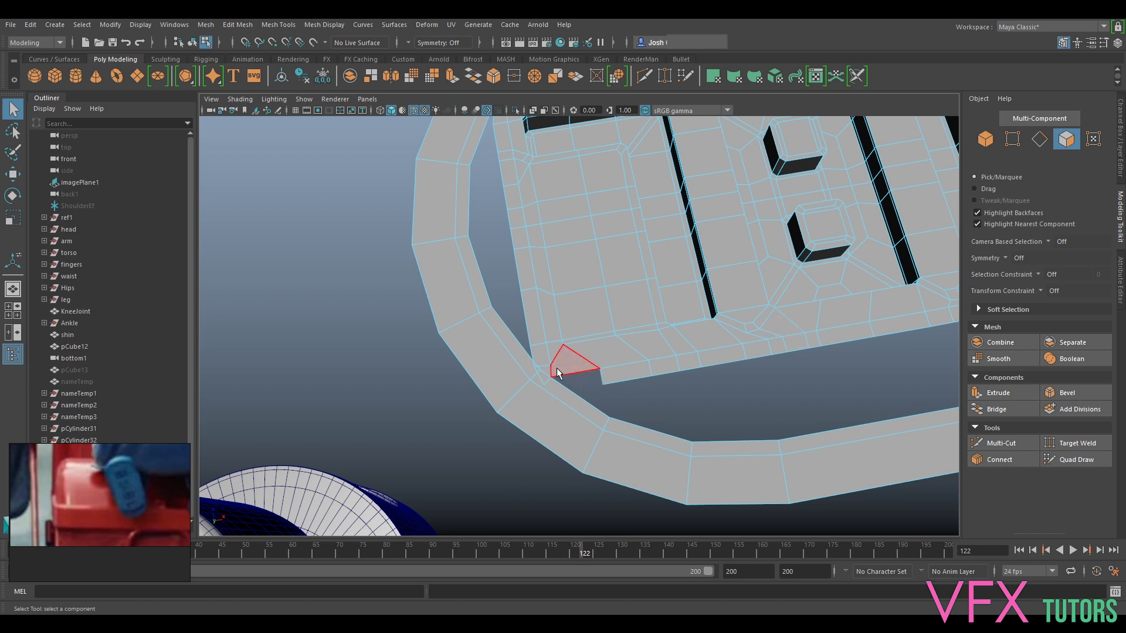
click(574, 363)
key(Delete)
click(583, 333)
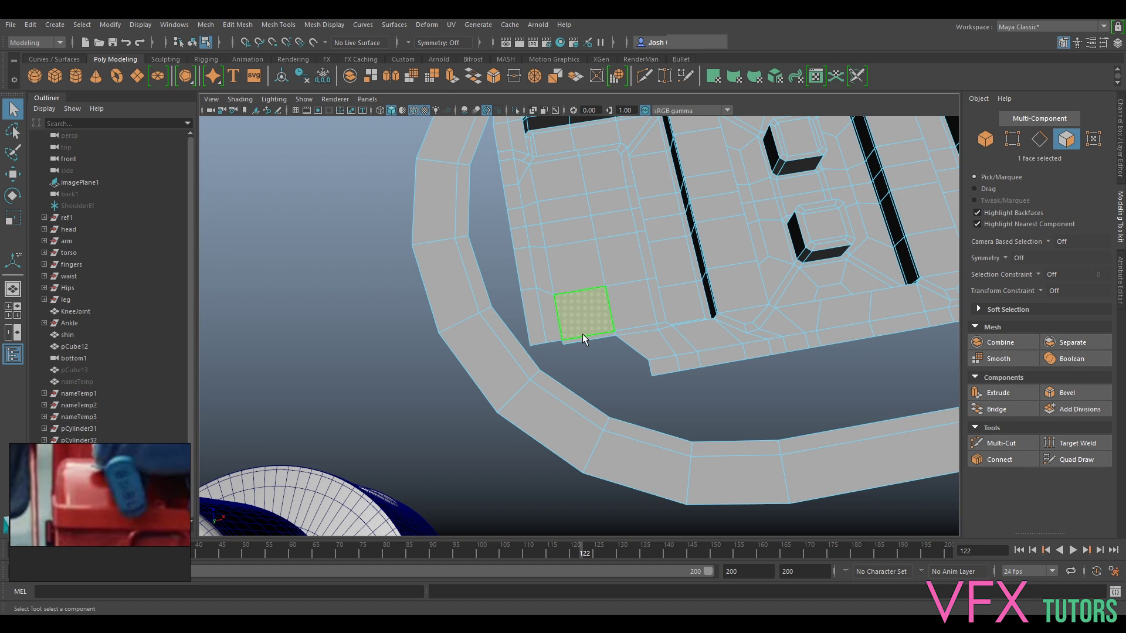
key(Delete)
click(576, 325)
click(577, 326)
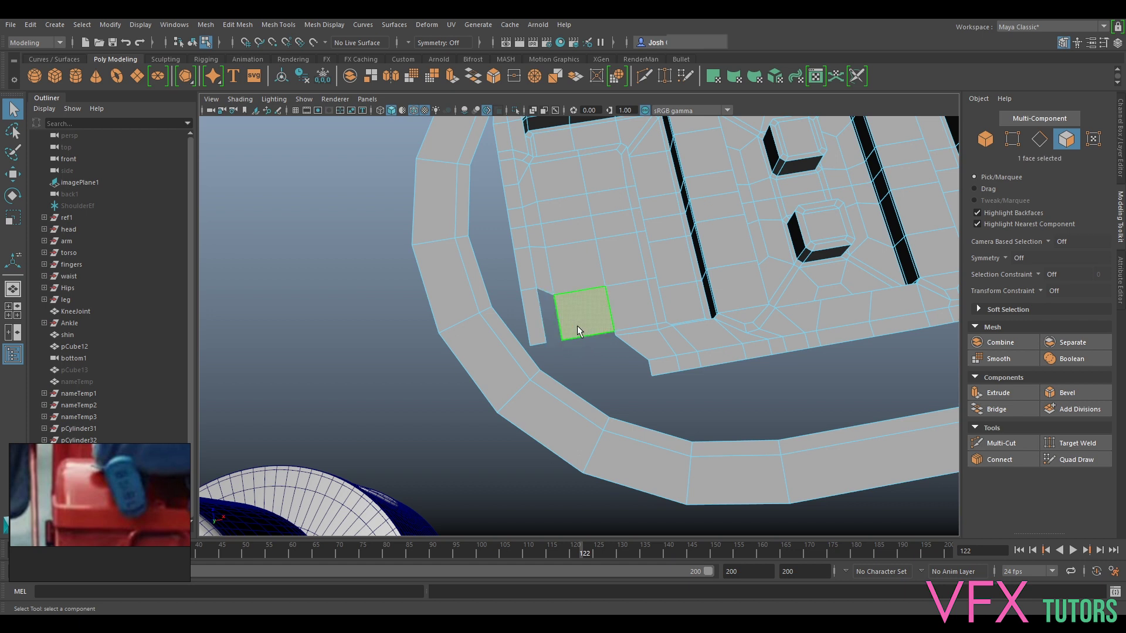
key(Delete)
click(551, 294)
key(Delete)
click(533, 295)
click(537, 323)
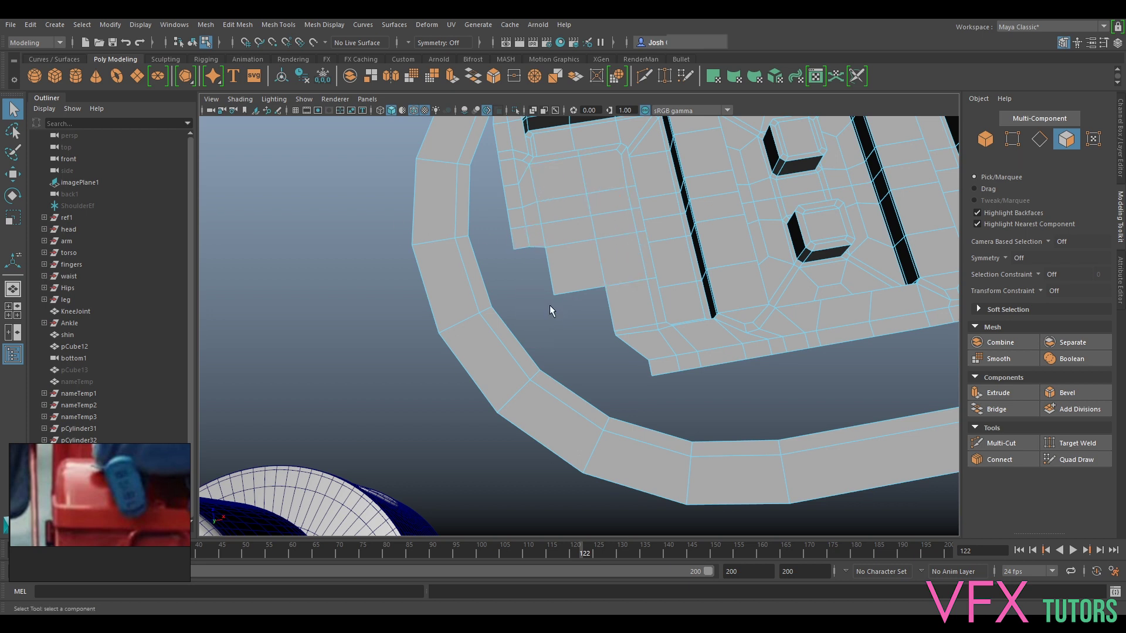
Close the inner notch of the stepped corner by target-welding its border vertices, undoing the first wrong weld.
alt+drag(601, 253, 607, 326)
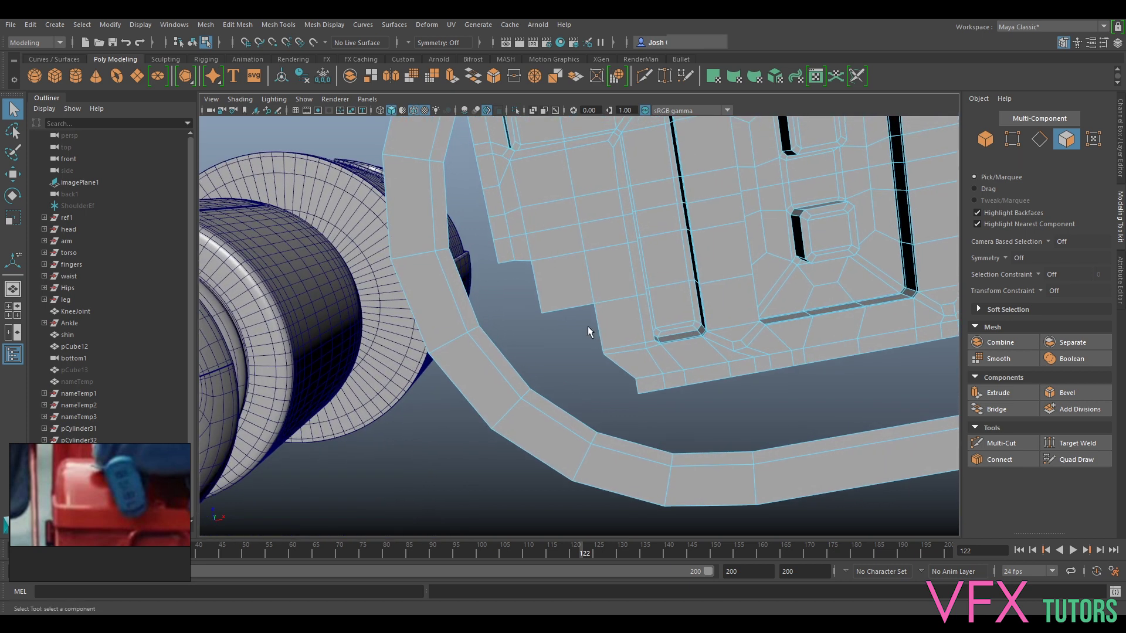
right_drag(610, 347, 570, 306)
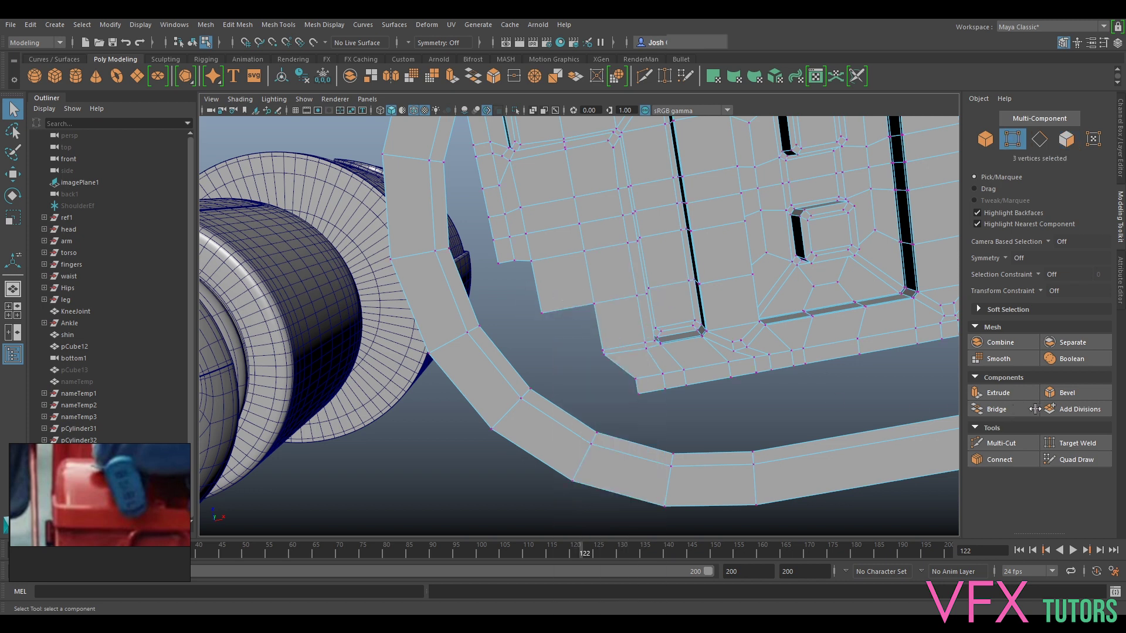
click(1065, 442)
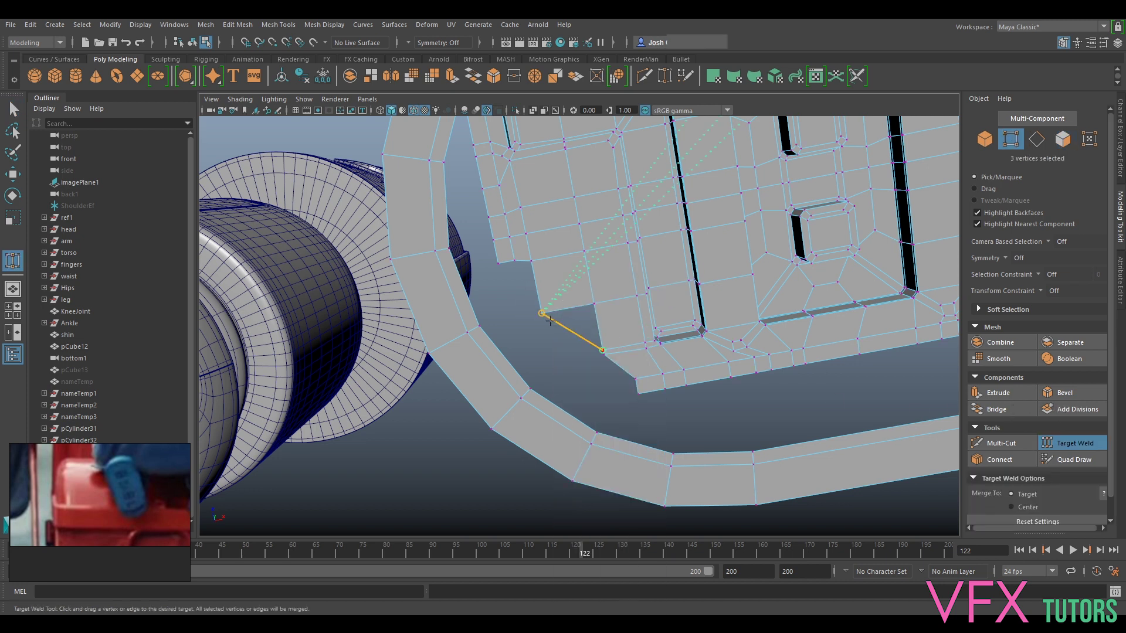
drag(592, 367, 589, 374)
key(ctrl+z)
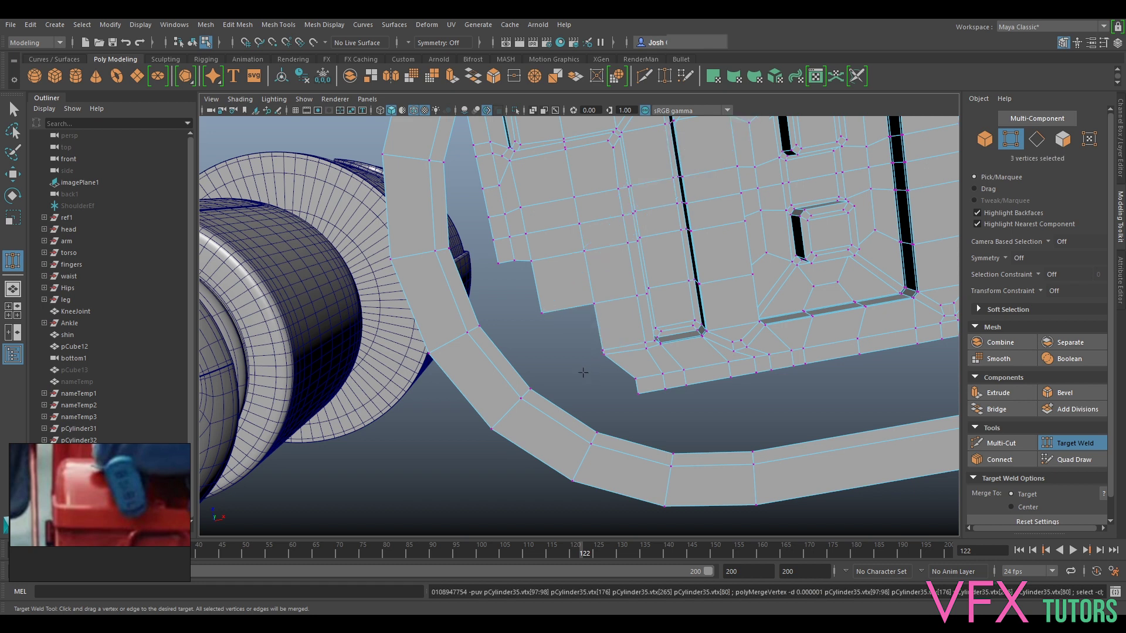
drag(532, 312, 535, 313)
alt+drag(639, 382, 615, 367)
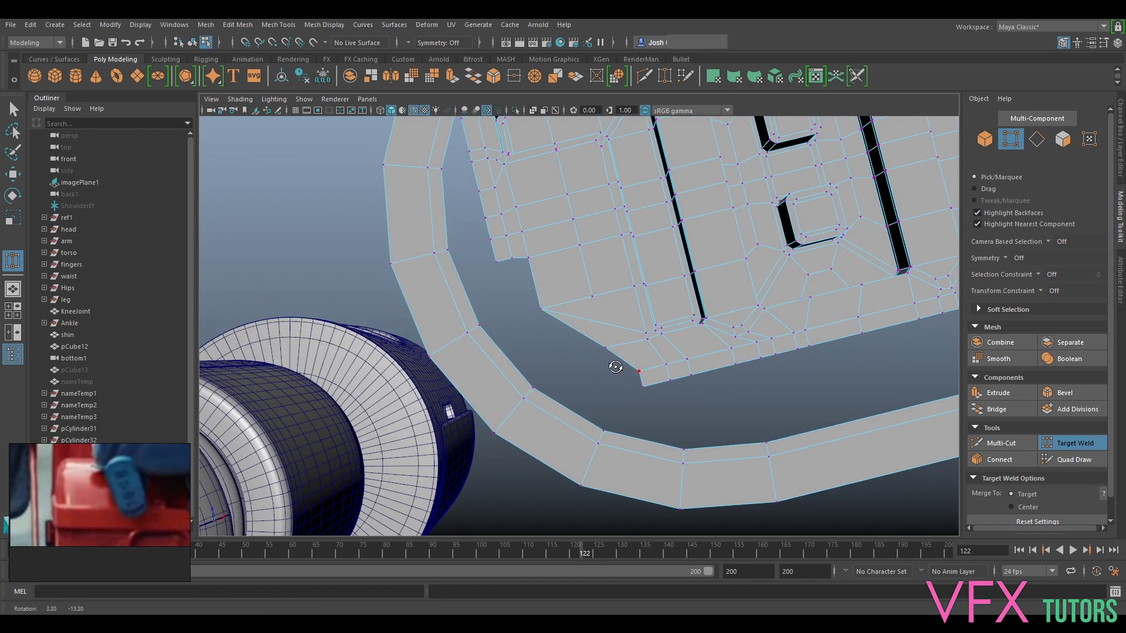
click(1056, 444)
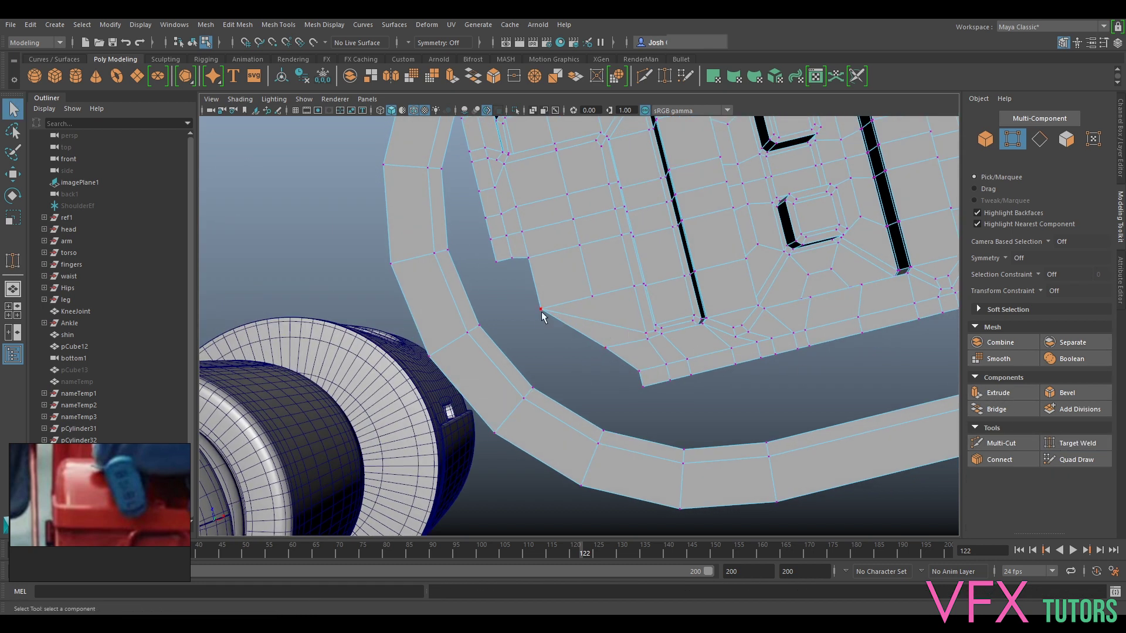
Move the cut corner's border vertices outward to follow the ring's rounded curve.
click(541, 311)
key(w)
mouse_move(594, 334)
mouse_down()
mouse_move(621, 323)
mouse_move(603, 336)
mouse_up()
click(605, 348)
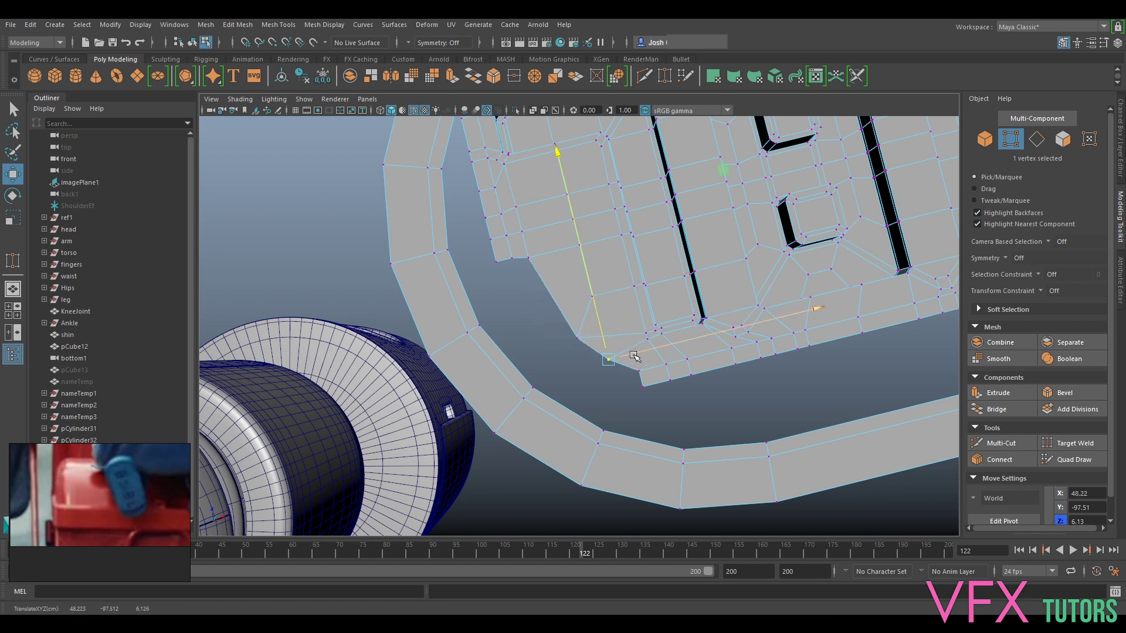
click(643, 387)
Delete the two small border faces beside the rounded corner and target-weld the leftover vertices to close the step.
right_drag(687, 366, 669, 290)
click(675, 374)
key(Delete)
click(655, 379)
key(Delete)
right_drag(704, 372, 647, 291)
click(1064, 442)
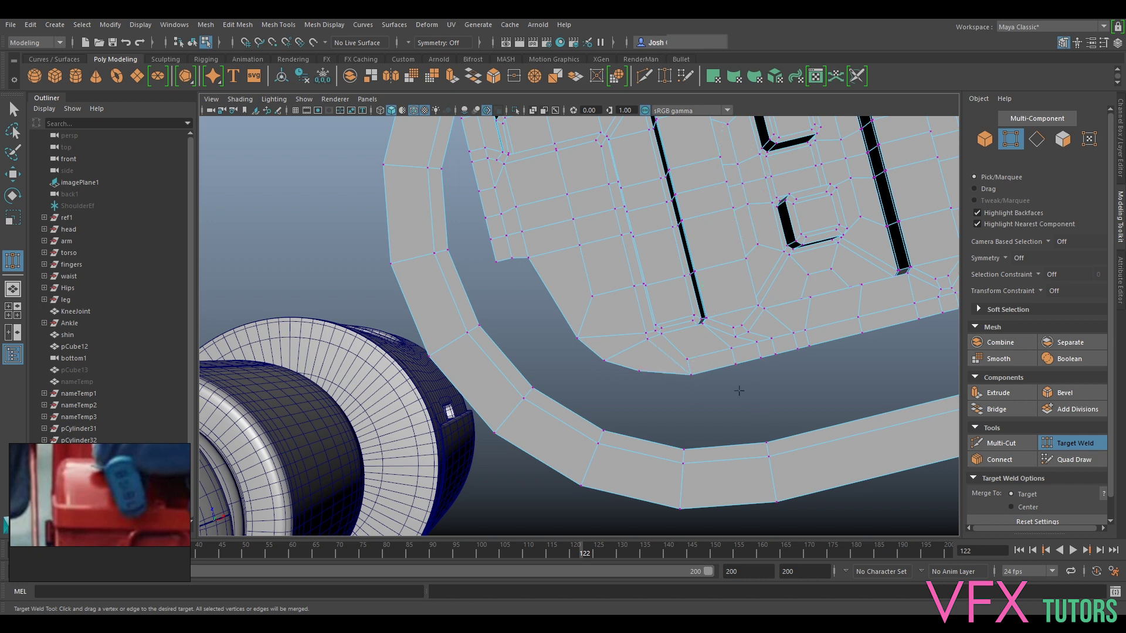
click(1056, 443)
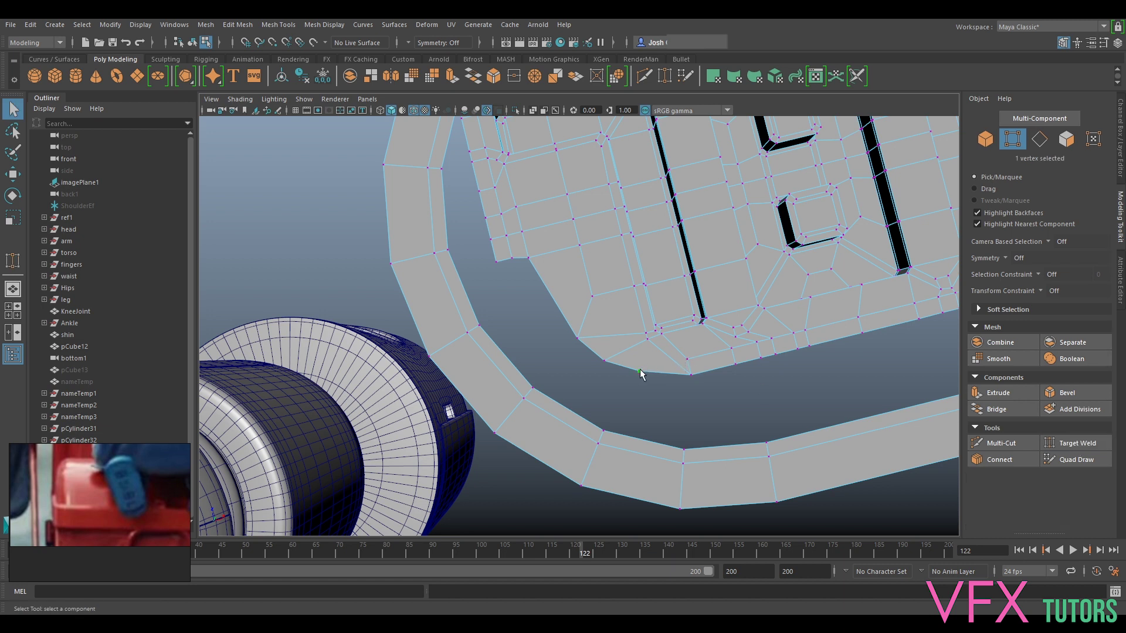
Adjust the welded border vertices and the adjacent inner vertex to smooth the corner's curve.
key(w)
drag(637, 350, 640, 362)
click(694, 376)
drag(717, 374, 707, 378)
click(691, 359)
drag(685, 342, 683, 337)
Delete the protruding border faces along the plate's upper edge, between the rounded corner and the letter recess.
alt+drag(597, 341, 646, 352)
right_click(647, 343)
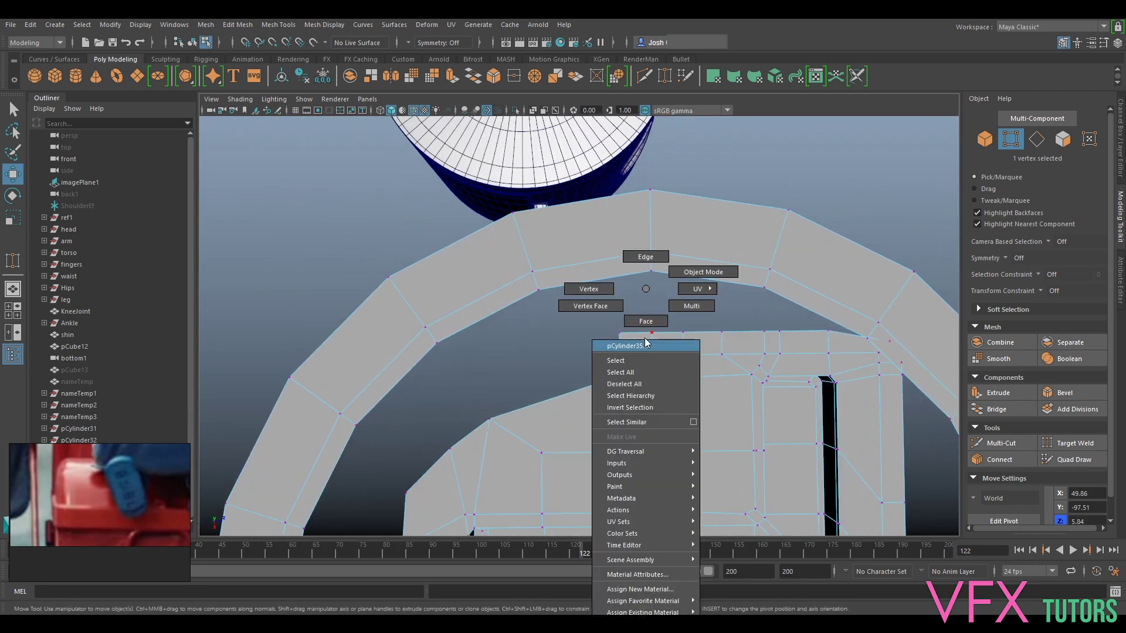
right_drag(647, 344, 646, 321)
alt+middle_drag(562, 410, 685, 319)
alt+middle_drag(738, 359, 658, 383)
click(709, 280)
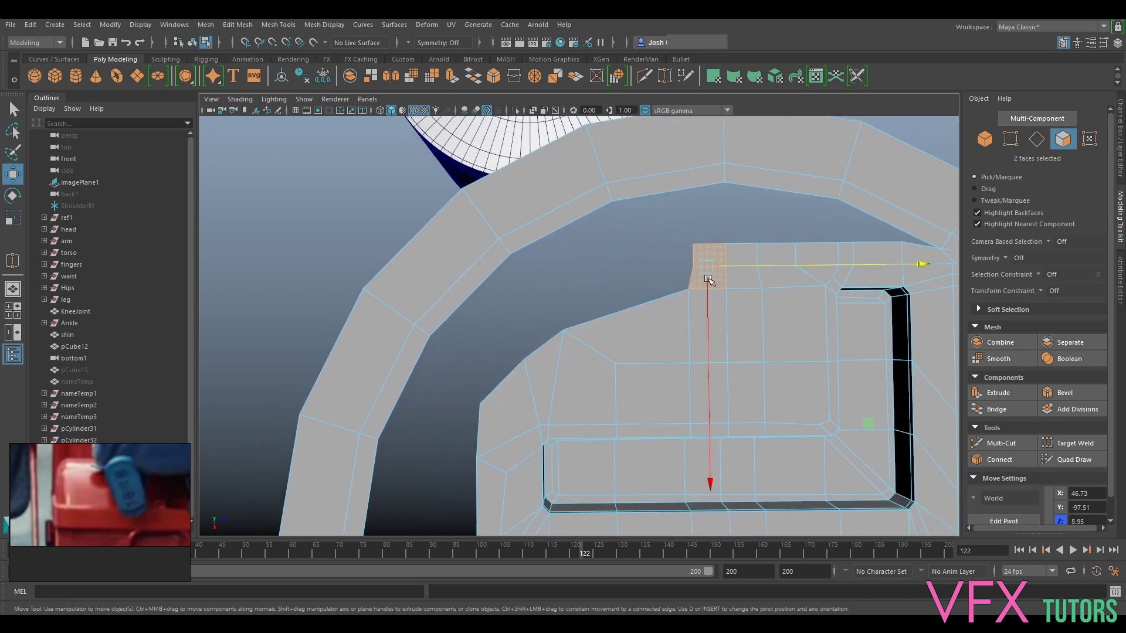
key(Delete)
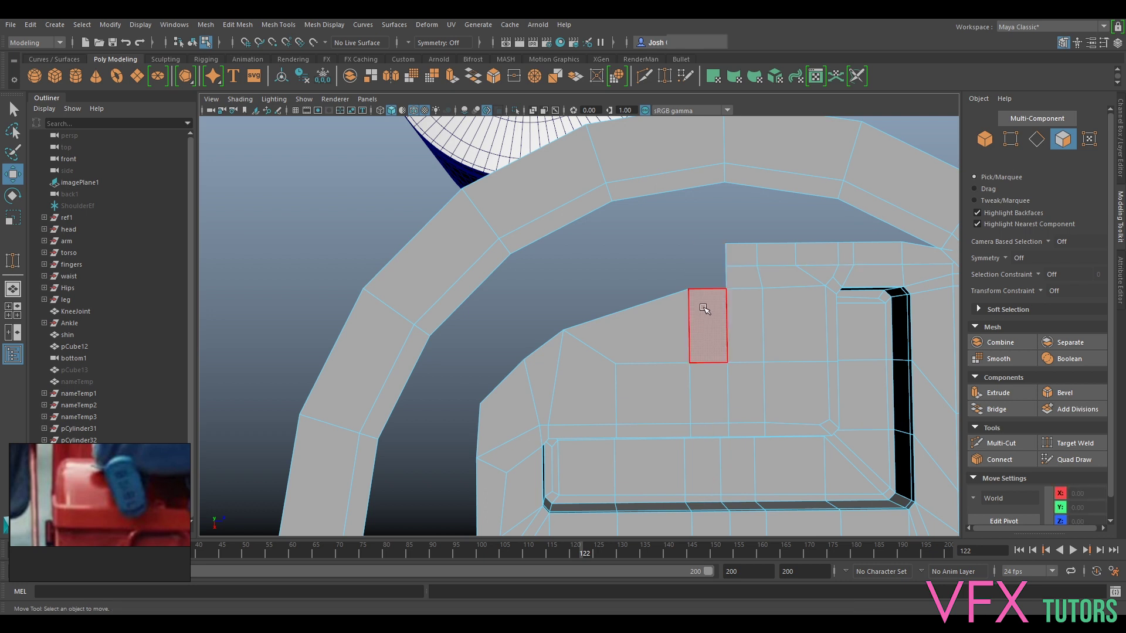
click(775, 267)
key(Delete)
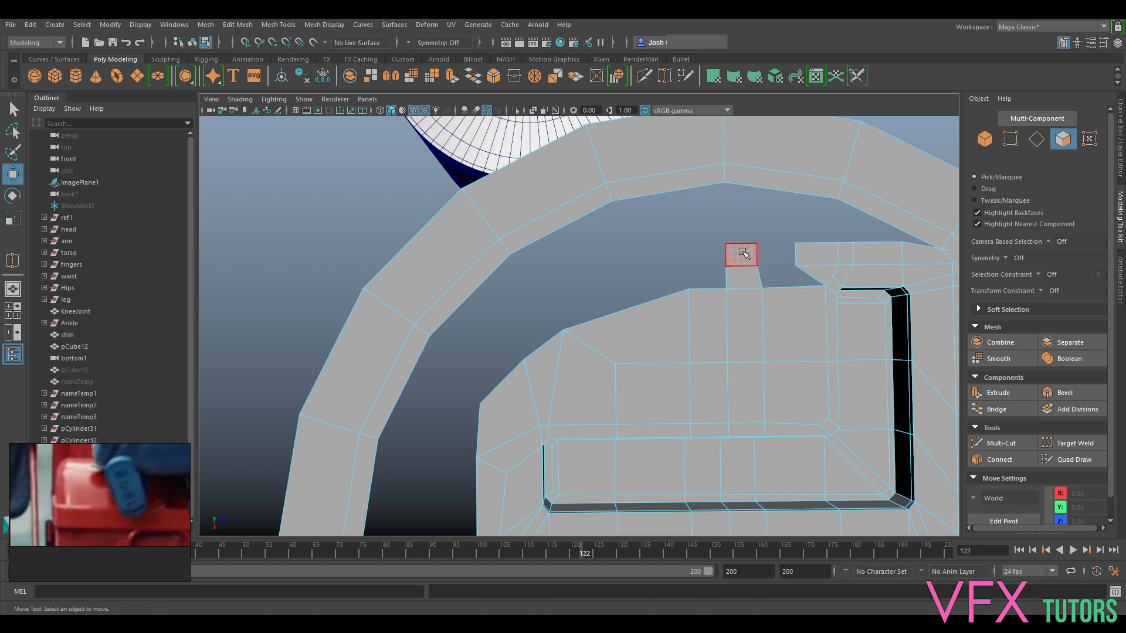
Delete the small leftover stub face standing on the plate's upper border.
click(816, 257)
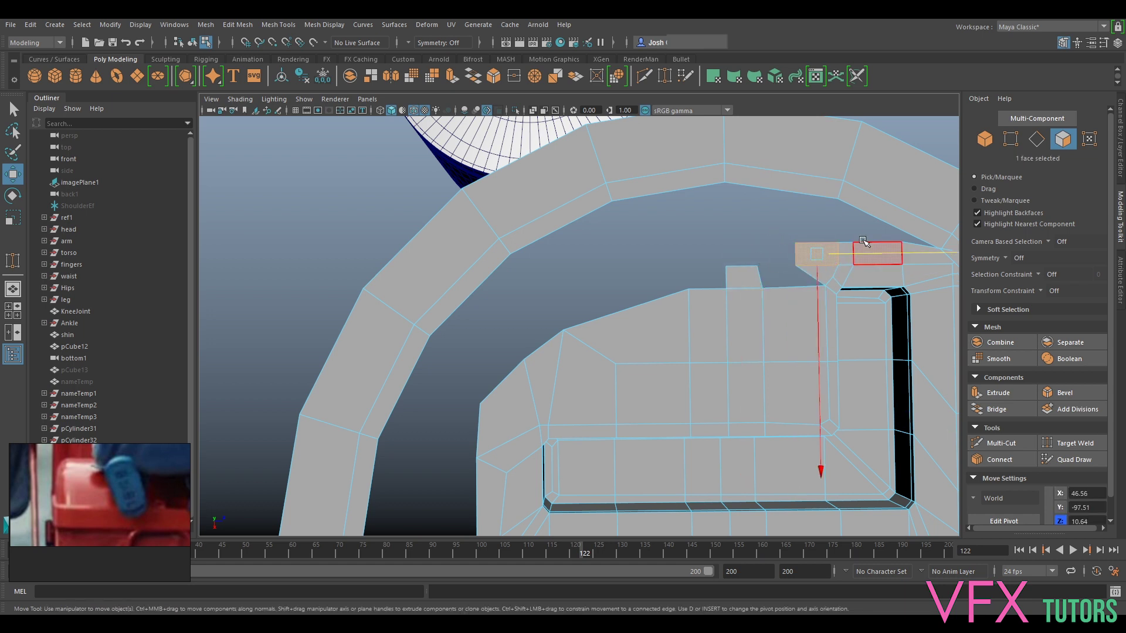
scroll(842, 233, down, 5)
scroll(714, 361, up, 6)
alt+middle_drag(812, 337, 740, 359)
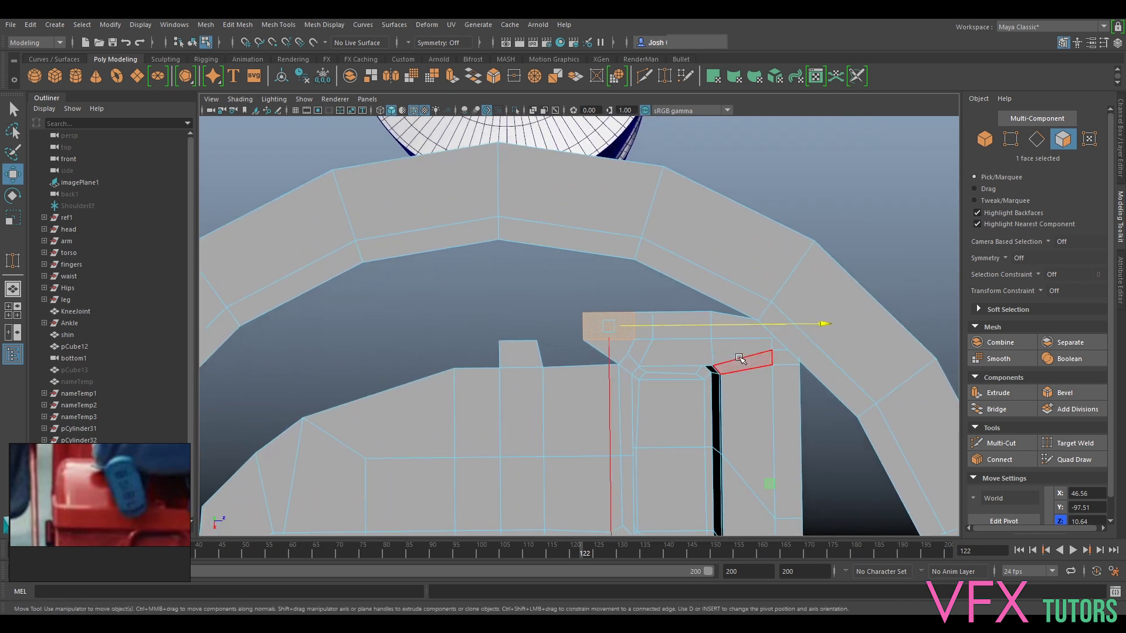
scroll(645, 358, down, 3)
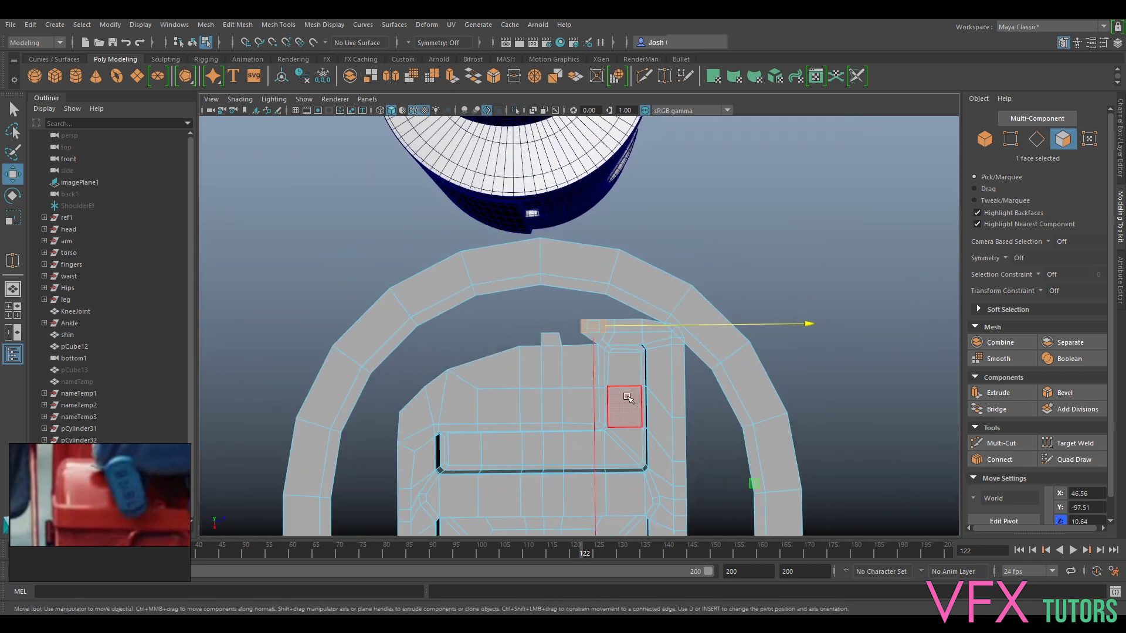
alt+middle_drag(628, 398, 698, 261)
alt+middle_drag(485, 392, 488, 475)
scroll(517, 343, up, 4)
alt+middle_drag(525, 352, 609, 320)
alt+middle_drag(698, 218, 564, 366)
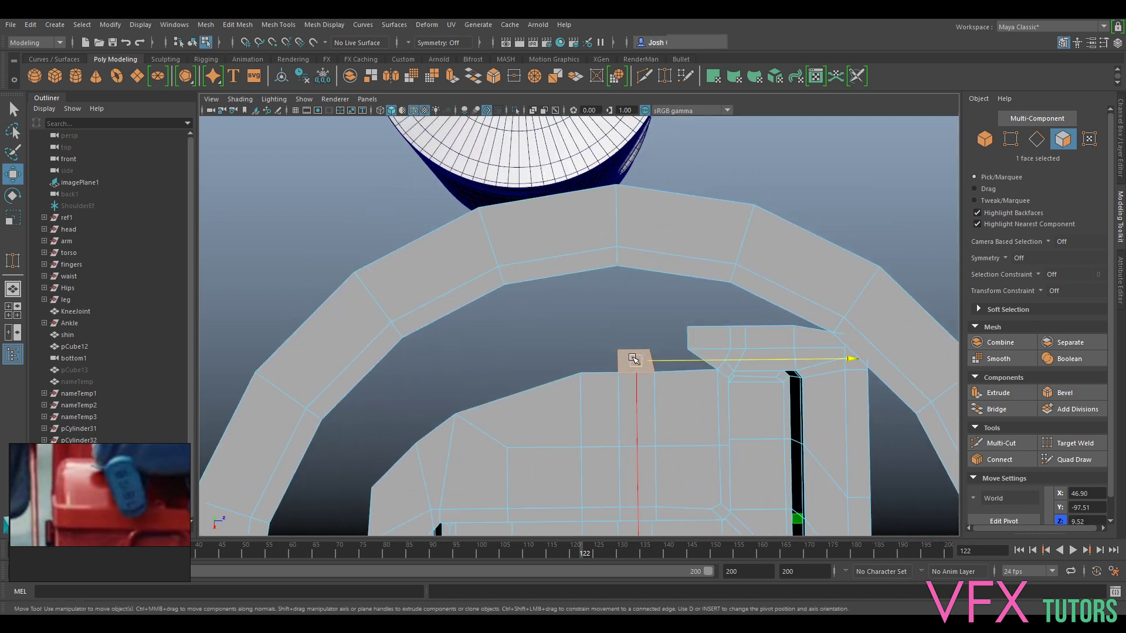
click(633, 345)
Bridge the two upper border edges of the plate, including the slanted corner edge, to the matching inner ring edges.
right_drag(600, 284, 586, 256)
click(599, 372)
shift+click(565, 281)
click(997, 409)
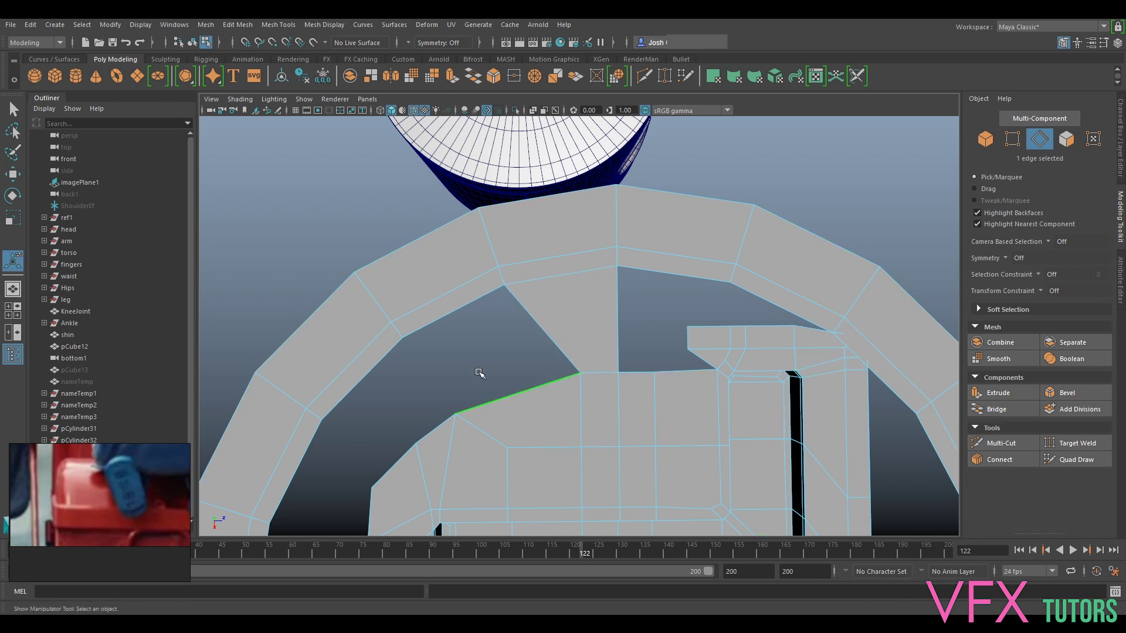
key(g)
alt+middle_drag(563, 430, 698, 281)
alt+middle_drag(794, 162, 642, 254)
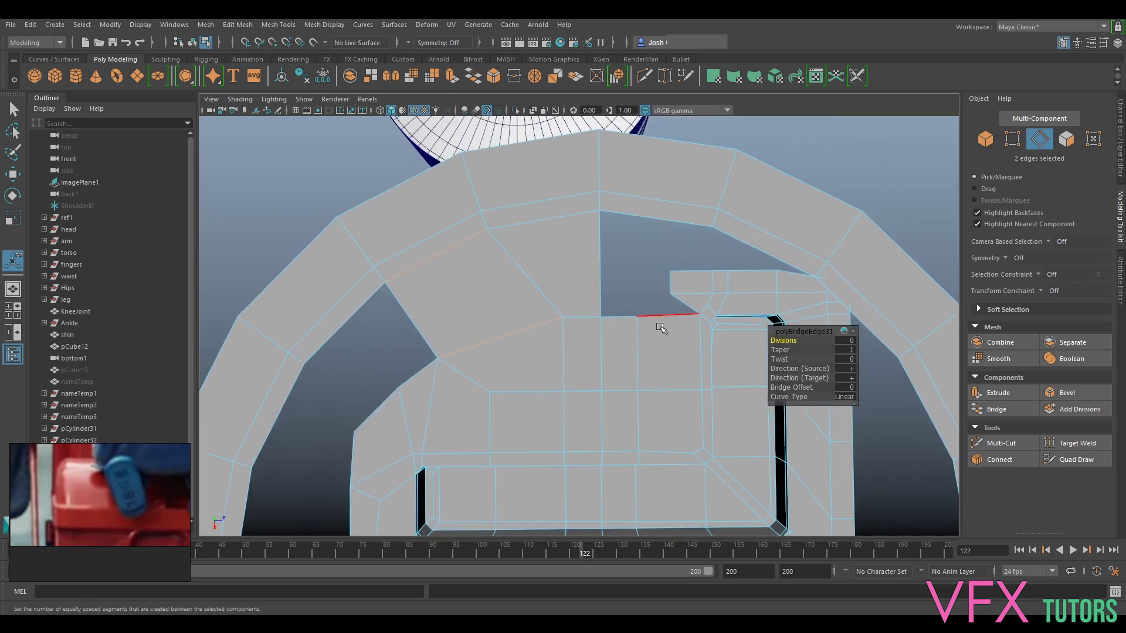
Delete the overhanging border faces at the end of the notch beside the letter recess.
right_drag(683, 287, 686, 320)
scroll(698, 299, up, 4)
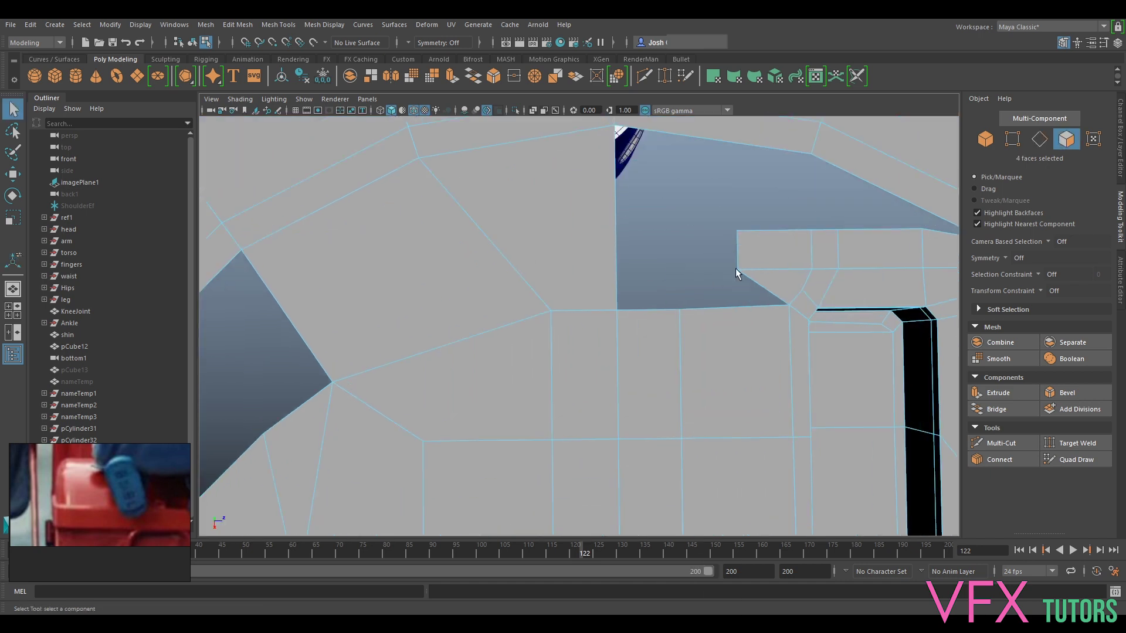
click(716, 290)
key(Delete)
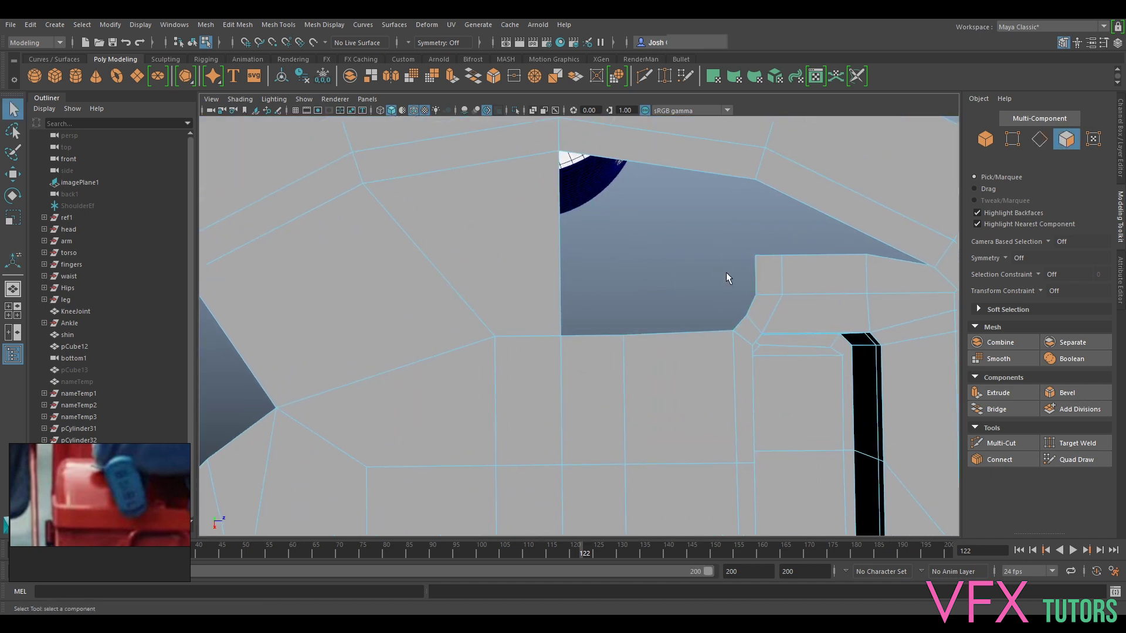
alt+middle_drag(842, 272, 791, 351)
alt+middle_drag(610, 425, 611, 404)
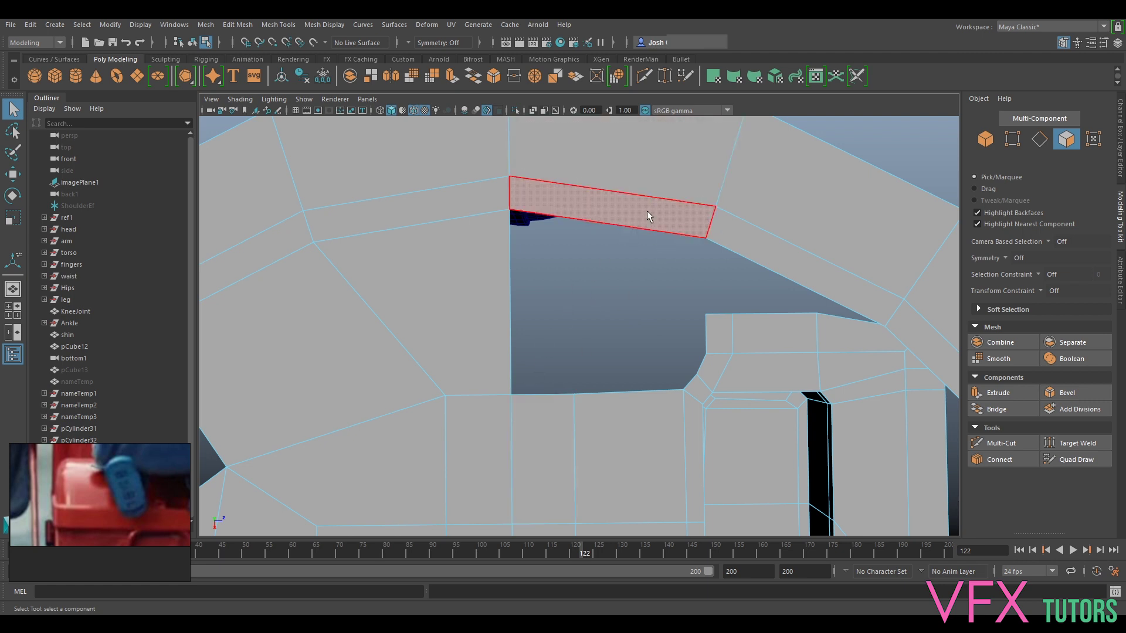
click(625, 218)
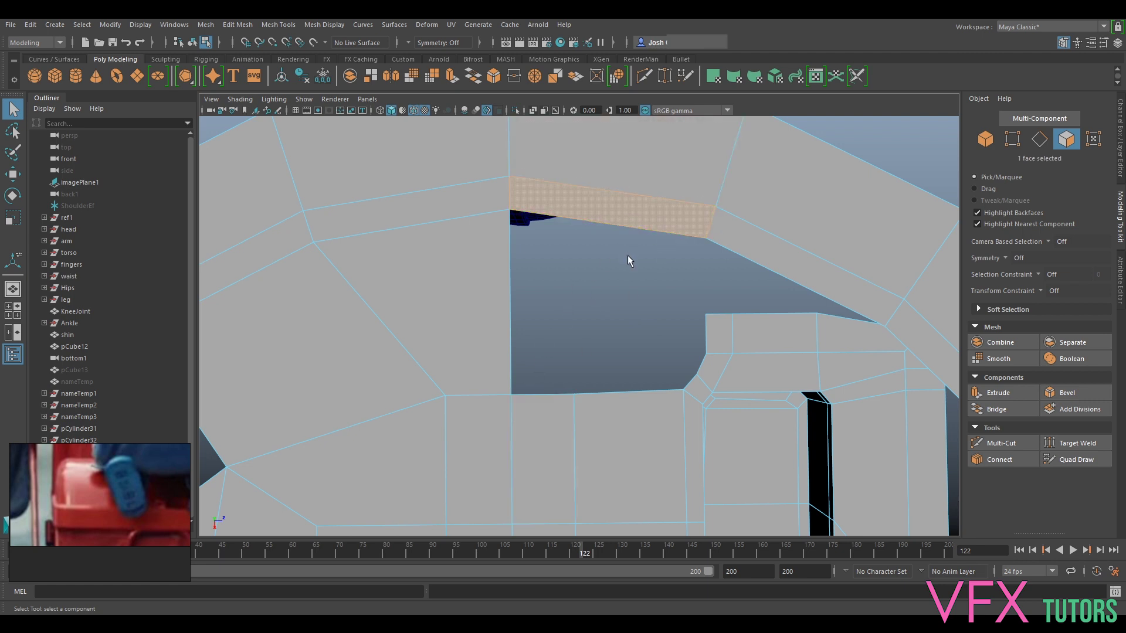
Move the notch's two end vertices to round off the border beside the letter recess.
right_drag(705, 361, 692, 264)
click(698, 353)
key(w)
drag(718, 363, 705, 383)
right_drag(706, 326, 654, 290)
click(707, 315)
drag(726, 316, 709, 337)
Bridge the border edges across the notch, including the edge pair beside it, to fill the step with new faces.
right_drag(706, 352, 703, 261)
click(695, 343)
ctrl+shift+click(689, 390)
click(691, 384)
ctrl+shift+click(698, 346)
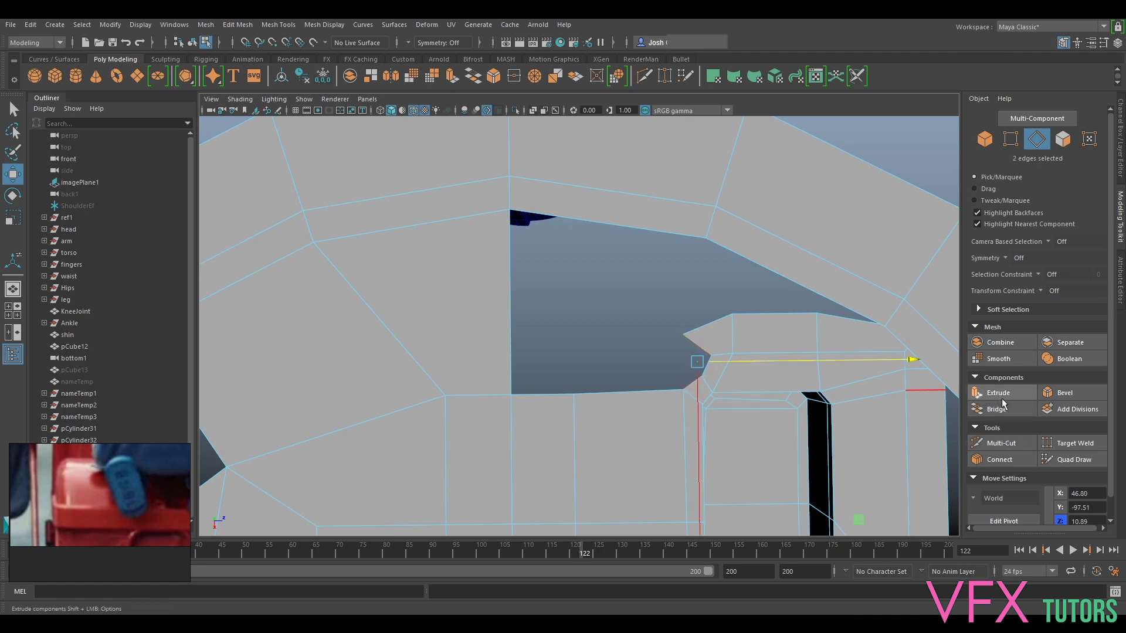
click(997, 409)
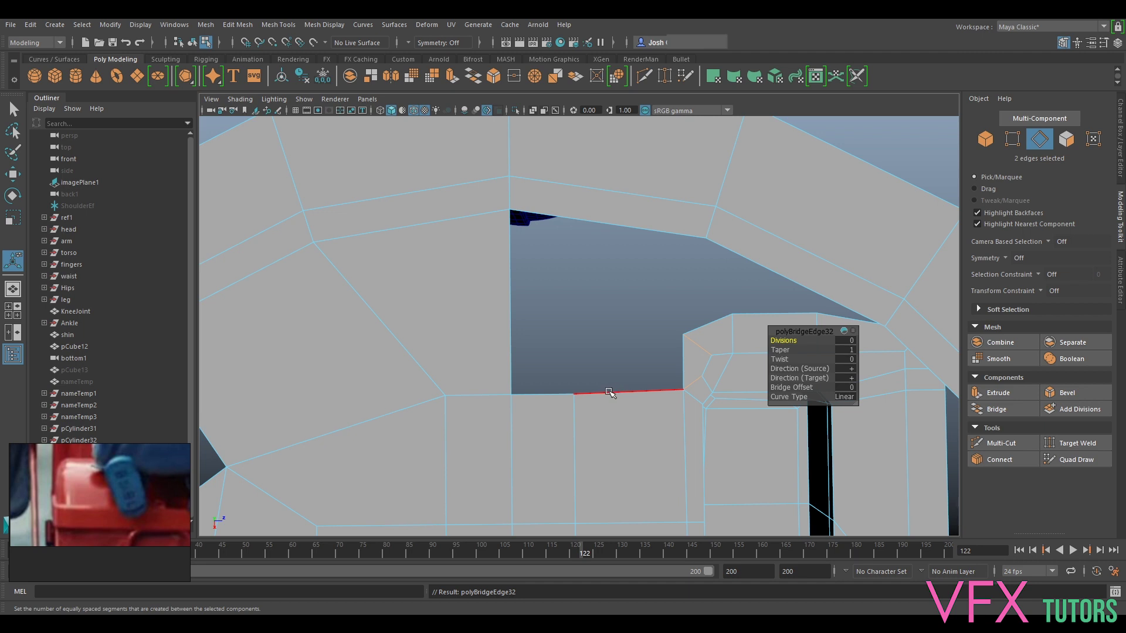
click(684, 354)
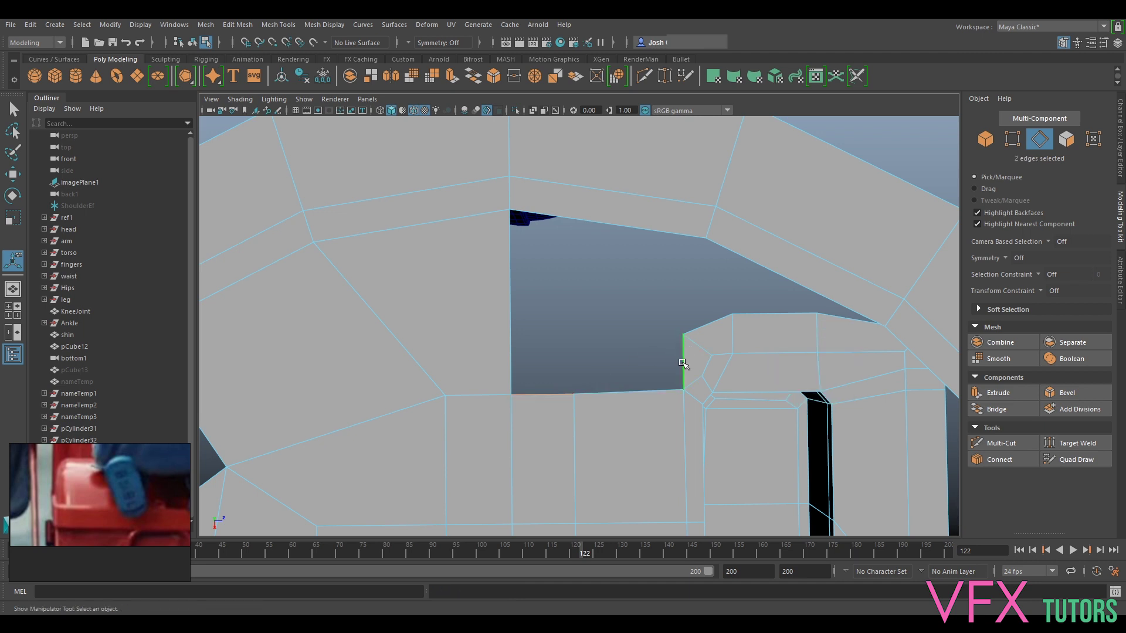
key(g)
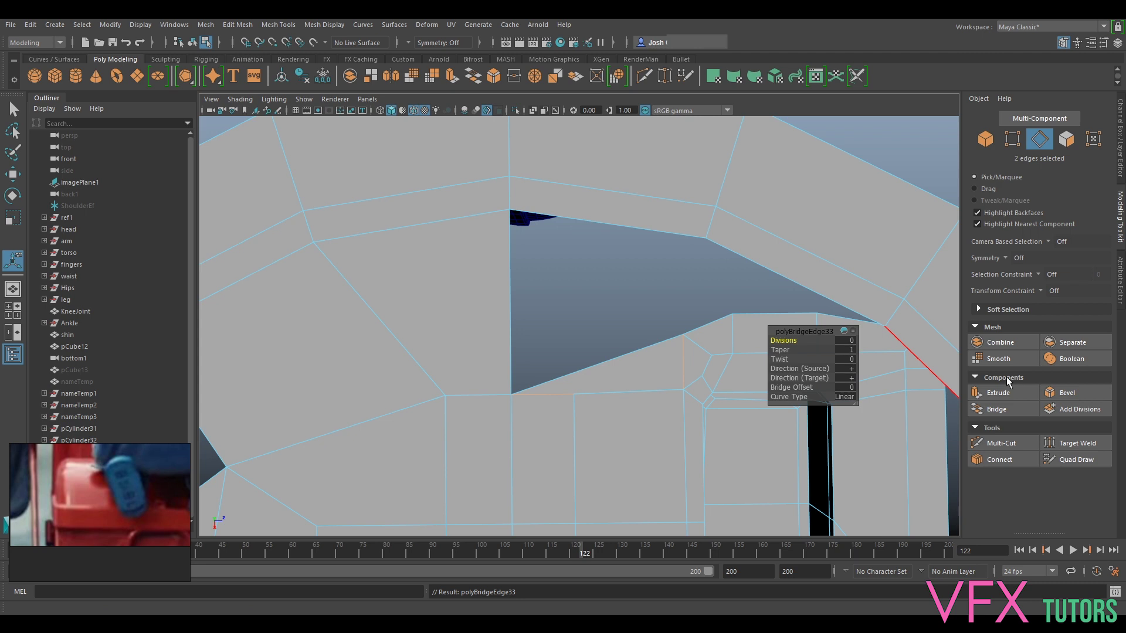
Move the vertex below the newly bridged faces further into the plate to even out their shape.
click(1012, 139)
scroll(604, 345, up, 3)
click(610, 340)
key(w)
drag(611, 374, 622, 420)
Bridge the new slanted border edge of the plate to the facing inner edge of the ring.
alt+middle_drag(691, 287, 671, 374)
right_drag(666, 267, 670, 241)
click(657, 265)
shift+click(589, 408)
shift+right_drag(589, 409, 609, 399)
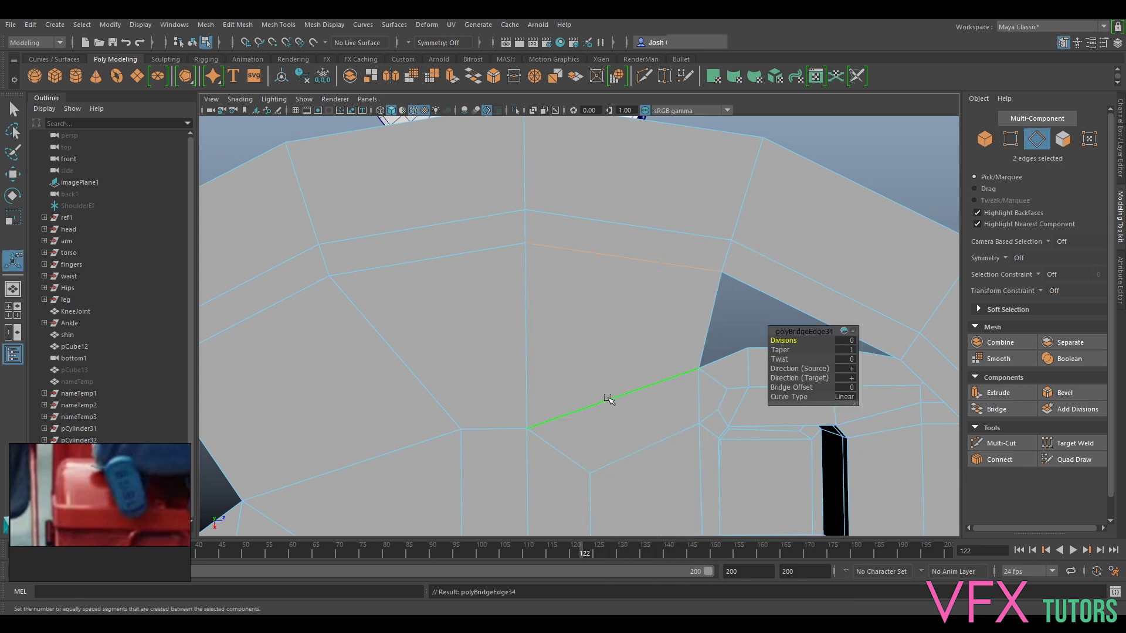
Select the three faces at the plate's remaining upper corner and move them inward, away from the ring.
scroll(609, 399, down, 3)
alt+middle_drag(701, 392, 589, 329)
scroll(583, 348, up, 2)
alt+middle_drag(704, 325, 598, 319)
right_drag(597, 289, 598, 334)
click(574, 301)
shift+click(574, 301)
shift+click(610, 329)
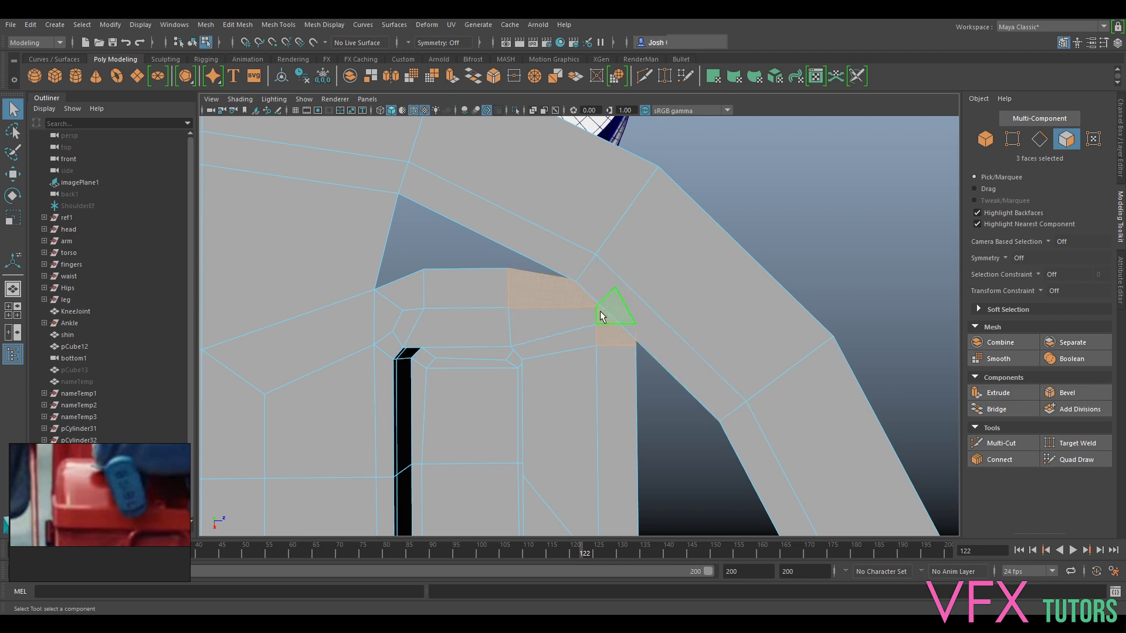
key(w)
mouse_move(577, 318)
mouse_down()
mouse_move(551, 337)
mouse_move(557, 360)
mouse_move(596, 310)
mouse_up()
scroll(623, 375, down, 3)
alt+drag(623, 375, 634, 217)
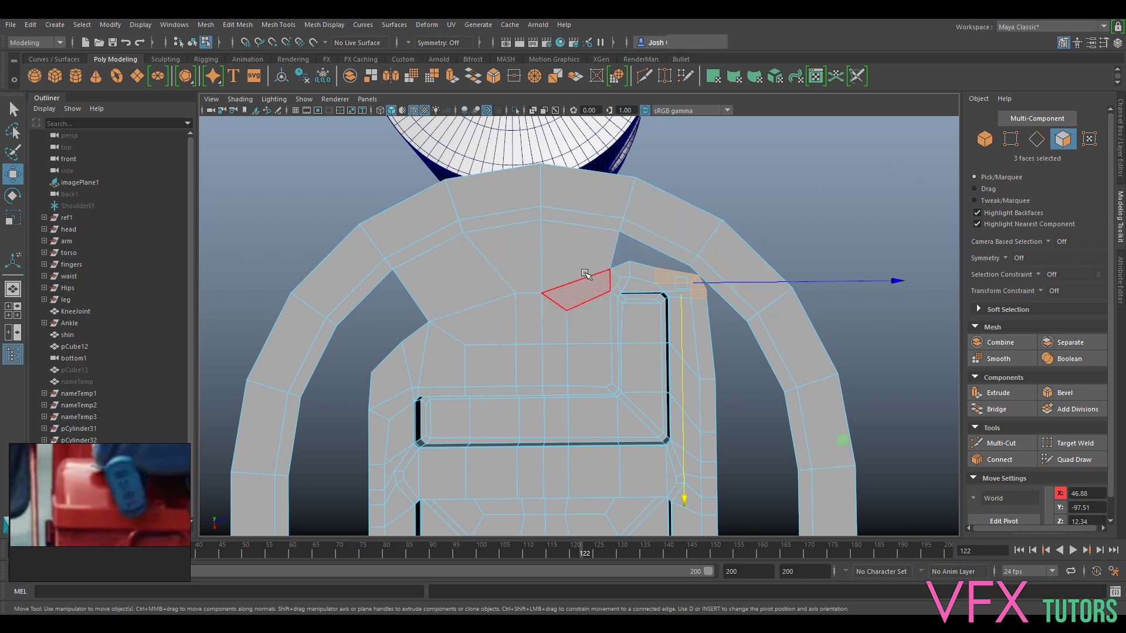
Target-weld the upper corner's border vertices to close the gap in the outer face strip, undoing the wrong welds.
scroll(548, 352, up, 5)
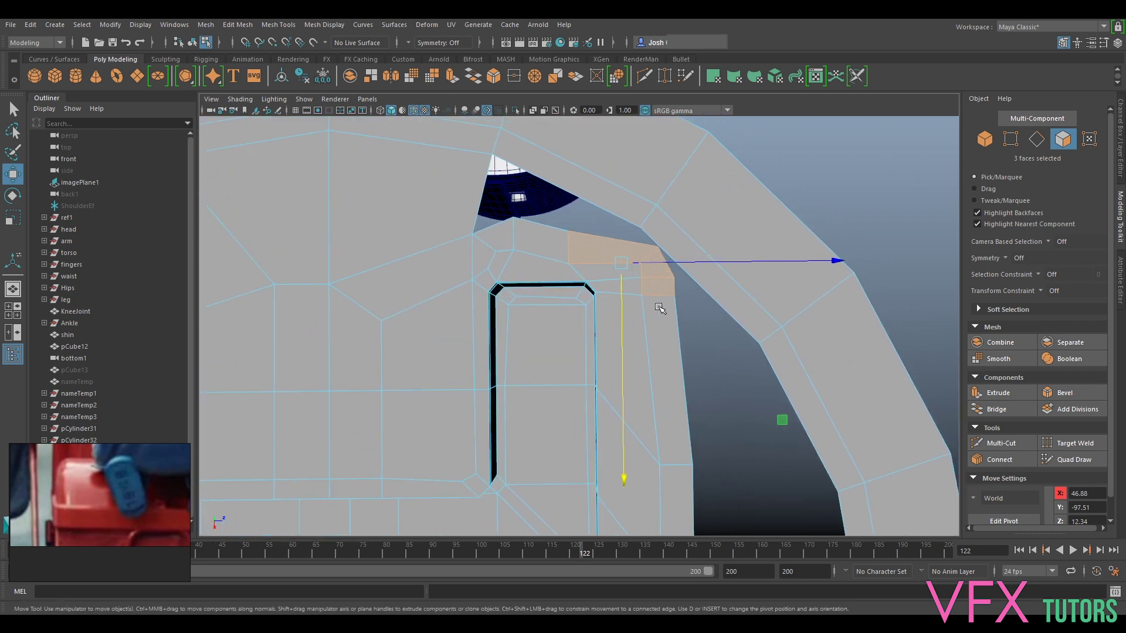
alt+middle_drag(660, 308, 624, 284)
right_drag(610, 265, 550, 255)
click(601, 259)
click(1005, 442)
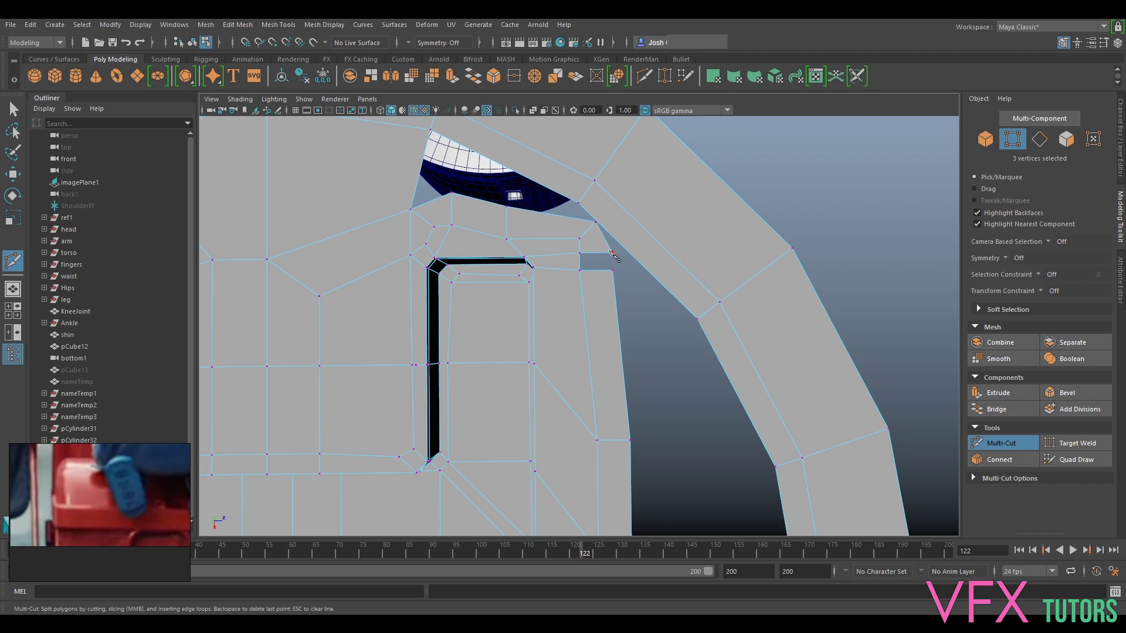
click(1071, 447)
key(ctrl+z)
key(ctrl+z)
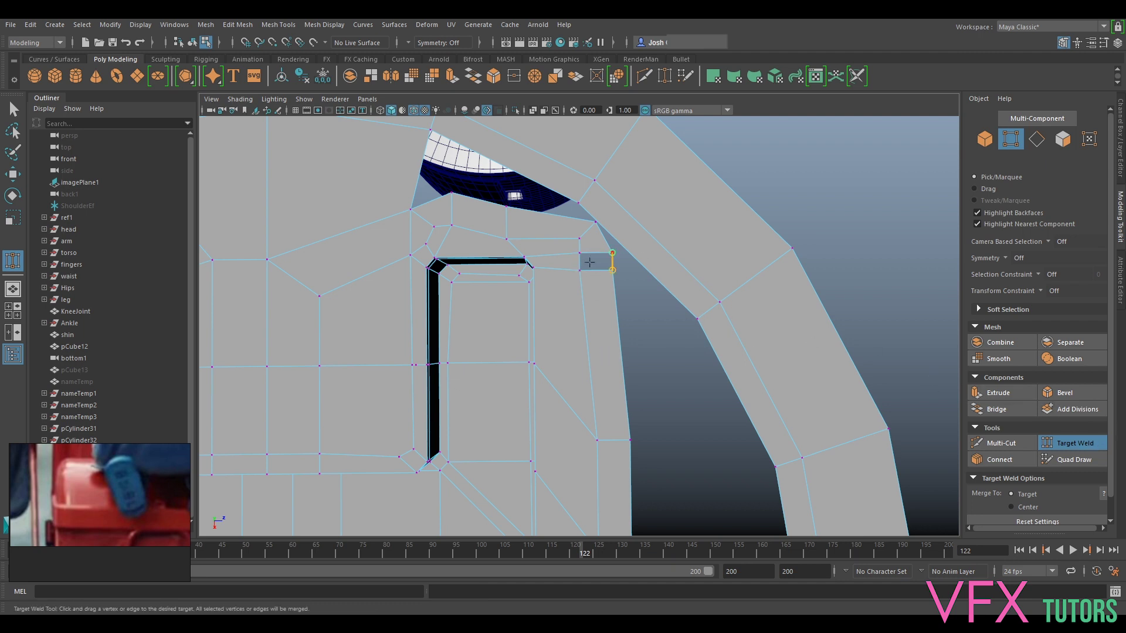
drag(585, 269, 613, 271)
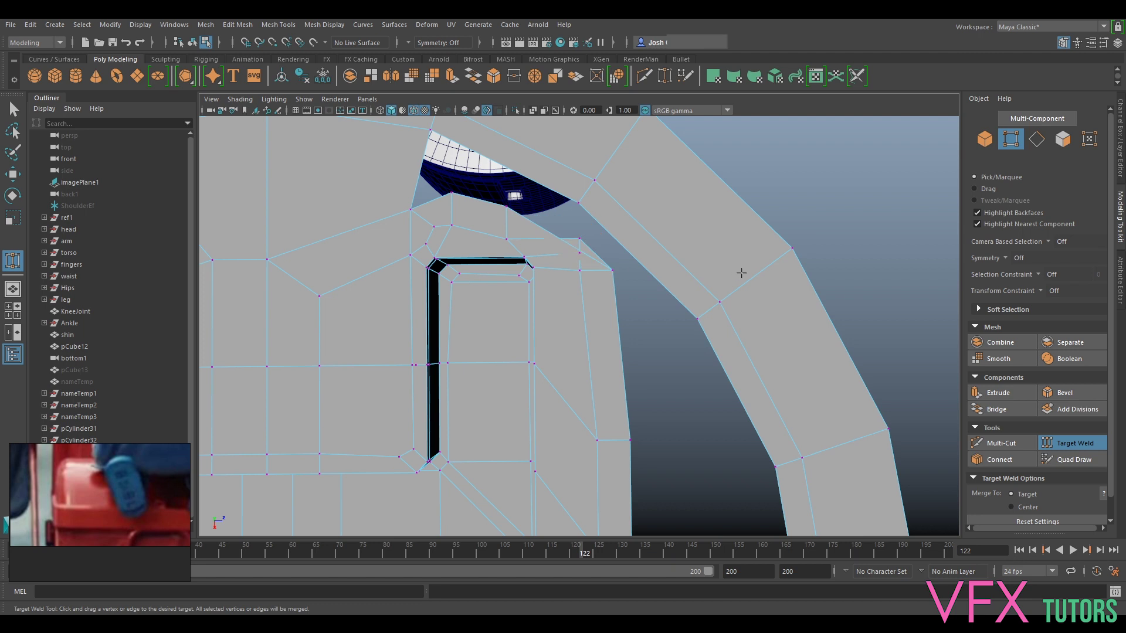
key(q)
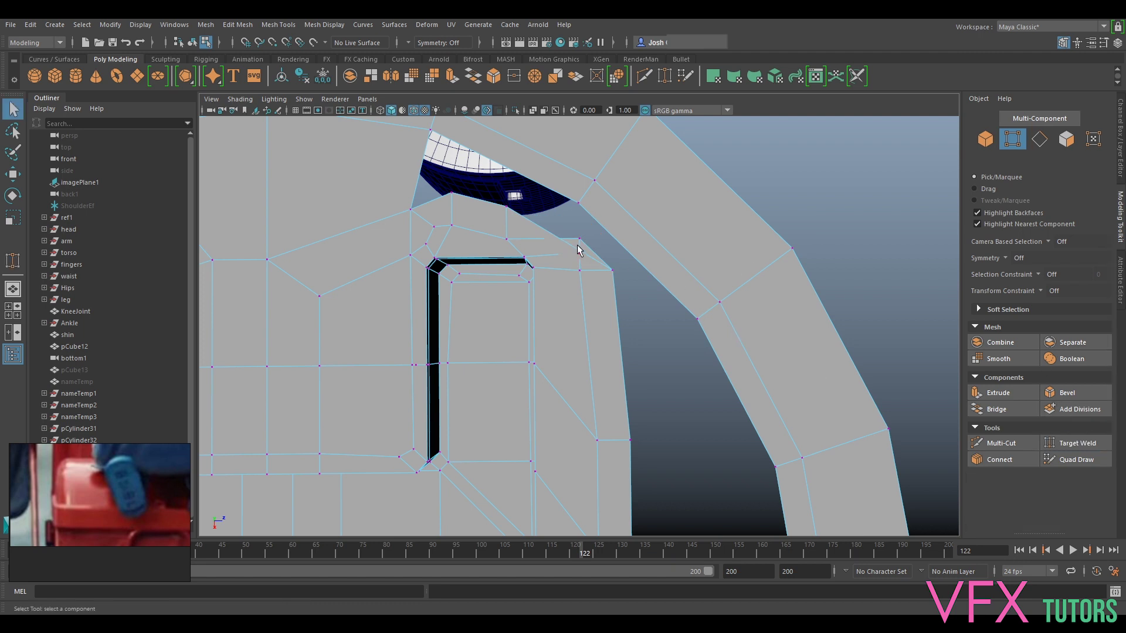
Move the welded corner vertex up toward the ring and reposition the inner vertices beside it.
click(613, 269)
key(w)
drag(613, 270, 588, 240)
click(579, 255)
click(579, 239)
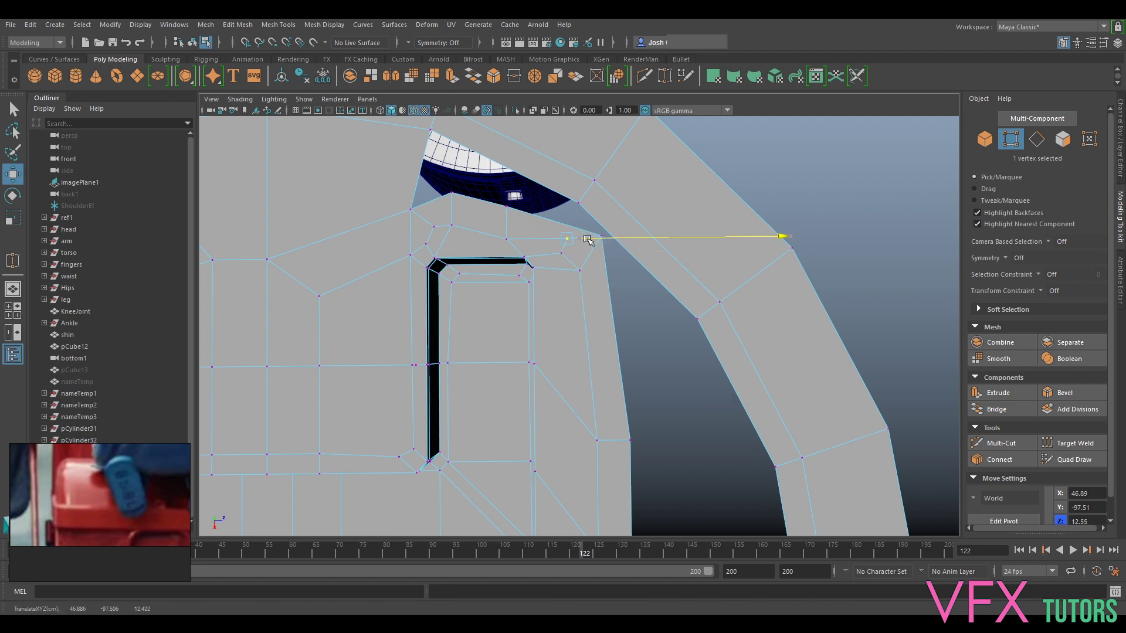
click(580, 277)
drag(605, 277, 614, 276)
Reposition the upper border vertices above the letter recess and pull the corner vertex inward toward the ring's nearest vertex.
alt+middle_drag(614, 277, 664, 306)
click(581, 283)
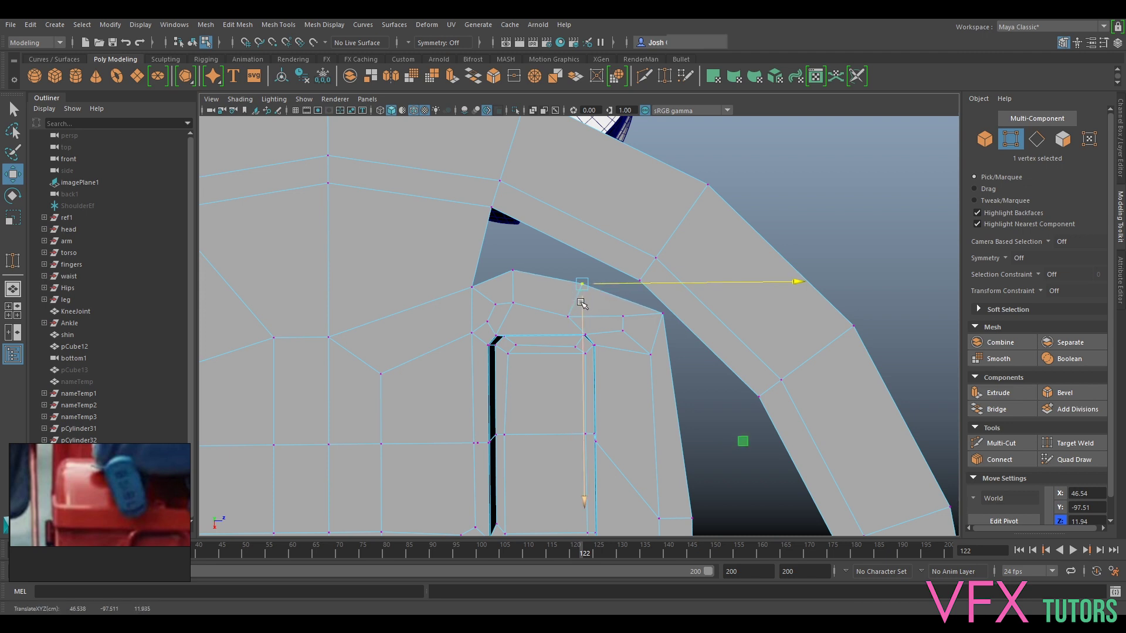
drag(582, 301, 582, 313)
click(473, 288)
drag(475, 292, 512, 272)
click(660, 314)
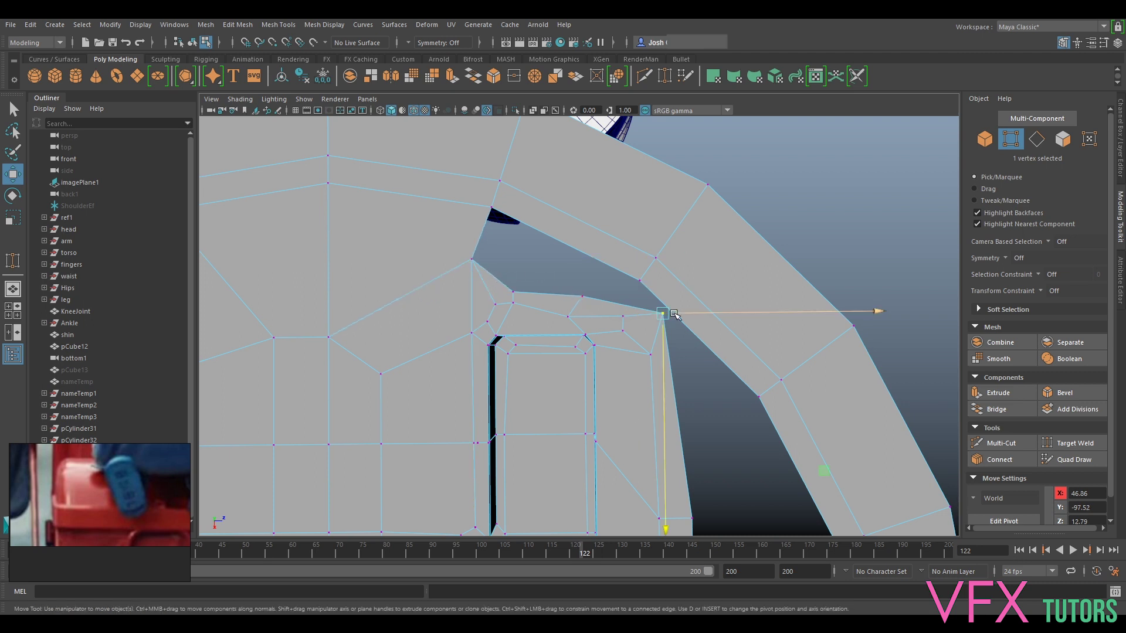
drag(677, 313, 651, 296)
drag(640, 338, 639, 314)
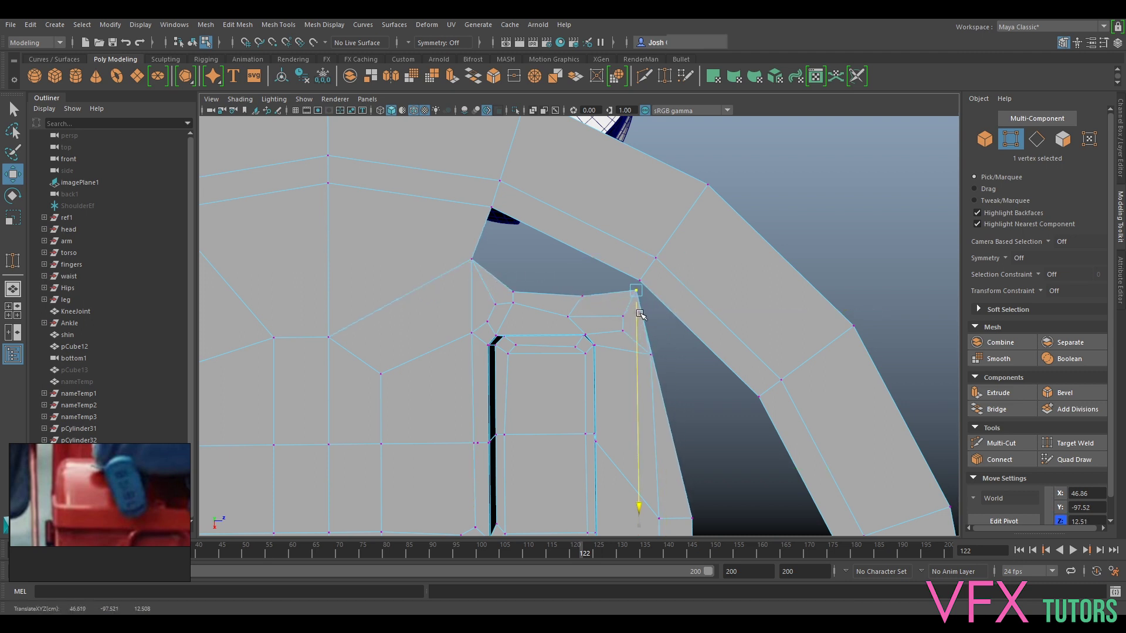
Adjust the inner vertices around the upper corners of the letter recess to even out the surrounding edge loop.
click(650, 355)
drag(673, 355, 660, 353)
click(621, 330)
drag(642, 331, 597, 306)
scroll(629, 328, up, 2)
click(562, 314)
drag(564, 340, 564, 331)
click(485, 295)
mouse_move(489, 318)
mouse_down()
mouse_move(490, 335)
mouse_move(489, 318)
mouse_up()
click(483, 274)
Refine the outer corner vertices and lower the middle border vertex and its inner neighbour above the letter recess.
click(659, 273)
drag(660, 276, 667, 294)
click(638, 368)
drag(635, 389, 637, 336)
click(619, 332)
click(566, 303)
drag(564, 339, 564, 352)
drag(594, 317, 607, 317)
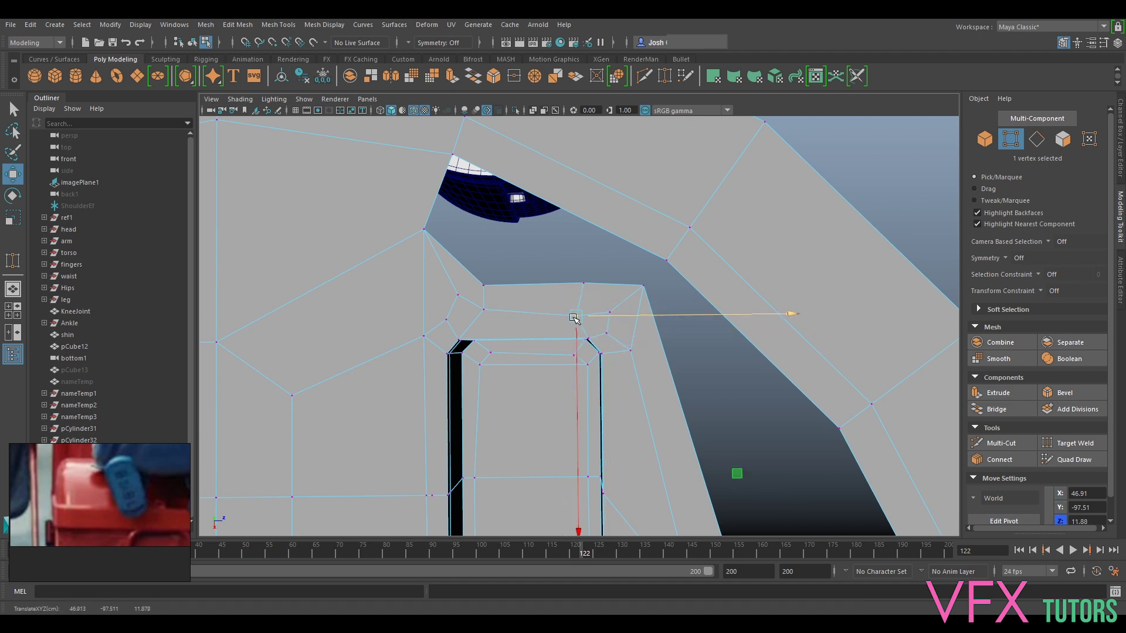
click(584, 286)
drag(584, 322, 584, 328)
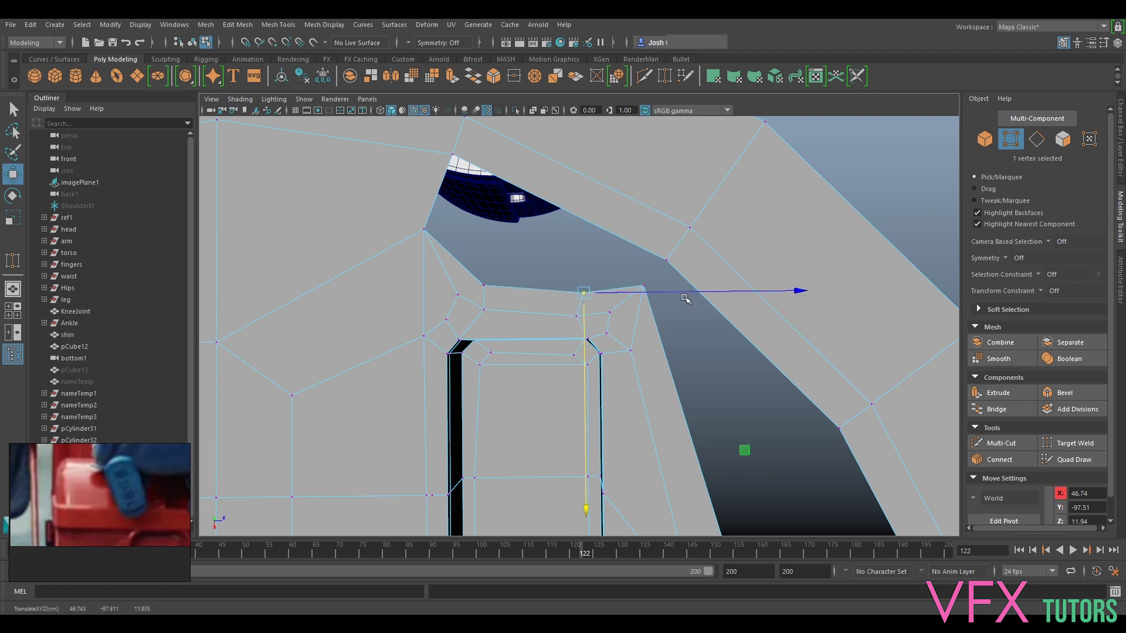
Bridge the two slanted border edges on either side of the dip above the letter recess.
right_drag(613, 289, 613, 254)
click(454, 258)
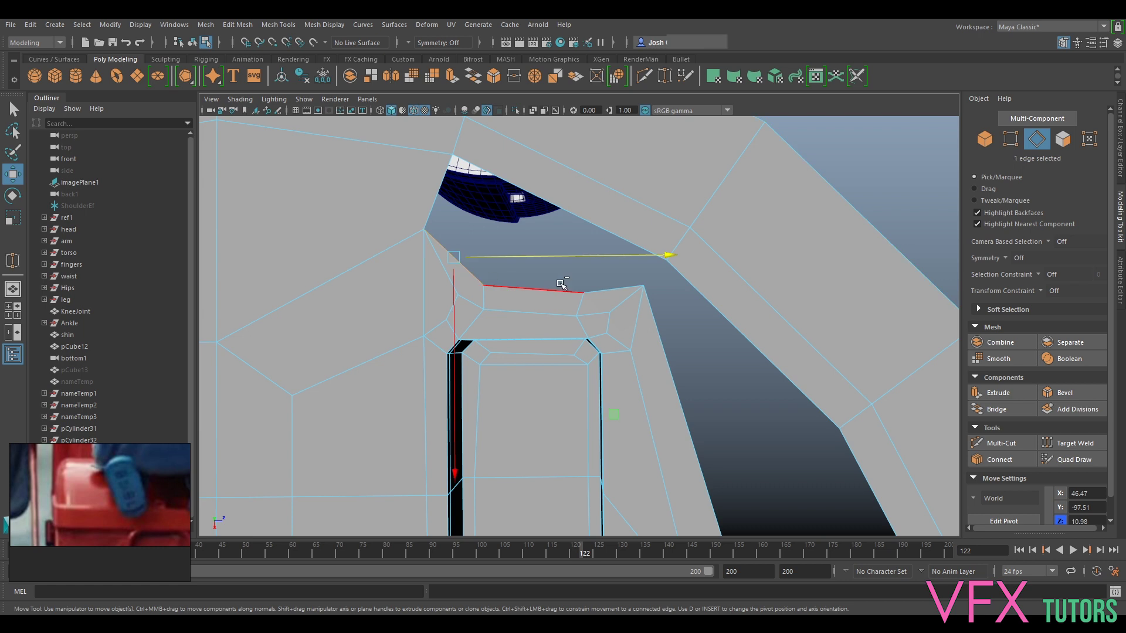
shift+click(610, 288)
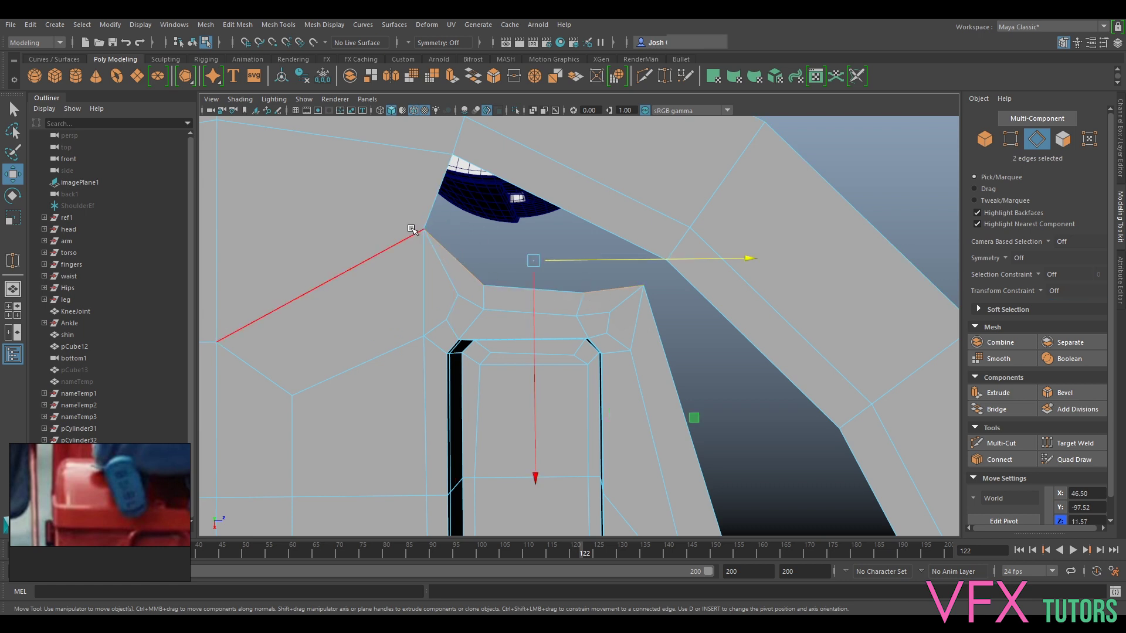
click(997, 408)
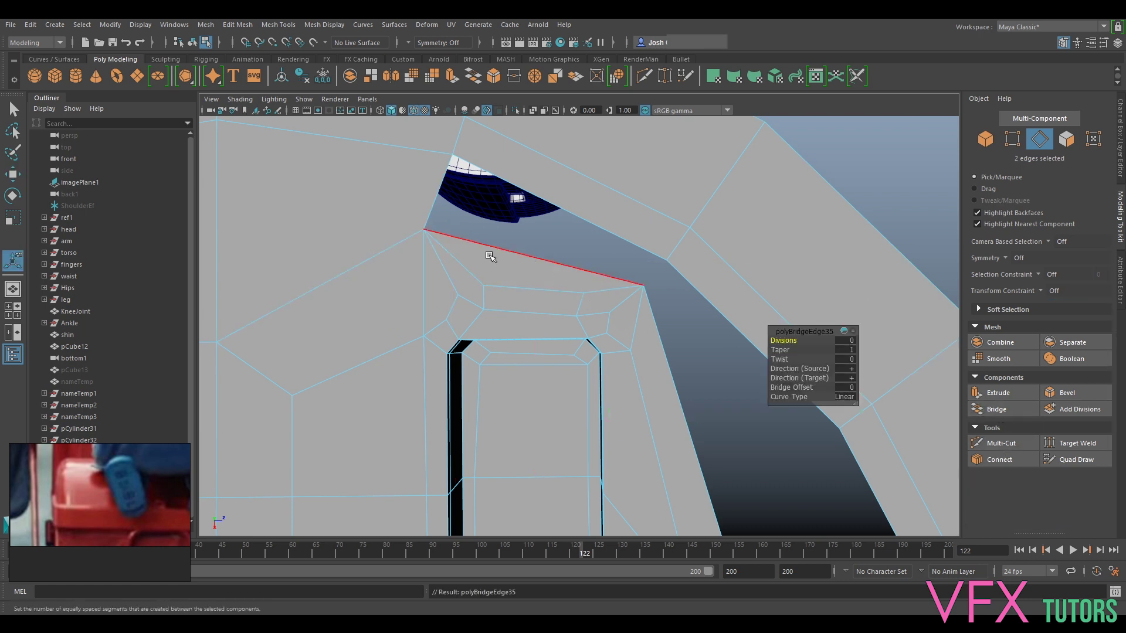
Bridge the plate border edge above the letter recess's upper corner to the facing inner edge of the ring.
alt+middle_drag(446, 249, 579, 309)
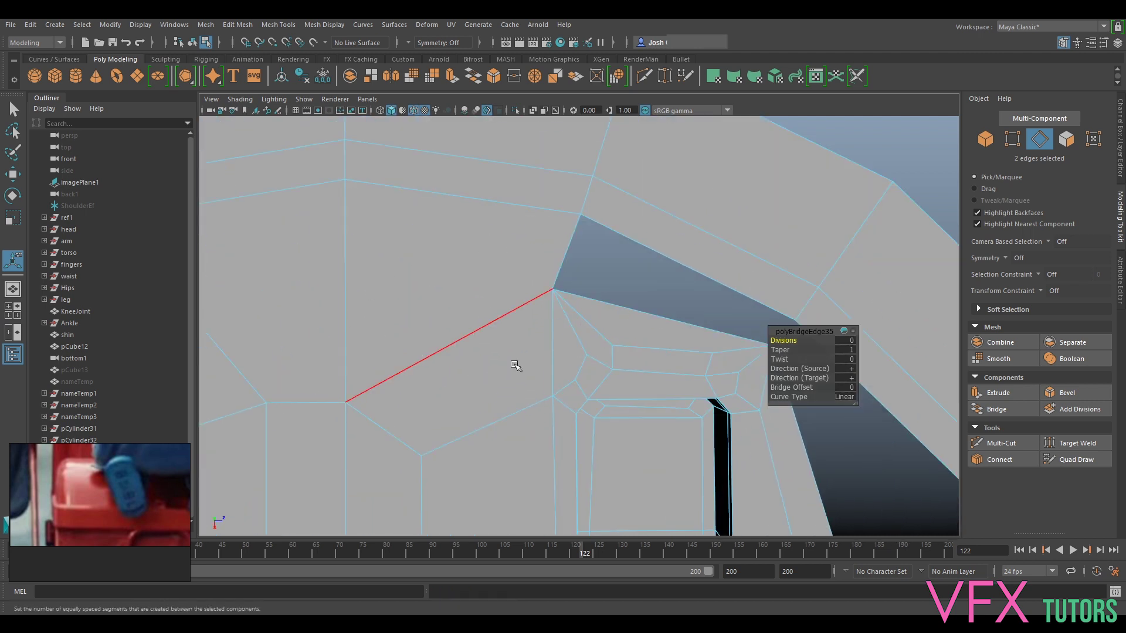
alt+middle_drag(729, 370, 587, 407)
click(593, 369)
shift+click(619, 329)
key(g)
scroll(618, 335, down, 6)
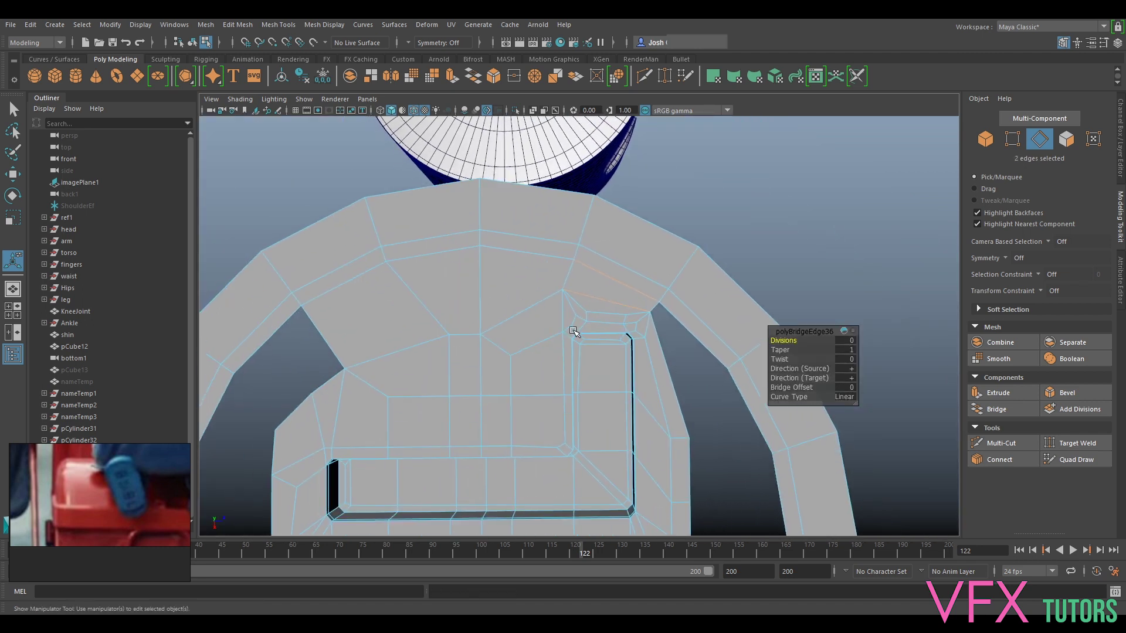
Preview the foot smoothed in object mode, turn off Wireframe on Shaded, and return the foot to its unsmoothed display.
key(3)
right_drag(588, 286, 720, 255)
alt+drag(808, 300, 744, 204)
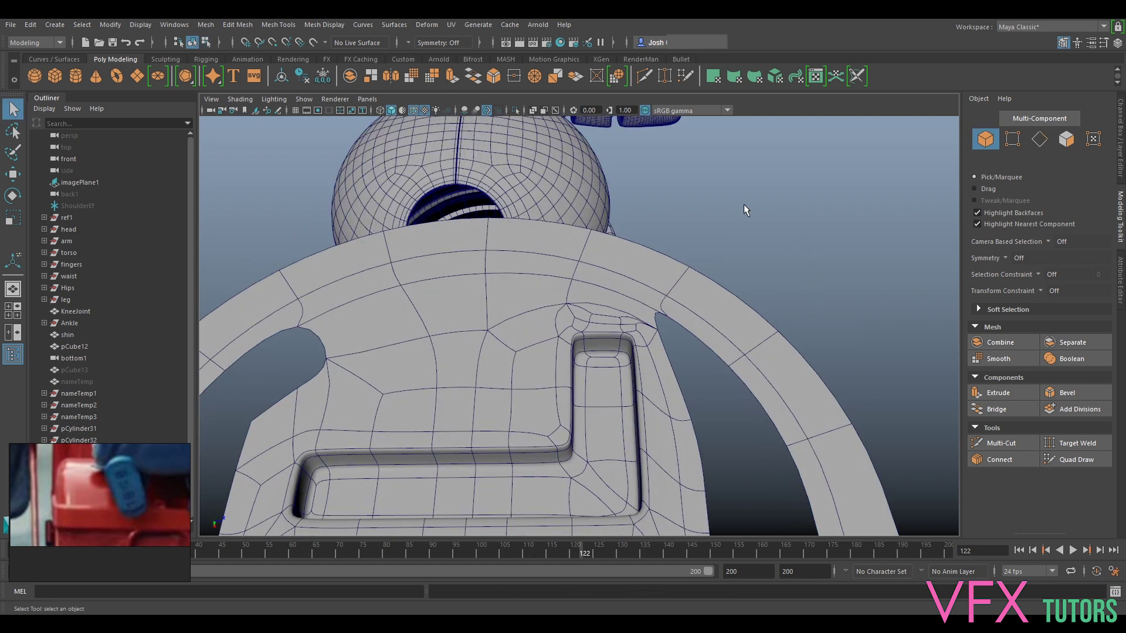
click(240, 99)
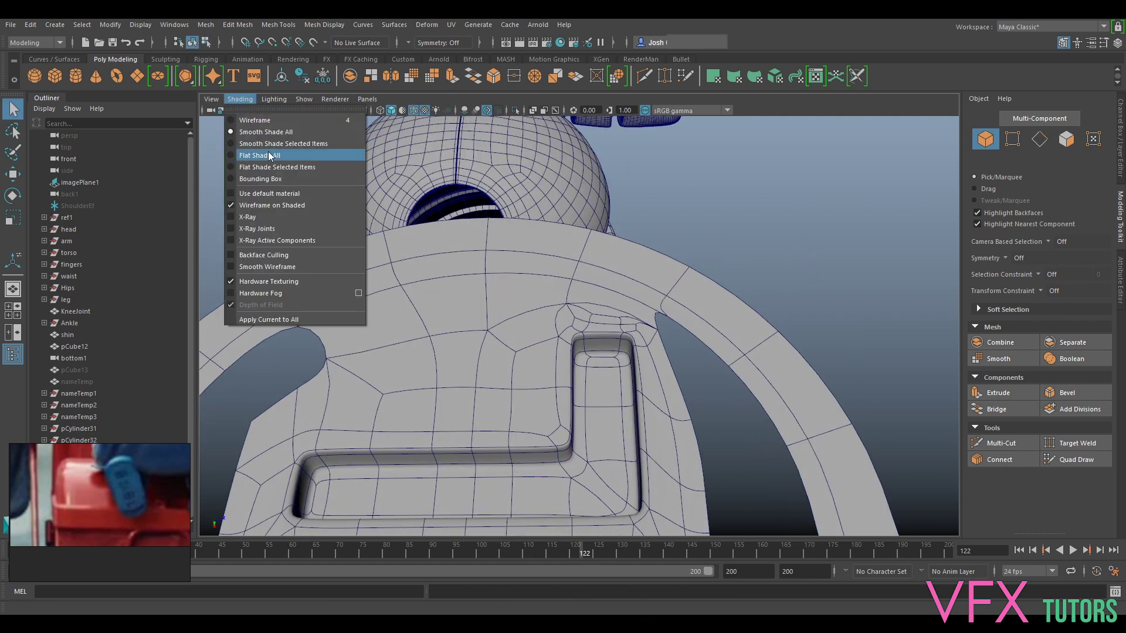
click(248, 205)
mouse_move(722, 219)
alt+mouse_down()
mouse_move(855, 206)
mouse_move(827, 176)
mouse_move(731, 196)
mouse_move(697, 261)
mouse_move(811, 176)
mouse_move(779, 232)
mouse_move(574, 300)
alt+mouse_up()
click(573, 301)
key(1)
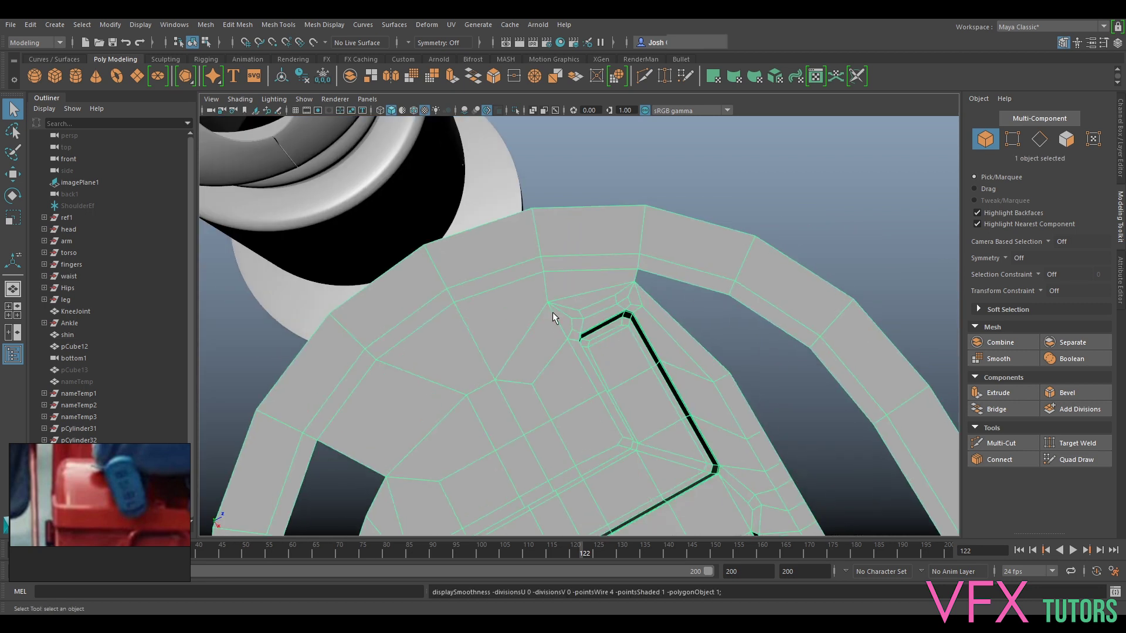
Bridge the plate border edges just past the recess's outer corner to the facing inner edges of the ring.
scroll(607, 314, up, 3)
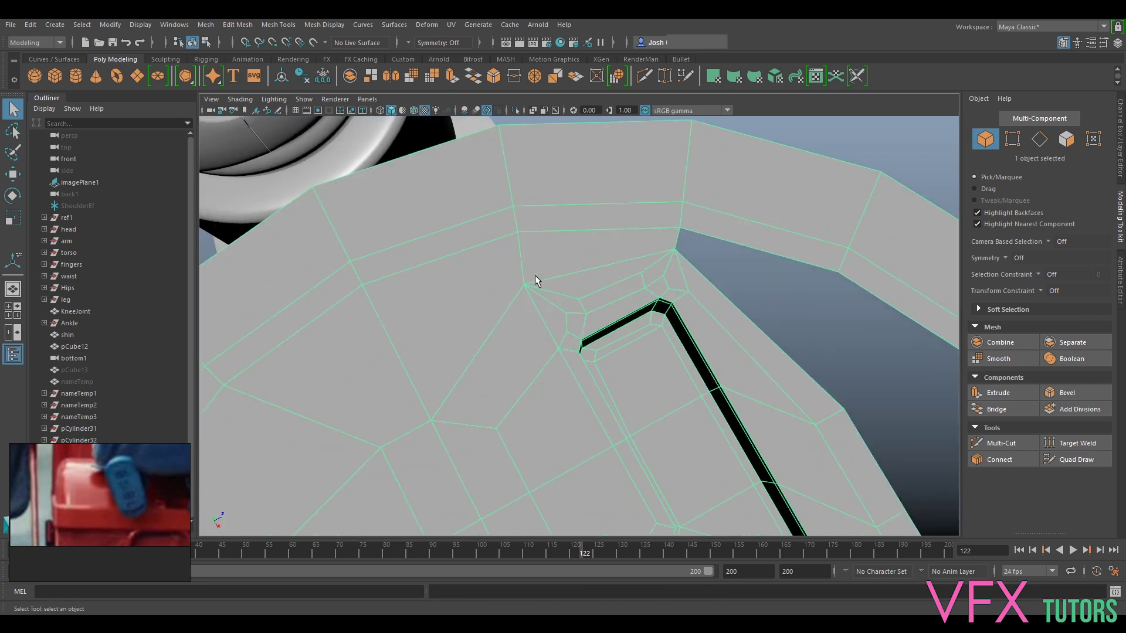
scroll(705, 366, down, 3)
alt+middle_drag(705, 352, 649, 337)
mouse_move(648, 337)
alt+mouse_down()
mouse_move(693, 319)
mouse_move(648, 346)
alt+mouse_up()
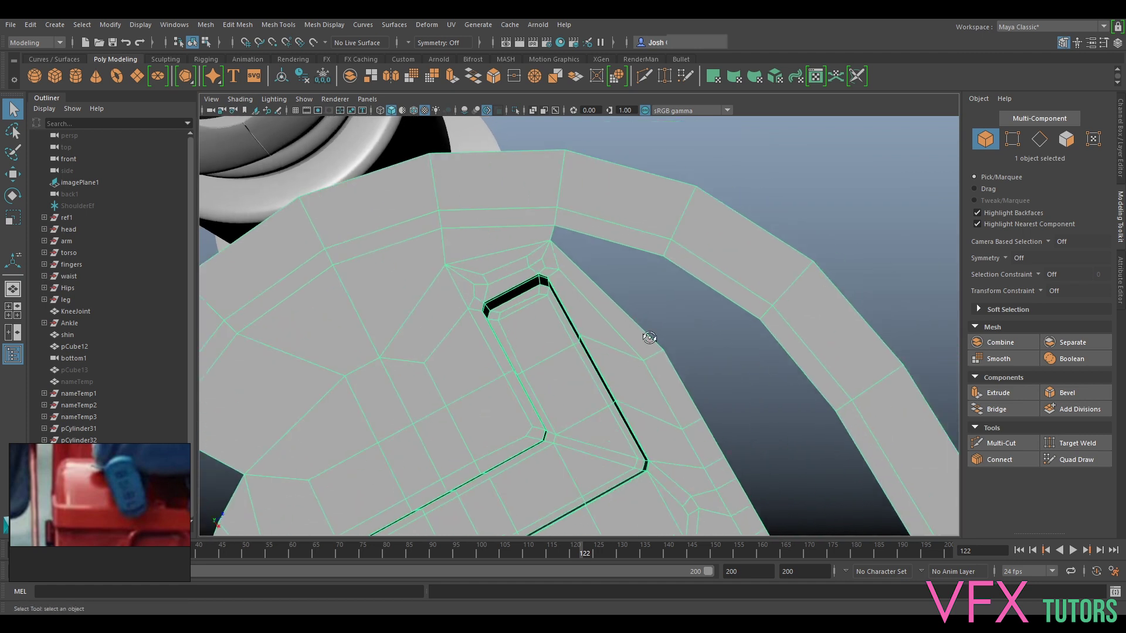
right_drag(662, 348, 639, 310)
click(659, 351)
key(w)
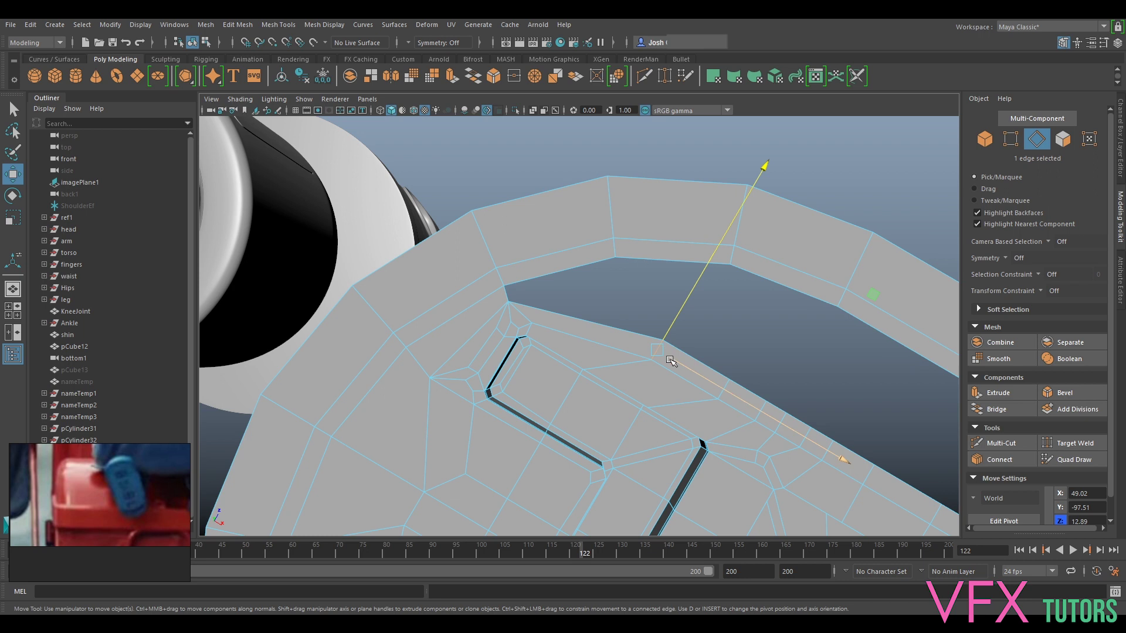
right_click(585, 288)
right_drag(585, 288, 582, 264)
click(580, 266)
shift+click(586, 307)
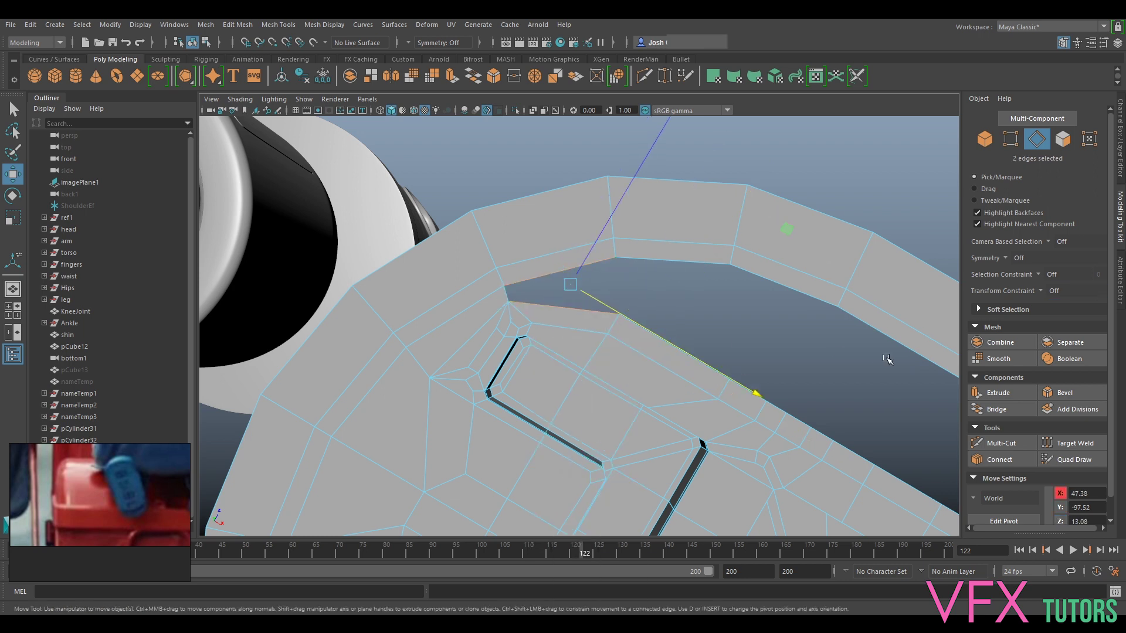
click(996, 409)
click(997, 410)
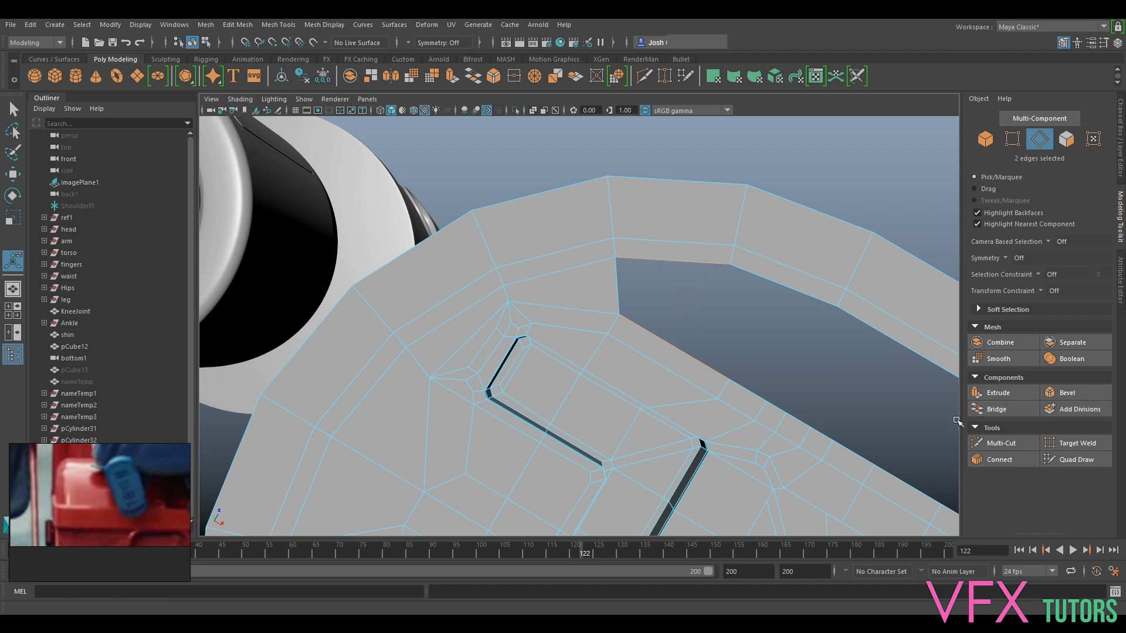
Slide the short edge at the plate's border along X to even out the spacing beside the open gap.
right_drag(674, 287, 674, 258)
click(721, 394)
key(w)
alt+drag(730, 399, 766, 376)
alt+middle_drag(845, 382, 729, 387)
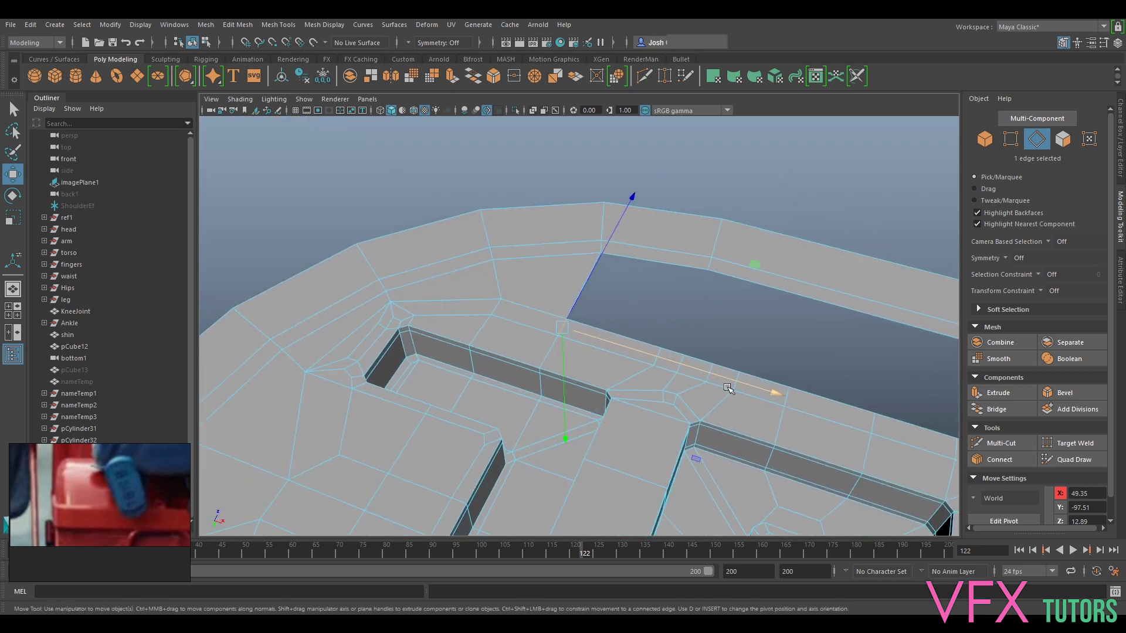
alt+drag(729, 387, 749, 397)
alt+middle_drag(749, 397, 668, 419)
scroll(669, 419, up, 1)
drag(608, 384, 687, 385)
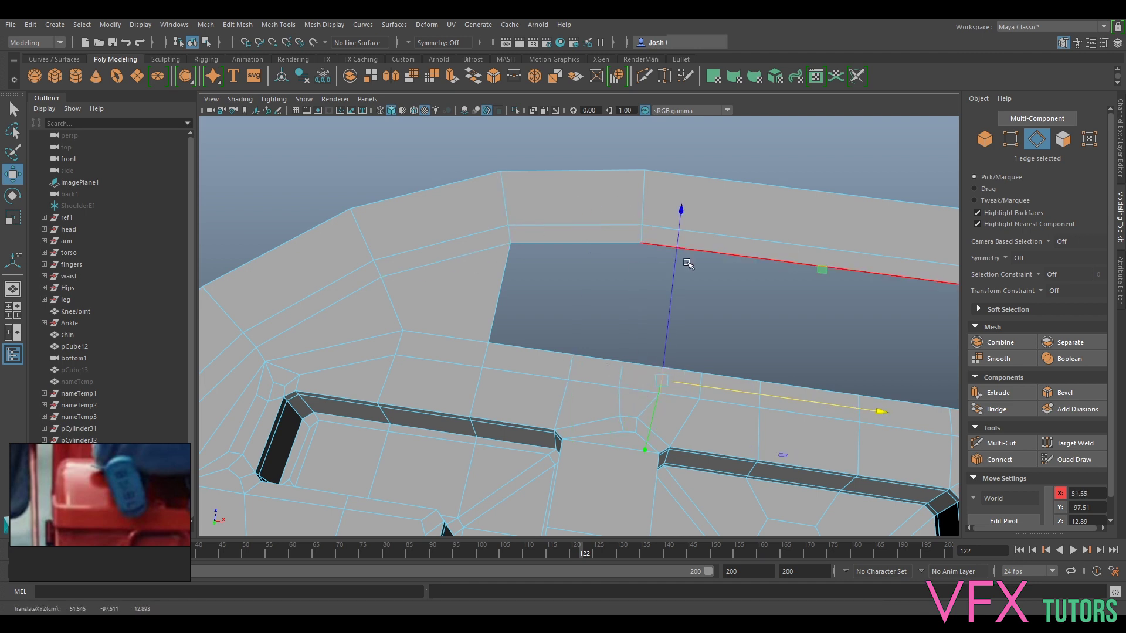
Bridge the adjusted plate border edge at the gap's end to the facing inner edge of the ring.
alt+middle_drag(616, 329, 693, 319)
click(607, 347)
shift+click(678, 231)
key(g)
Adjust the plate border edge between the two recesses and bridge the slanted edges on either side of its dip.
alt+middle_drag(729, 355, 632, 343)
alt+drag(632, 343, 628, 327)
click(627, 334)
key(w)
click(585, 337)
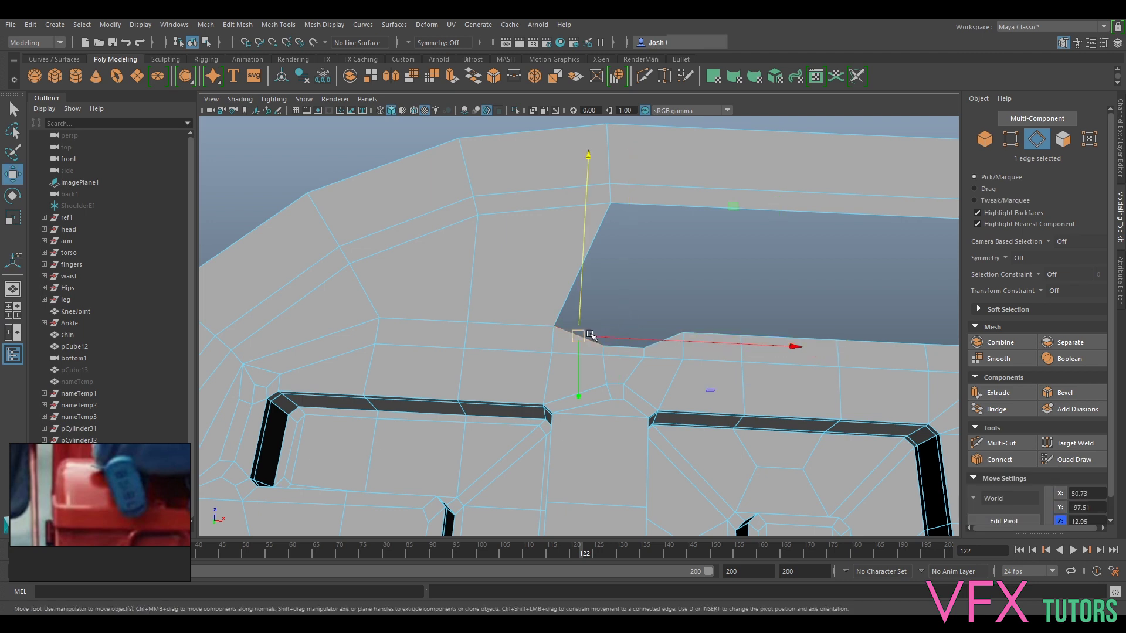
shift+click(655, 346)
key(g)
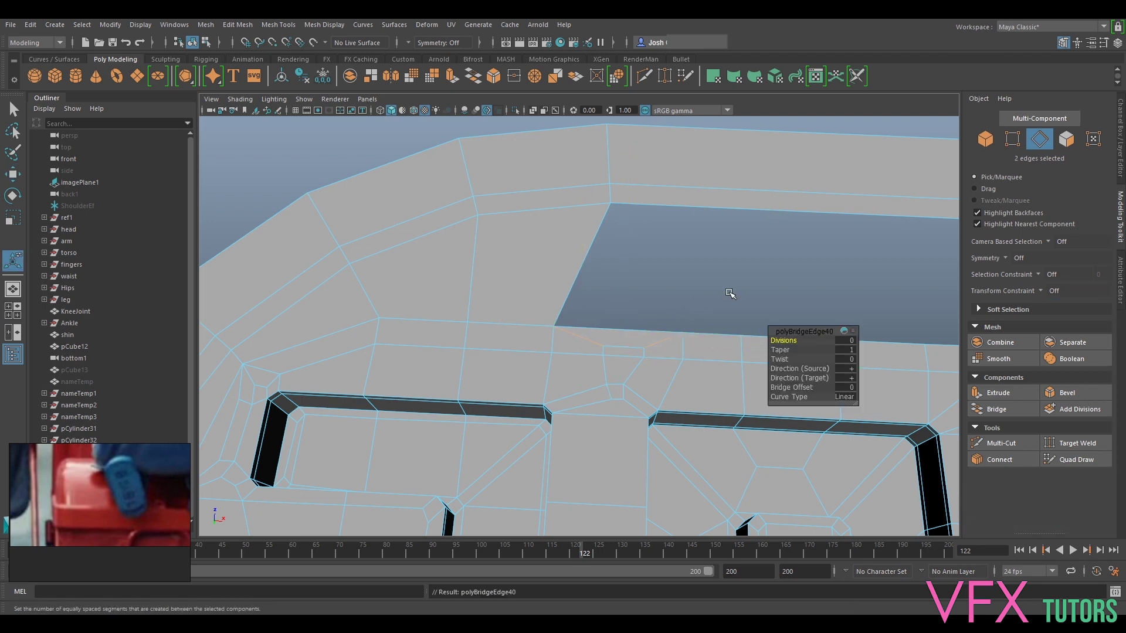
Multi-Cut a new edge across the ring near the gap's end and bridge the shortened ring edge to the plate border.
alt+middle_drag(680, 302, 546, 346)
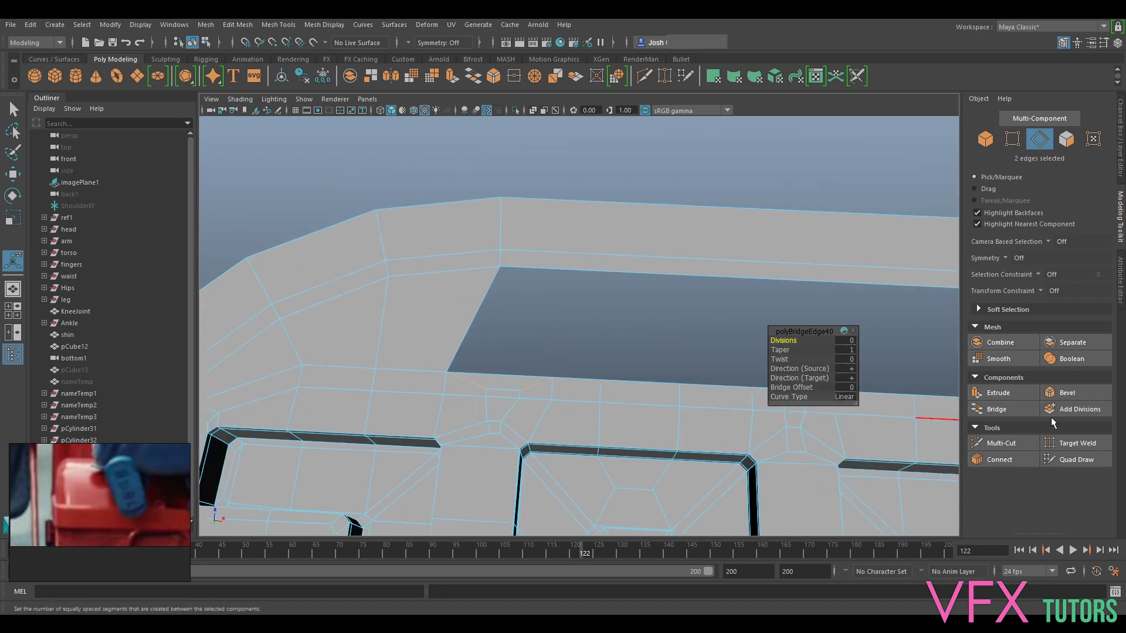
click(1001, 444)
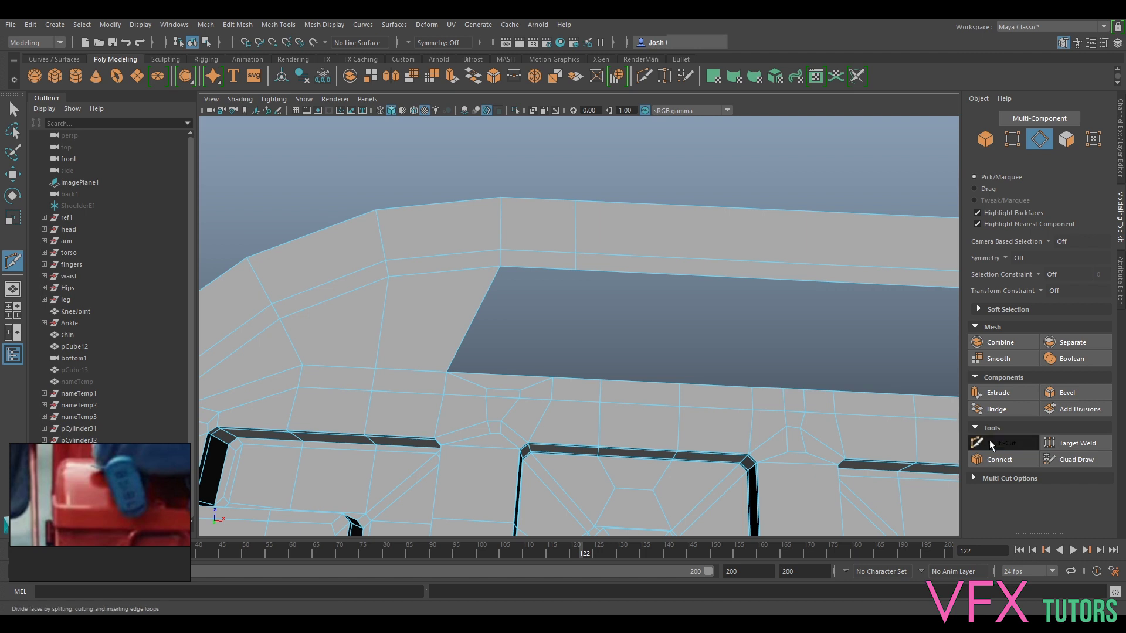
key(q)
shift+click(490, 369)
key(g)
Bridge two neighbouring plate border edges at the gap's other rounded corner to the facing inner edges of the ring.
alt+right_drag(658, 327, 573, 308)
alt+middle_drag(573, 308, 532, 314)
alt+drag(448, 406, 612, 381)
alt+middle_drag(613, 382, 444, 279)
alt+drag(444, 279, 641, 217)
alt+middle_drag(641, 217, 522, 404)
alt+right_drag(522, 403, 545, 390)
click(702, 393)
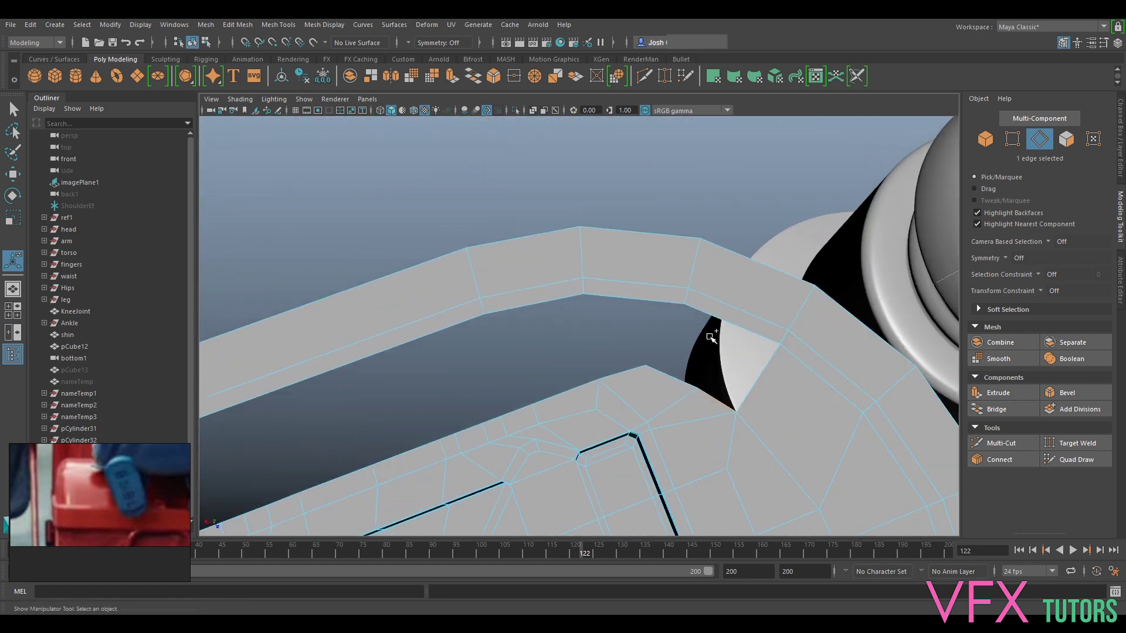
shift+click(717, 331)
key(g)
click(665, 376)
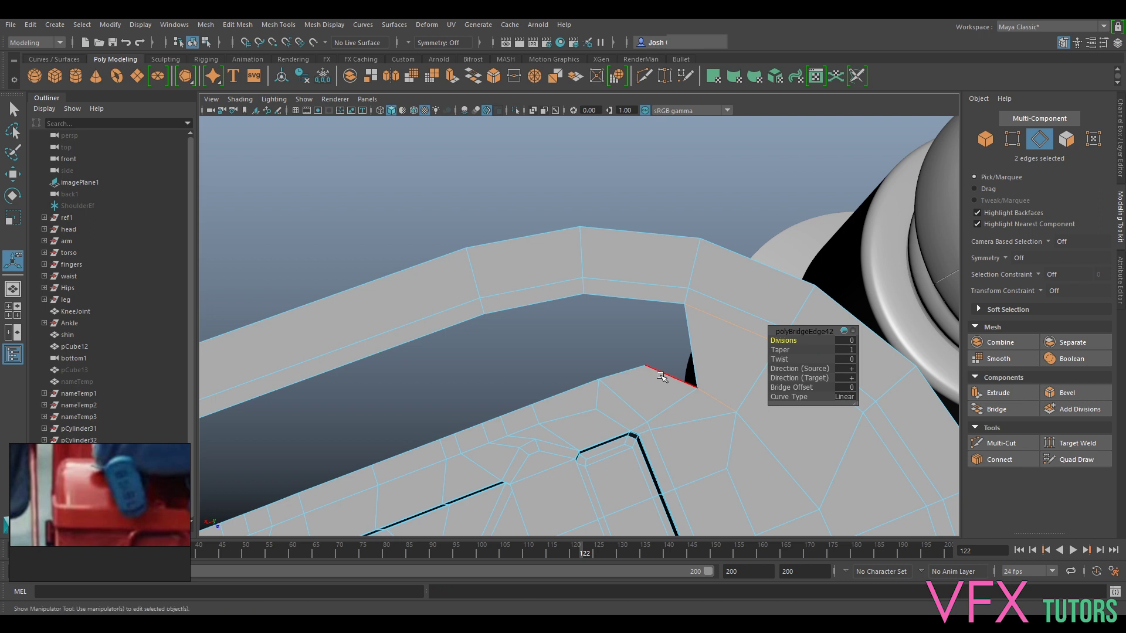
shift+click(648, 306)
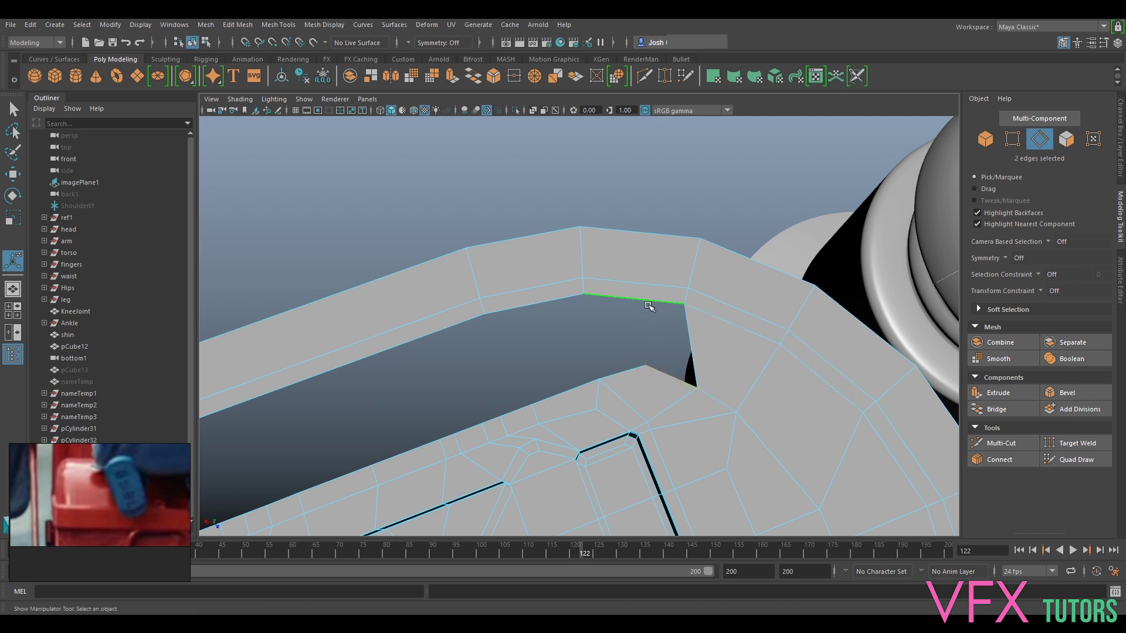
key(g)
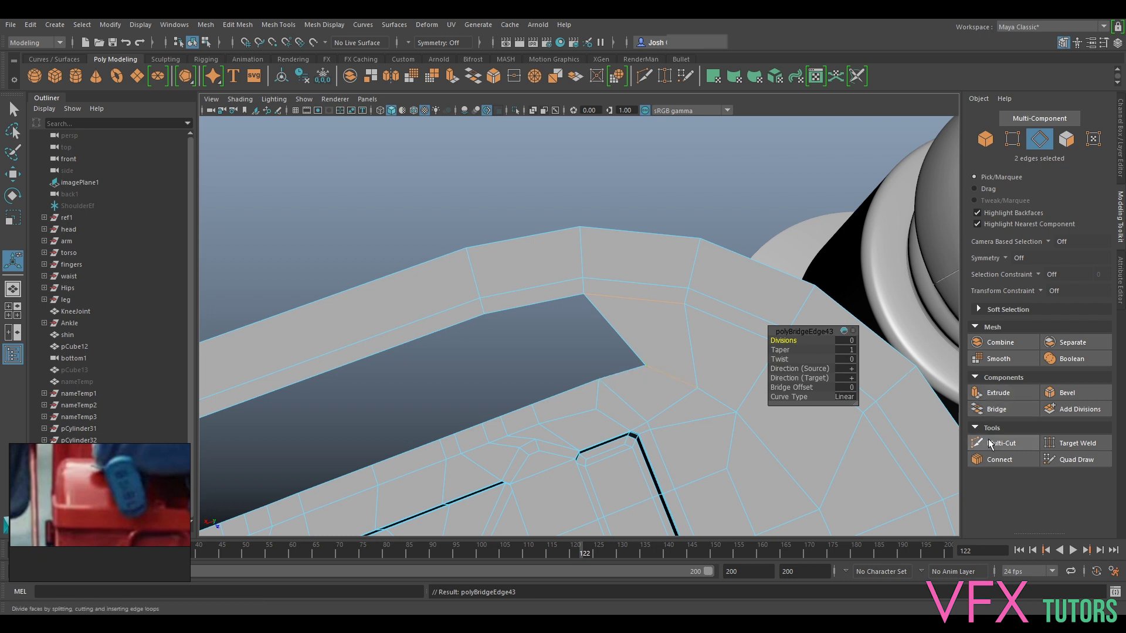
Reposition the plate vertices around the newly bridged corner to smooth the border and even out the surrounding faces.
click(1012, 139)
click(640, 372)
key(w)
drag(651, 393, 591, 365)
click(672, 389)
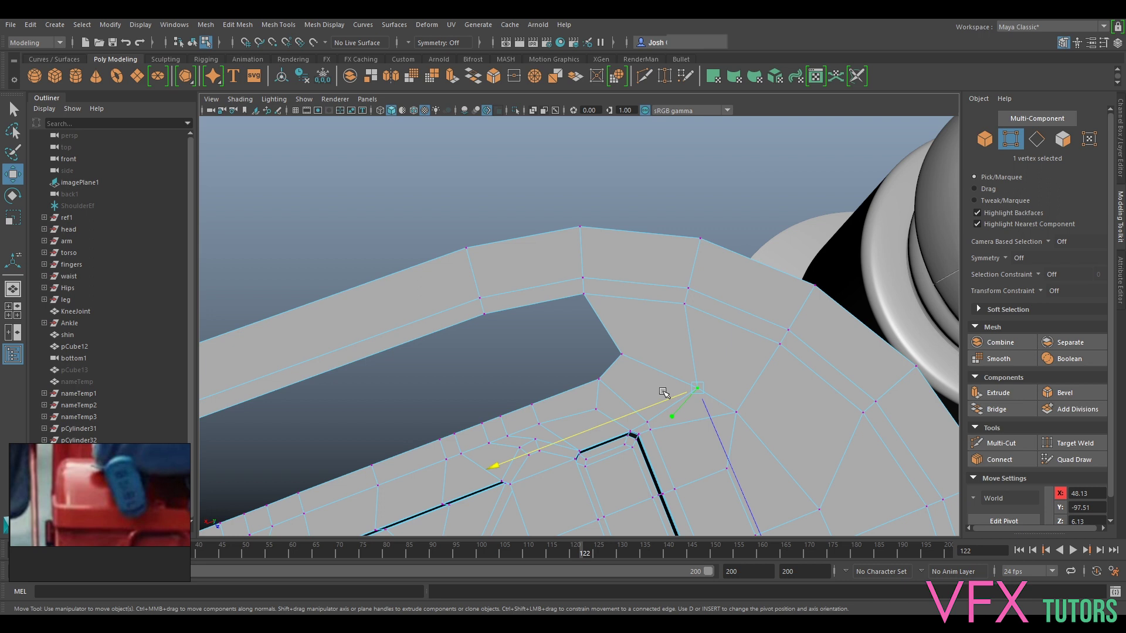
drag(704, 425, 694, 398)
alt+drag(623, 392, 672, 342)
alt+middle_drag(673, 342, 650, 273)
alt+drag(643, 271, 665, 307)
click(643, 287)
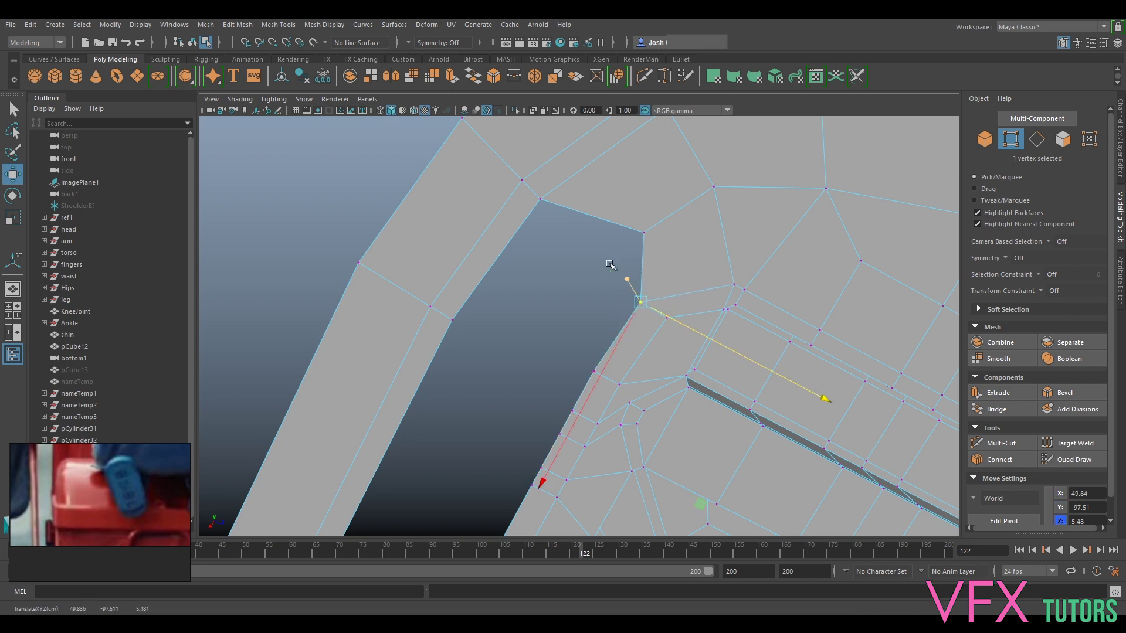
Bridge the next two plate border edges along the long side to the facing inner edges of the ring.
right_drag(603, 218, 600, 186)
click(594, 219)
ctrl+shift+click(604, 341)
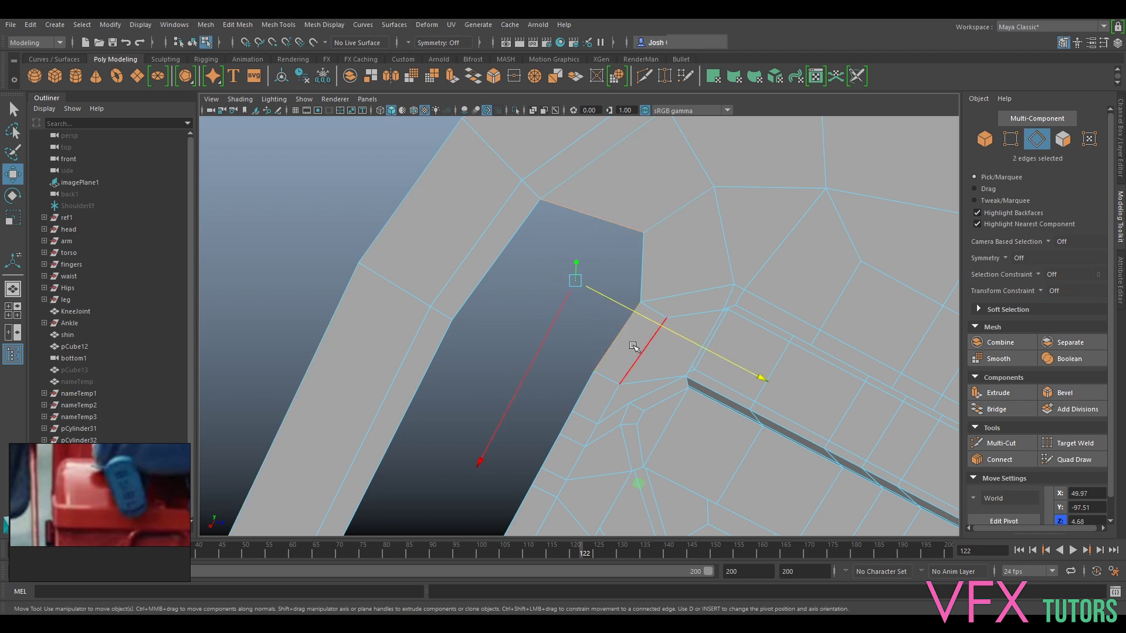
key(g)
scroll(637, 294, down, 4)
alt+drag(635, 294, 553, 307)
scroll(587, 323, up, 3)
click(621, 340)
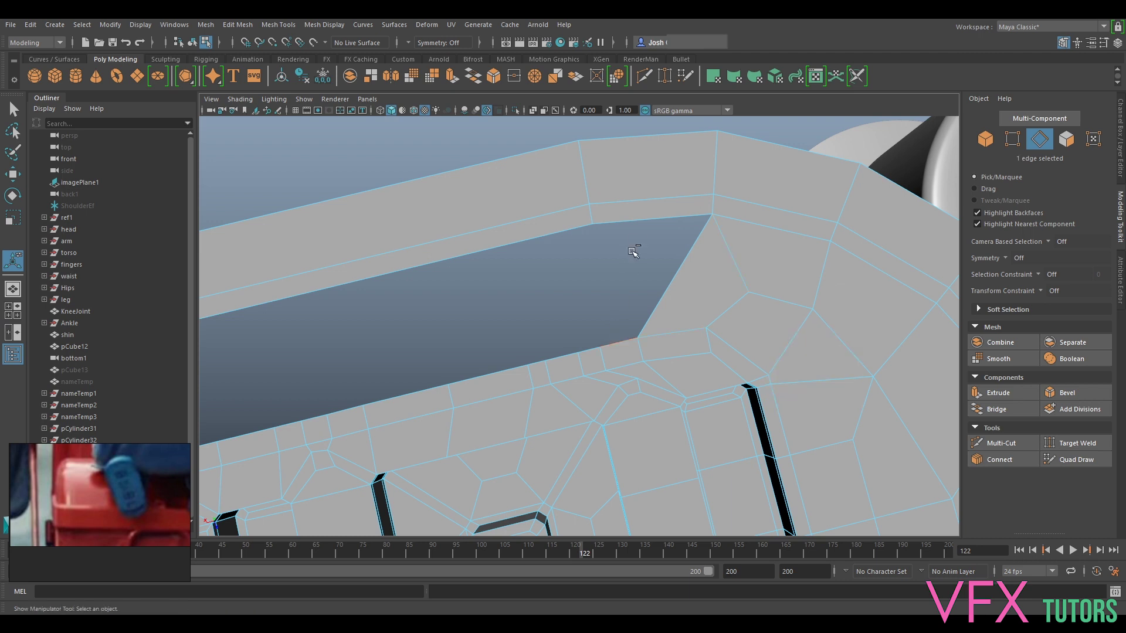
shift+click(643, 227)
key(g)
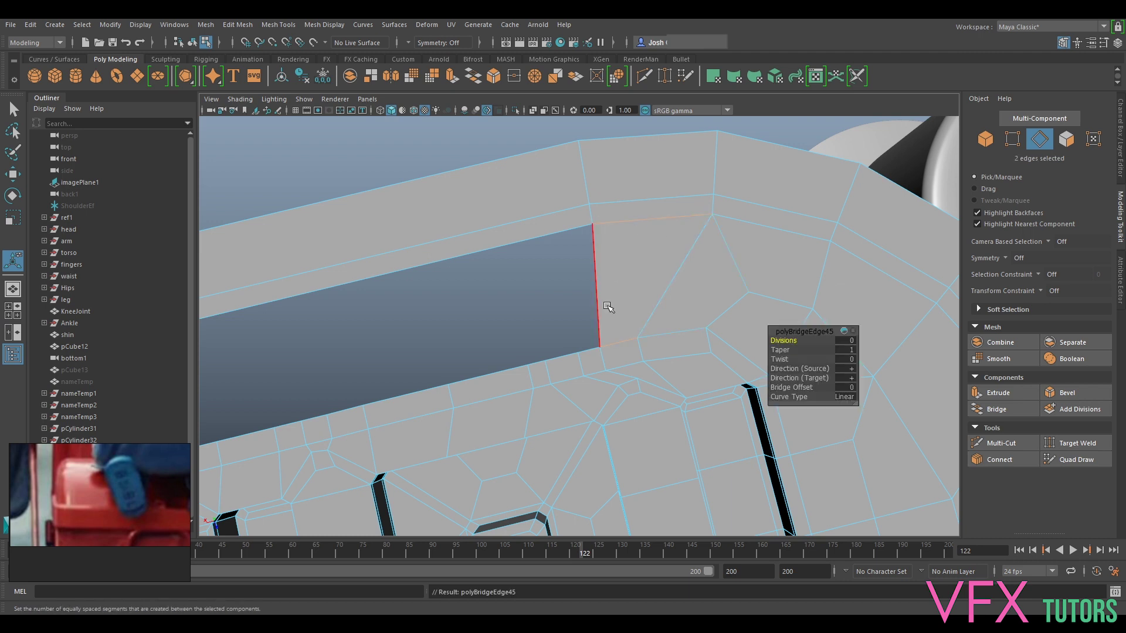
Examine the bridged corners and the remaining openings between the plate and the ring from several angles.
alt+middle_drag(608, 307, 714, 279)
alt+middle_drag(686, 333, 606, 329)
scroll(604, 328, up, 1)
scroll(617, 282, down, 5)
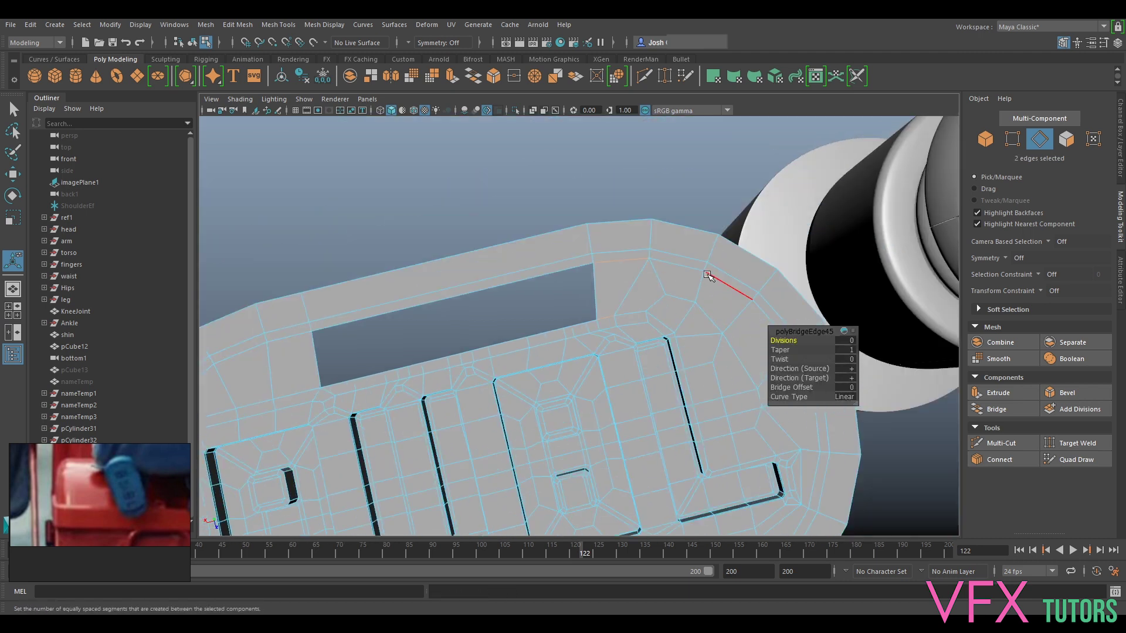
alt+drag(707, 276, 593, 424)
scroll(638, 304, down, 3)
alt+drag(638, 304, 684, 284)
scroll(610, 208, up, 4)
scroll(610, 207, down, 3)
alt+drag(610, 201, 697, 327)
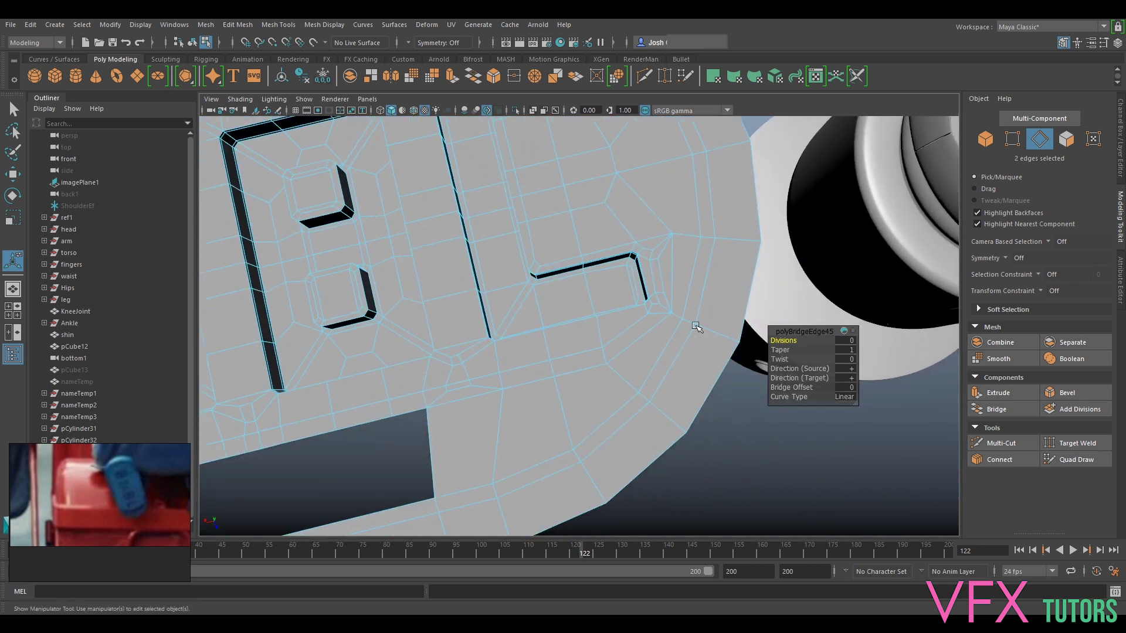
scroll(690, 284, down, 3)
alt+drag(690, 284, 603, 350)
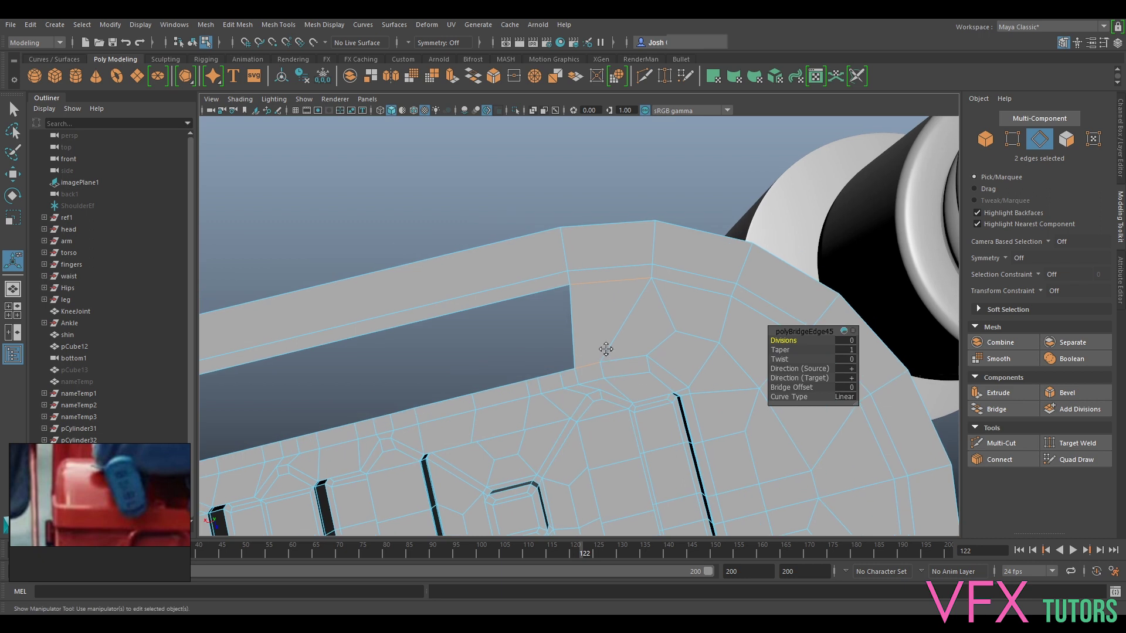
Delete the small plate border face near the gap's corner and target weld the loose outer vertices to the corner vertex.
scroll(613, 370, up, 3)
ctrl+right_drag(628, 289, 576, 292)
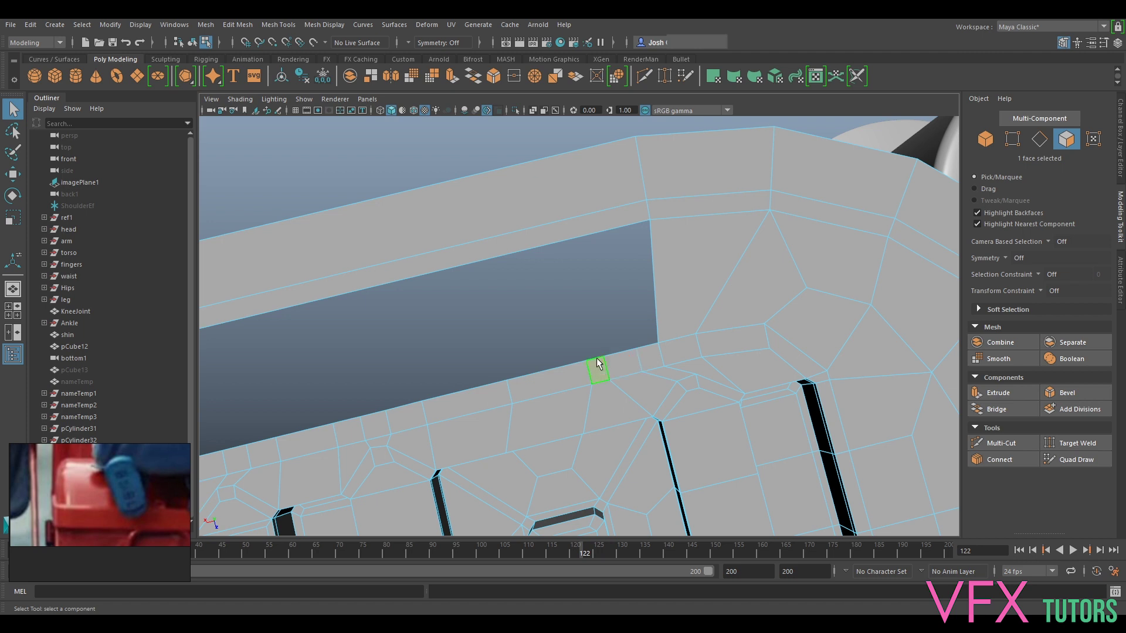
alt+drag(649, 356, 610, 353)
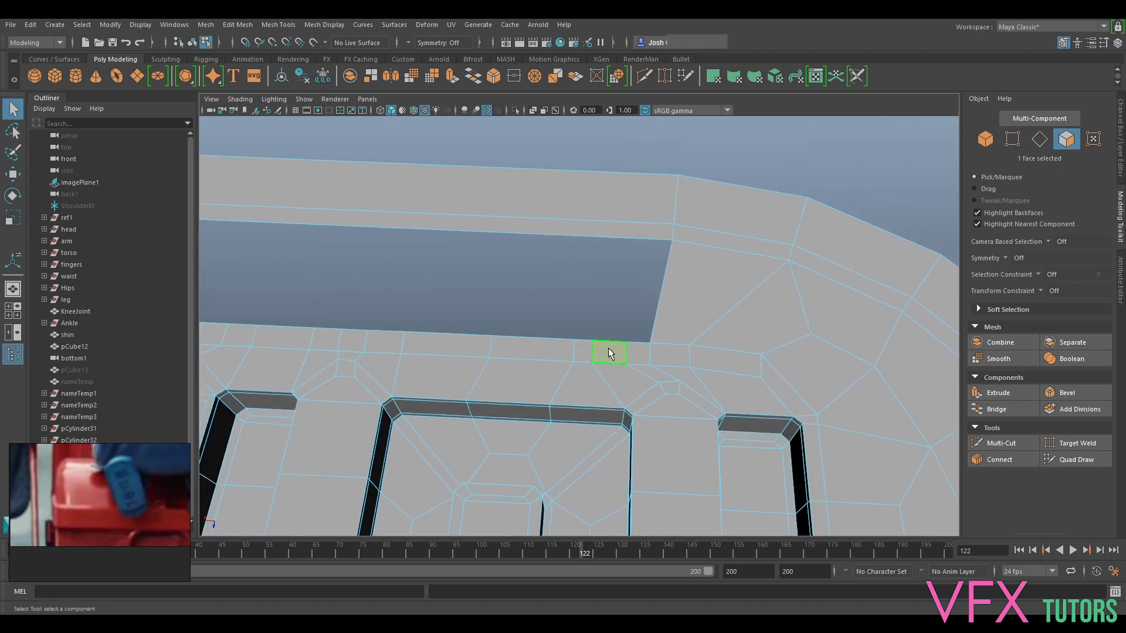
key(Delete)
right_drag(631, 339, 584, 271)
key(F9)
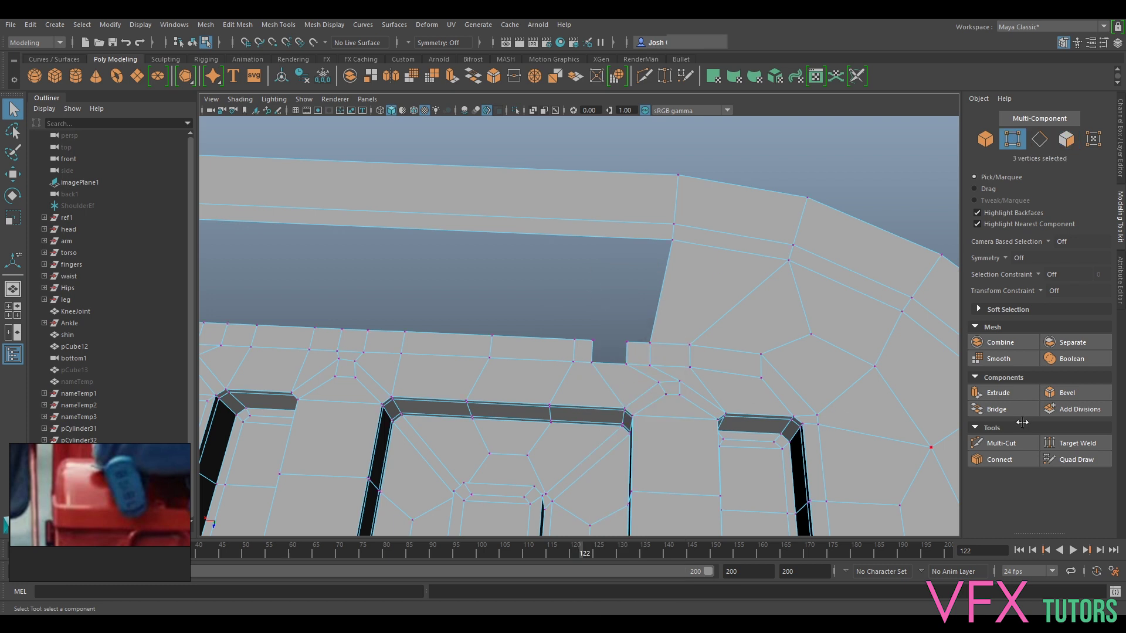
click(1077, 444)
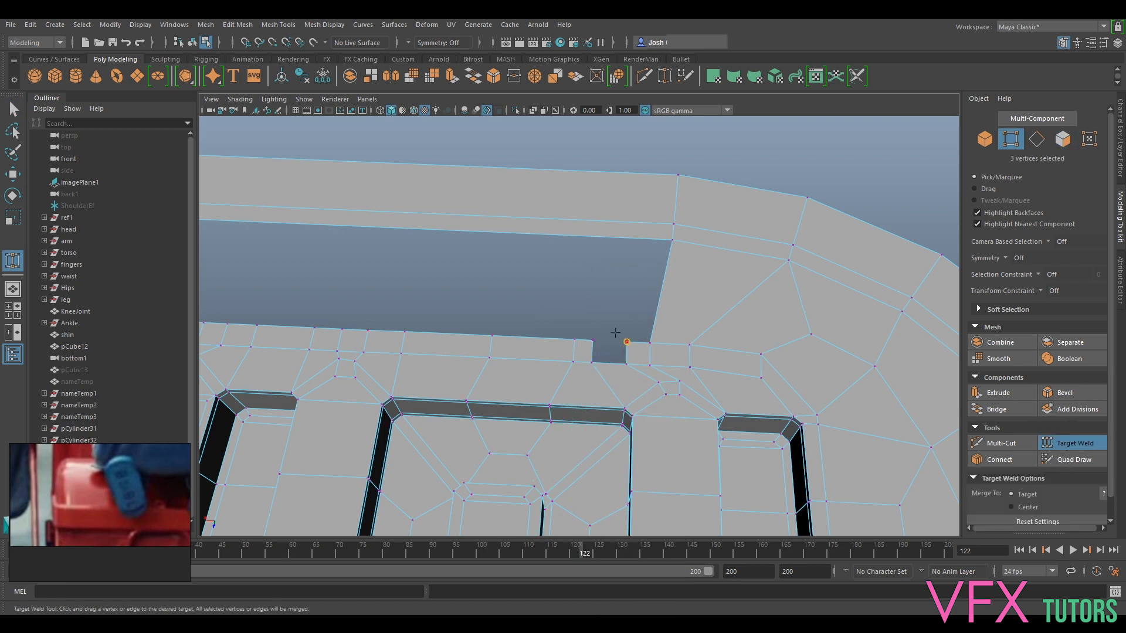
drag(593, 353, 653, 341)
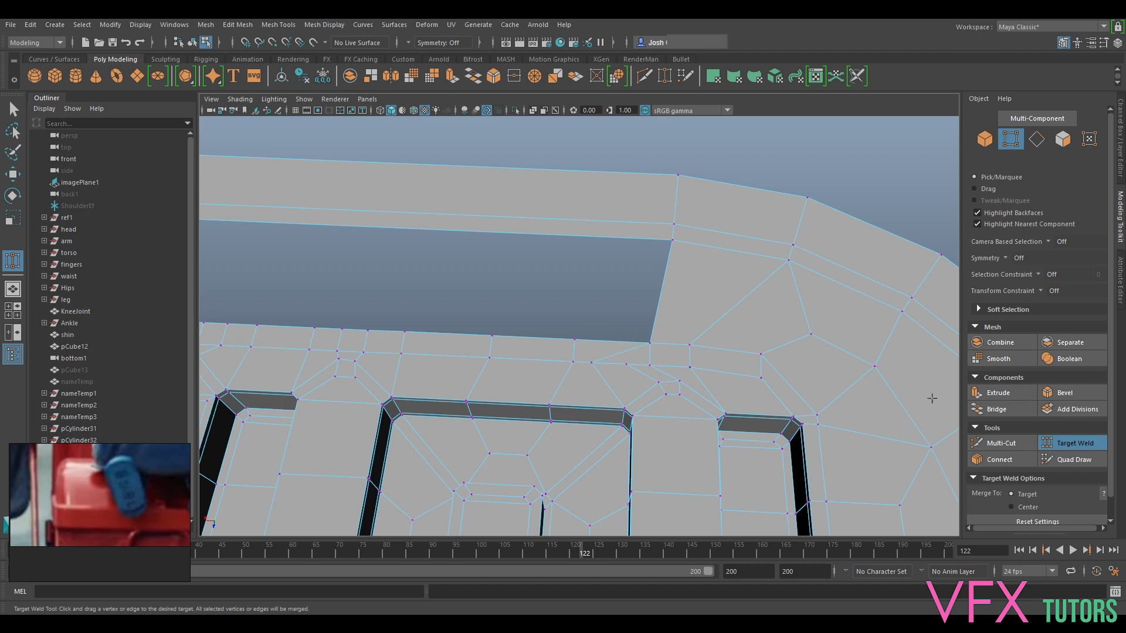
click(1074, 444)
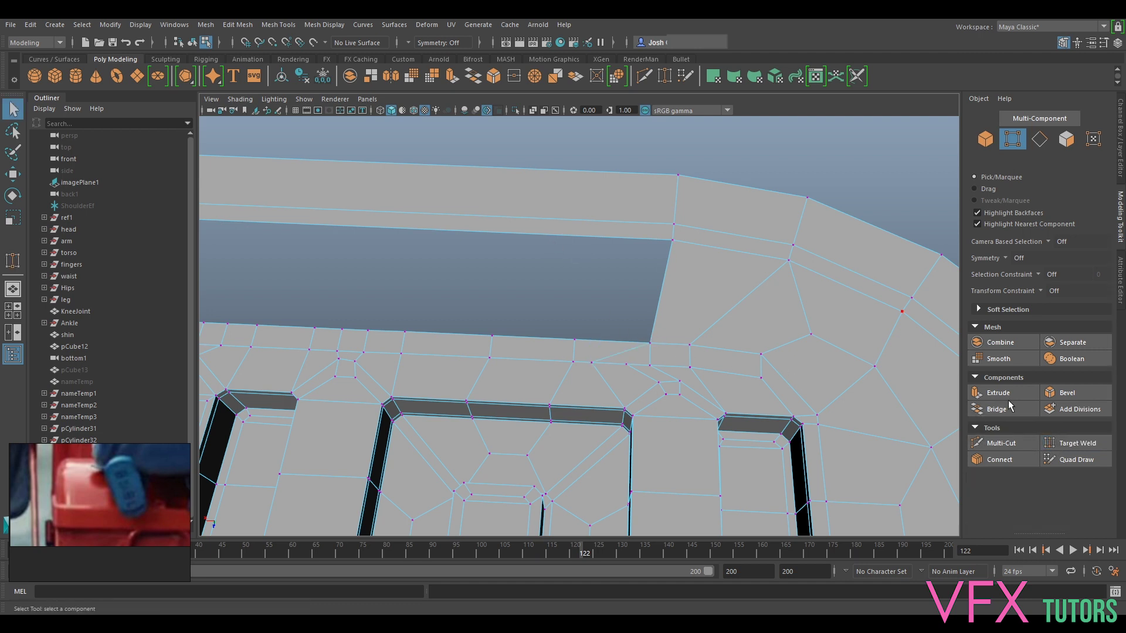
Cut an edge across the ring beside the opening's corner and bridge the new inner ring edge to the facing plate edge.
click(1000, 444)
key(Return)
key(q)
right_drag(632, 235, 629, 208)
shift+click(628, 239)
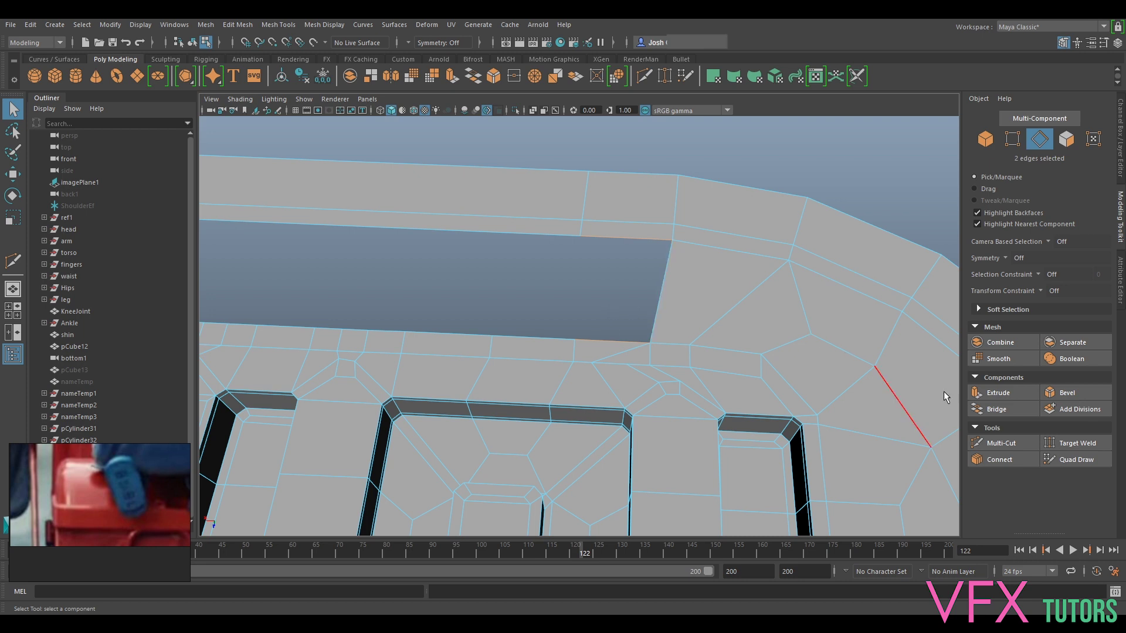
click(1015, 409)
Relax the faces around the newly bridged corner with a smaller sculpting brush to even out their spacing.
alt+drag(638, 265, 695, 282)
right_drag(695, 281, 692, 283)
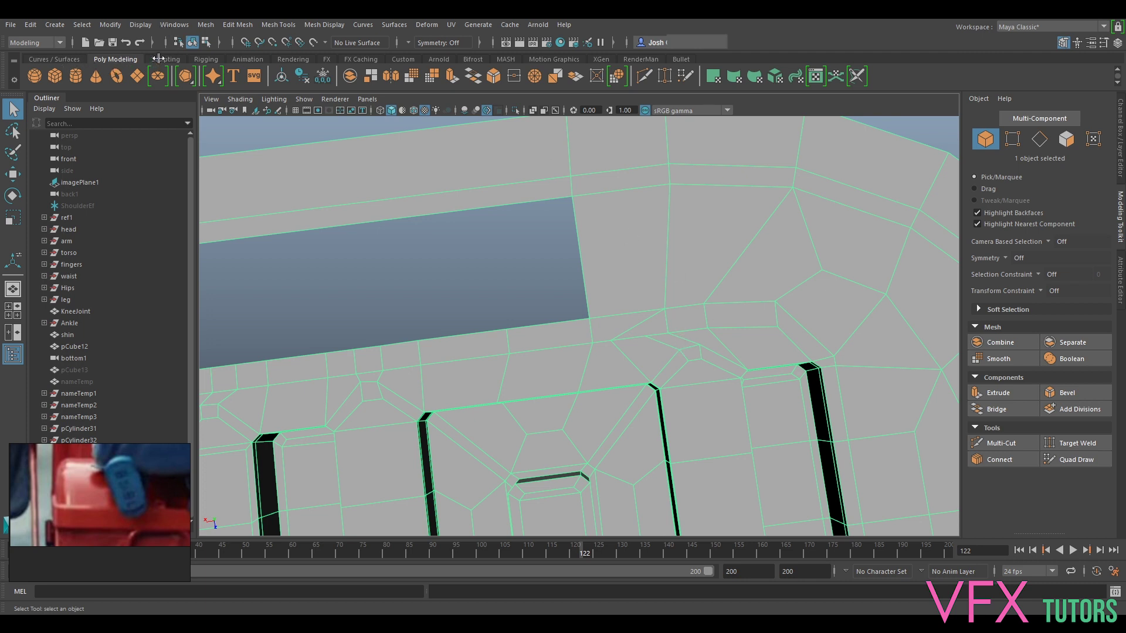
click(159, 59)
click(95, 78)
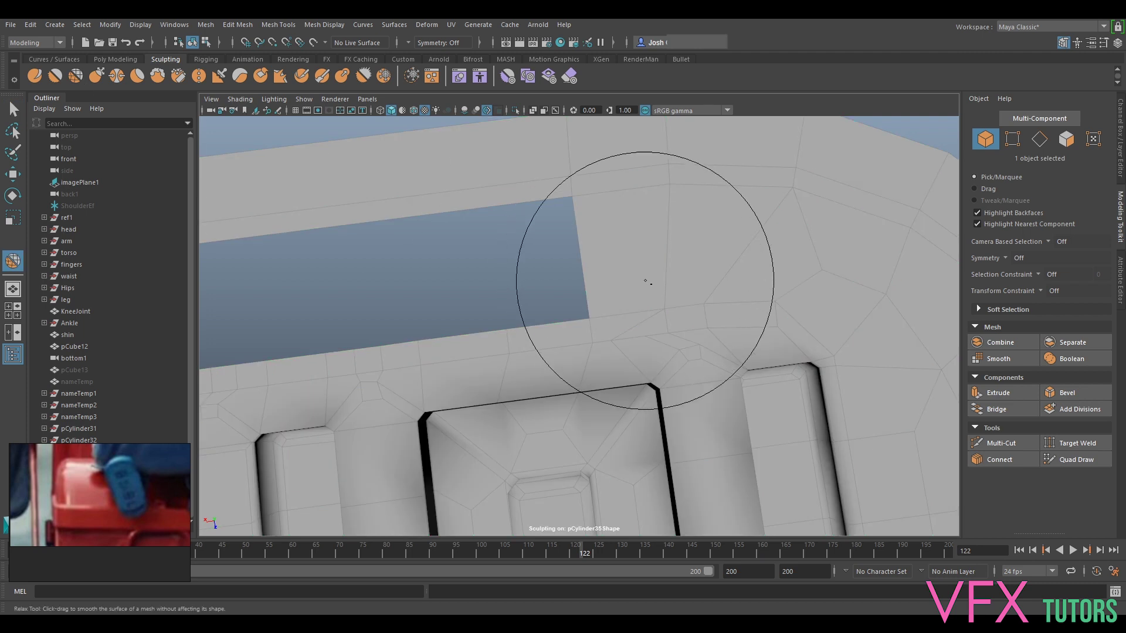
key(b)
drag(691, 293, 588, 346)
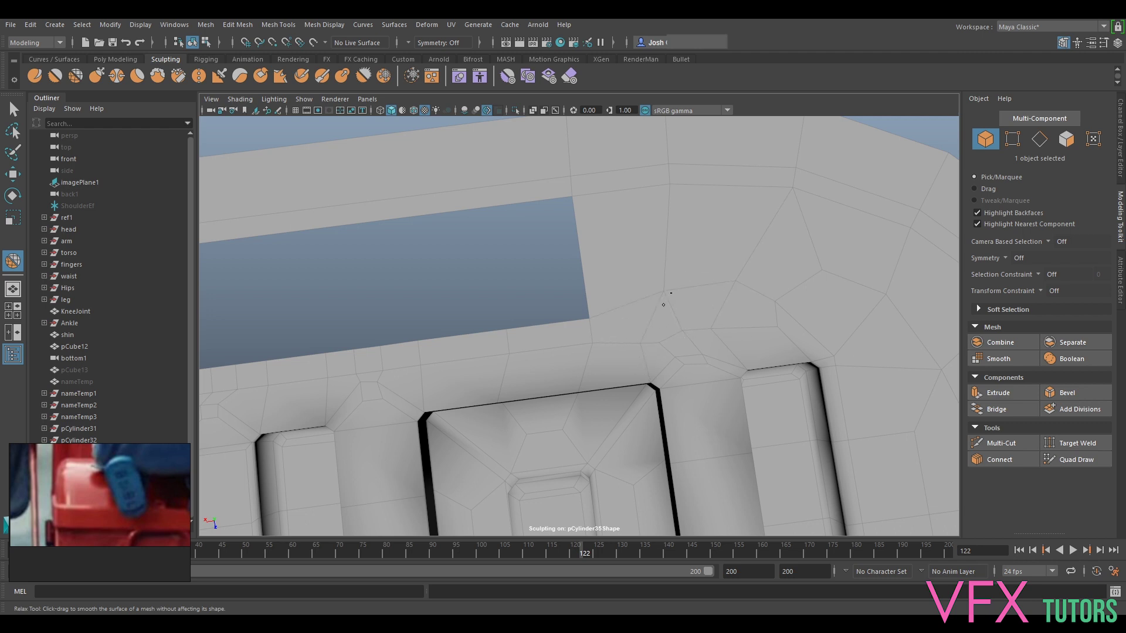
mouse_move(662, 325)
alt+mouse_down()
mouse_move(709, 246)
mouse_move(694, 244)
mouse_move(677, 312)
alt+mouse_up()
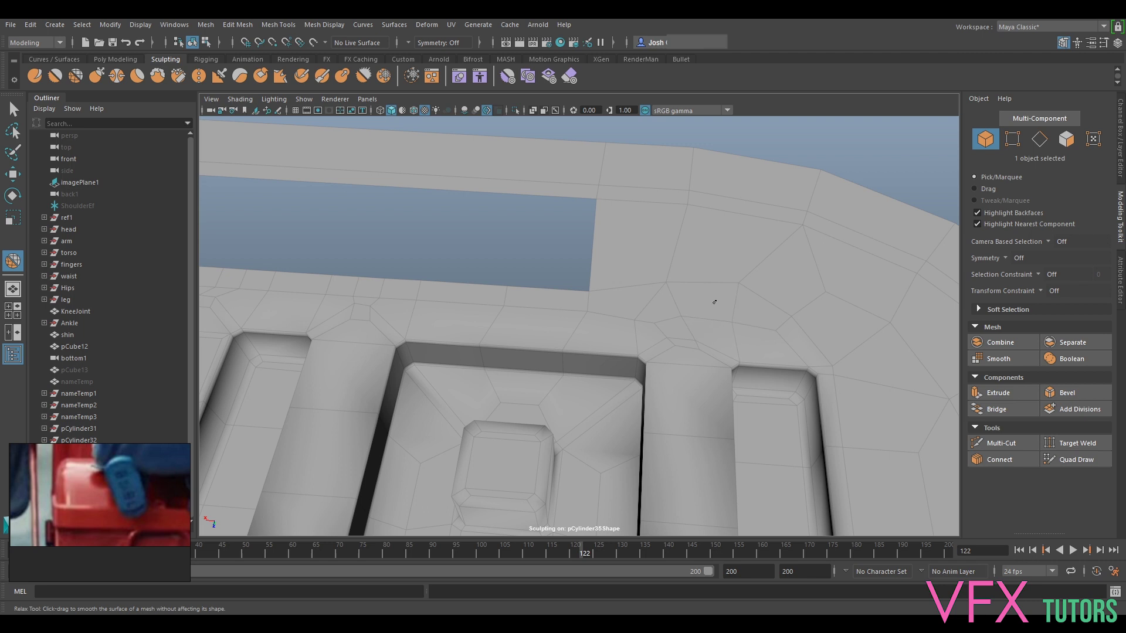
mouse_move(743, 279)
alt+mouse_down()
mouse_move(741, 304)
mouse_move(598, 287)
alt+mouse_up()
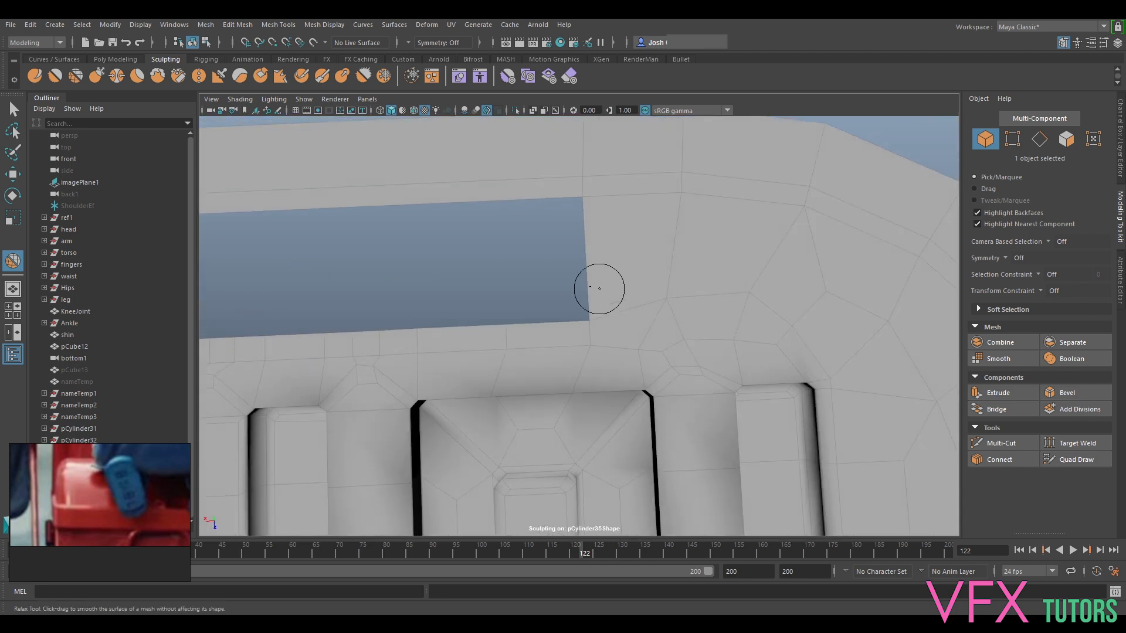
click(14, 112)
Cut two more edges across the ring at the opening's end and bridge the two new inner edges to the plate border.
scroll(596, 351, down, 5)
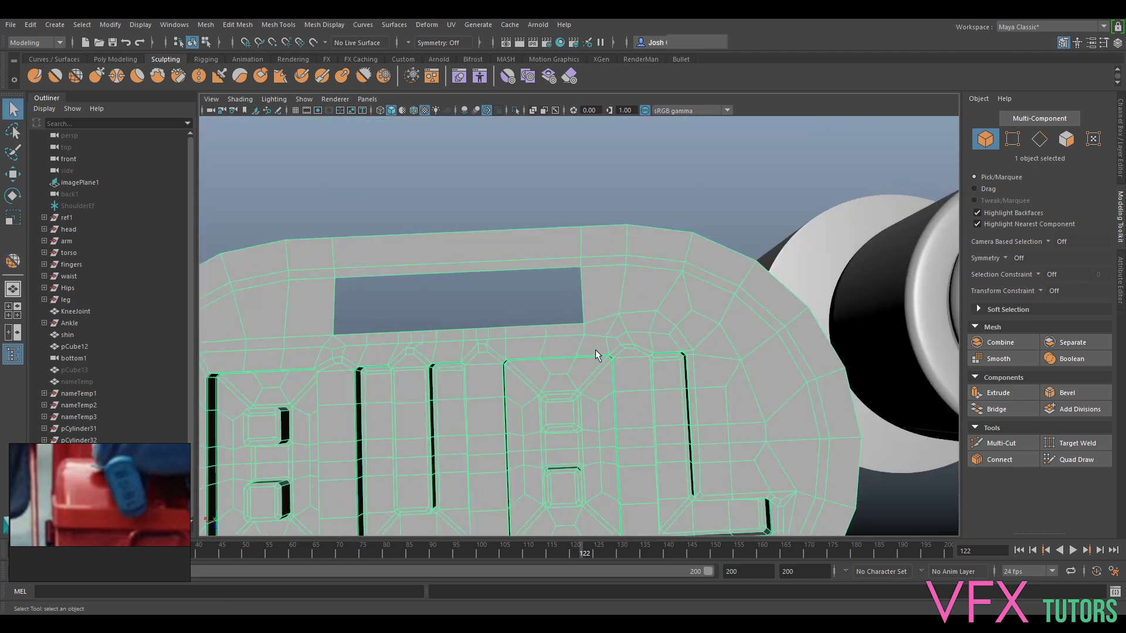
alt+middle_drag(596, 350, 671, 355)
scroll(723, 354, up, 4)
alt+drag(720, 355, 850, 329)
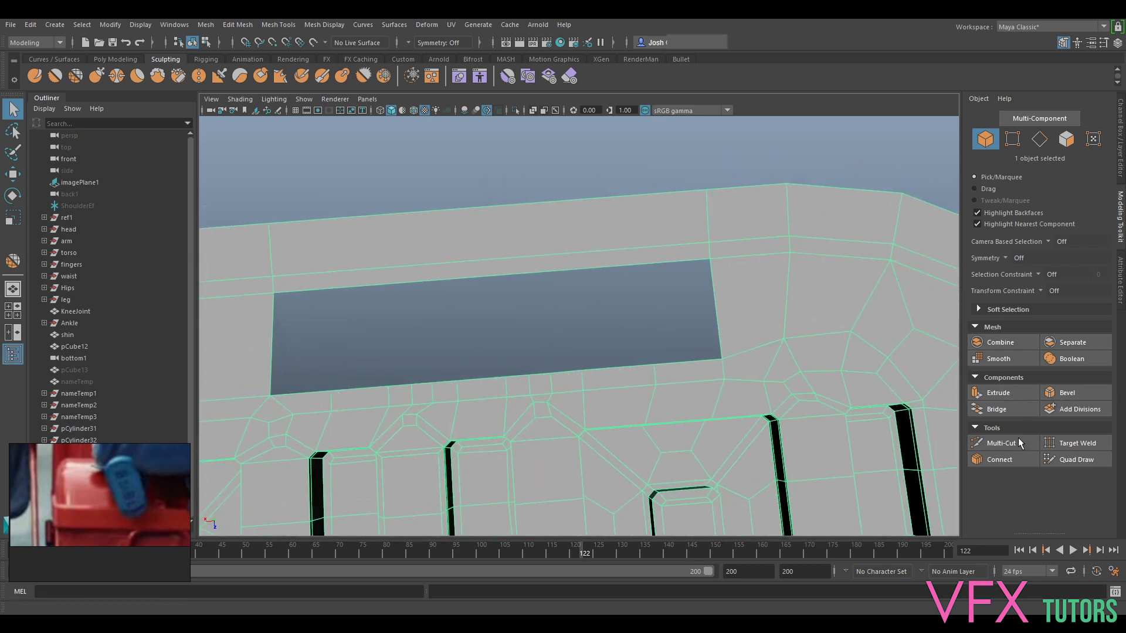
click(1001, 443)
click(637, 194)
click(647, 261)
right_click(645, 264)
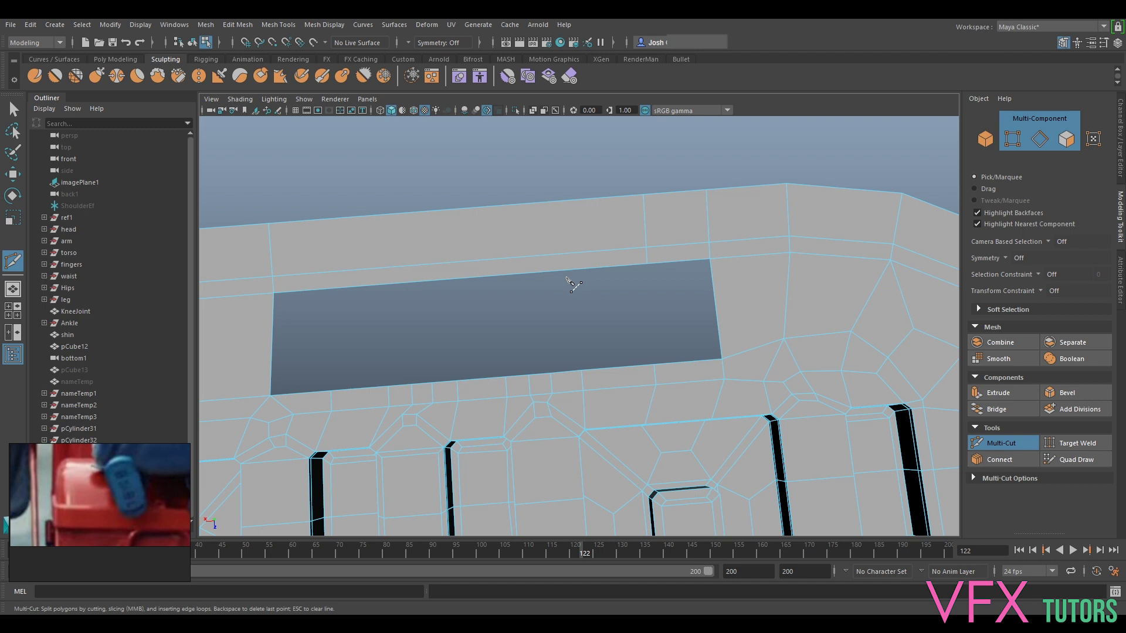
right_click(570, 269)
key(q)
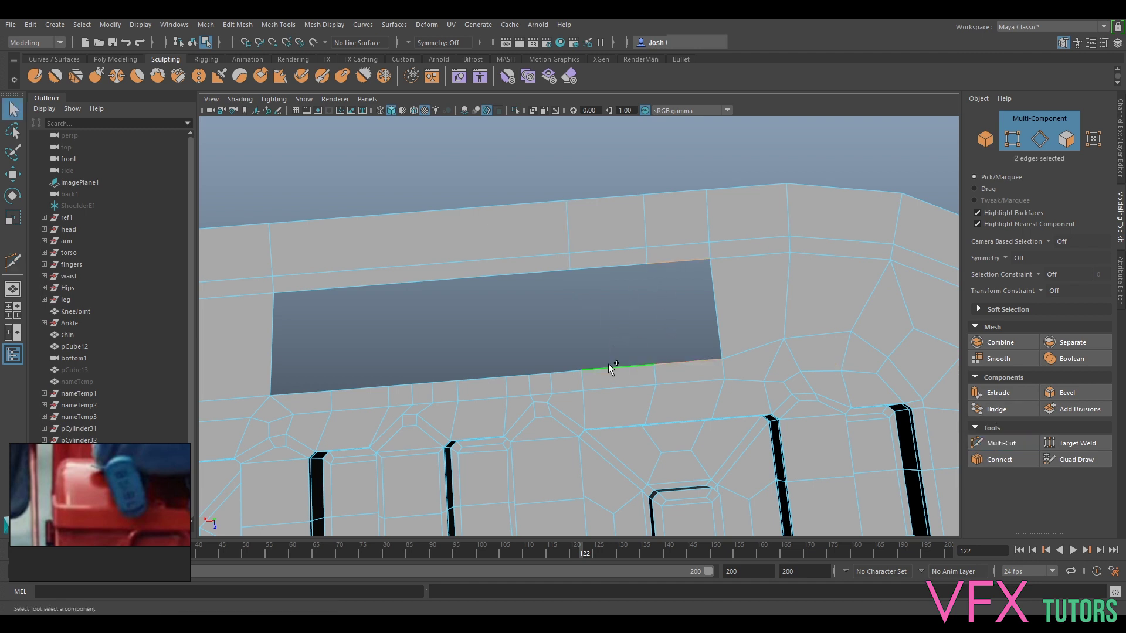
click(997, 409)
On the opposite long side, cut three edges across the ring and bridge the three new inner edges to the plate border.
alt+drag(641, 327, 606, 382)
right_drag(605, 288, 604, 324)
alt+drag(600, 328, 674, 331)
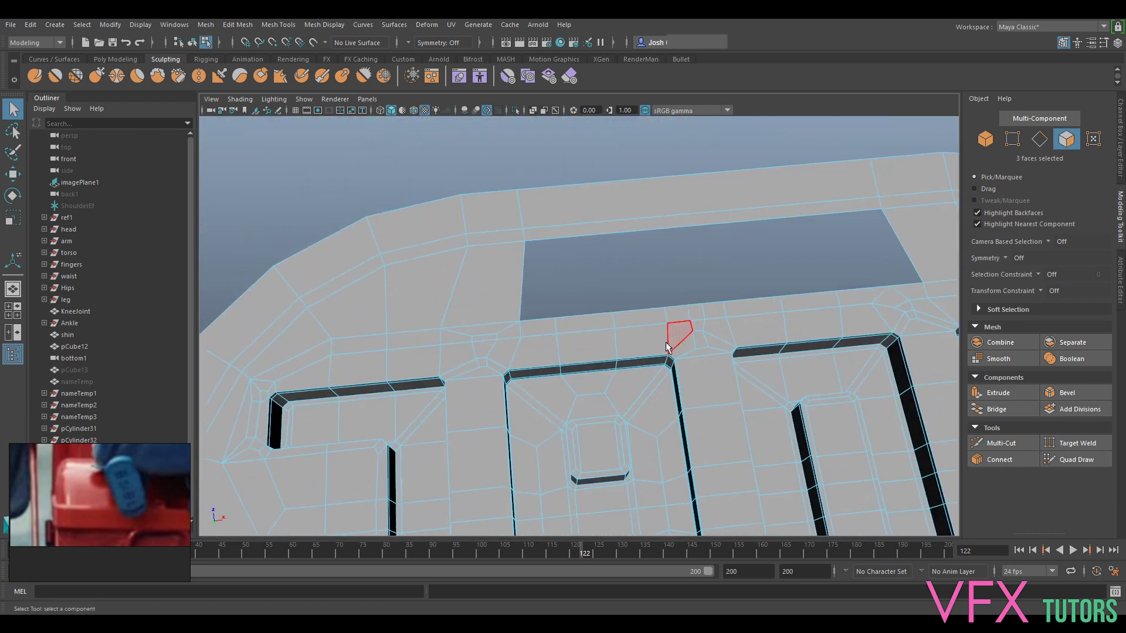
click(1000, 443)
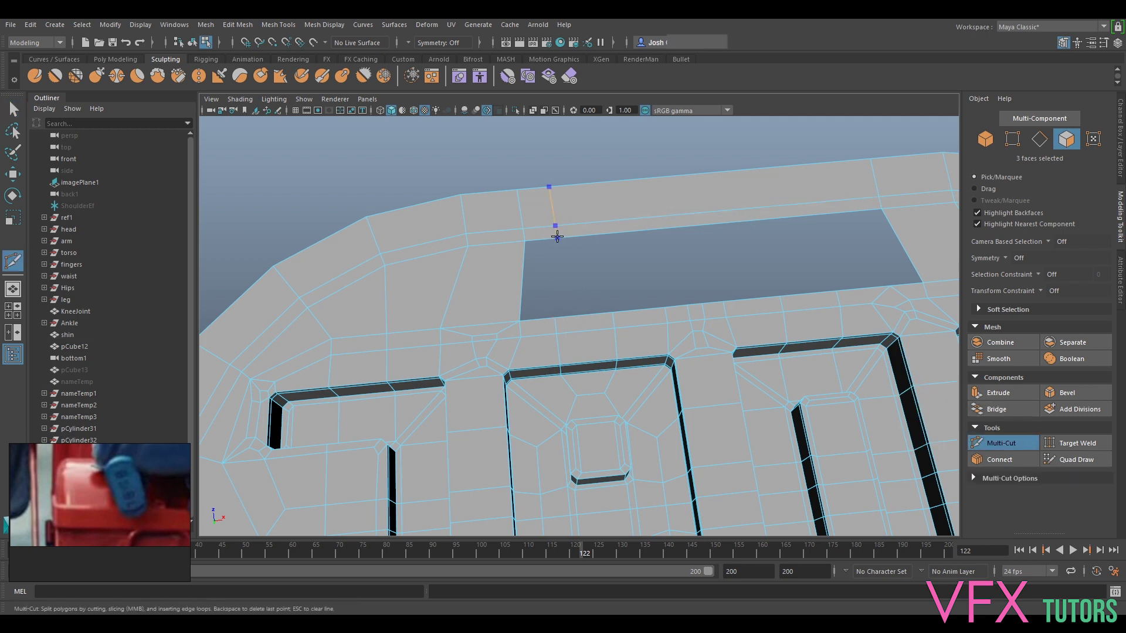
key(Return)
alt+drag(656, 227, 545, 269)
click(1000, 444)
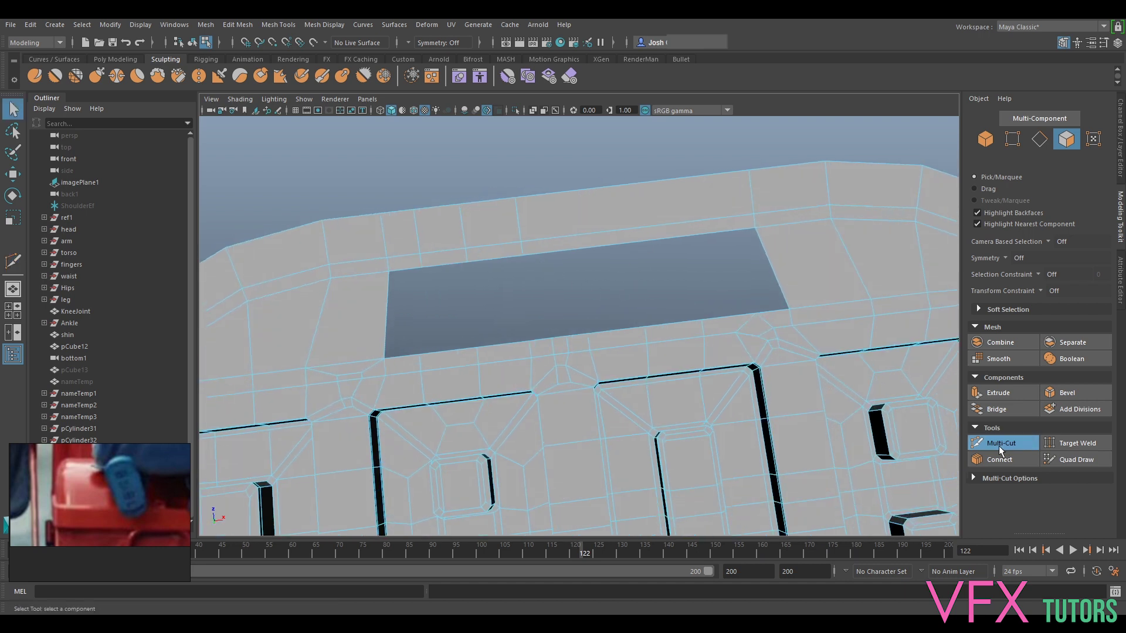
right_drag(410, 287, 405, 261)
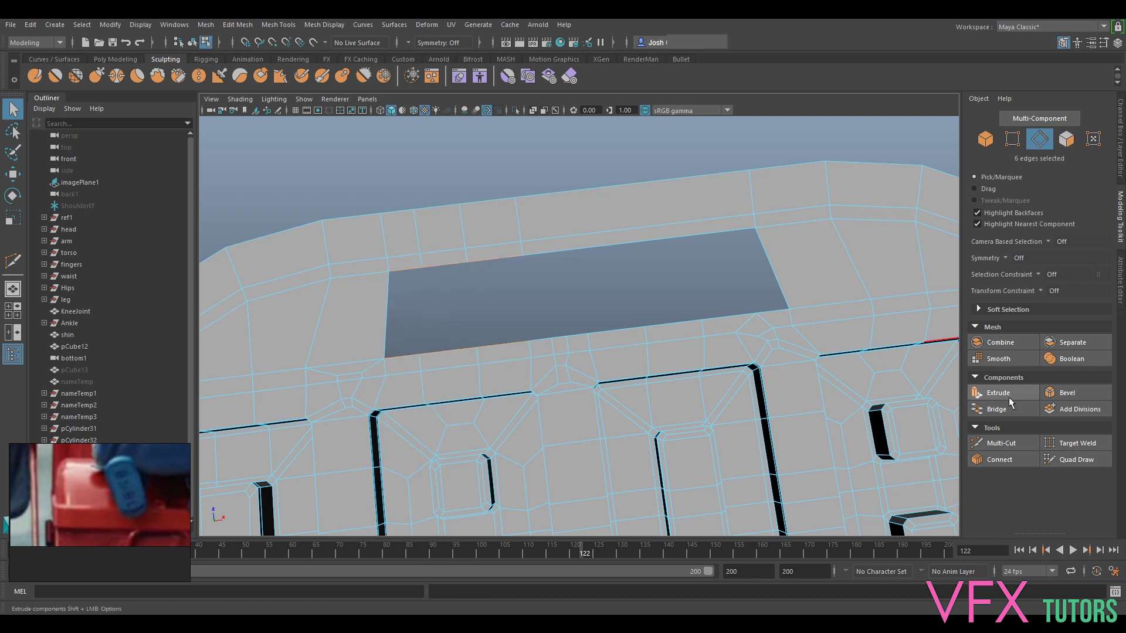
click(999, 409)
Delete the small plate border face beside the shortened opening and target weld the loose vertices to close the notch.
alt+drag(621, 322, 593, 340)
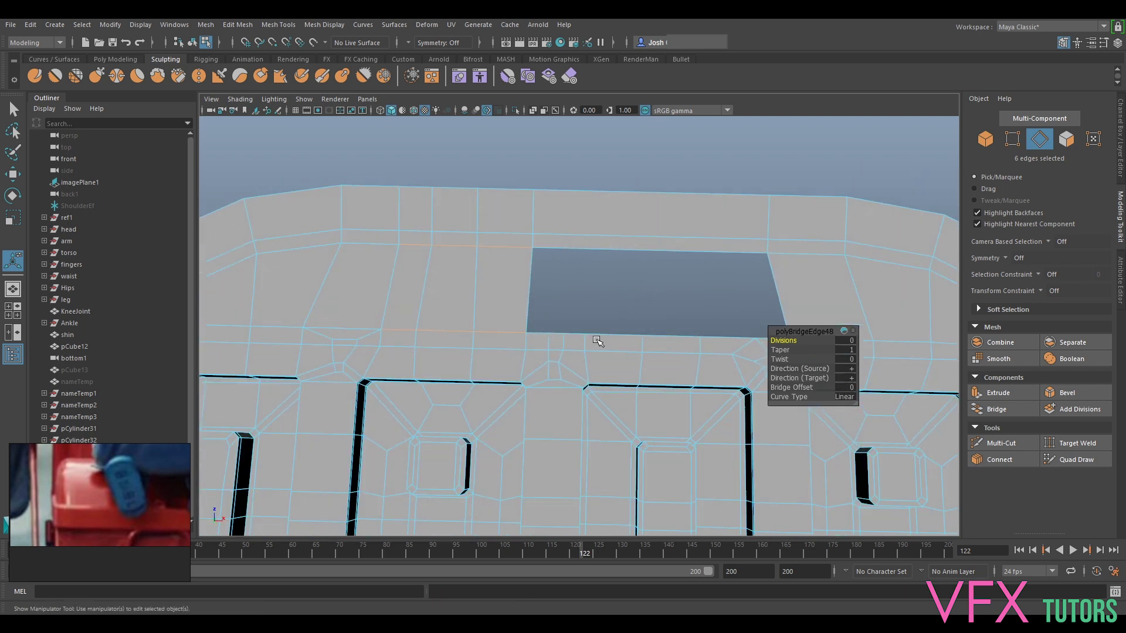
scroll(591, 340, up, 3)
alt+middle_drag(582, 364, 564, 323)
alt+drag(565, 323, 518, 304)
right_drag(520, 288, 490, 282)
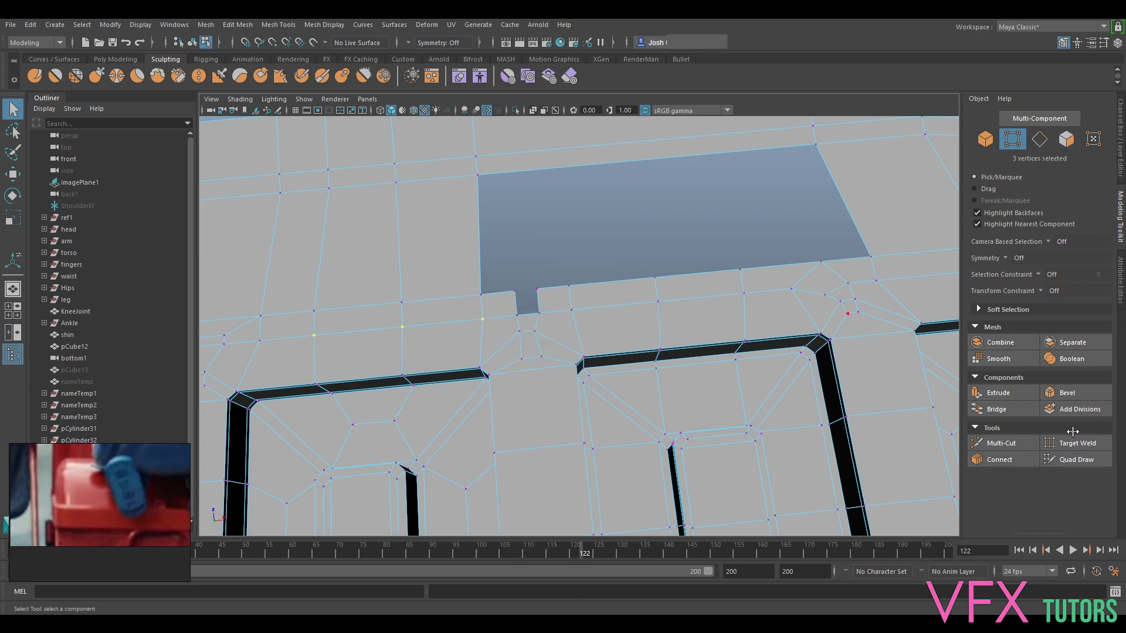
click(1076, 444)
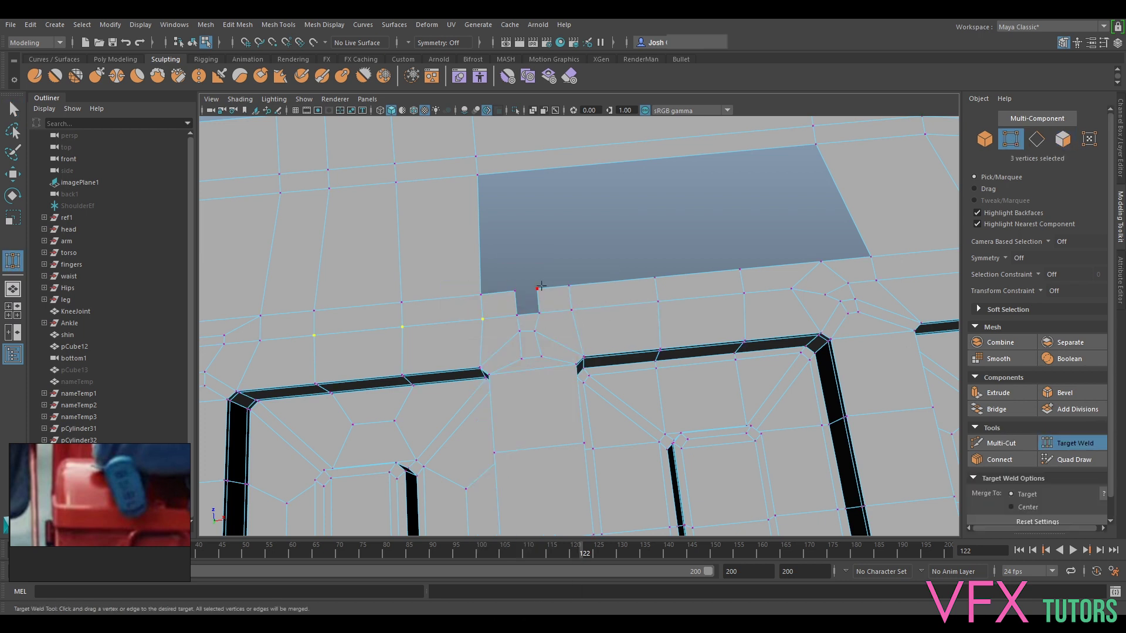
click(558, 272)
drag(504, 320, 520, 290)
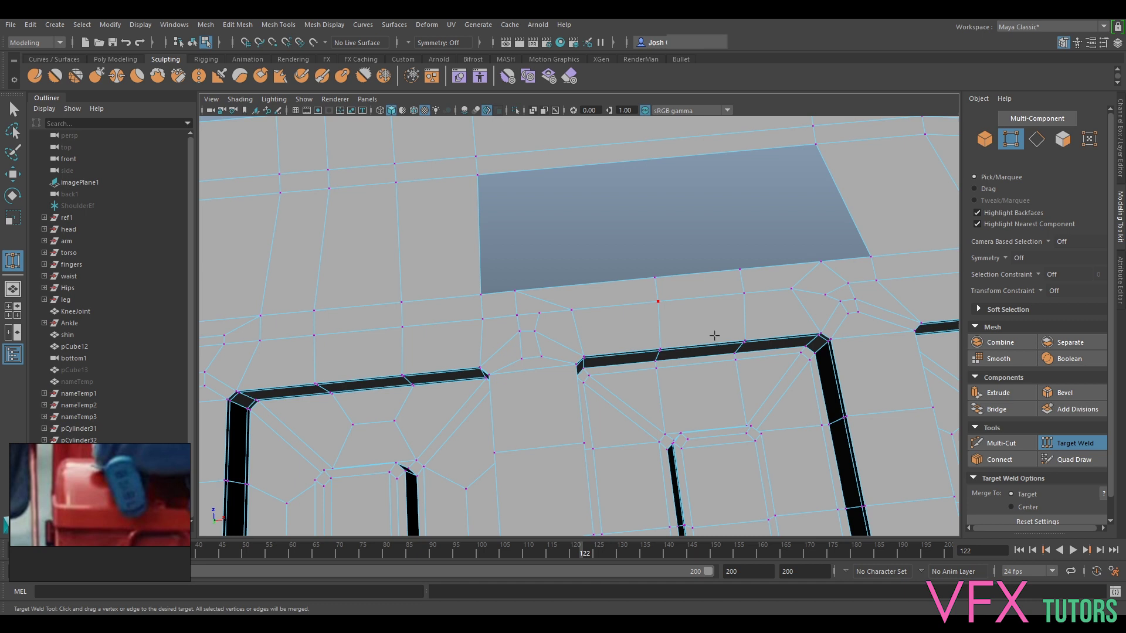
Move the welded border vertex and the vertex just inside it along the plate border to even out the surrounding faces.
key(q)
click(516, 291)
key(w)
drag(532, 290, 560, 288)
click(539, 314)
drag(540, 328, 563, 316)
Cut four edges across the ring along the rest of this opening, in line with the plate's border vertices.
alt+middle_drag(570, 280, 638, 329)
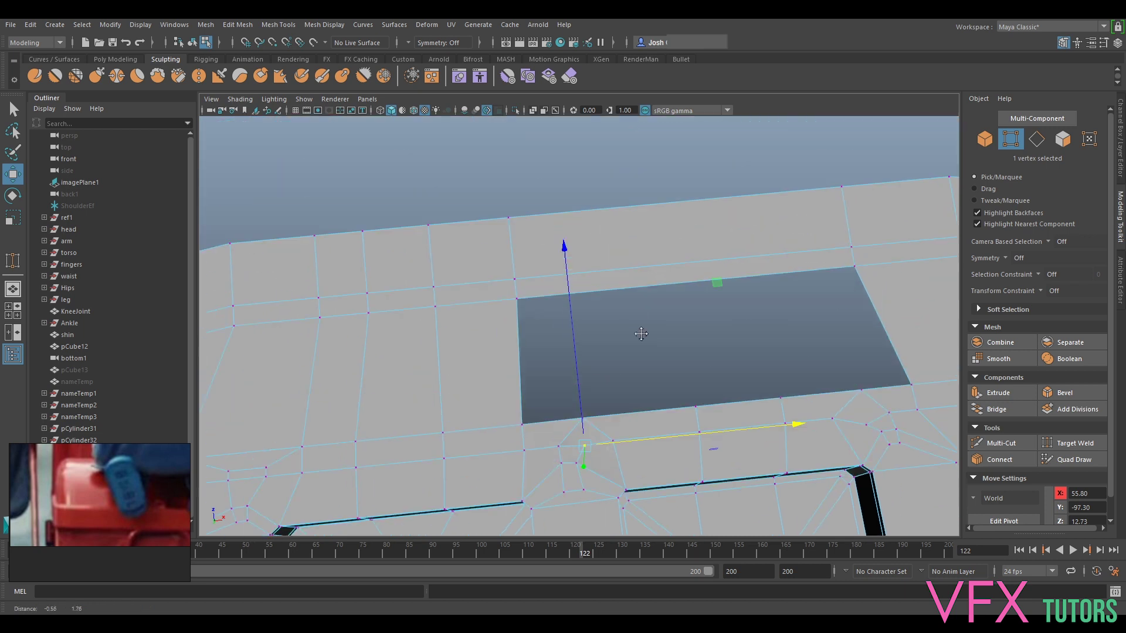
click(1002, 443)
ctrl+click(564, 296)
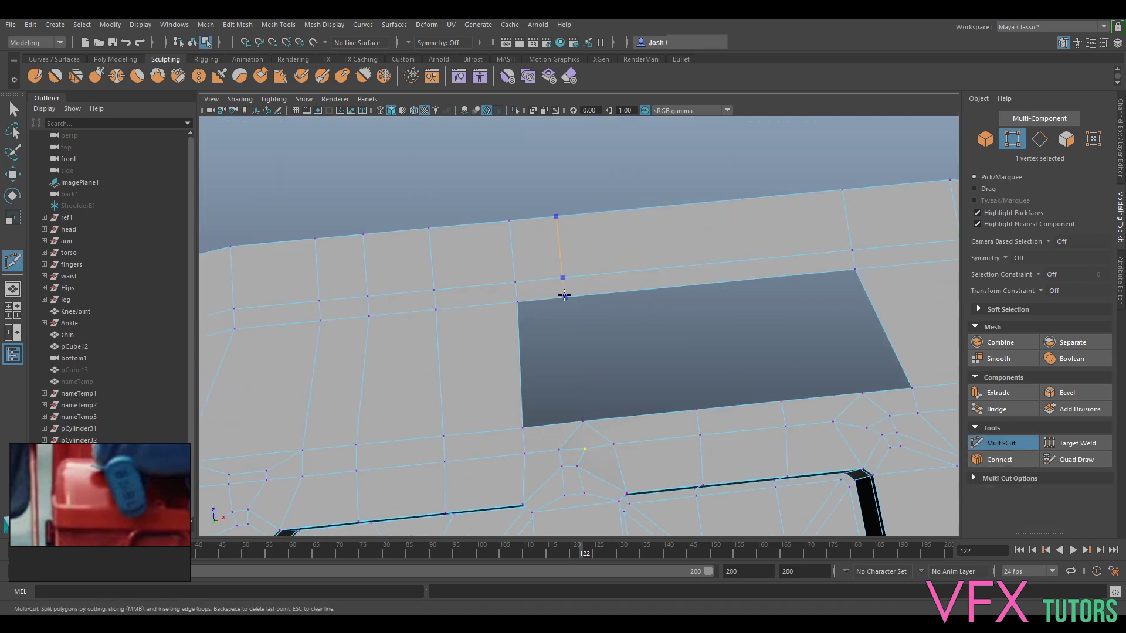
ctrl+click(574, 297)
key(q)
Bridge the five remaining inner ring edges to the facing plate border edges to close the opening.
right_drag(583, 287, 539, 294)
shift+click(541, 420)
shift+click(616, 327)
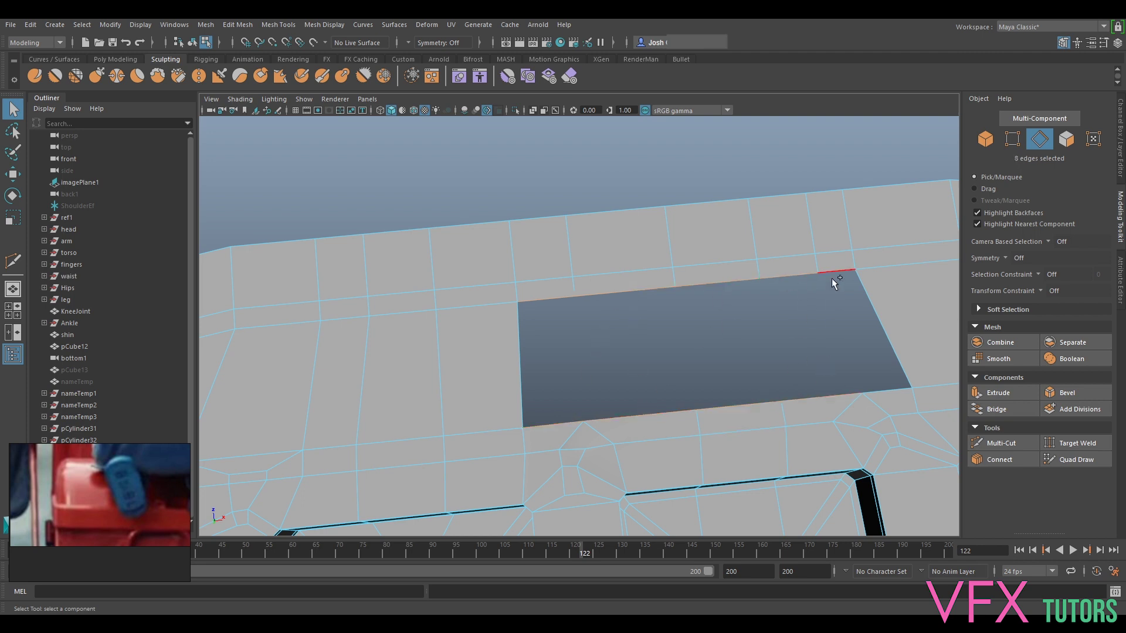
shift+click(893, 392)
click(997, 409)
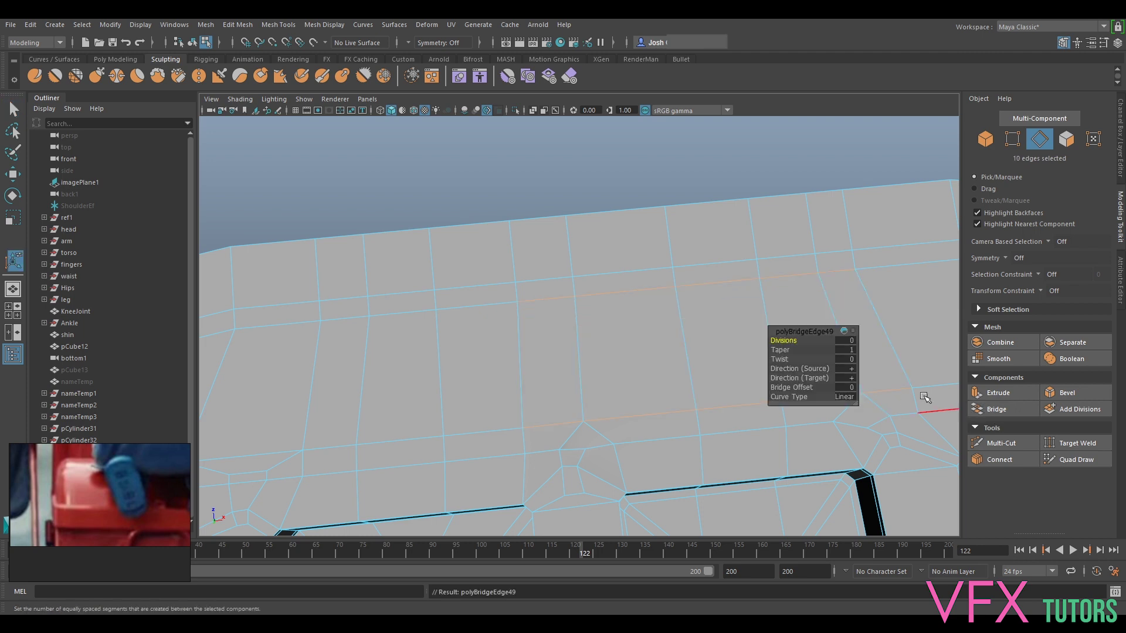
Cut eight edges across the ring along the remaining opening on the other long side, in line with the plate's border vertices.
scroll(577, 376, down, 5)
alt+drag(577, 377, 583, 311)
scroll(569, 332, up, 3)
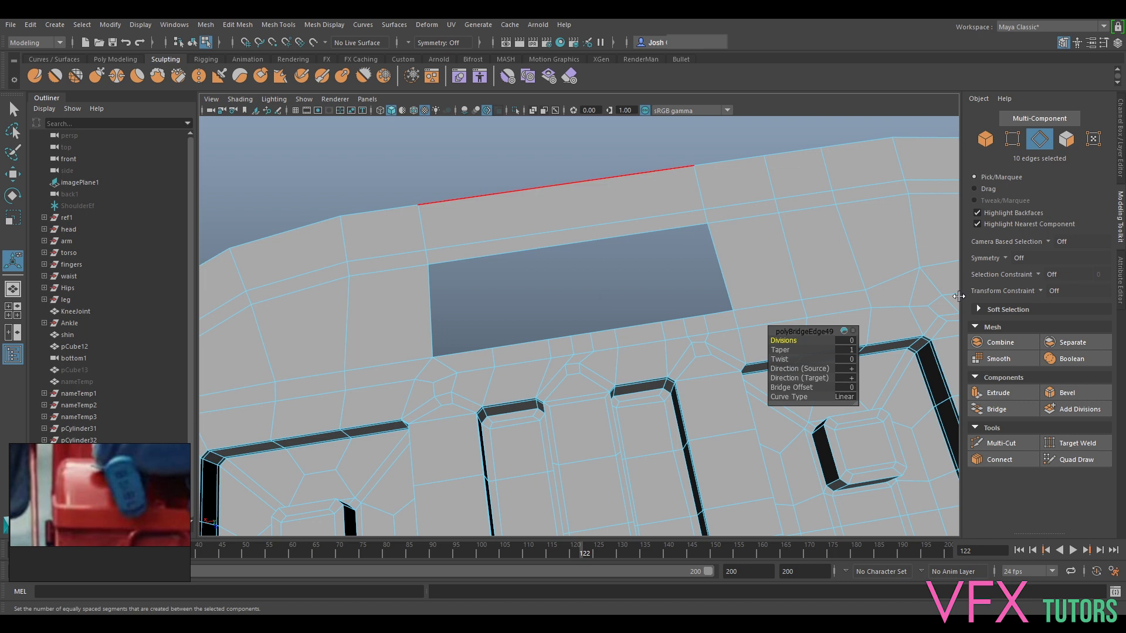
click(1001, 443)
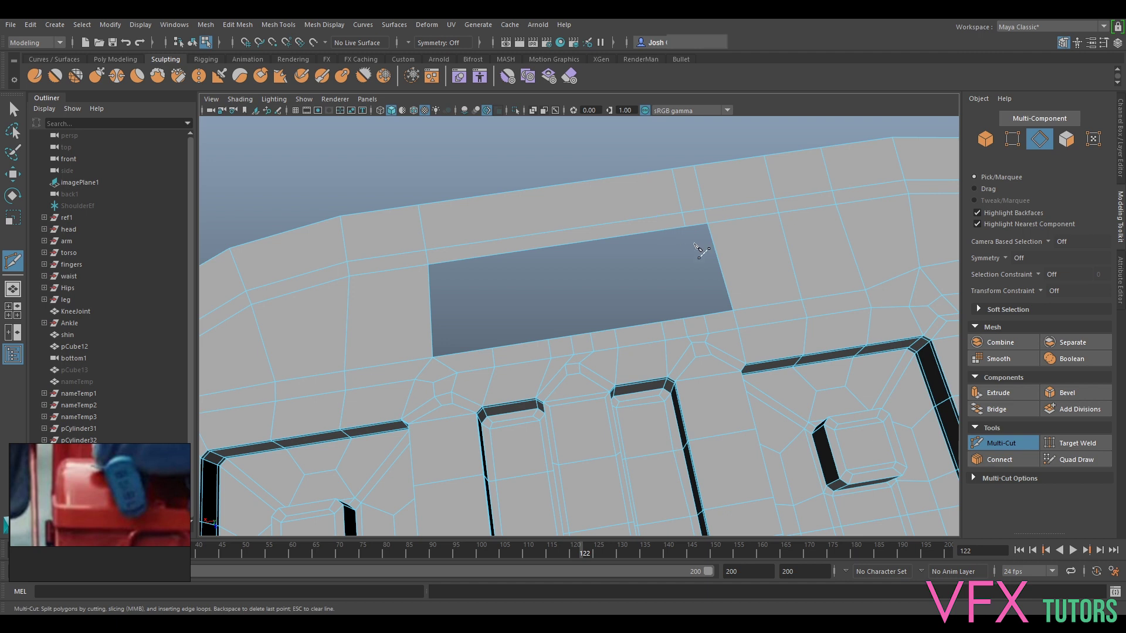
mouse_move(787, 327)
alt+mouse_down()
mouse_move(686, 188)
mouse_move(646, 244)
mouse_move(672, 261)
mouse_move(669, 242)
alt+mouse_up()
scroll(668, 242, up, 5)
alt+middle_drag(667, 237, 653, 508)
mouse_move(656, 211)
alt+middle_down()
mouse_move(649, 356)
mouse_move(663, 422)
alt+middle_up()
alt+middle_drag(650, 243, 684, 309)
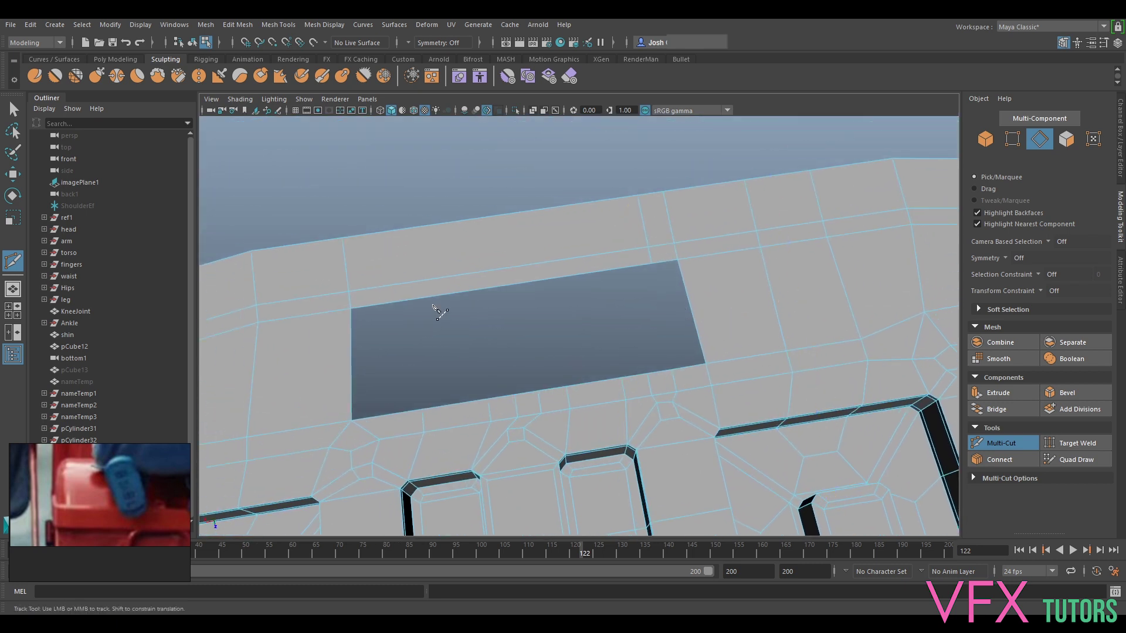
ctrl+click(414, 277)
click(1001, 444)
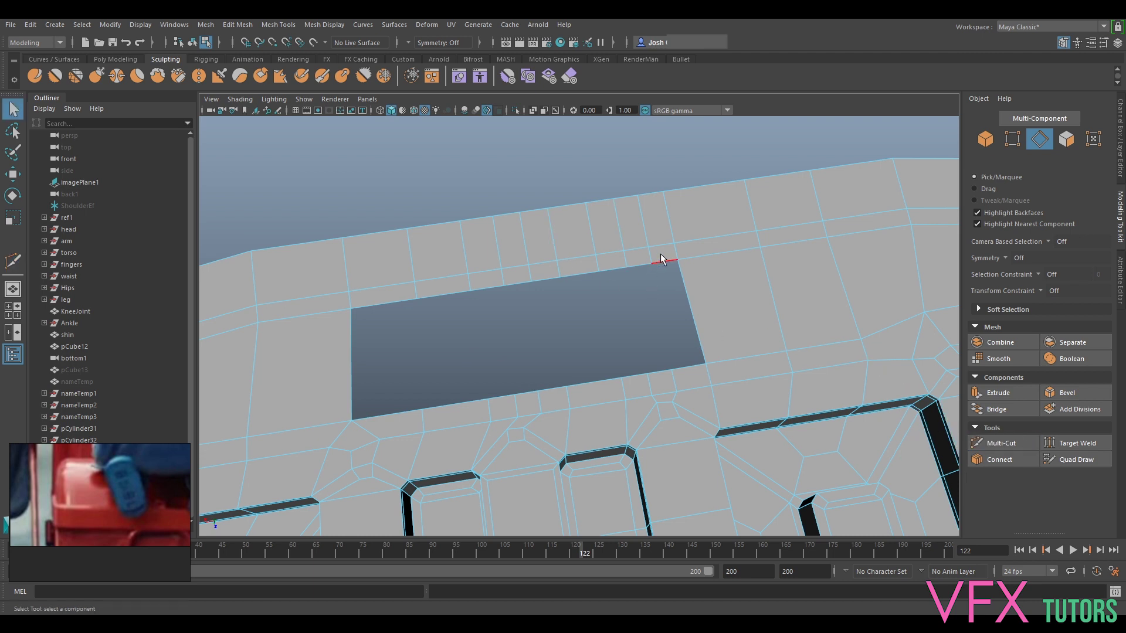
Bridge the nine inner ring edges to the facing plate border edges to close the last long-side opening.
shift+click(638, 264)
shift+click(661, 370)
shift+click(568, 280)
shift+click(596, 382)
shift+click(391, 407)
click(996, 409)
alt+drag(757, 305, 455, 430)
alt+right_drag(455, 430, 565, 393)
alt+drag(565, 393, 520, 385)
alt+middle_drag(520, 384, 718, 293)
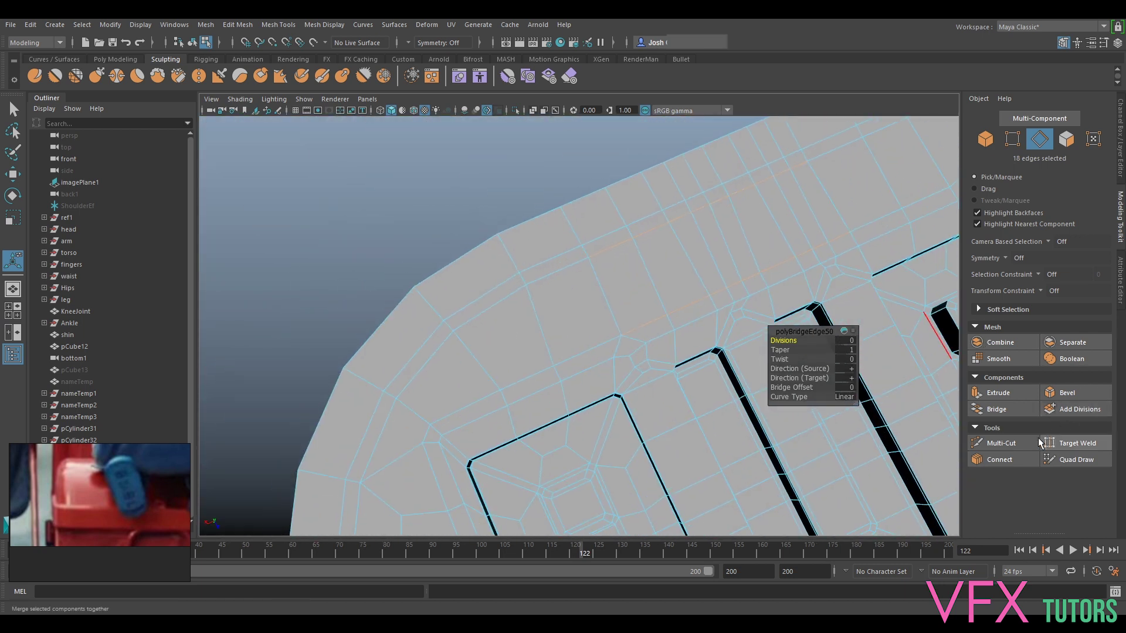
click(1001, 443)
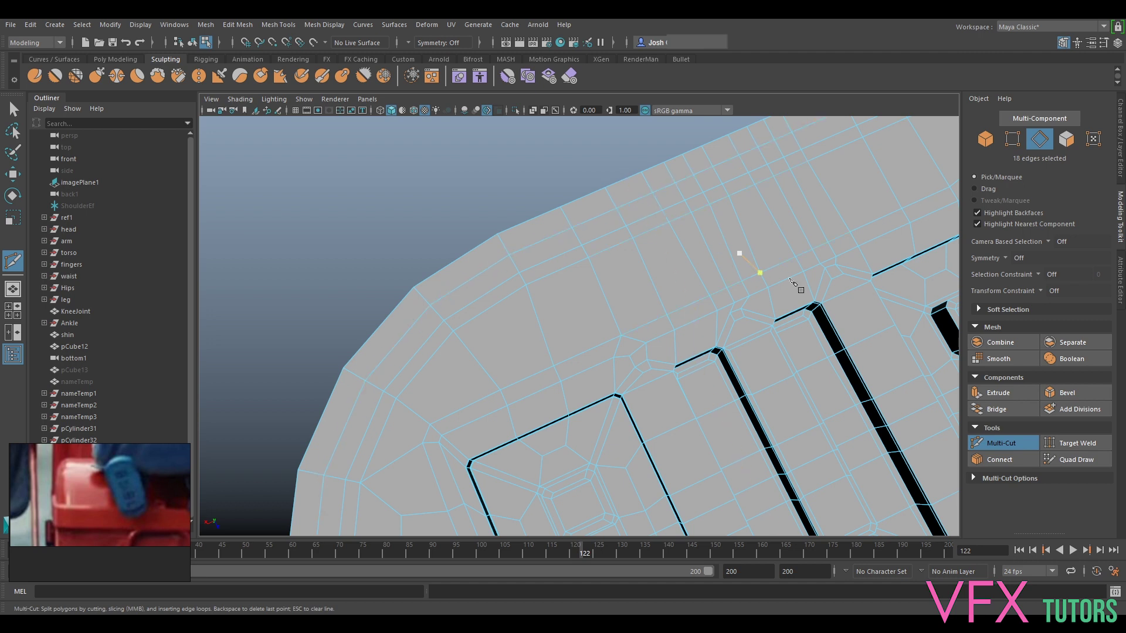
click(1006, 440)
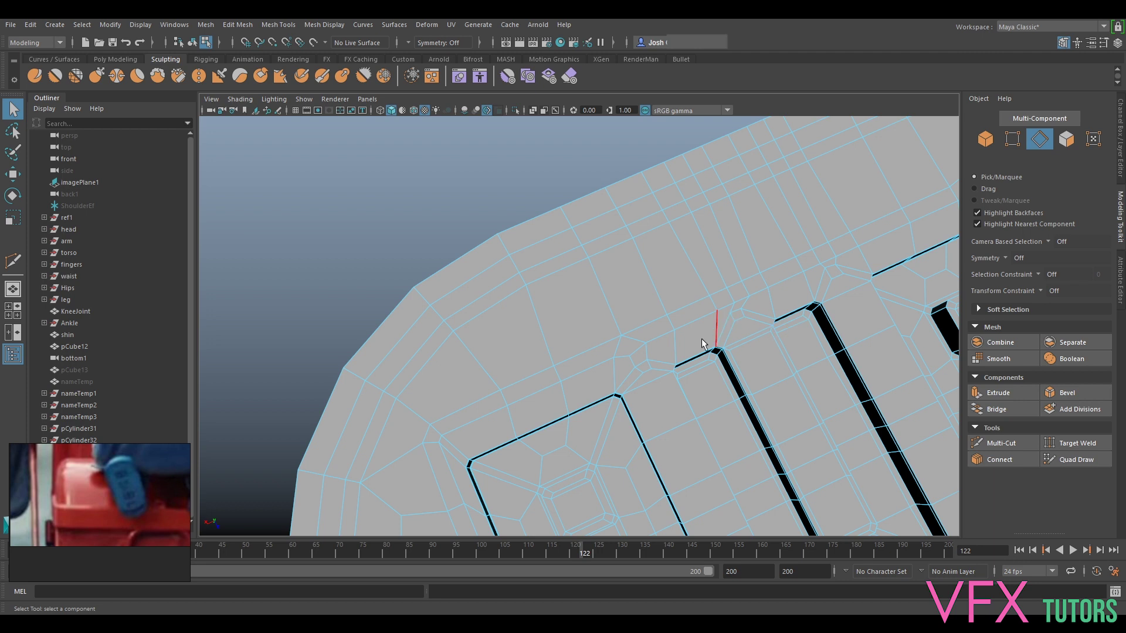
click(1001, 444)
click(667, 315)
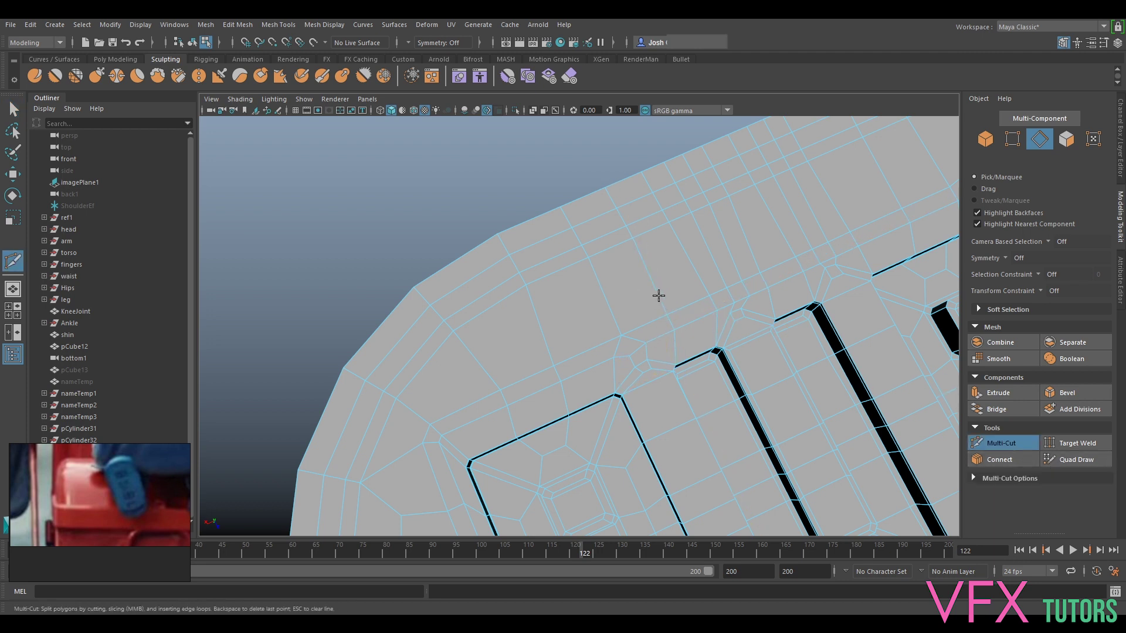
click(986, 445)
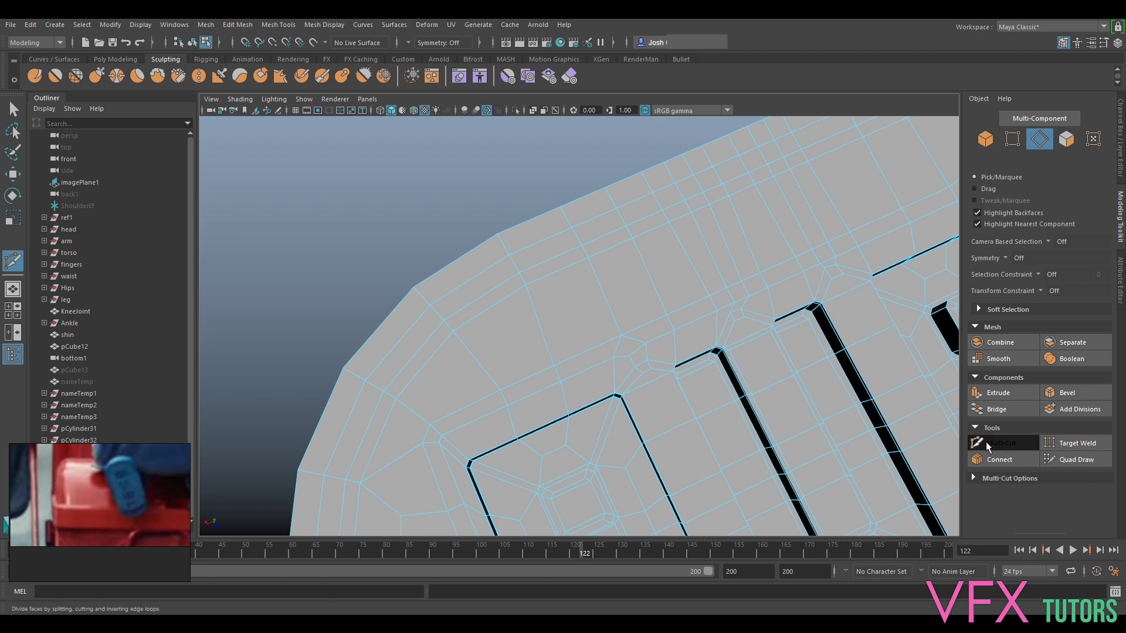
key(q)
Try to relax the densely cut bridge faces between the ring and the plate with a sculpting brush.
right_drag(597, 269, 651, 269)
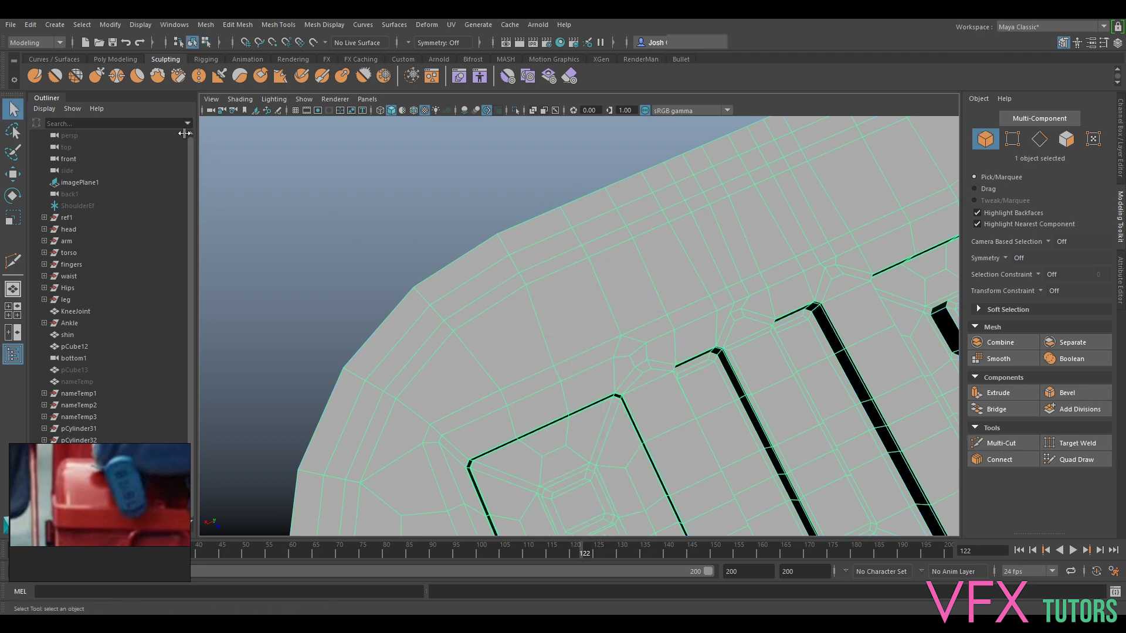
click(77, 76)
alt+middle_drag(645, 216, 608, 249)
key(b)
drag(626, 278, 650, 270)
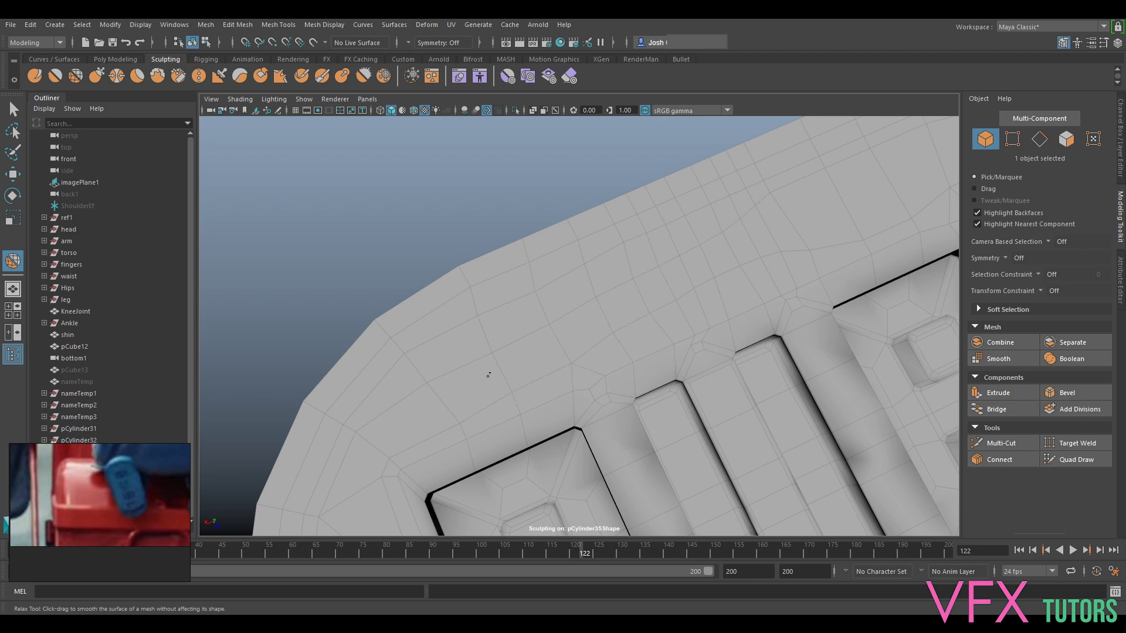
alt+drag(634, 314, 618, 231)
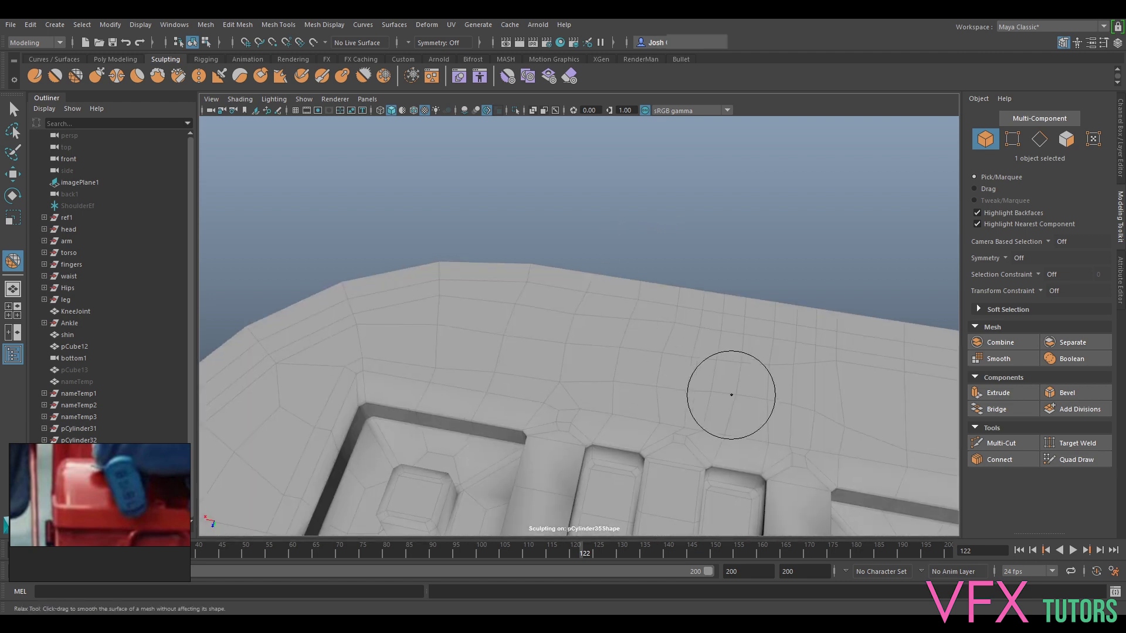
alt+drag(724, 395, 724, 282)
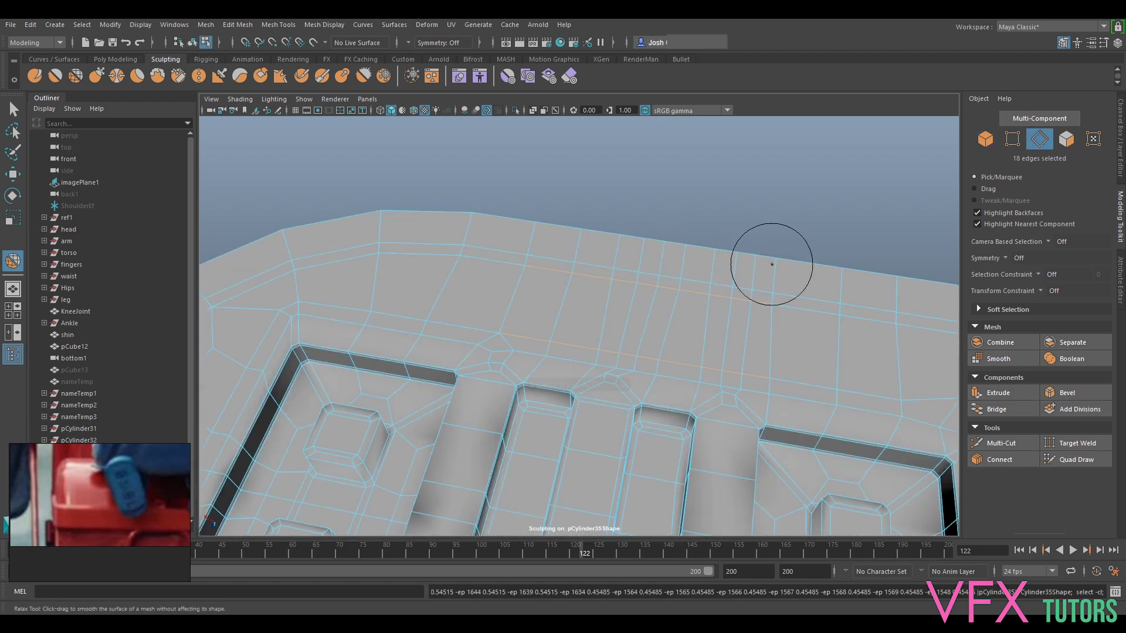
Undo back past the last long-side bridge and redo it to restore the bridged faces.
key(ctrl+z)
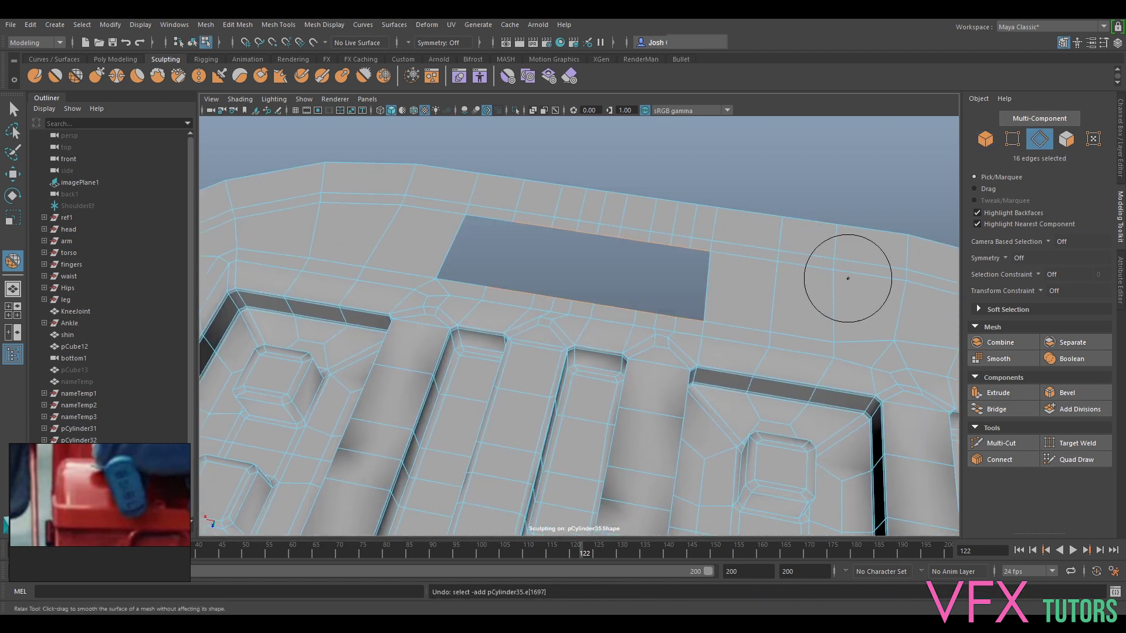
click(30, 25)
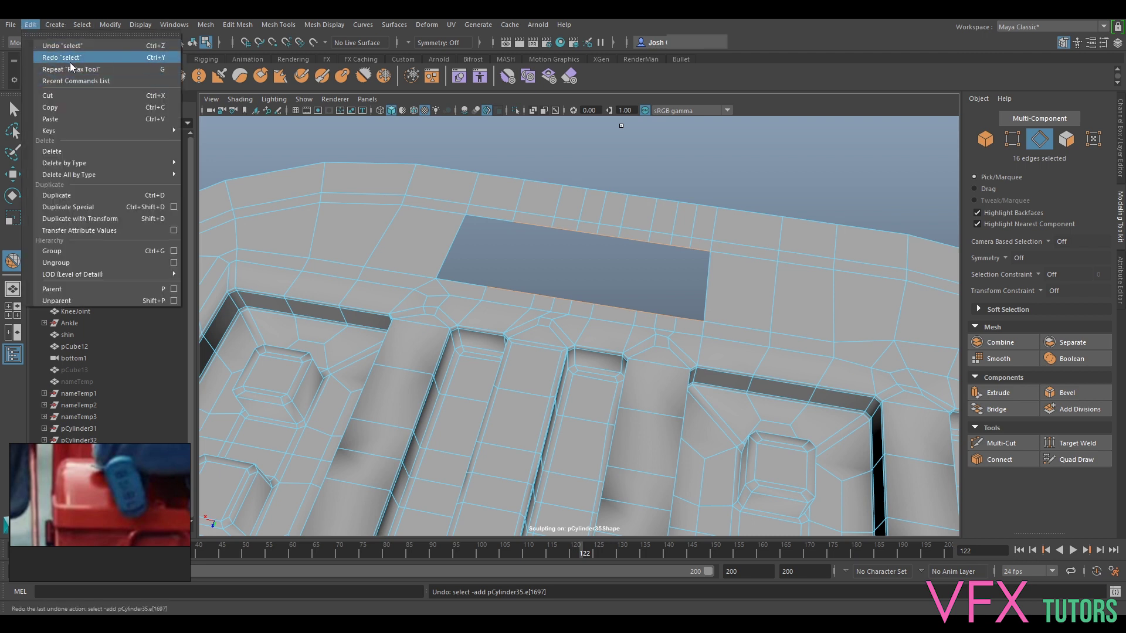
click(106, 57)
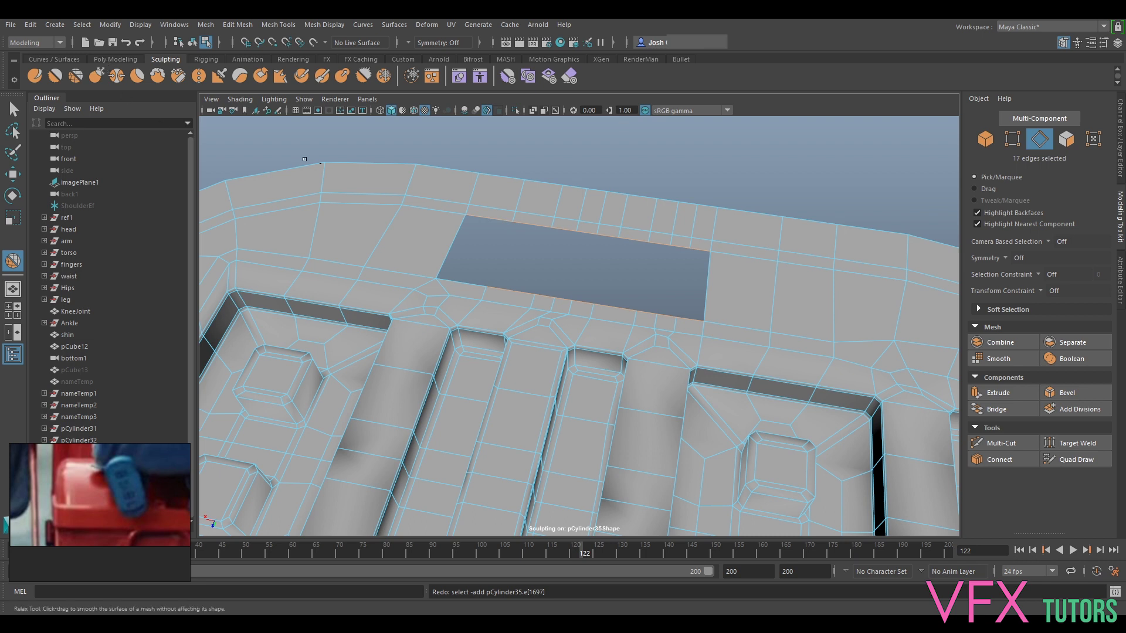
drag(423, 226, 734, 277)
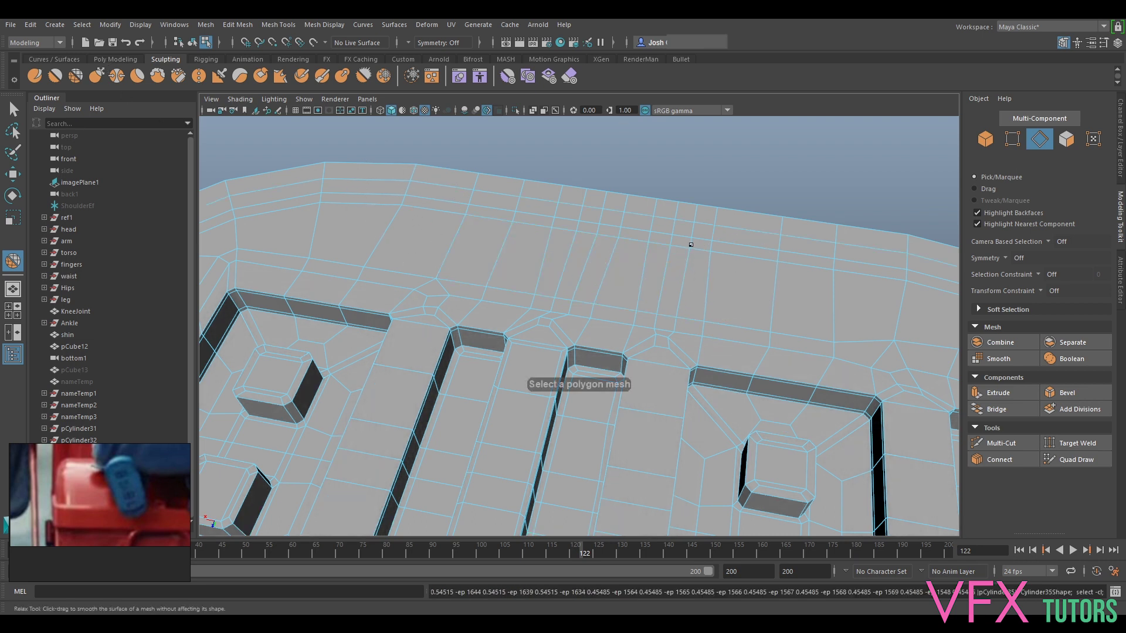
Examine the bridged areas around the lettered plate from several angles for surface irregularities.
key(F8)
key(f)
alt+drag(536, 203, 611, 262)
mouse_move(612, 262)
right_down()
mouse_move(655, 235)
mouse_move(612, 252)
right_up()
key(q)
click(578, 195)
alt+drag(578, 195, 781, 294)
click(565, 234)
click(689, 179)
scroll(600, 322, up, 5)
click(553, 256)
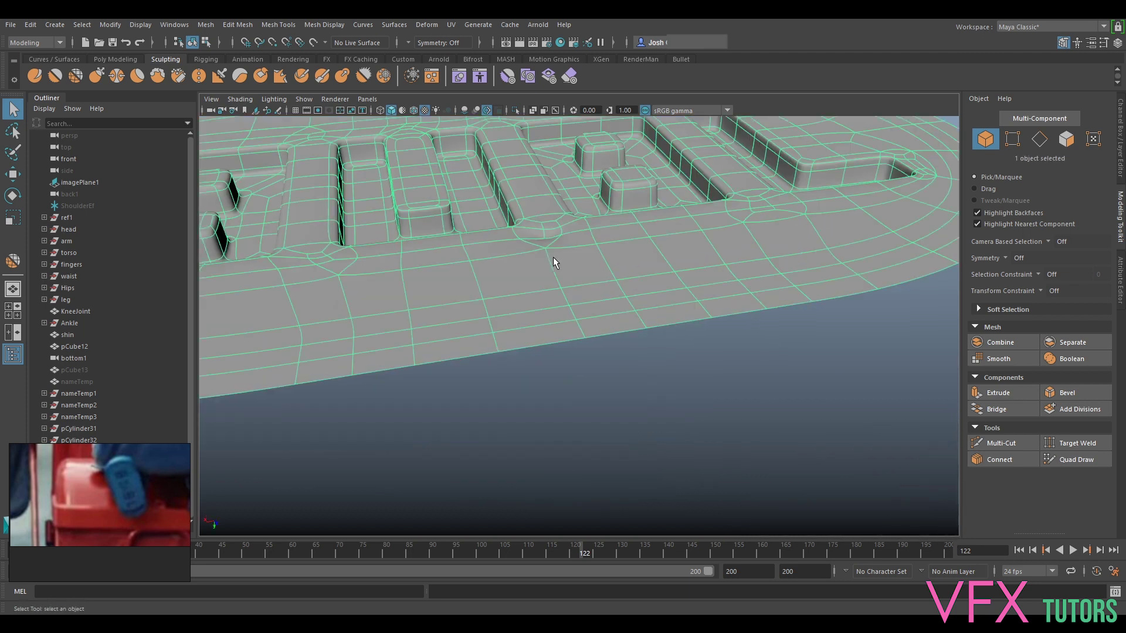
Level a single vertex beside the lettering with the sole's flat surface using vertex snapping.
alt+drag(542, 238, 649, 407)
right_drag(646, 405, 623, 329)
alt+drag(623, 331, 664, 290)
key(w)
key(v)
scroll(761, 293, down, 5)
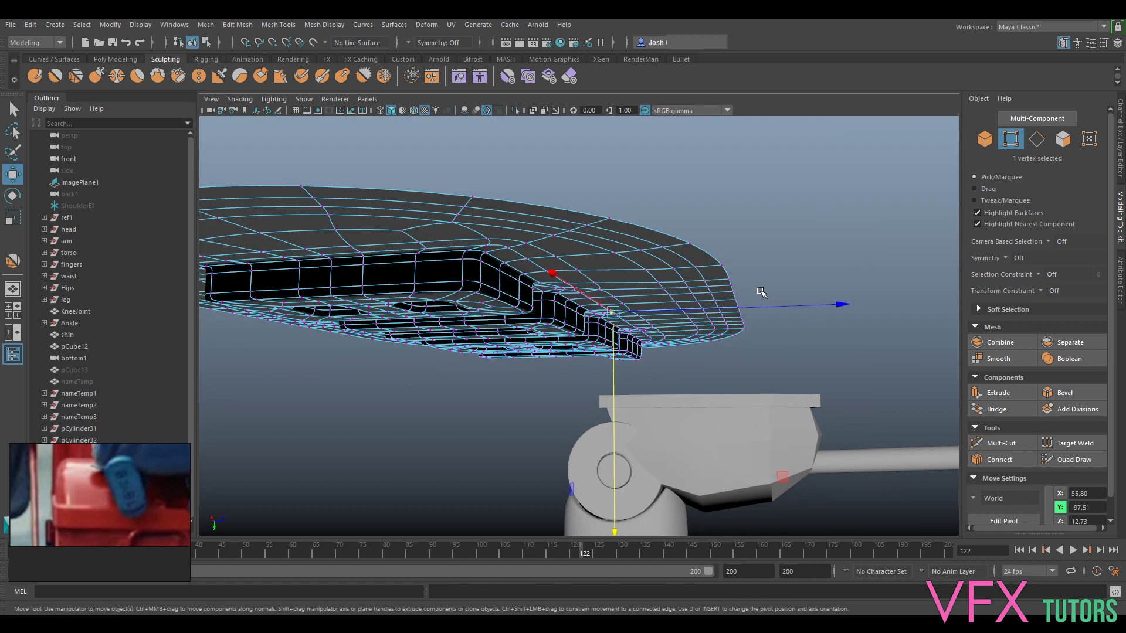
alt+drag(762, 295, 668, 343)
right_drag(668, 345, 726, 273)
click(887, 159)
Select the vertices of all the recessed letters in side view and move them vertically to adjust the lettering depth.
scroll(795, 213, down, 5)
alt+drag(769, 212, 636, 294)
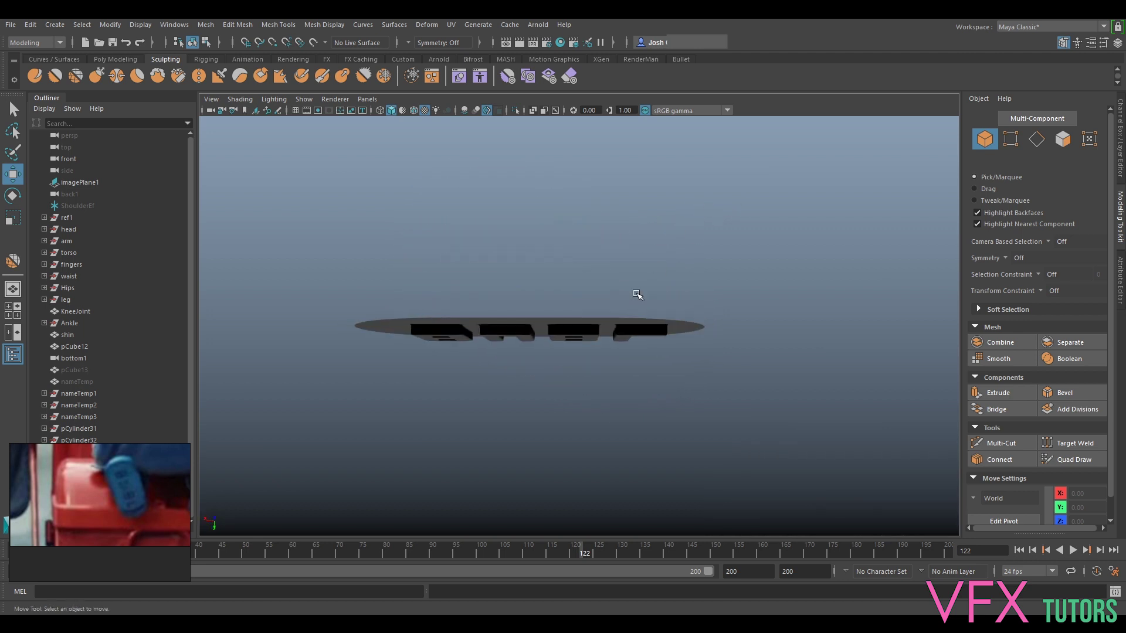
scroll(596, 397, up, 5)
alt+drag(591, 352, 591, 355)
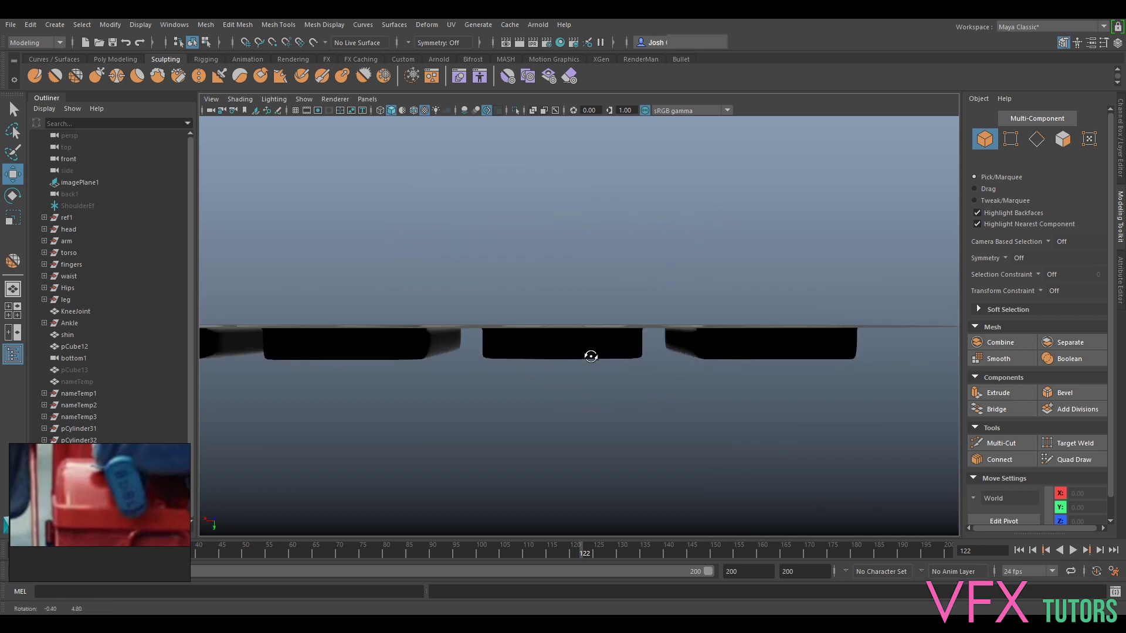
click(587, 350)
right_click(587, 350)
right_drag(587, 350, 530, 290)
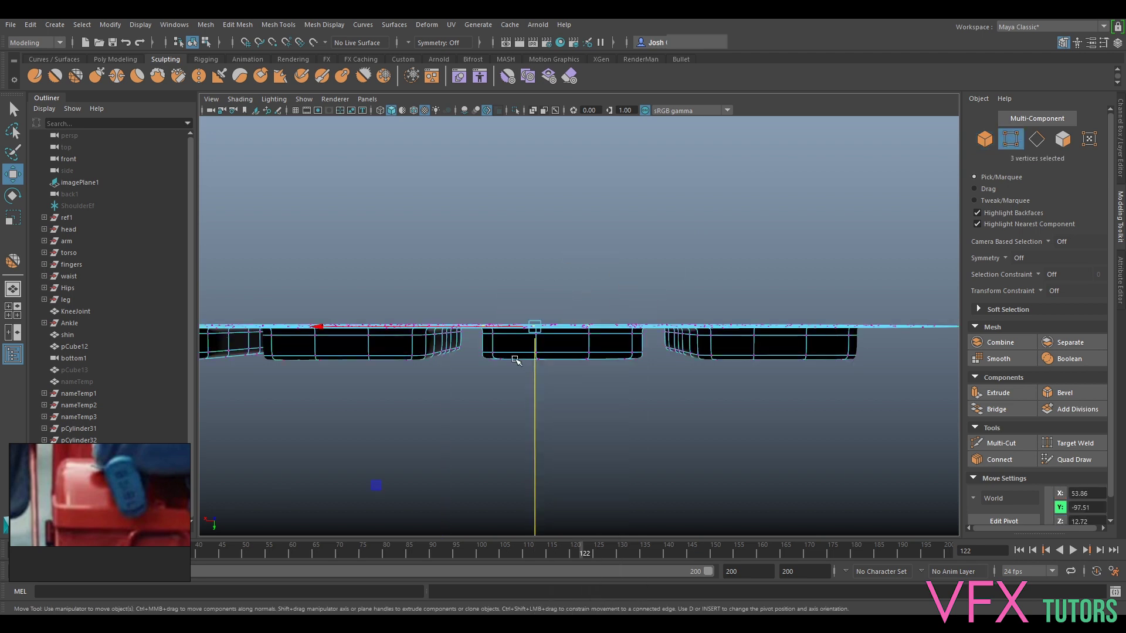
scroll(445, 415, down, 4)
alt+middle_drag(448, 416, 495, 403)
drag(287, 403, 591, 409)
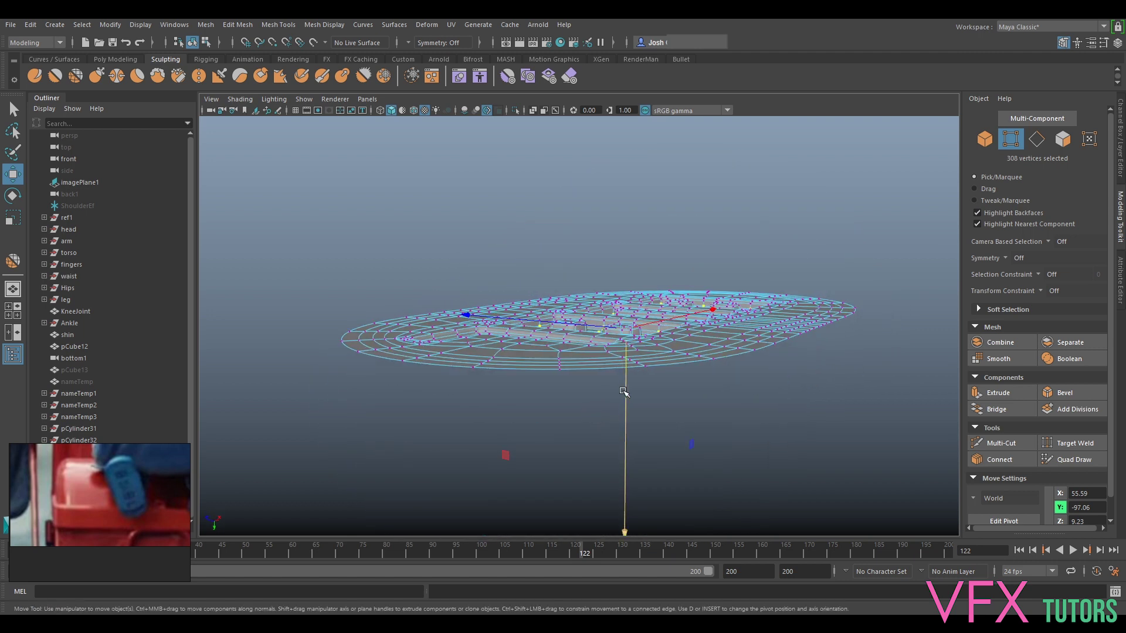
Inspect the whole lettered sole from above and compare it with the robot's existing foot.
right_drag(711, 348, 773, 271)
click(815, 221)
alt+drag(742, 279, 875, 176)
click(726, 371)
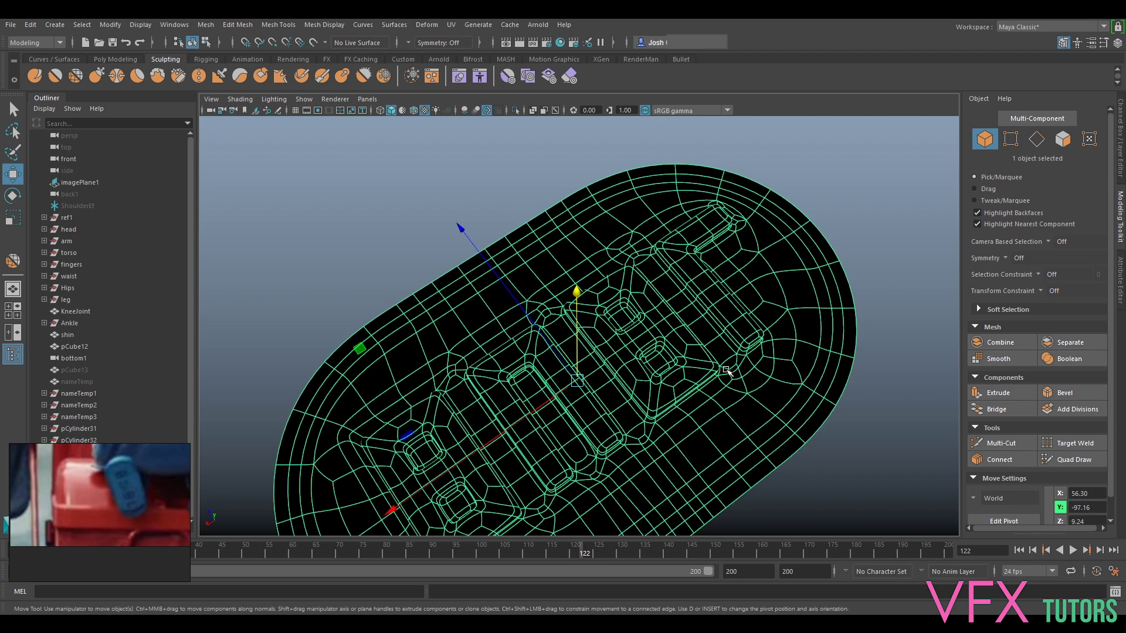
scroll(733, 354, down, 3)
mouse_move(702, 330)
alt+mouse_down()
mouse_move(698, 375)
mouse_move(692, 328)
alt+mouse_up()
scroll(672, 296, down, 5)
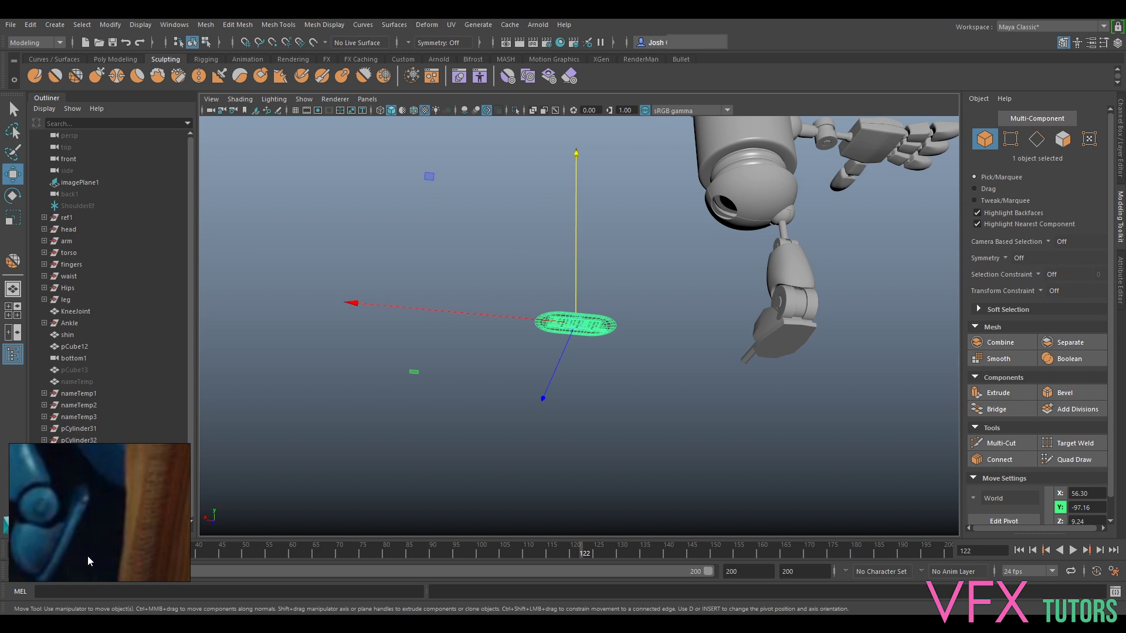
alt+drag(539, 418, 595, 352)
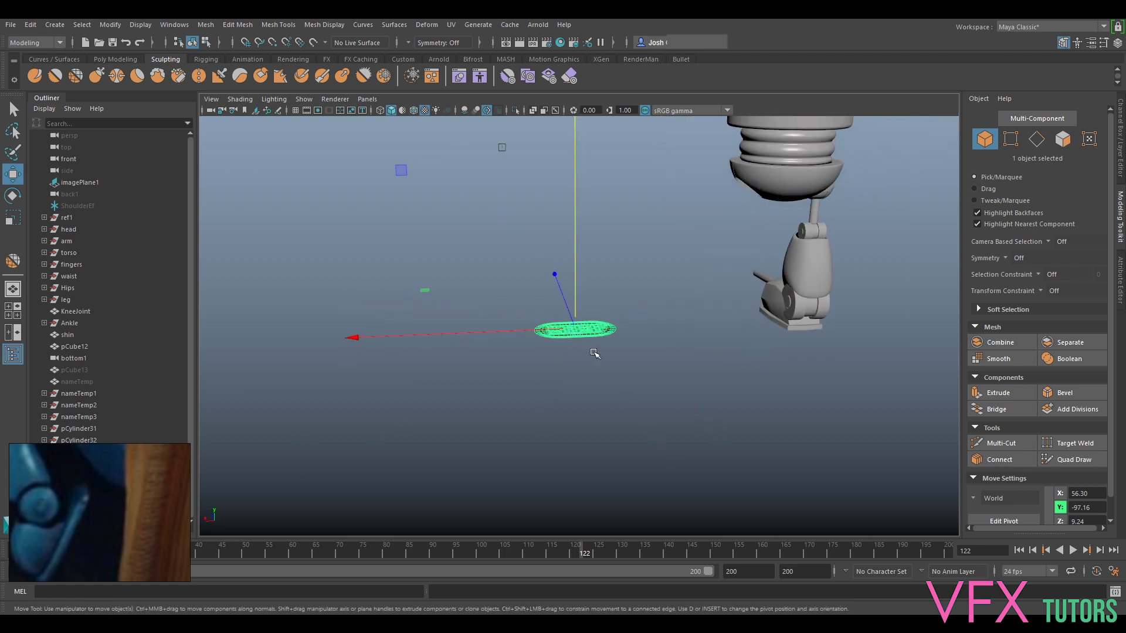
Extrude the sole's outer border edge loop and raise it vertically to form a side wall.
scroll(590, 372, up, 5)
alt+middle_drag(642, 405, 686, 373)
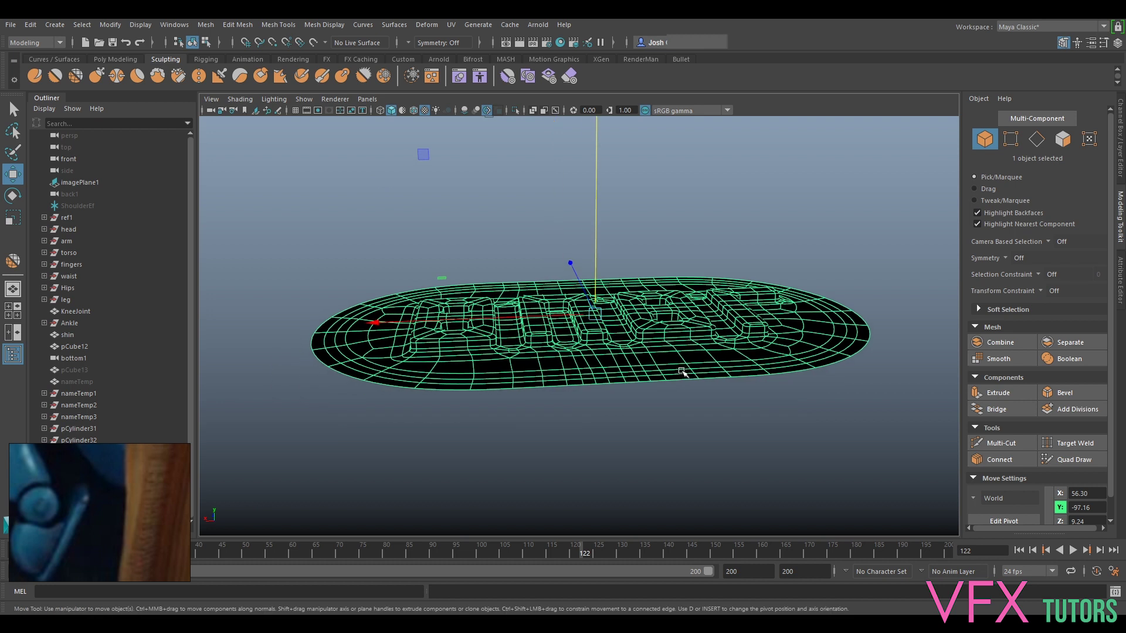
right_drag(679, 289, 666, 321)
right_drag(685, 264, 685, 264)
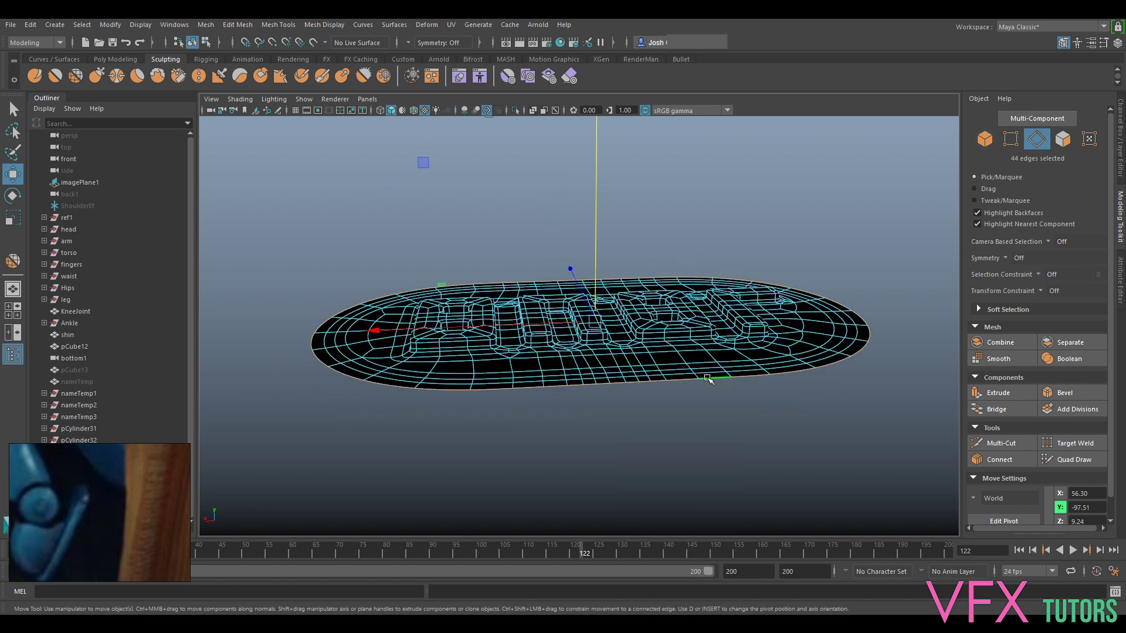
key(ctrl+e)
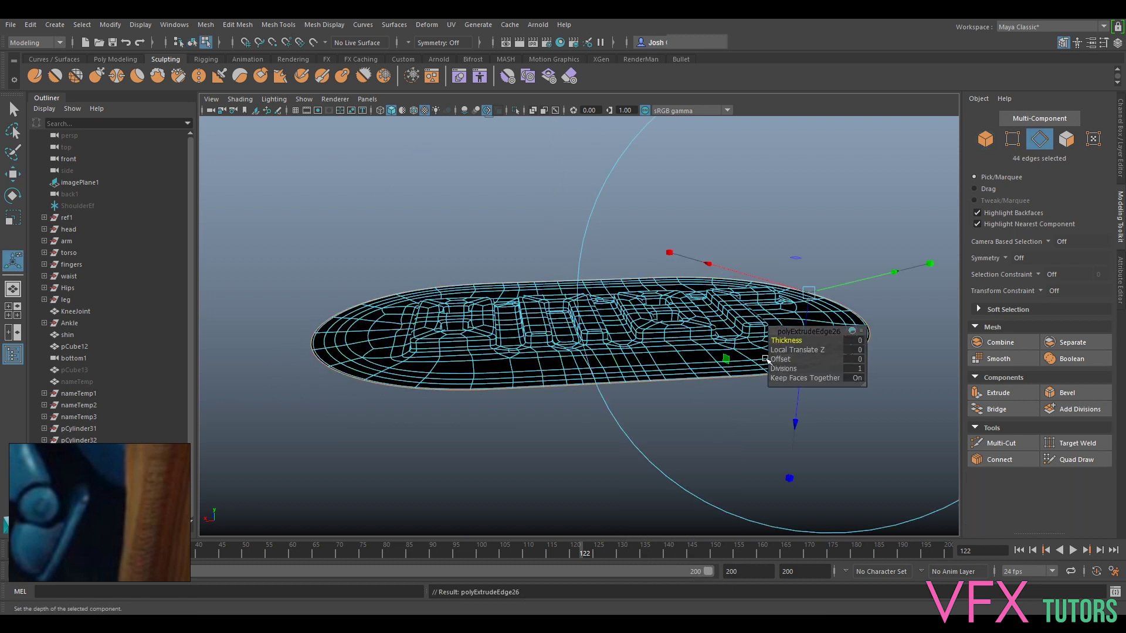
key(w)
drag(597, 251, 604, 222)
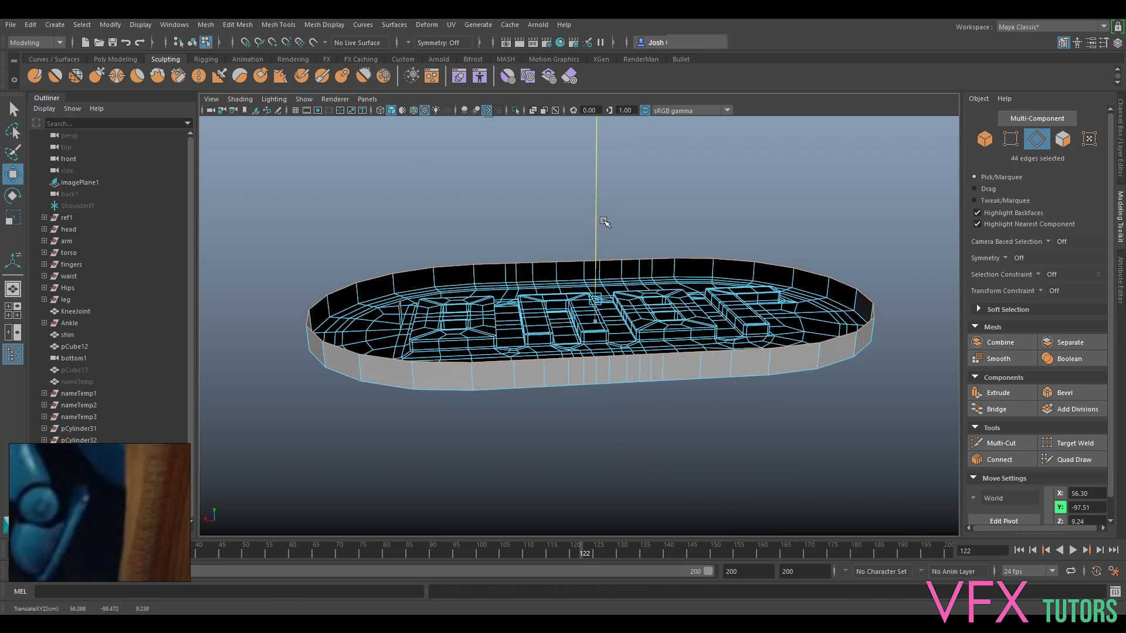
Unhide the foot body pCube13 and move the lettered sole up towards its base.
scroll(603, 289, down, 7)
alt+drag(858, 271, 800, 350)
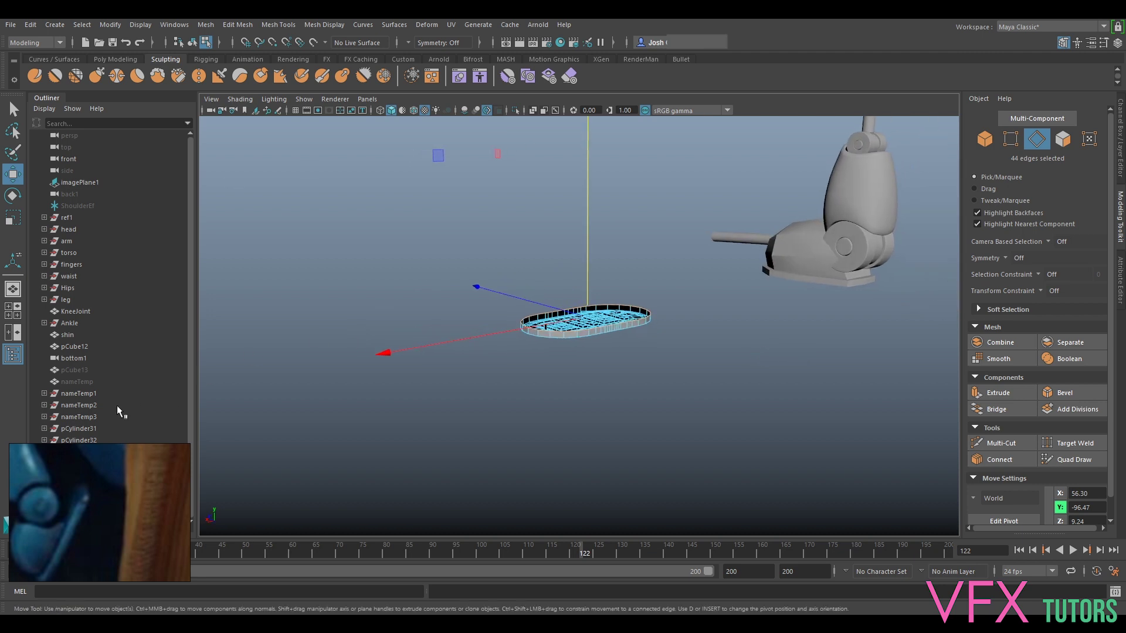
click(87, 371)
key(h)
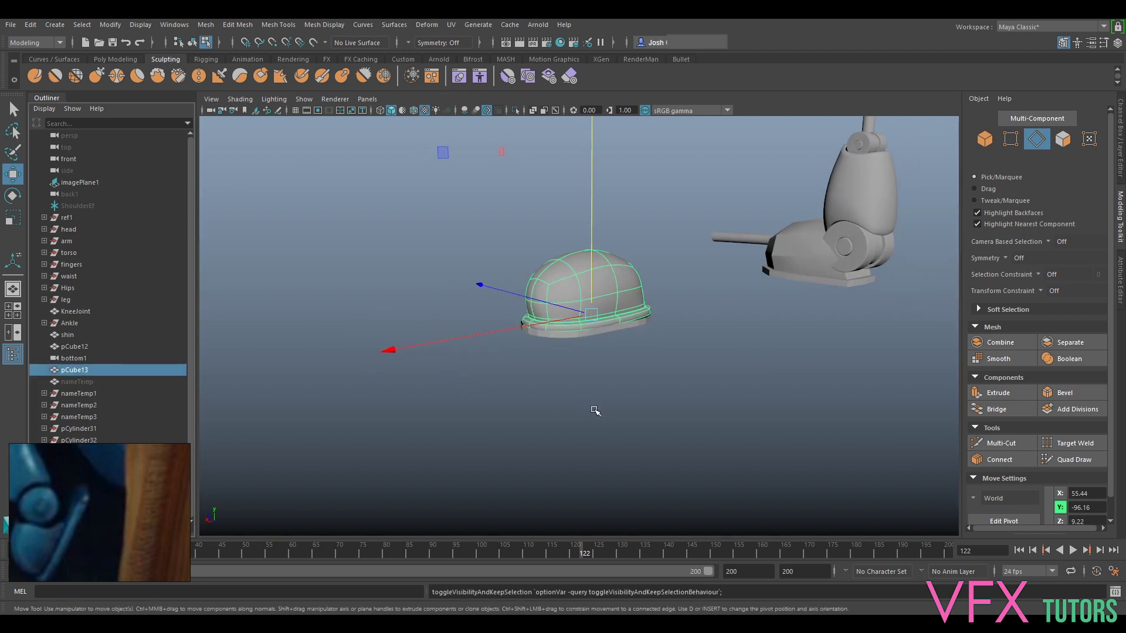
scroll(596, 411, up, 5)
alt+drag(704, 382, 663, 329)
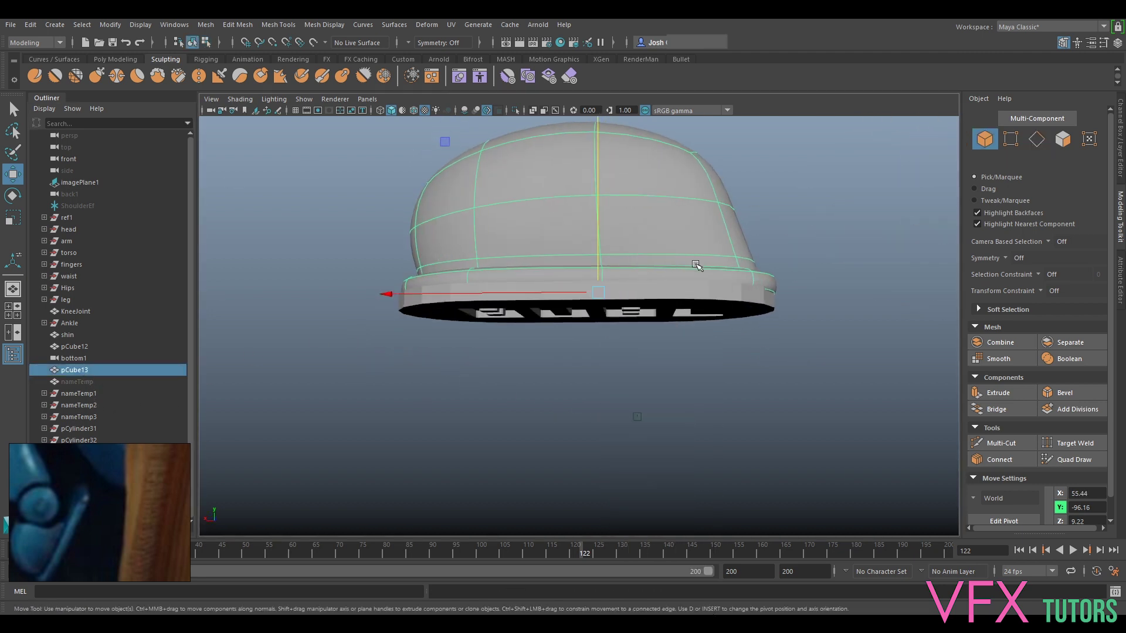
click(663, 293)
middle_drag(597, 264, 592, 252)
Select only the upper edge loop of the sole's side wall and raise it slightly to make the wall taller.
alt+drag(597, 258, 671, 349)
scroll(604, 357, up, 3)
alt+drag(625, 396, 600, 352)
right_drag(669, 289, 663, 258)
double_click(655, 286)
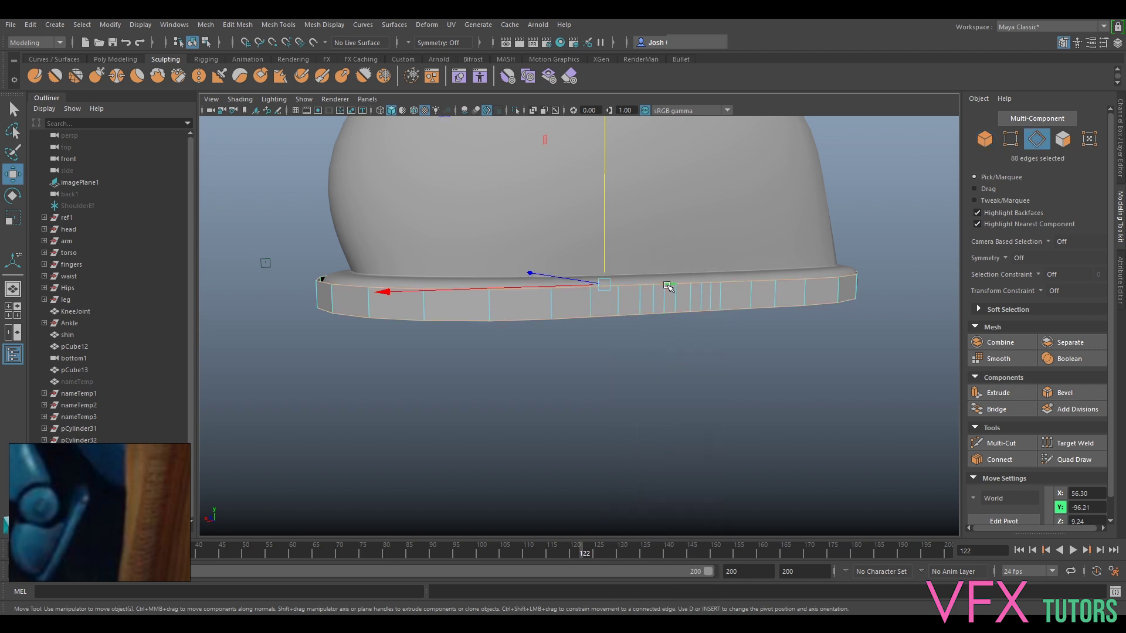
double_click(667, 285)
drag(605, 243, 606, 234)
alt+drag(607, 234, 709, 324)
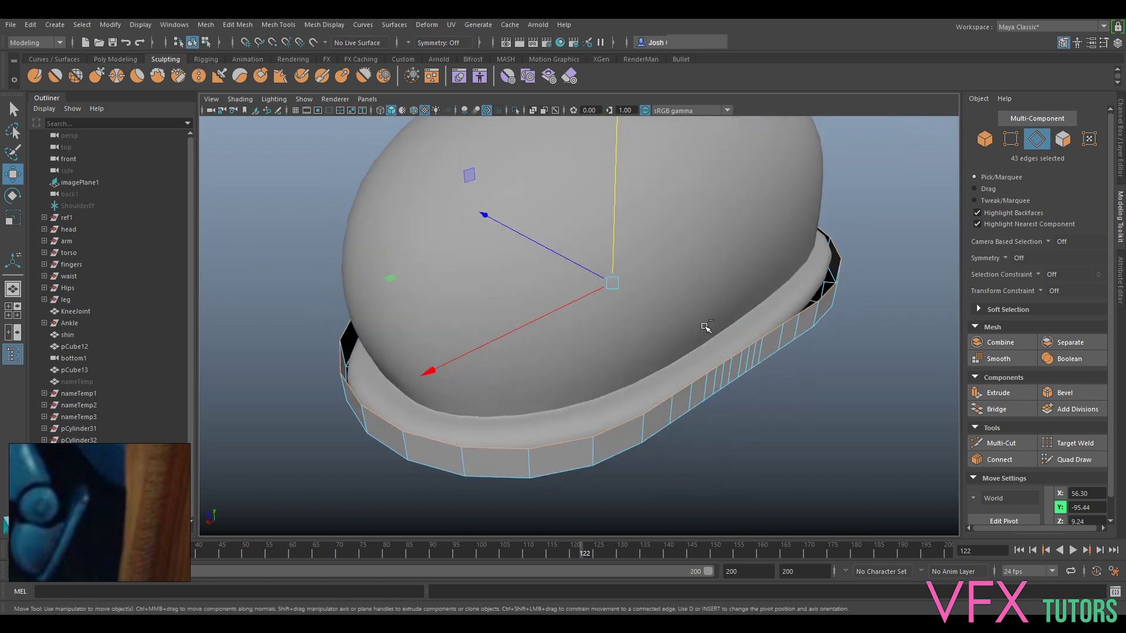
Extrude the side wall's upper edge loop and scale it inward to form a rim around the foot body.
key(ctrl+e)
key(r)
drag(612, 284, 564, 295)
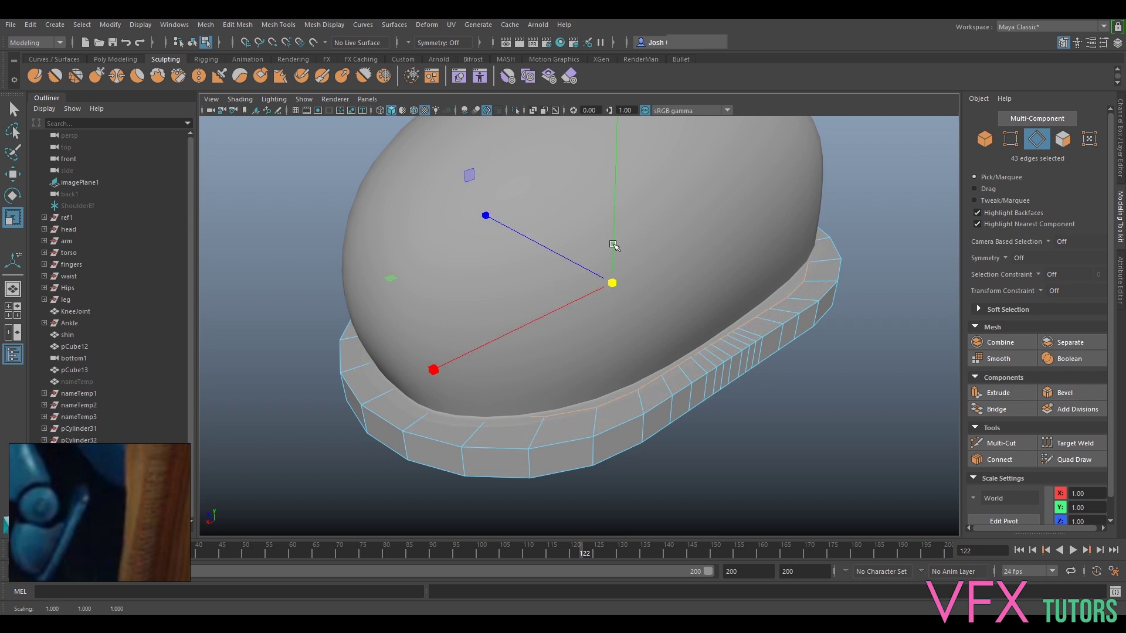
Return the oval rimmed mesh to object selection and isolate it in the viewport.
right_drag(769, 299, 816, 280)
key(ctrl+1)
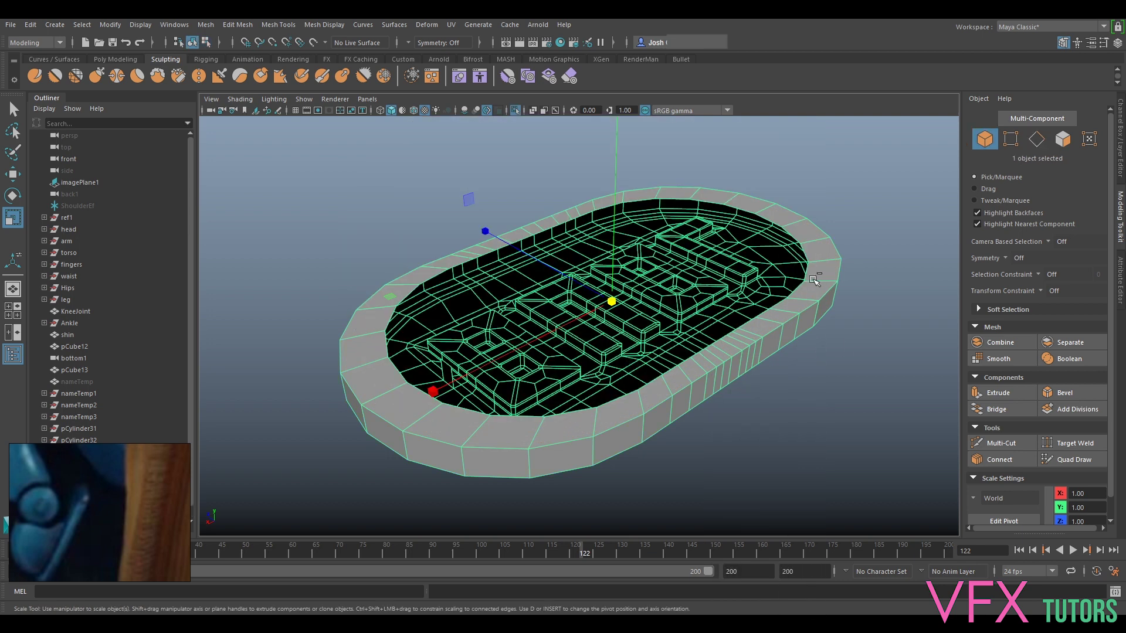
alt+drag(746, 322, 604, 357)
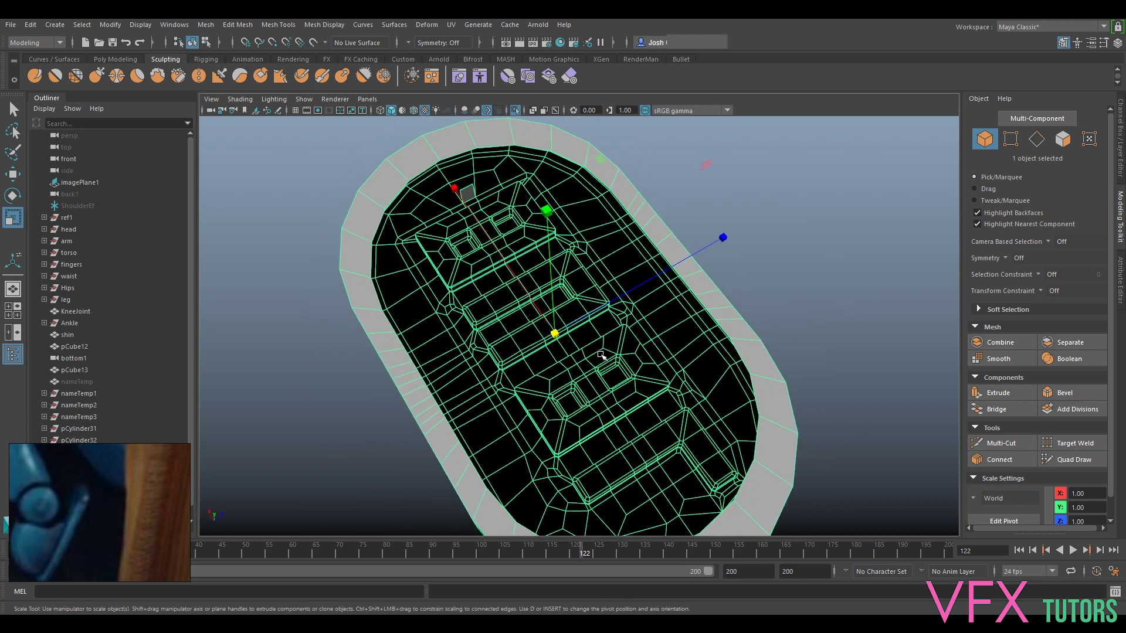
key(t)
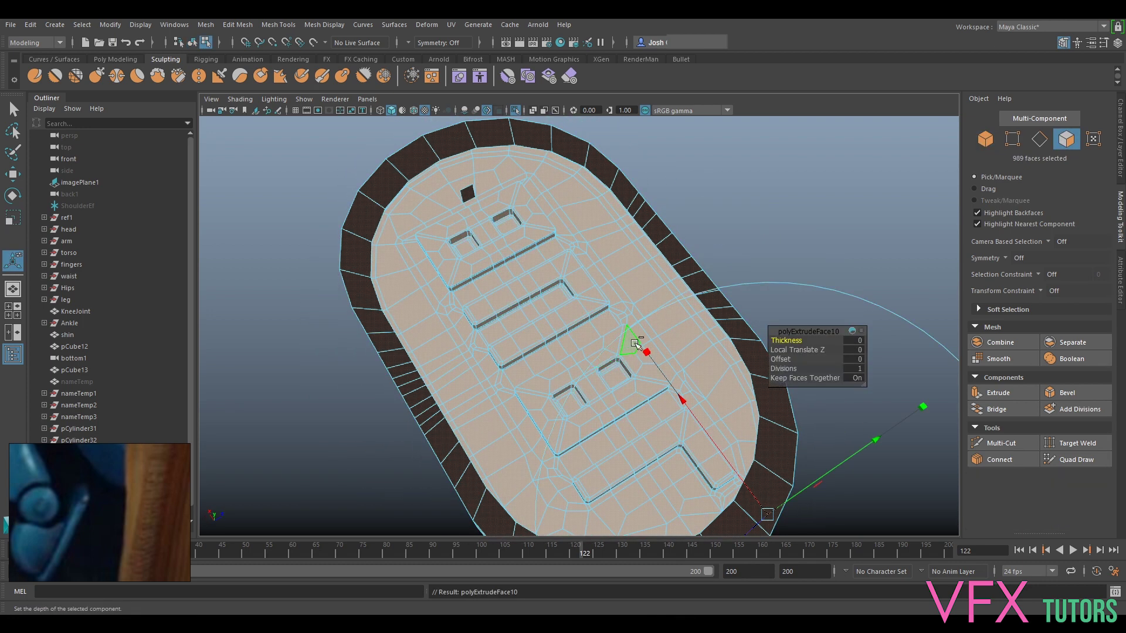
key(ctrl+z)
Select the edge loop around the rim's inner opening, extrude it and scale the new edges inward.
alt+drag(745, 305, 683, 261)
right_drag(673, 255, 659, 213)
scroll(652, 249, up, 3)
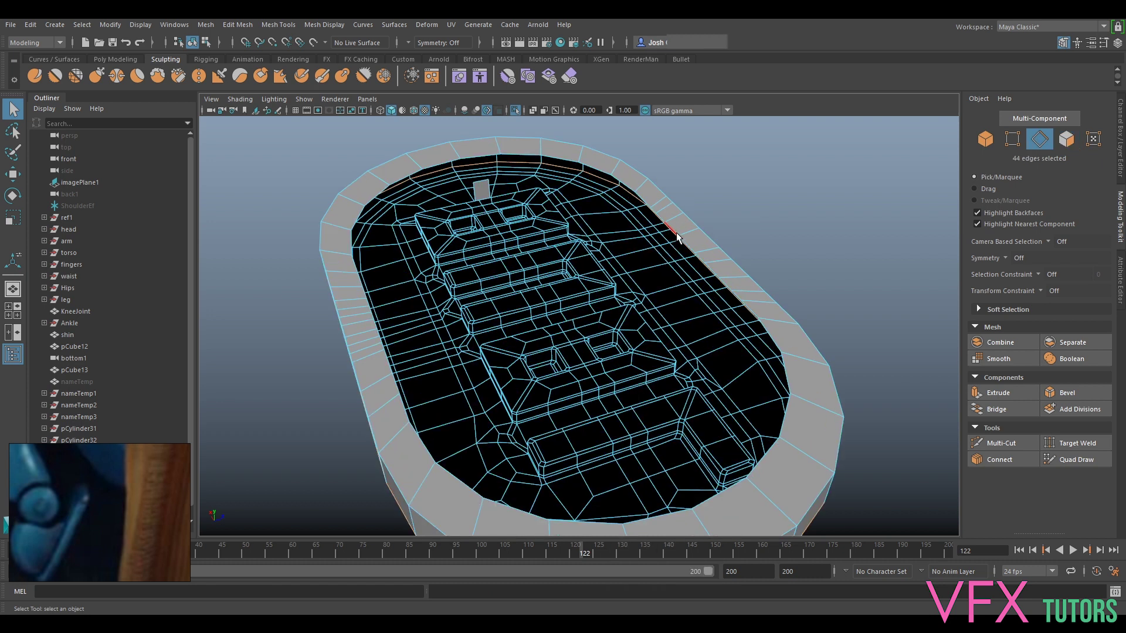
alt+drag(666, 273, 678, 242)
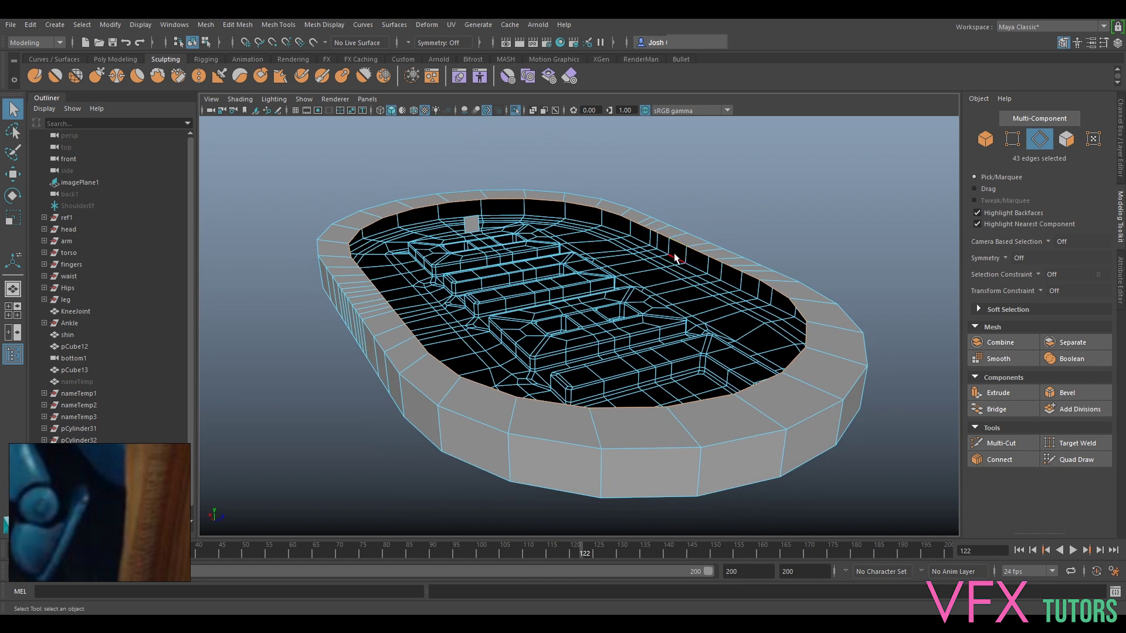
key(3)
alt+drag(743, 356, 616, 373)
key(1)
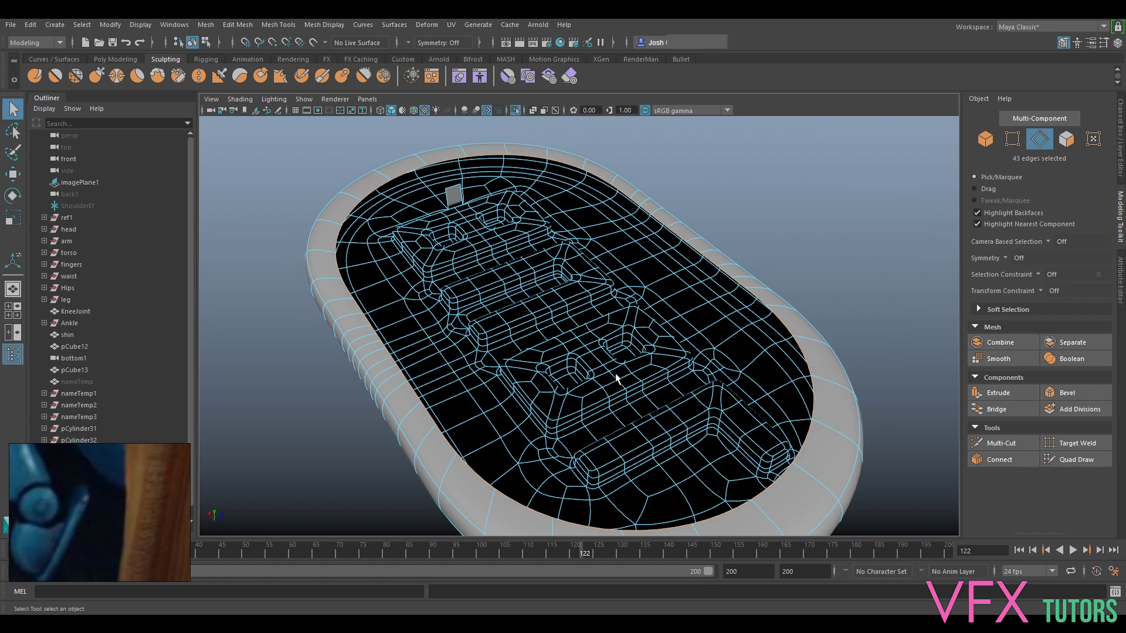
key(ctrl+e)
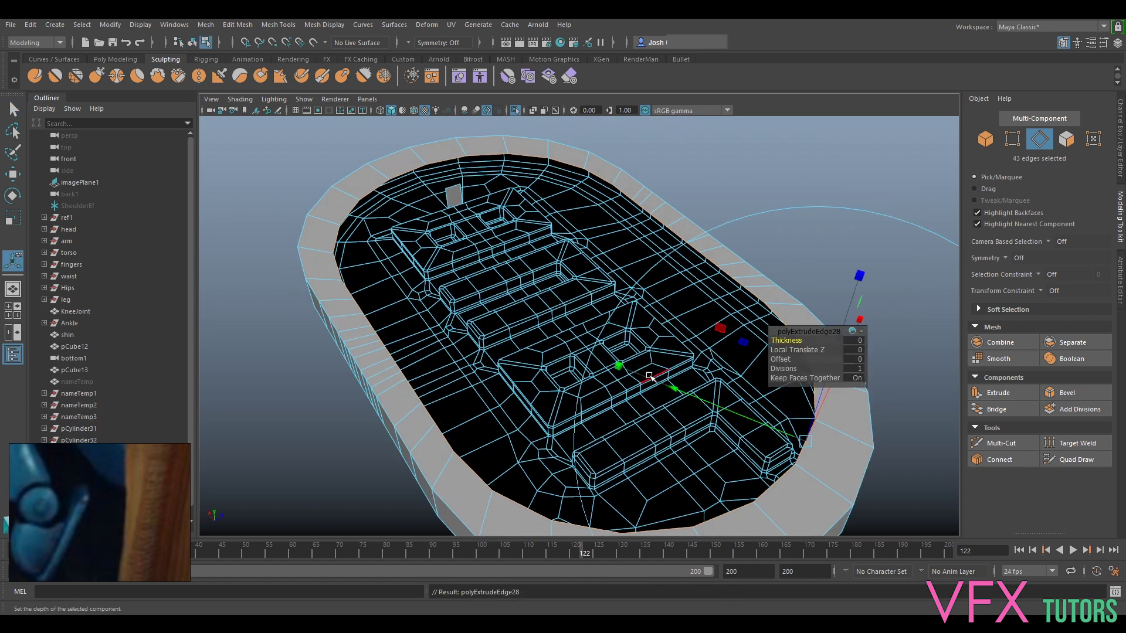
key(r)
drag(548, 290, 646, 355)
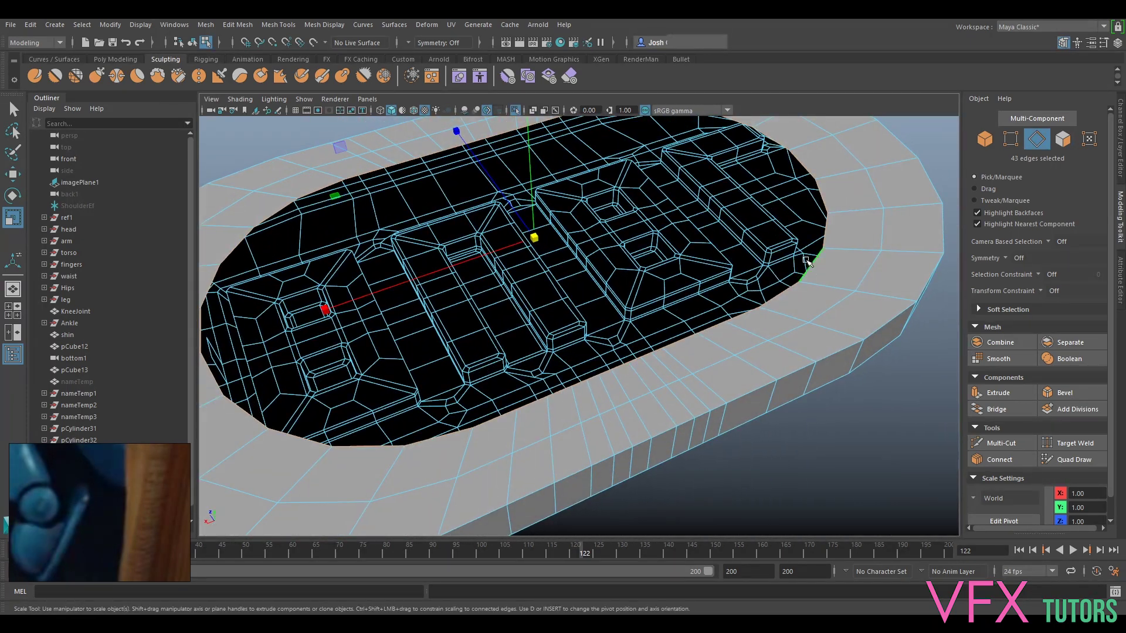
Bridge two opposite pairs of border edges at the opening's ends to form a central strip along its length.
alt+drag(763, 276, 459, 302)
right_drag(534, 247, 534, 212)
alt+middle_drag(648, 498, 586, 307)
click(588, 322)
alt+drag(588, 321, 550, 191)
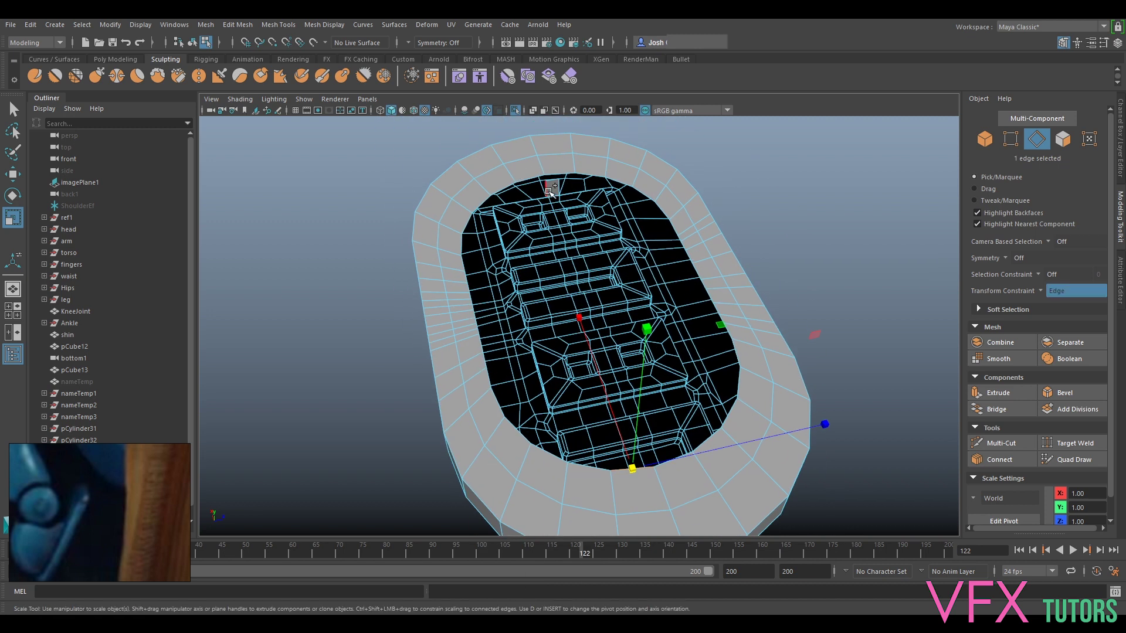
shift+click(537, 177)
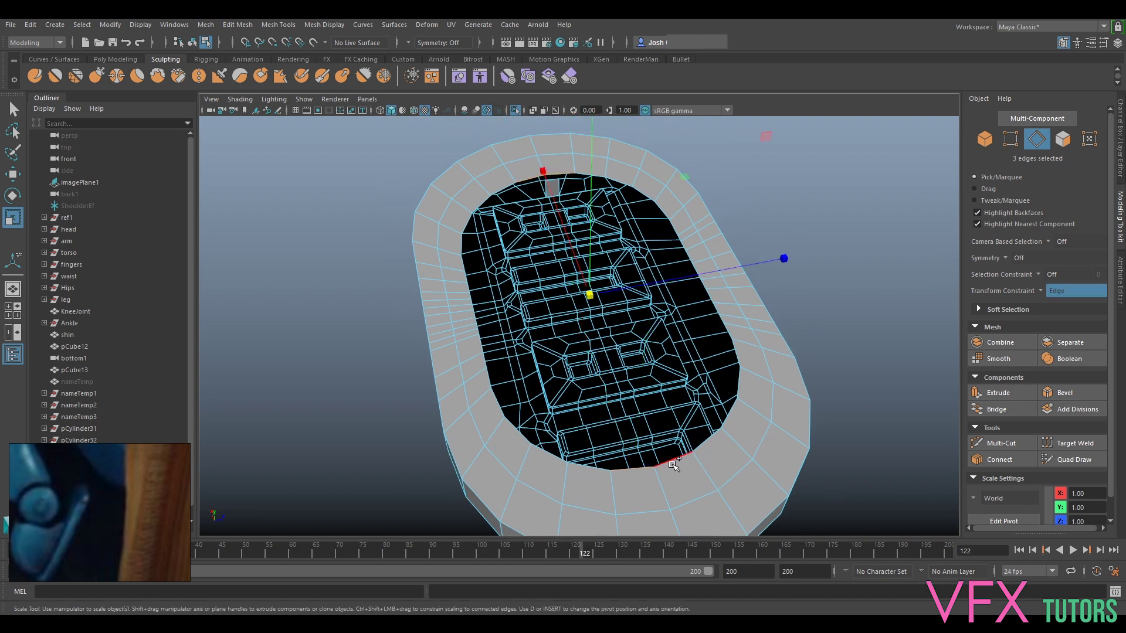
click(996, 409)
Cut an edge loop across the central strip near one rounded end with Multi-Cut.
alt+drag(541, 329, 698, 365)
scroll(611, 399, up, 4)
alt+drag(611, 399, 553, 378)
alt+middle_drag(549, 306, 551, 395)
click(1001, 445)
click(545, 384)
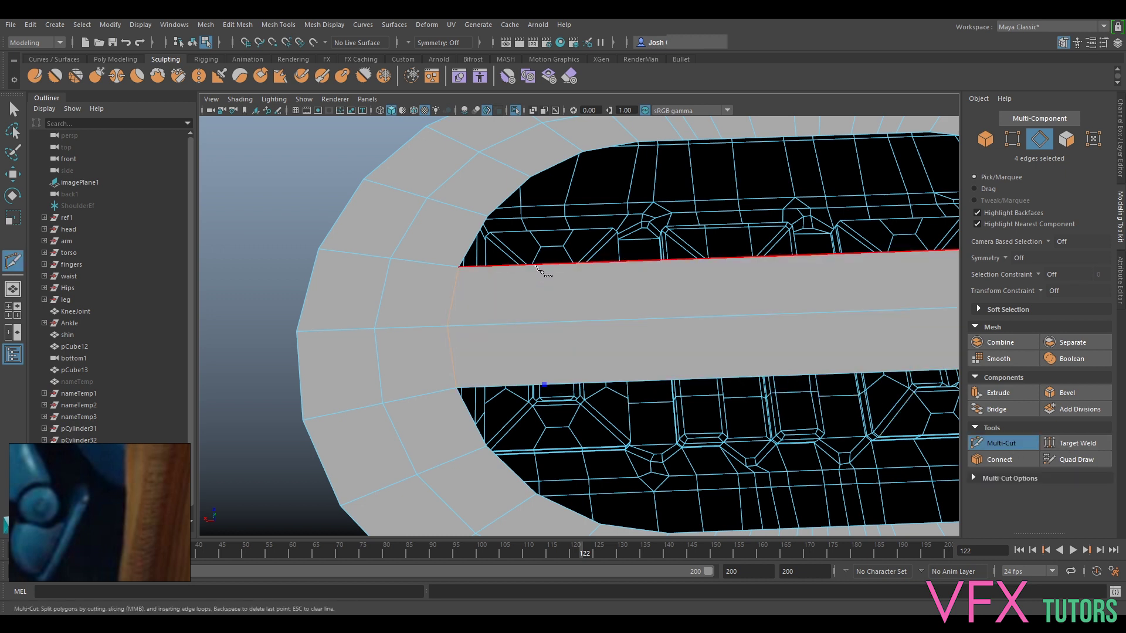
alt+drag(585, 281, 339, 310)
alt+right_drag(339, 309, 638, 273)
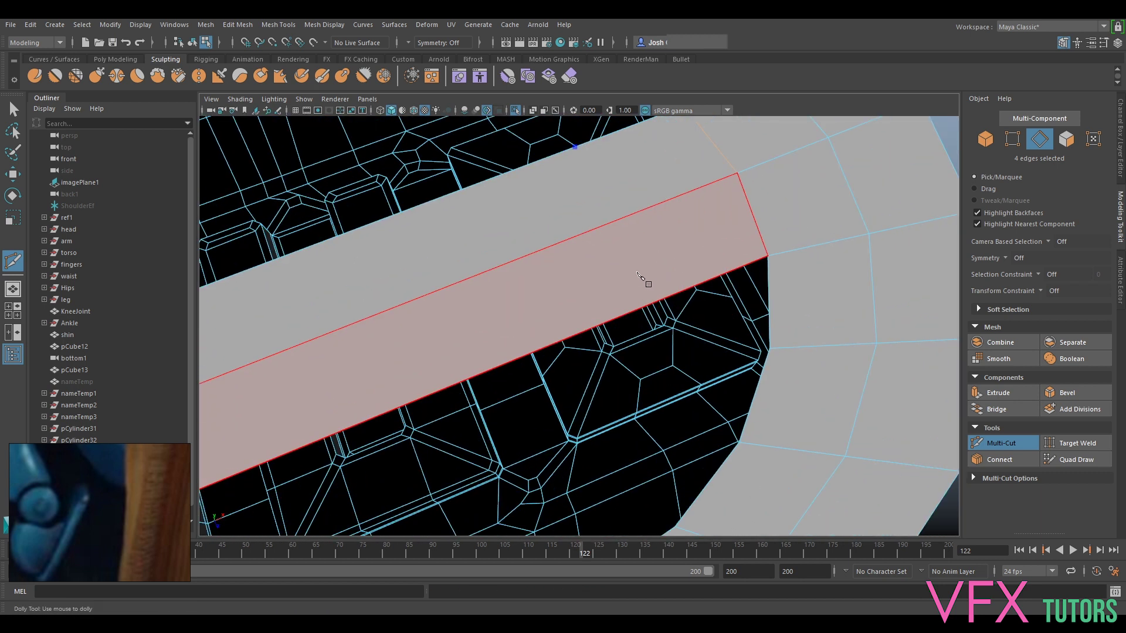
alt+drag(655, 302, 775, 392)
scroll(722, 365, down, 5)
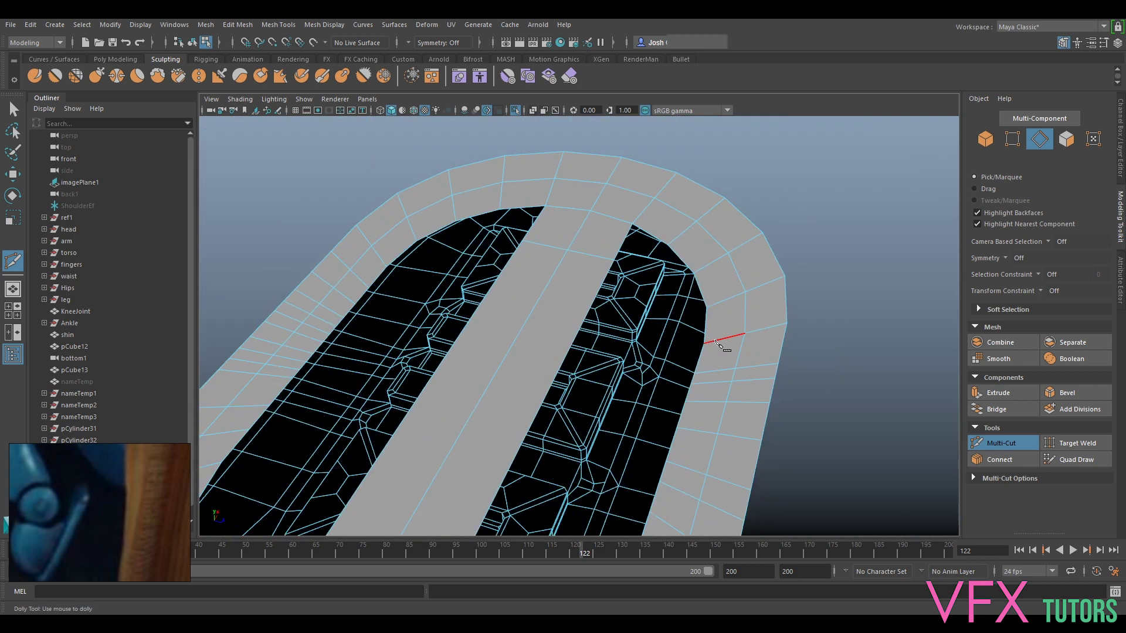
alt+drag(683, 328, 751, 331)
scroll(740, 310, up, 4)
click(713, 255)
right_drag(725, 233, 732, 204)
click(1023, 447)
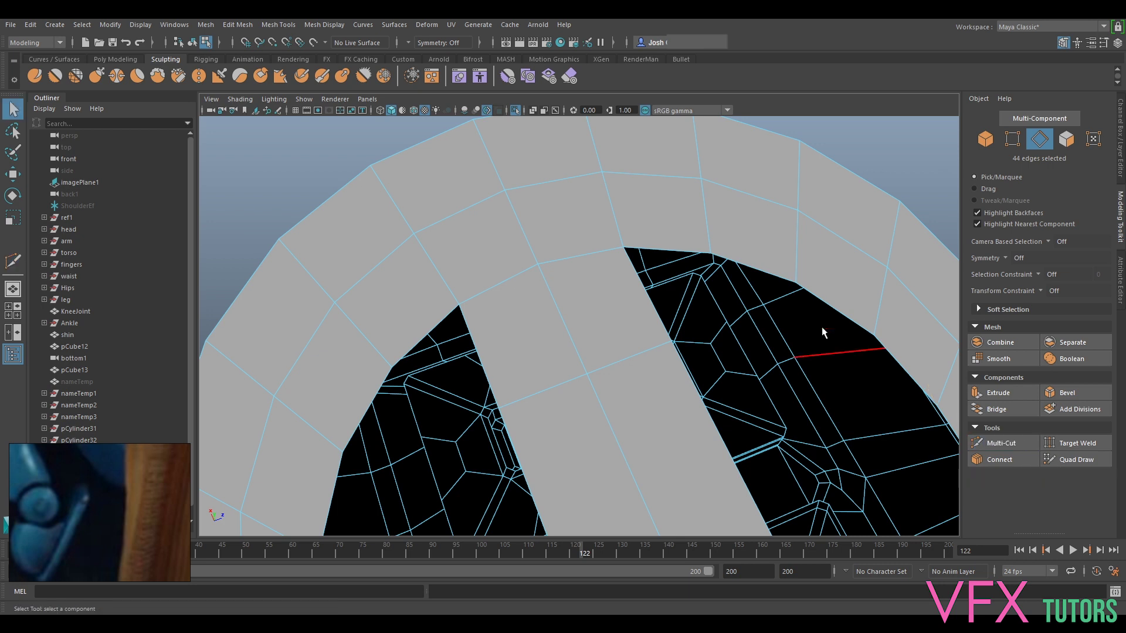
Bridge the strip's end segment to the neighbouring rim edge on both sides of the strip.
click(643, 300)
shift+click(644, 301)
click(992, 407)
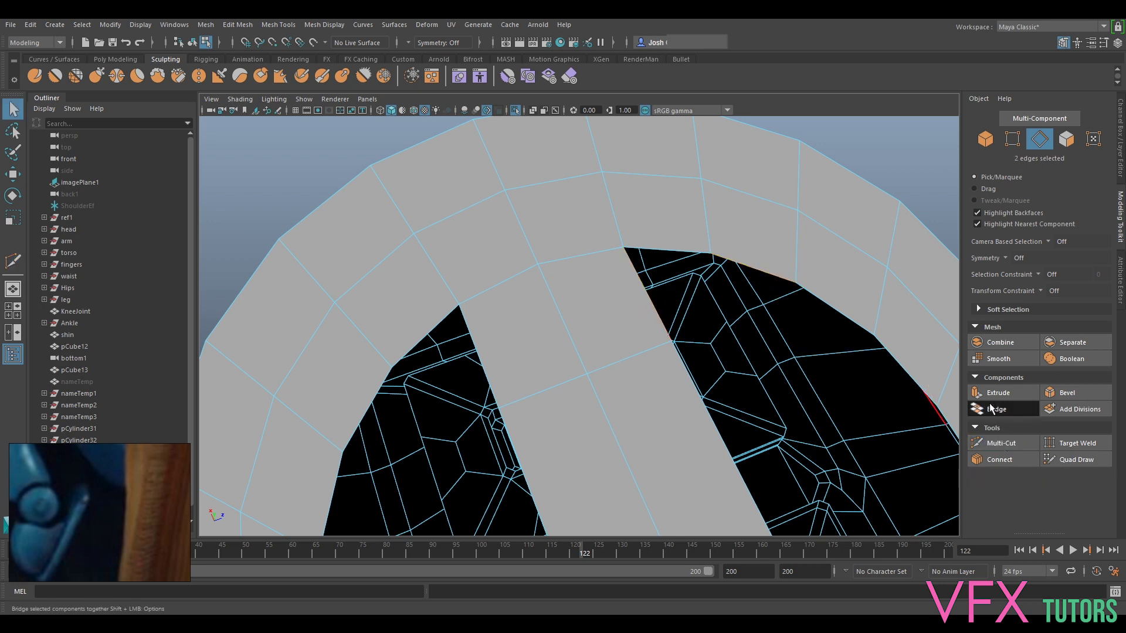
alt+middle_drag(598, 426, 698, 361)
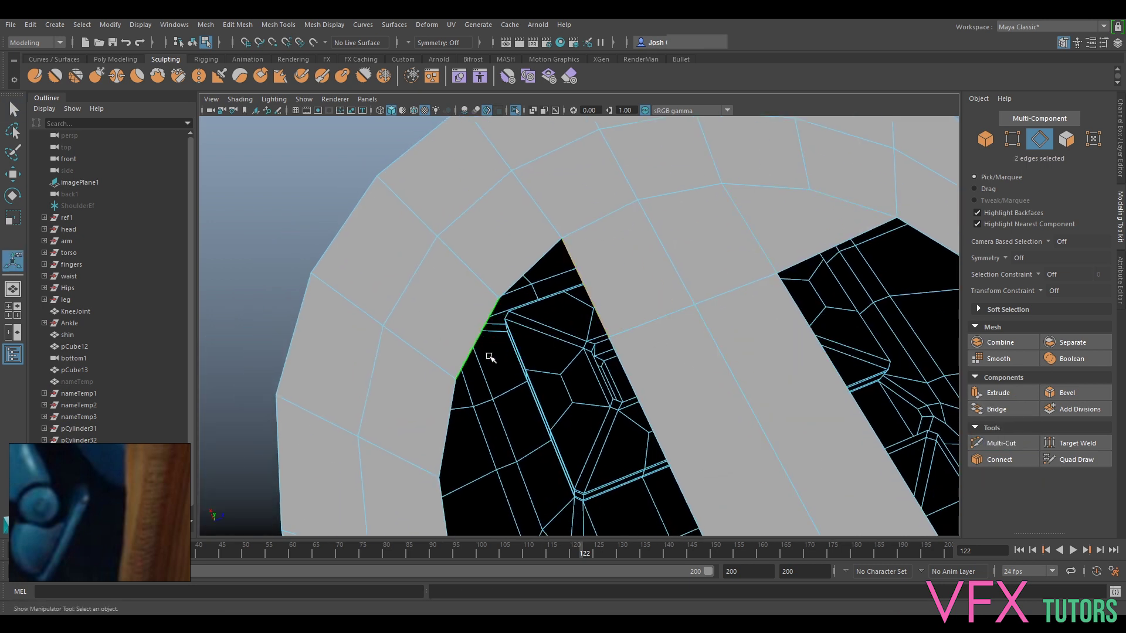
key(g)
Insert two more edge loops across the central strip beside the first filled faces.
scroll(696, 453, down, 5)
alt+drag(720, 456, 774, 408)
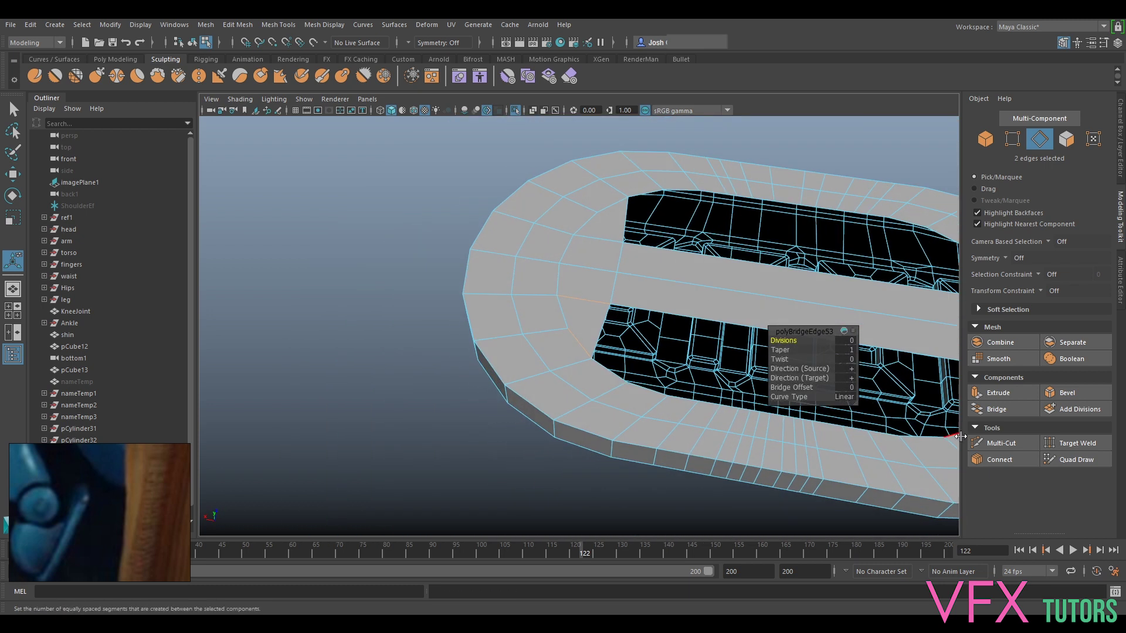
click(1001, 443)
scroll(704, 258, up, 3)
alt+middle_drag(689, 254, 666, 281)
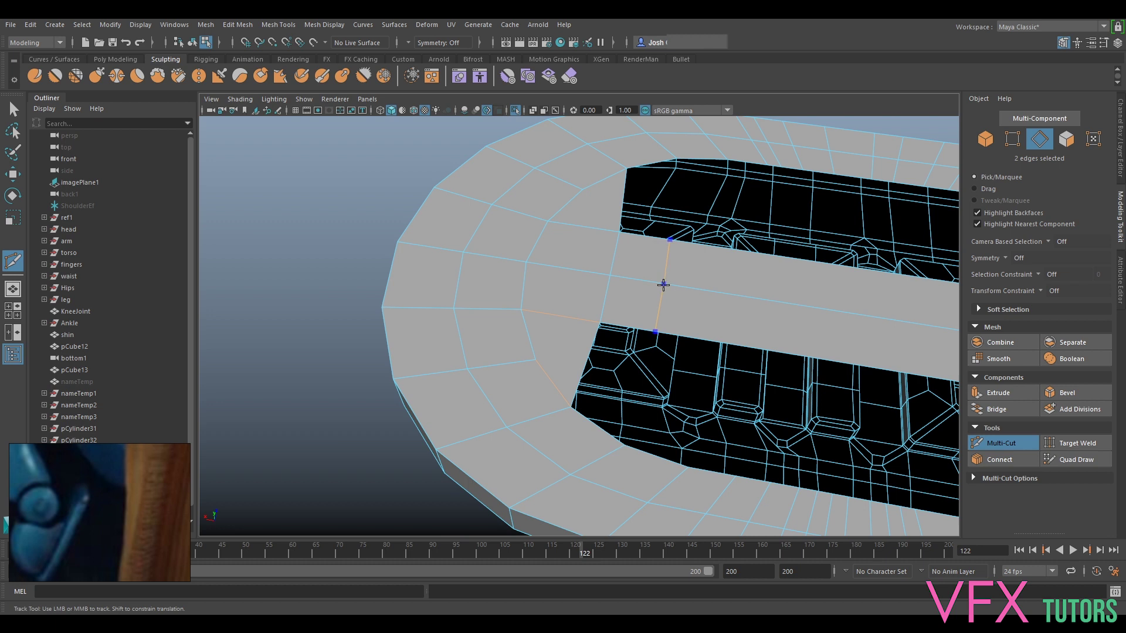
ctrl+click(664, 286)
click(975, 443)
Bridge two strip edges to the matching rim edges on the far side of the opening.
click(646, 165)
shift+click(652, 235)
shift+click(696, 152)
shift+click(701, 249)
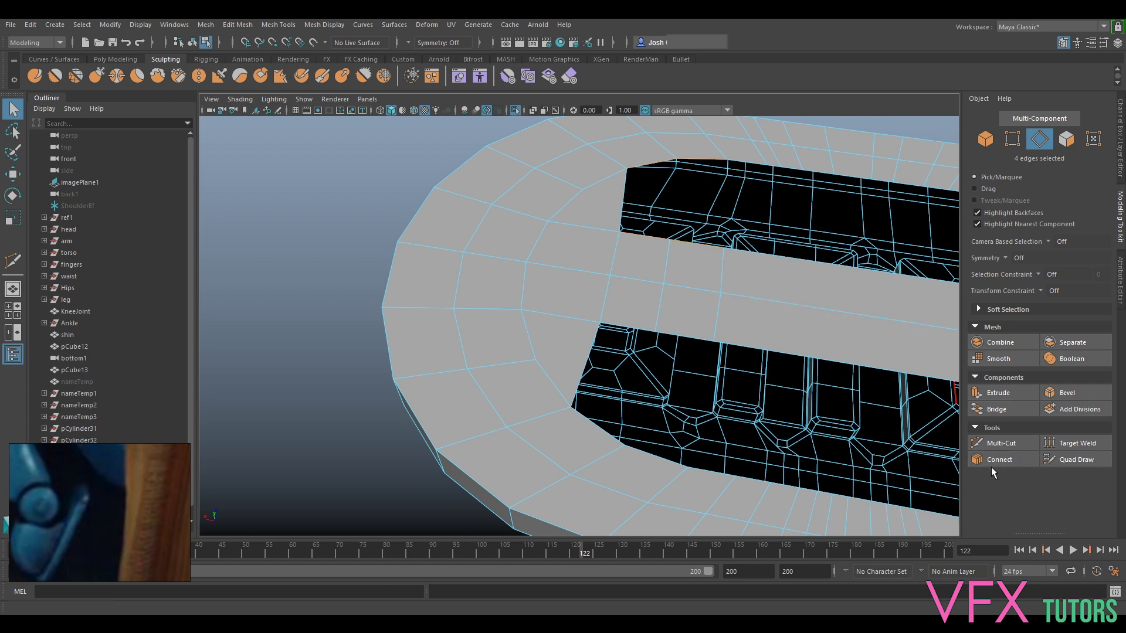
click(997, 409)
Bridge the two matching strip and rim edge pairs on the near side of the opening.
click(632, 331)
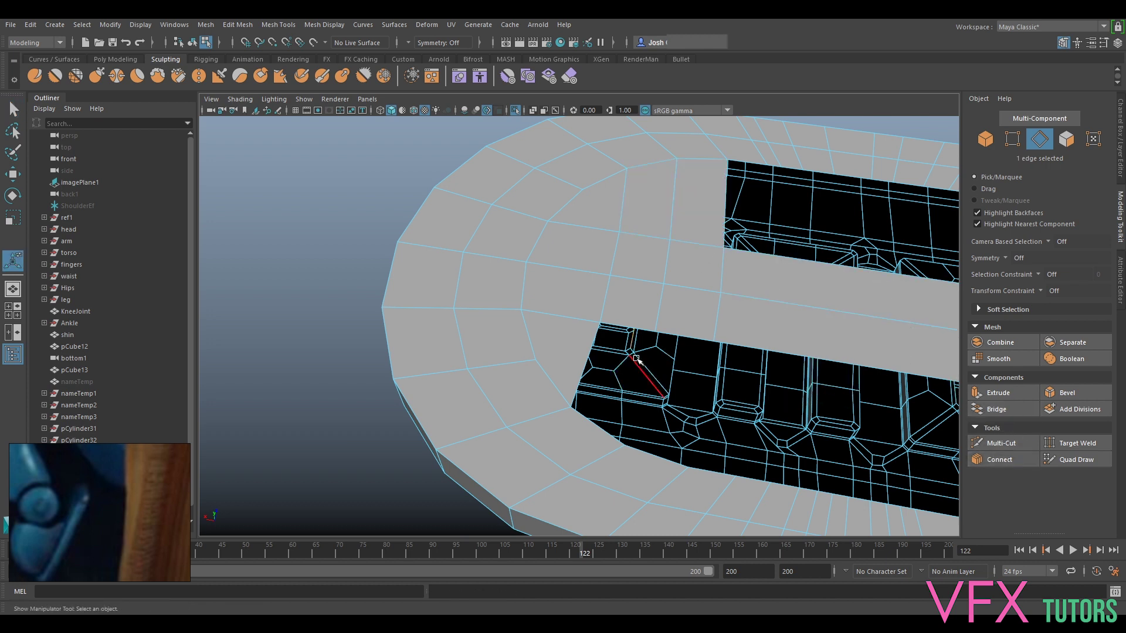
shift+click(598, 425)
shift+click(685, 340)
shift+click(649, 453)
key(g)
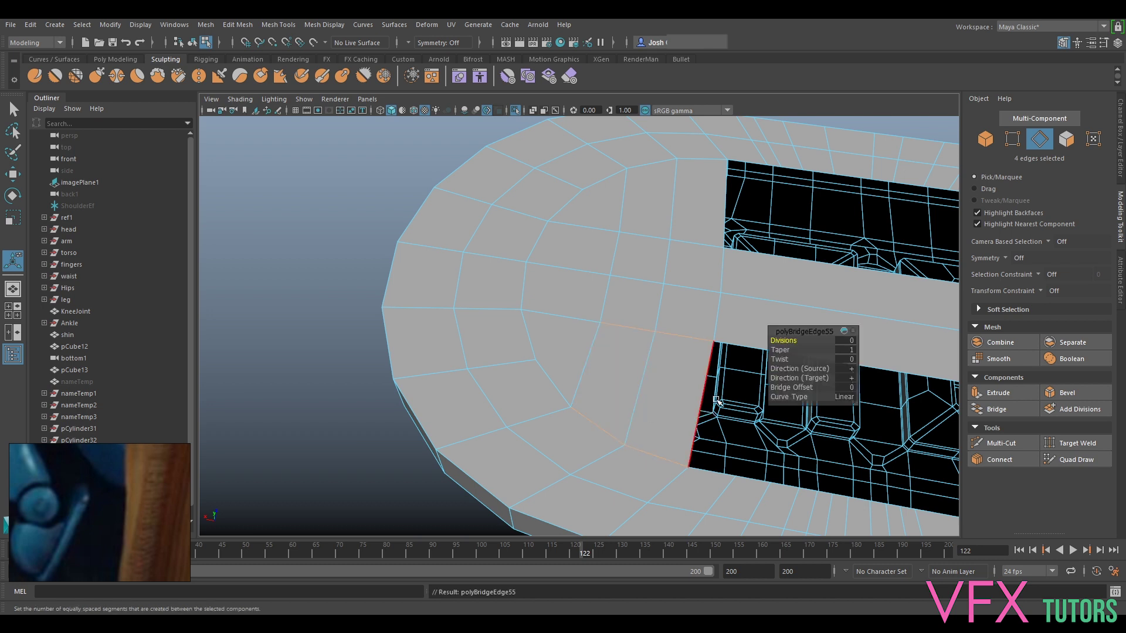
Insert three further edge loops across the strip, lined up with the closely spaced rim edges.
alt+drag(722, 403, 634, 428)
alt+middle_drag(634, 427, 639, 329)
scroll(627, 354, up, 2)
alt+drag(680, 449, 613, 438)
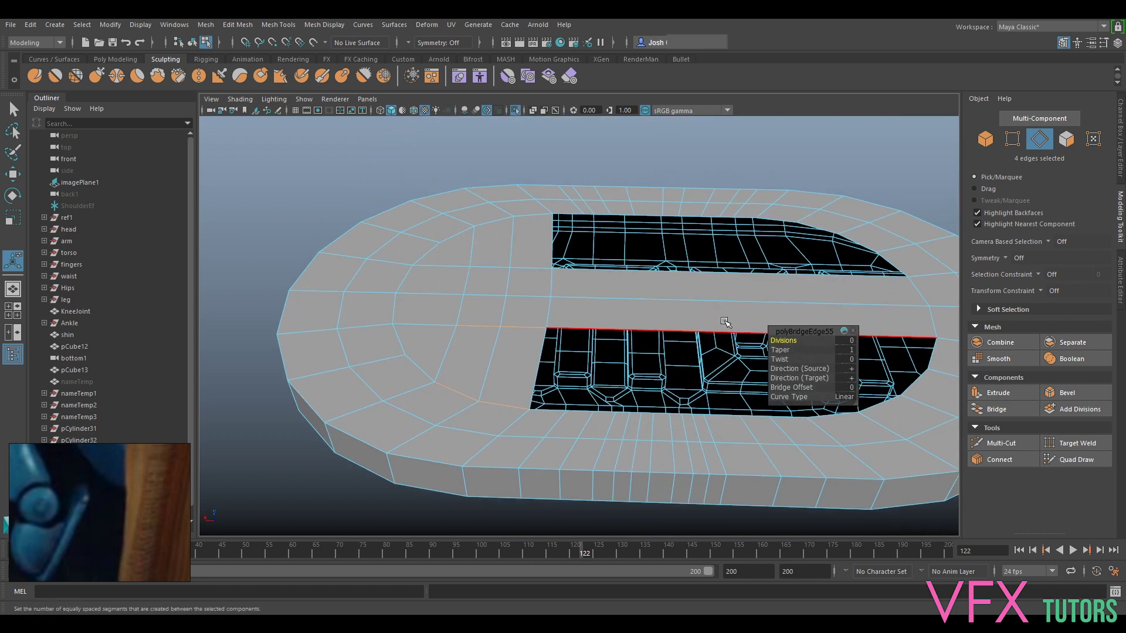
alt+middle_drag(584, 360, 661, 336)
alt+drag(661, 335, 633, 294)
click(1001, 443)
click(567, 289)
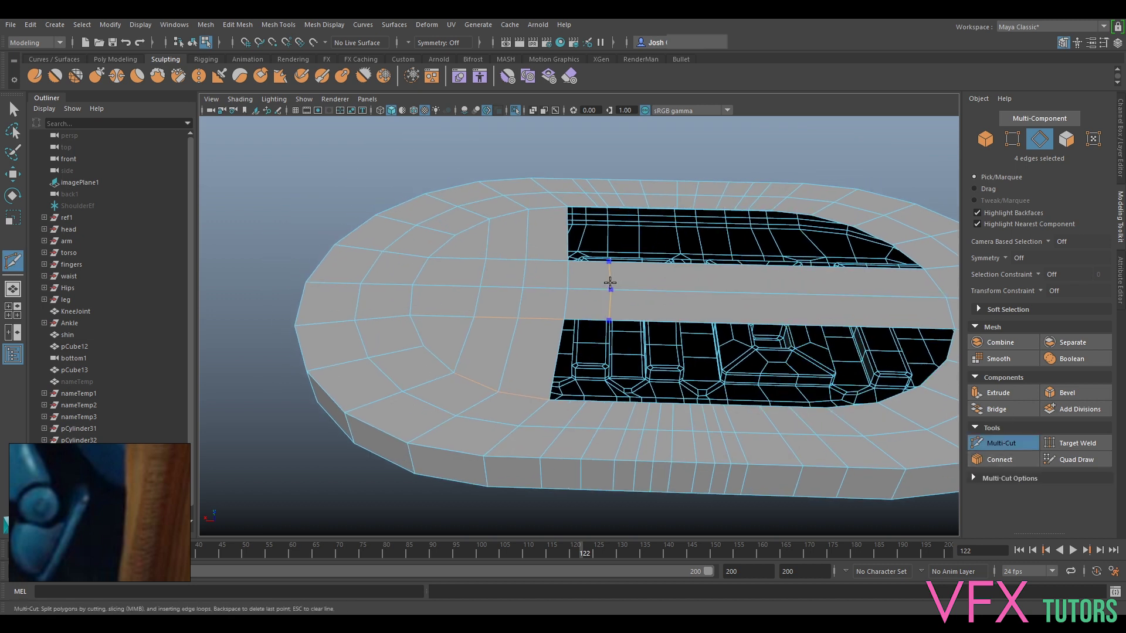
ctrl+click(599, 291)
key(q)
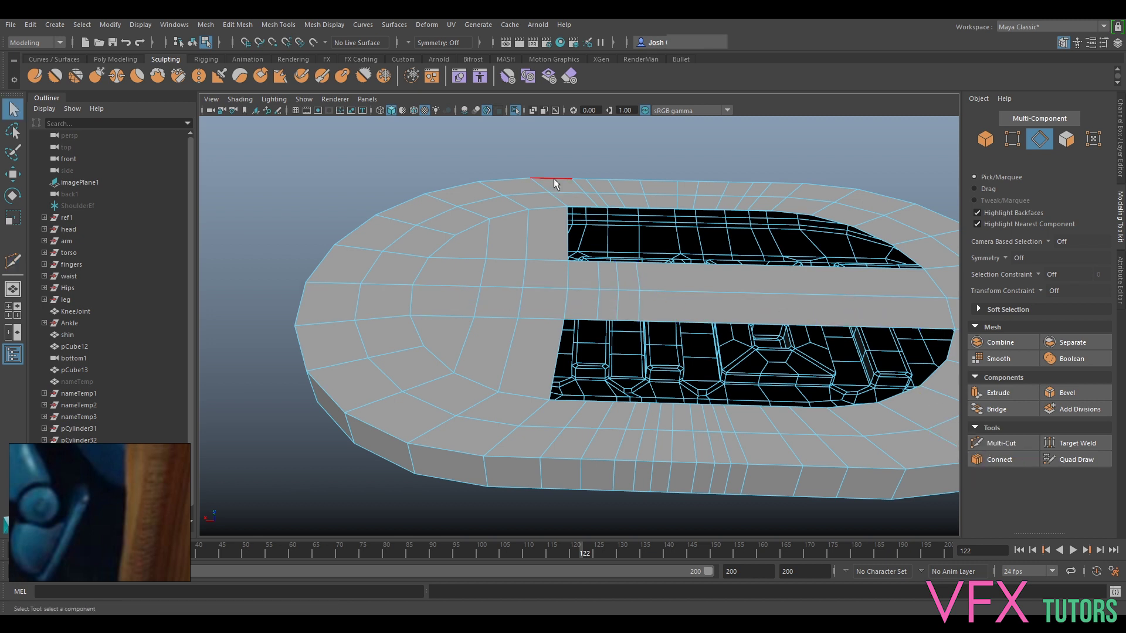
Bridge the next three pairs of strip and rim edges on both sides of the strip.
click(580, 207)
shift+click(611, 261)
click(1007, 412)
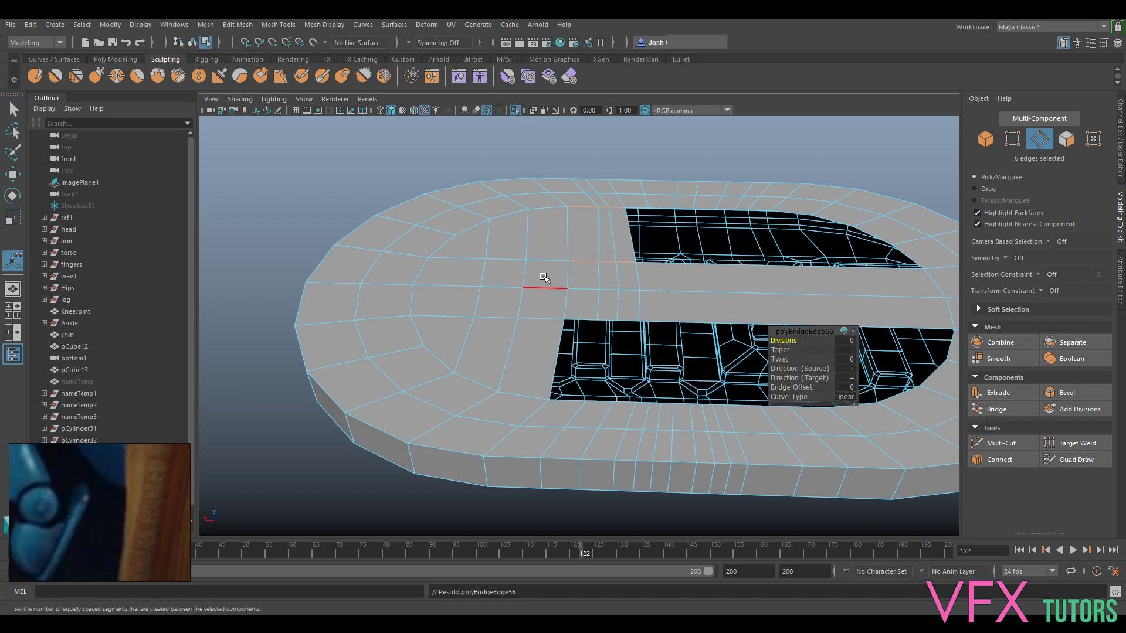
click(579, 318)
shift+click(568, 400)
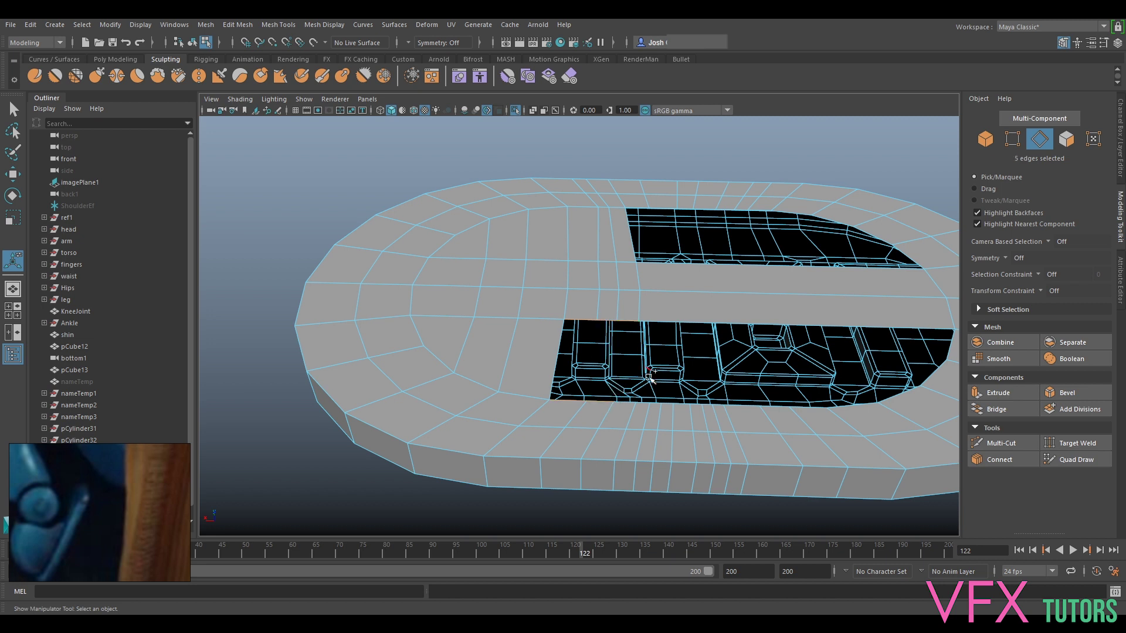
key(g)
Insert three closely spaced edge loops across the unfilled part of the strip, just past the bridged faces.
alt+middle_drag(705, 237, 646, 243)
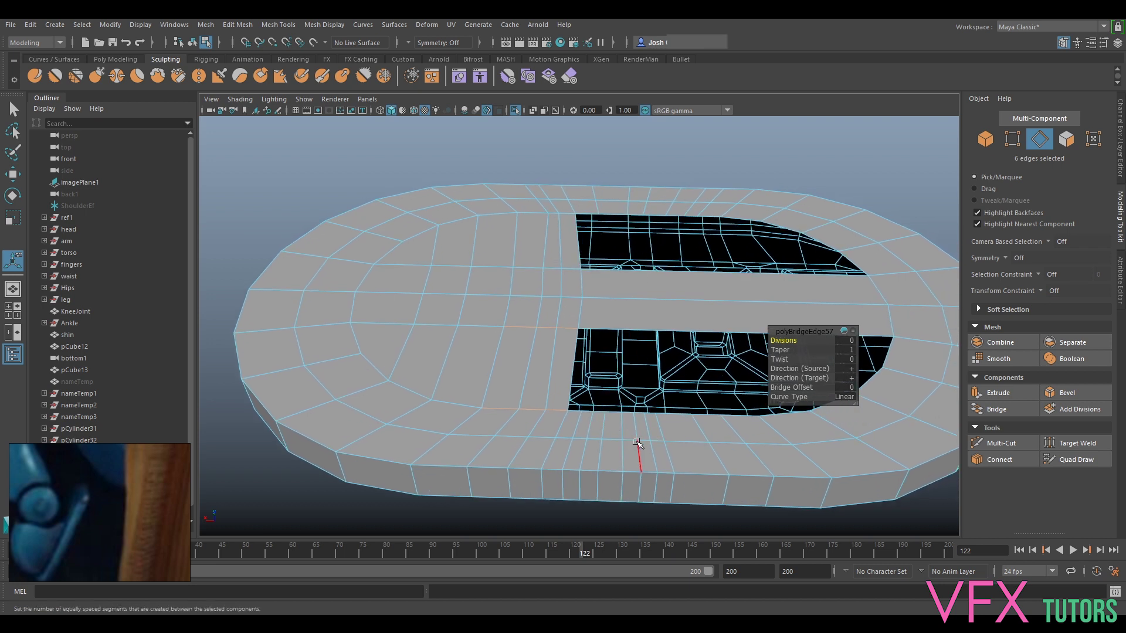
mouse_move(724, 448)
alt+mouse_down()
mouse_move(711, 458)
mouse_move(718, 449)
alt+mouse_up()
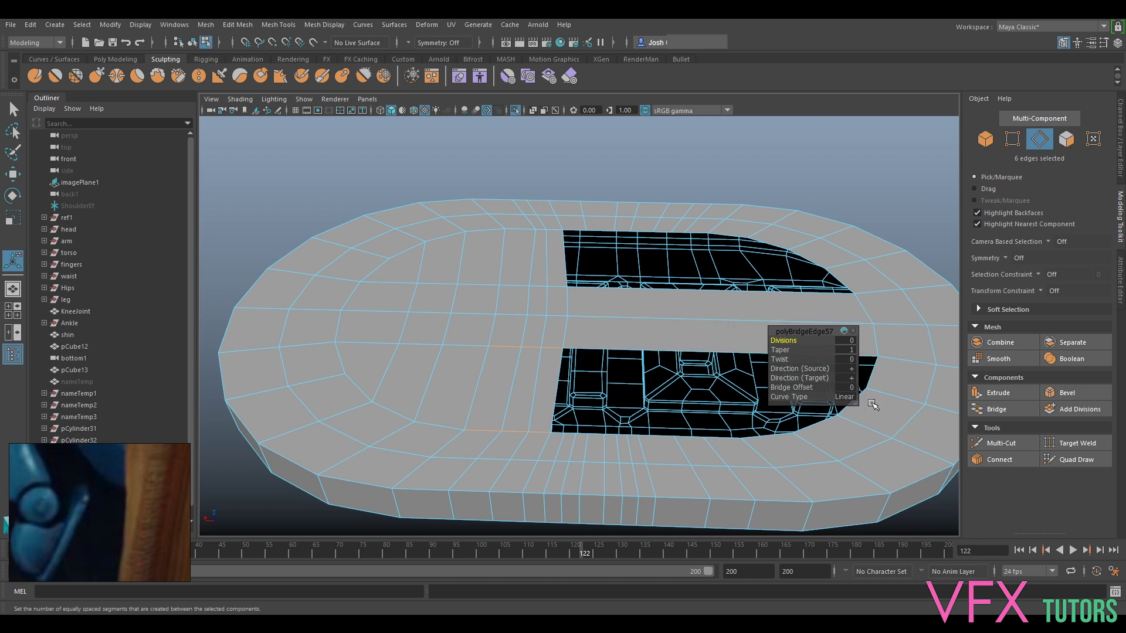
click(1008, 447)
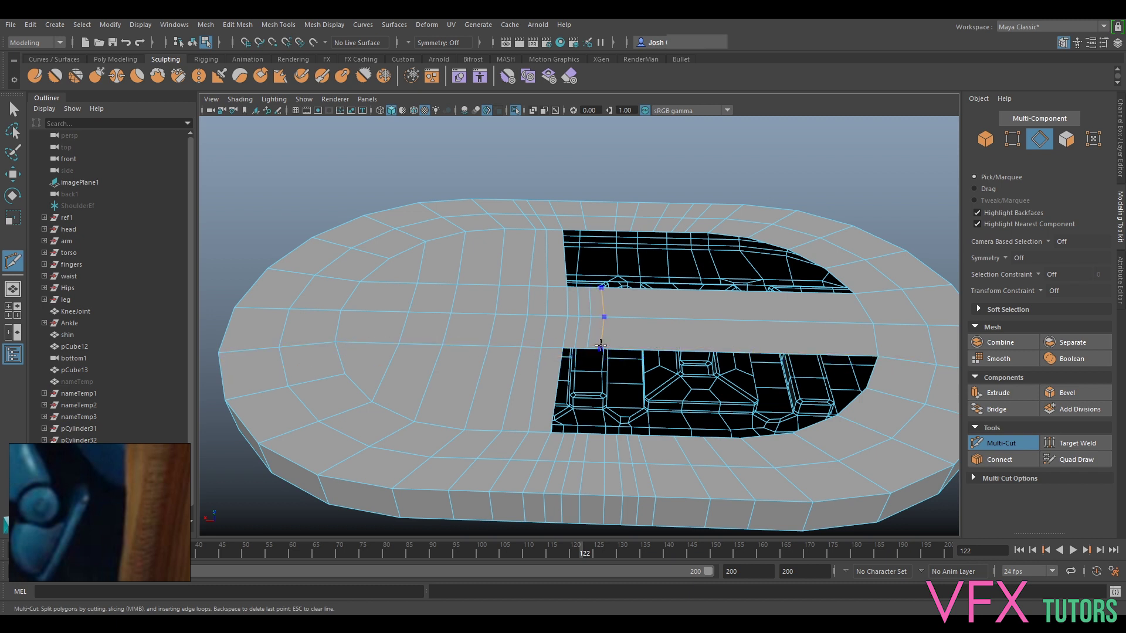
click(1028, 440)
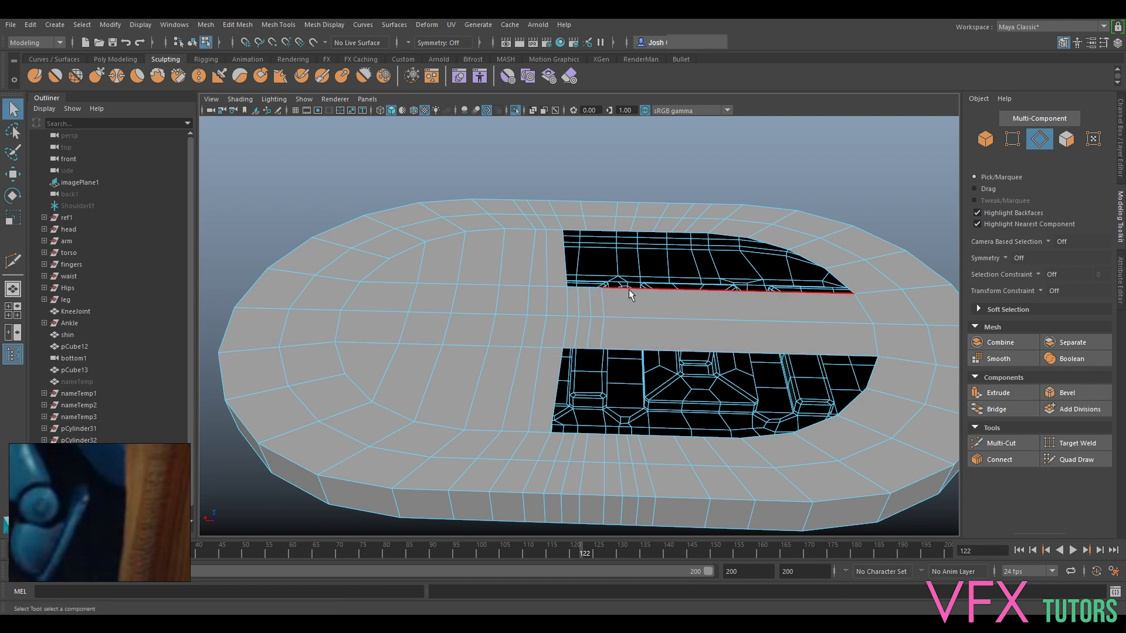
Remove a narrow face from the rim's inner band beside the near opening and select vertices around the gap.
alt+middle_drag(599, 243, 614, 271)
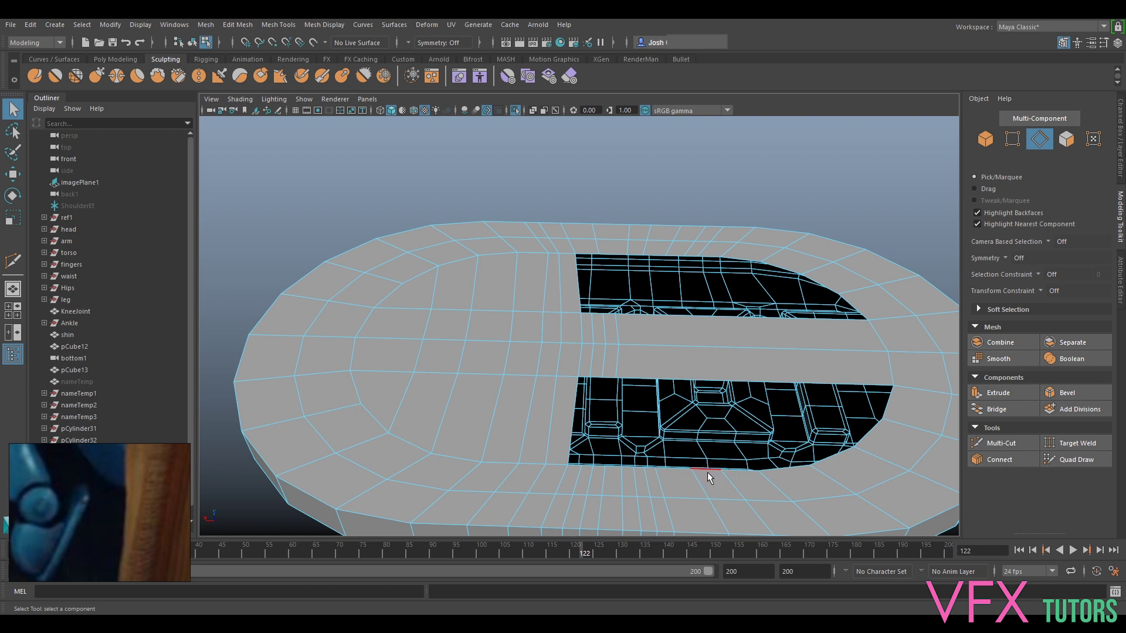
alt+middle_drag(707, 471, 704, 367)
scroll(599, 368, up, 2)
right_drag(600, 382, 546, 298)
click(592, 378)
alt+drag(685, 376, 755, 406)
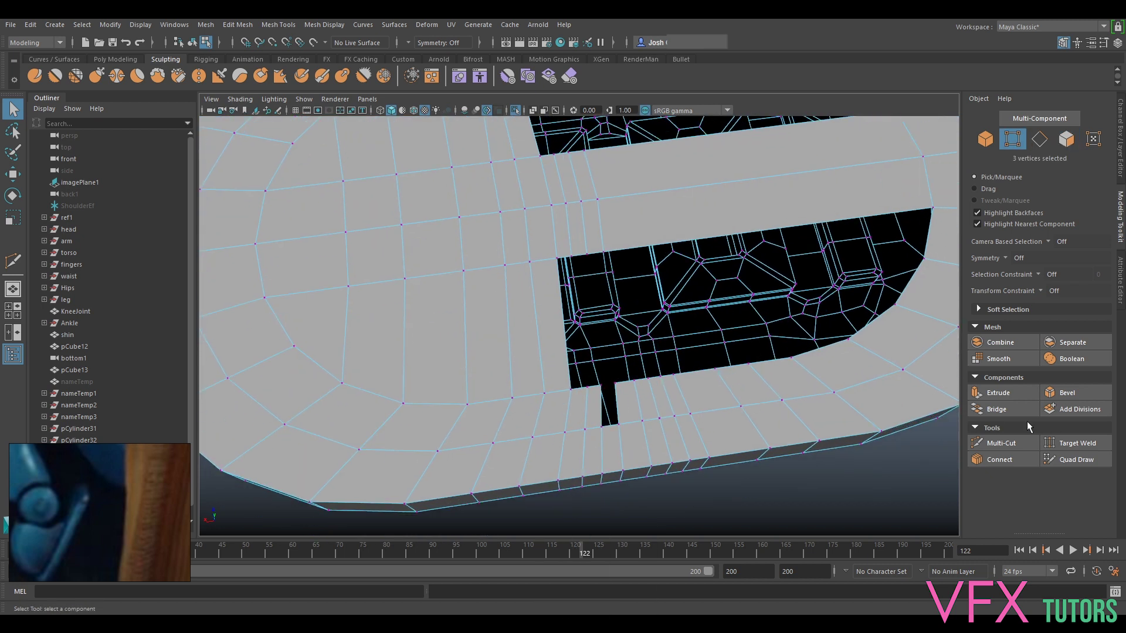
Close the narrow gap in the rim's inner band by target-welding its inner corner vertices onto one shared vertex.
click(1073, 444)
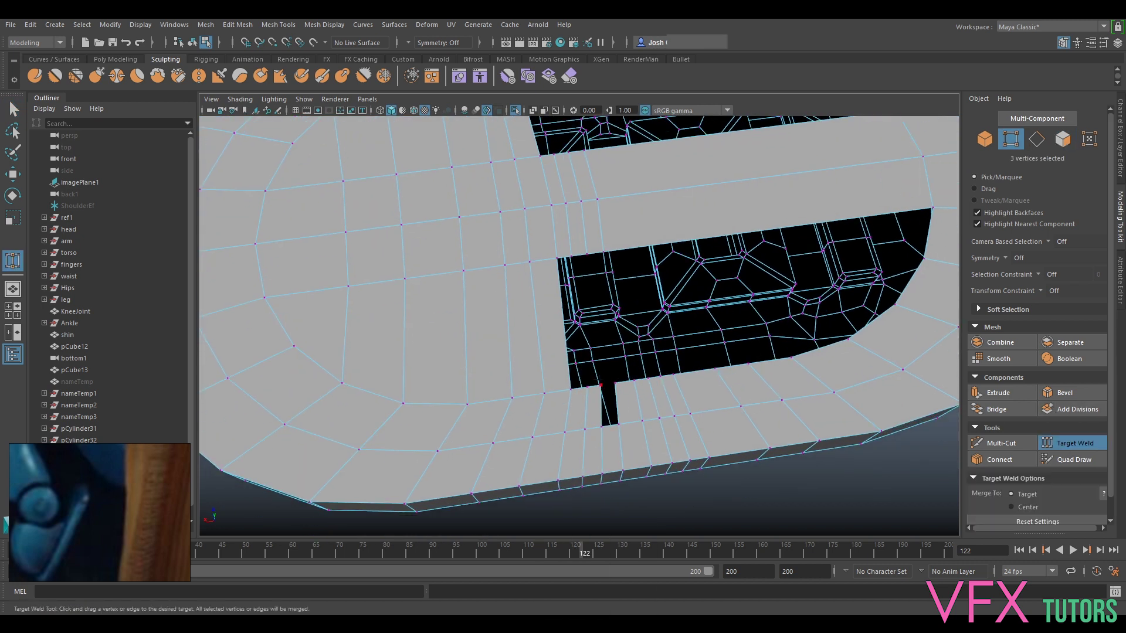
drag(601, 385, 593, 360)
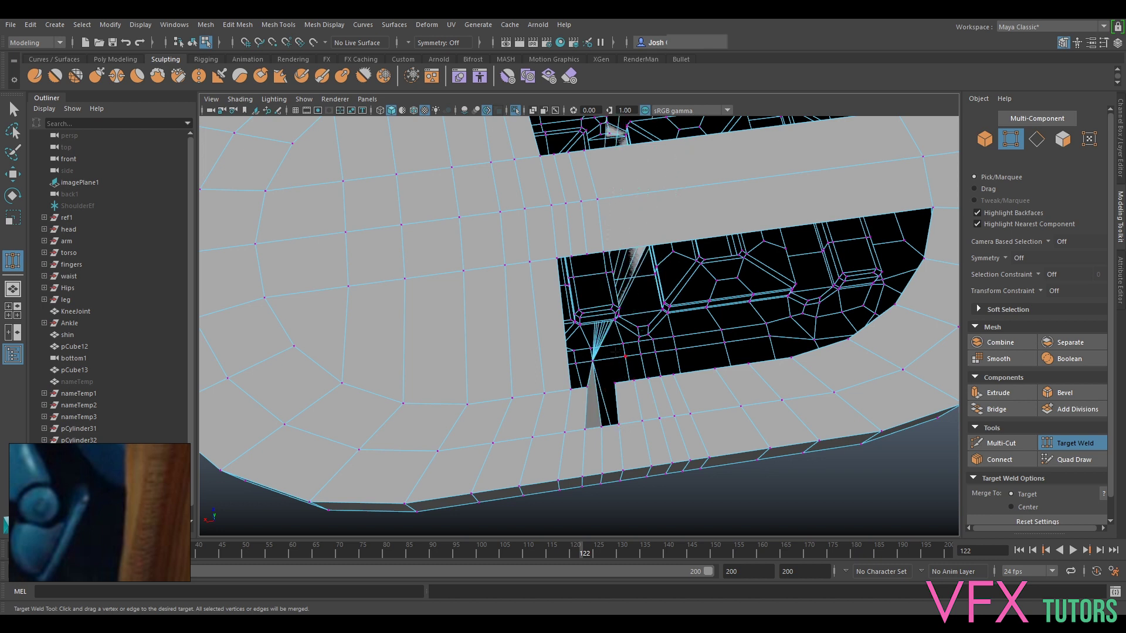
key(ctrl+z)
alt+drag(652, 410, 780, 379)
alt+middle_drag(905, 307, 780, 400)
scroll(679, 389, up, 5)
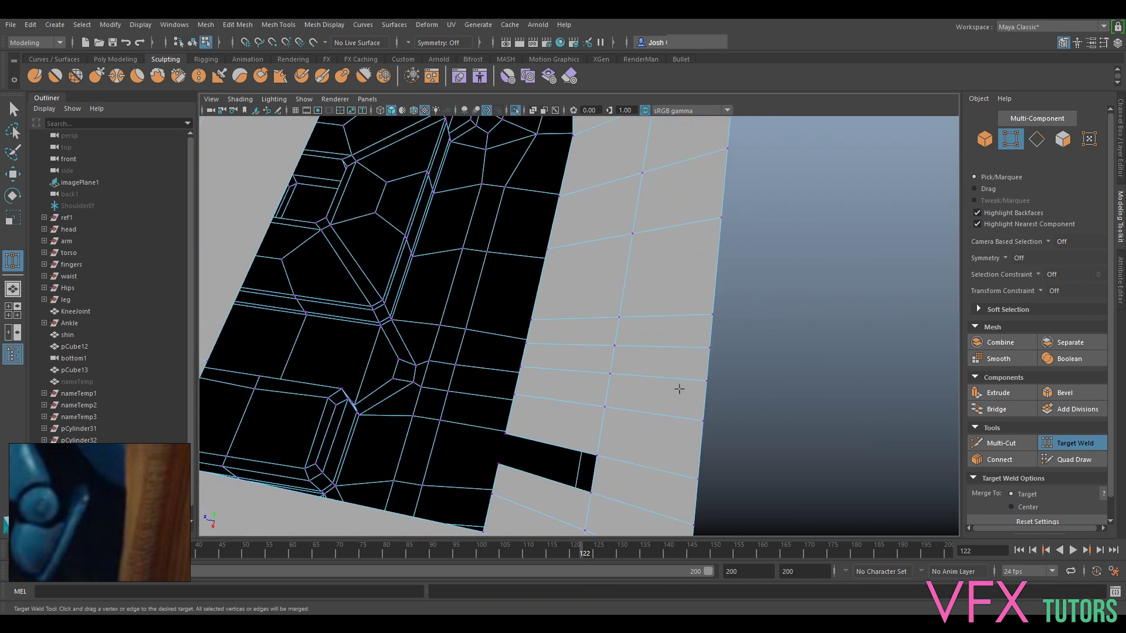
drag(511, 455, 596, 455)
alt+middle_drag(519, 454, 578, 397)
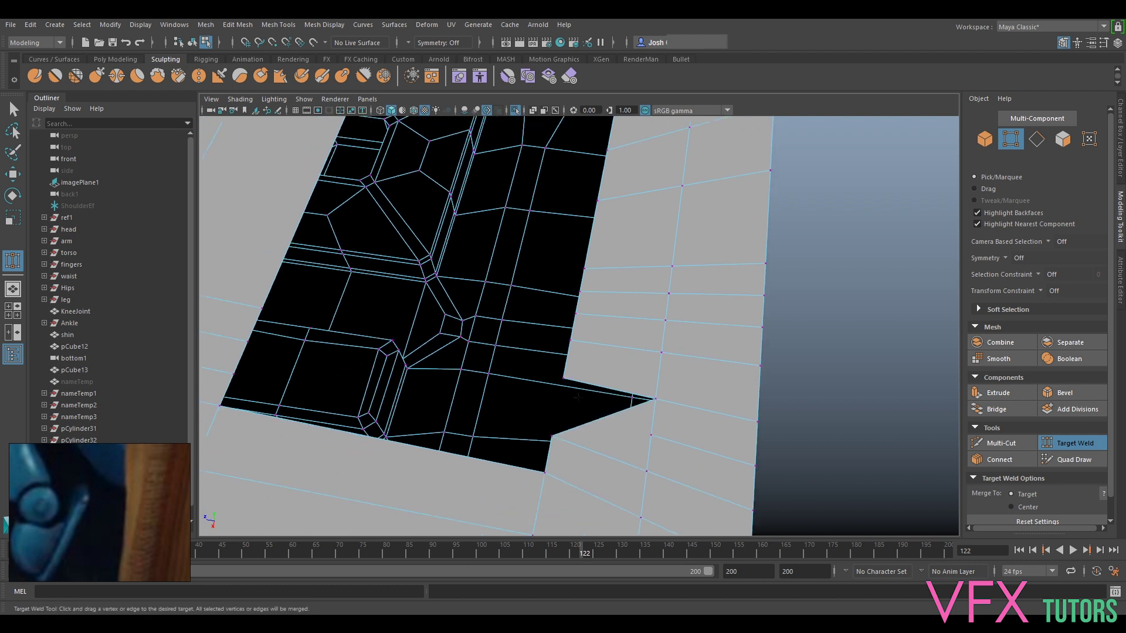
drag(563, 378, 564, 378)
alt+drag(676, 405, 636, 423)
key(q)
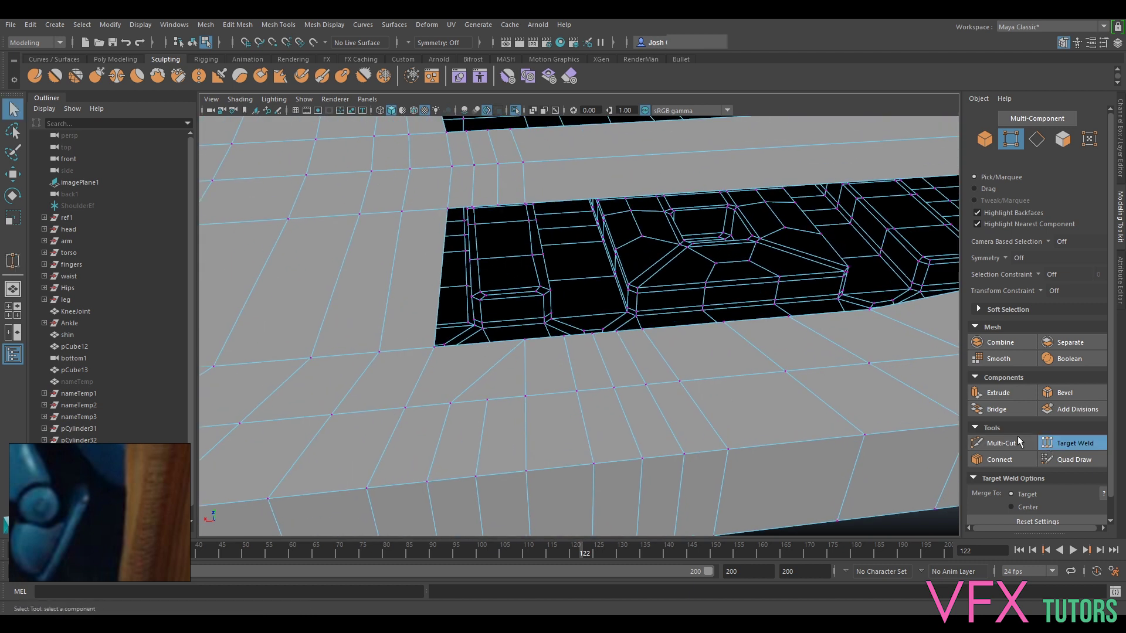
Slide the vertices on the rim's inner edge beside the near opening along X to even out their spacing.
key(w)
drag(300, 358, 256, 362)
click(560, 350)
drag(526, 339, 554, 336)
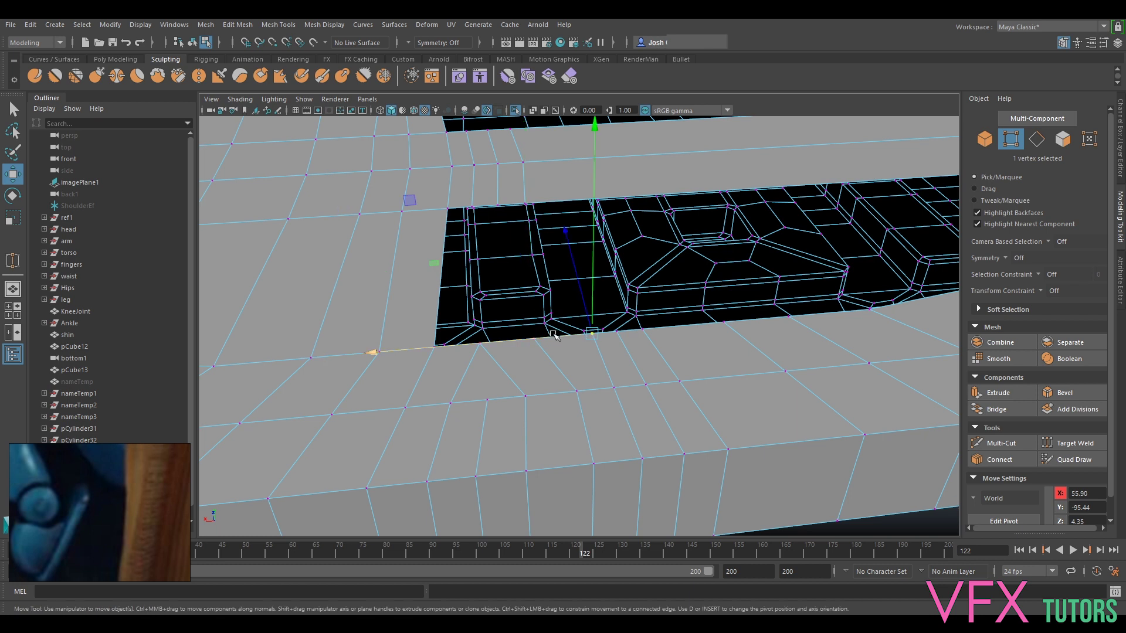
Bridge three neighbouring pairs of strip and rim edges at the filled end of the near opening.
ctrl+right_drag(572, 328, 569, 254)
click(462, 208)
ctrl+shift+click(459, 344)
ctrl+shift+click(491, 209)
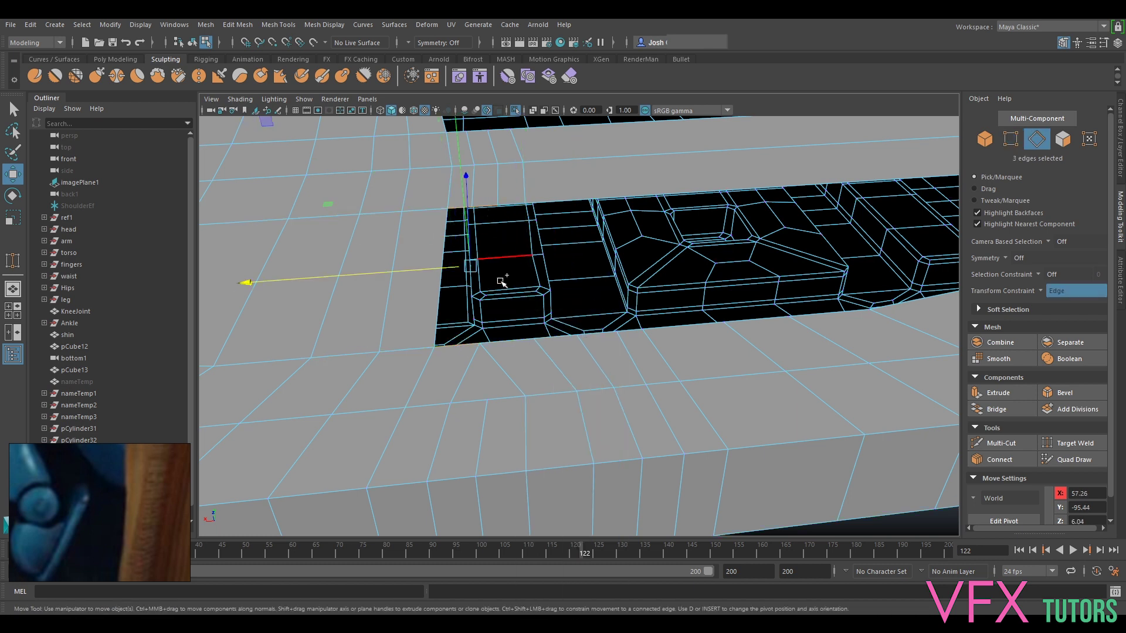
ctrl+shift+click(510, 329)
ctrl+shift+click(516, 223)
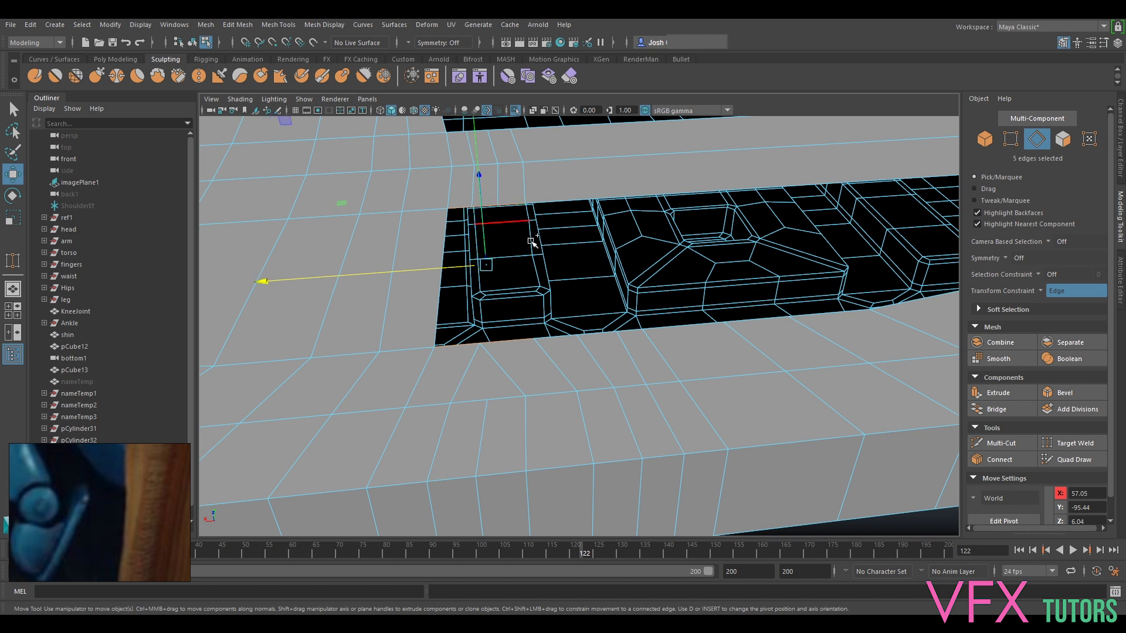
ctrl+shift+click(558, 335)
click(995, 410)
Bridge the matching three pairs of strip and rim edges at the filled end of the far opening.
alt+drag(542, 328, 555, 417)
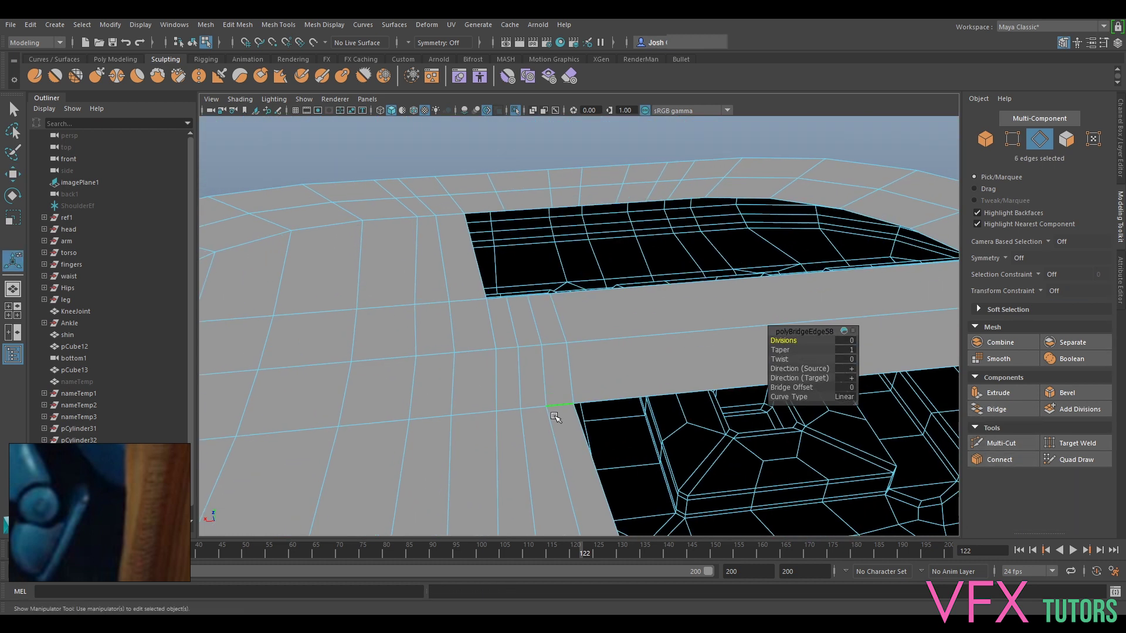
click(476, 220)
shift+double_click(528, 209)
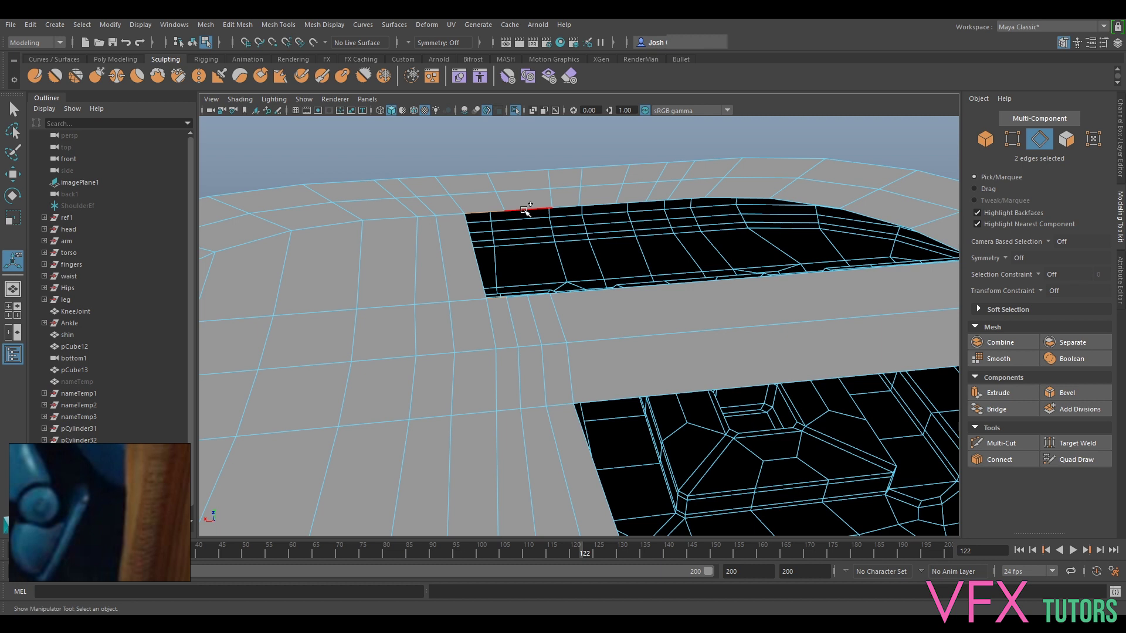
shift+click(566, 207)
shift+click(530, 295)
key(ctrl+z)
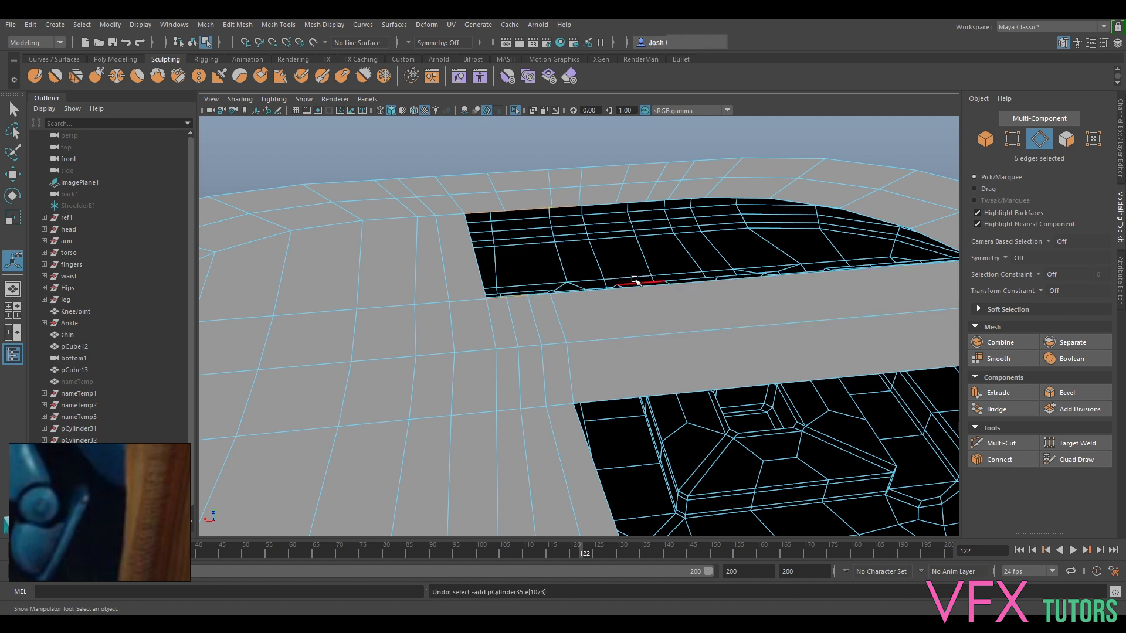
alt+drag(635, 279, 577, 332)
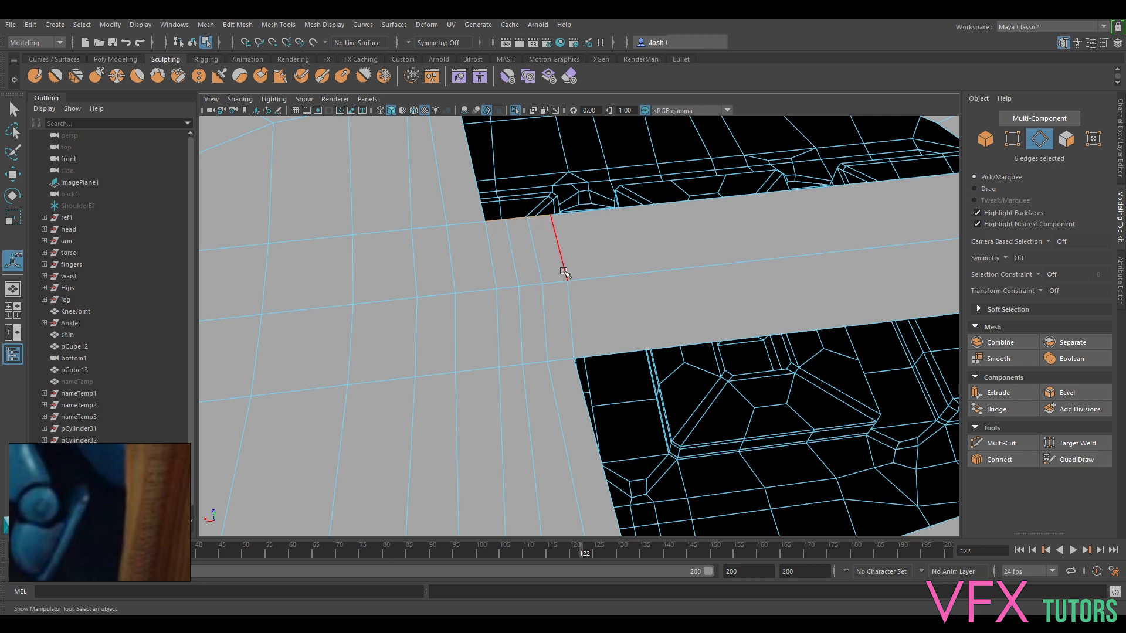
key(g)
Insert three edge loops with Multi-Cut across the unfilled part of the strip, near its rounded far end.
scroll(623, 282, down, 5)
alt+drag(626, 311, 610, 315)
alt+middle_drag(614, 318, 562, 276)
scroll(562, 276, up, 2)
alt+drag(562, 276, 612, 252)
alt+middle_drag(661, 254, 573, 313)
scroll(573, 314, up, 2)
alt+drag(573, 313, 674, 362)
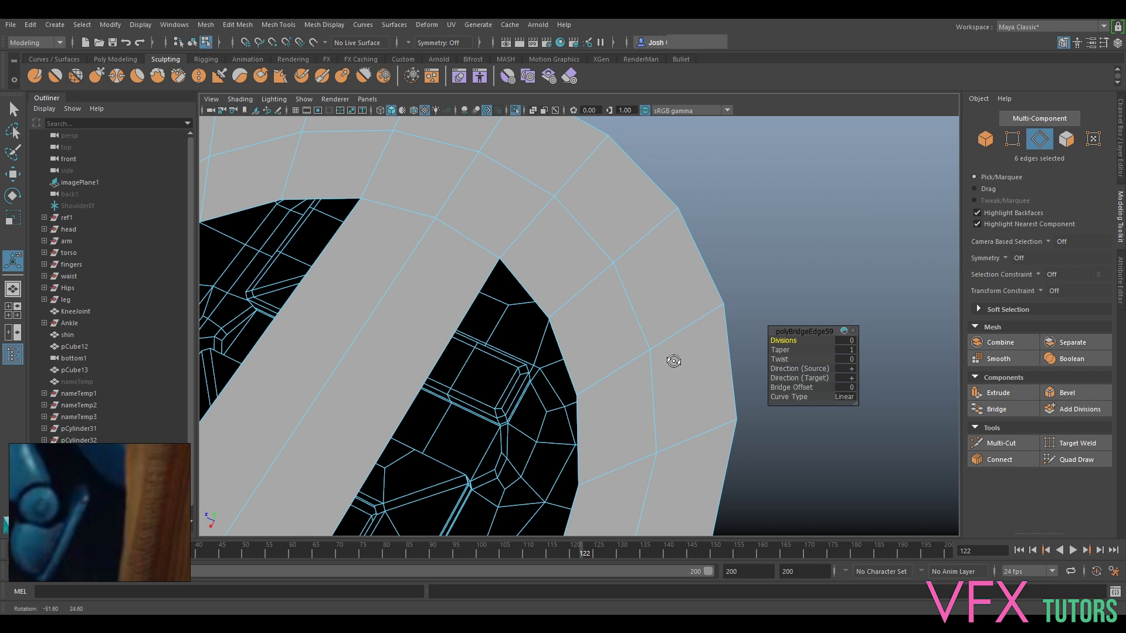
alt+middle_drag(509, 379, 629, 352)
mouse_move(630, 352)
alt+mouse_down()
mouse_move(695, 350)
mouse_move(537, 364)
mouse_move(613, 362)
alt+mouse_up()
click(1020, 439)
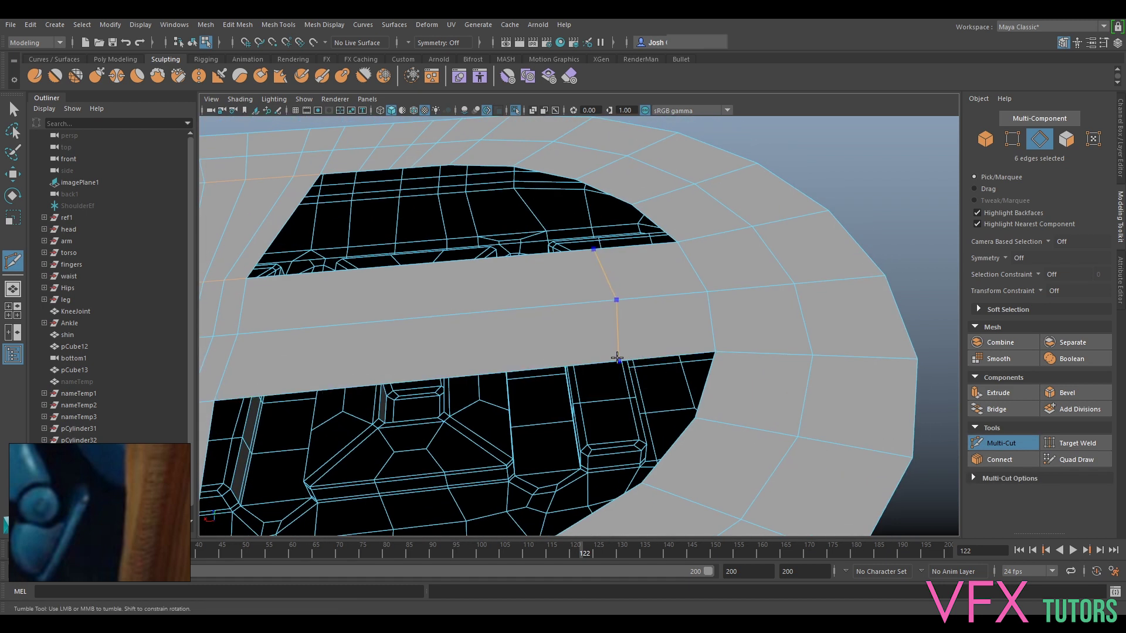
alt+middle_drag(617, 357, 549, 313)
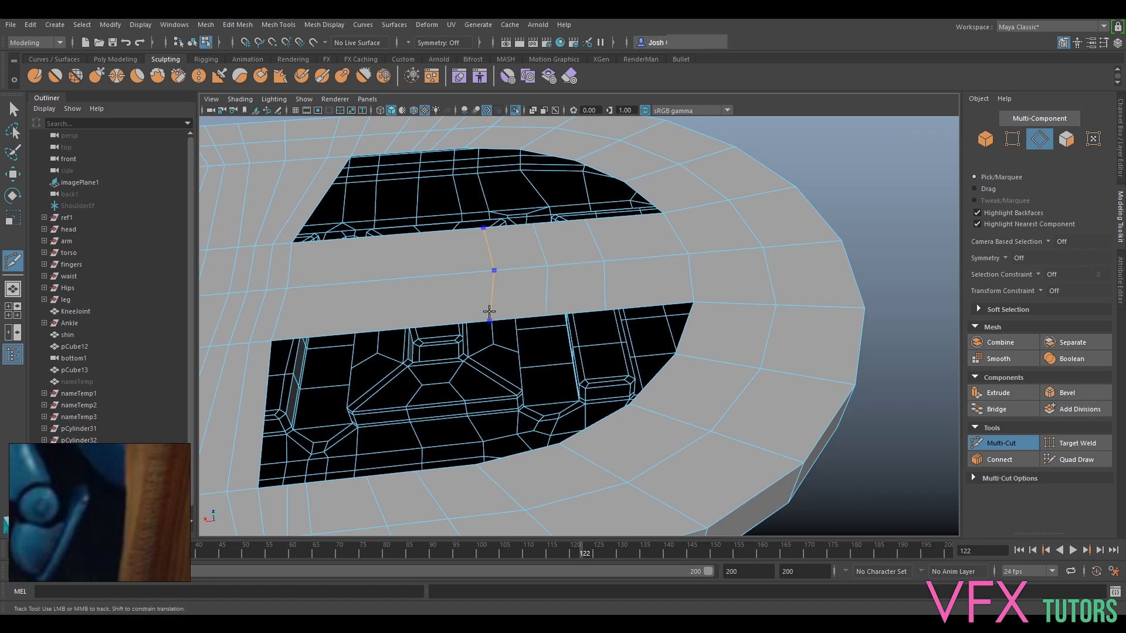
key(q)
Bridge three pairs of strip and rim edges at the rounded end of the near opening.
click(657, 310)
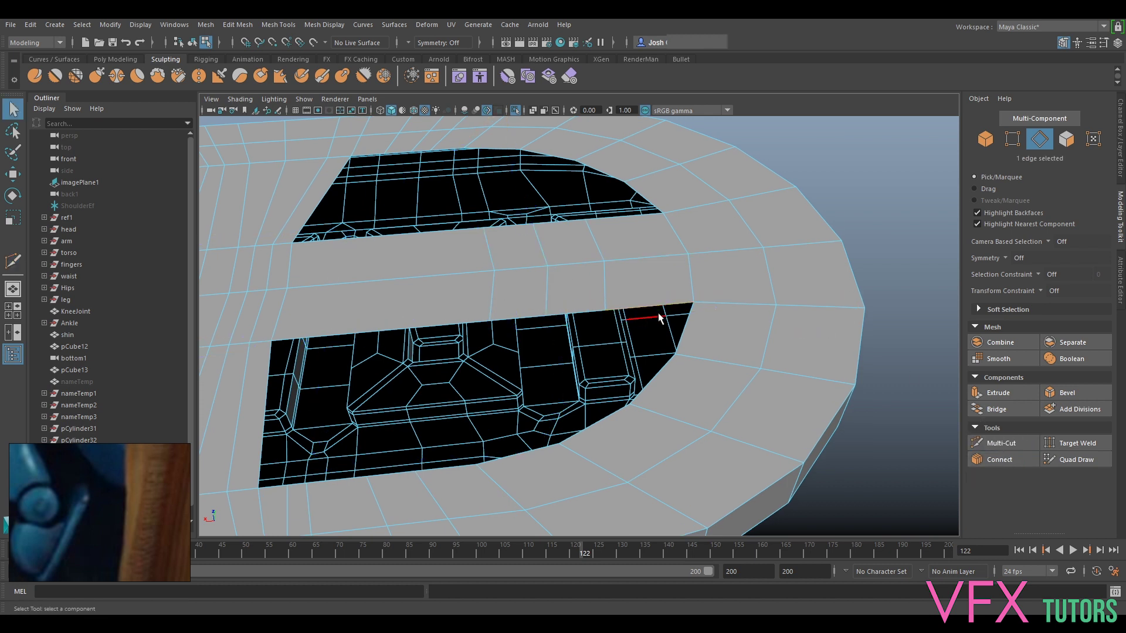
click(997, 409)
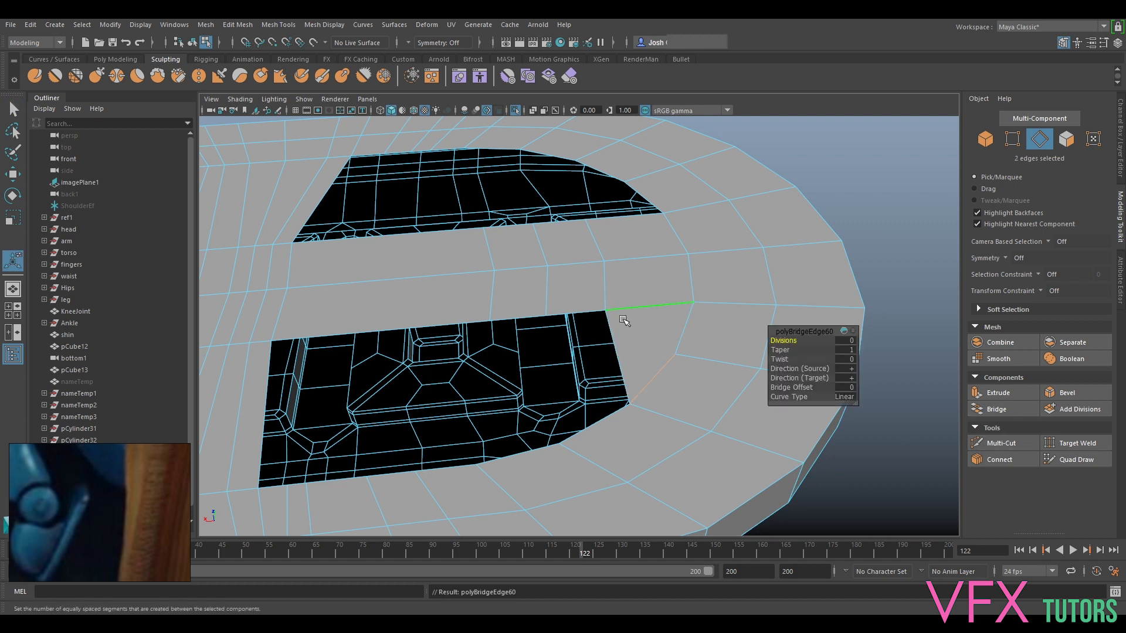
shift+click(596, 422)
shift+click(514, 320)
shift+click(534, 453)
key(g)
Bridge three pairs of strip and rim edges at the rounded end of the far opening.
alt+drag(704, 419, 648, 372)
click(572, 186)
shift+click(613, 234)
shift+click(519, 177)
shift+click(567, 275)
shift+click(460, 185)
key(g)
scroll(535, 318, down, 3)
alt+drag(578, 345, 567, 312)
alt+middle_drag(570, 320, 607, 219)
alt+drag(582, 353, 649, 281)
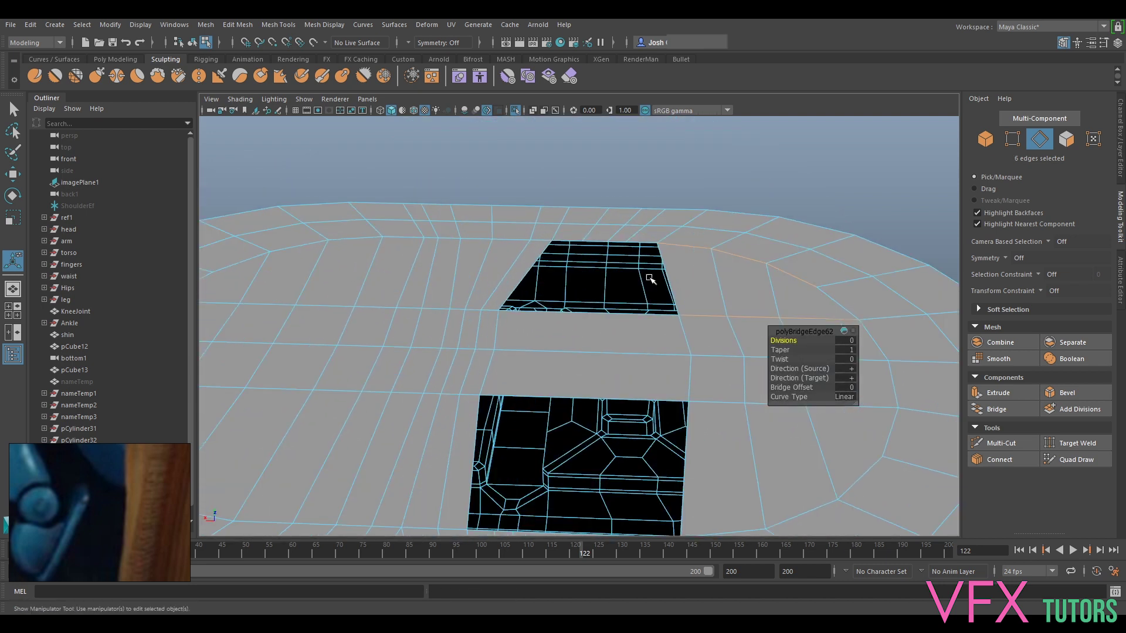
alt+middle_drag(702, 348, 729, 262)
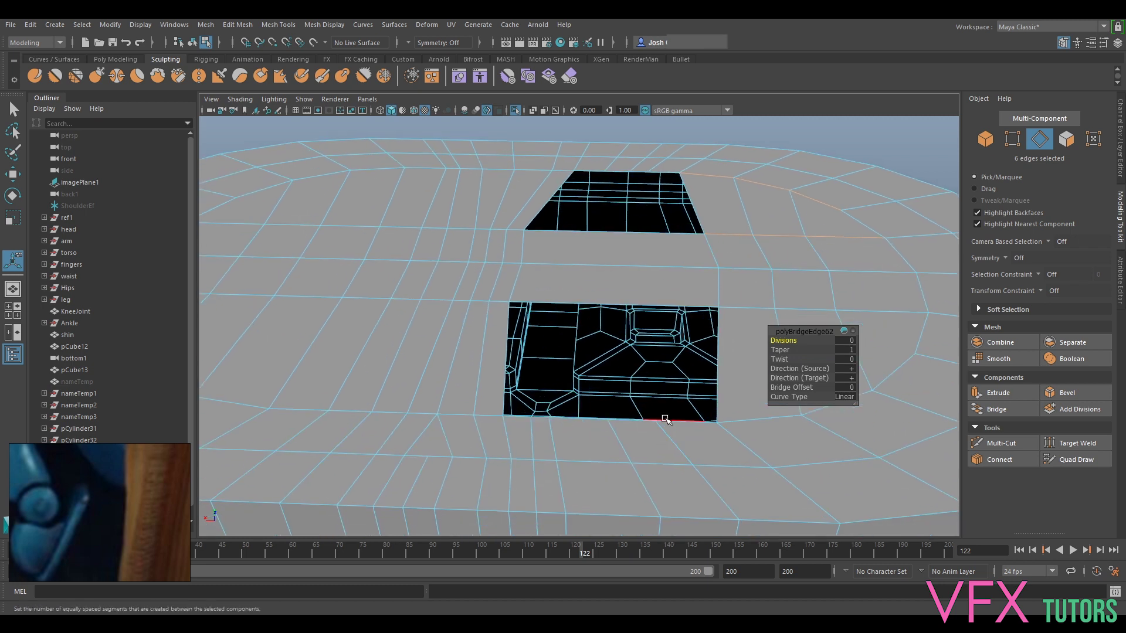
alt+middle_drag(627, 236, 636, 327)
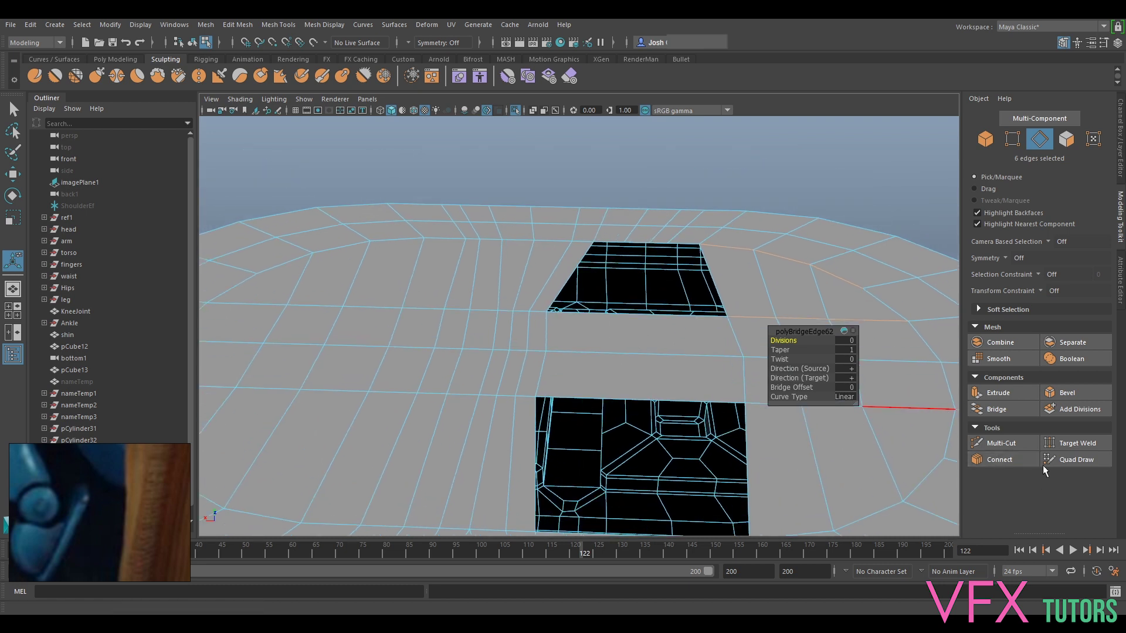
click(1012, 444)
click(580, 398)
click(588, 352)
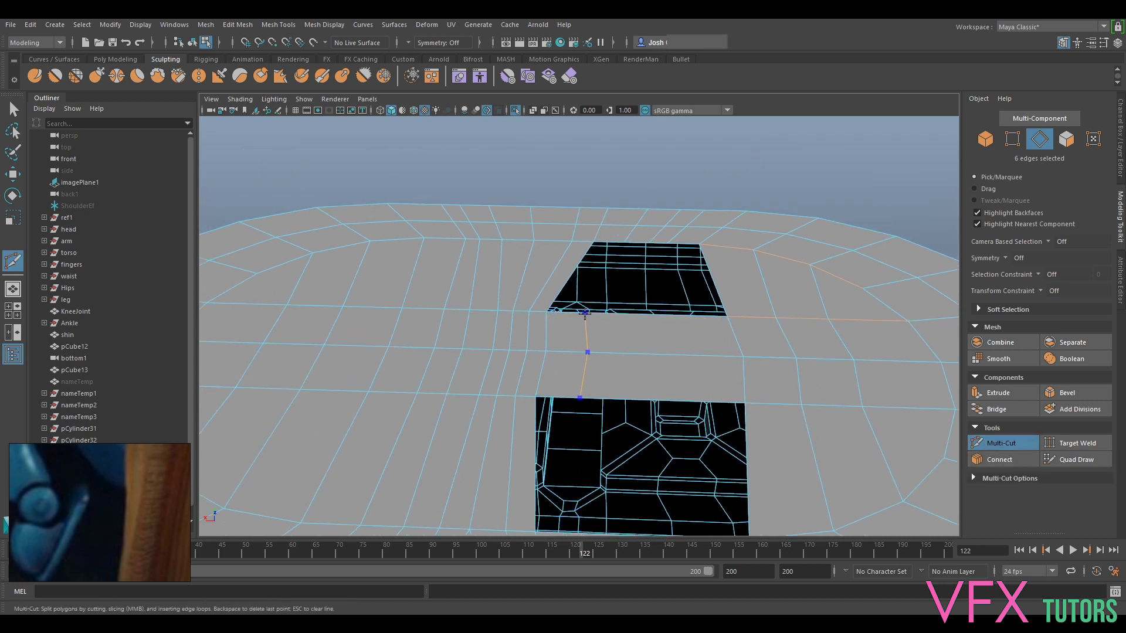
key(Escape)
click(854, 360)
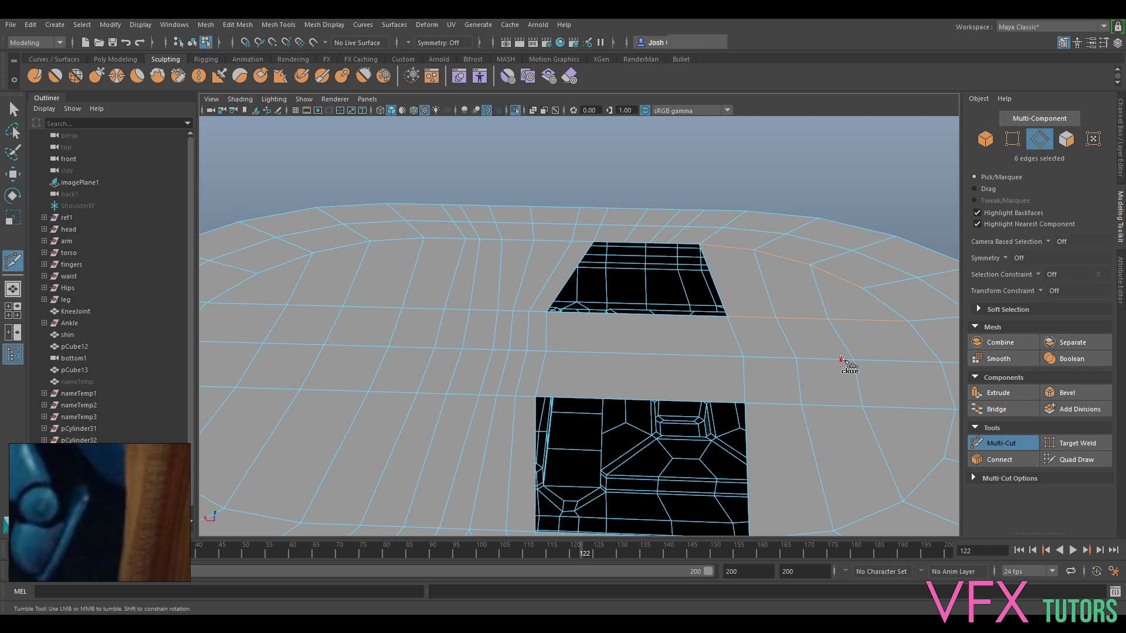
click(1001, 442)
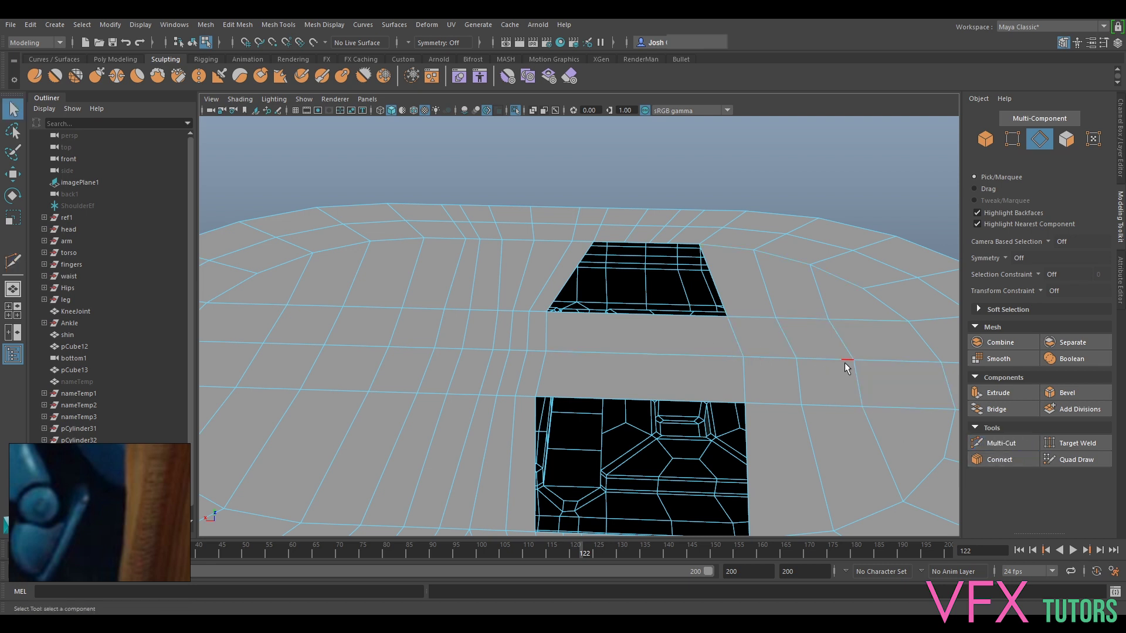
key(ctrl+z)
key(ctrl+z)
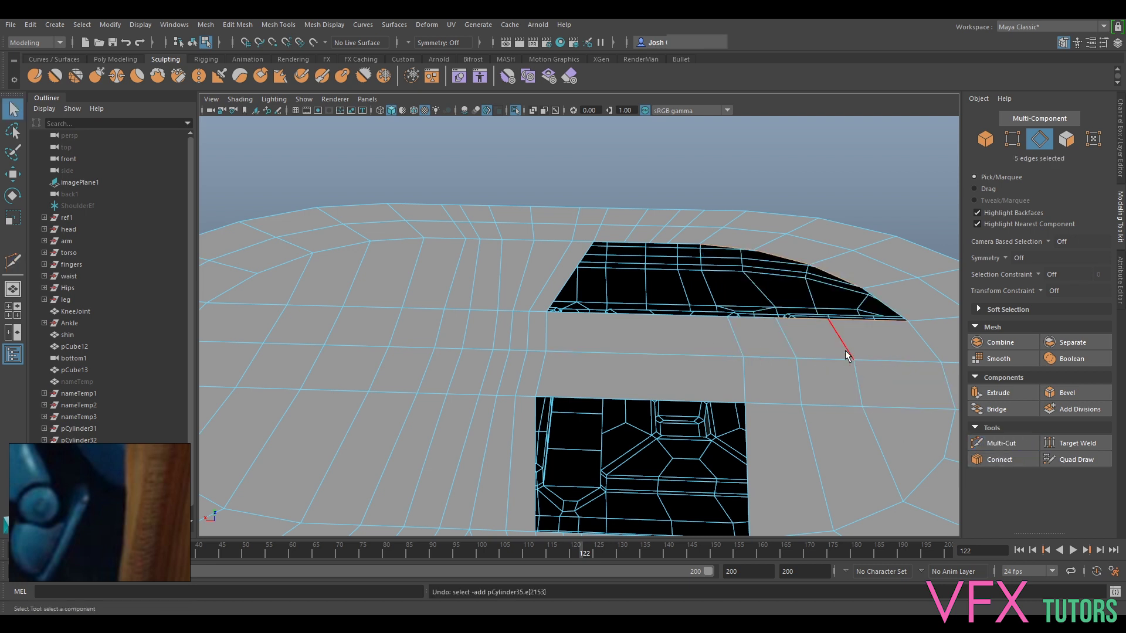
click(997, 409)
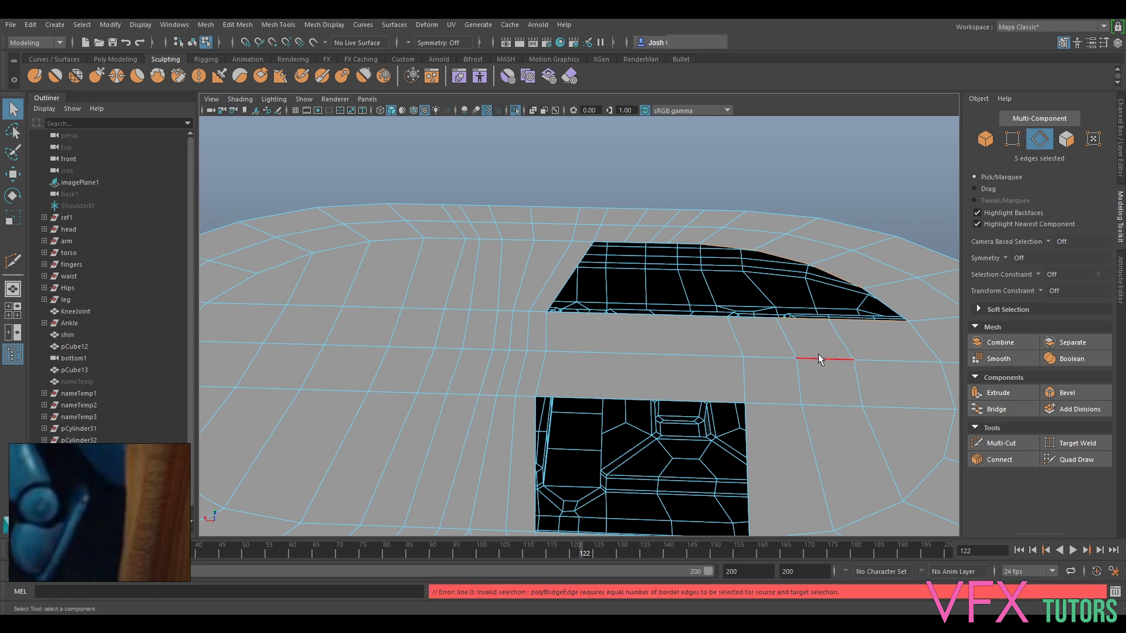
shift+click(768, 319)
click(1004, 410)
Insert three edge loops with Multi-Cut across the strip between the two remaining openings.
right_drag(725, 288, 783, 272)
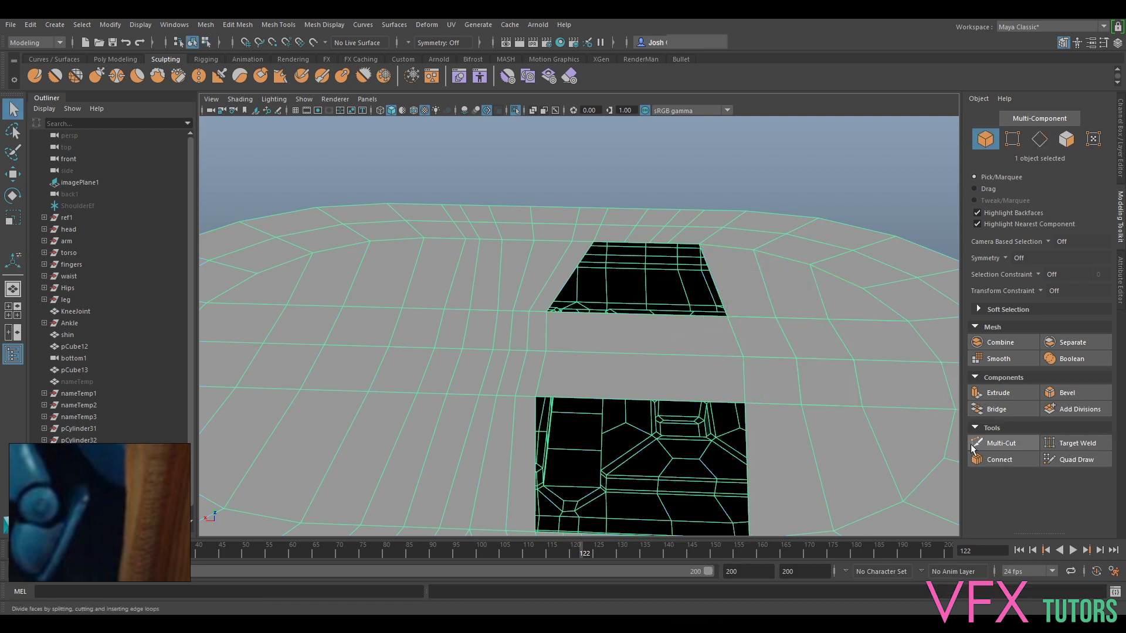
click(995, 444)
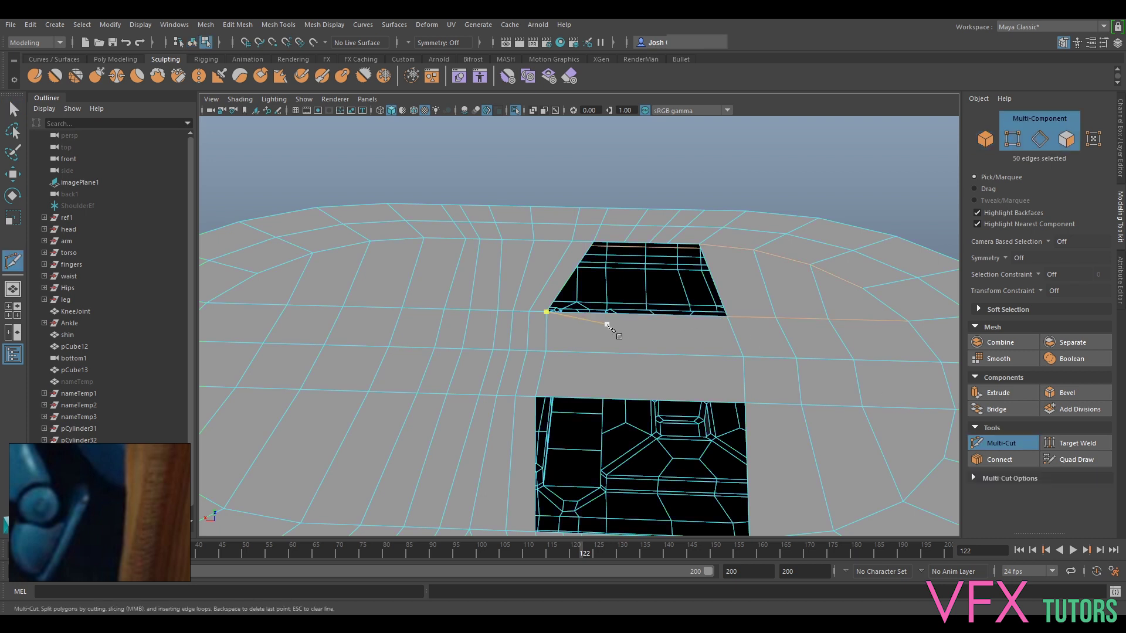
ctrl+click(593, 314)
click(1001, 444)
Fill the far opening by bridging its four pairs of strip and rim edges.
right_drag(613, 241, 610, 230)
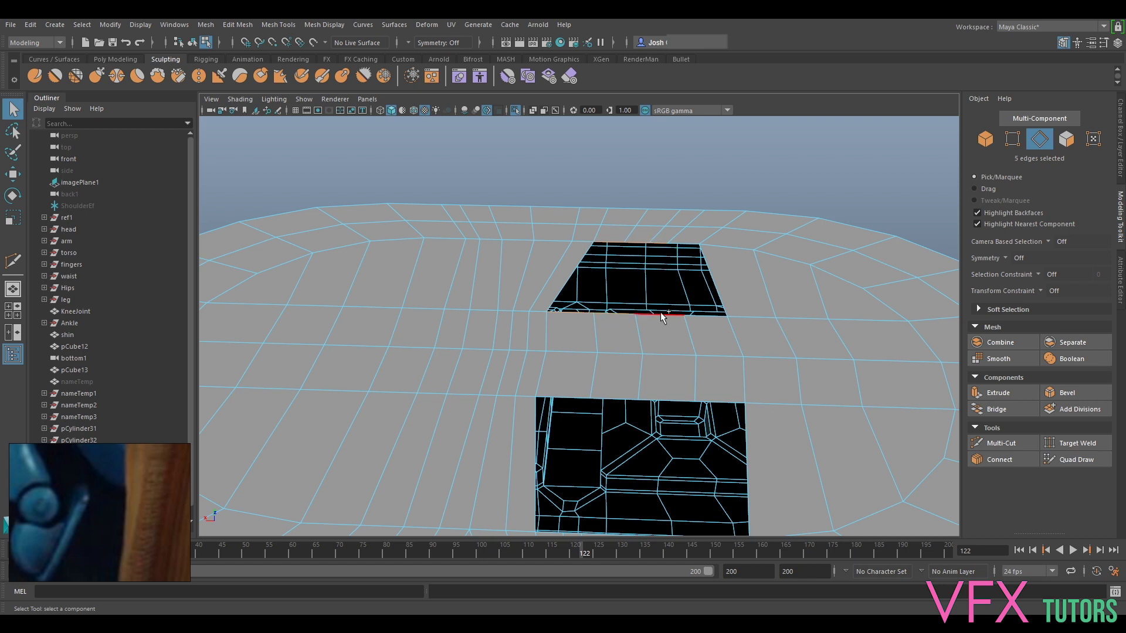
shift+click(713, 317)
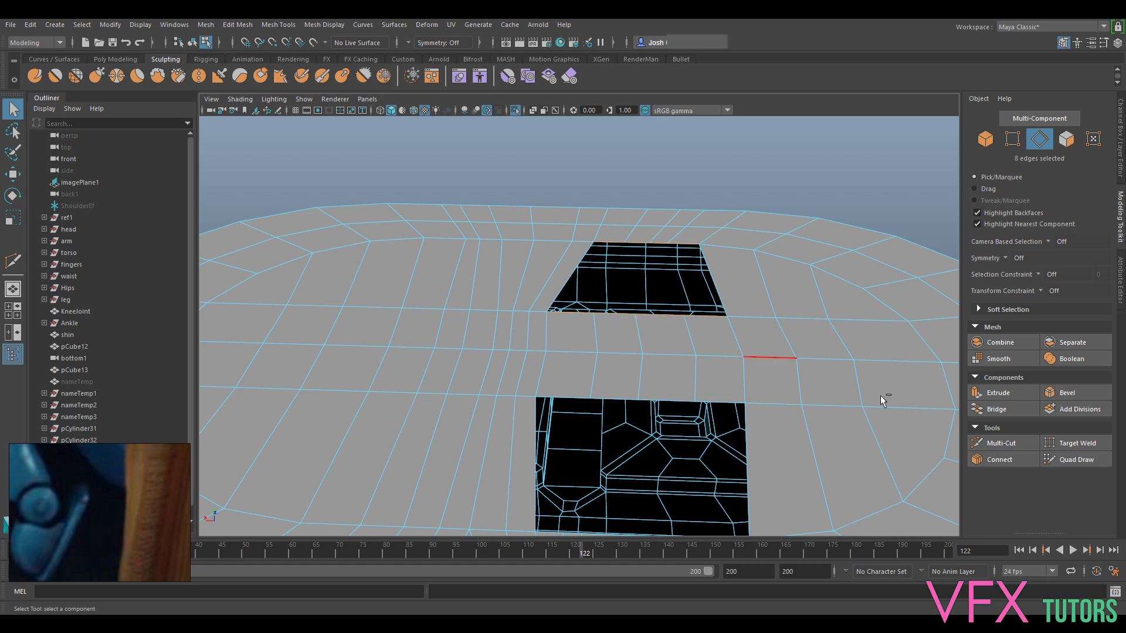
click(996, 410)
Bridge three successive pairs of strip and rim edges across the near opening, starting from its rounded-end side.
alt+drag(733, 264, 584, 330)
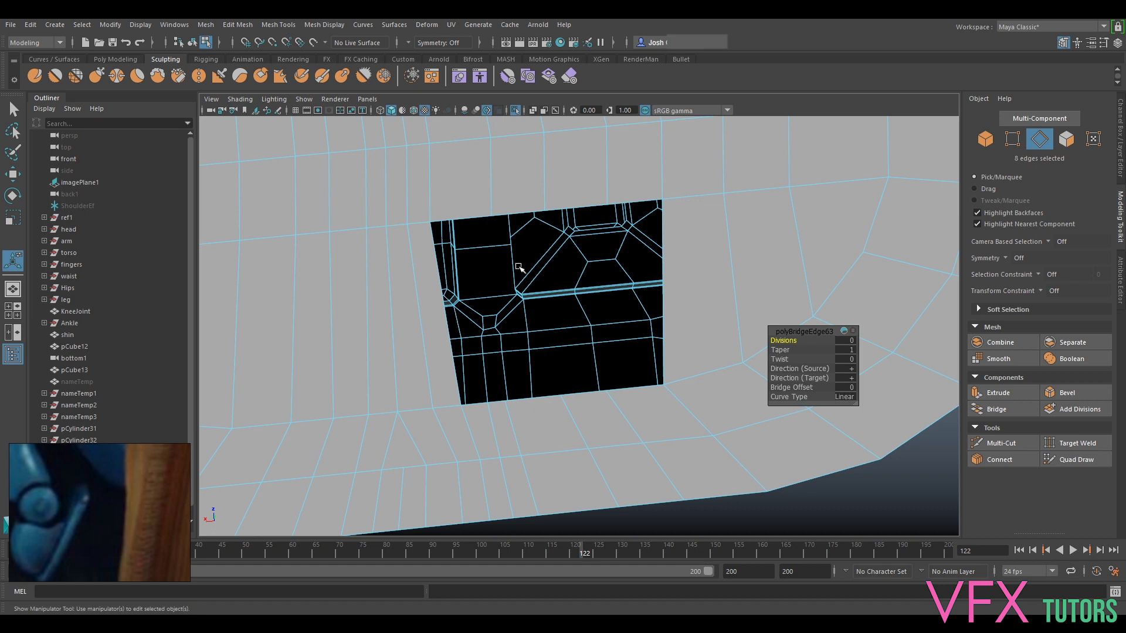
click(648, 400)
key(ctrl+z)
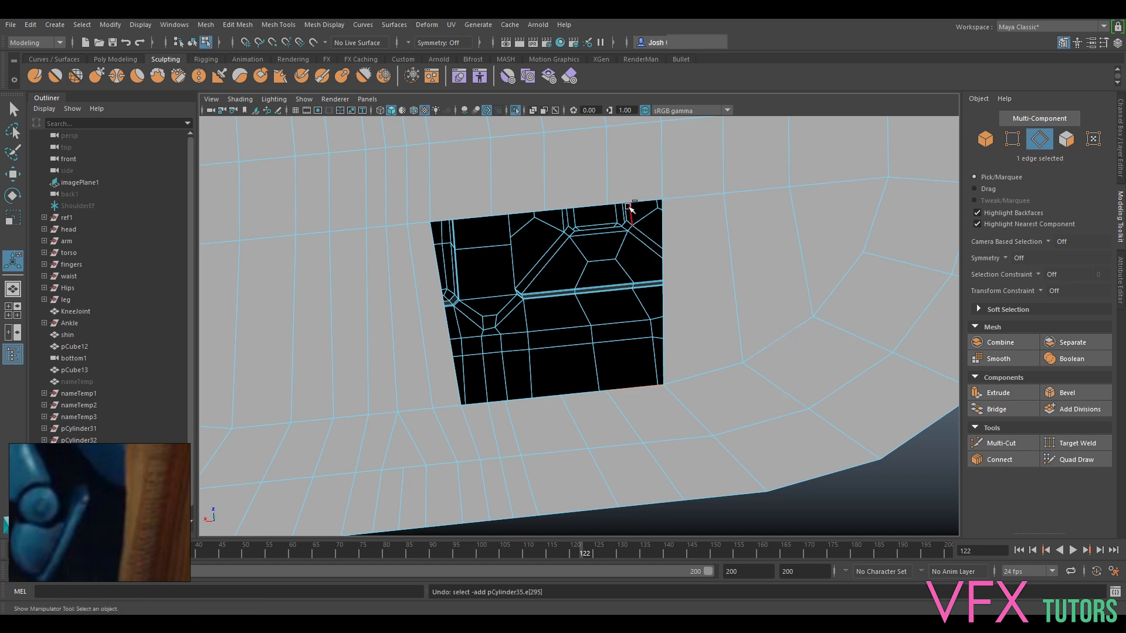
shift+click(634, 201)
shift+right_drag(630, 210, 777, 339)
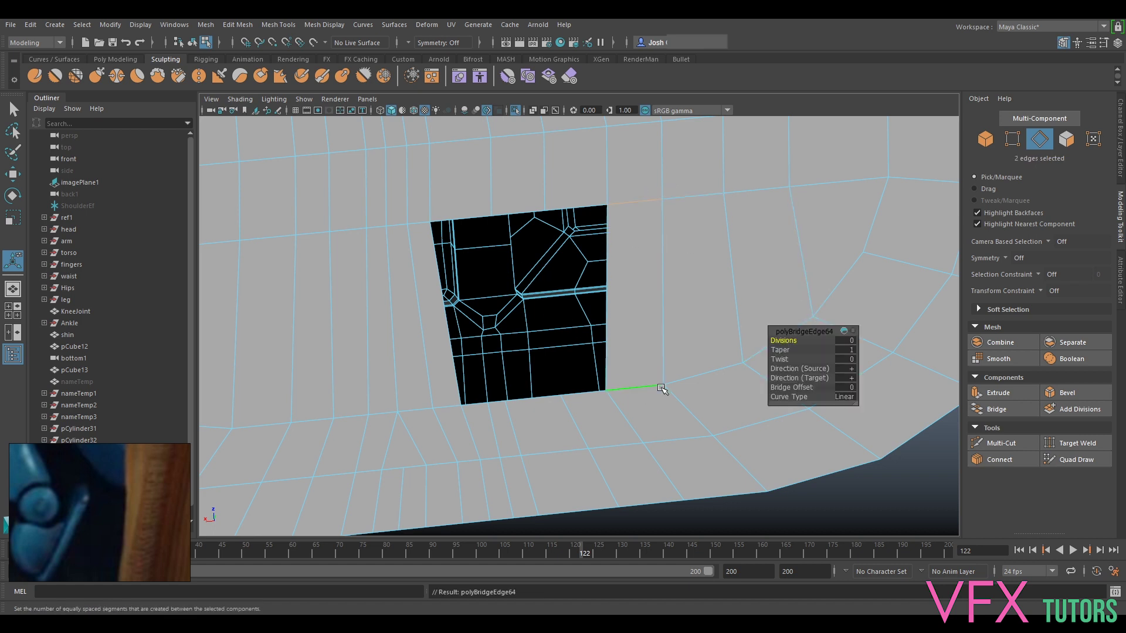
alt+drag(661, 389, 610, 357)
click(610, 359)
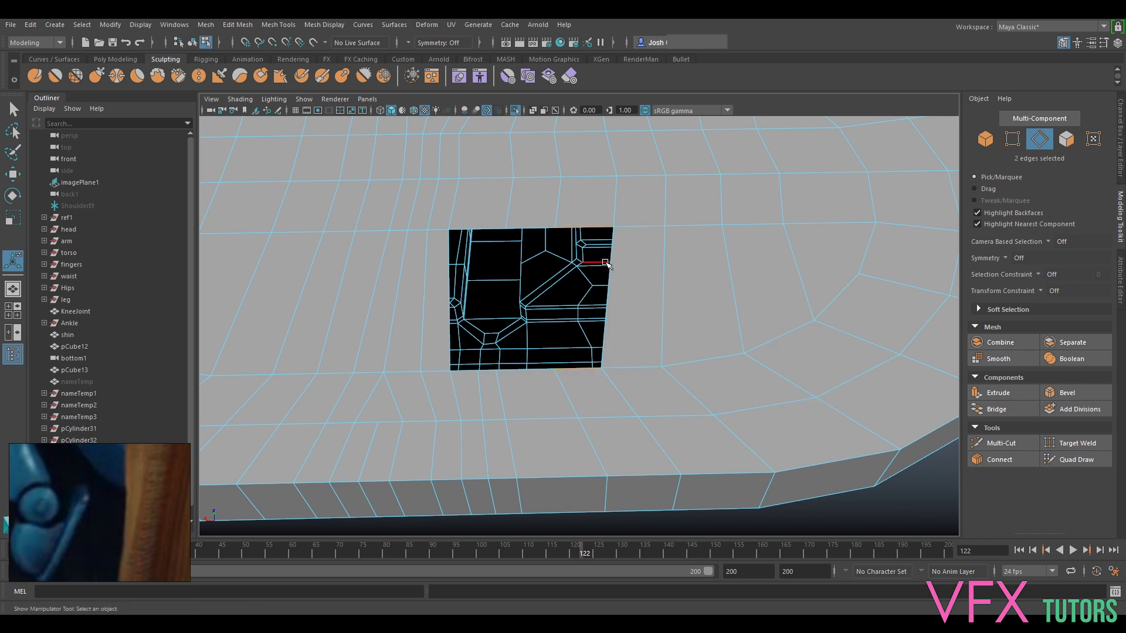
key(g)
click(538, 233)
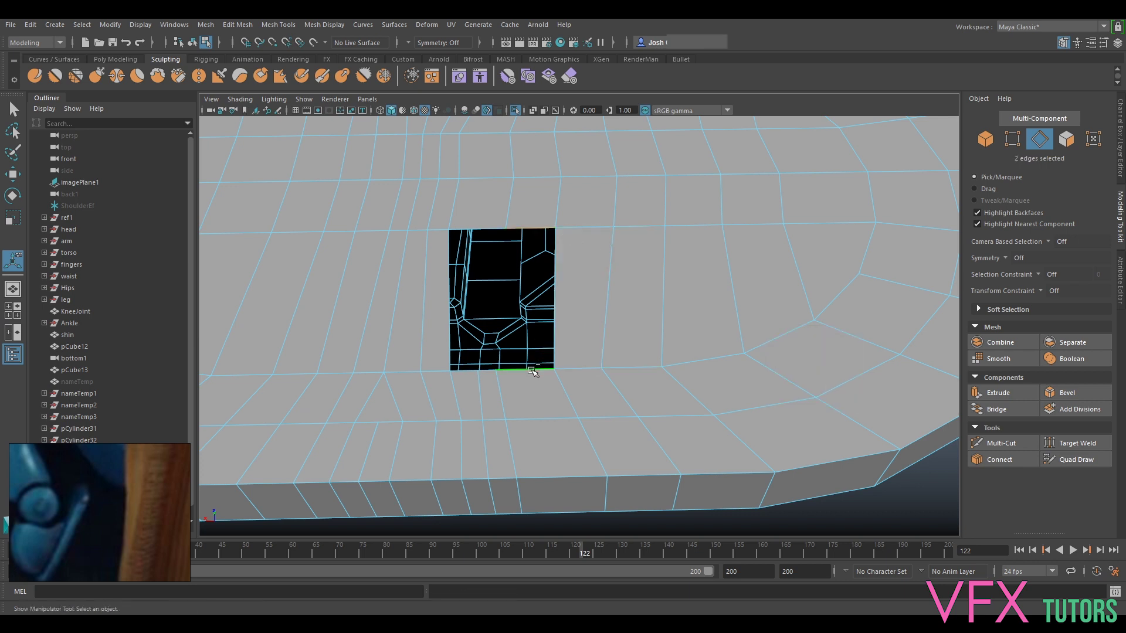
key(g)
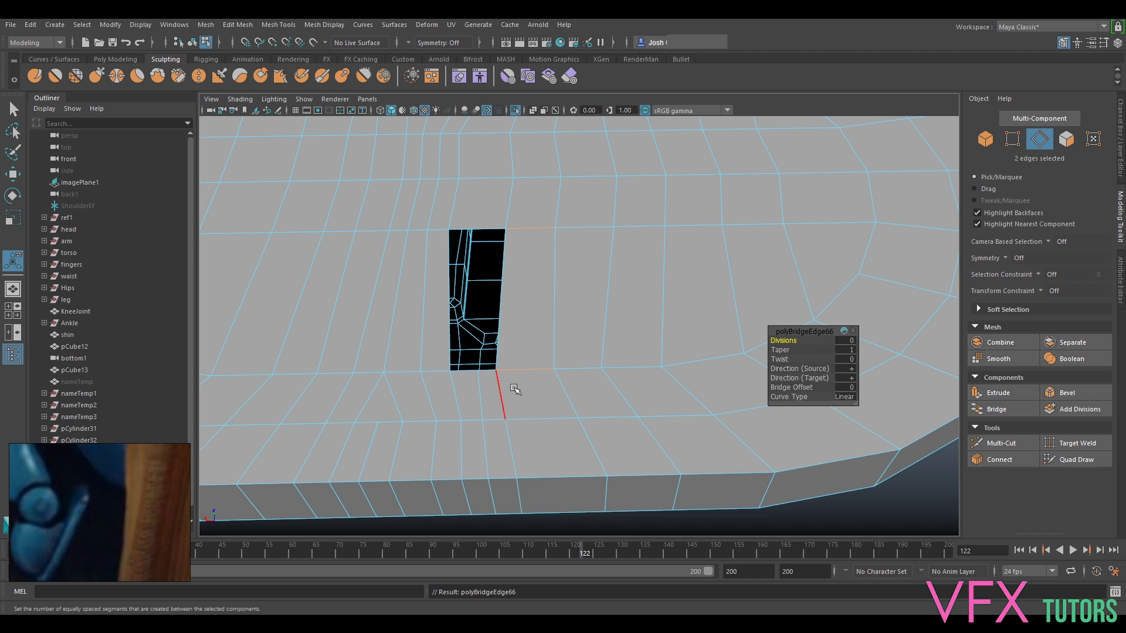
Delete the face between the rim-side end of the near opening and the next edge row.
alt+middle_drag(510, 386, 577, 384)
right_drag(575, 383, 573, 329)
click(549, 389)
key(Delete)
Target-weld the vertices around the deleted face to taper the opening to a point at its rim-side end.
right_drag(577, 387, 528, 285)
click(1069, 444)
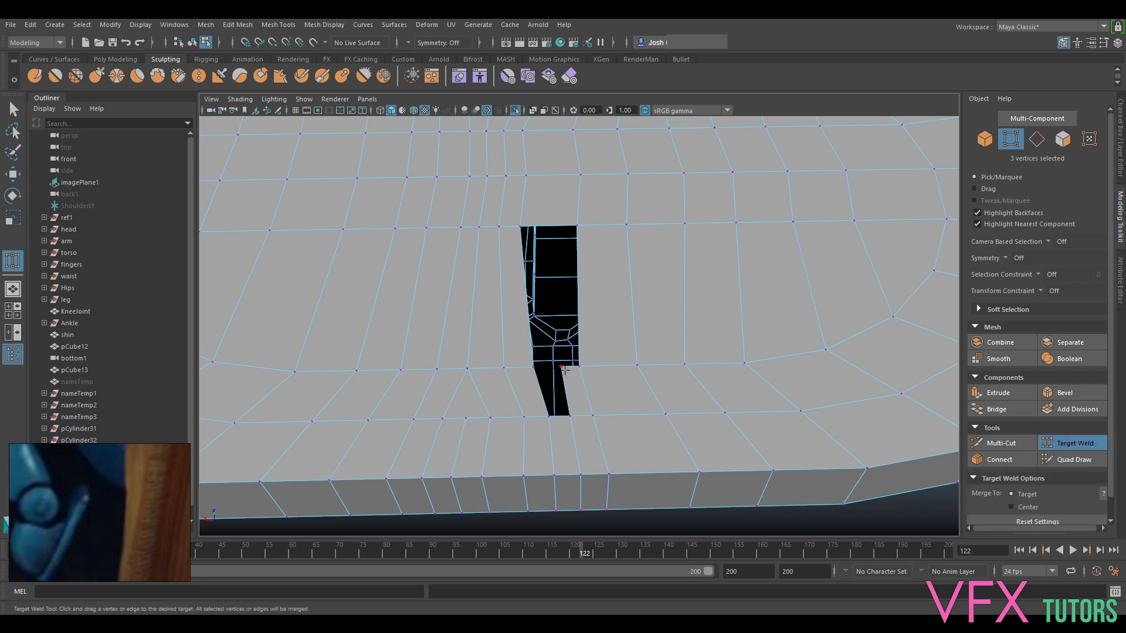
drag(589, 366, 589, 366)
drag(555, 420, 587, 417)
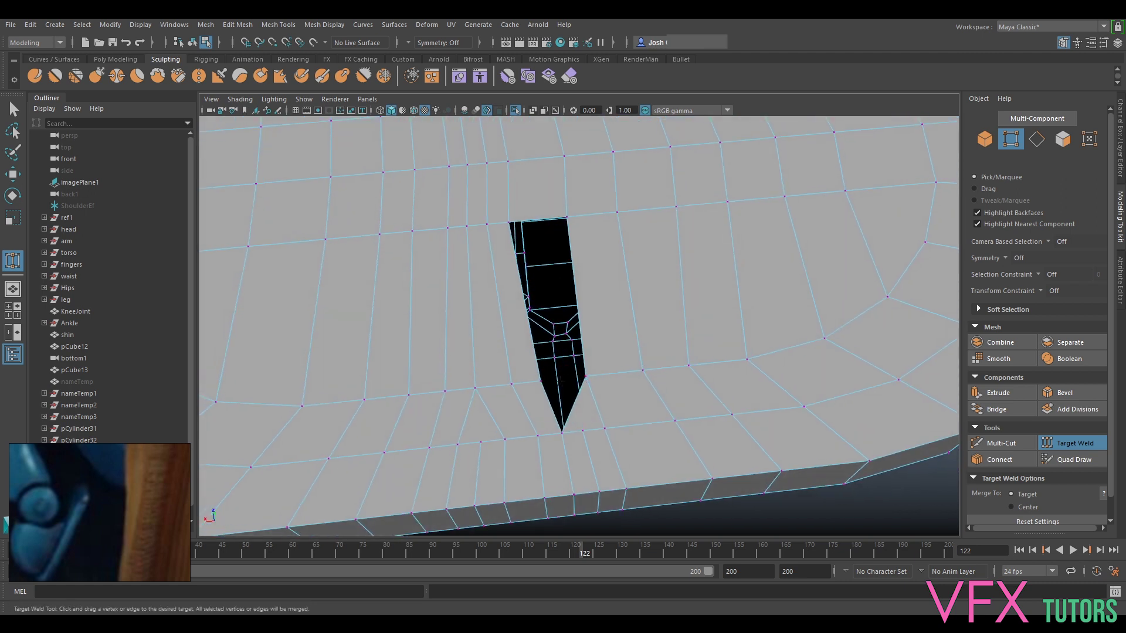
mouse_move(635, 284)
alt+middle_down()
mouse_move(684, 520)
mouse_move(644, 300)
alt+middle_up()
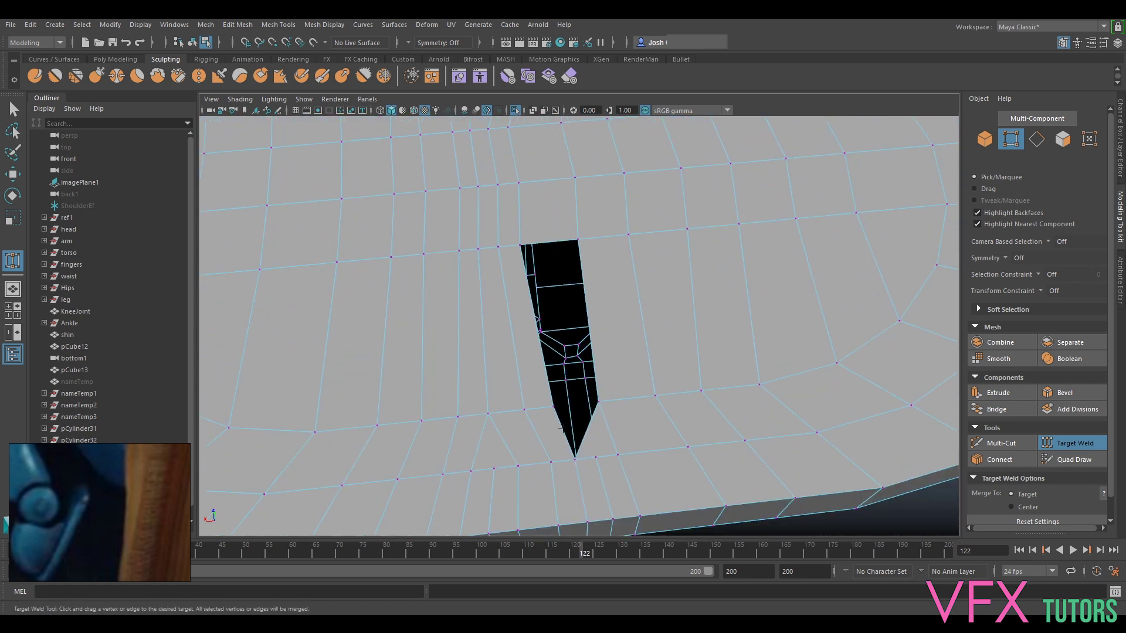
Select the border edges of the tapered opening and fill the hole with a face.
click(1071, 444)
right_drag(635, 288, 634, 258)
double_click(587, 291)
shift+right_drag(585, 337, 589, 489)
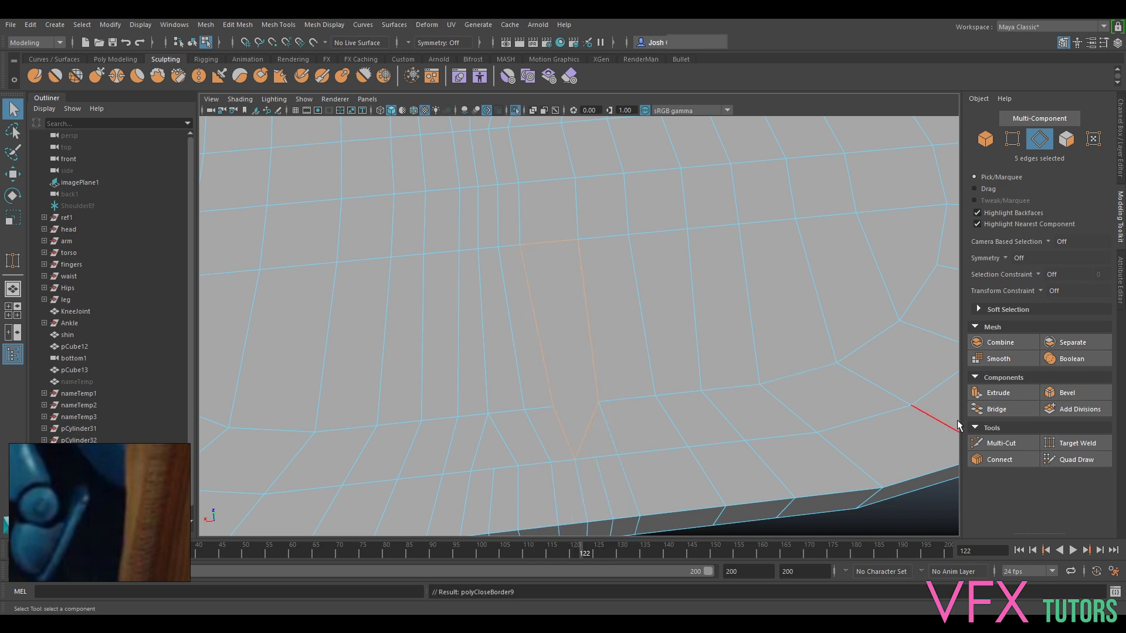
Try to cut across the filled face with Multi-Cut, starting near its pointed rim-side end.
click(1023, 448)
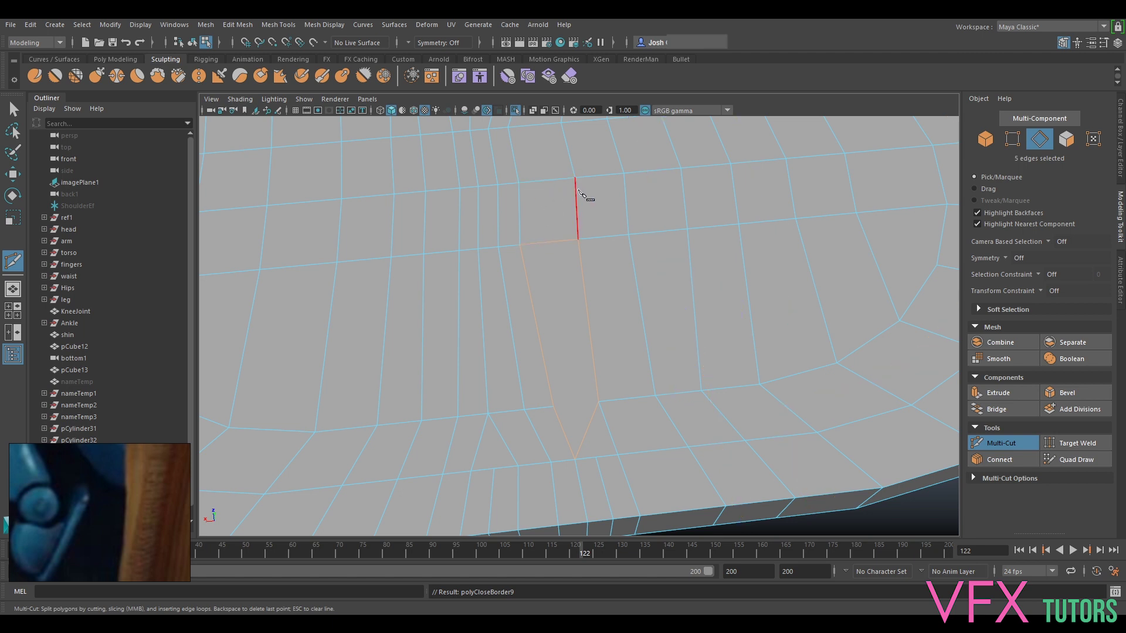
alt+middle_drag(602, 182, 638, 330)
scroll(576, 315, down, 5)
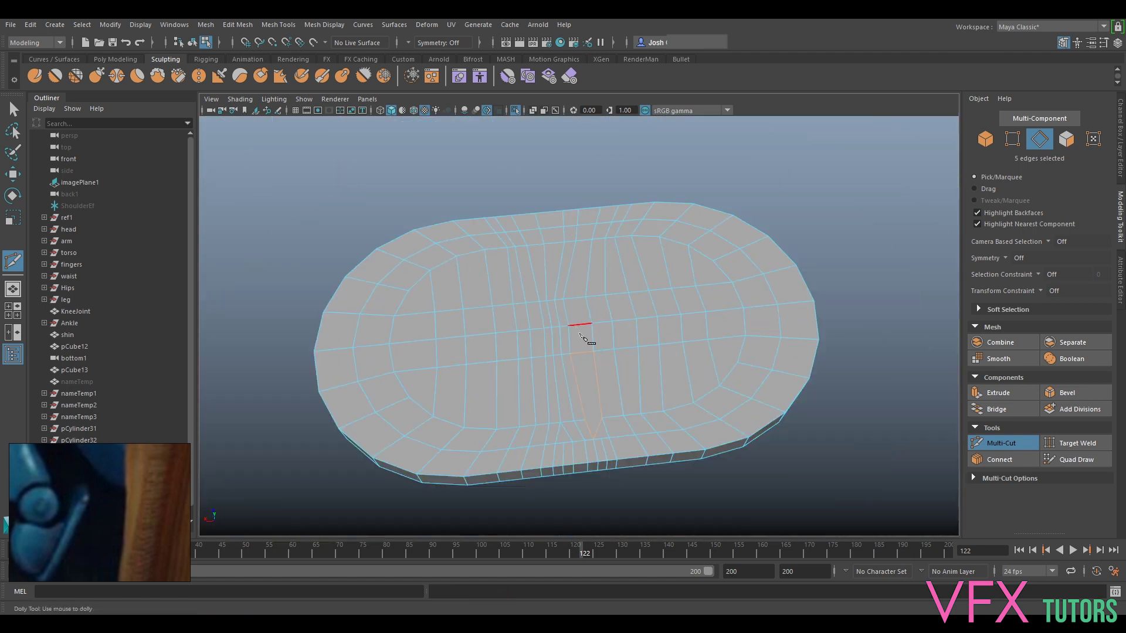
click(579, 333)
alt+drag(579, 333, 767, 344)
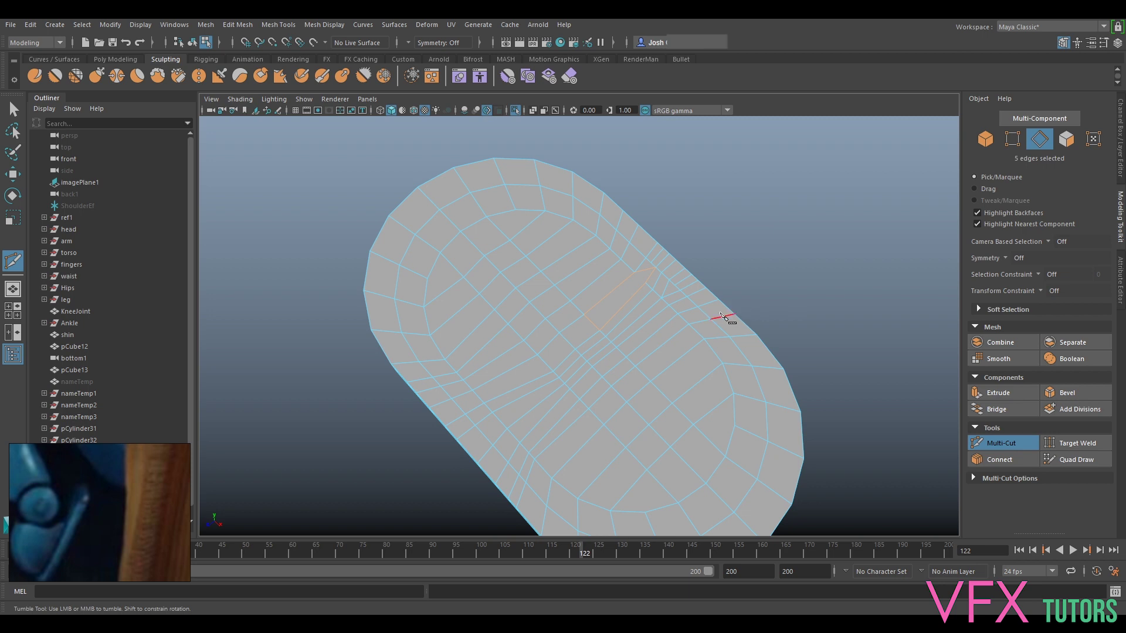
scroll(663, 311, up, 4)
alt+middle_drag(709, 262, 677, 305)
scroll(677, 304, up, 2)
alt+middle_drag(707, 246, 638, 291)
scroll(637, 291, up, 2)
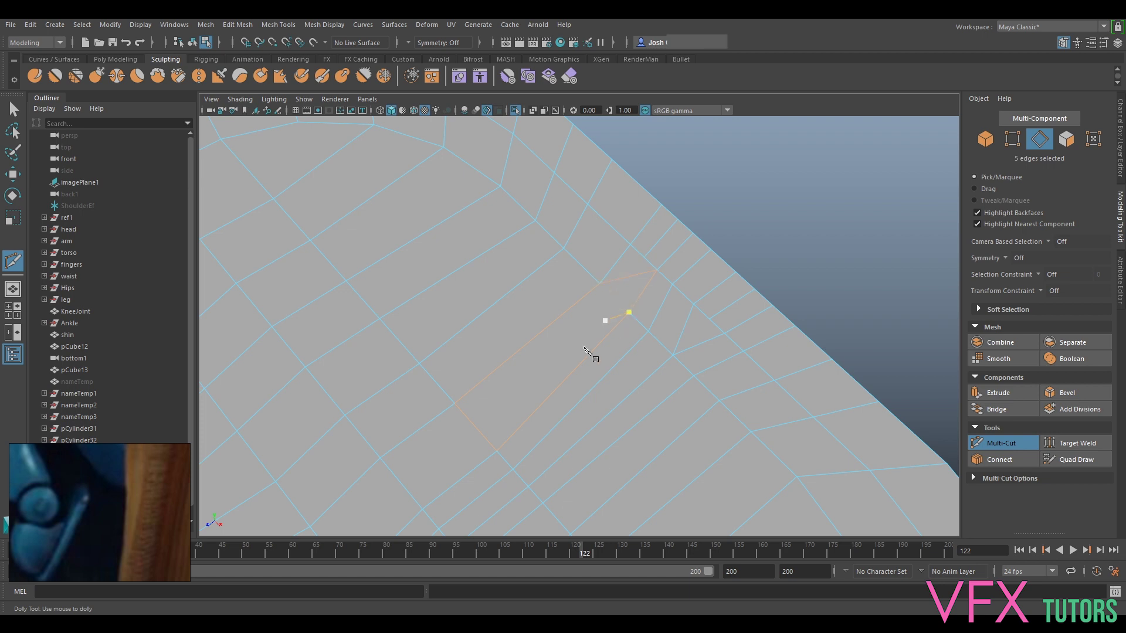
alt+middle_drag(588, 352, 747, 239)
Undo the cut, the hole fill and the vertex welds at the near opening.
key(ctrl+z)
key(ctrl+z)
key(ctrl+z)
key(ctrl+z)
key(ctrl+z)
key(ctrl+z)
key(ctrl+z)
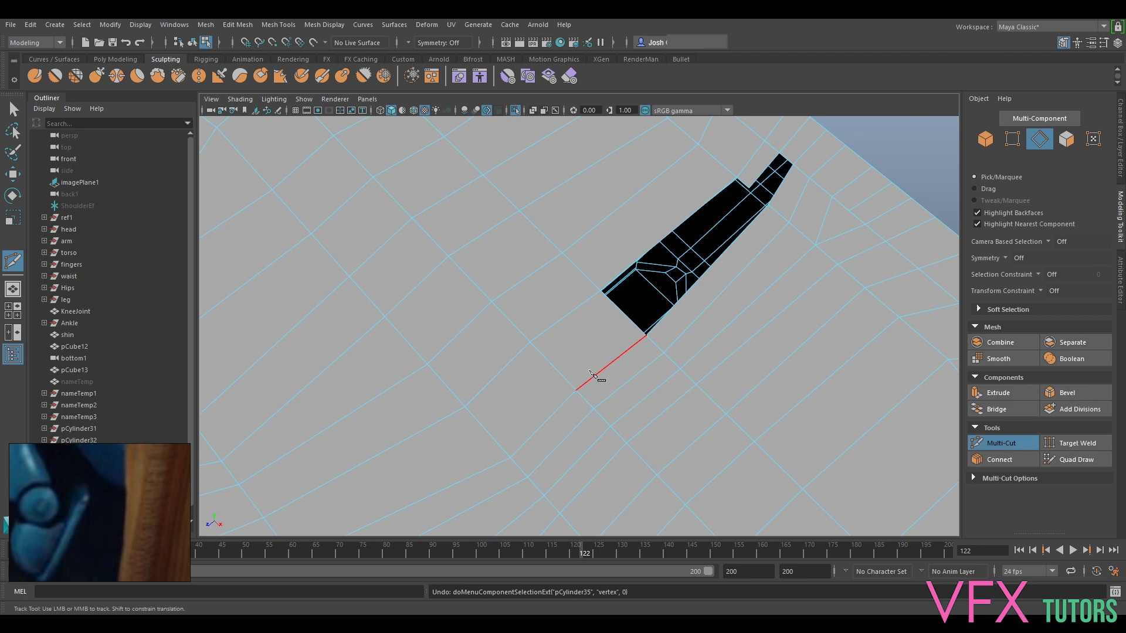
Examine the narrow notch at the rim-side end of the opening and the faces around it.
scroll(622, 360, down, 4)
scroll(648, 339, up, 2)
alt+drag(613, 364, 640, 367)
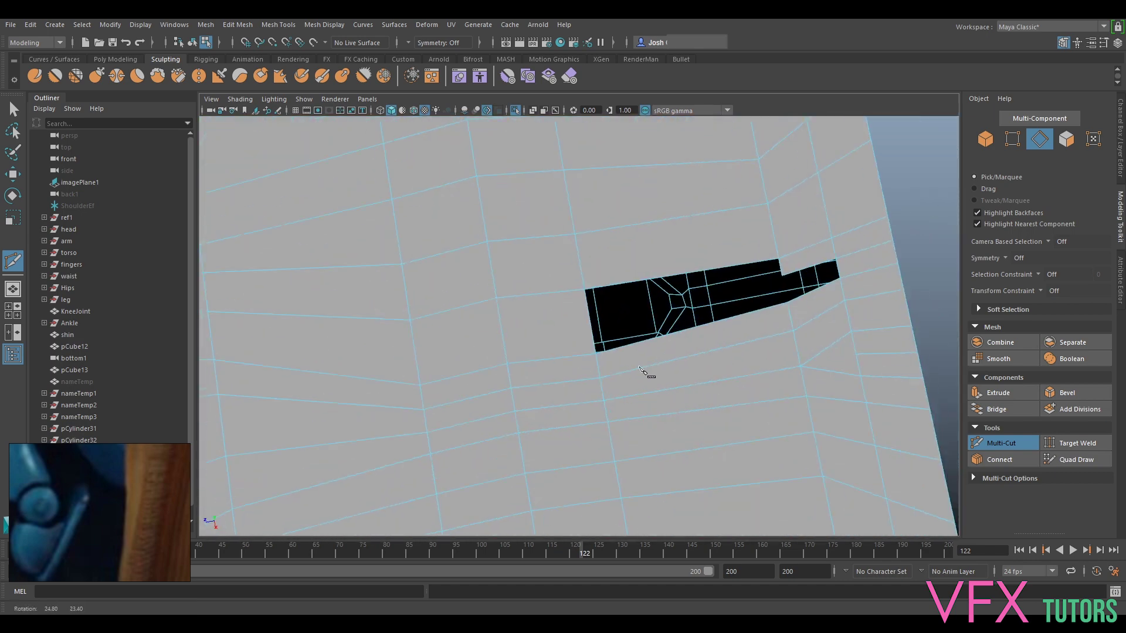
alt+middle_drag(641, 370, 593, 372)
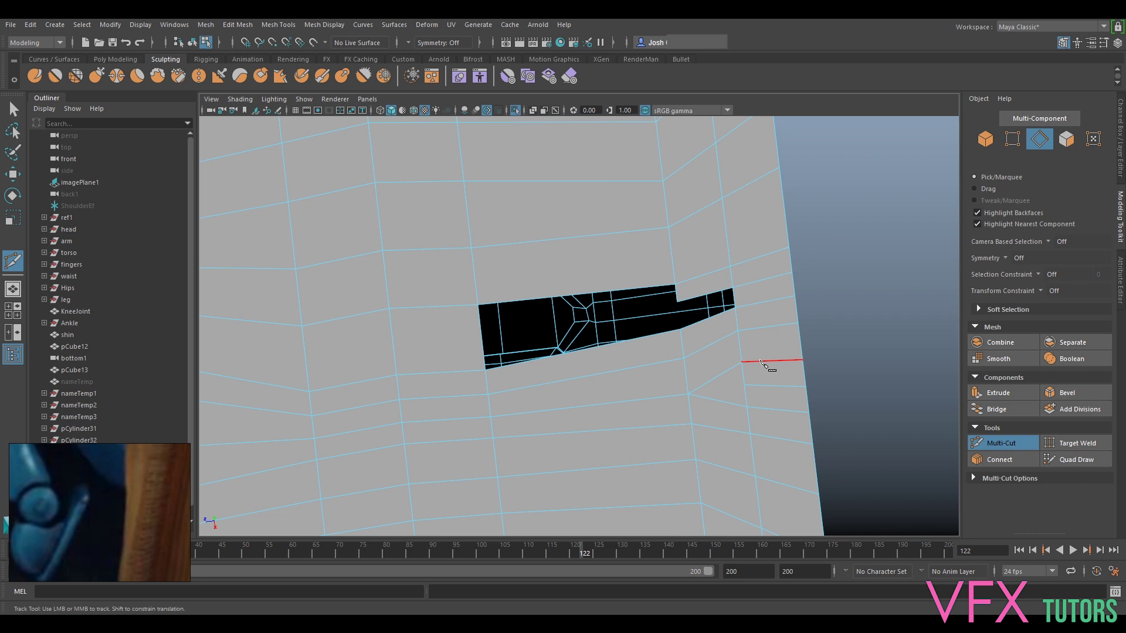
alt+middle_drag(747, 377, 721, 370)
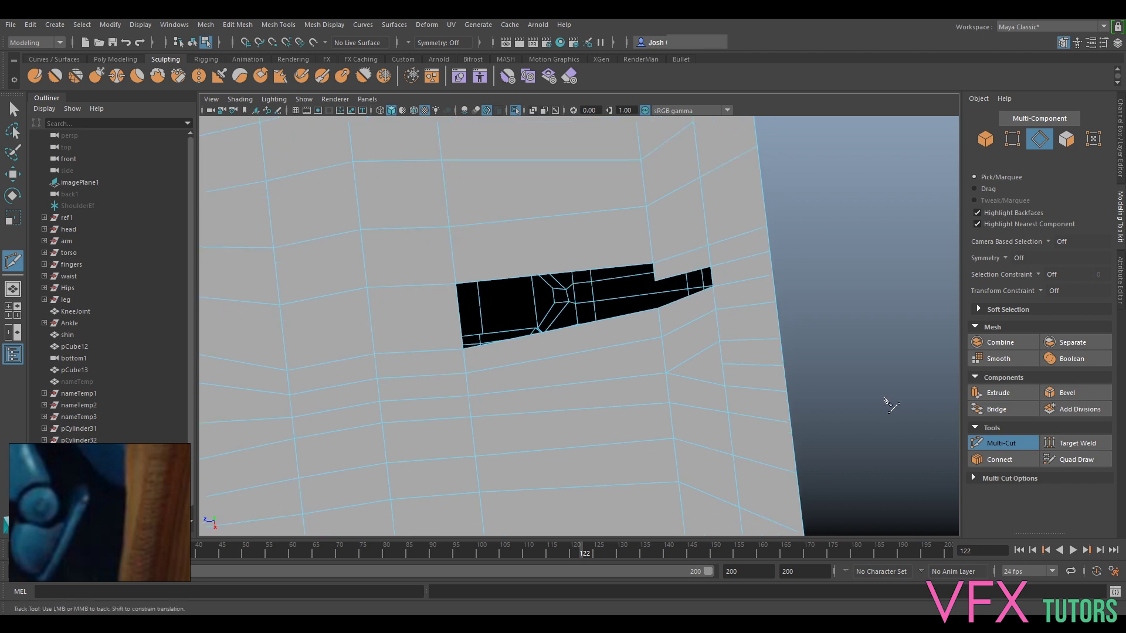
click(1002, 444)
right_drag(692, 289, 698, 307)
click(699, 307)
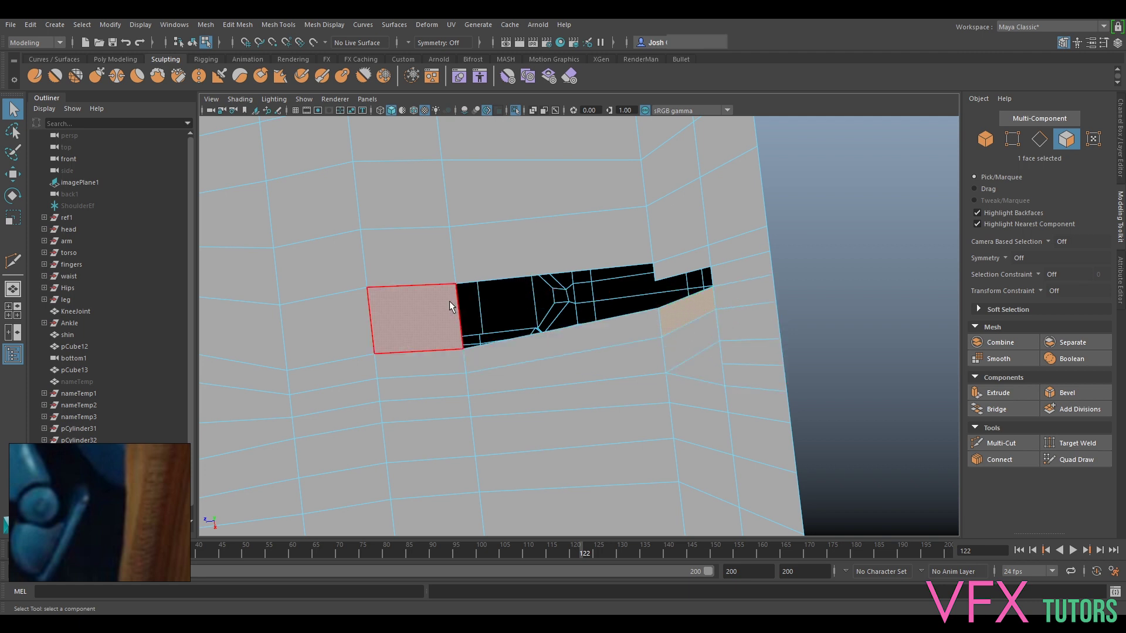
scroll(628, 283, down, 5)
scroll(692, 413, up, 5)
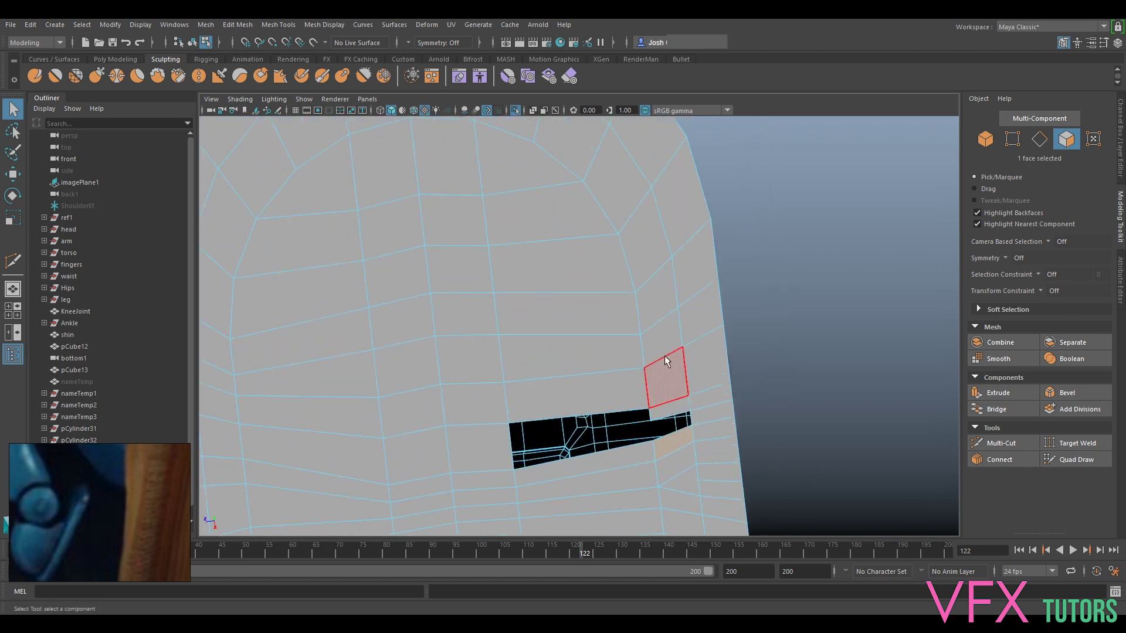
scroll(649, 328, up, 2)
Extrude the notch's outer edge inward to the opening's end, forming a face across the narrow gap.
right_drag(764, 378, 773, 262)
key(w)
drag(743, 384, 688, 423)
right_drag(706, 405, 649, 289)
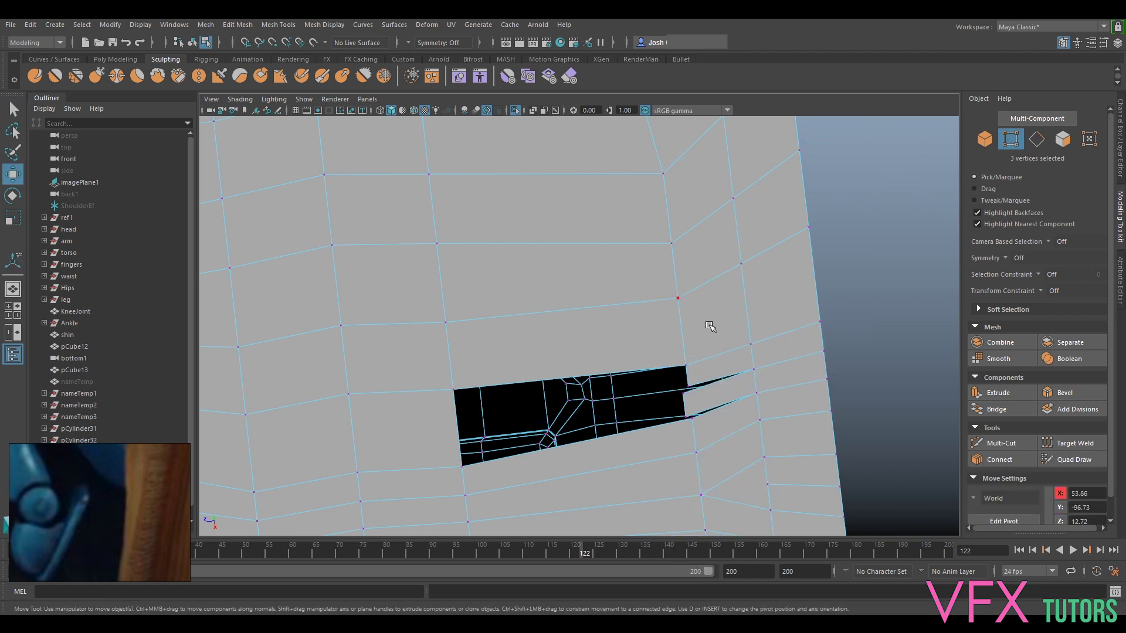
Target-weld the extruded face's free corners to the adjacent vertices, closing the slits on both sides.
click(1052, 443)
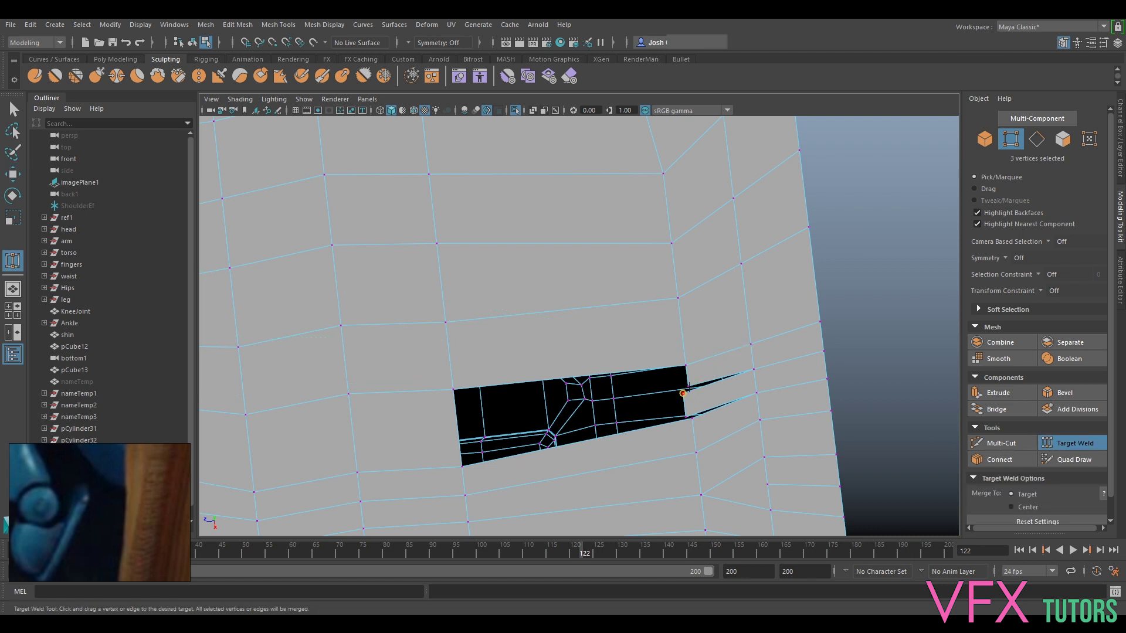
alt+drag(680, 409, 744, 377)
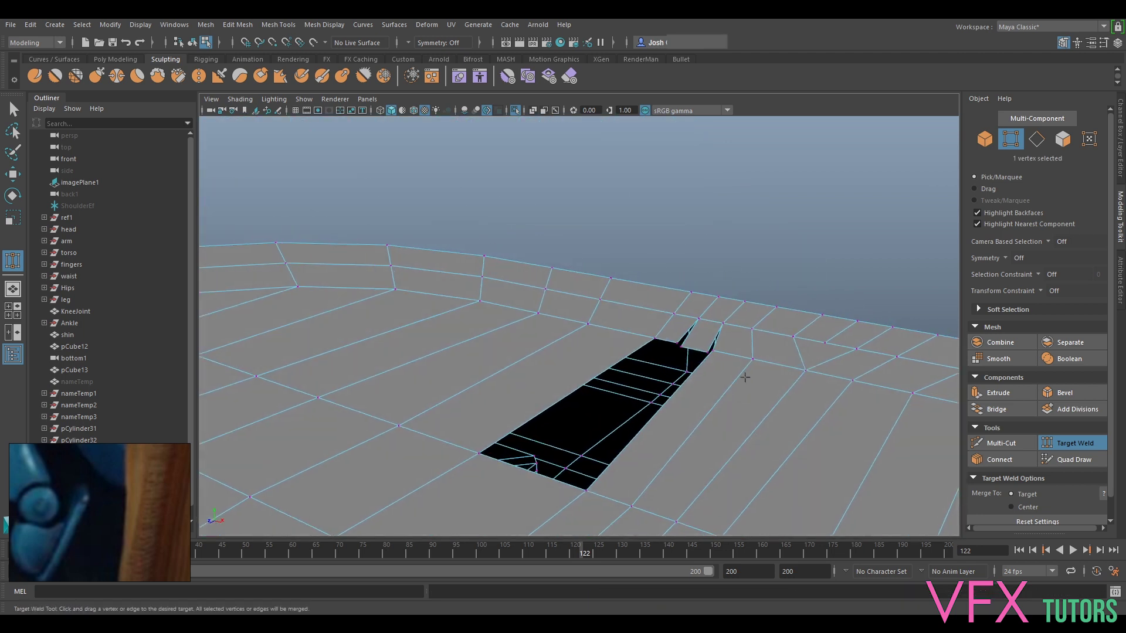
scroll(701, 345, up, 2)
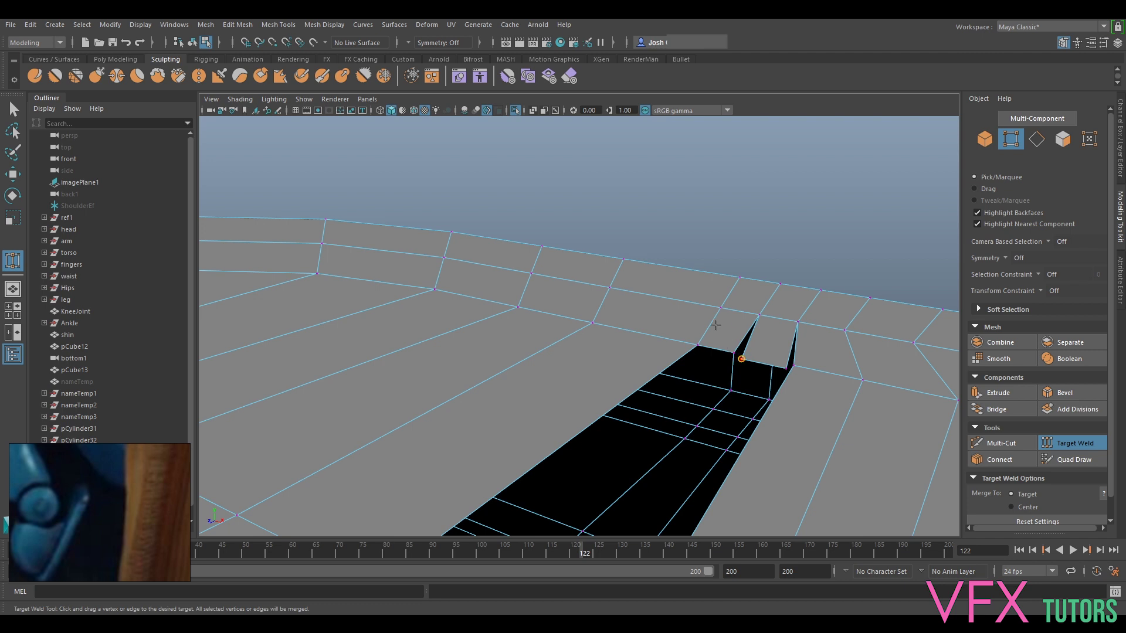
alt+drag(742, 358, 648, 336)
scroll(645, 364, down, 4)
alt+drag(631, 398, 770, 420)
alt+drag(796, 255, 680, 452)
click(1076, 443)
Fill the five-edge opening with a single face.
alt+drag(645, 323, 663, 360)
right_drag(679, 263, 625, 436)
key(f)
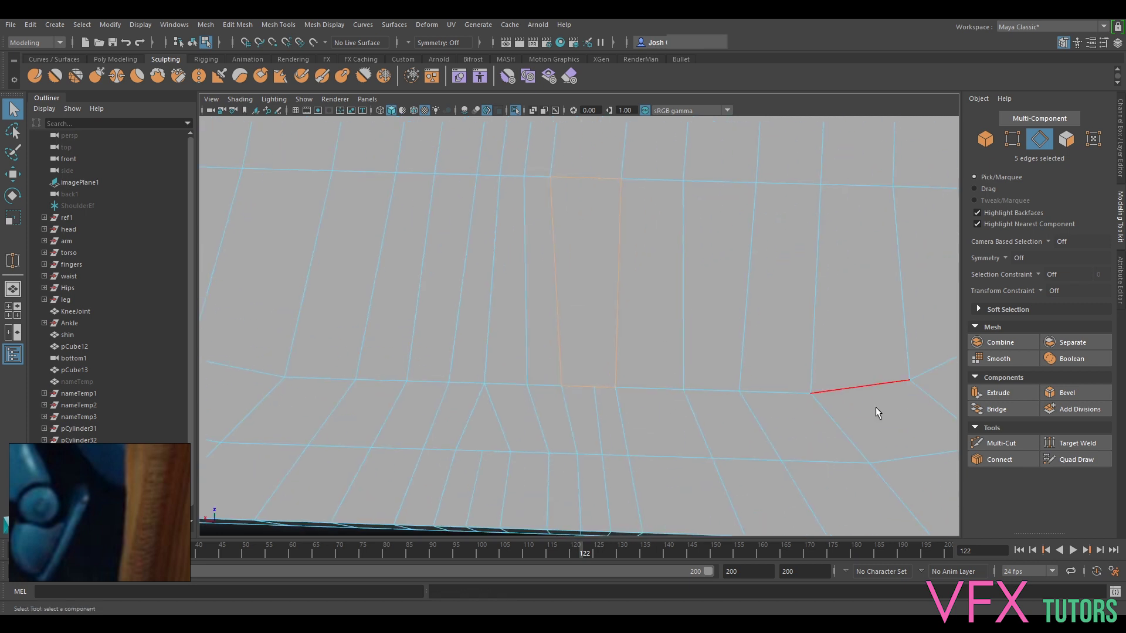
Multi-Cut the filled face from the middle vertex of its rim-side end to the opposite corner, and from that cut's midpoint to the other corner.
click(997, 444)
click(594, 387)
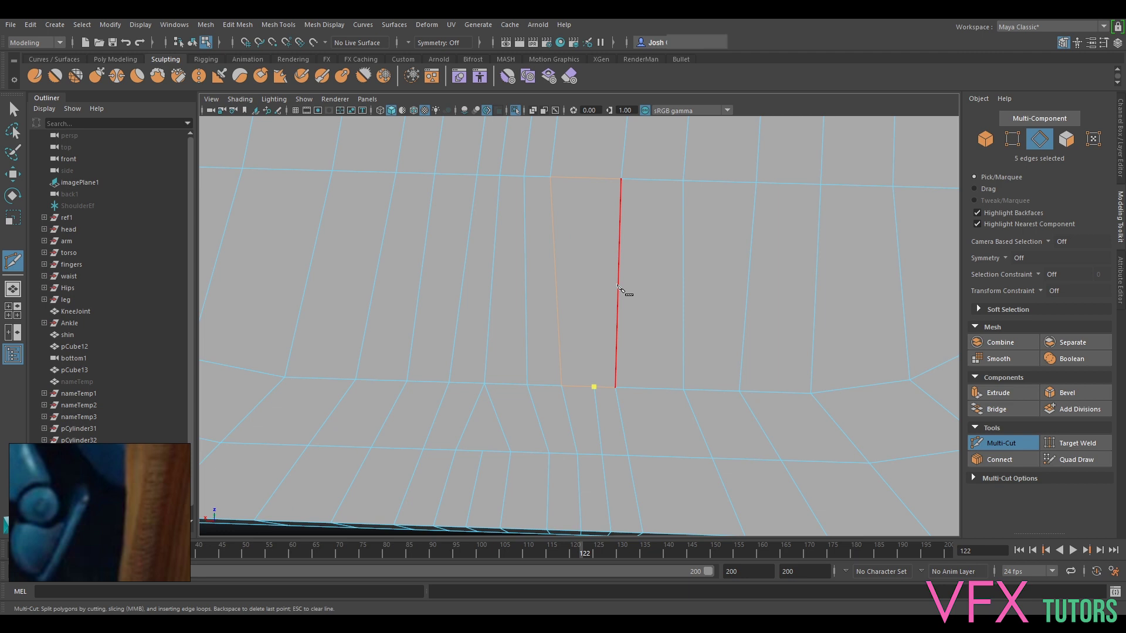
scroll(619, 290, down, 5)
scroll(629, 351, up, 2)
mouse_move(648, 333)
alt+middle_down()
mouse_move(628, 351)
mouse_move(653, 445)
mouse_move(658, 323)
alt+middle_up()
scroll(648, 334, up, 3)
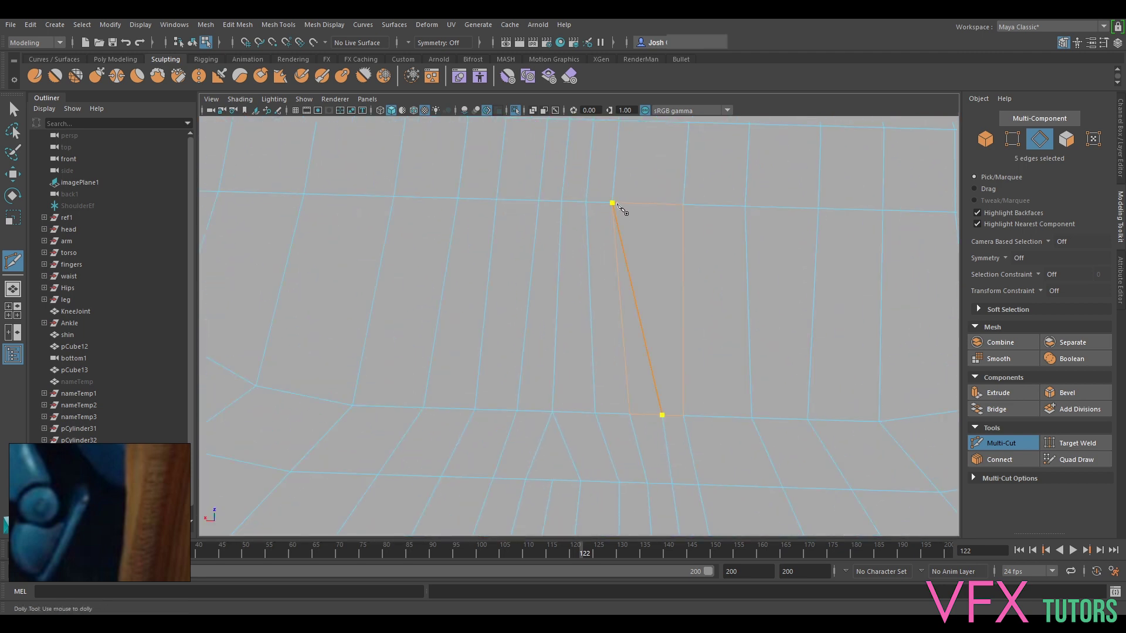
key(Return)
click(637, 309)
key(Return)
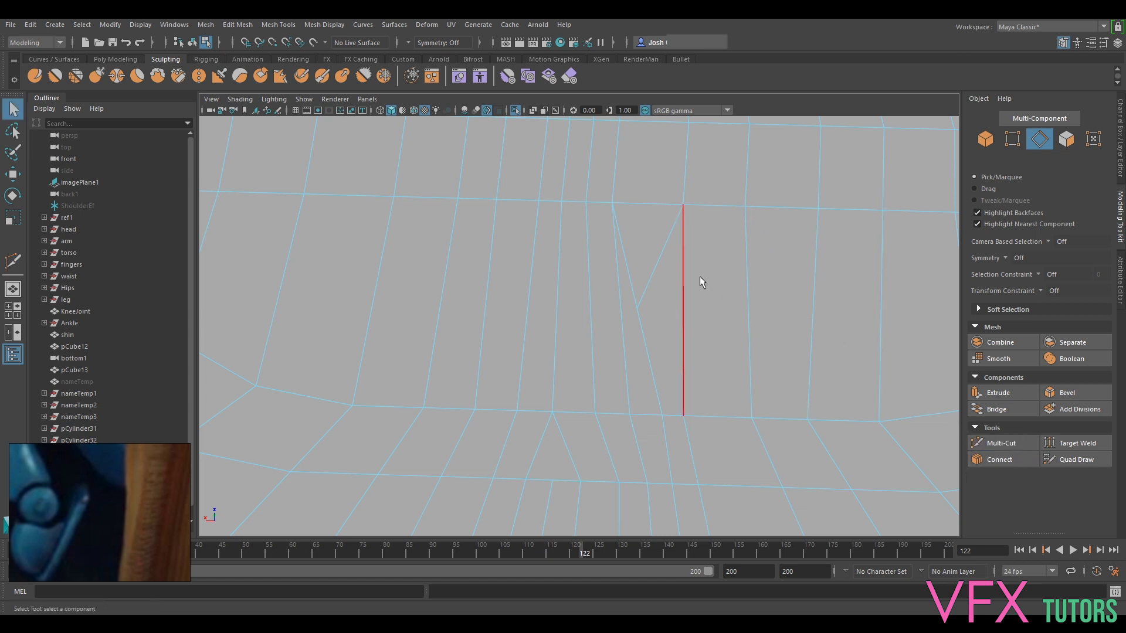
Undo the diagonal cuts and the hole fill to reopen the five-edge opening.
key(q)
key(f)
alt+drag(682, 335, 669, 294)
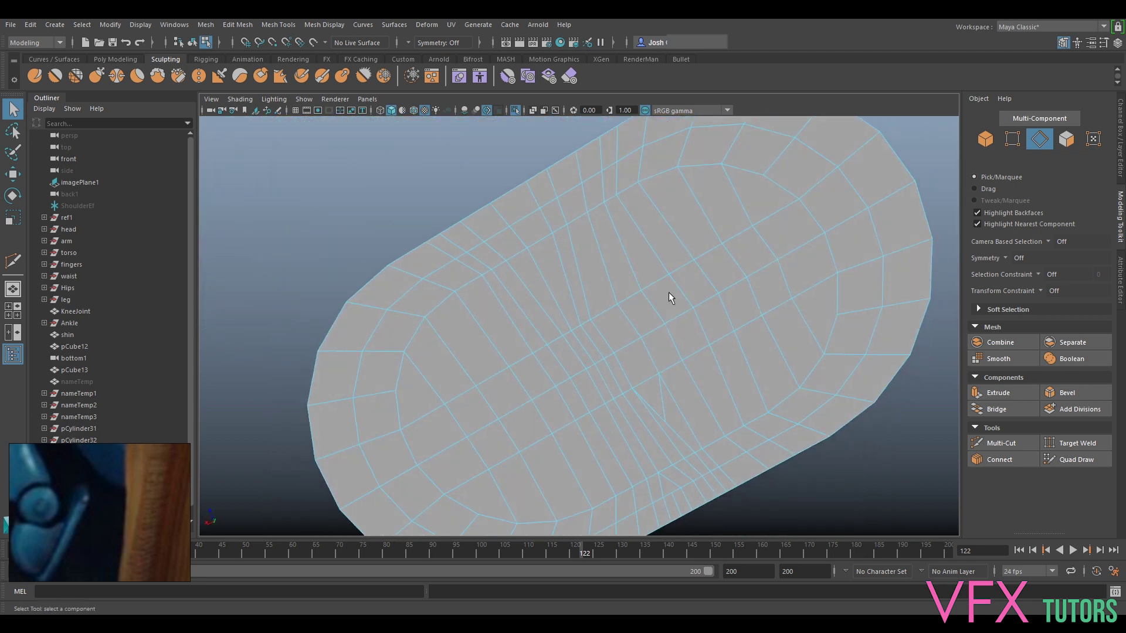
scroll(610, 234, up, 4)
key(ctrl+z)
key(ctrl+z)
Switch the mesh to object mode and try to smooth its surface with the Relax sculpting tool.
alt+drag(649, 295, 614, 346)
alt+drag(723, 267, 685, 275)
alt+middle_drag(669, 281, 687, 265)
alt+drag(640, 346, 581, 319)
alt+middle_drag(670, 335, 648, 314)
right_drag(794, 288, 793, 362)
right_drag(847, 295, 851, 272)
alt+drag(735, 292, 743, 295)
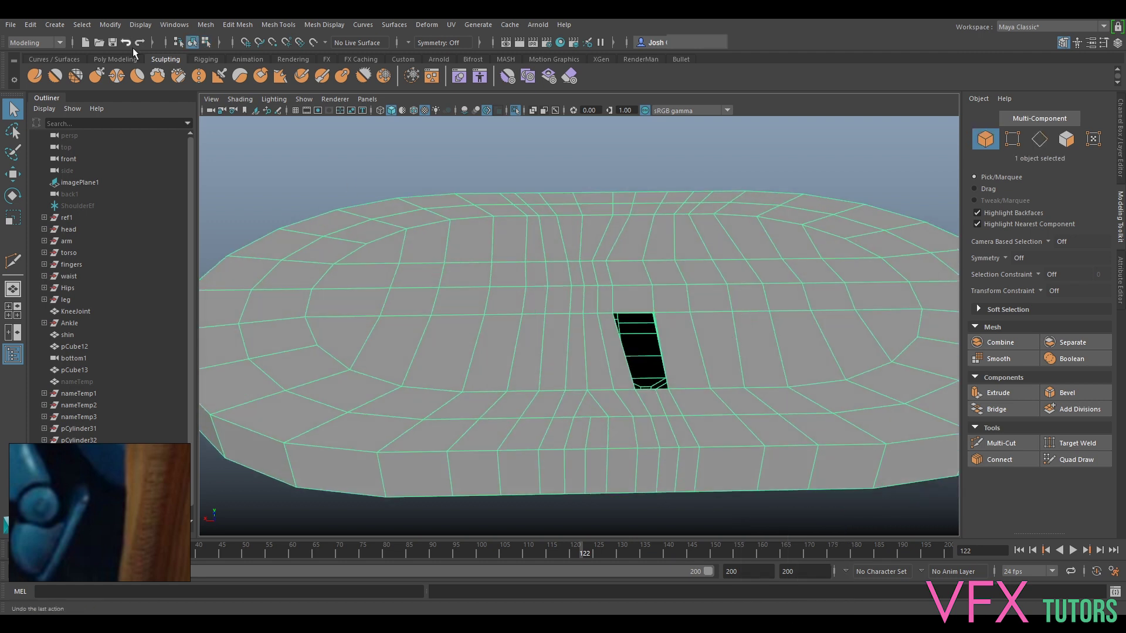
click(71, 70)
alt+drag(566, 244, 547, 269)
scroll(547, 269, down, 3)
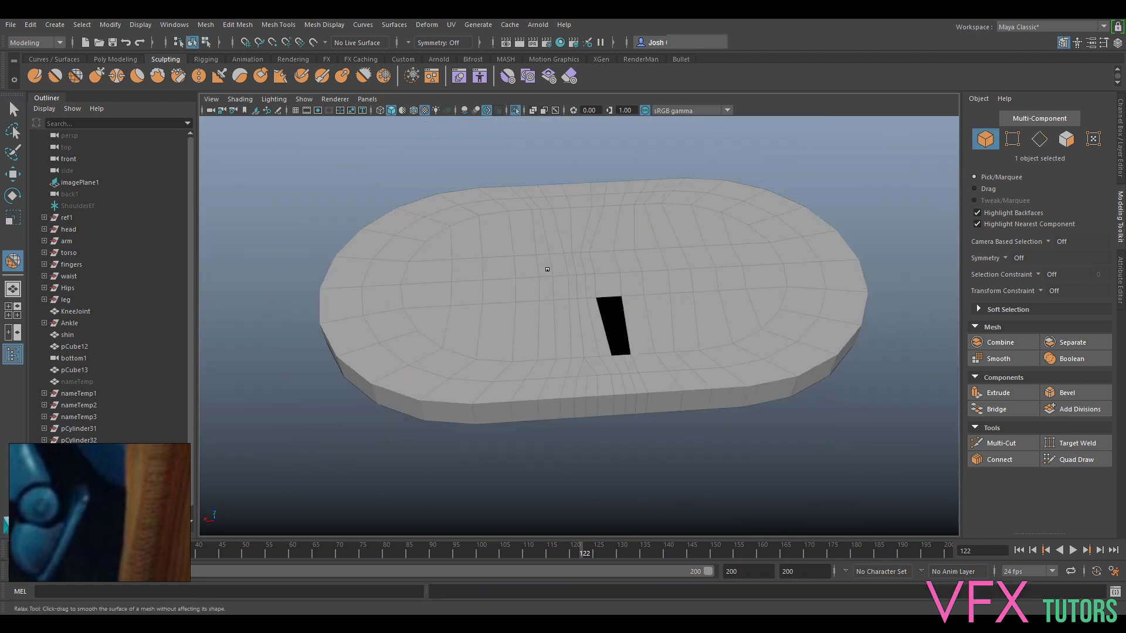
right_drag(593, 266, 647, 245)
click(14, 110)
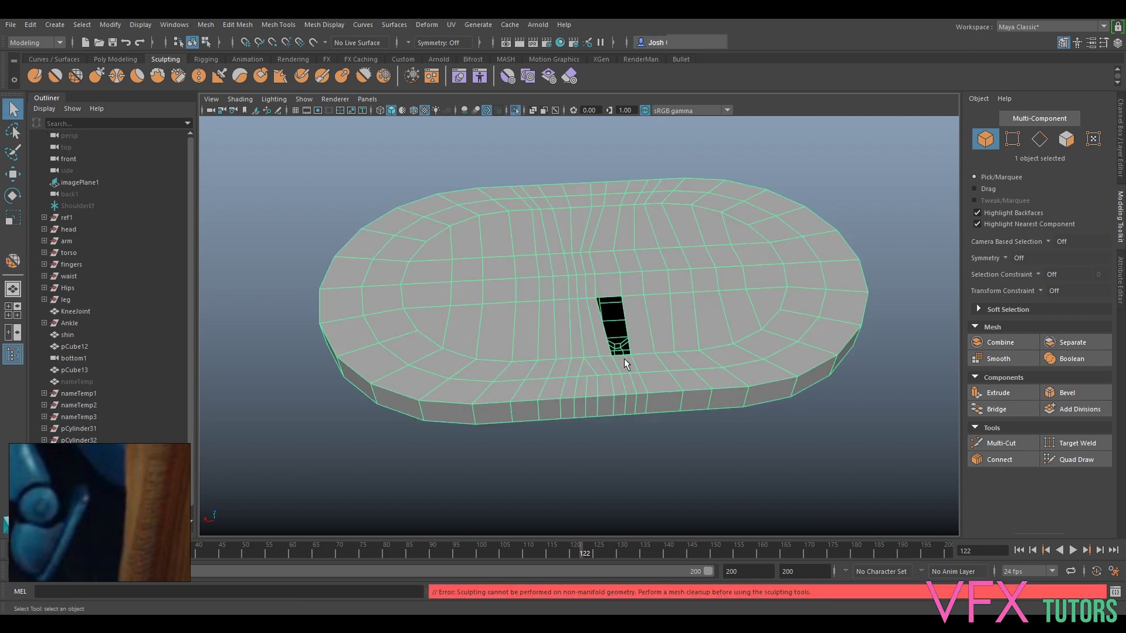
Examine the carved lettering side of the mesh and the edge flow around the remaining underside opening.
scroll(645, 362, up, 5)
alt+drag(732, 386, 733, 305)
scroll(753, 372, down, 5)
alt+drag(753, 369, 711, 357)
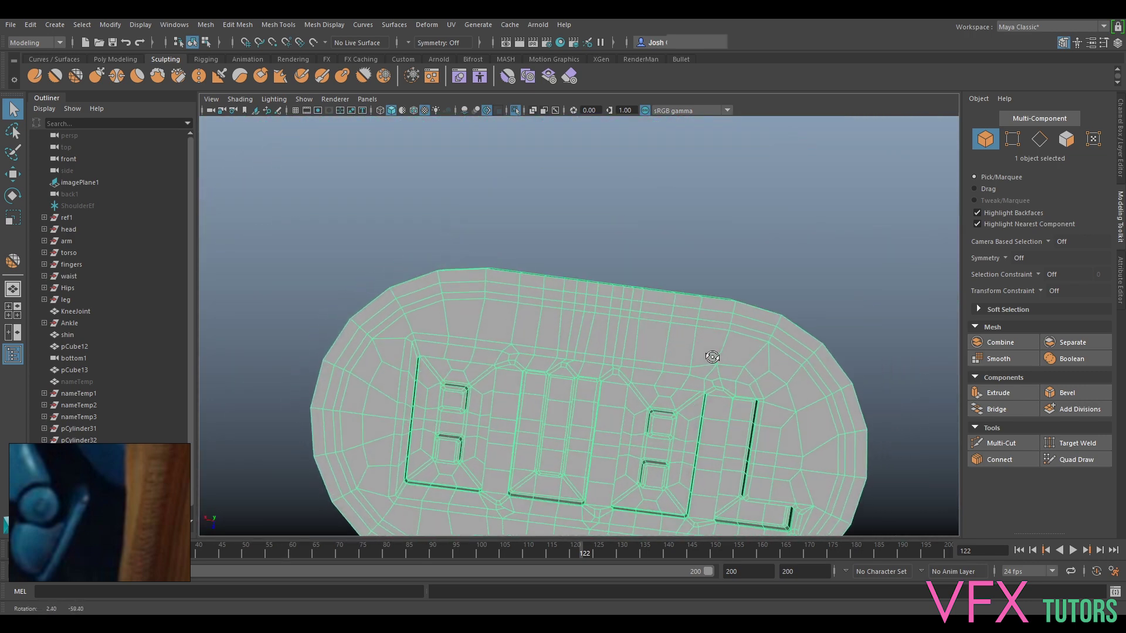
scroll(639, 280, up, 3)
alt+drag(639, 280, 598, 237)
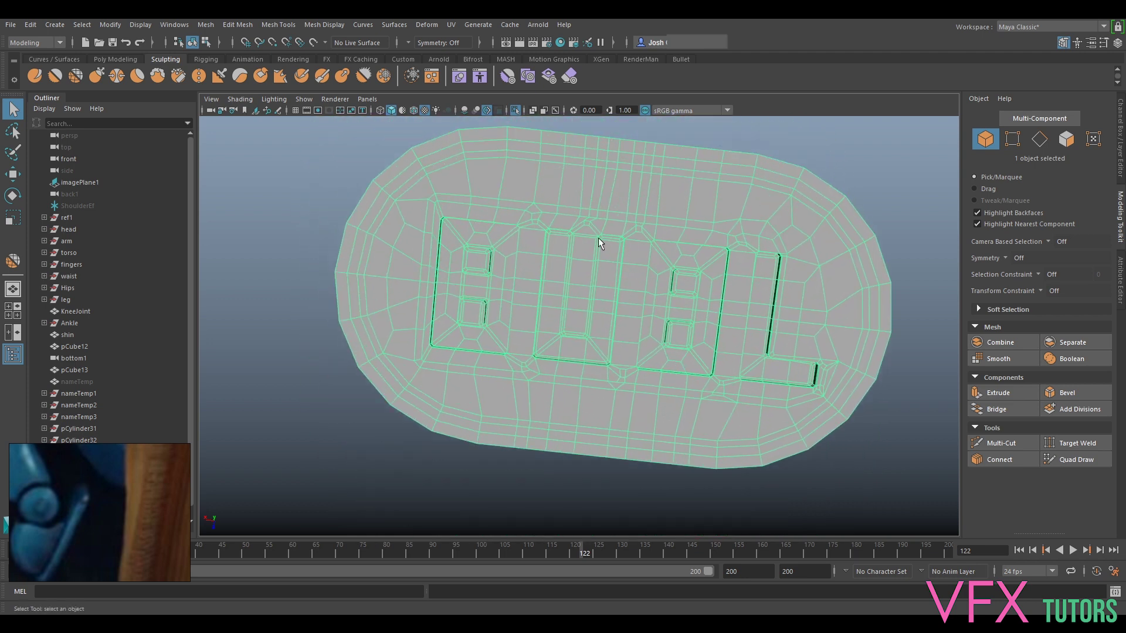
alt+drag(628, 170, 594, 370)
scroll(578, 352, up, 3)
scroll(612, 382, up, 3)
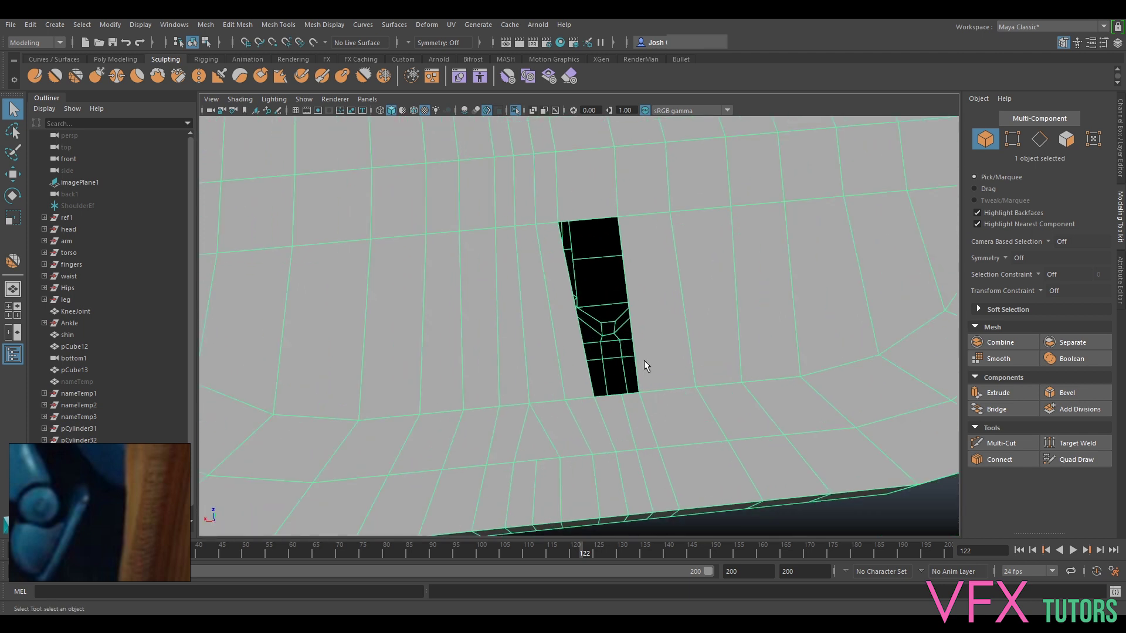
alt+middle_drag(681, 326, 621, 388)
click(1016, 443)
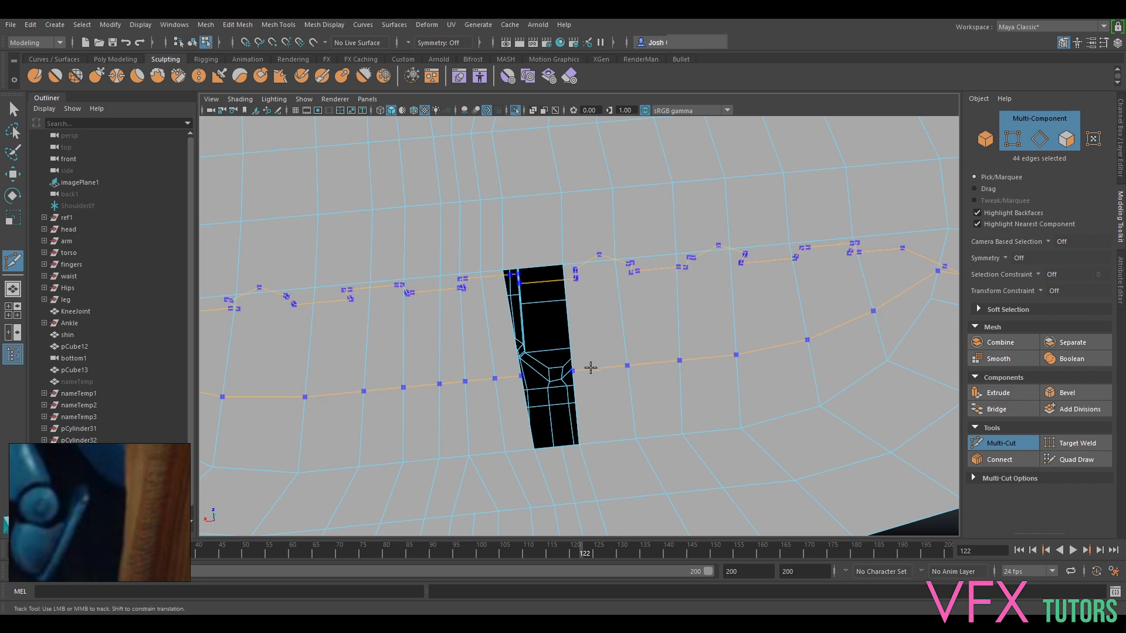
scroll(613, 362, down, 3)
mouse_move(611, 364)
alt+mouse_down()
mouse_move(648, 372)
mouse_move(604, 335)
mouse_move(601, 351)
alt+mouse_up()
alt+right_drag(601, 351, 661, 377)
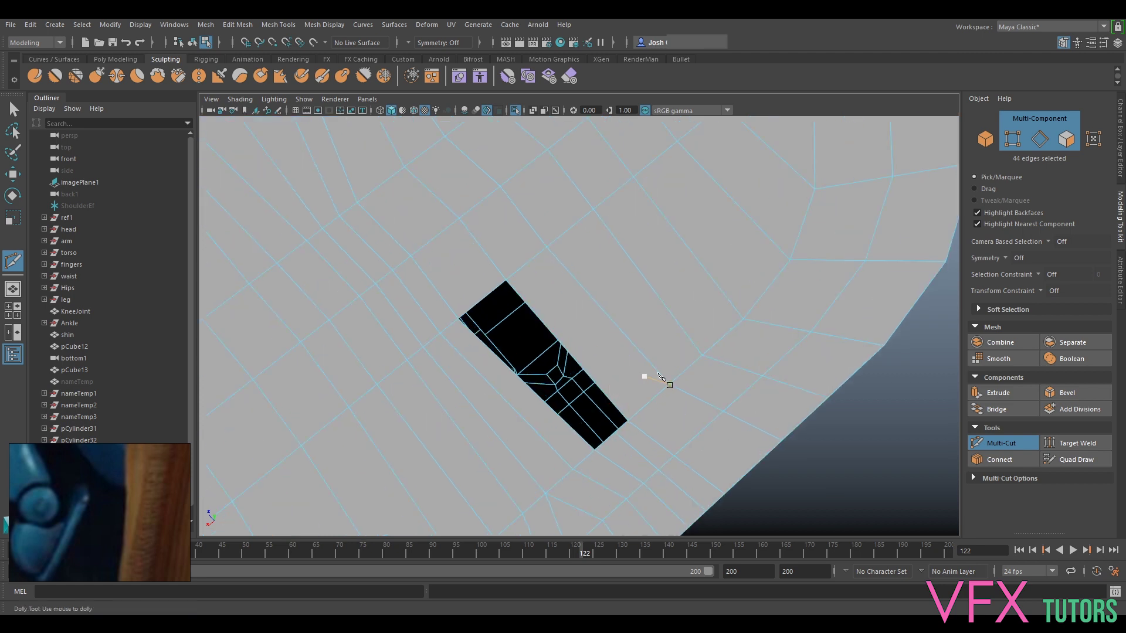
Select the five border edges of the remaining opening and fill the hole with one face.
click(987, 442)
shift+right_drag(599, 382, 590, 548)
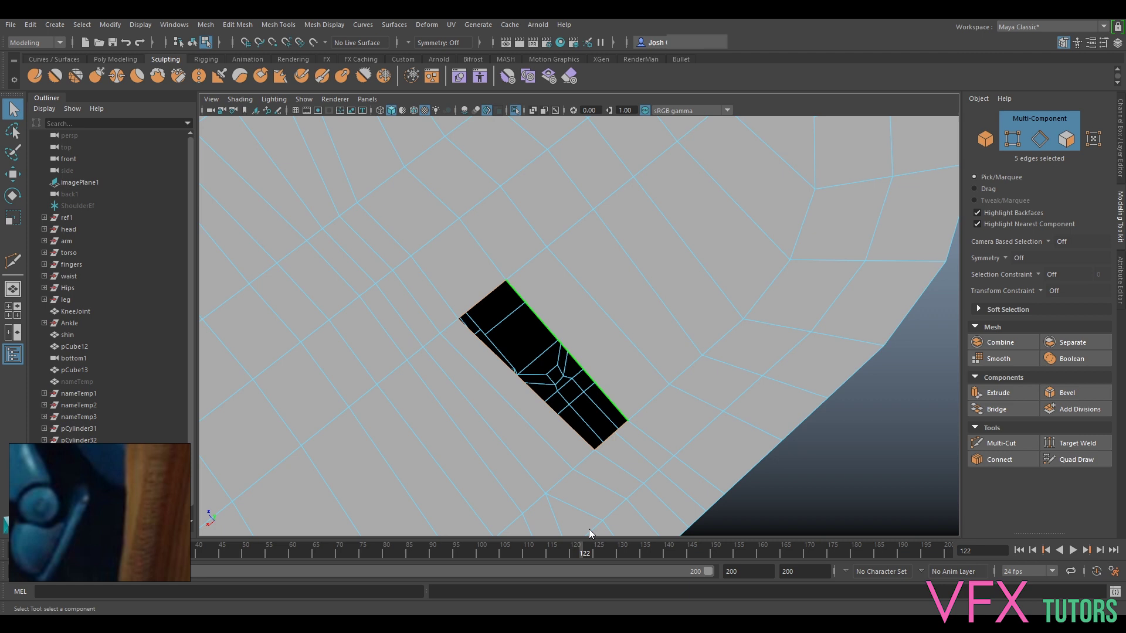
alt+right_drag(625, 412, 901, 437)
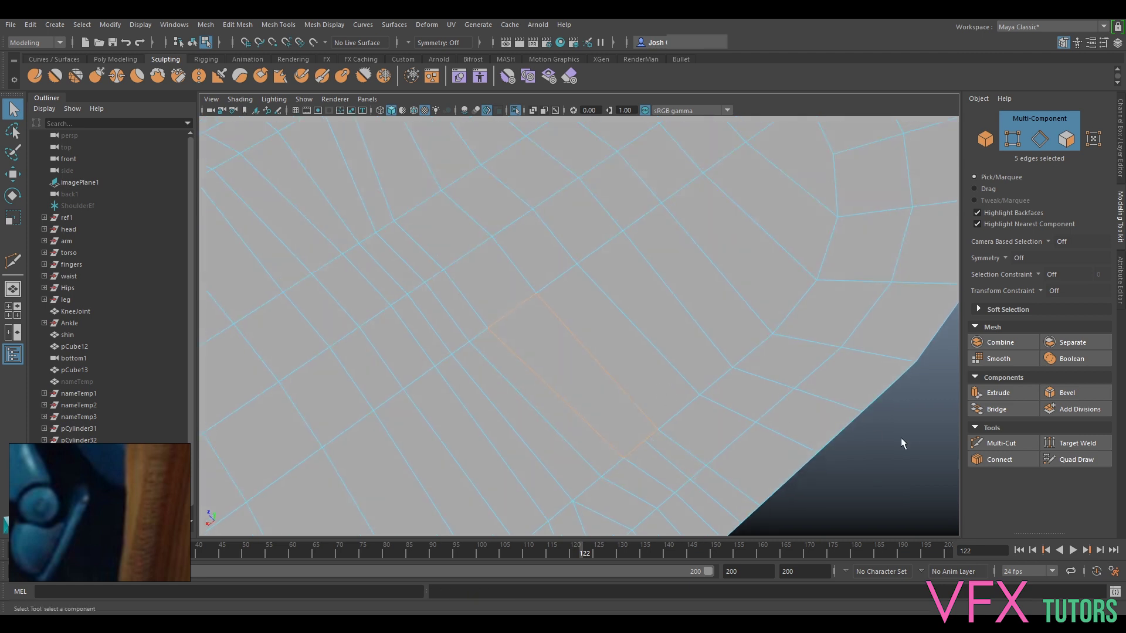
Split the newly filled face with Multi-Cut, linking its border corners and side edges with two diagonal cuts.
click(992, 445)
click(643, 439)
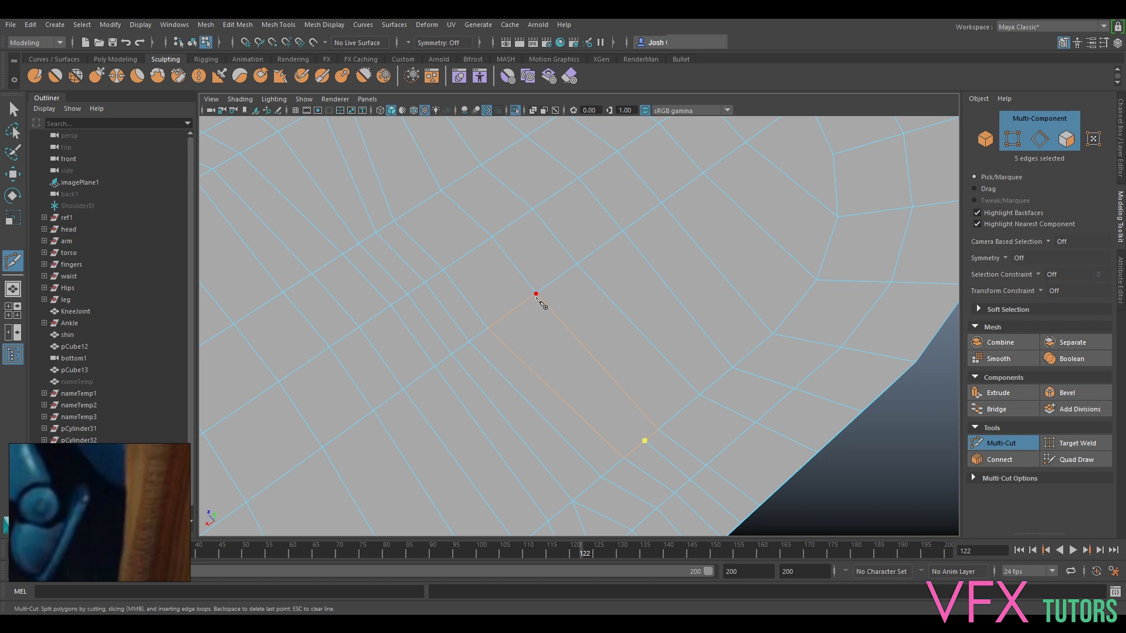
click(582, 345)
key(Return)
click(620, 403)
key(Escape)
key(ctrl)
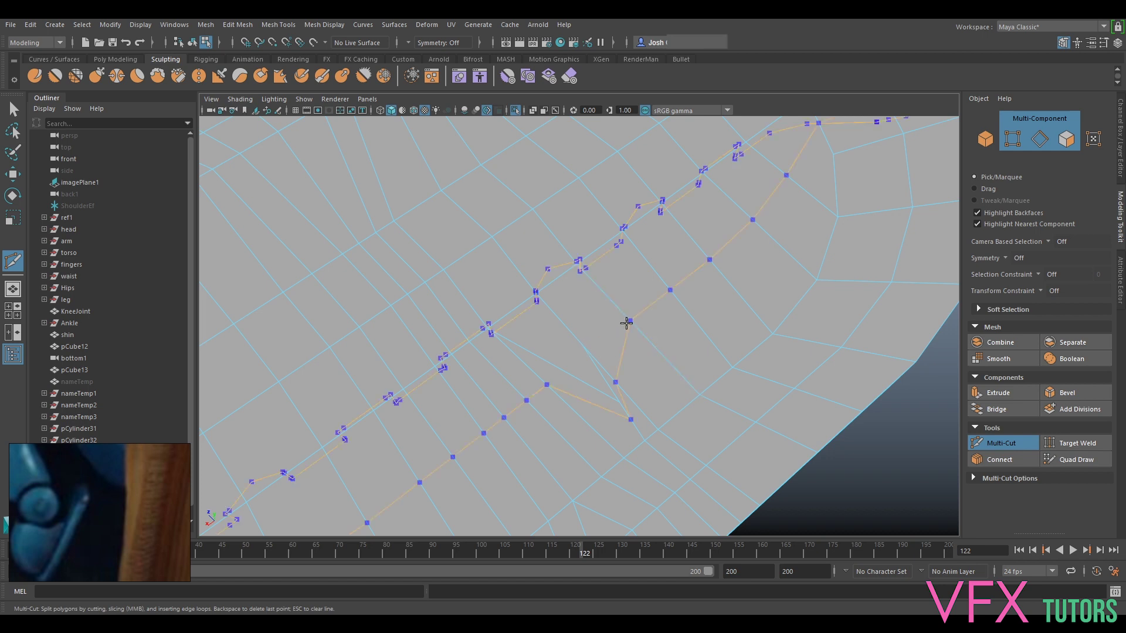
click(982, 441)
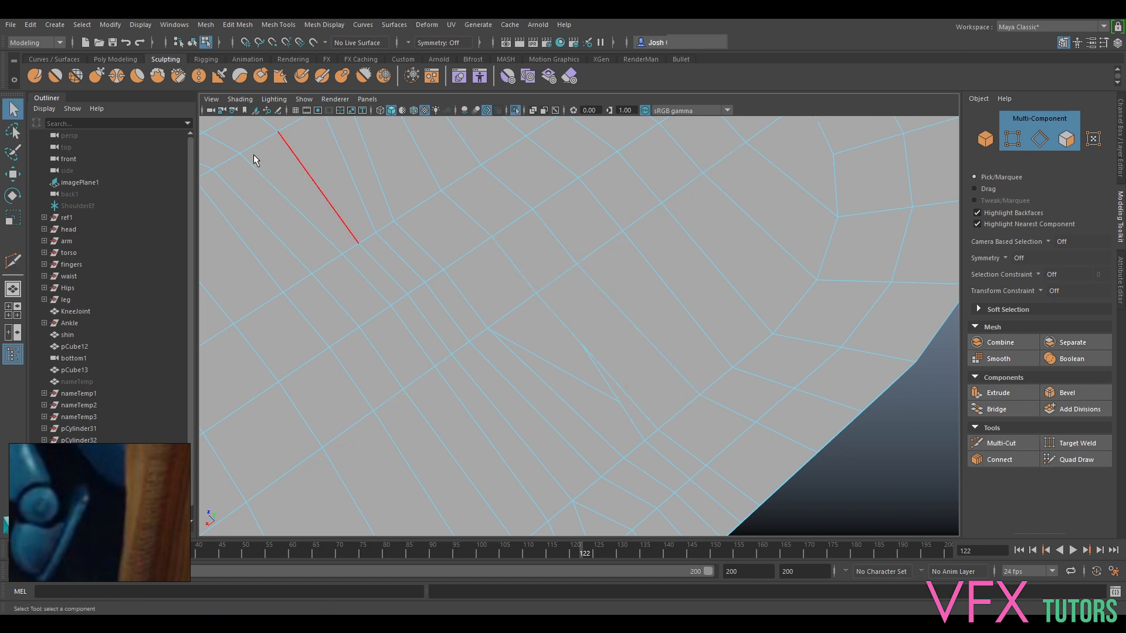
Return the mesh to object mode and try relaxing the freshly cut area with the Relax sculpting tool.
click(75, 75)
key(q)
click(657, 379)
right_drag(628, 288, 690, 274)
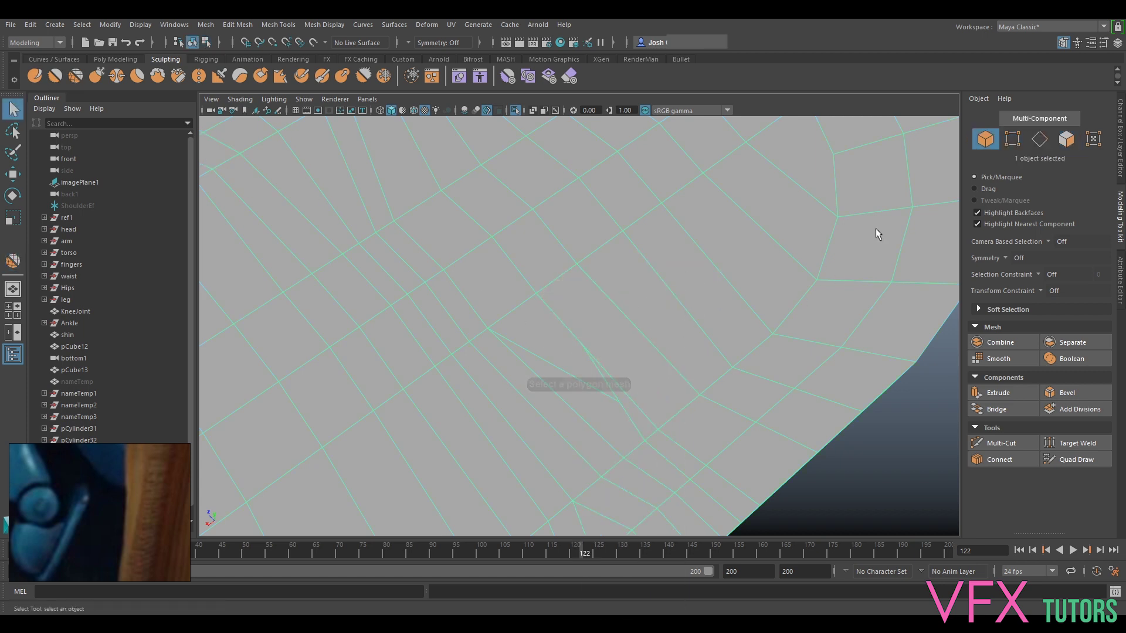
click(82, 75)
scroll(592, 396, down, 3)
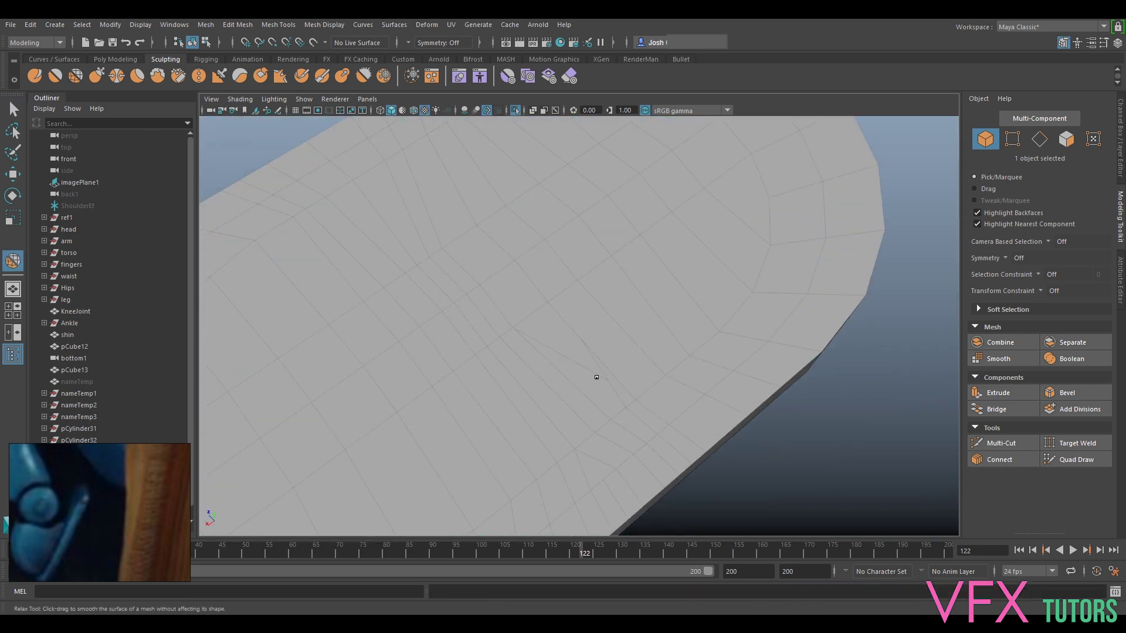
click(602, 354)
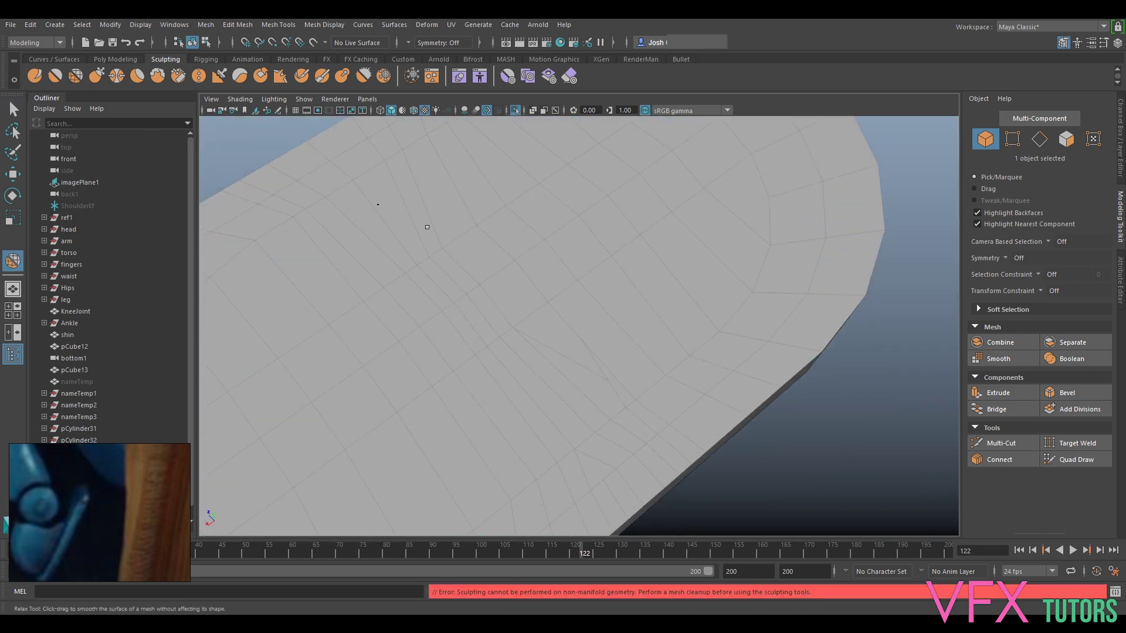
alt+drag(576, 255, 556, 274)
mouse_move(594, 357)
shift+right_down()
mouse_move(613, 323)
mouse_move(595, 357)
shift+right_up()
alt+drag(561, 314, 530, 281)
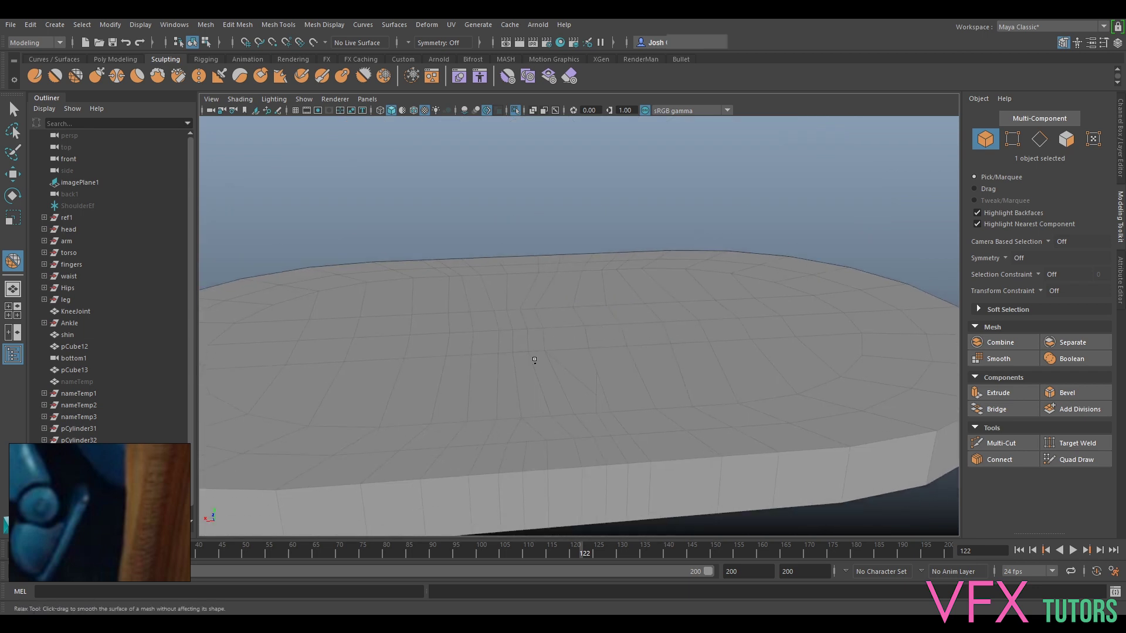
alt+drag(534, 360, 581, 387)
alt+right_drag(581, 387, 651, 396)
click(651, 395)
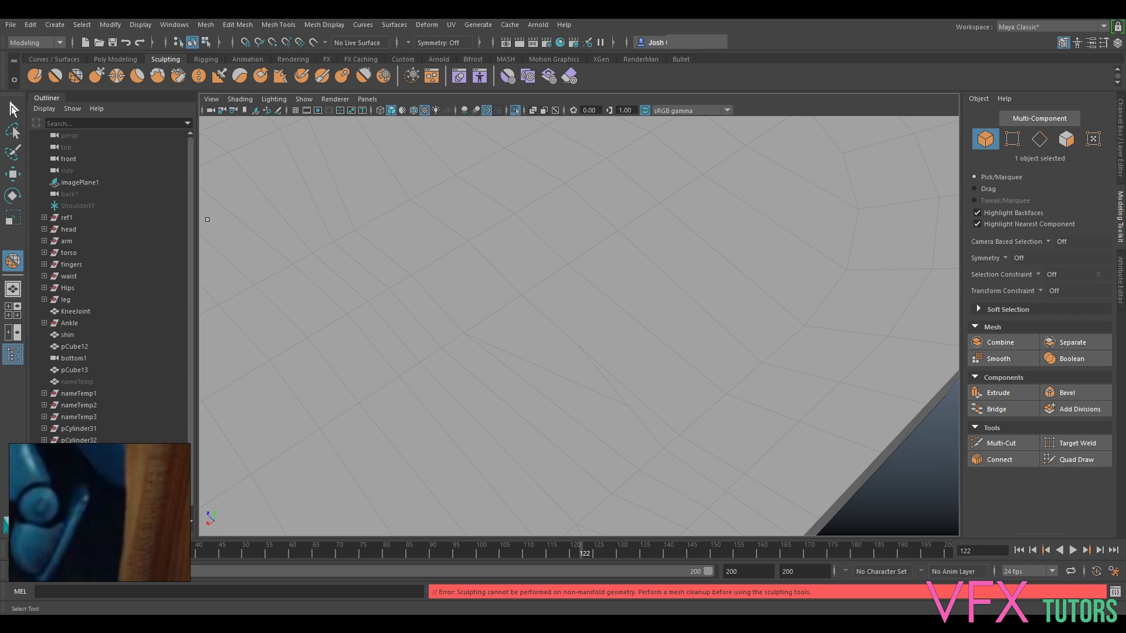
click(13, 108)
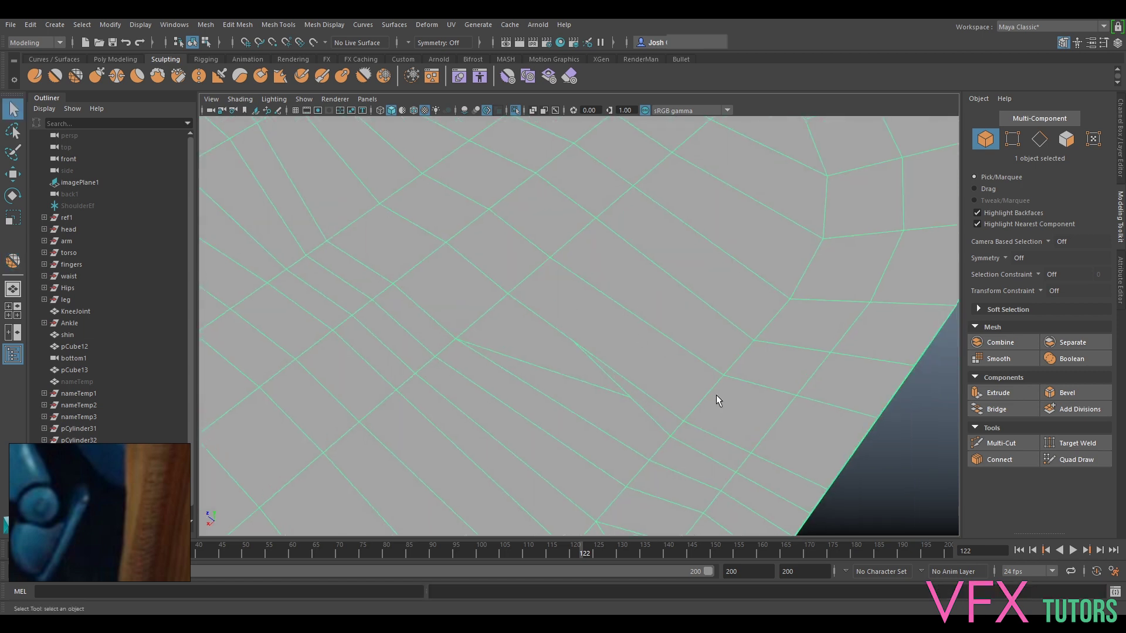
Compare the underside in smooth preview and faceted display to check the edge flow around the filled opening.
key(3)
key(1)
key(3)
key(1)
scroll(675, 410, down, 4)
scroll(650, 410, up, 2)
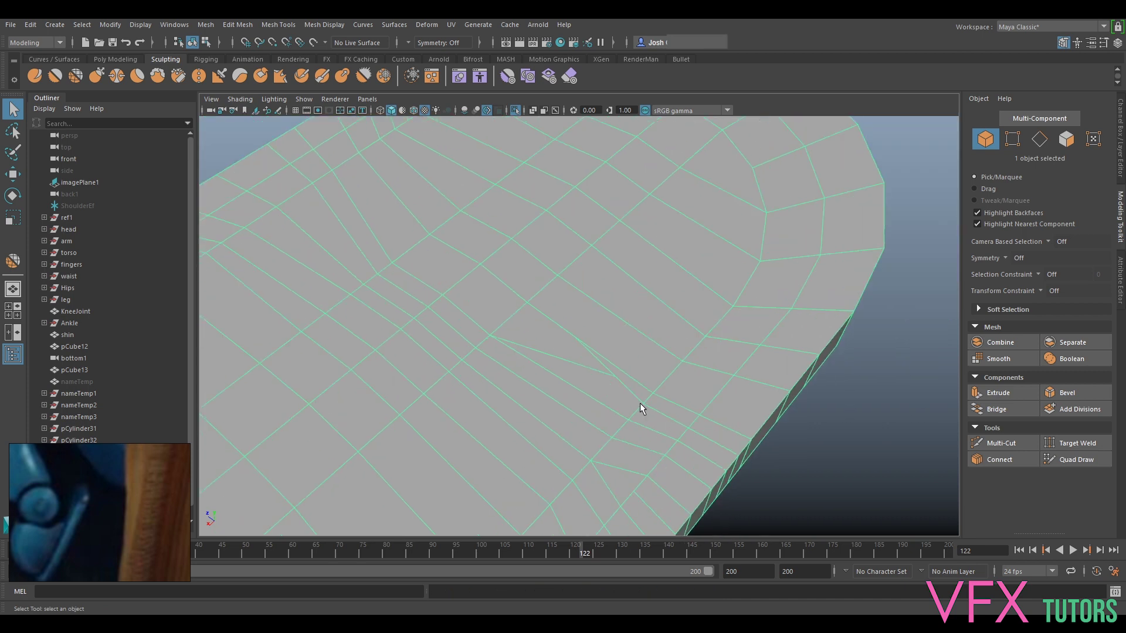
scroll(640, 409, down, 4)
key(3)
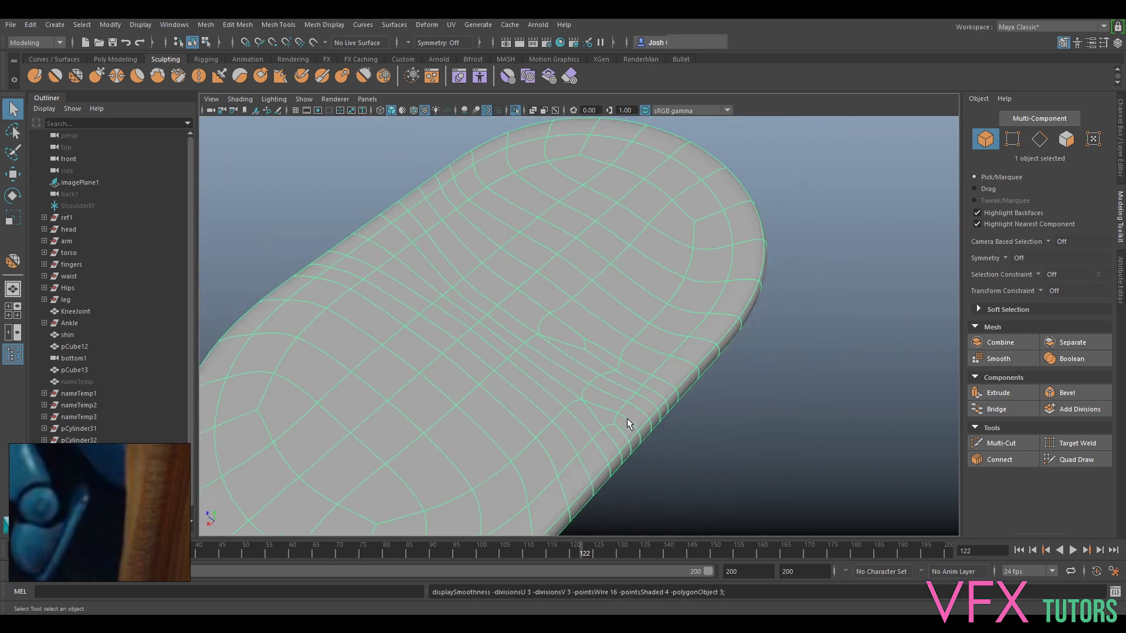
alt+drag(636, 417, 662, 383)
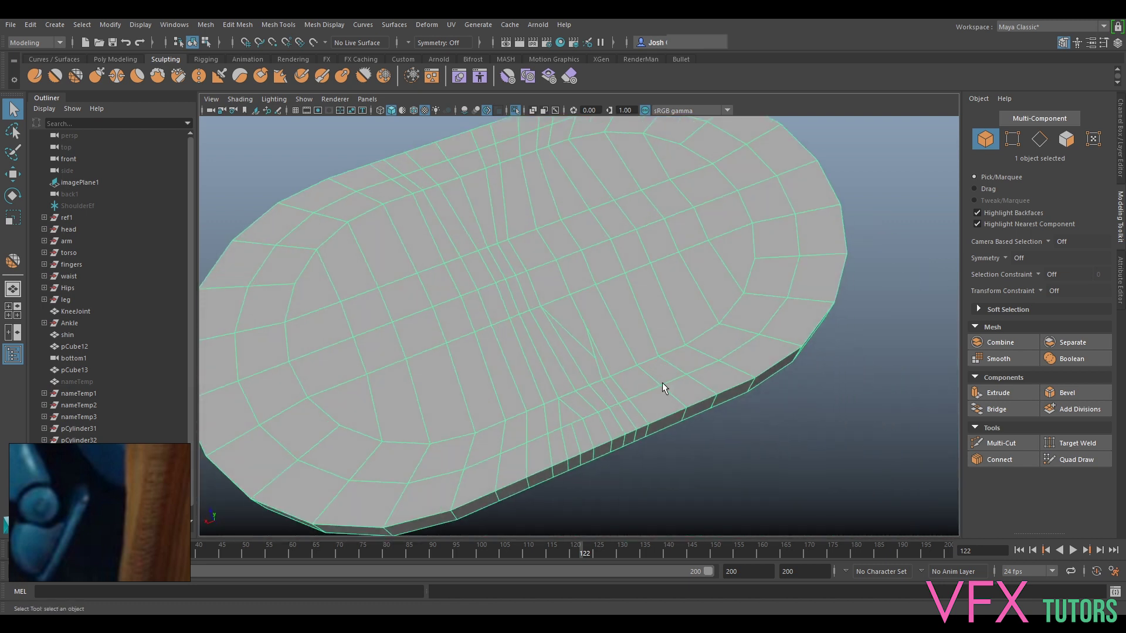
Try a Multi-Cut across the two faces beside the filled opening, checking its path against the lettering side.
scroll(643, 328, up, 3)
click(1001, 443)
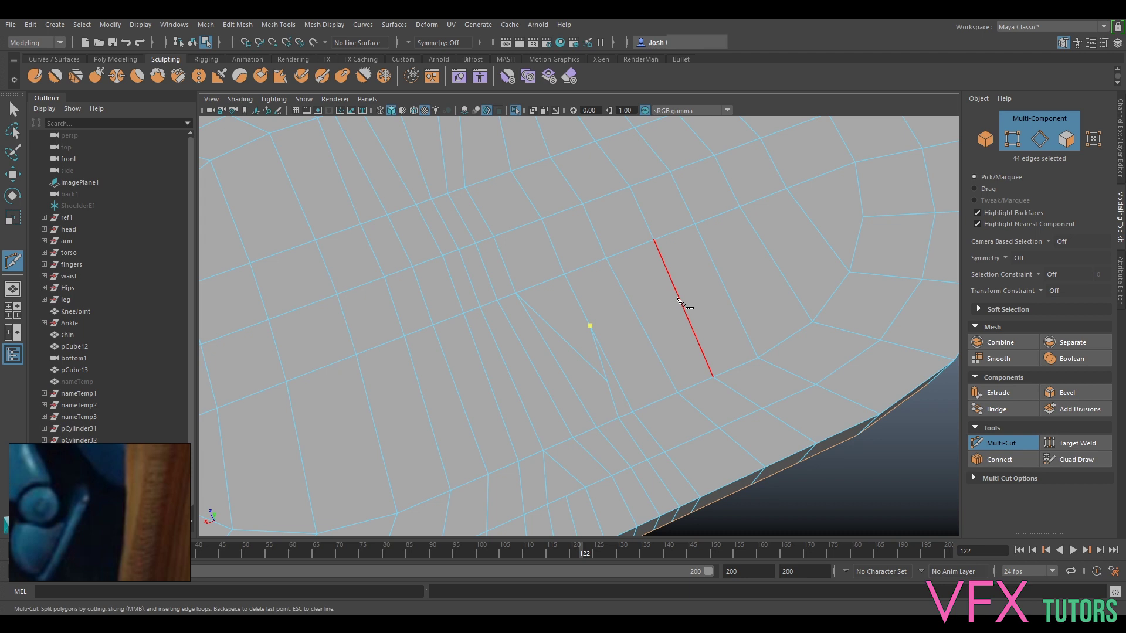
alt+drag(745, 355, 774, 306)
scroll(768, 306, down, 5)
alt+middle_drag(760, 304, 747, 308)
alt+drag(748, 329, 778, 405)
scroll(674, 389, up, 6)
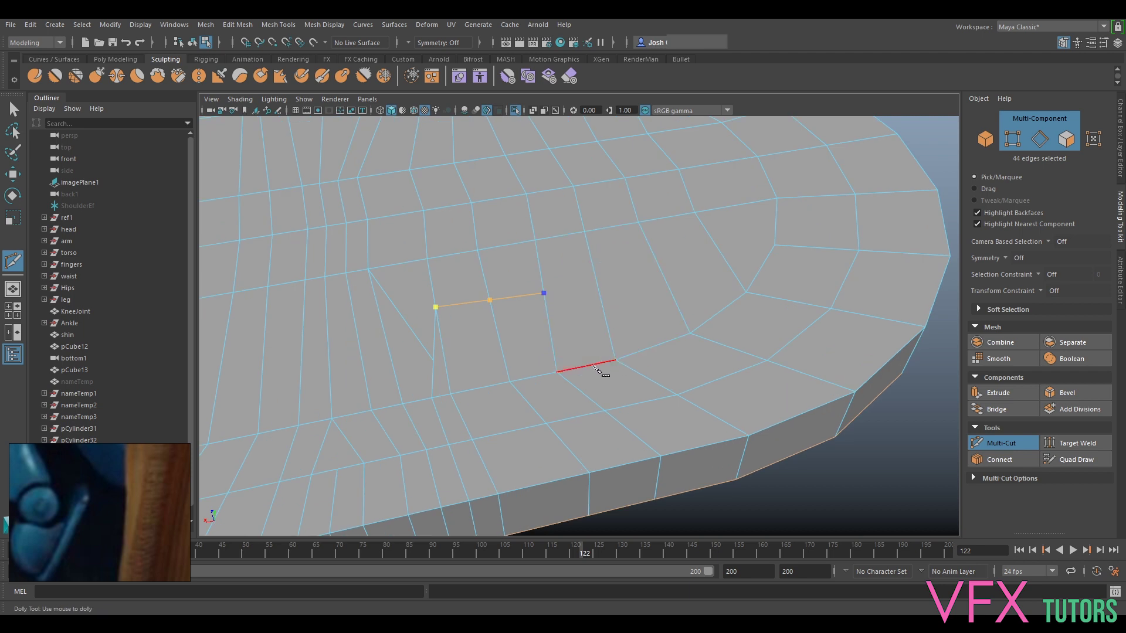
alt+drag(539, 385, 554, 342)
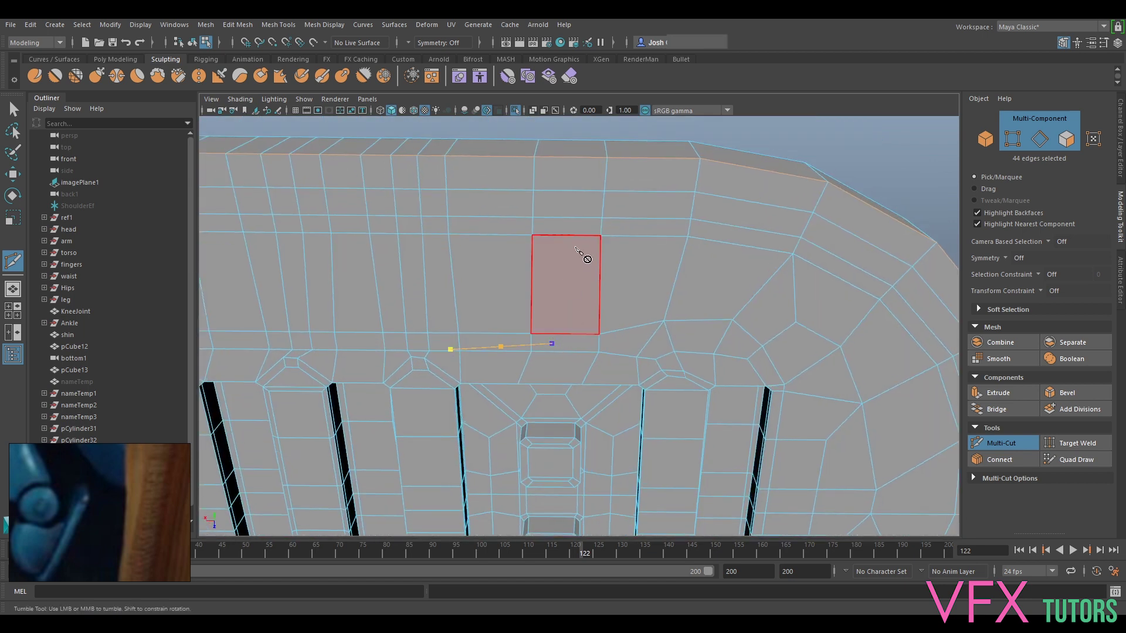
alt+drag(583, 254, 605, 359)
Try splitting the neighbouring faces with cuts branching to the adjacent rows' vertices, and undo them.
click(489, 309)
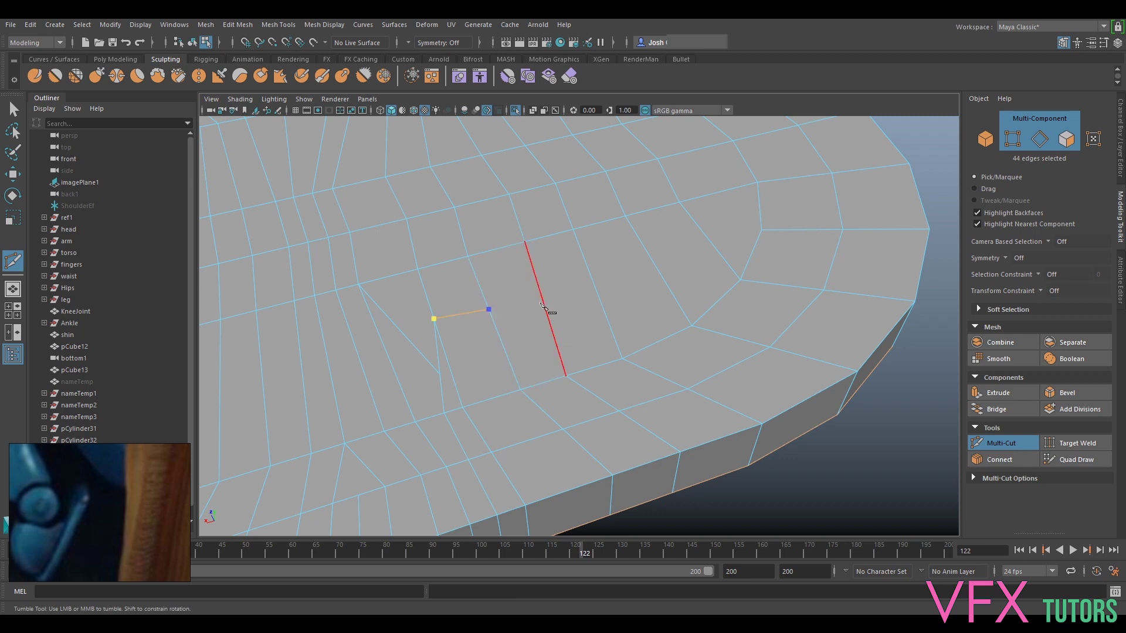
click(543, 383)
right_click(532, 251)
click(525, 242)
click(489, 310)
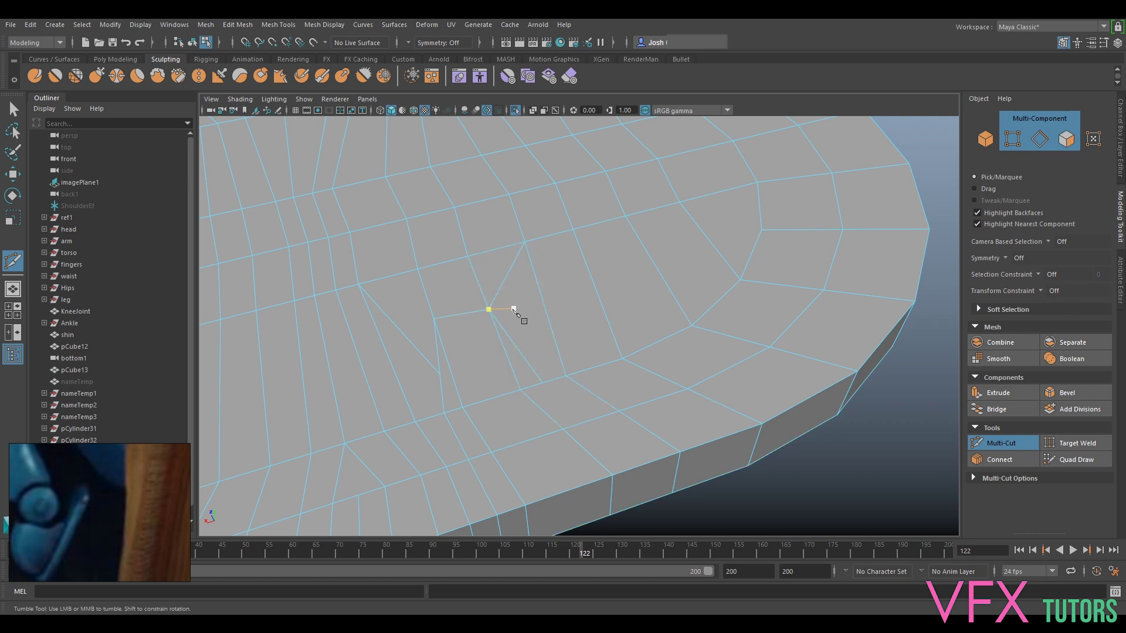
key(ctrl+z)
key(ctrl+z)
Examine the edge flow on both the underside and the carved lettering side of the mesh.
scroll(530, 322, down, 5)
alt+drag(531, 322, 583, 381)
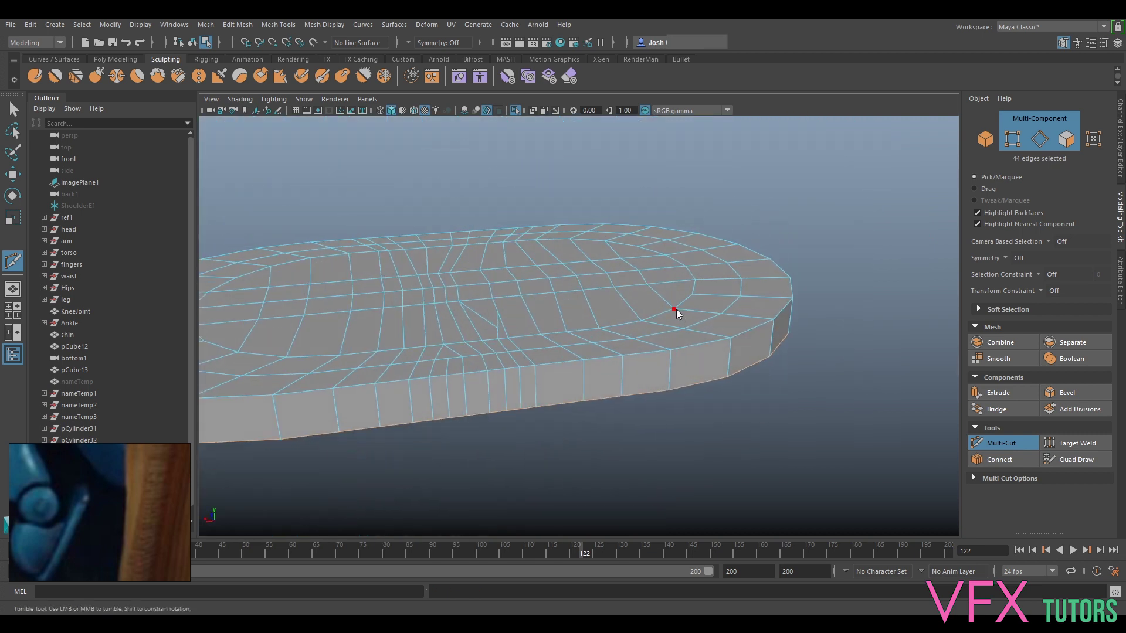
right_drag(676, 314, 759, 271)
key(q)
alt+drag(711, 340, 707, 388)
mouse_move(523, 345)
right_down()
mouse_move(536, 344)
mouse_move(529, 324)
right_up()
alt+drag(659, 396, 646, 257)
alt+middle_drag(537, 317, 716, 362)
scroll(716, 362, up, 2)
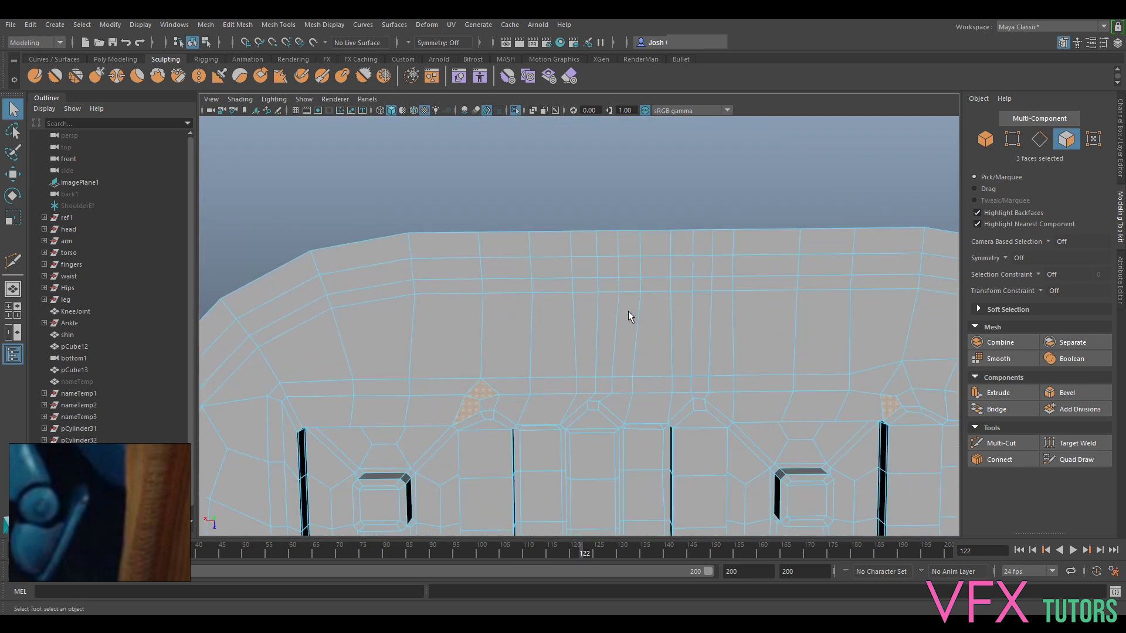
alt+drag(629, 302, 657, 333)
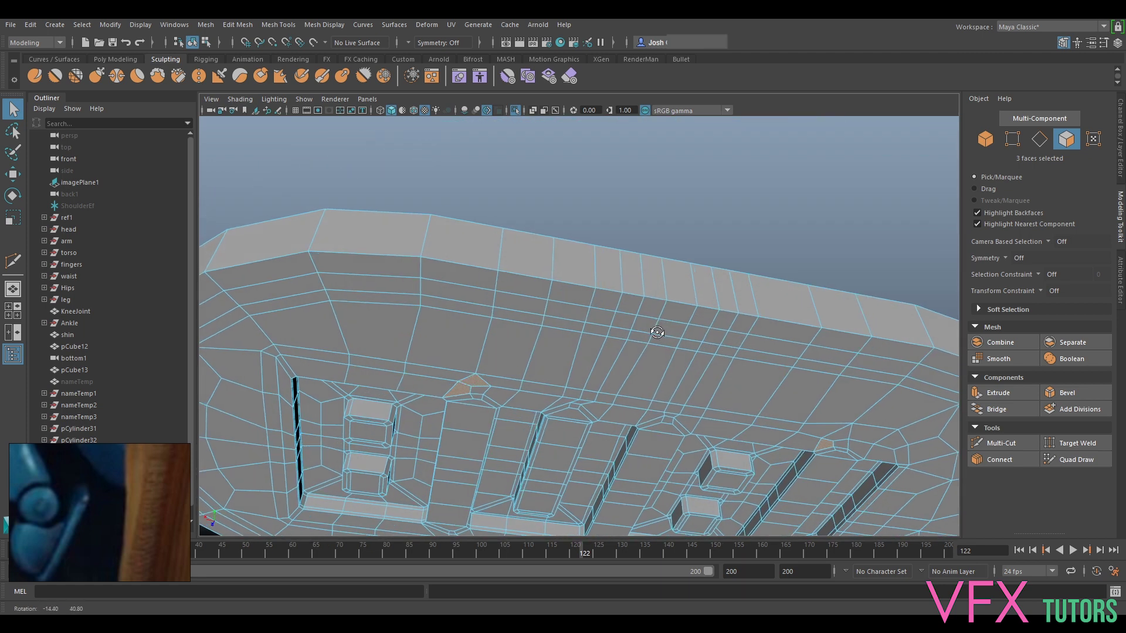
Move the inner corner vertex of the filled opening away from the lower edge row to even out the surrounding faces.
right_drag(639, 287, 716, 223)
click(717, 222)
click(615, 364)
alt+drag(629, 307, 611, 352)
right_drag(671, 287, 668, 311)
key(w)
alt+drag(714, 285, 676, 392)
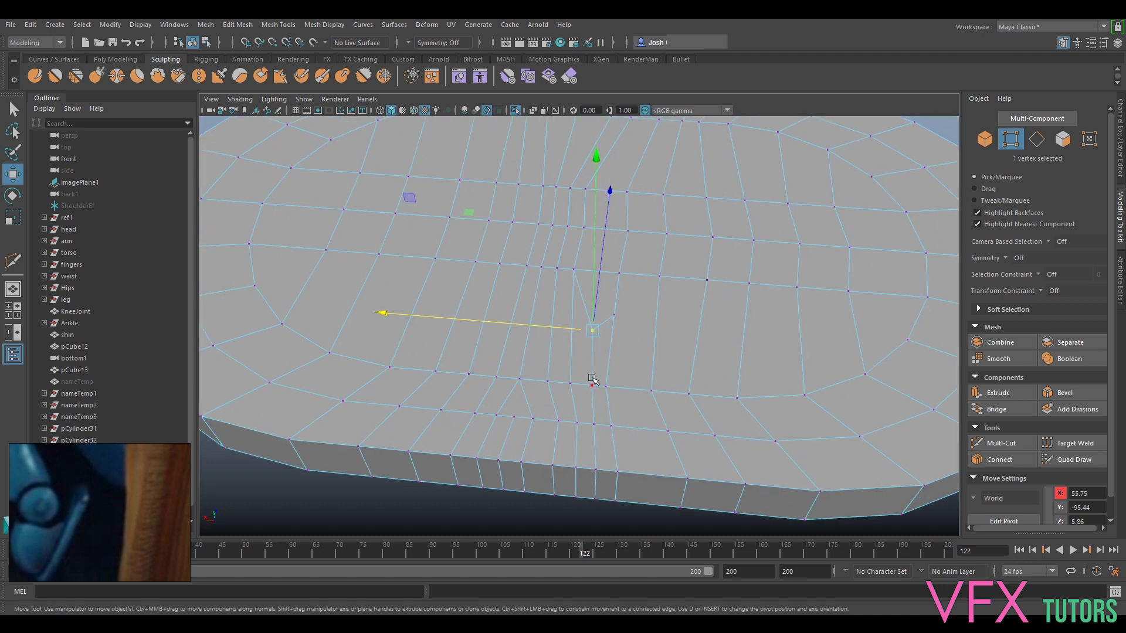
Multi-Cut an edge row from the filled area's corner vertex across three faces, ending at a vertex on the row above.
click(1001, 443)
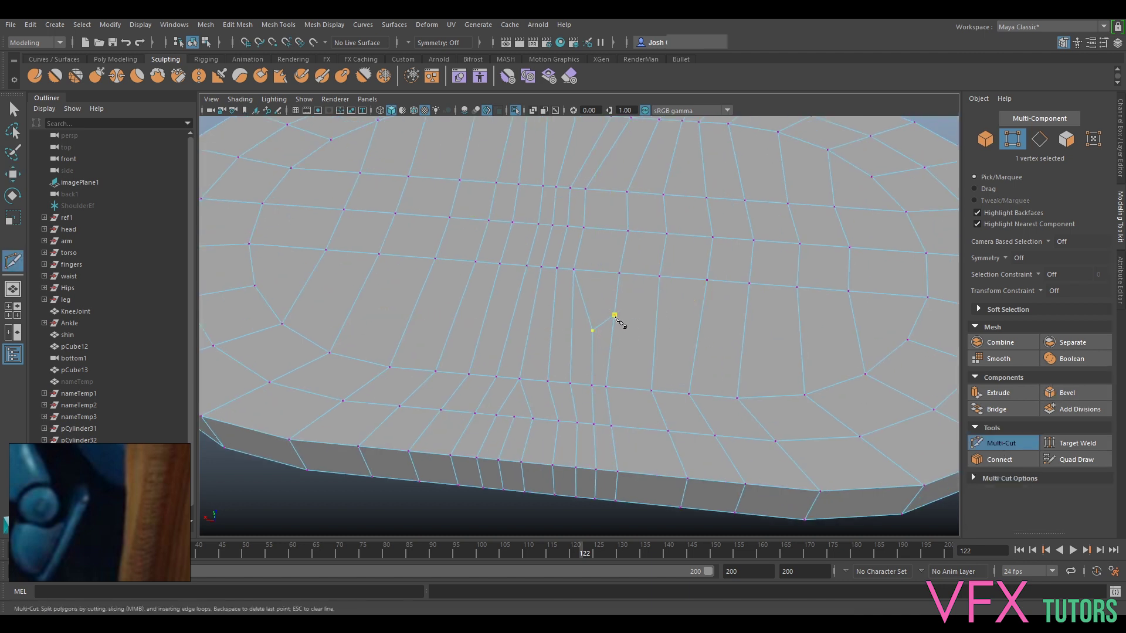
click(656, 320)
click(745, 325)
click(798, 290)
right_click(776, 294)
alt+middle_drag(776, 287, 774, 370)
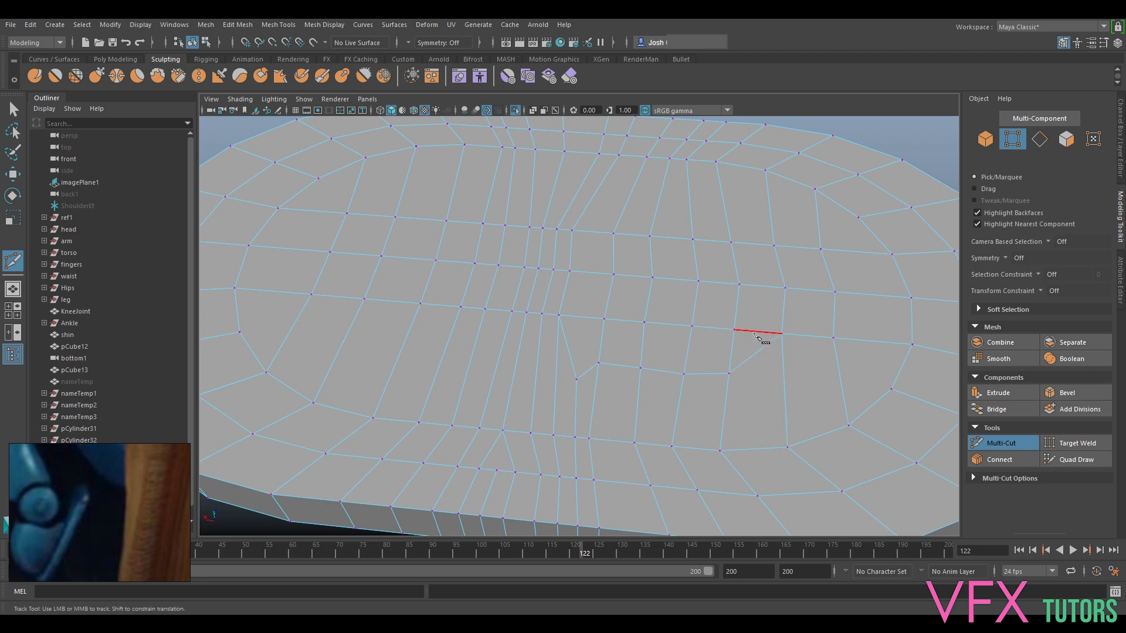
Cut a turning edge path up through the next two rows and back along the upper row of faces.
click(755, 331)
click(760, 287)
click(774, 245)
key(Return)
click(766, 268)
key(q)
Reposition the corner vertices of the new cuts to even out the faces where the path turns.
click(766, 270)
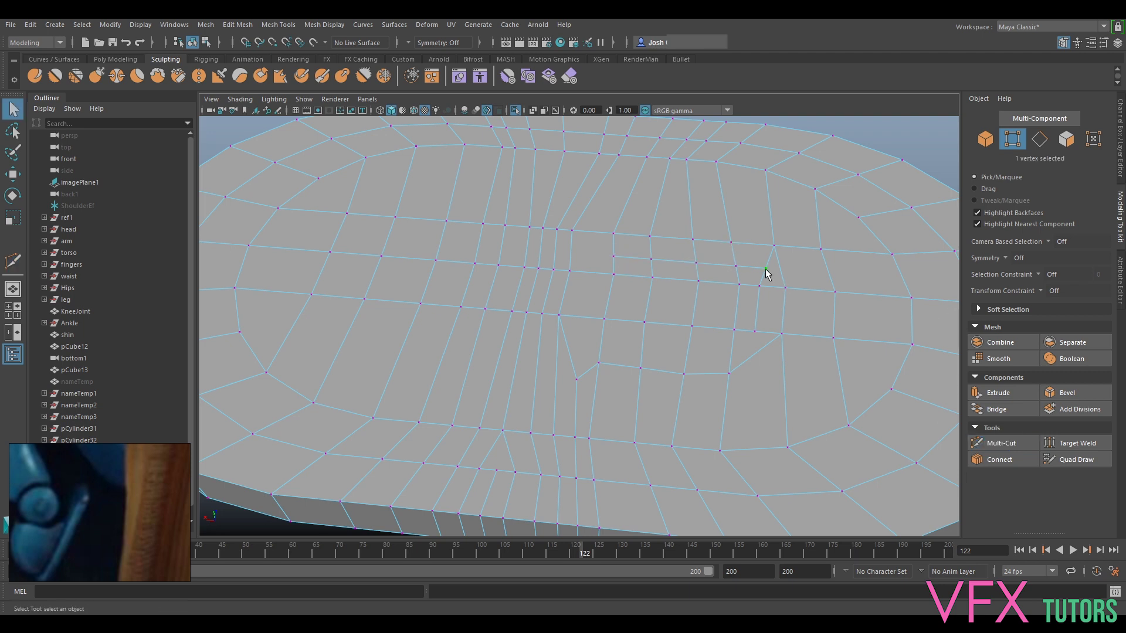
key(w)
drag(746, 267, 734, 265)
click(753, 333)
alt+drag(828, 301, 809, 319)
alt+middle_drag(810, 318, 786, 331)
drag(738, 307, 731, 356)
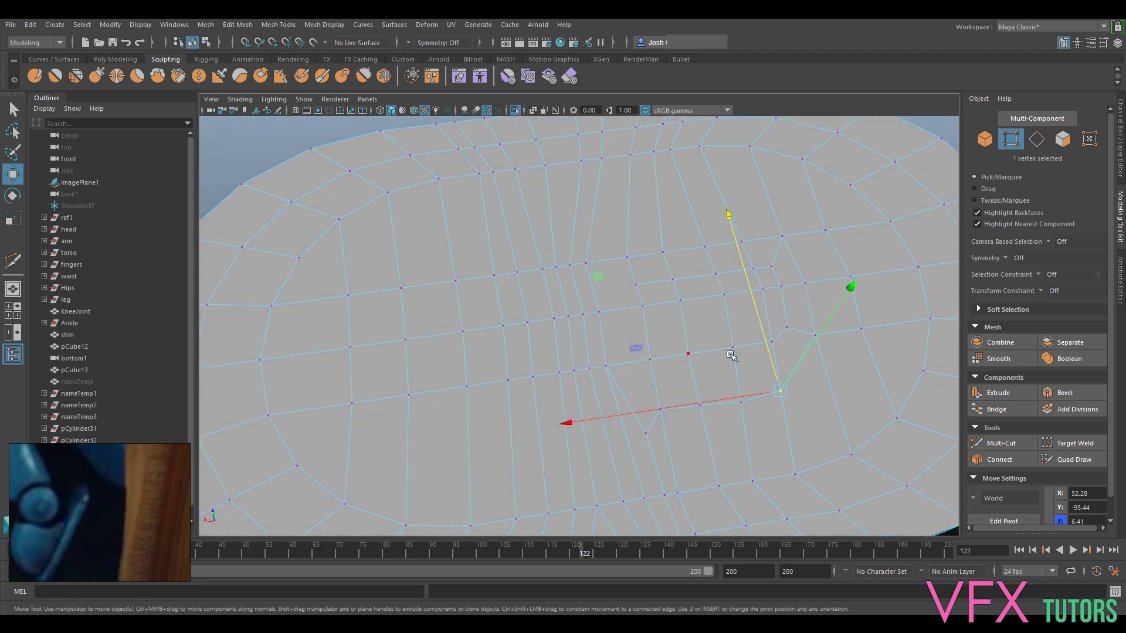
Join the open end of the upper cut to the neighbouring vertices above and below through a new junction vertex.
click(1000, 443)
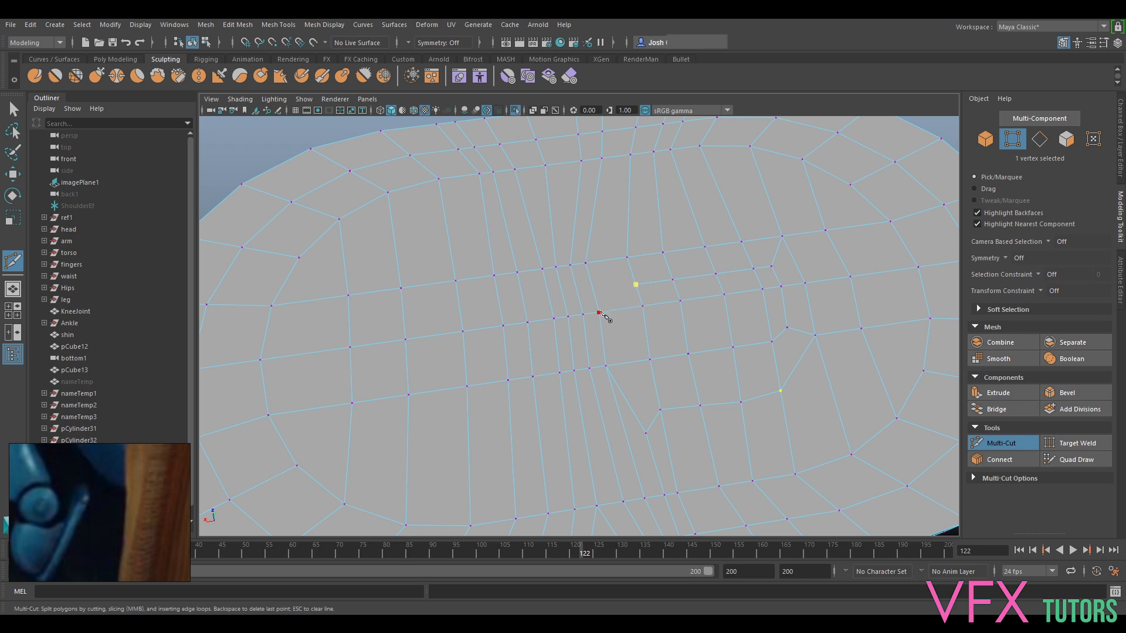
click(585, 262)
click(620, 297)
click(1024, 444)
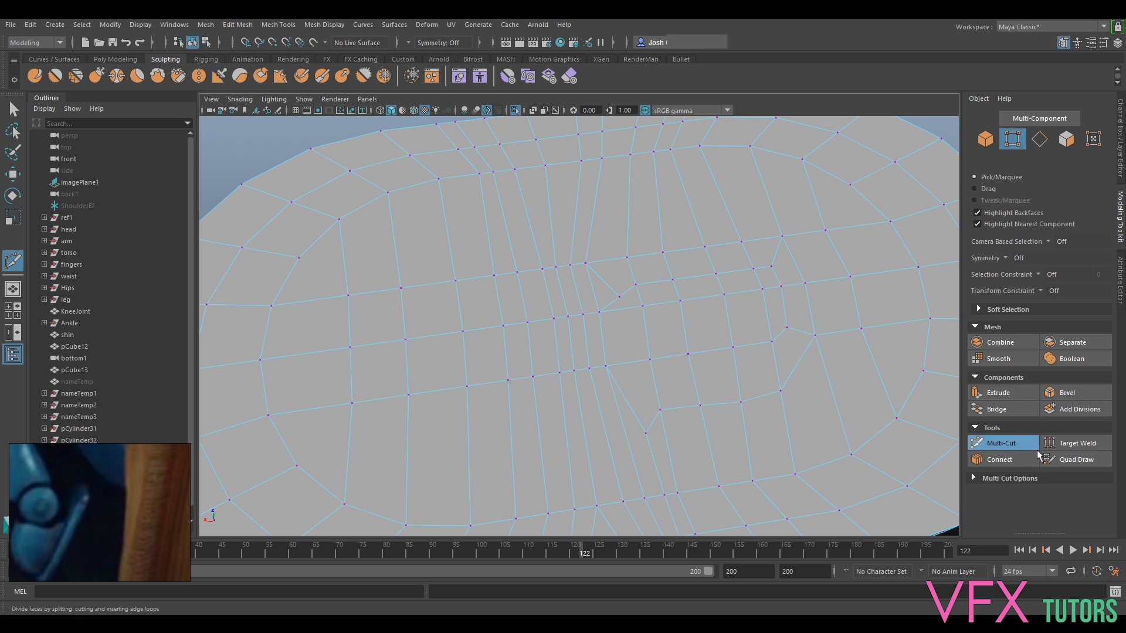
click(1003, 444)
Move the new junction vertex toward the upper edge row to even out the faces around it.
click(618, 296)
key(w)
drag(618, 295, 611, 262)
scroll(612, 282, up, 4)
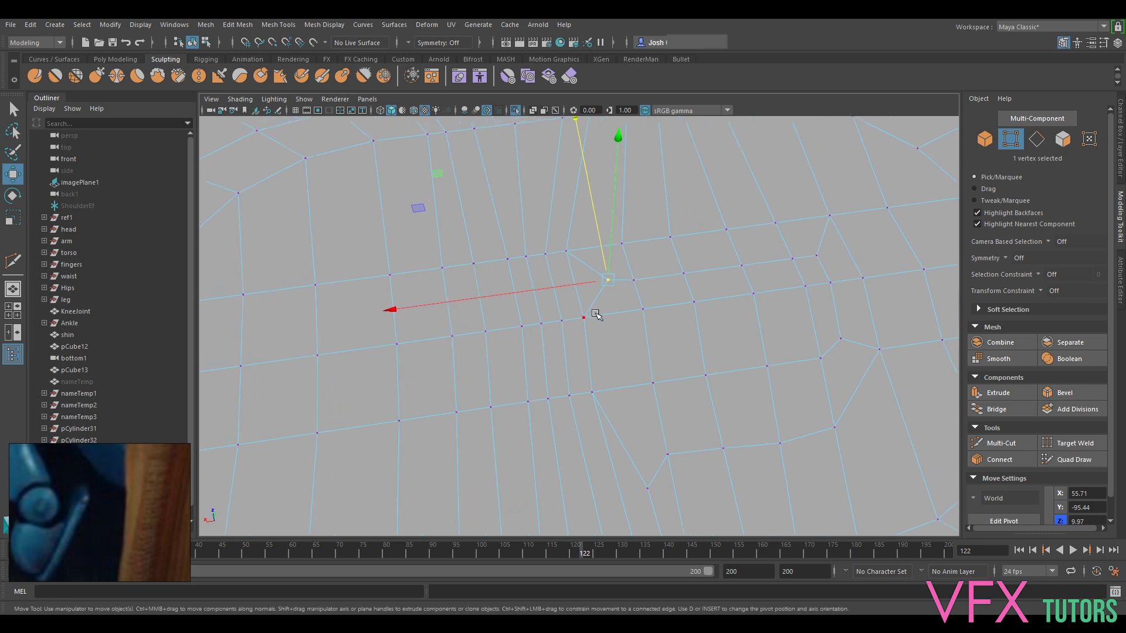
alt+middle_drag(676, 473, 650, 303)
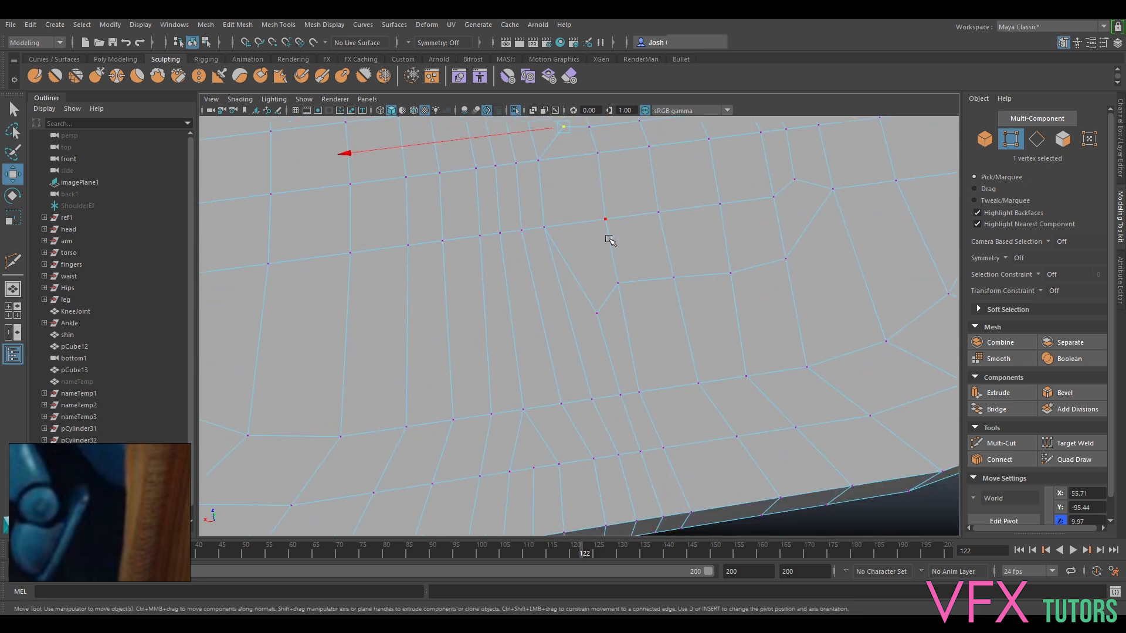
alt+middle_drag(563, 165, 581, 237)
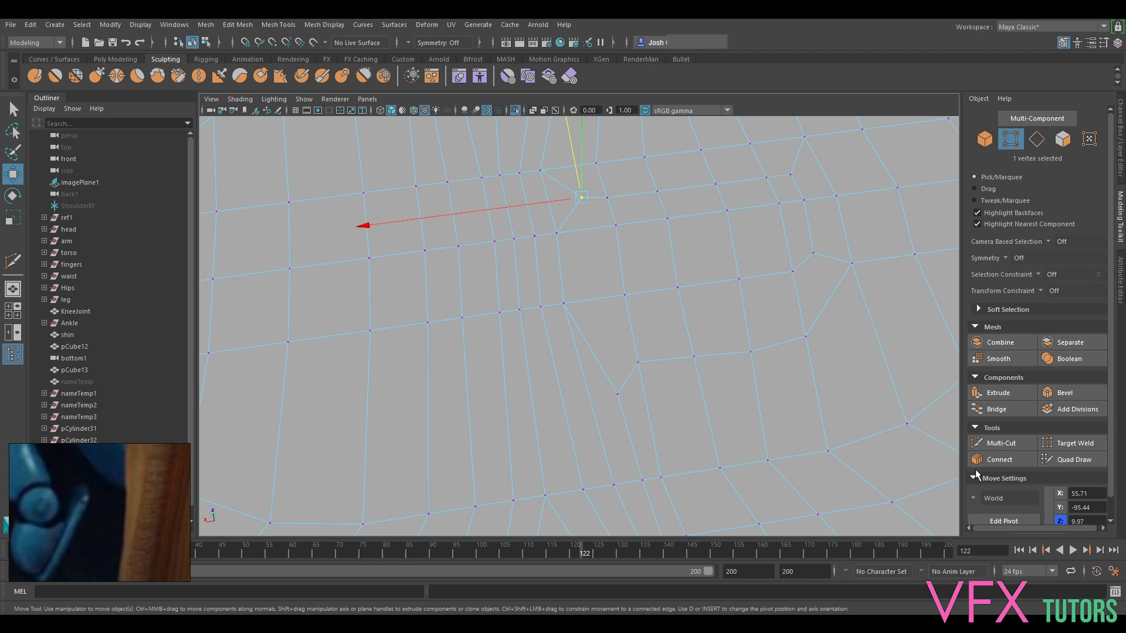
Multi-Cut an edge line from the filled area's lower corner vertex up through two rows toward the junction vertex.
click(1001, 443)
click(617, 394)
click(592, 300)
click(583, 230)
key(Return)
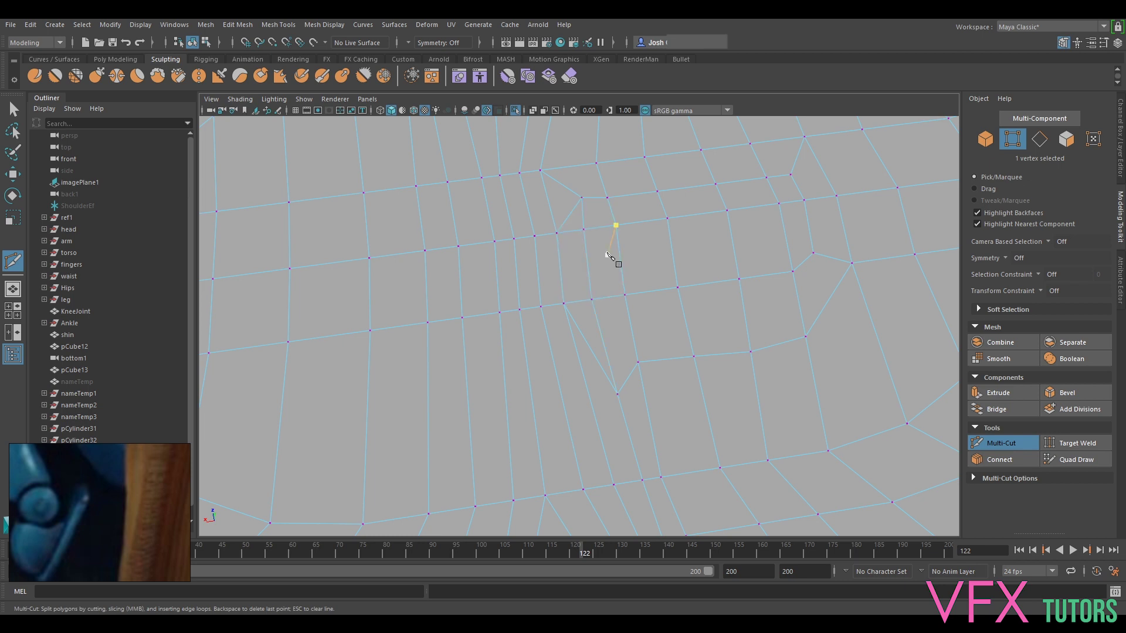
click(1021, 442)
Delete the short diagonal edge running down from the junction vertex.
alt+middle_drag(612, 291, 632, 316)
right_drag(593, 233, 589, 203)
click(584, 235)
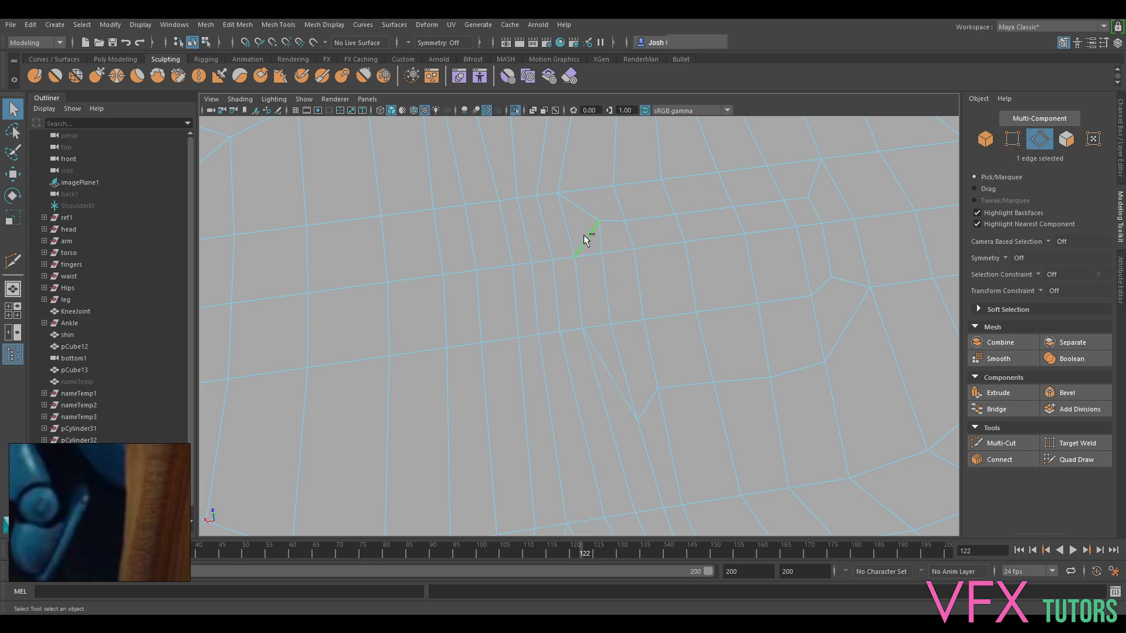
key(Delete)
Switch the oval mesh from edge selection to whole-object selection and try the Smooth sculpting tool on its underside.
alt+middle_drag(656, 310, 649, 327)
alt+middle_drag(704, 362, 693, 329)
alt+middle_drag(593, 348, 618, 350)
alt+right_drag(744, 240, 665, 339)
alt+middle_drag(665, 339, 666, 356)
right_drag(707, 289, 763, 273)
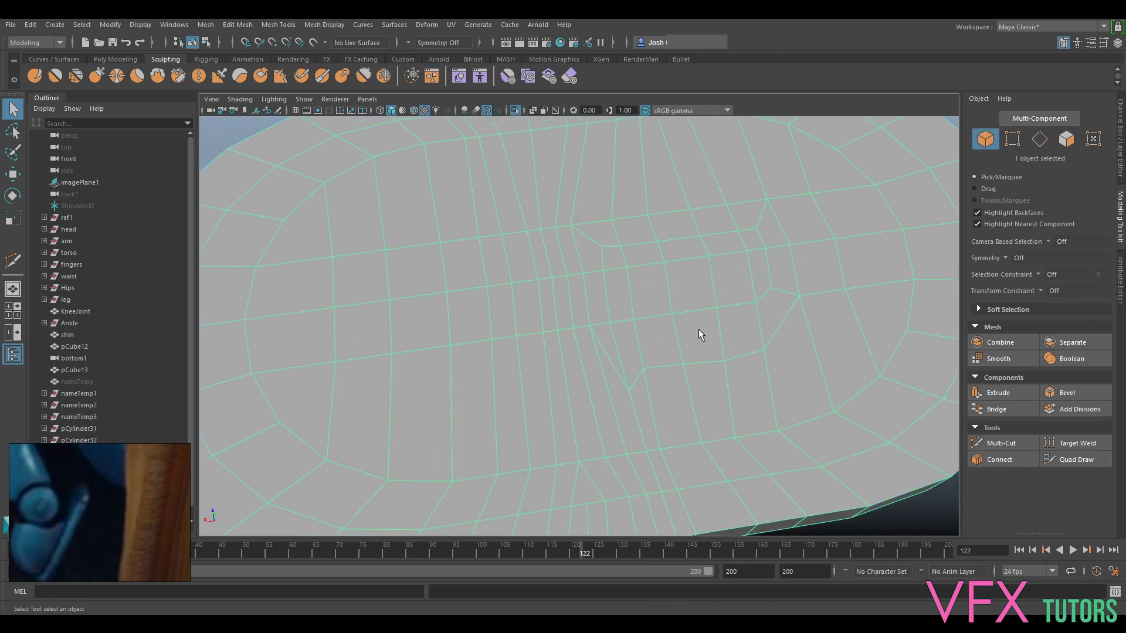
click(55, 75)
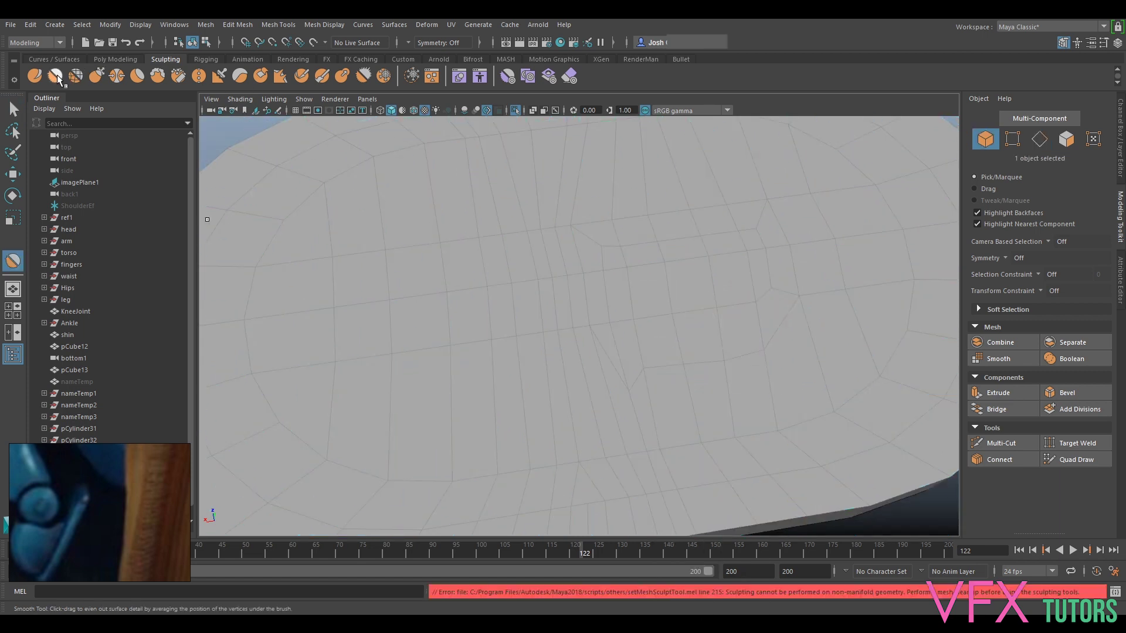
mouse_move(618, 352)
alt+right_down()
mouse_move(712, 384)
mouse_move(649, 319)
alt+right_up()
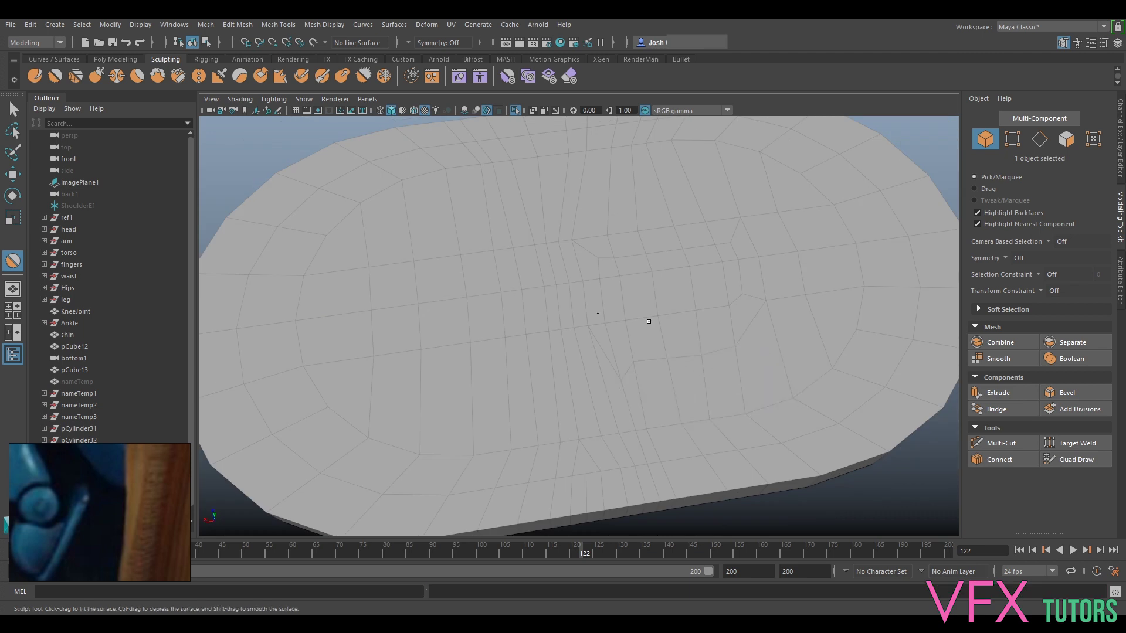
click(11, 111)
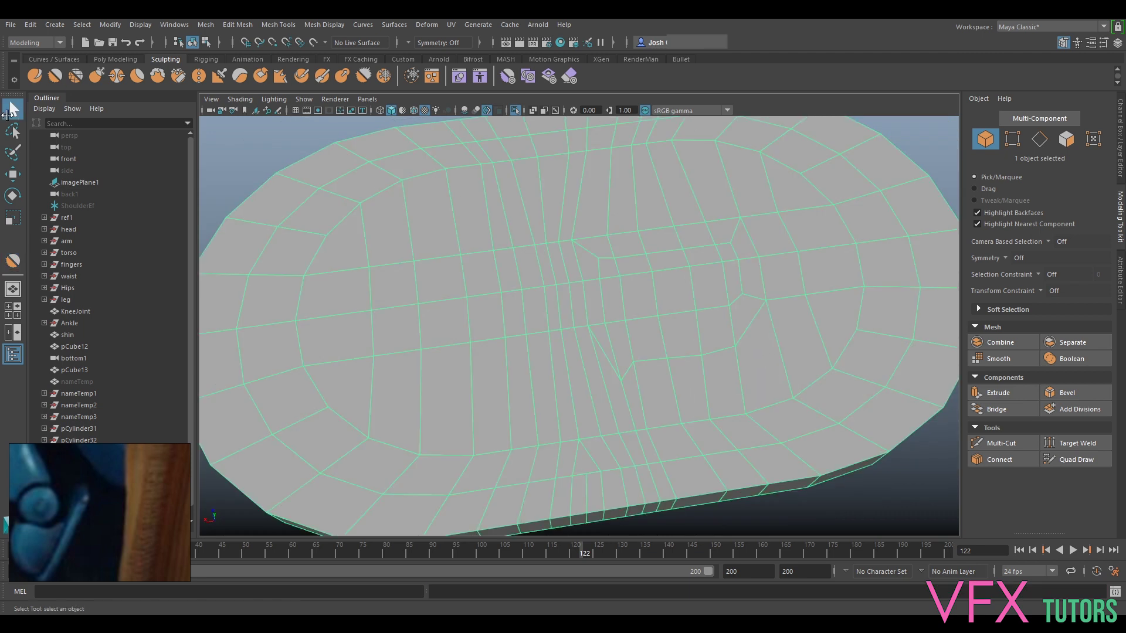
Run mesh Cleanup on the selected oval mesh to remove nonmanifold geometry, with no face types set for tessellation.
click(29, 24)
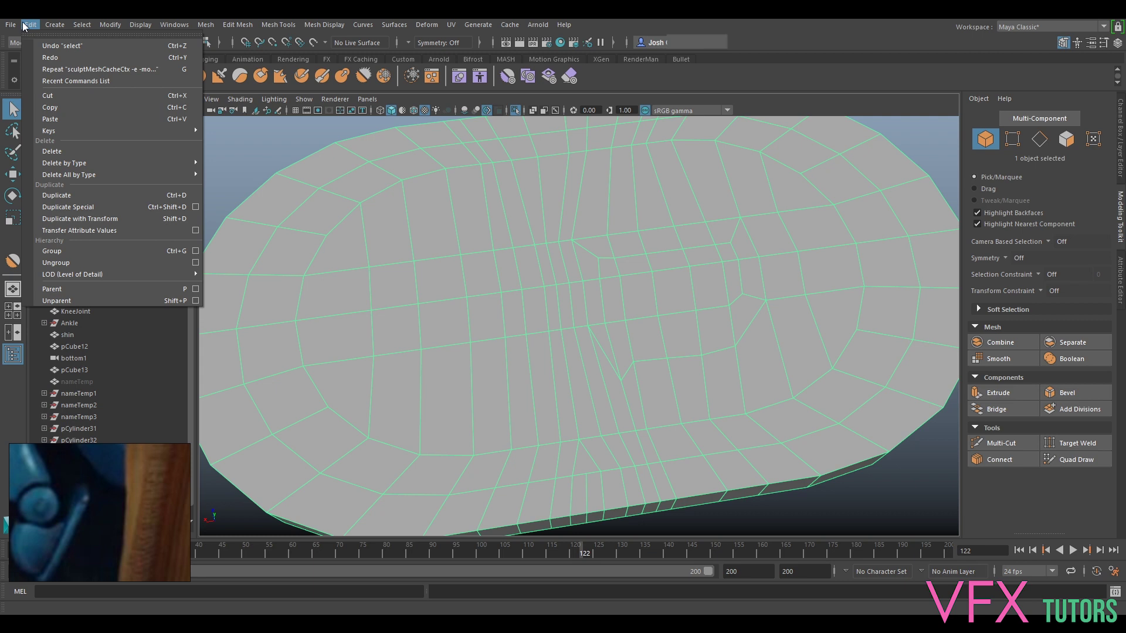
click(29, 25)
click(10, 24)
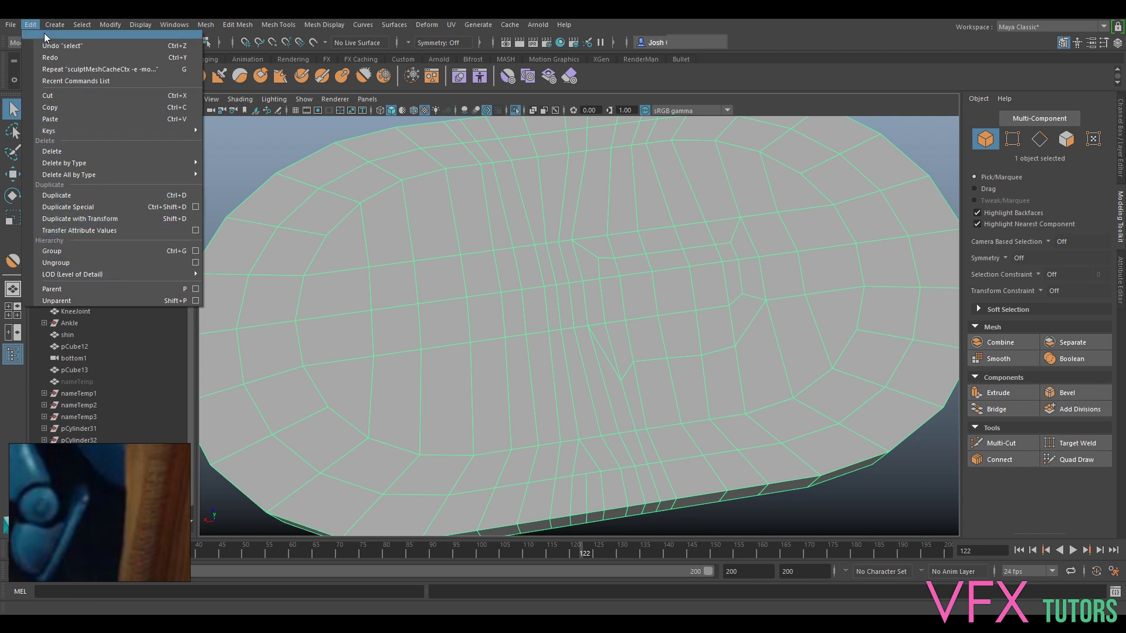
mouse_move(10, 27)
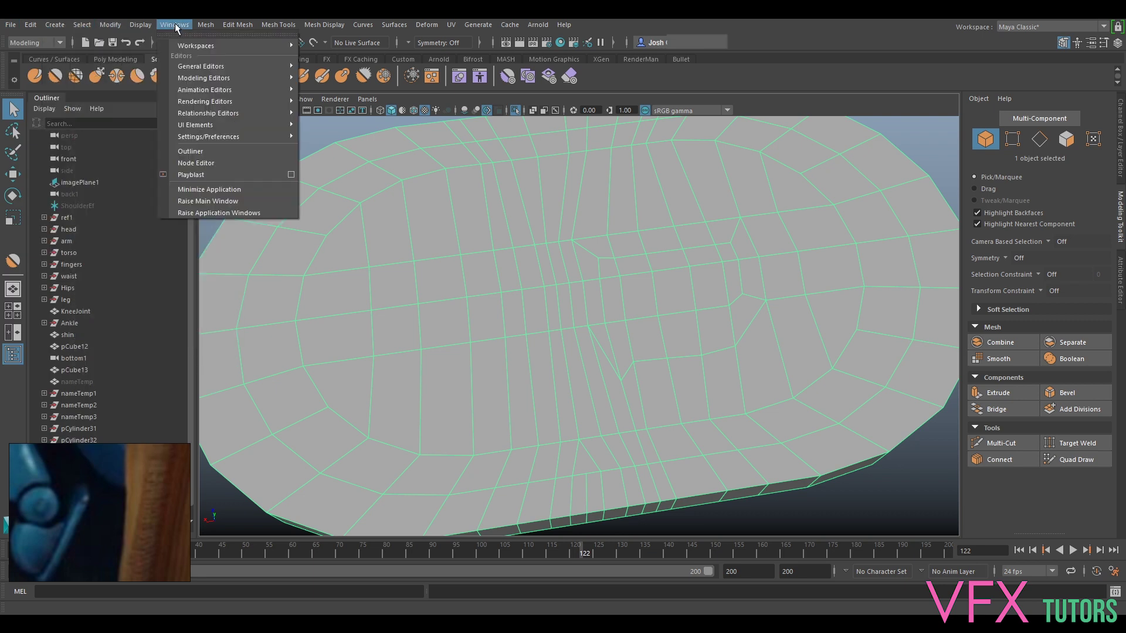
mouse_move(216, 27)
click(252, 256)
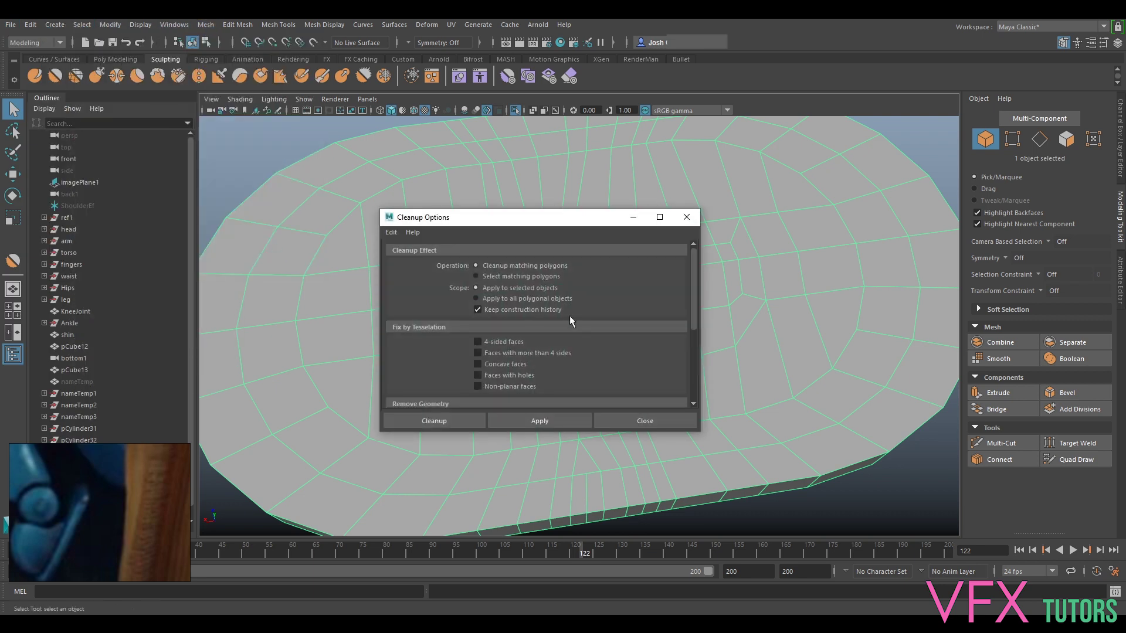
scroll(480, 347, down, 1)
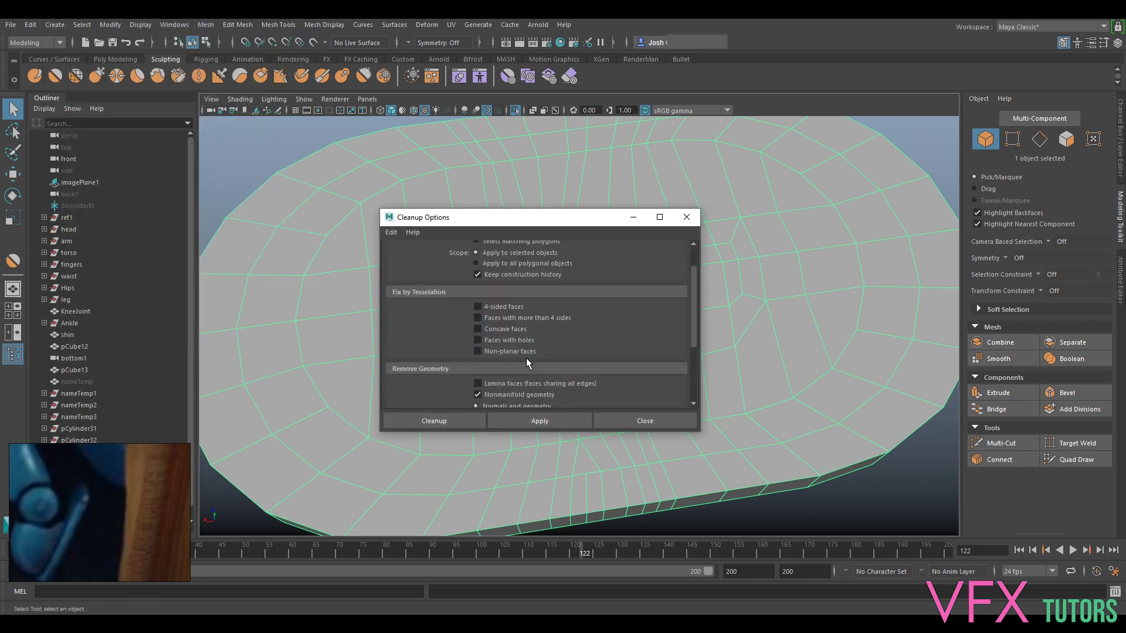
scroll(526, 371, down, 2)
click(548, 421)
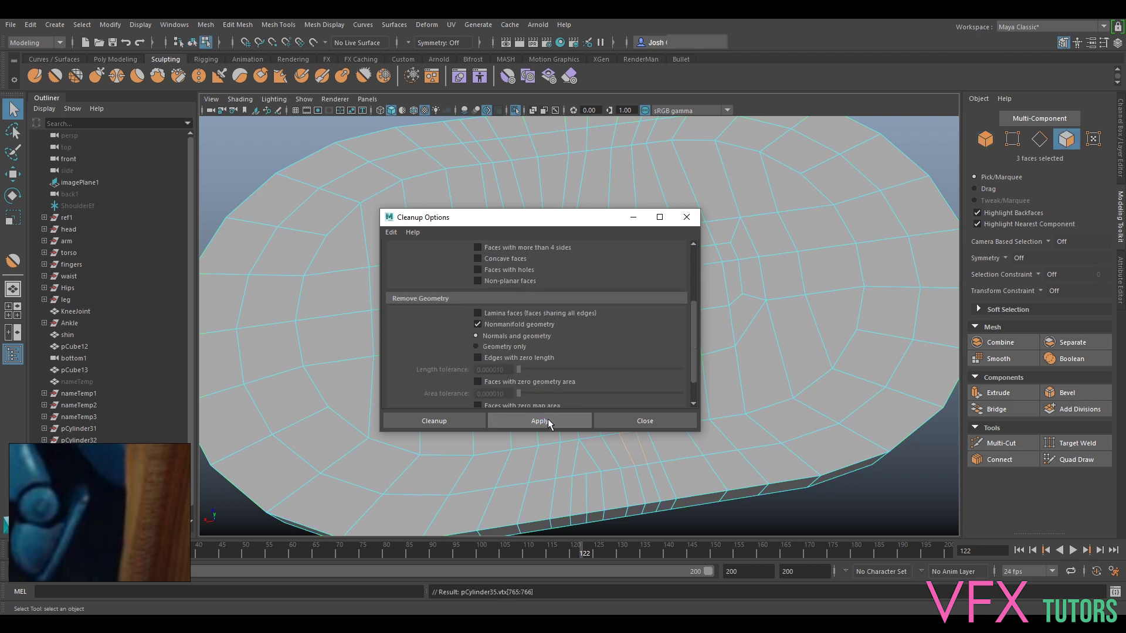
click(687, 218)
Reselect the mesh as an object and brush the middle of its underside with the Smooth sculpting tool to relax the rerouted edges.
alt+drag(660, 390, 645, 375)
right_drag(644, 373, 712, 273)
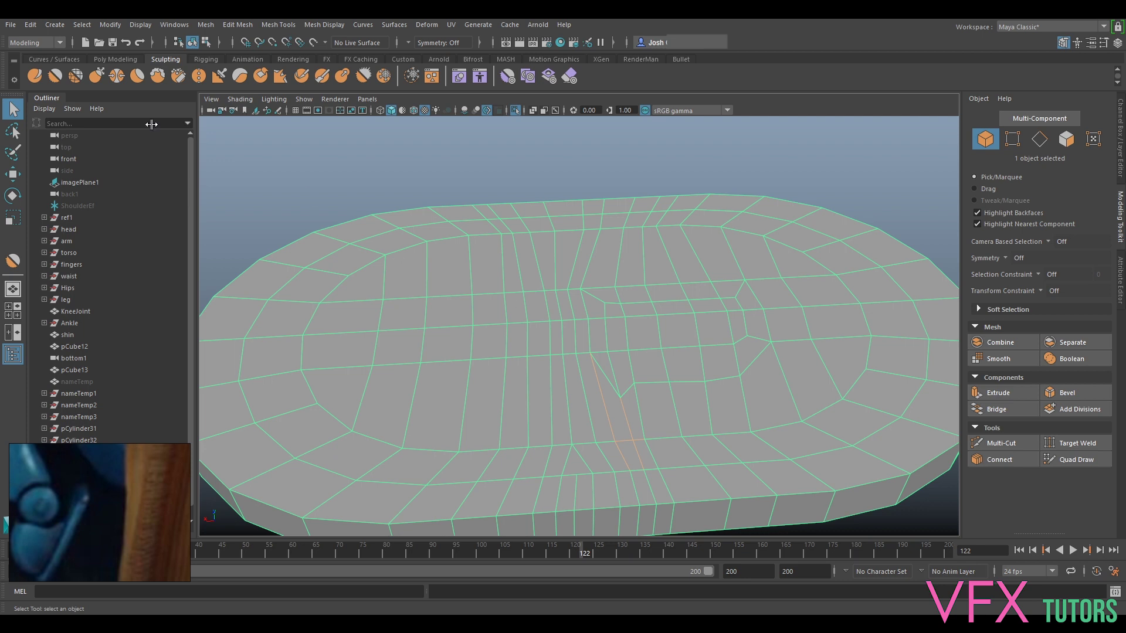
click(54, 77)
mouse_move(638, 375)
alt+mouse_down()
mouse_move(638, 347)
mouse_move(604, 317)
mouse_move(598, 290)
mouse_move(564, 285)
mouse_move(675, 249)
mouse_move(552, 229)
alt+mouse_up()
key(b)
key(ctrl+z)
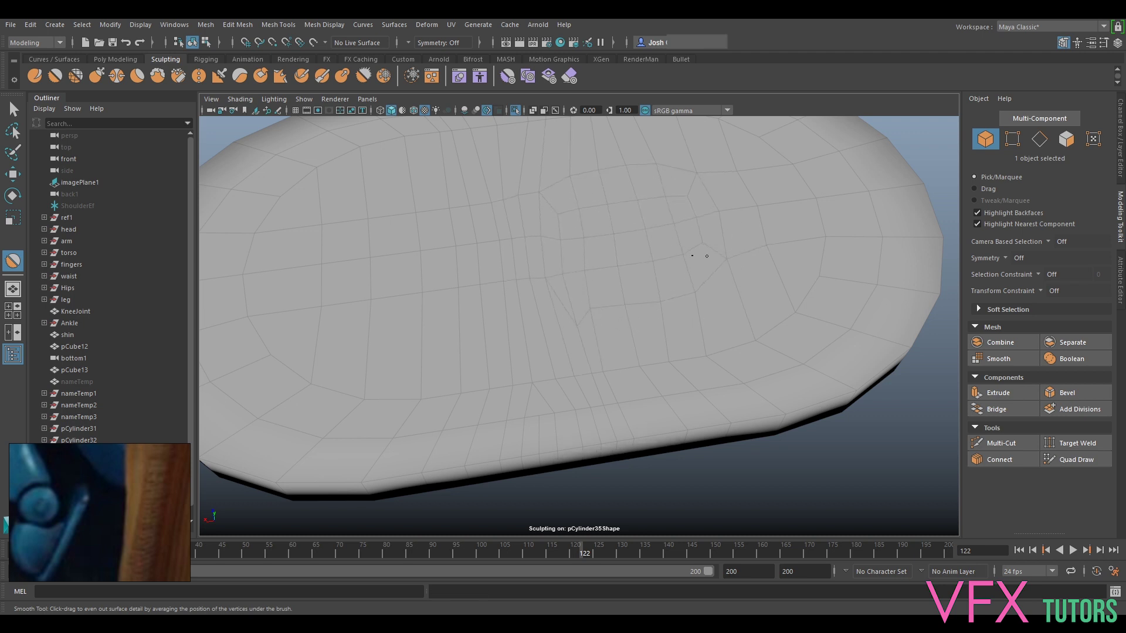
mouse_move(610, 277)
mouse_down()
mouse_move(638, 286)
mouse_move(676, 248)
mouse_move(585, 238)
mouse_up()
Continue smoothing the uneven edge rows toward the underside's rounded end from other angles, and leave the sculpting tool.
alt+drag(464, 154, 412, 271)
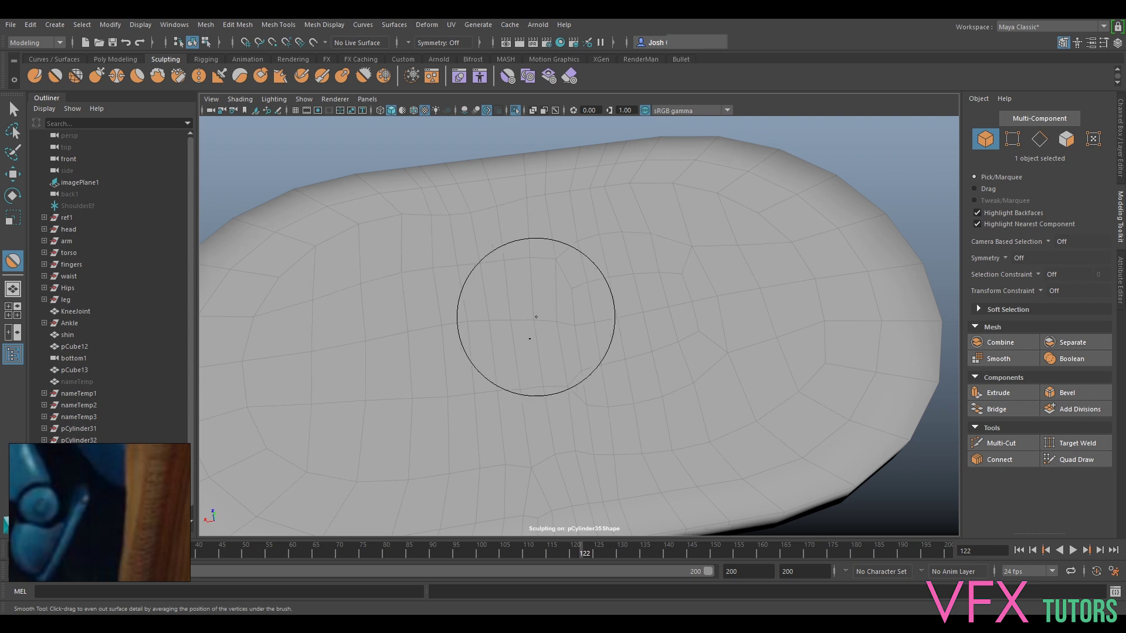
alt+drag(536, 319, 598, 334)
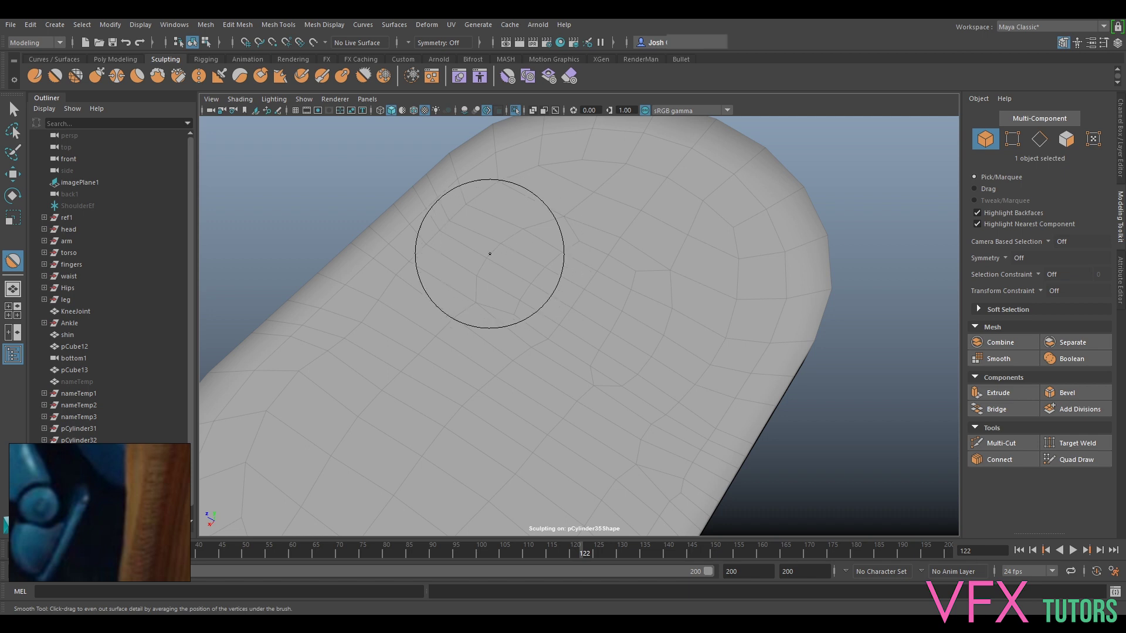
drag(512, 273, 541, 244)
alt+drag(473, 261, 533, 314)
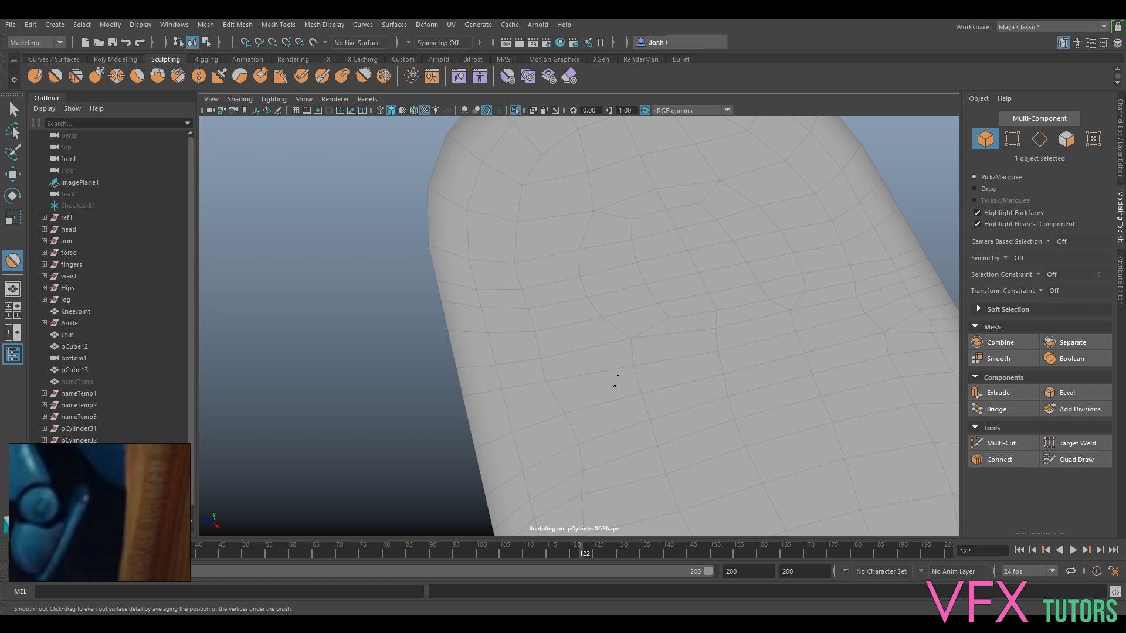
alt+drag(790, 340, 612, 418)
click(14, 108)
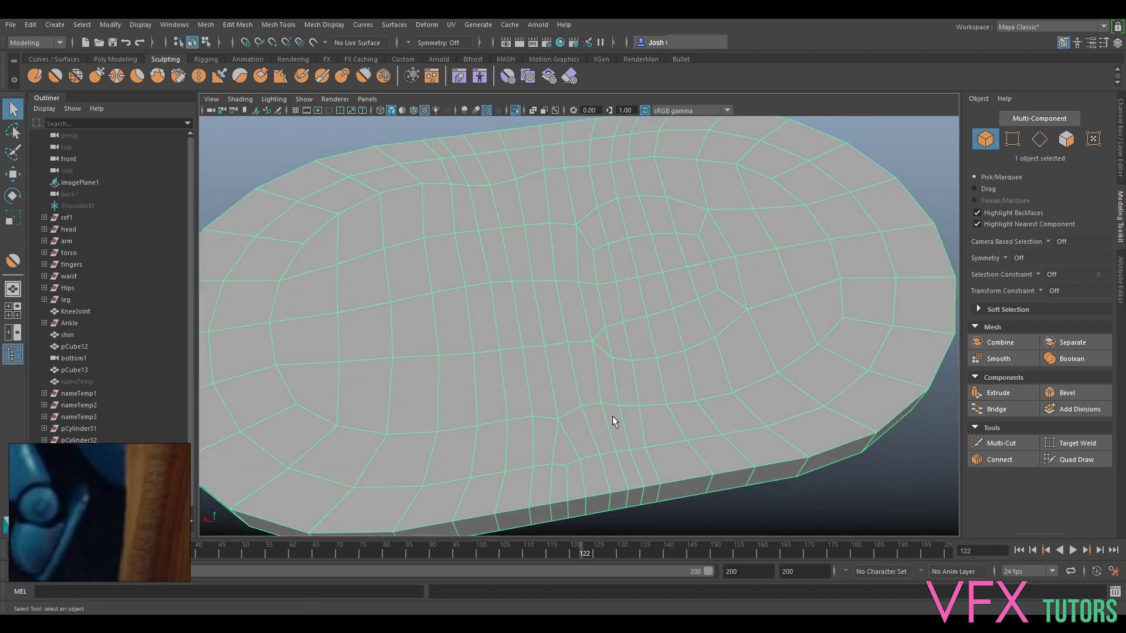
Duplicate the smoothed mesh as a backup and hide the original pCylinder35.
scroll(631, 356, up, 5)
alt+drag(580, 296, 586, 306)
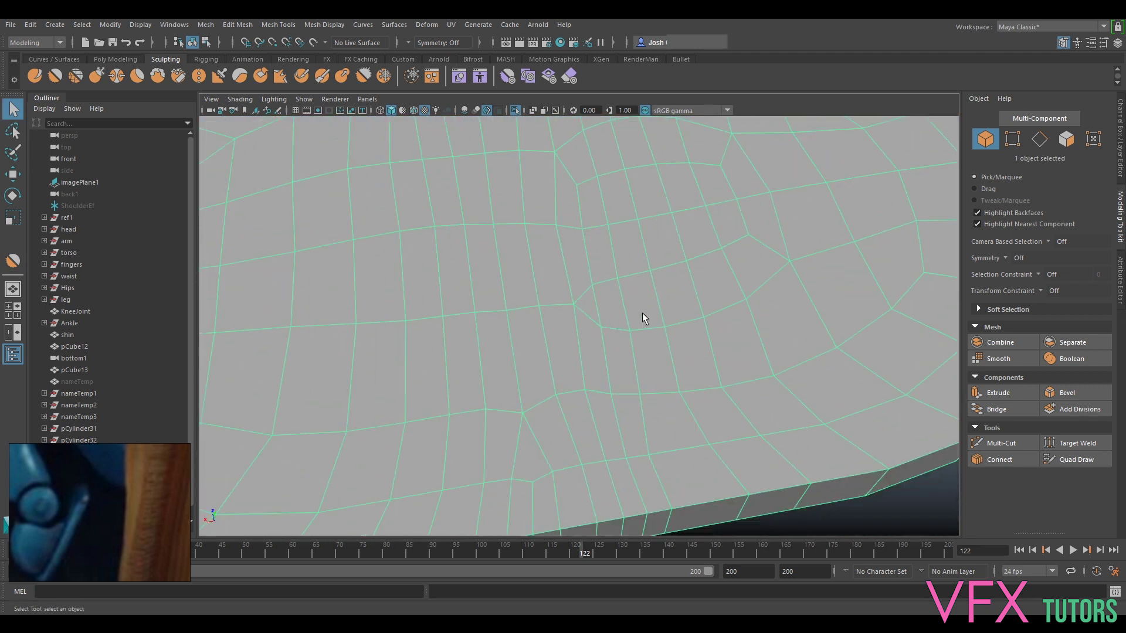
alt+drag(759, 259, 636, 262)
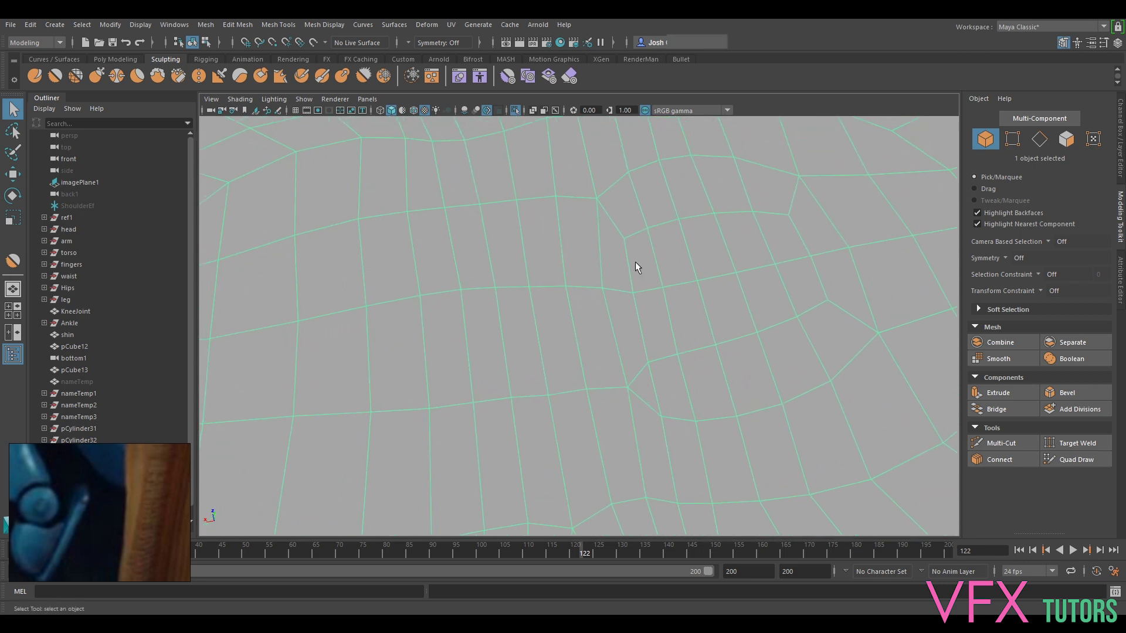
alt+drag(602, 371, 629, 329)
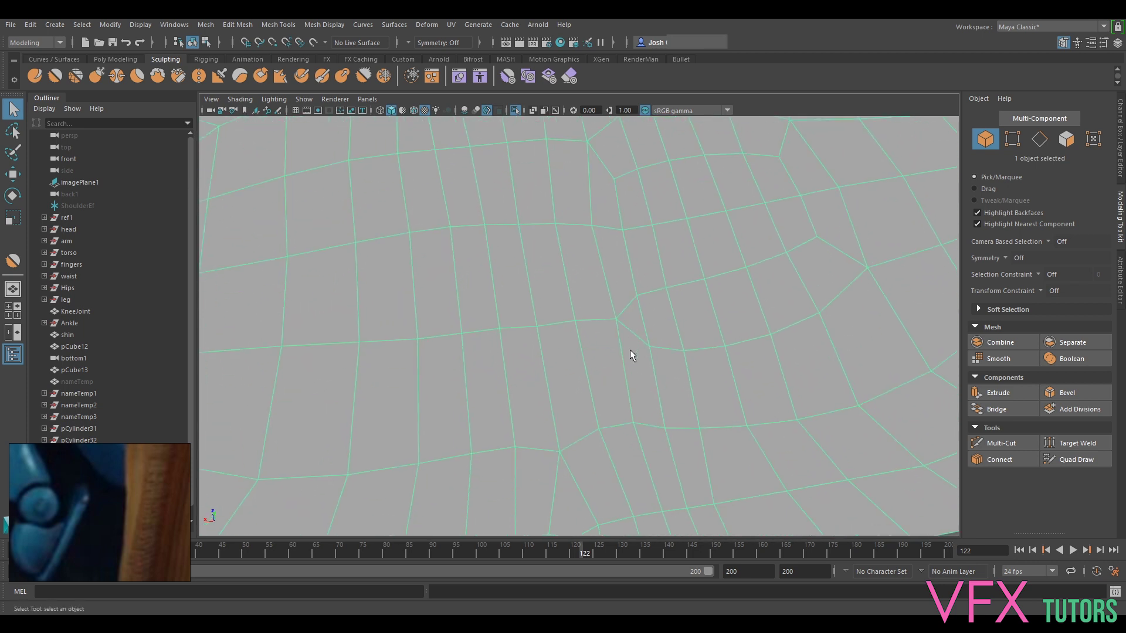
alt+drag(673, 442, 625, 296)
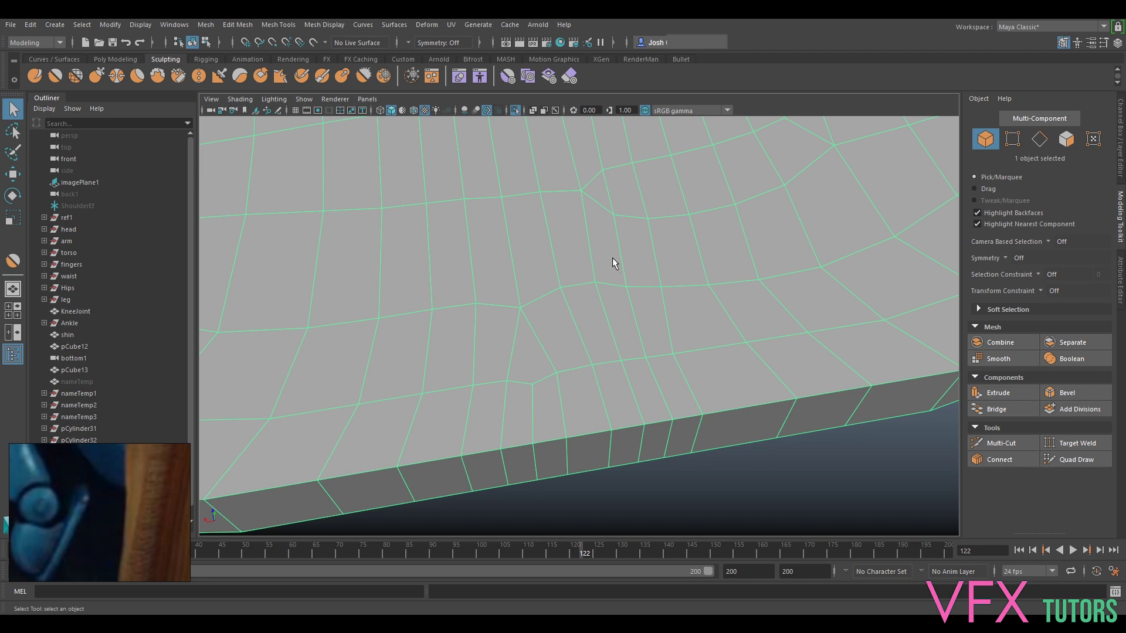
alt+drag(606, 209, 423, 352)
right_drag(487, 303, 553, 279)
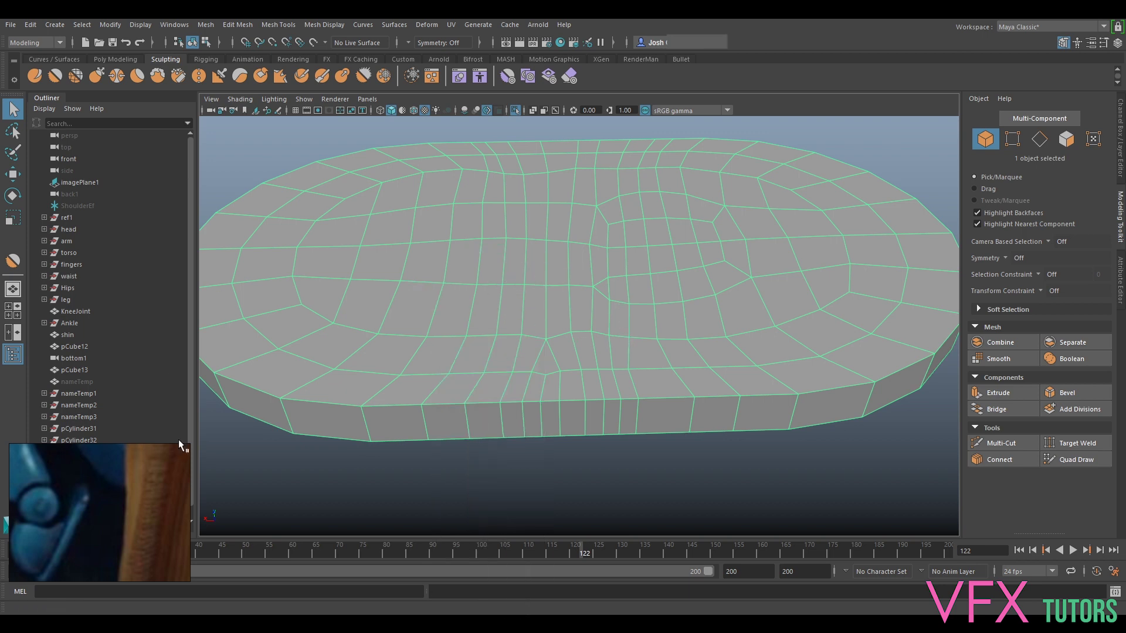
click(97, 463)
key(h)
Save the scene as a new version named BublPart_v031.ma.
click(12, 24)
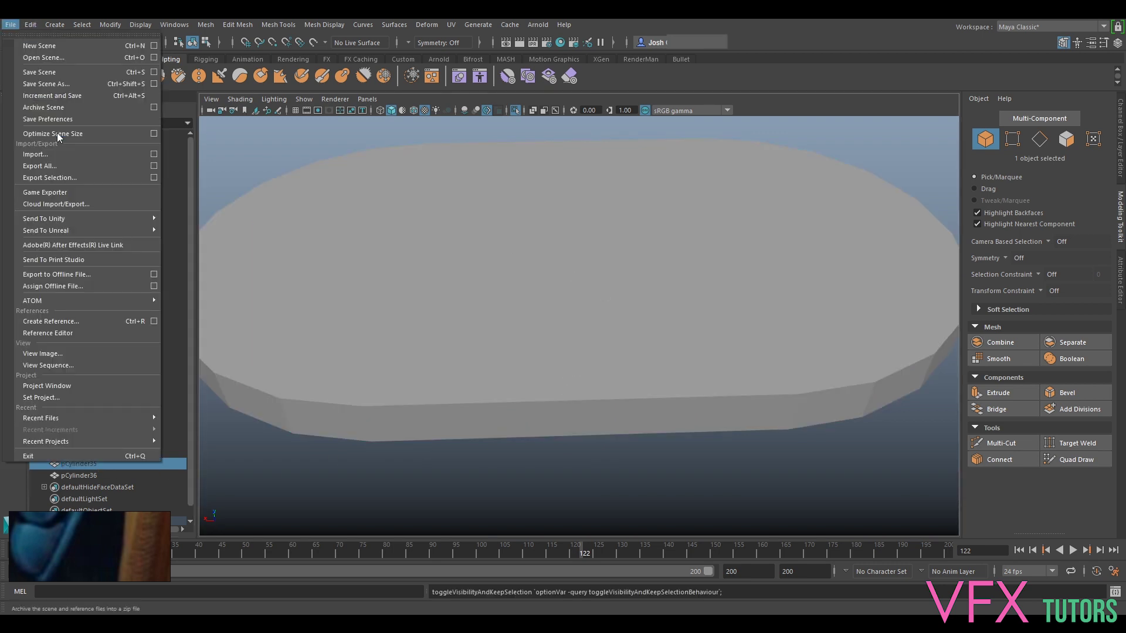
click(49, 88)
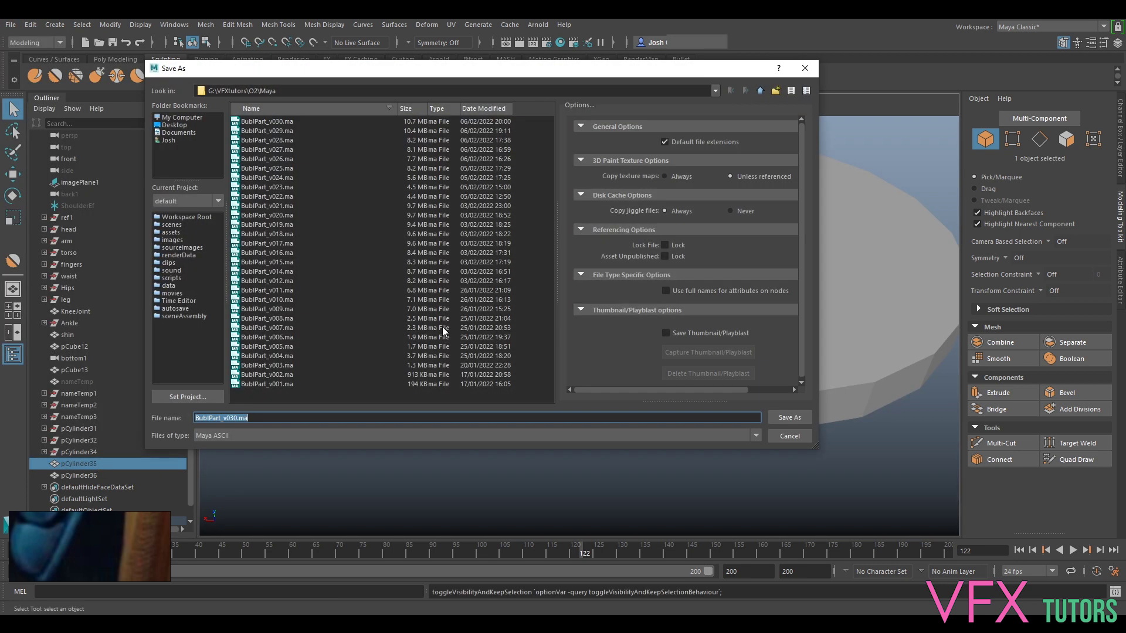
click(244, 418)
text(1)
click(790, 417)
Try to retopologize pCylinder36 automatically with the MEL command polyRetopo.
click(630, 338)
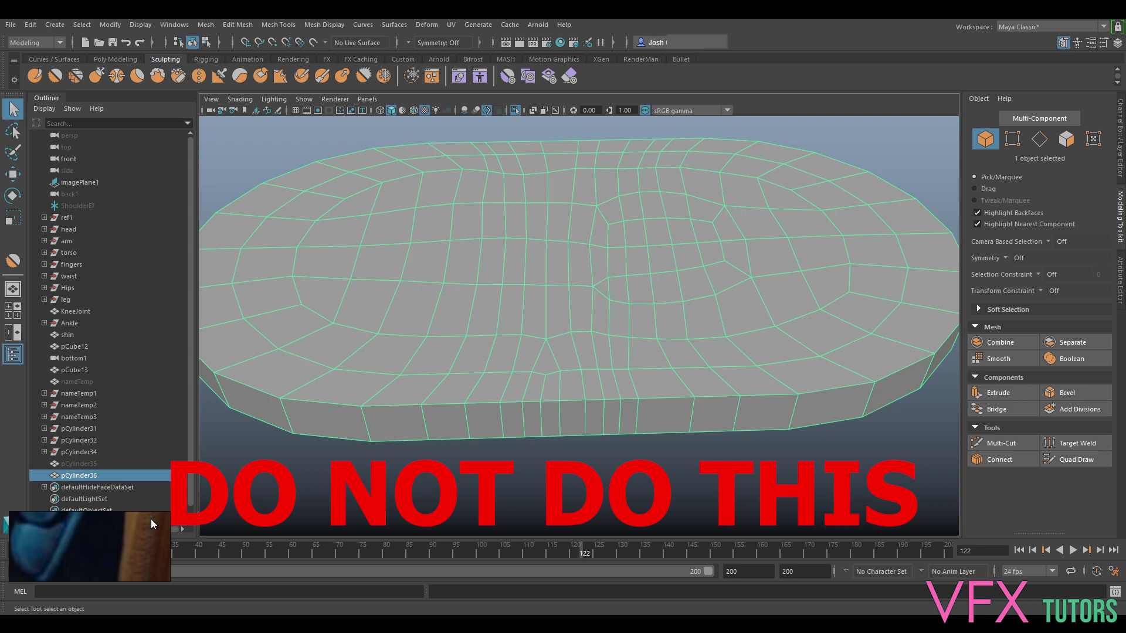
click(85, 592)
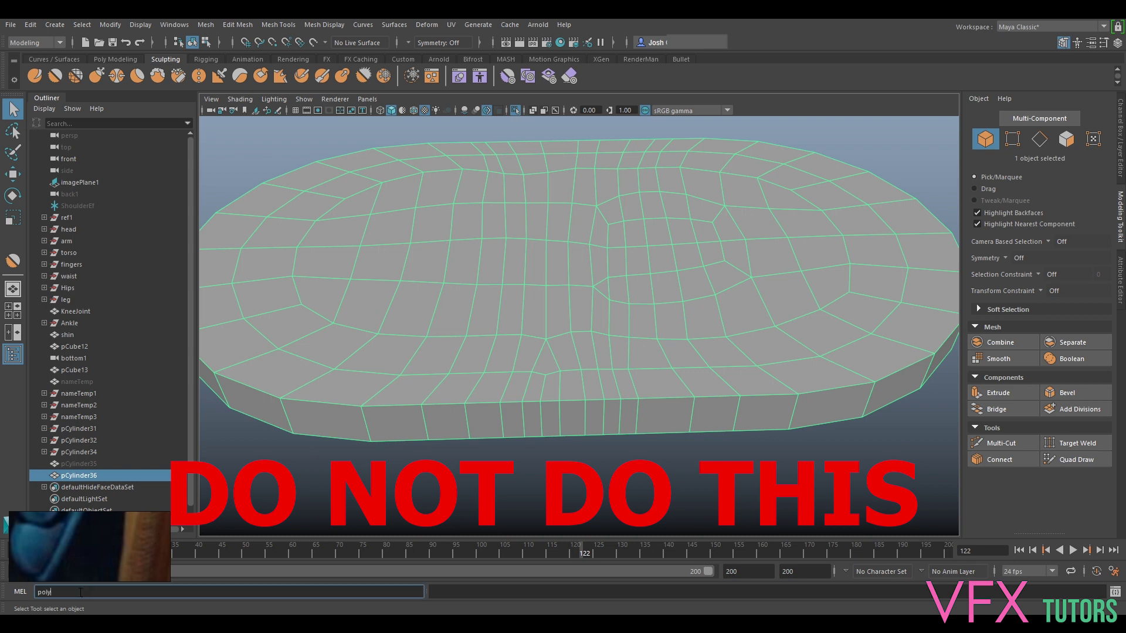
key(Return)
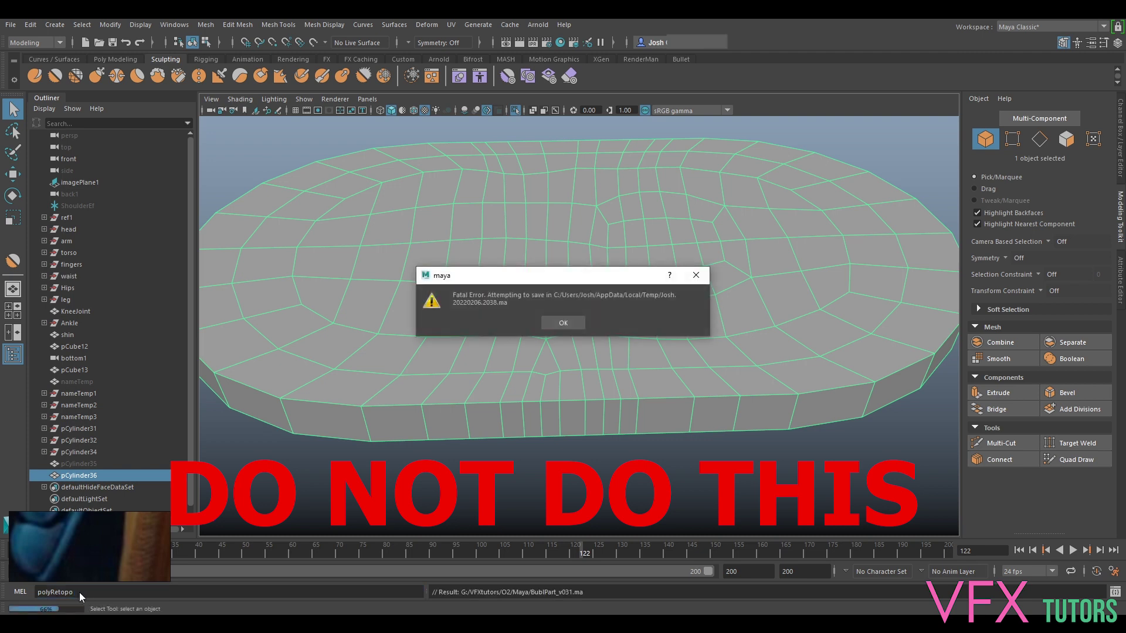
click(564, 324)
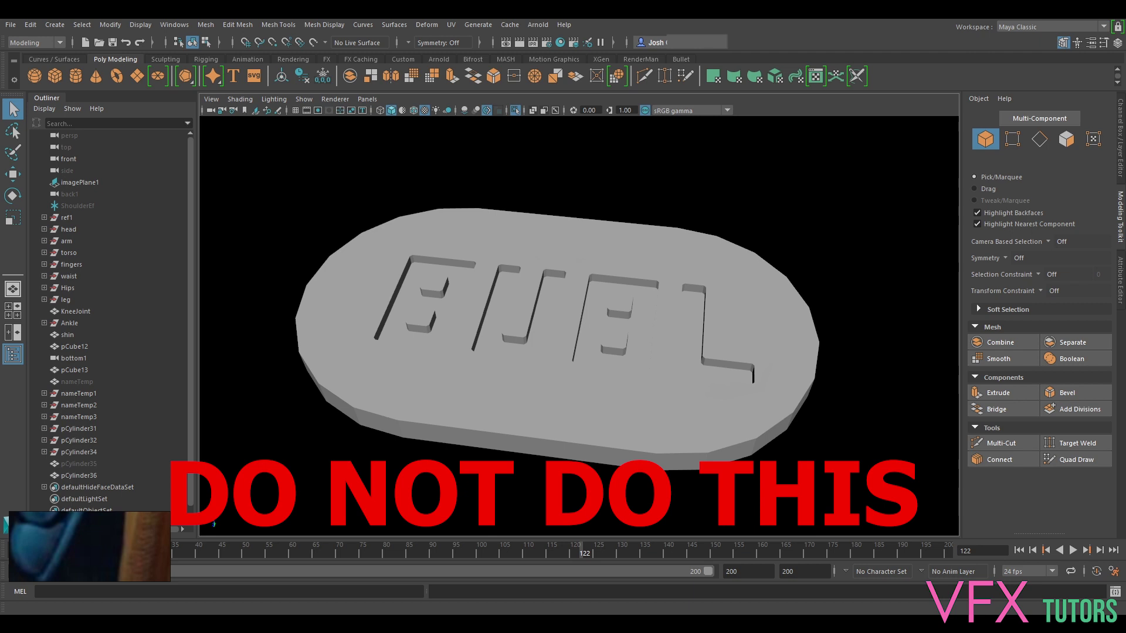
Select the rim's side faces along one long straight side of the oval mesh in face mode.
alt+drag(785, 346, 780, 214)
click(658, 294)
alt+drag(610, 458, 522, 400)
right_drag(522, 400, 526, 261)
alt+drag(536, 378, 526, 363)
right_drag(495, 387, 495, 380)
scroll(499, 392, down, 4)
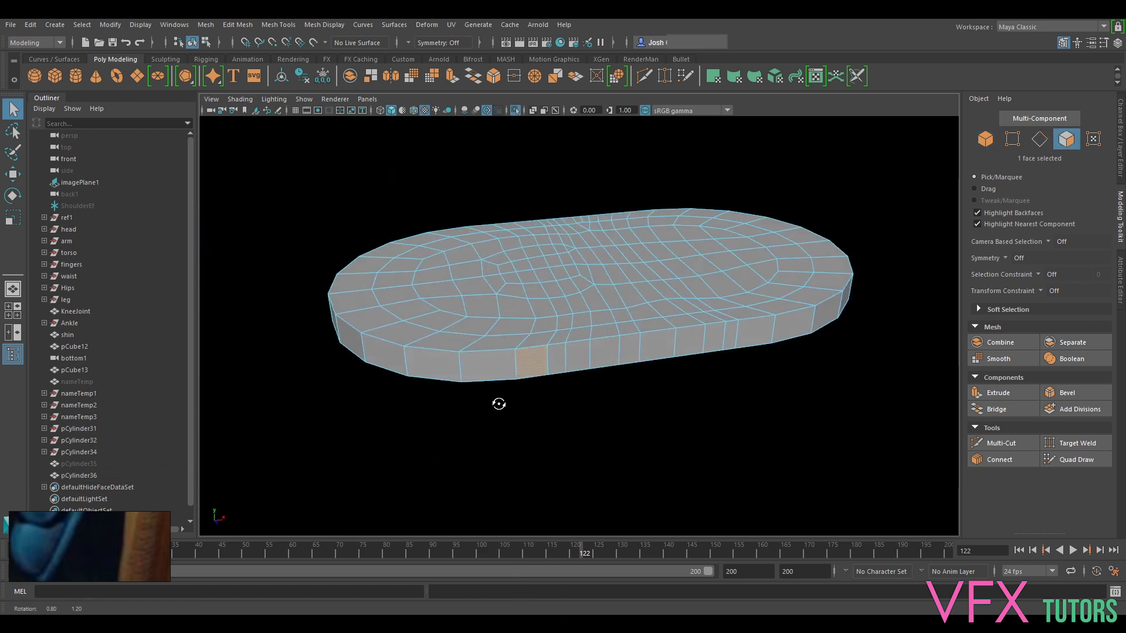
shift+click(579, 363)
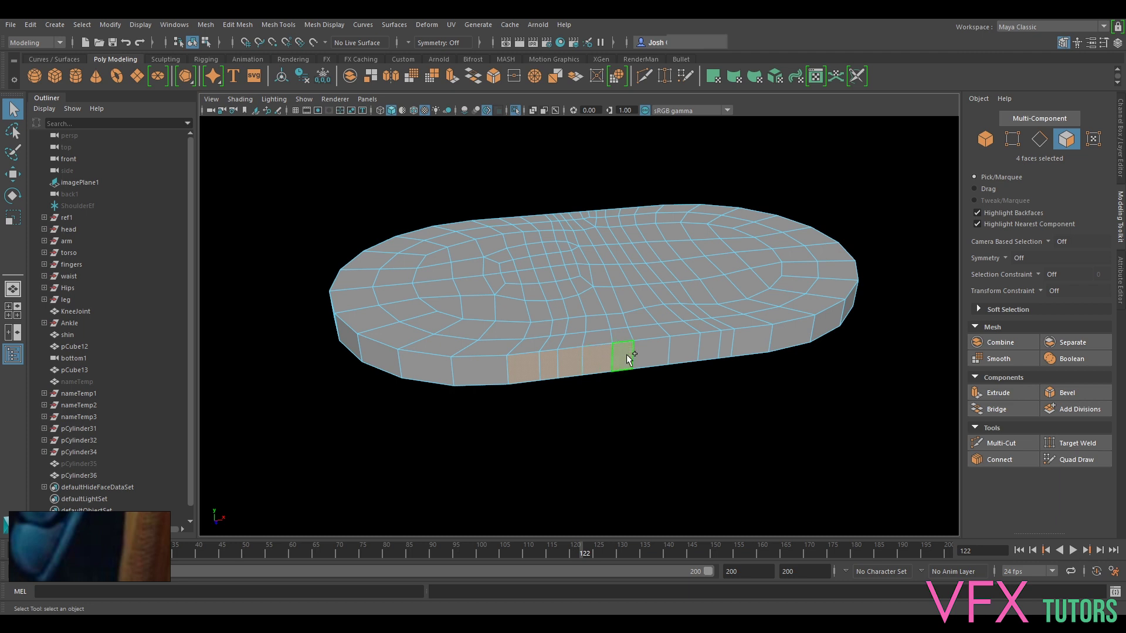
shift+click(730, 340)
shift+click(750, 339)
alt+drag(733, 409, 640, 409)
Replace the selection with the rim's side faces along the opposite straight side to count them.
click(508, 481)
shift+double_click(573, 480)
shift+click(604, 478)
shift+click(622, 475)
shift+click(639, 476)
shift+click(649, 479)
shift+click(652, 479)
shift+click(674, 478)
shift+click(730, 477)
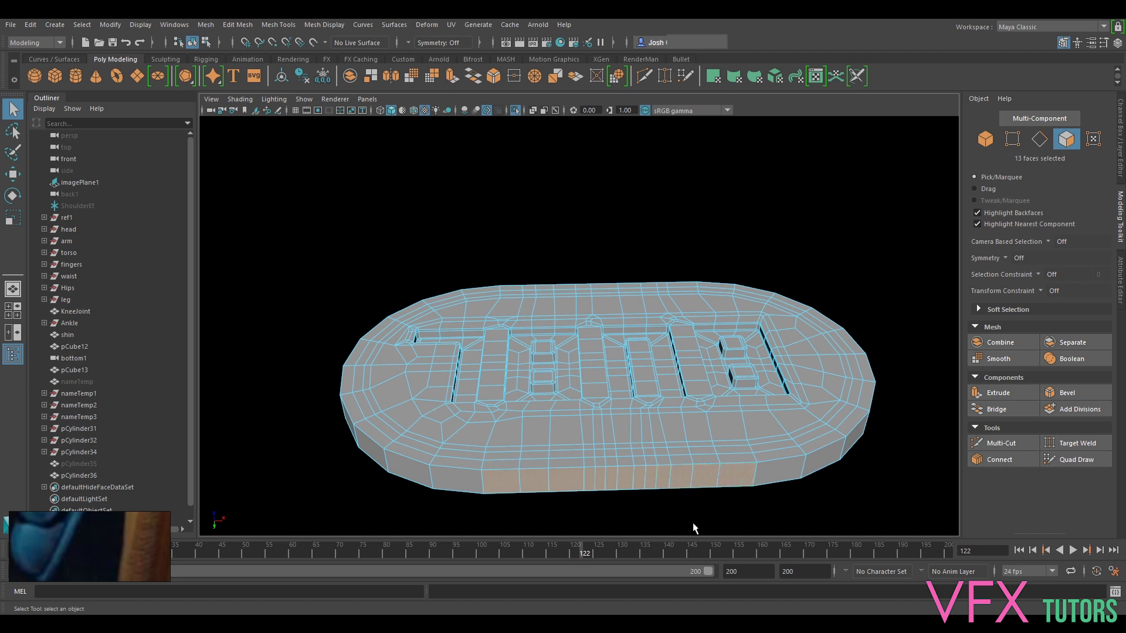
Select the underside's second row of faces in from the rim along the near straight side, leaving out the triangle.
alt+drag(789, 517, 541, 376)
alt+middle_drag(836, 496, 846, 443)
scroll(804, 426, up, 5)
alt+drag(803, 426, 836, 213)
scroll(836, 213, down, 5)
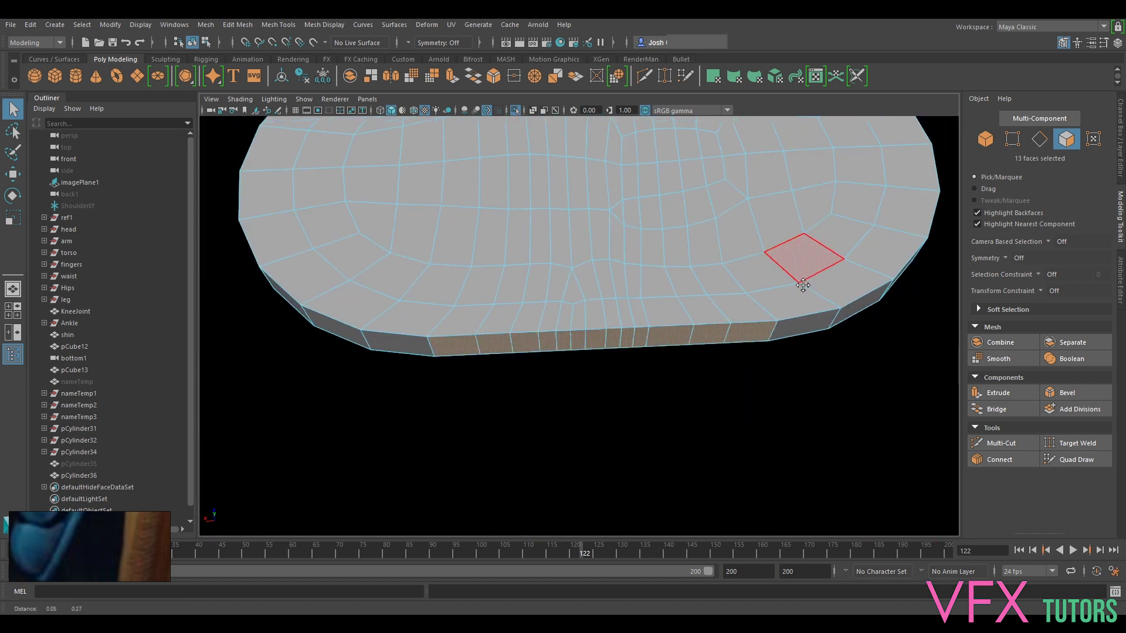
alt+middle_drag(801, 278, 800, 309)
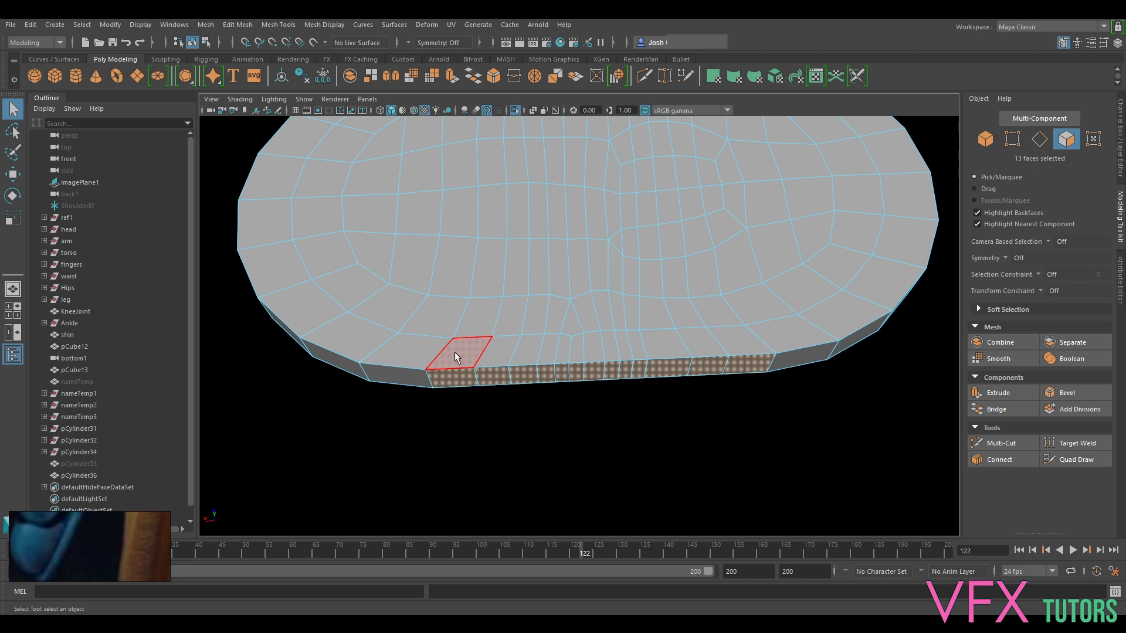
click(480, 320)
shift+click(508, 316)
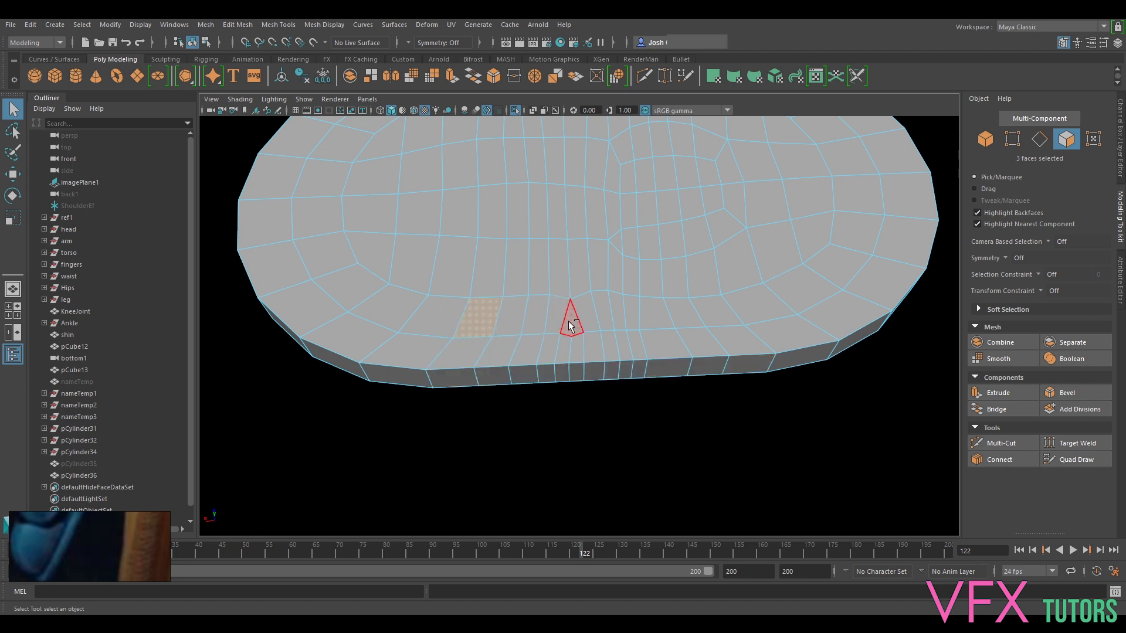
ctrl+click(512, 315)
shift+click(630, 305)
shift+click(649, 306)
shift+click(675, 307)
shift+click(712, 308)
shift+click(757, 305)
Add the underside's second row of faces in from the rim along the far straight side to compare the counts.
alt+middle_drag(741, 277, 767, 362)
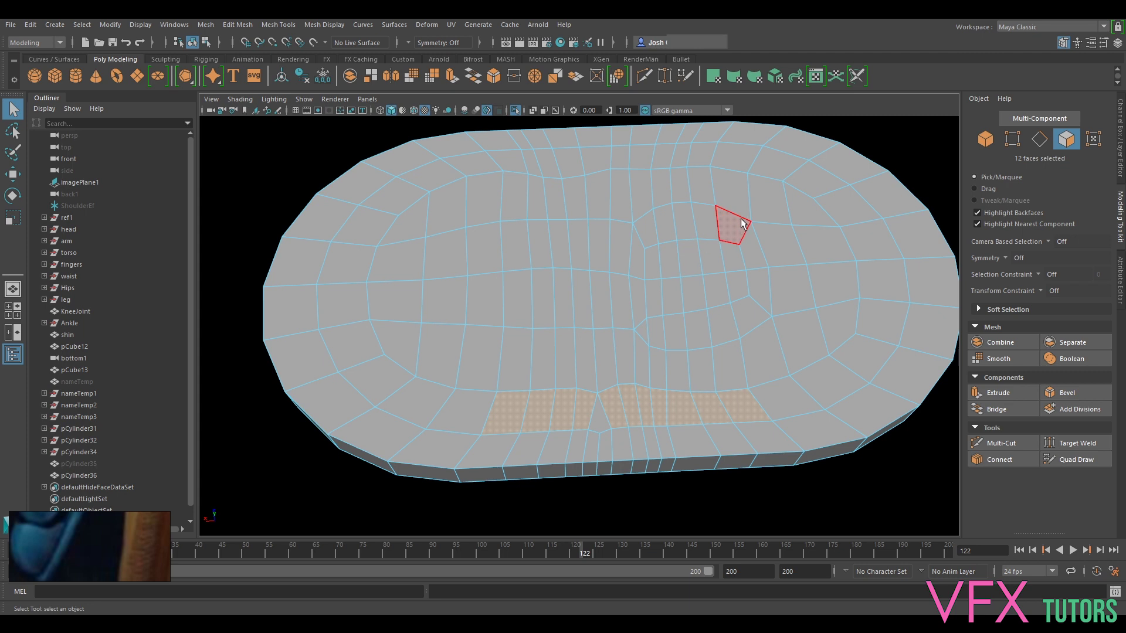
alt+drag(765, 363, 766, 259)
shift+click(701, 147)
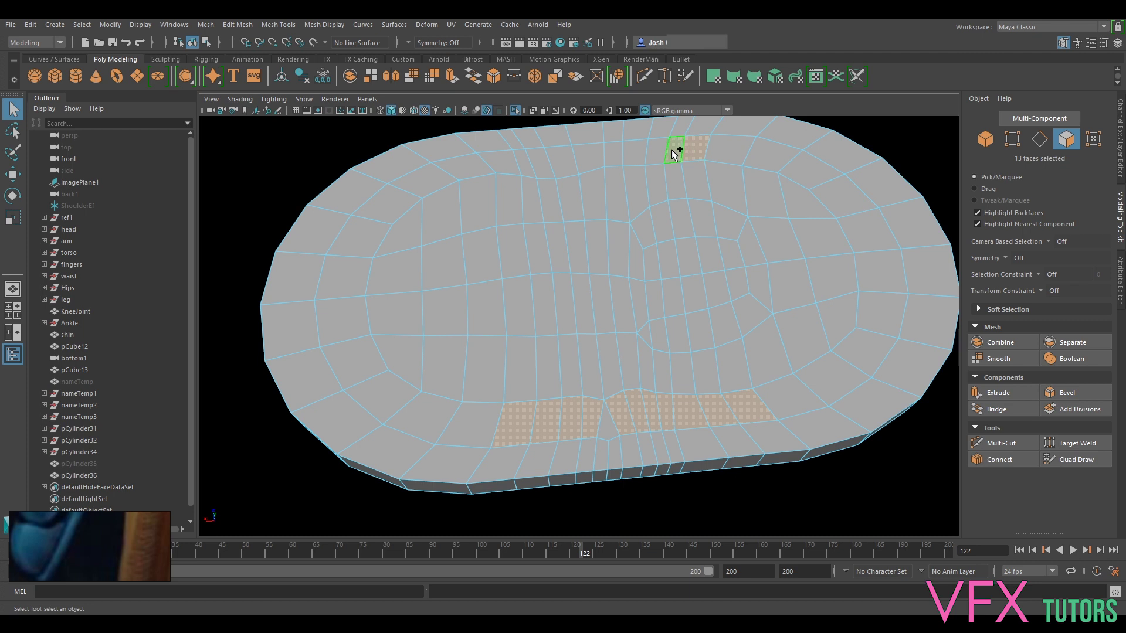
shift+click(560, 165)
shift+click(531, 171)
shift+click(512, 166)
shift+click(551, 177)
mouse_move(665, 403)
alt+mouse_down()
mouse_move(648, 372)
mouse_move(660, 390)
alt+mouse_up()
mouse_move(531, 223)
right_down()
mouse_move(544, 254)
mouse_move(534, 232)
right_up()
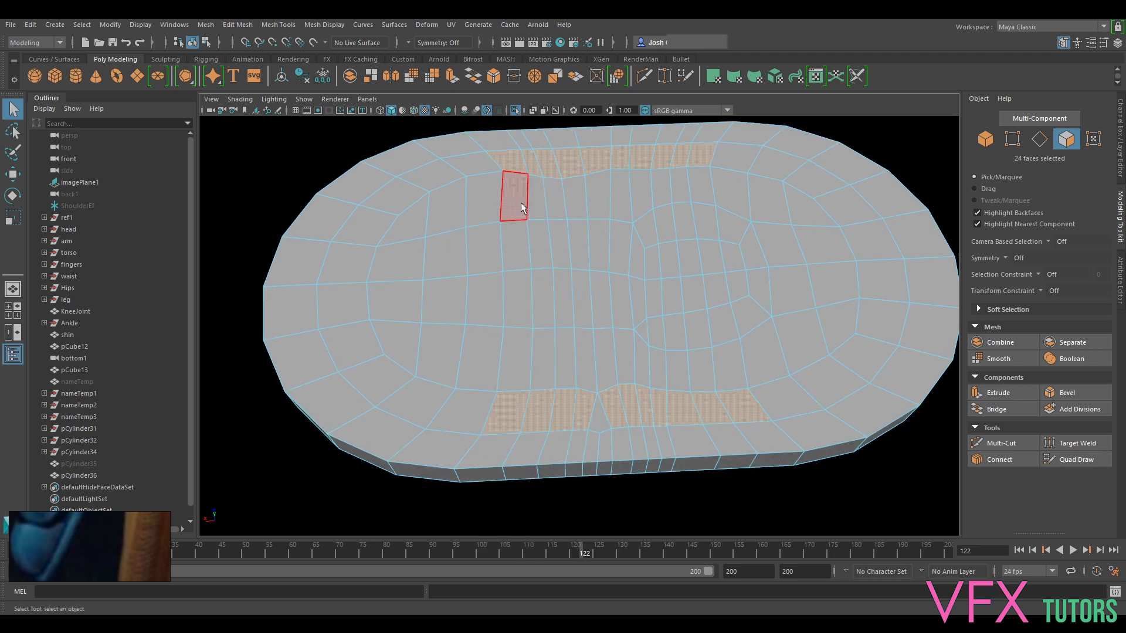
Delete the block of uneven faces in the middle of the underside, between the second rows of both straight sides.
click(520, 205)
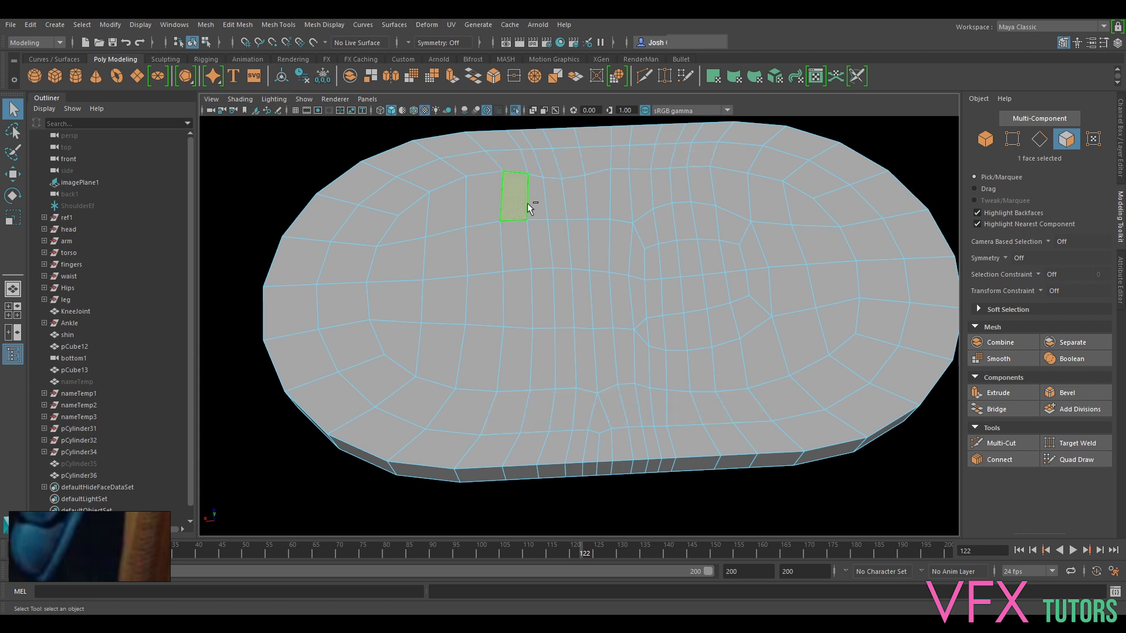
shift+click(536, 200)
shift+click(679, 191)
shift+click(698, 192)
shift+click(706, 224)
shift+click(686, 223)
shift+click(661, 229)
shift+click(648, 233)
shift+click(544, 249)
shift+click(523, 249)
shift+click(624, 362)
shift+click(644, 368)
shift+click(661, 370)
shift+click(679, 373)
shift+click(701, 372)
shift+click(740, 371)
shift+click(705, 288)
shift+click(693, 259)
shift+click(715, 254)
scroll(722, 317, down, 5)
alt+drag(722, 319, 710, 200)
scroll(620, 449, up, 4)
alt+drag(779, 330, 782, 456)
key(Delete)
double_click(653, 317)
key(Delete)
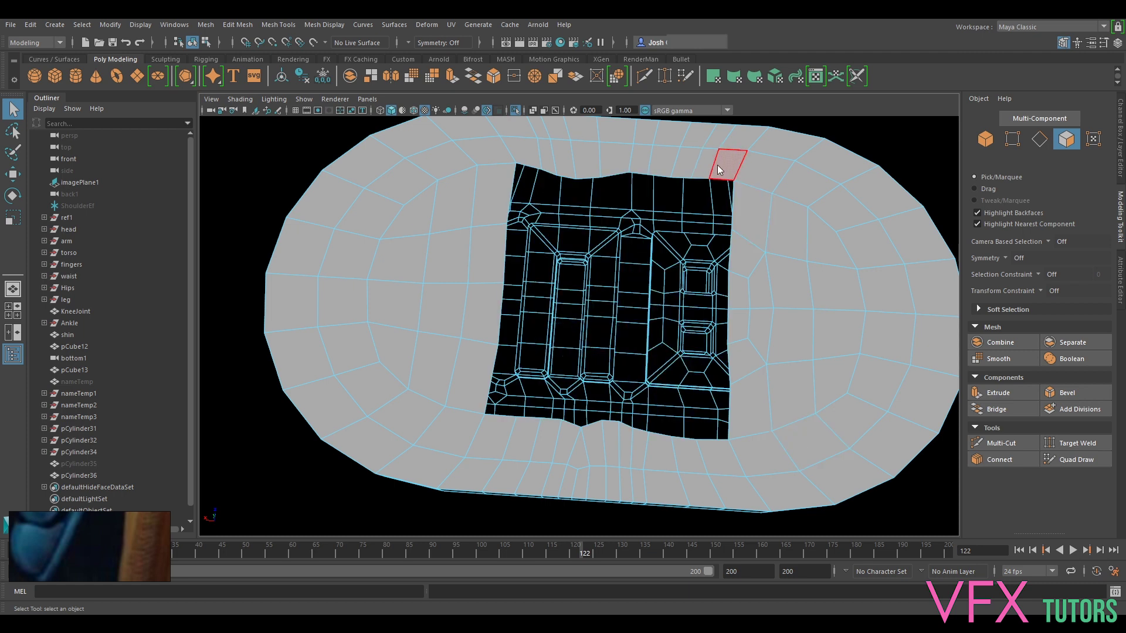
Select the hole's border edges along the far long side, and those along the near side, to count each.
key(F10)
click(710, 177)
shift+click(691, 177)
shift+click(621, 176)
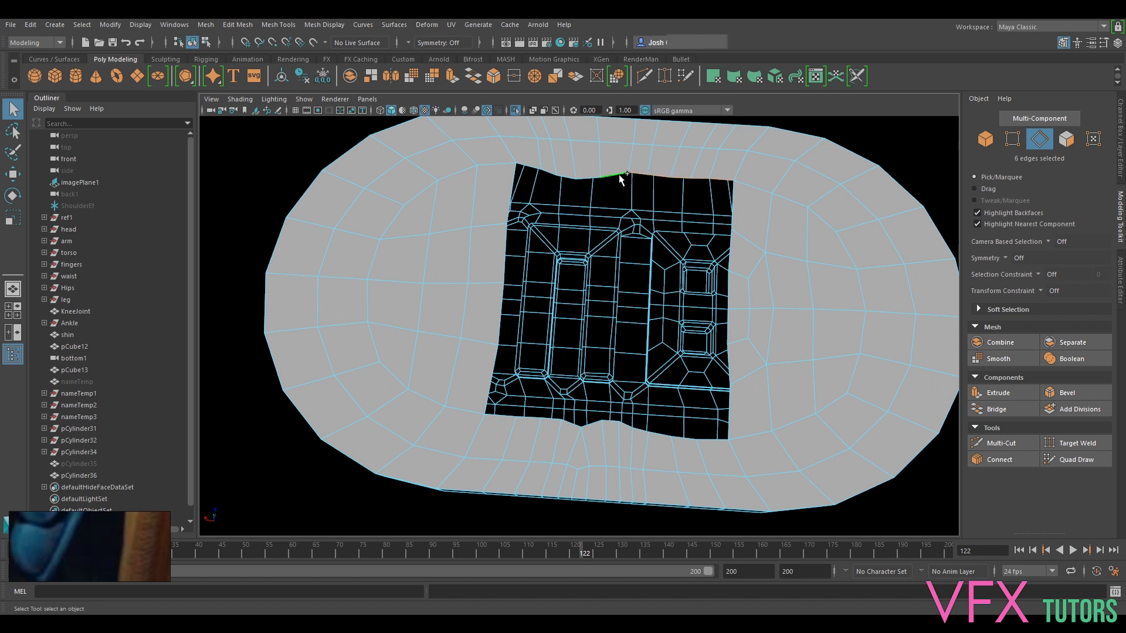
shift+click(532, 166)
shift+click(572, 422)
shift+click(590, 423)
shift+click(675, 435)
shift+click(704, 438)
alt+drag(892, 330, 868, 277)
scroll(821, 293, up, 4)
alt+drag(703, 335, 595, 365)
alt+drag(790, 350, 738, 391)
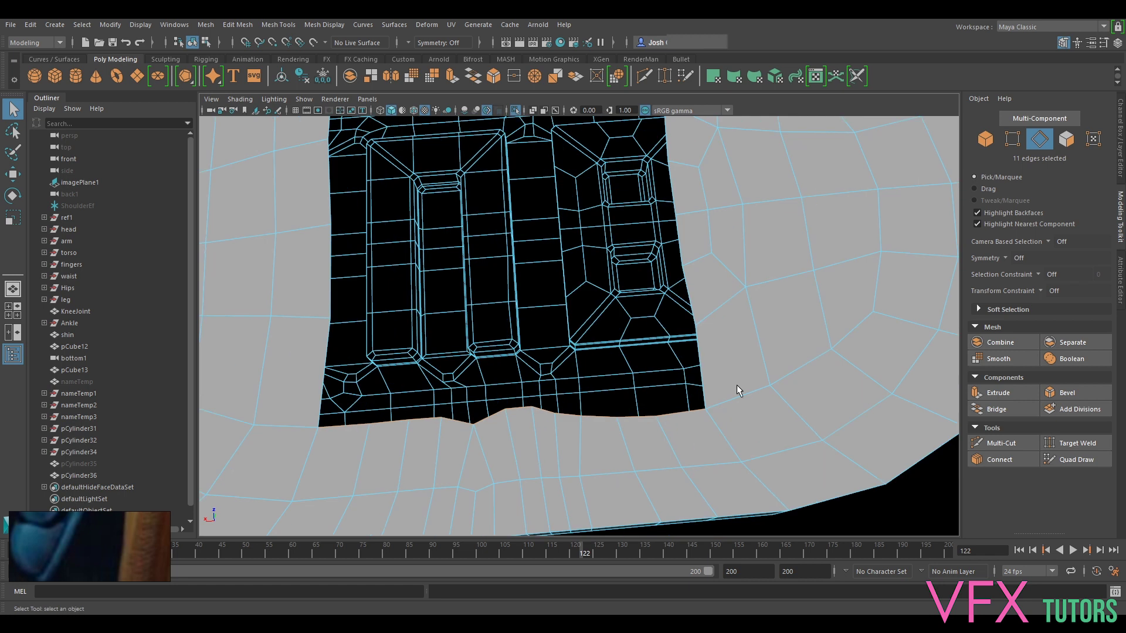
Reposition the hole's near border vertices around the corner in vertex mode.
alt+drag(696, 424, 655, 381)
right_drag(769, 399, 729, 295)
click(721, 393)
key(w)
drag(704, 400, 660, 361)
click(686, 384)
click(681, 400)
click(733, 384)
click(647, 396)
click(737, 403)
drag(730, 368, 733, 379)
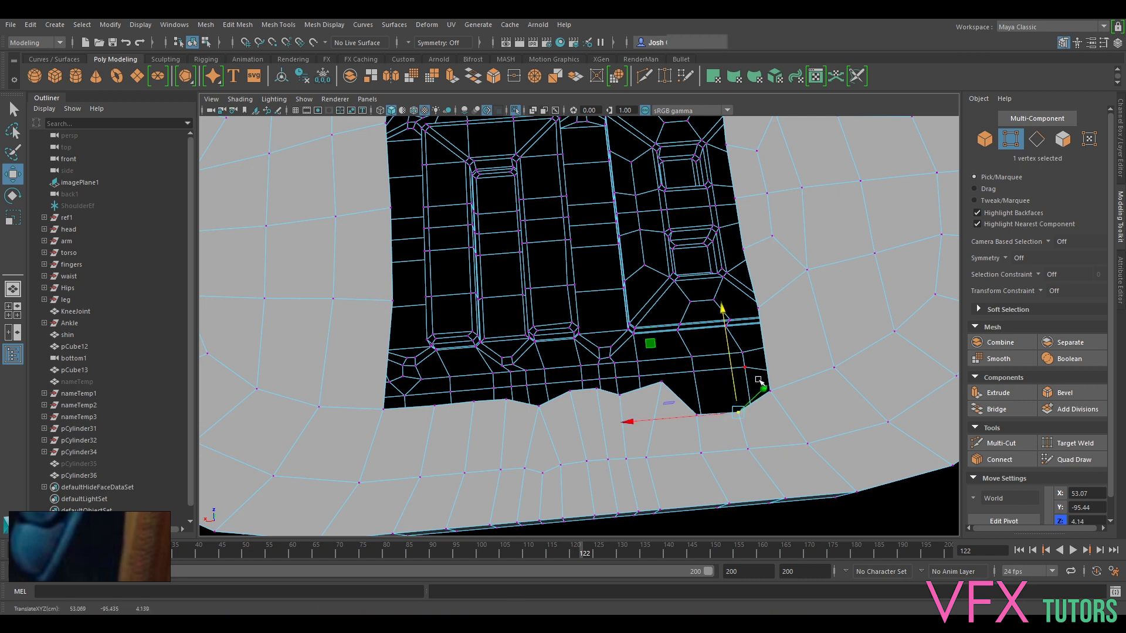
Try to bridge the hole's last side edge to a near border edge at the corner.
right_drag(767, 289, 766, 261)
click(768, 347)
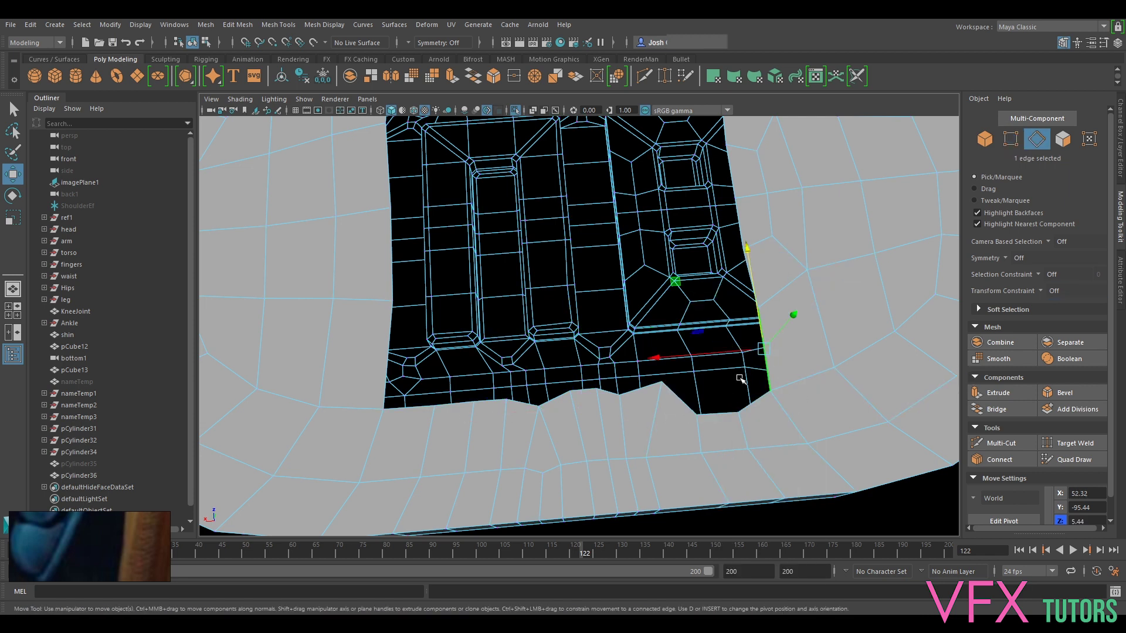
click(680, 399)
shift+click(790, 368)
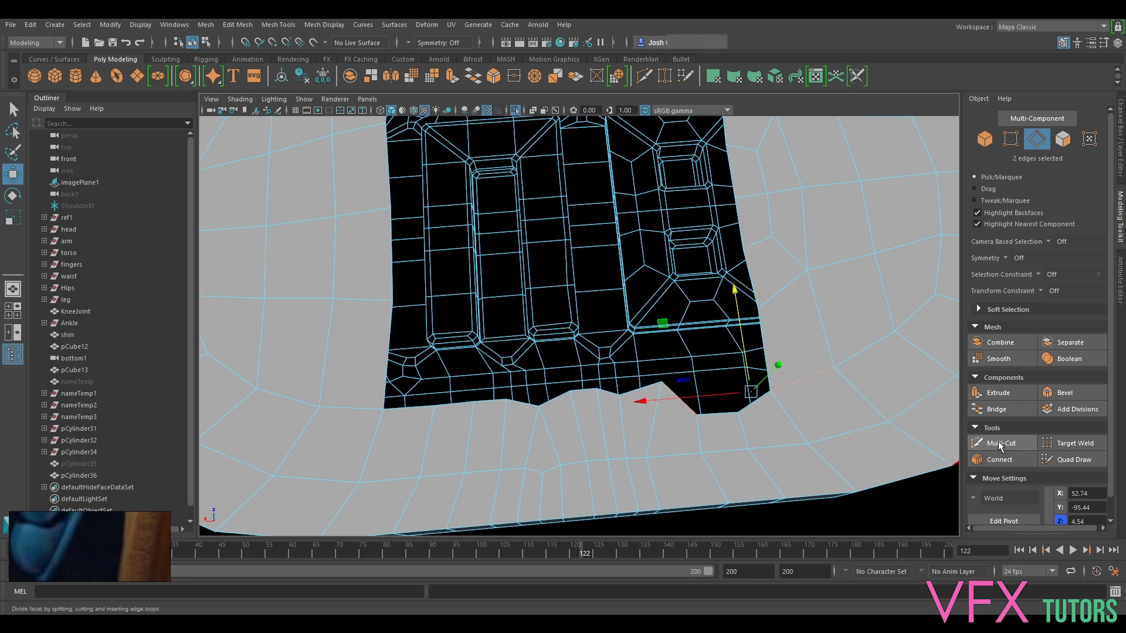
click(997, 409)
key(ctrl+z)
Bridge the hole's last side edge to the near border edge beside it, filling the corner with a face.
click(768, 352)
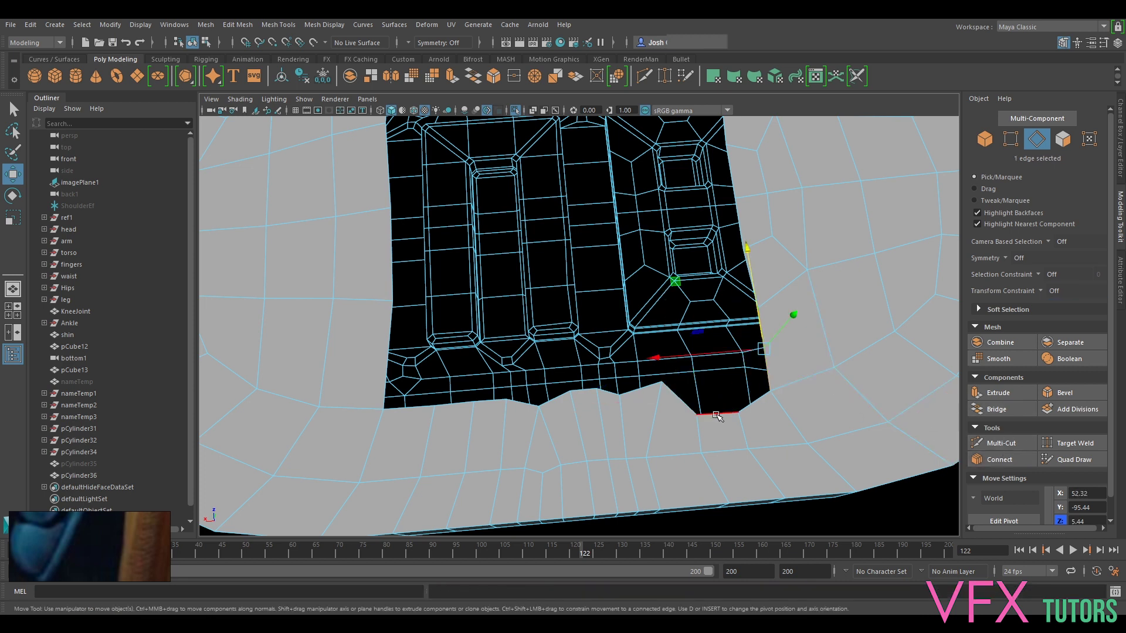
ctrl+shift+click(687, 401)
click(997, 409)
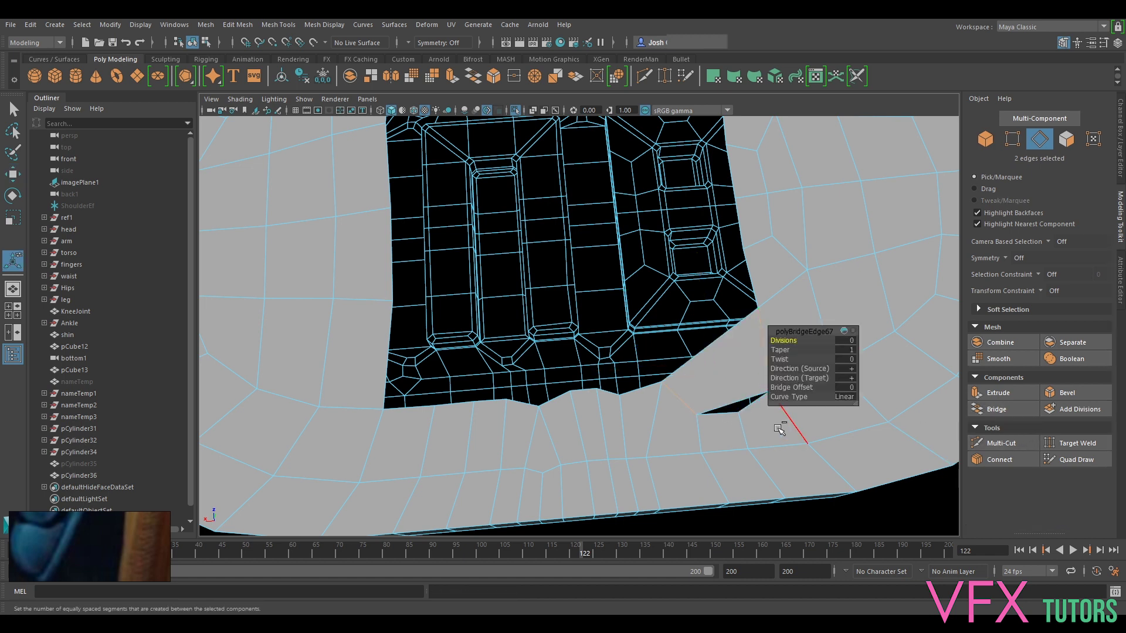
alt+middle_drag(784, 422, 714, 405)
key(ctrl+z)
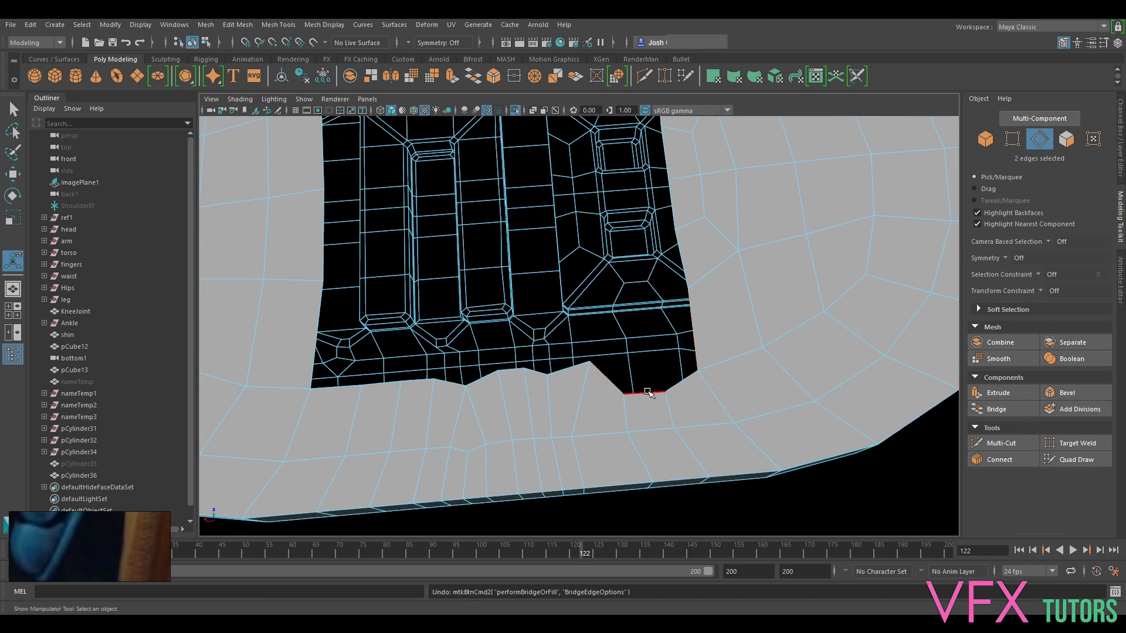
key(shift+z)
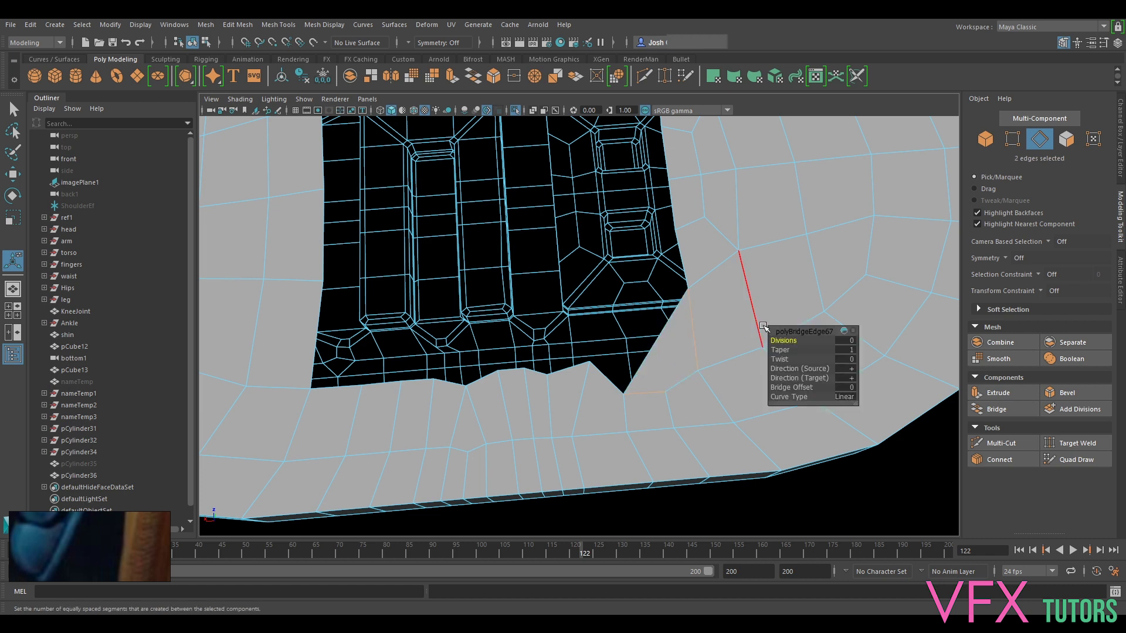
Select the hole's near border edges, including the bridged corner, to count them.
alt+drag(725, 387, 717, 376)
alt+middle_drag(717, 376, 735, 369)
right_drag(706, 344, 697, 276)
double_click(690, 344)
shift+click(646, 392)
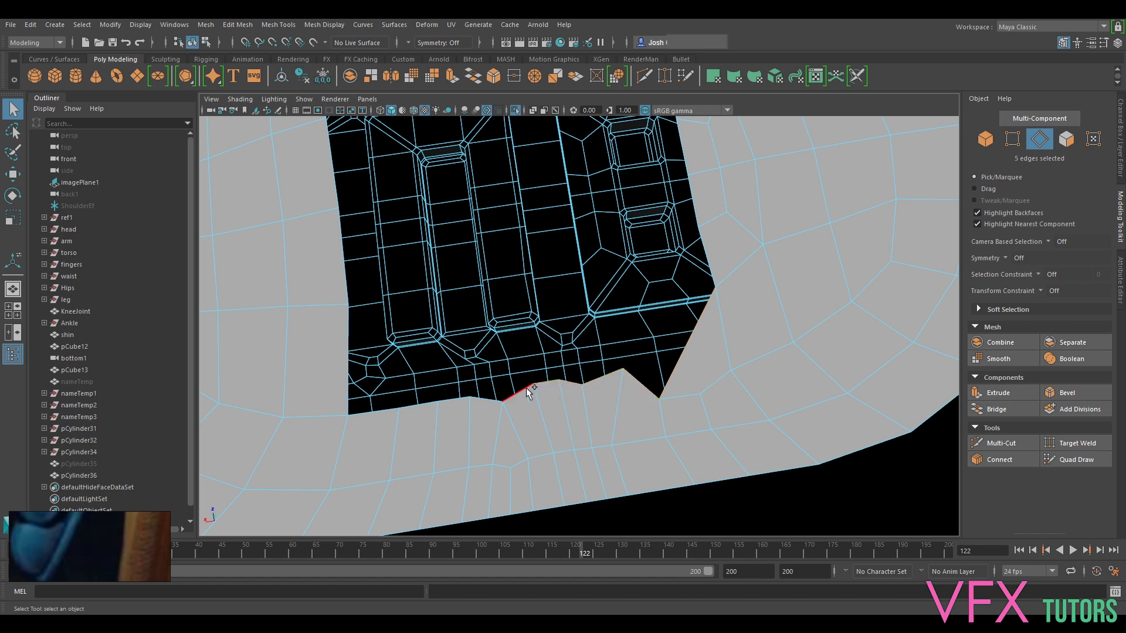
shift+double_click(377, 411)
Move the jagged vertices along the hole's near border into a smoother line.
right_drag(661, 343, 653, 332)
click(659, 400)
key(w)
drag(645, 402, 504, 392)
click(619, 349)
alt+middle_drag(749, 334, 823, 388)
right_drag(803, 281, 799, 254)
scroll(762, 258, down, 5)
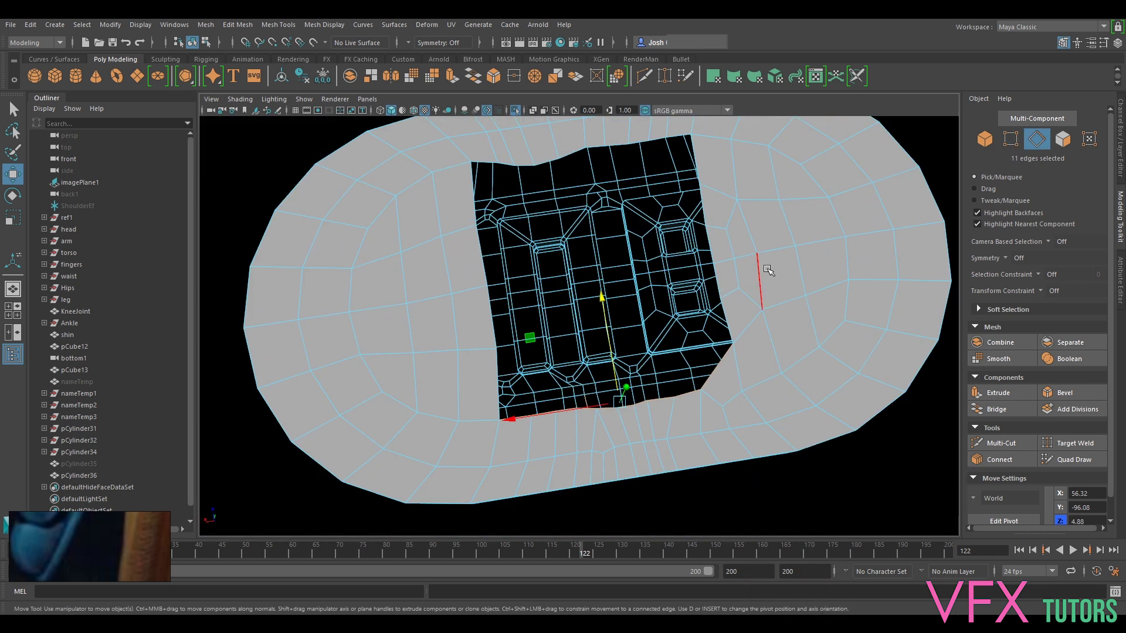
click(716, 211)
right_drag(719, 246, 725, 276)
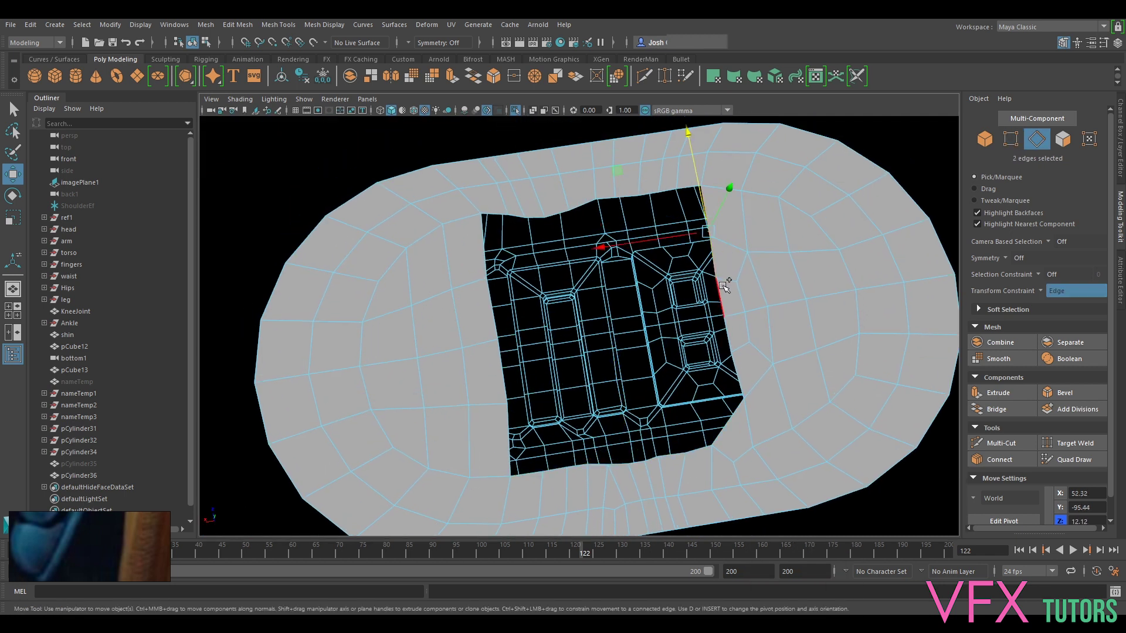
click(729, 332)
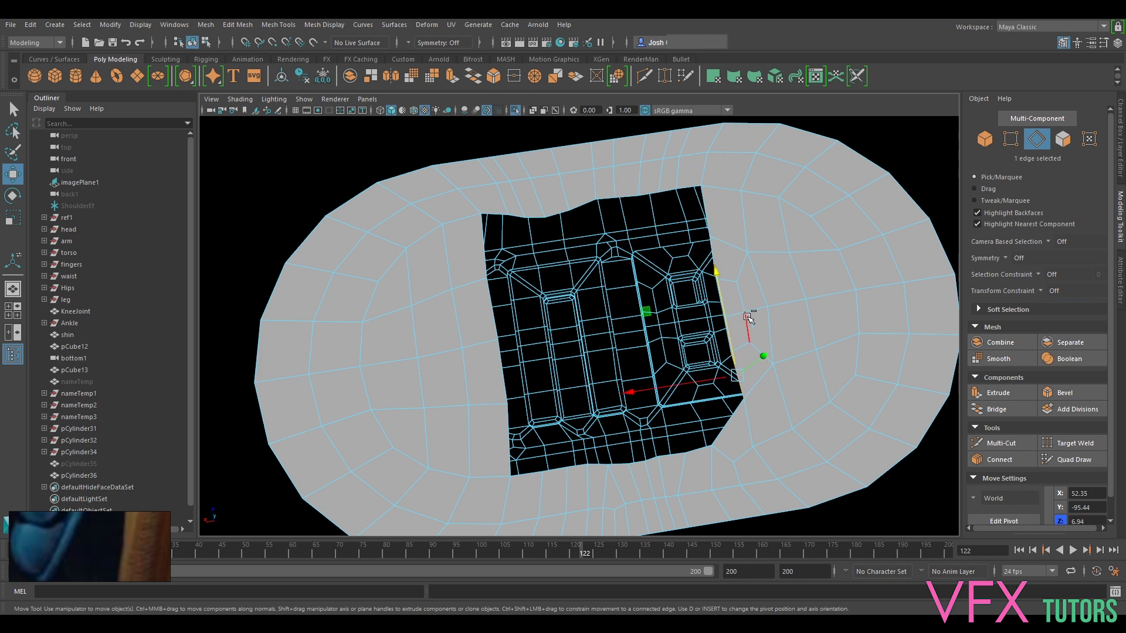
shift+click(727, 302)
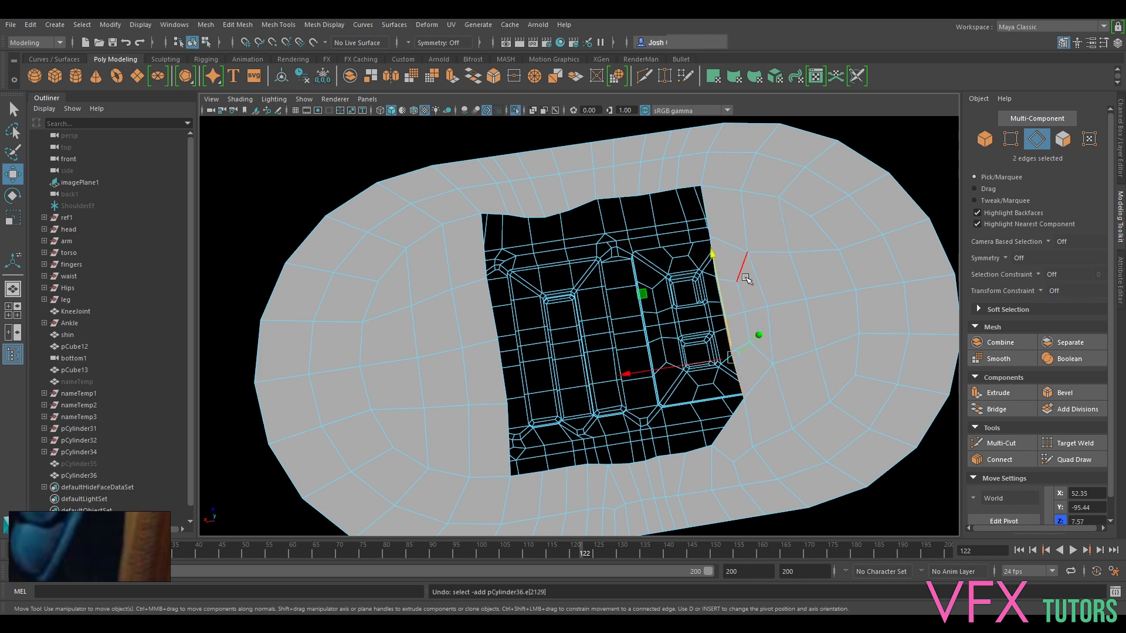
alt+drag(756, 313, 773, 280)
scroll(773, 280, up, 4)
shift+click(565, 294)
shift+click(634, 359)
key(q)
alt+drag(634, 350, 589, 251)
Select the five border edges on the hole's short side beside the bridged corner and extend them into the opening.
click(585, 272)
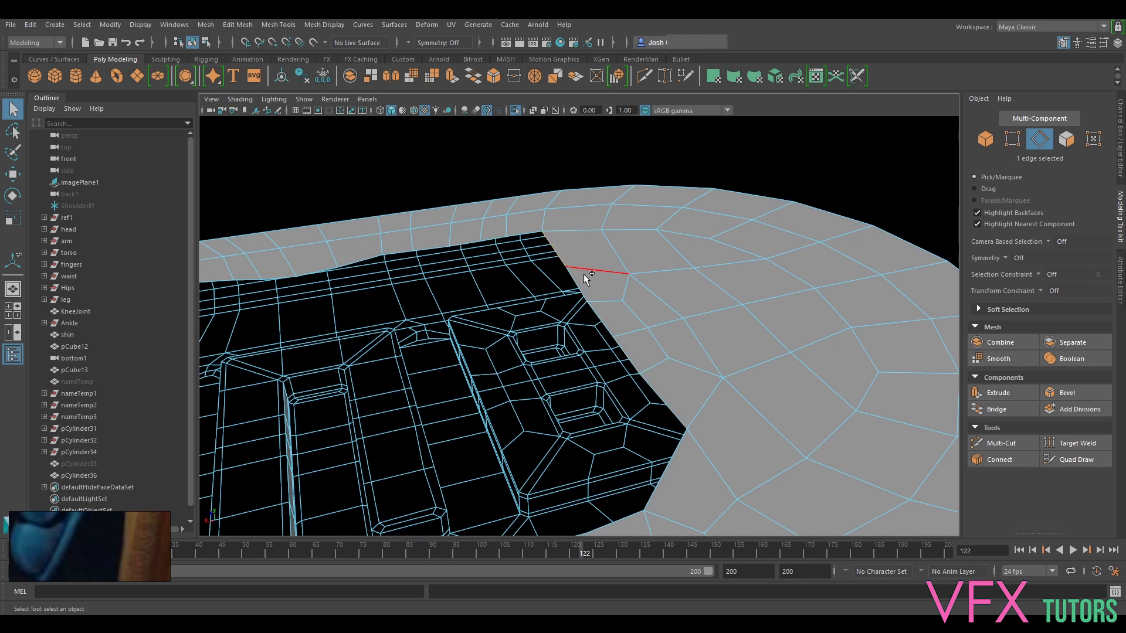
shift+click(598, 317)
shift+click(668, 395)
click(670, 393)
shift+click(628, 351)
shift+click(601, 317)
scroll(644, 280, down, 4)
alt+drag(658, 315, 669, 337)
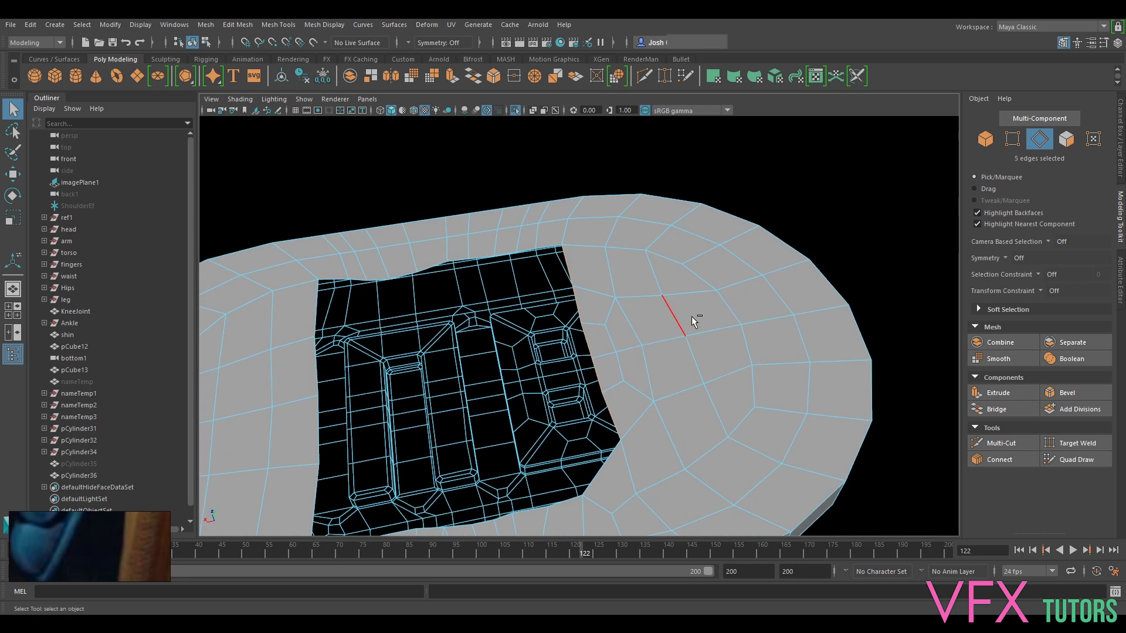
key(w)
drag(560, 341, 552, 367)
drag(546, 310, 549, 319)
alt+middle_drag(613, 382, 654, 308)
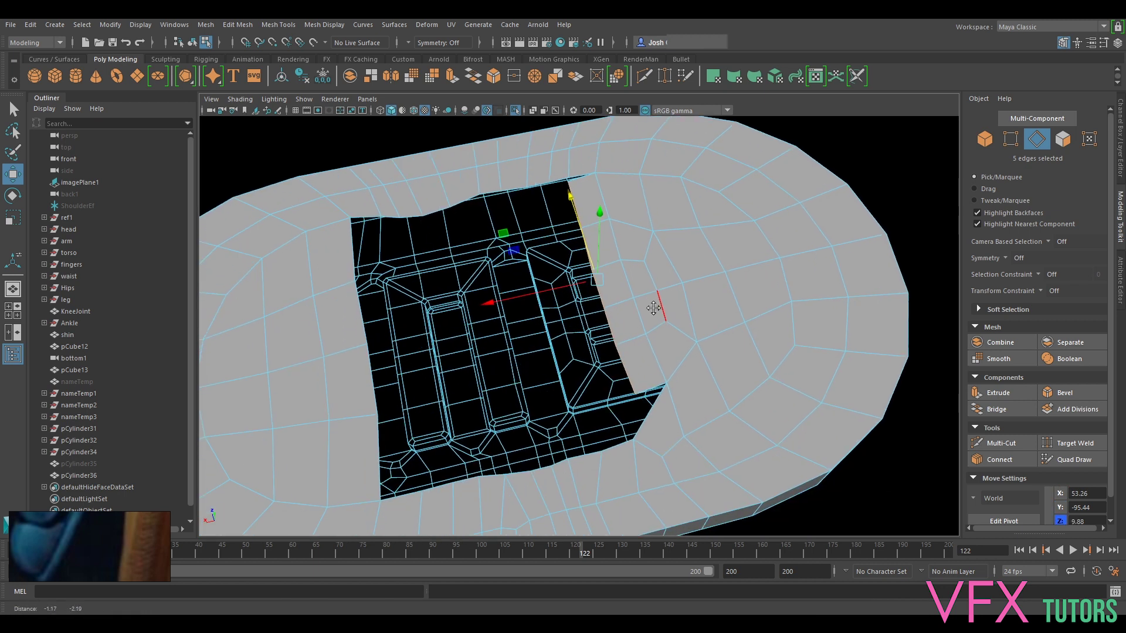
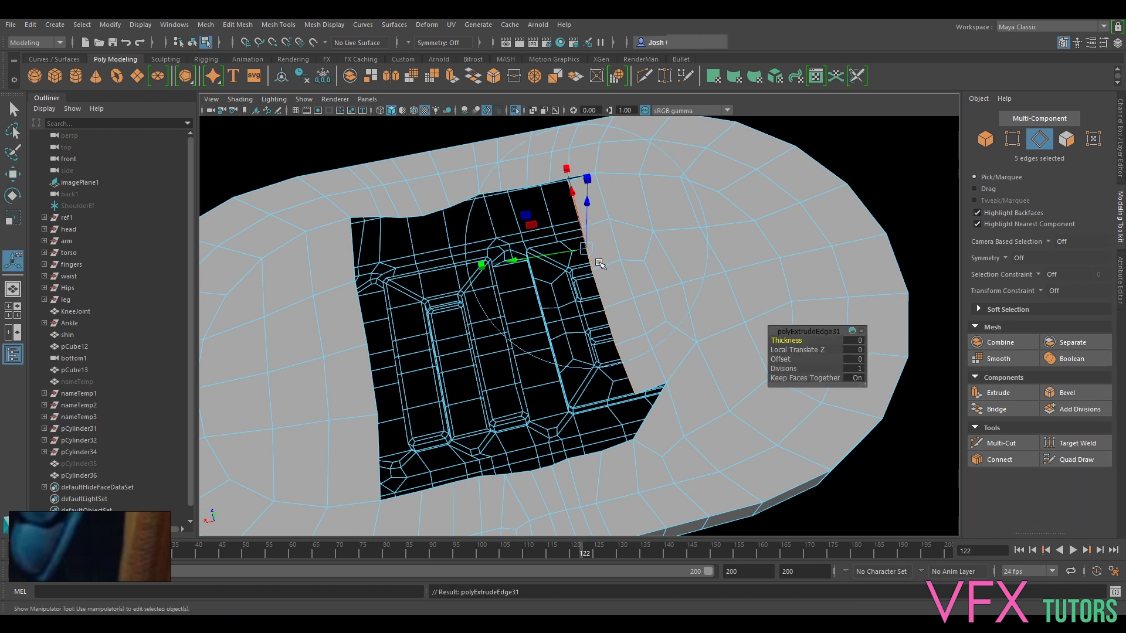
Extrude the five edges in successive strips across the hole until the patch nearly reaches the opposite short side.
drag(588, 281, 495, 299)
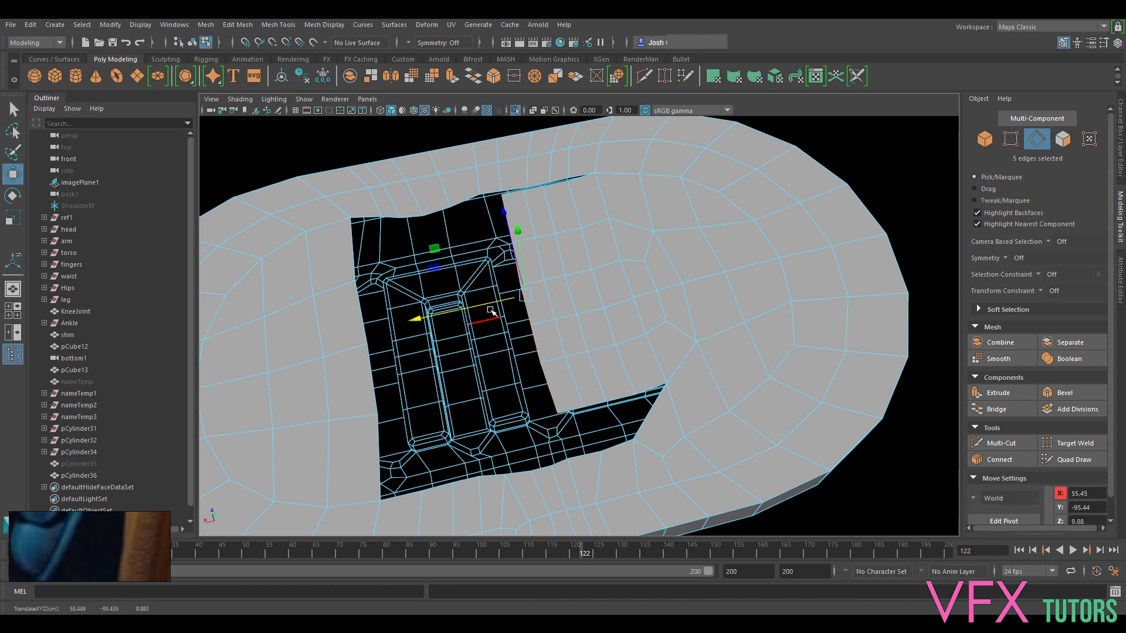
drag(499, 299, 474, 303)
key(ctrl+e)
drag(479, 305, 532, 304)
drag(450, 364, 392, 405)
Try to target-weld the patch's border vertices onto the hole's near border vertices.
alt+drag(707, 267, 681, 281)
alt+middle_drag(725, 303, 675, 267)
scroll(675, 267, up, 5)
alt+drag(675, 267, 626, 302)
right_drag(625, 290, 669, 250)
alt+drag(678, 339, 761, 335)
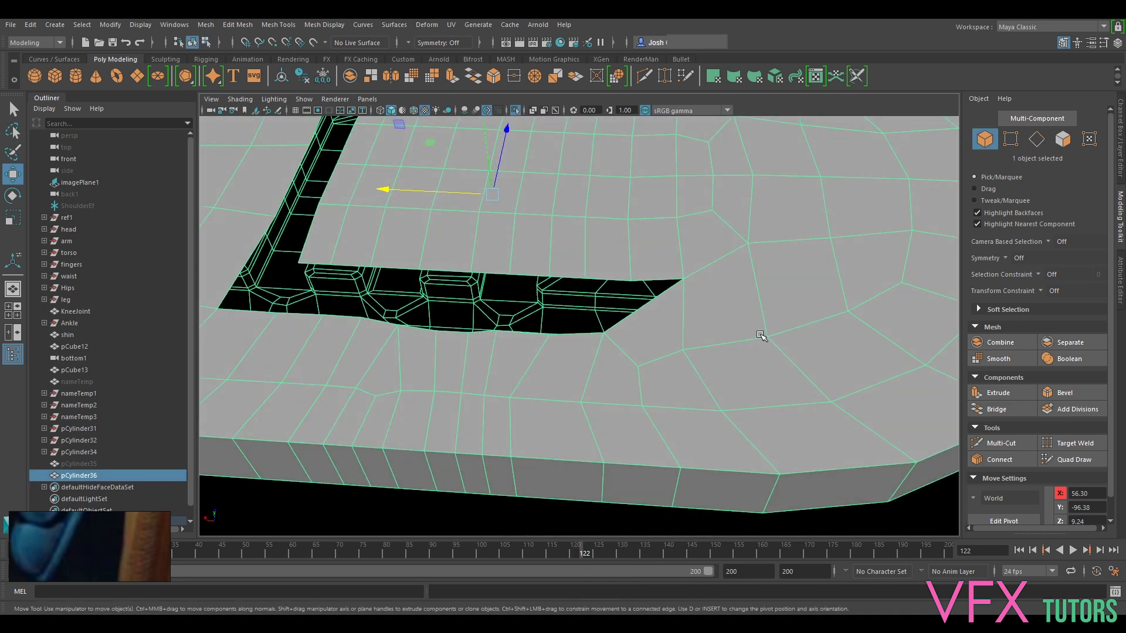
alt+drag(711, 270, 621, 350)
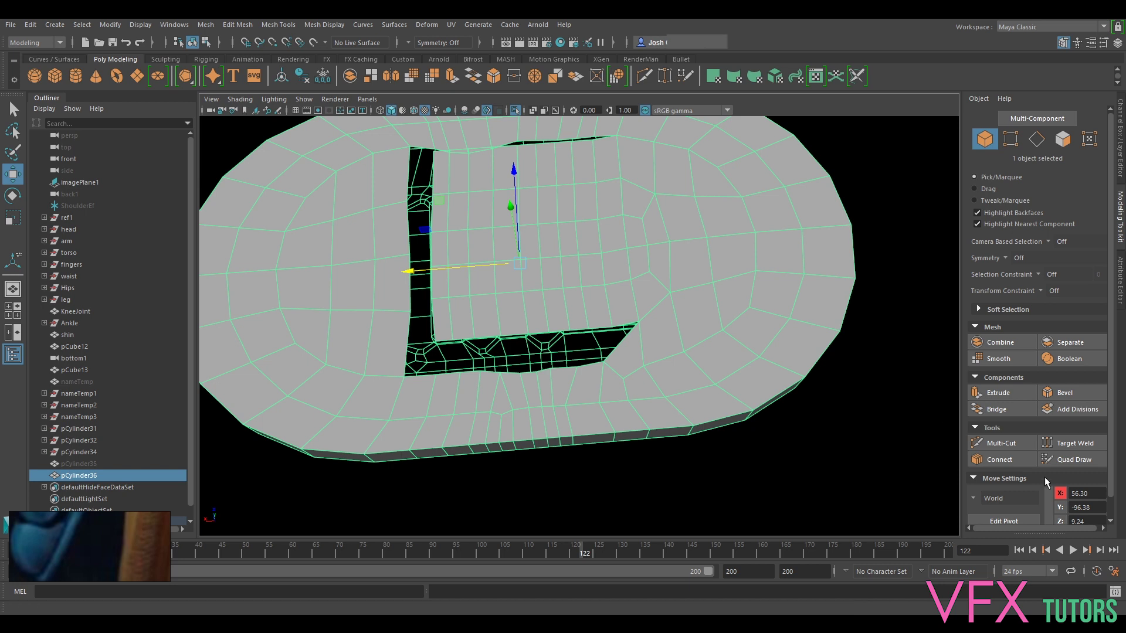
click(1070, 442)
scroll(573, 322, up, 3)
alt+drag(635, 316, 587, 309)
scroll(589, 311, up, 2)
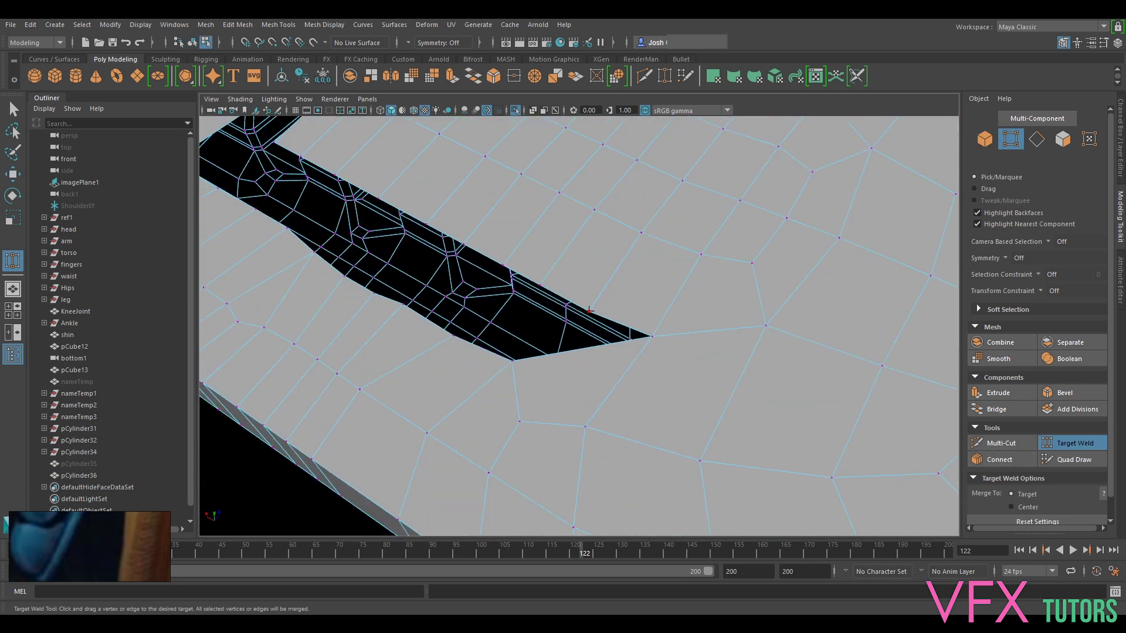
drag(589, 311, 564, 393)
drag(555, 339, 511, 360)
alt+drag(509, 324, 524, 310)
key(ctrl+z)
key(ctrl+z)
key(ctrl+z)
key(ctrl+z)
Merge the first patch vertices to the centre with their facing near border vertices, starting at the bridged corner.
scroll(729, 358, down, 5)
alt+drag(694, 377, 740, 414)
mouse_move(695, 364)
alt+mouse_down()
mouse_move(694, 387)
mouse_move(702, 360)
mouse_move(649, 310)
alt+mouse_up()
click(1065, 439)
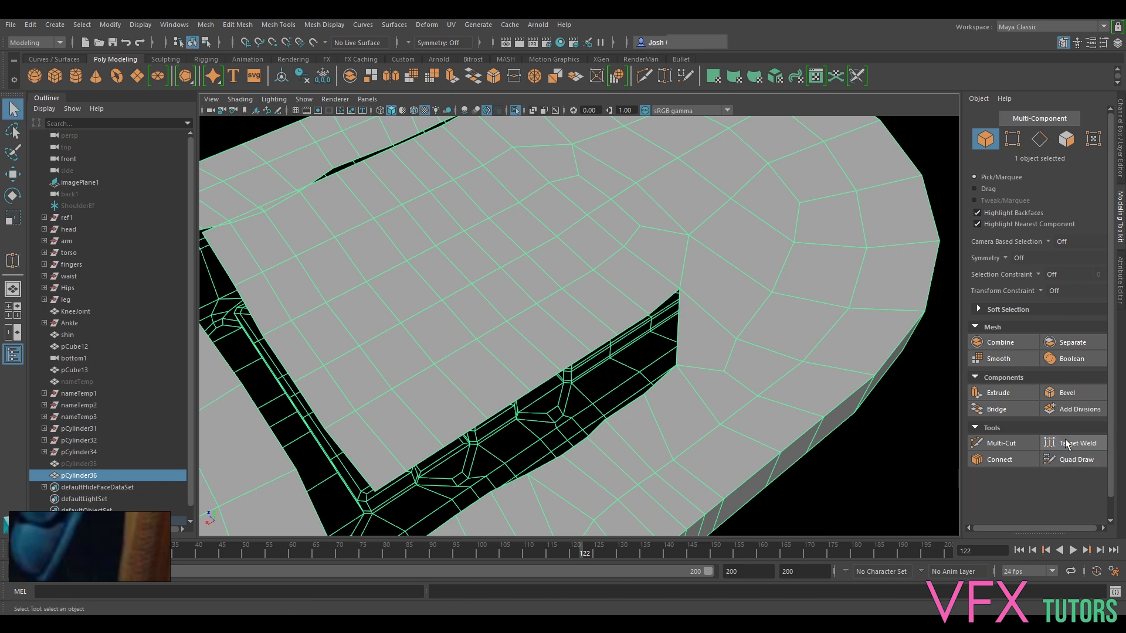
right_drag(729, 288, 681, 286)
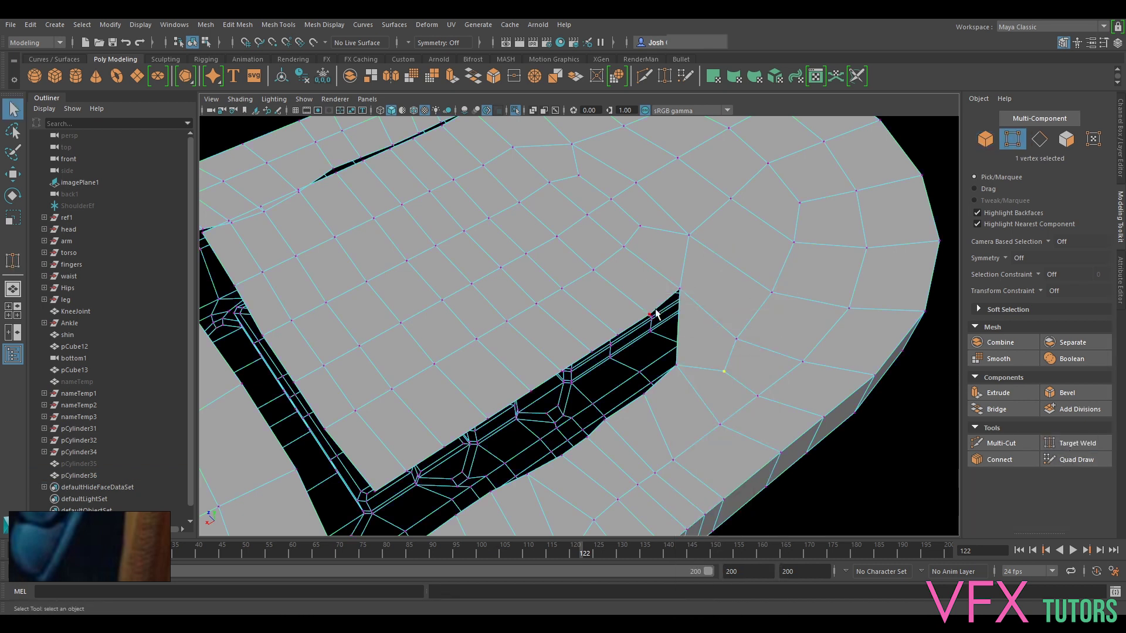
click(234, 24)
click(289, 159)
shift+click(647, 396)
key(g)
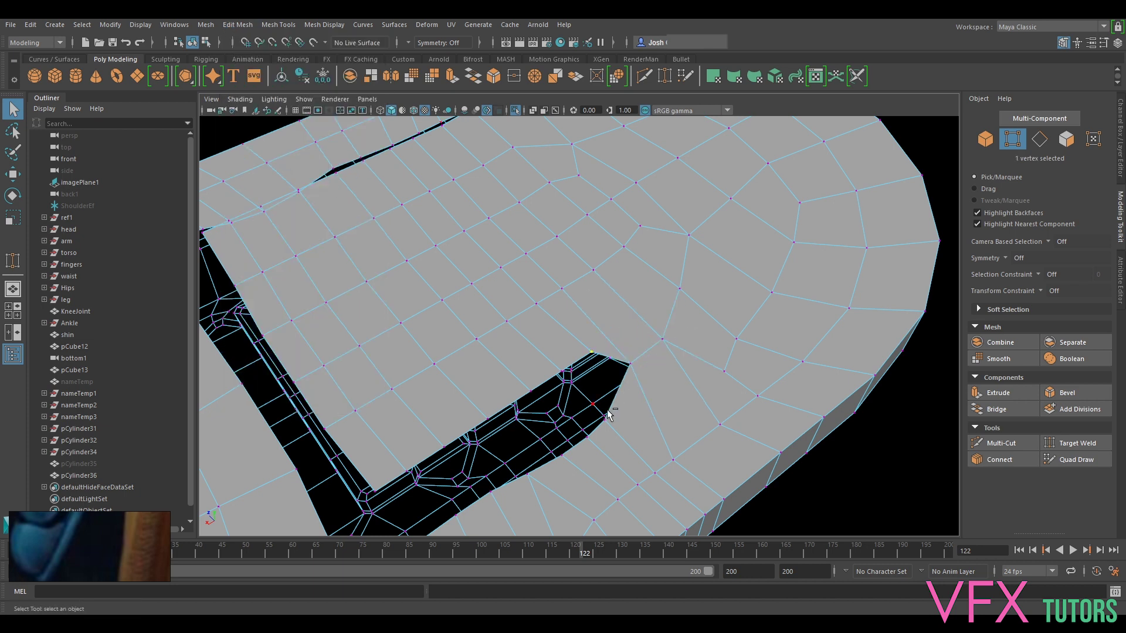
Merge the next facing vertex pairs to the centre along the patch's long side, continuing away from the bridged corner.
key(g)
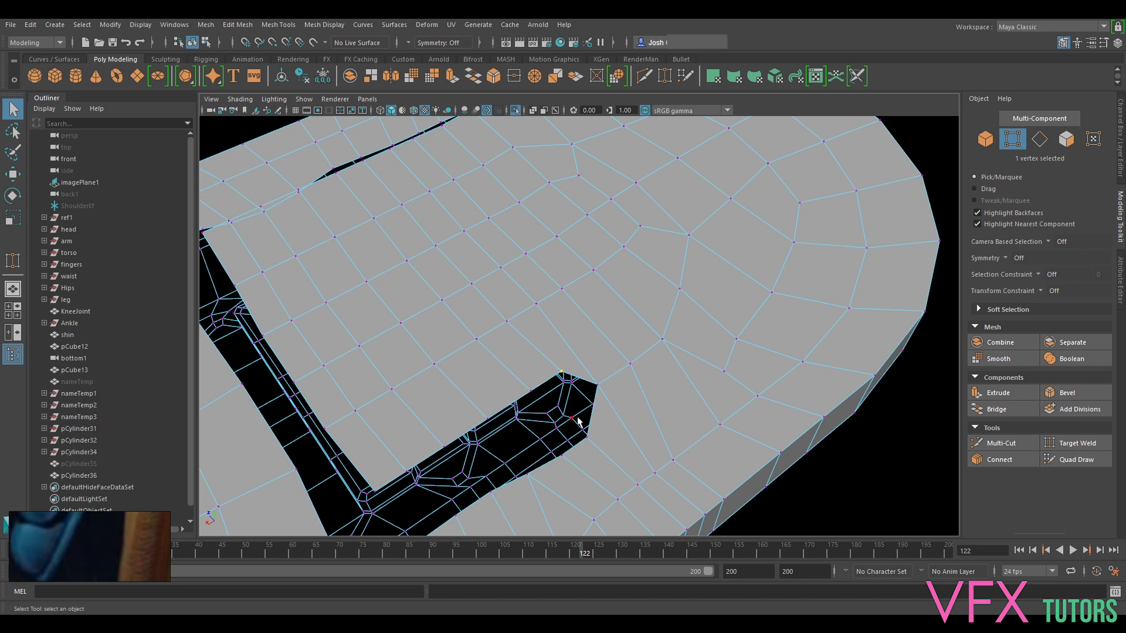
key(g)
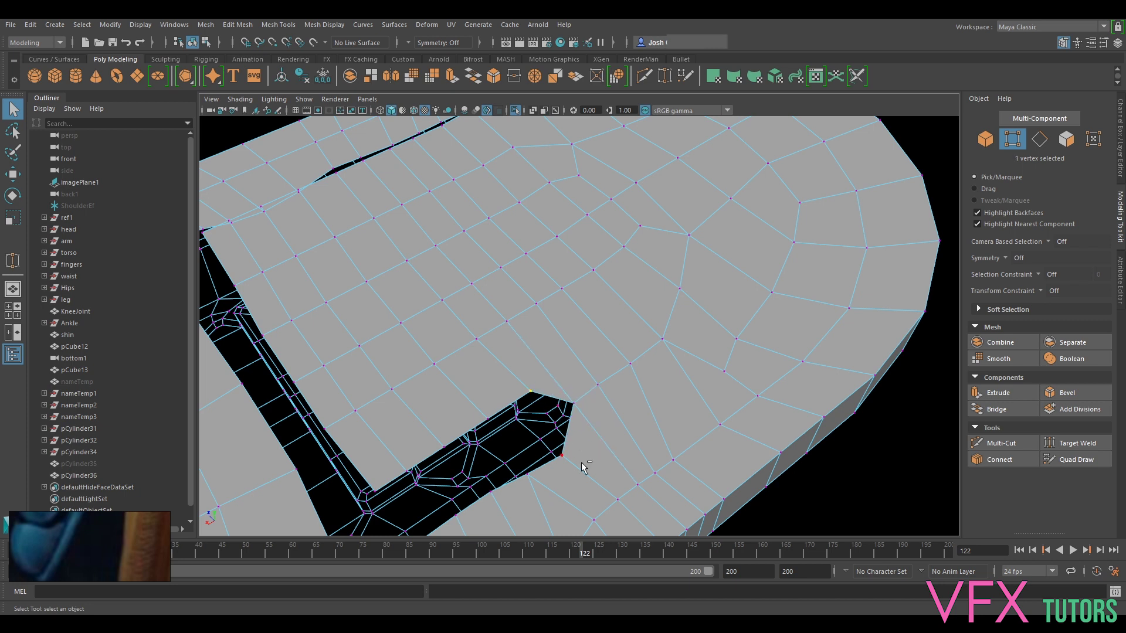
key(g)
shift+click(527, 474)
key(g)
Merge the remaining facing vertex pairs on that long side up to the patch's corner at the unfilled short side.
alt+drag(573, 455, 686, 348)
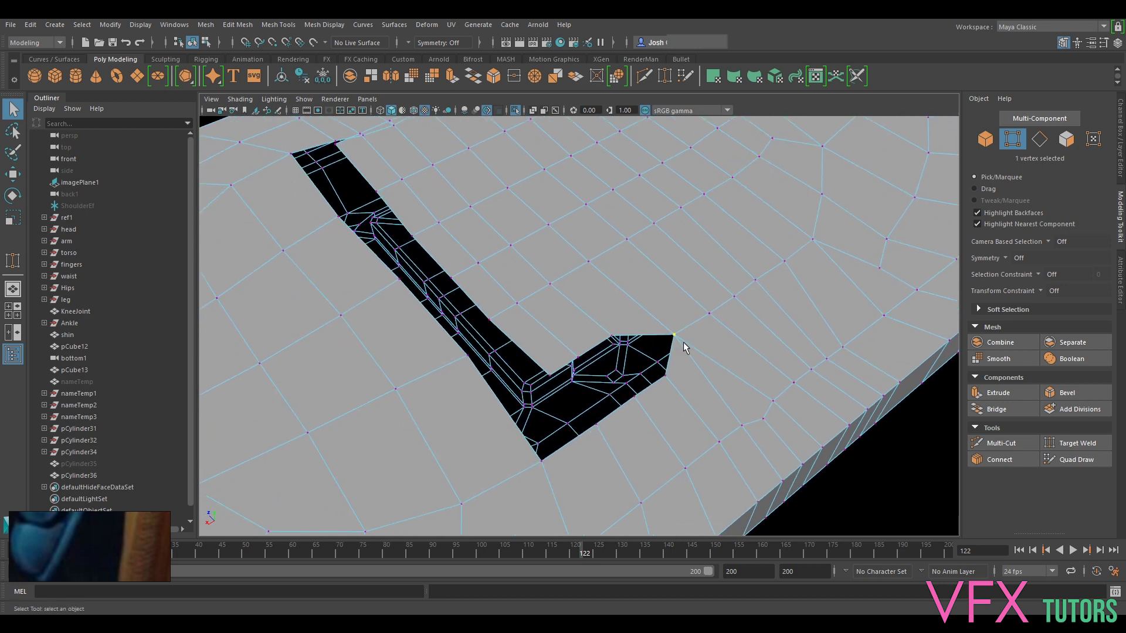
shift+click(665, 375)
key(g)
click(578, 359)
shift+click(634, 396)
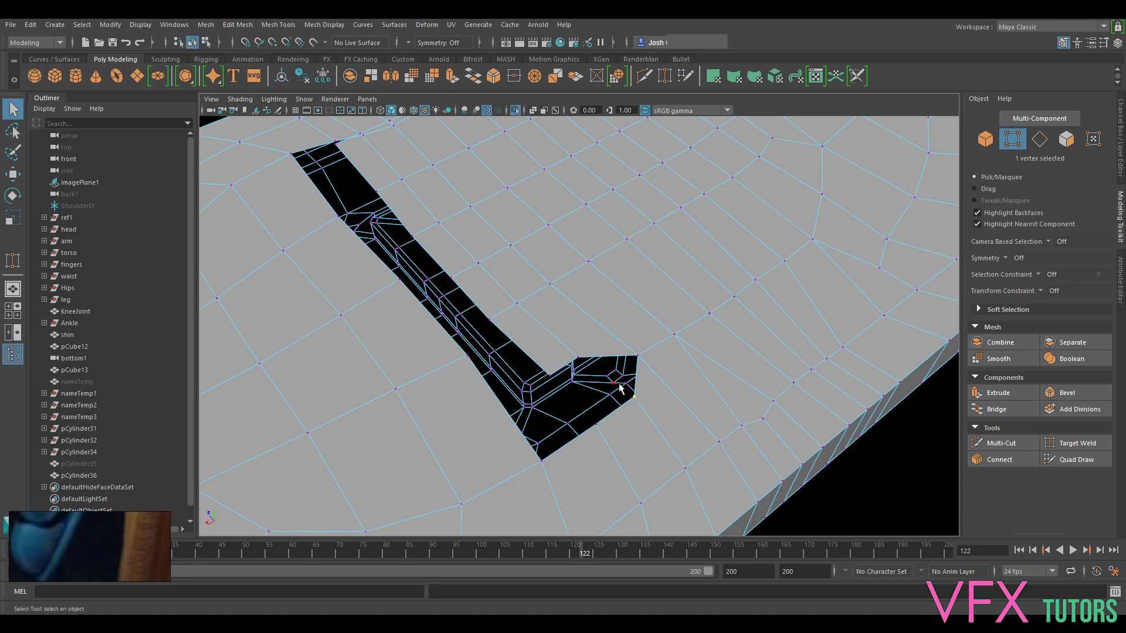
key(g)
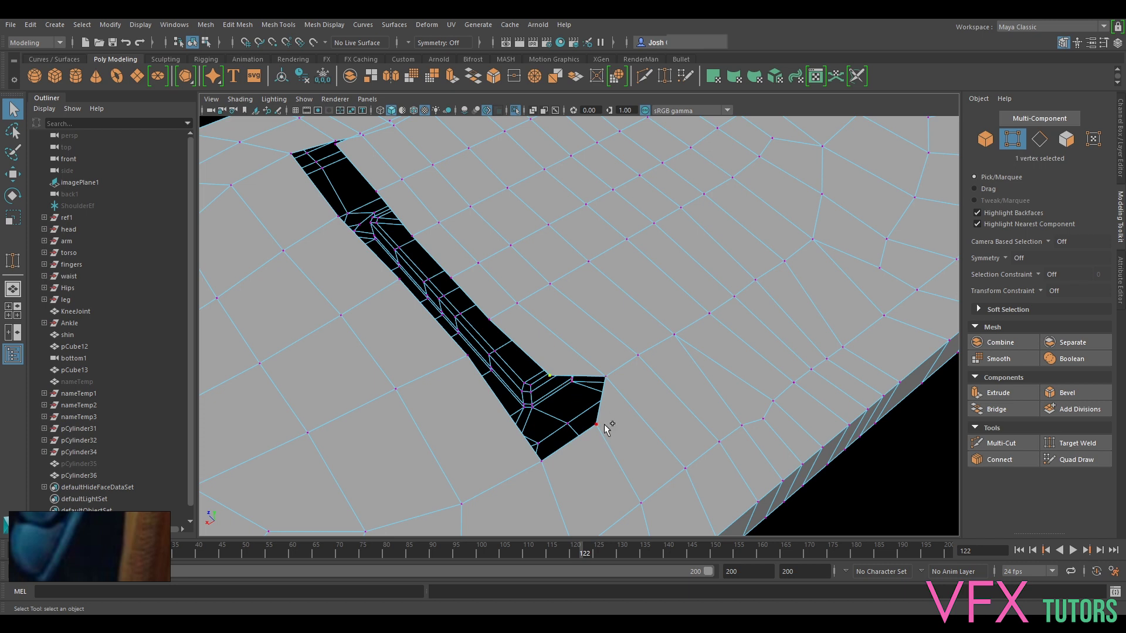
key(g)
alt+drag(587, 359, 576, 385)
shift+click(531, 401)
key(g)
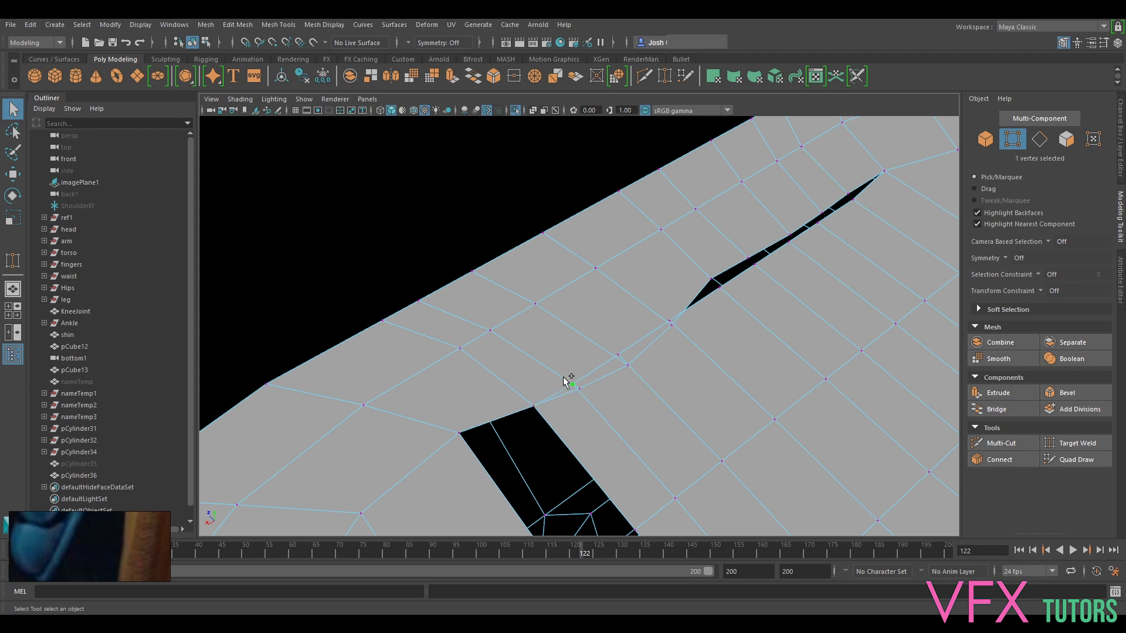
Merge the facing vertex pairs along the opposite long side, from the patch's corner onward, to close the narrow slit.
shift+click(579, 388)
mouse_move(586, 390)
alt+mouse_down()
mouse_move(595, 370)
mouse_move(592, 401)
alt+mouse_up()
key(g)
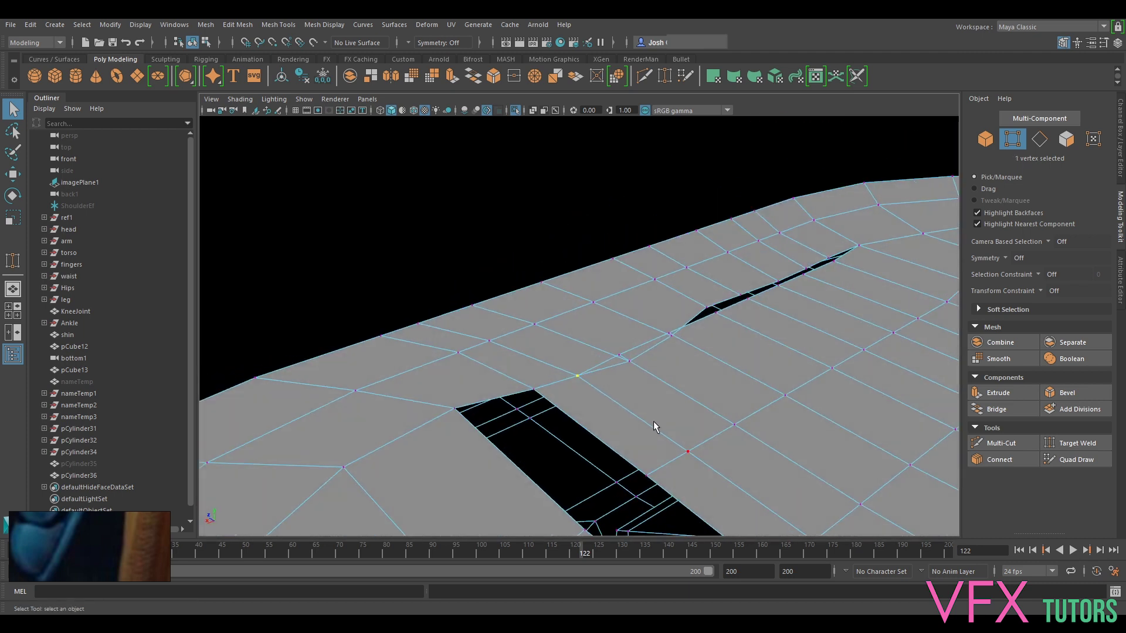
click(620, 357)
key(g)
shift+click(674, 328)
key(g)
alt+drag(741, 359, 679, 346)
key(g)
key(g)
key(g)
key(g)
Bridge the two facing border edges at the slit-side end of the remaining gap on the short side.
alt+drag(799, 395, 653, 339)
right_drag(651, 288, 646, 266)
click(566, 364)
shift+click(522, 410)
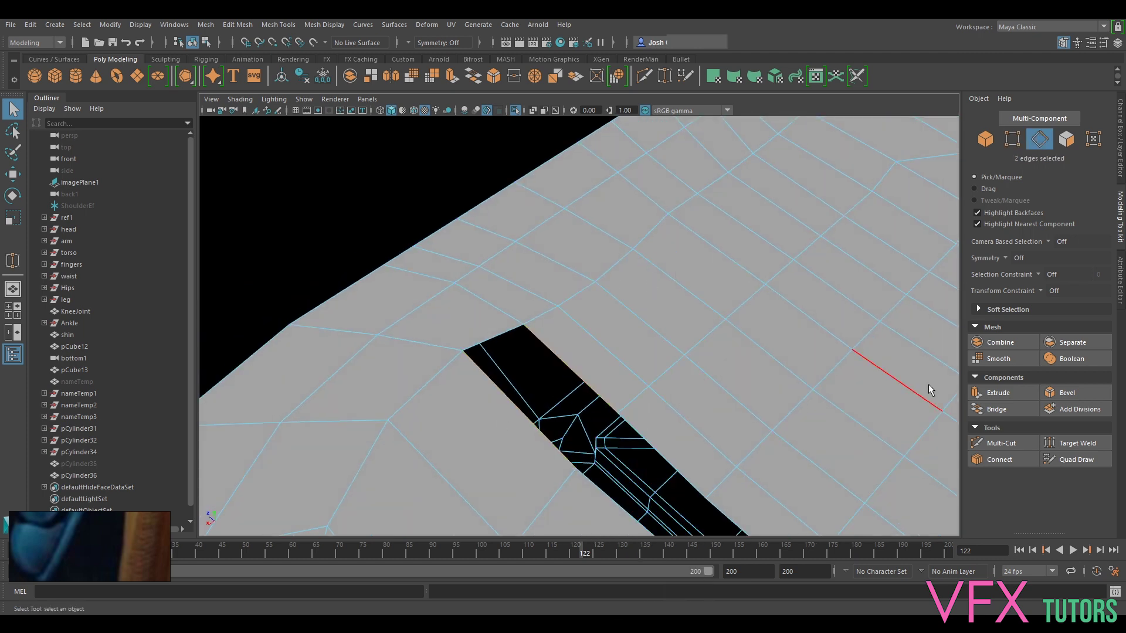
click(986, 410)
alt+middle_drag(770, 415, 646, 245)
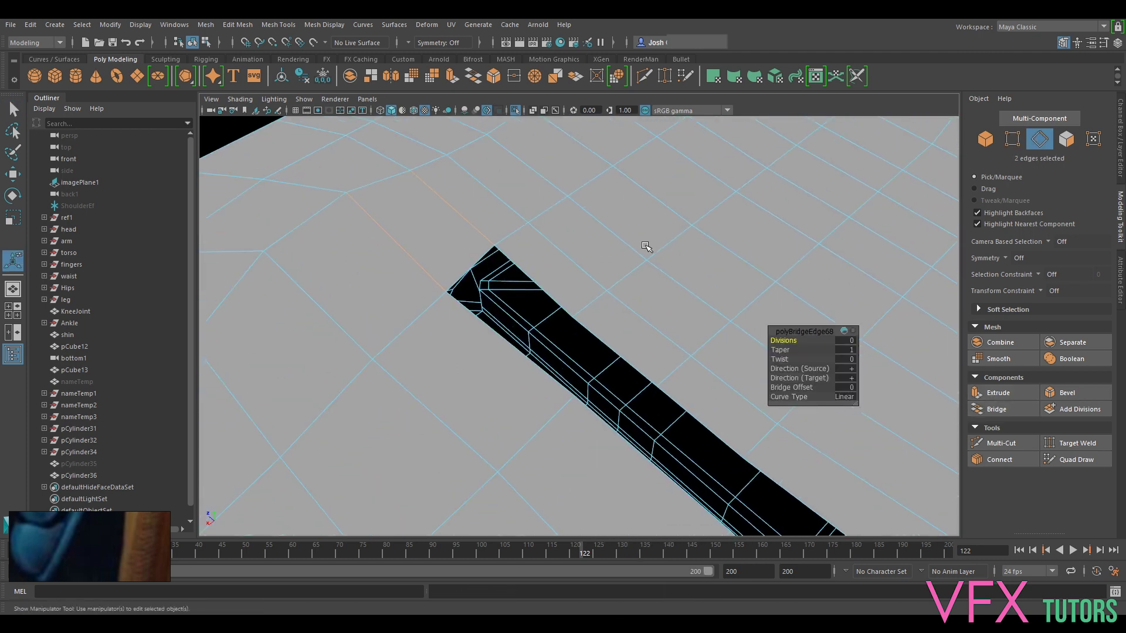
click(563, 300)
scroll(547, 371, down, 5)
alt+drag(562, 387, 503, 407)
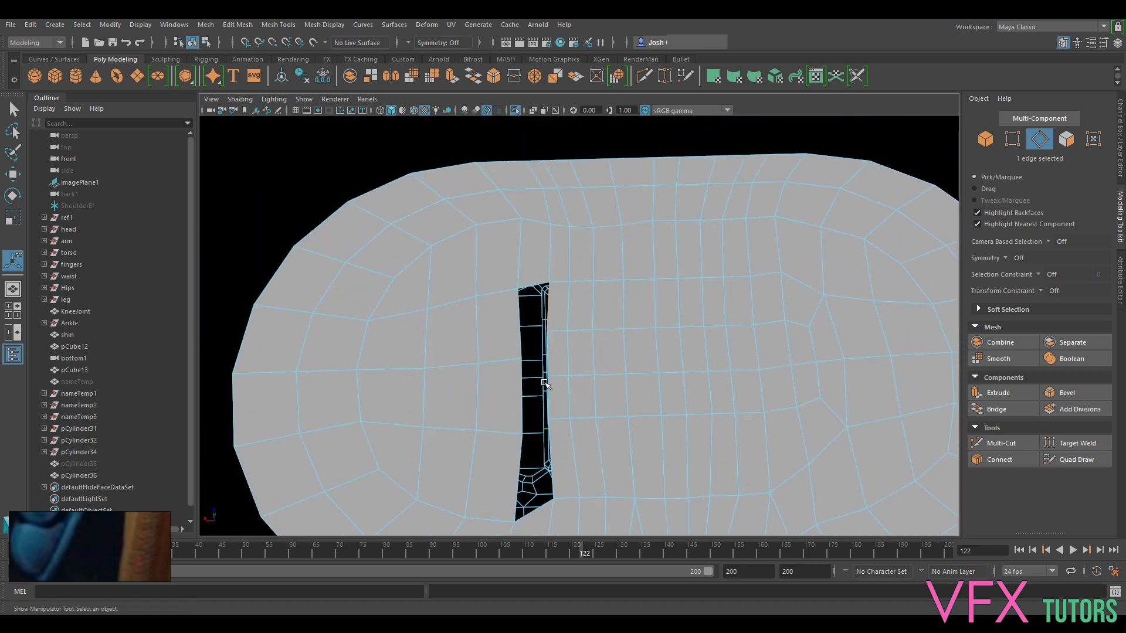
alt+middle_drag(544, 383, 586, 353)
alt+middle_drag(732, 321, 750, 311)
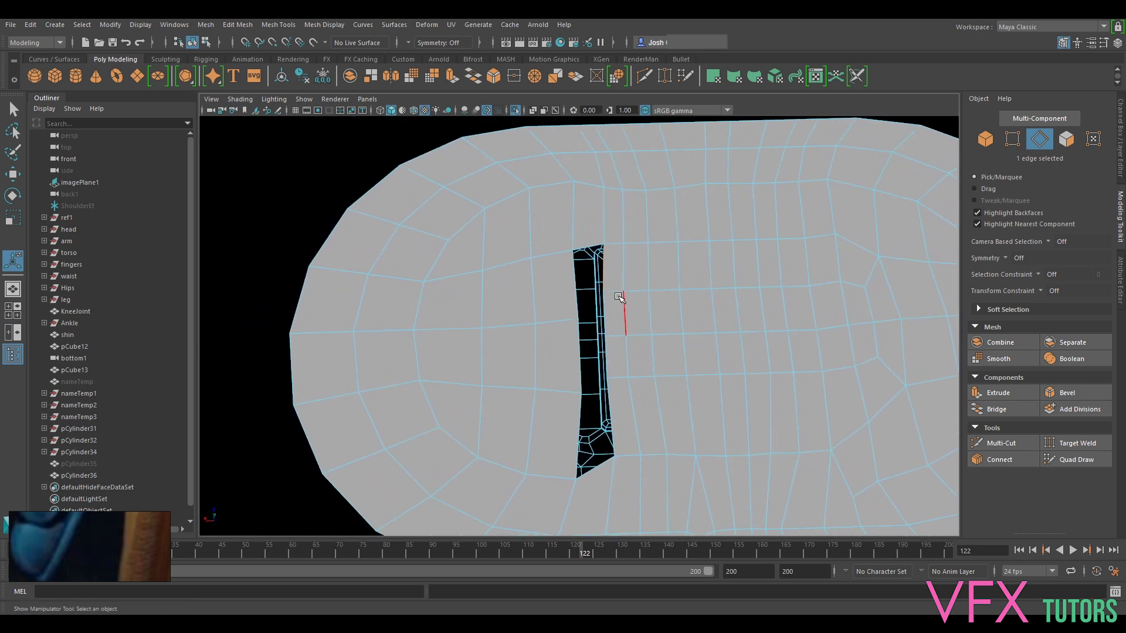
alt+middle_drag(720, 436, 700, 367)
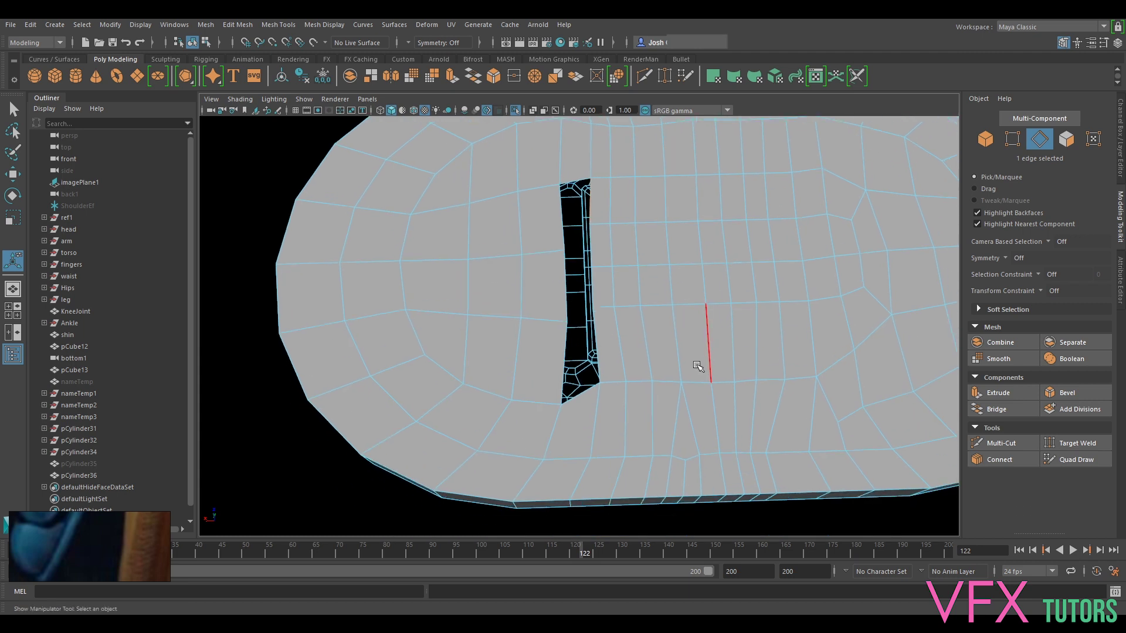
shift+click(566, 371)
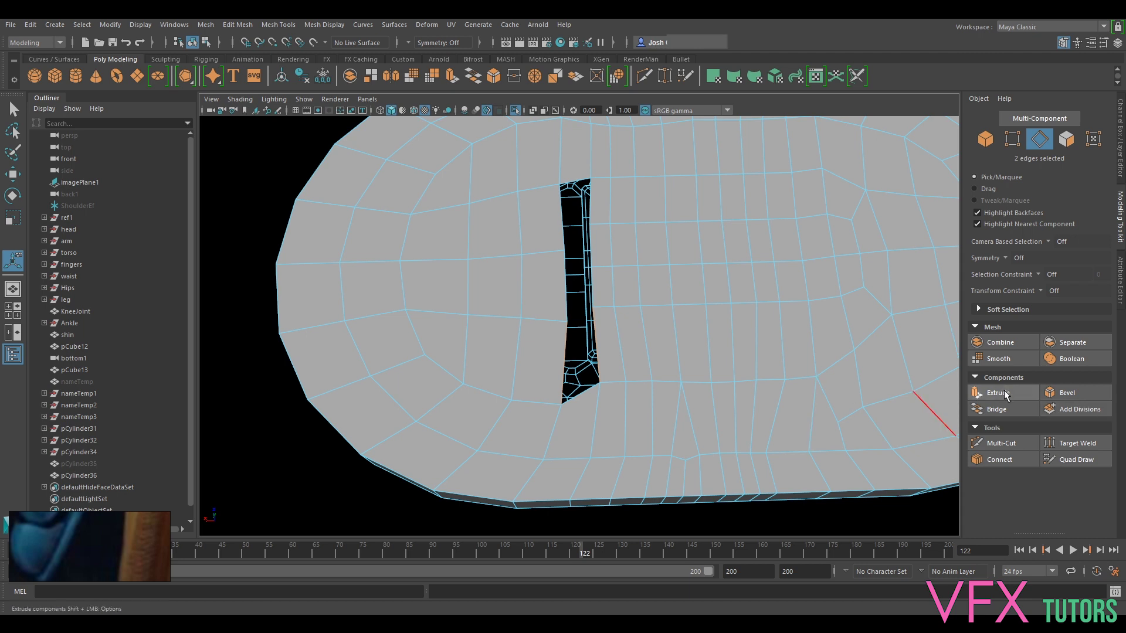
Move the patch's border vertex near the bridged end of the gap away from the opening.
right_drag(623, 230, 593, 232)
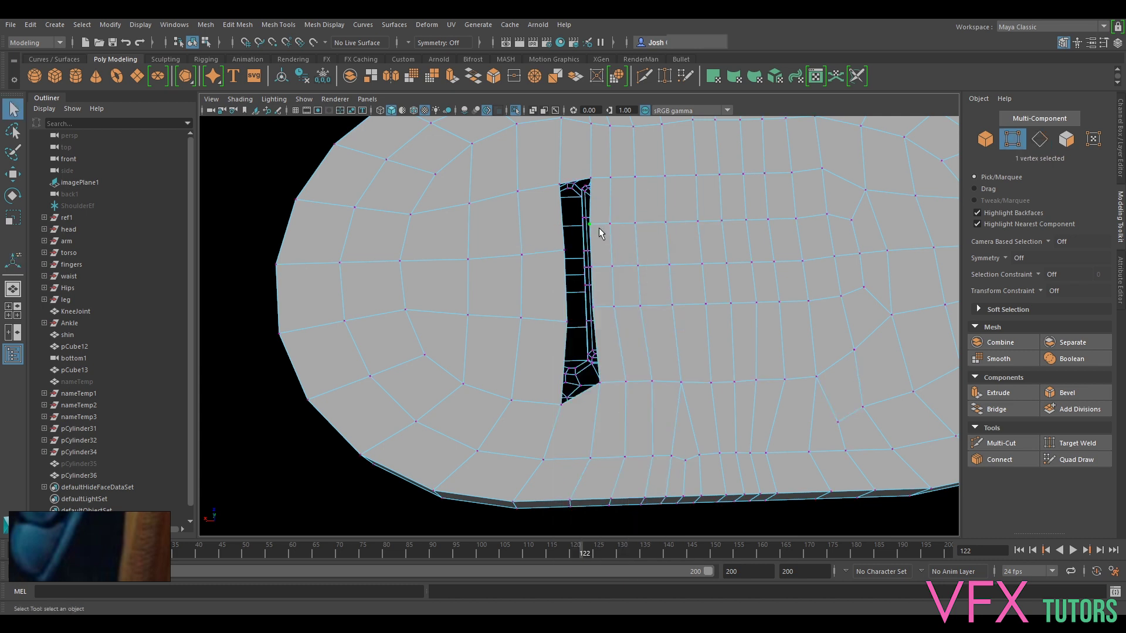
key(w)
mouse_move(569, 226)
mouse_down()
mouse_move(614, 227)
mouse_move(592, 224)
mouse_up()
click(624, 231)
click(609, 232)
click(598, 234)
click(597, 223)
Bridge the next pair of facing edges beside the already bridged end, using the repositioned patch vertex.
right_click(604, 206)
right_drag(605, 205, 604, 174)
click(563, 205)
shift+click(604, 207)
click(997, 409)
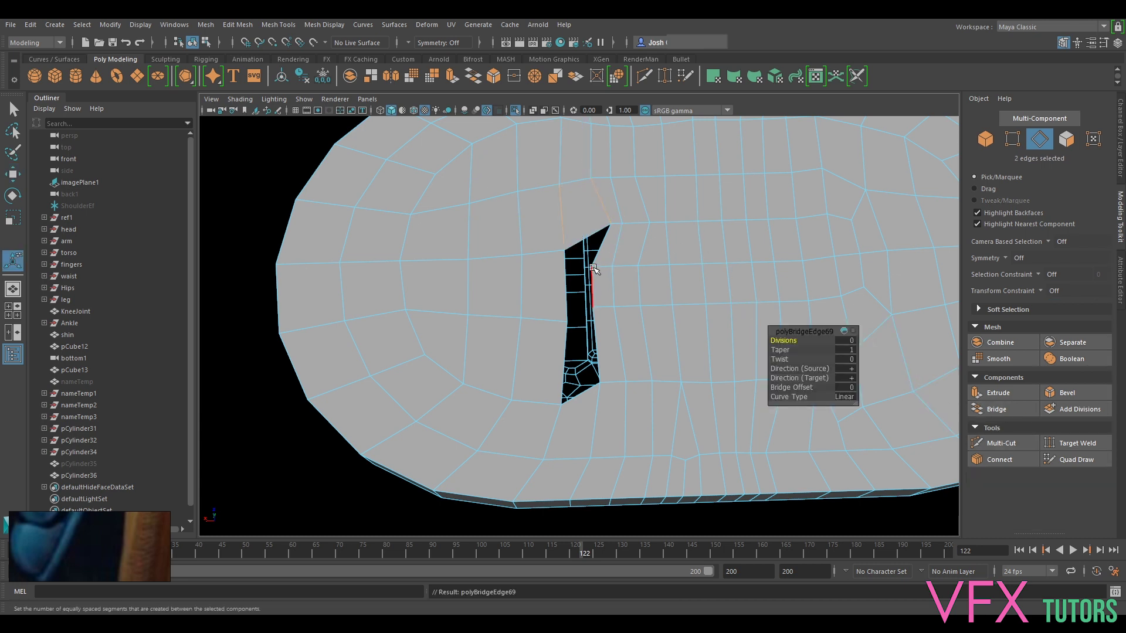
Bridge the facing pair of long border edges at the opposite end of the gap.
click(596, 345)
shift+click(562, 354)
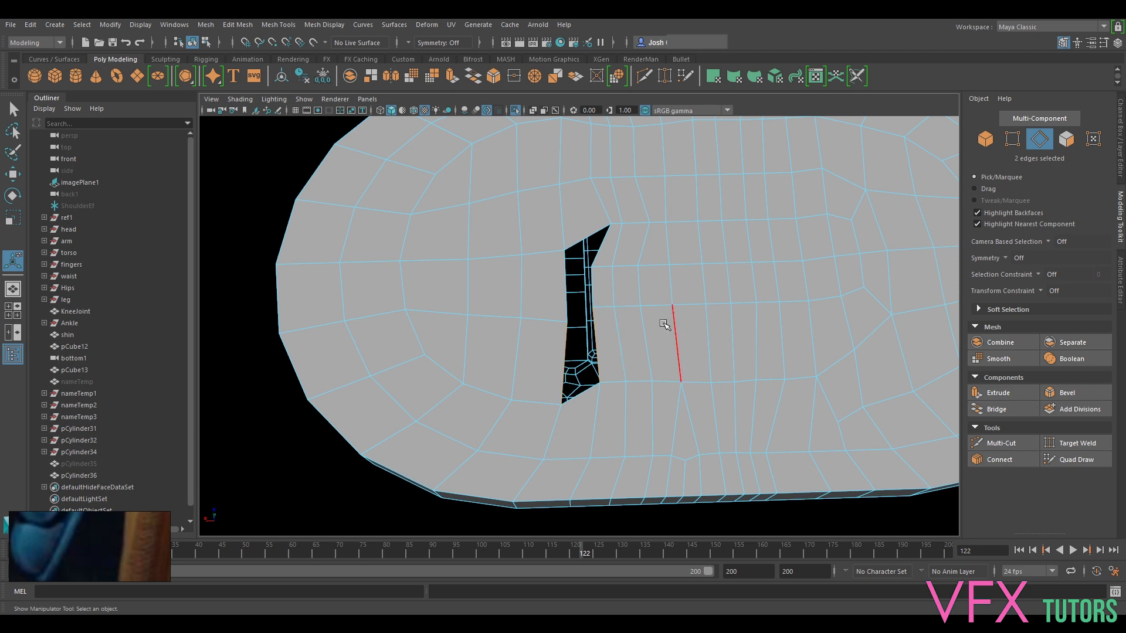
key(g)
Bridge another facing edge pair next to the last bridged face, reducing the gap to a small triangular hole.
scroll(598, 286, up, 3)
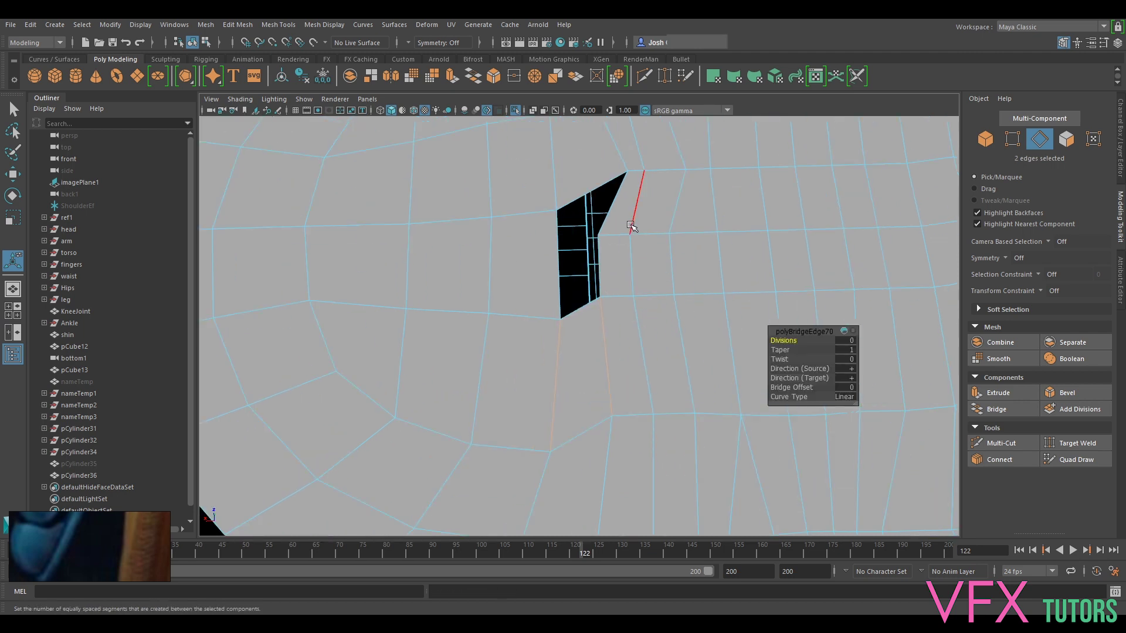
alt+middle_drag(625, 226, 641, 266)
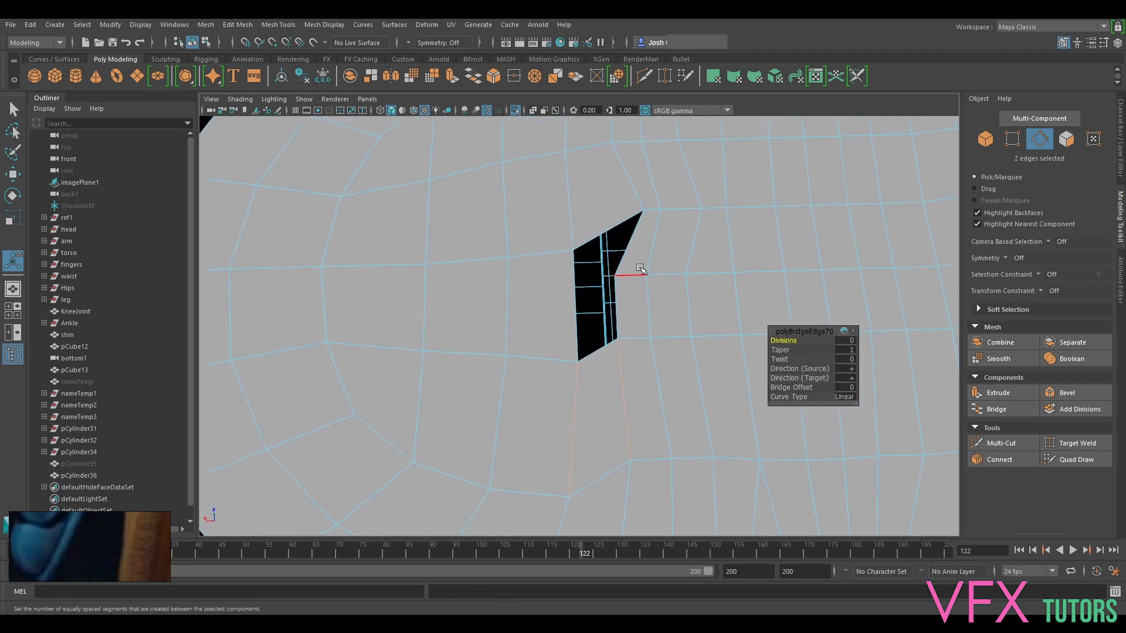
scroll(641, 269, down, 3)
alt+drag(573, 324, 628, 365)
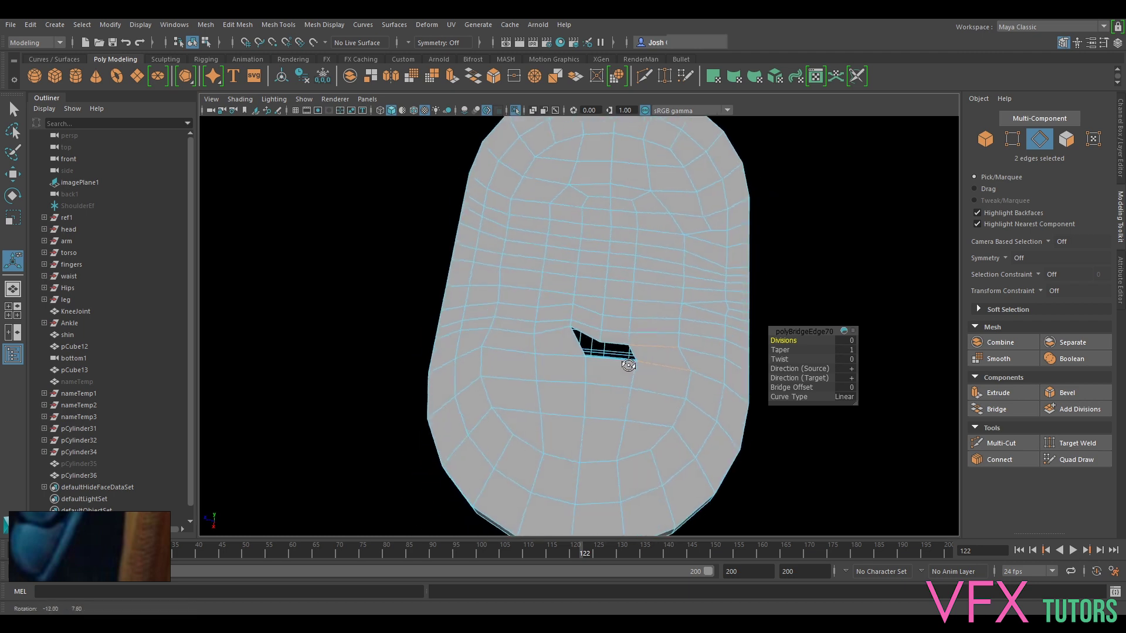
scroll(628, 365, up, 4)
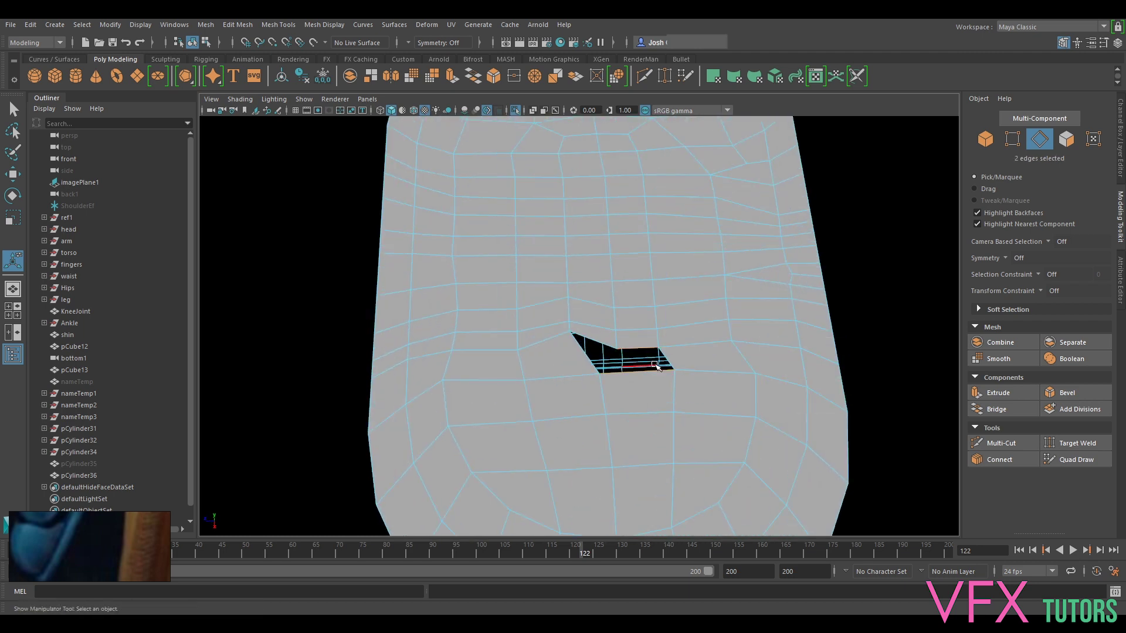
key(g)
alt+drag(651, 358, 833, 361)
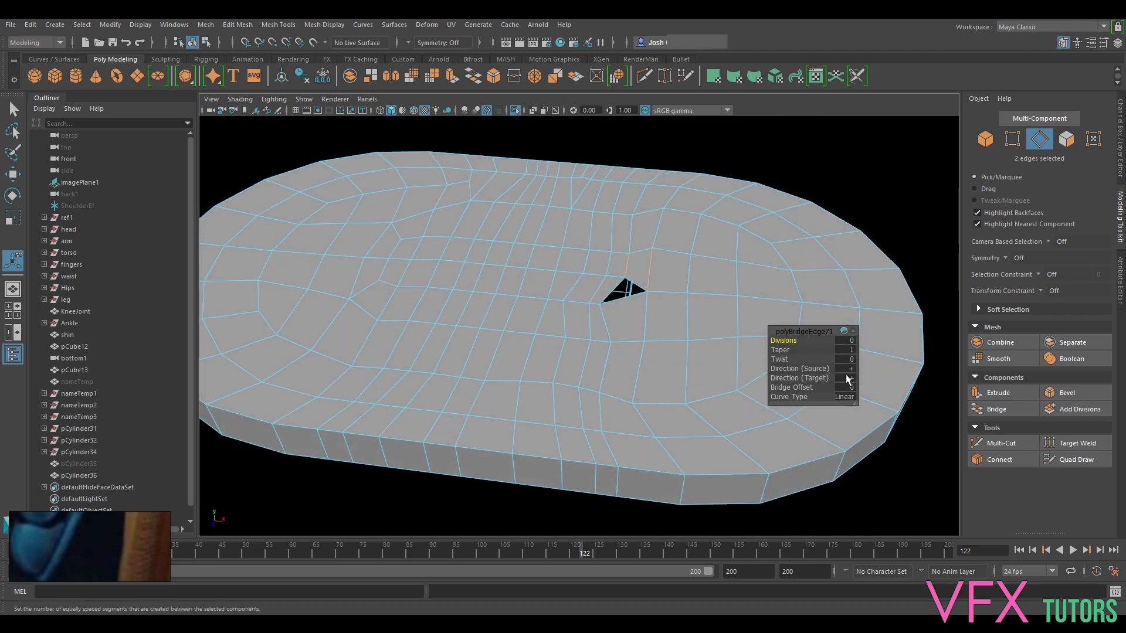
With the Multi-Cut tool, preview edge-loop cuts and examine the edge flow from the triangular hole across both sides of the mesh.
click(1001, 443)
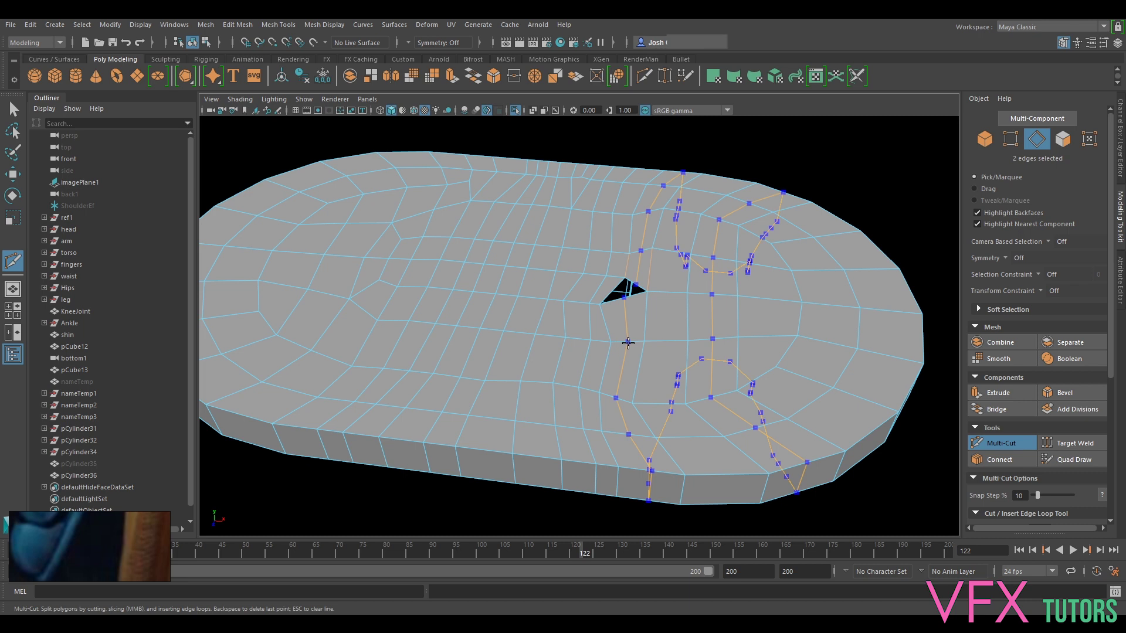
alt+drag(628, 343, 610, 405)
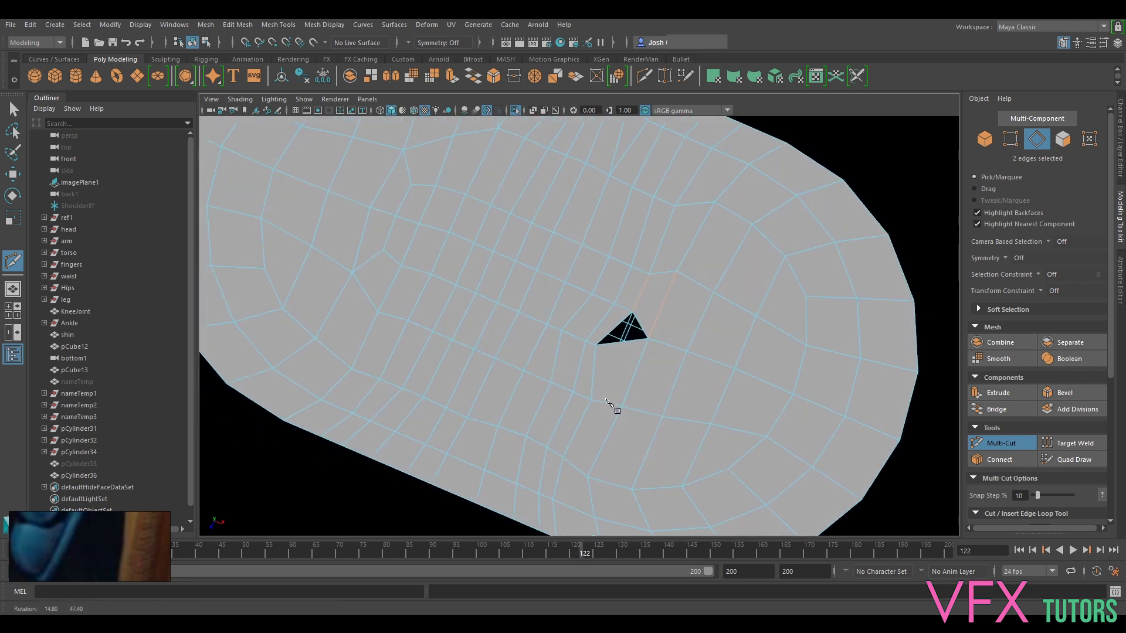
scroll(610, 405, down, 1)
scroll(613, 352, up, 3)
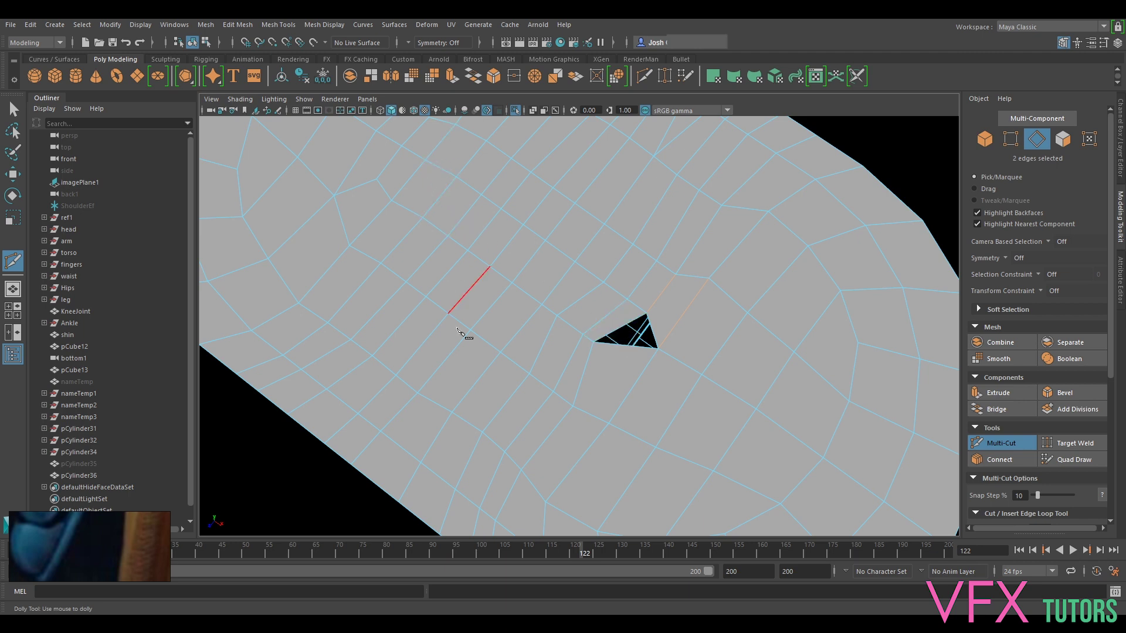
scroll(451, 423, down, 3)
alt+drag(553, 414, 628, 206)
scroll(603, 324, up, 5)
alt+drag(603, 325, 620, 304)
scroll(667, 345, down, 5)
scroll(604, 372, up, 6)
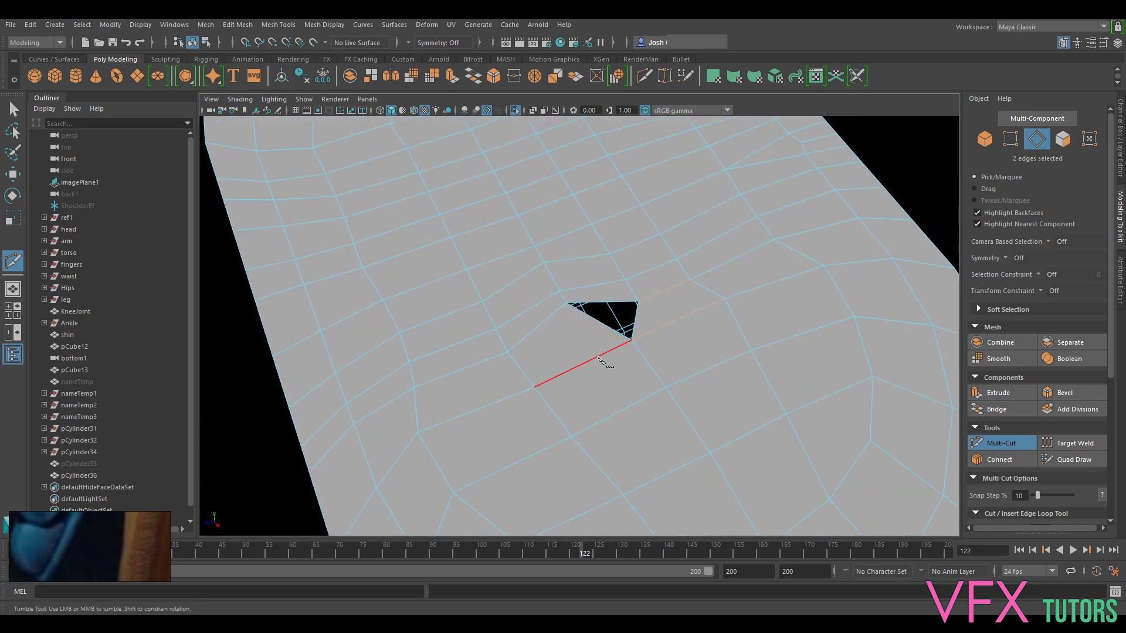
scroll(605, 373, down, 5)
alt+drag(606, 375, 638, 190)
key(ctrl)
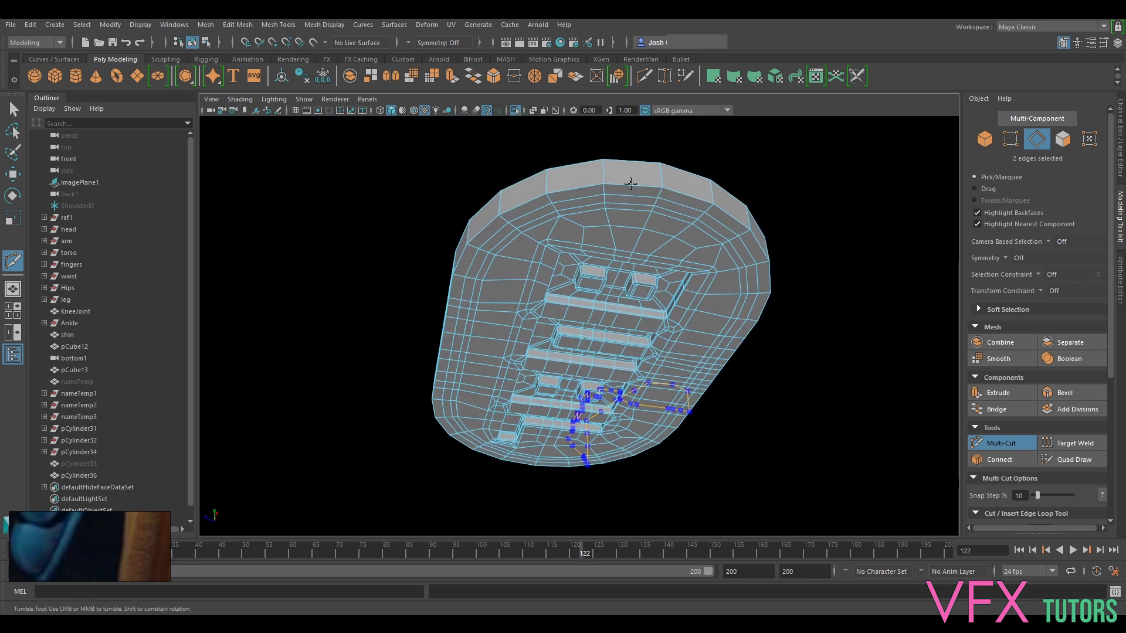
key(ctrl)
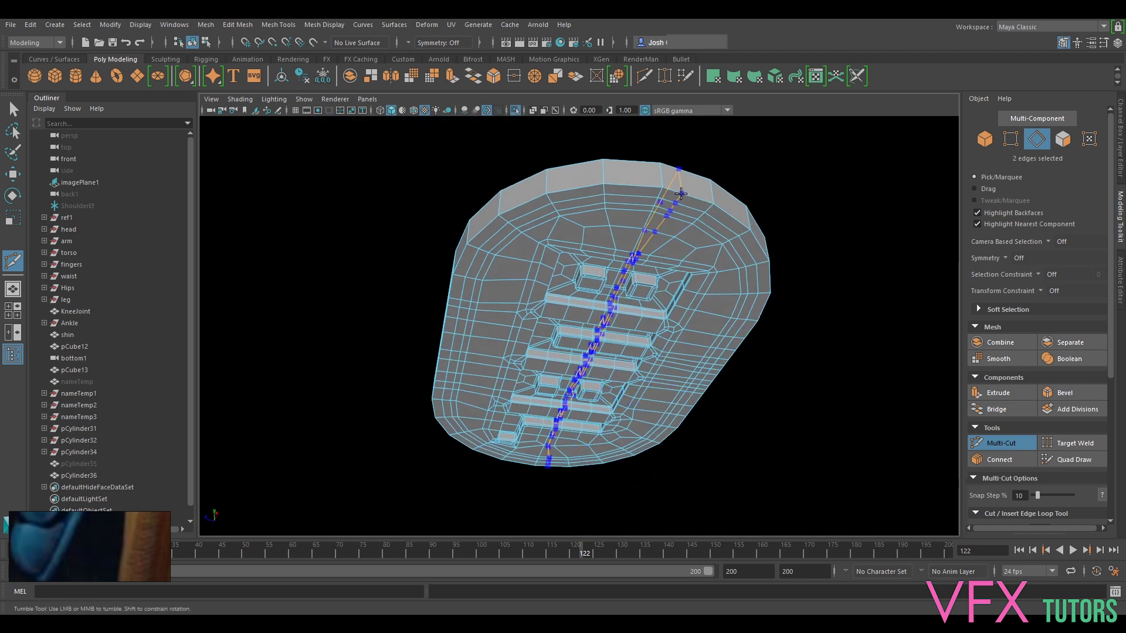
alt+drag(681, 194, 598, 410)
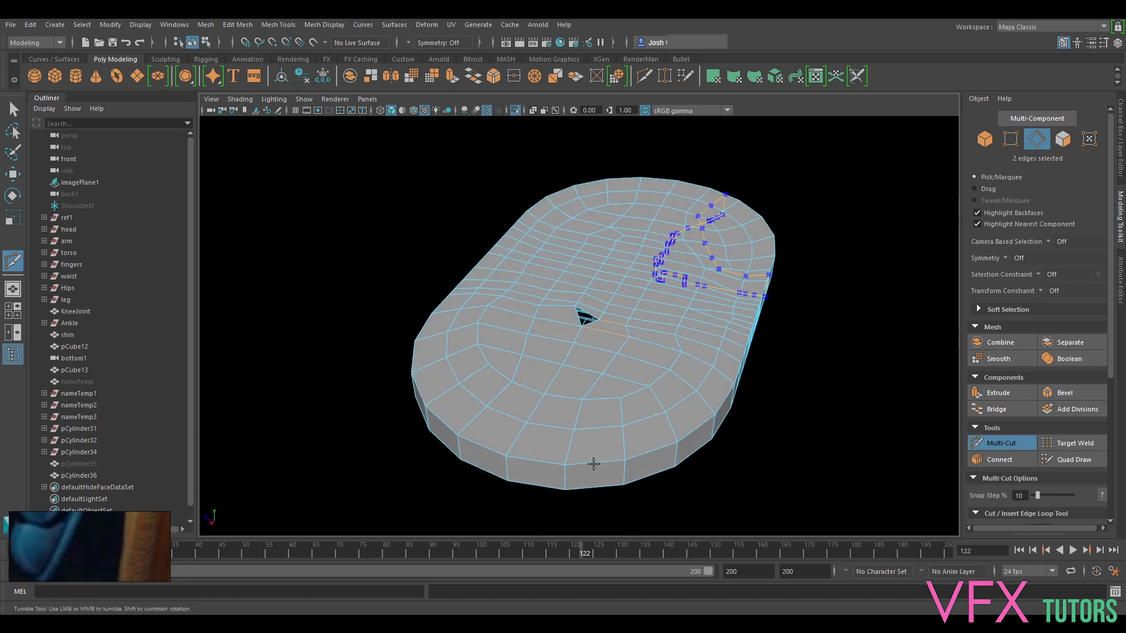
alt+drag(595, 460, 610, 171)
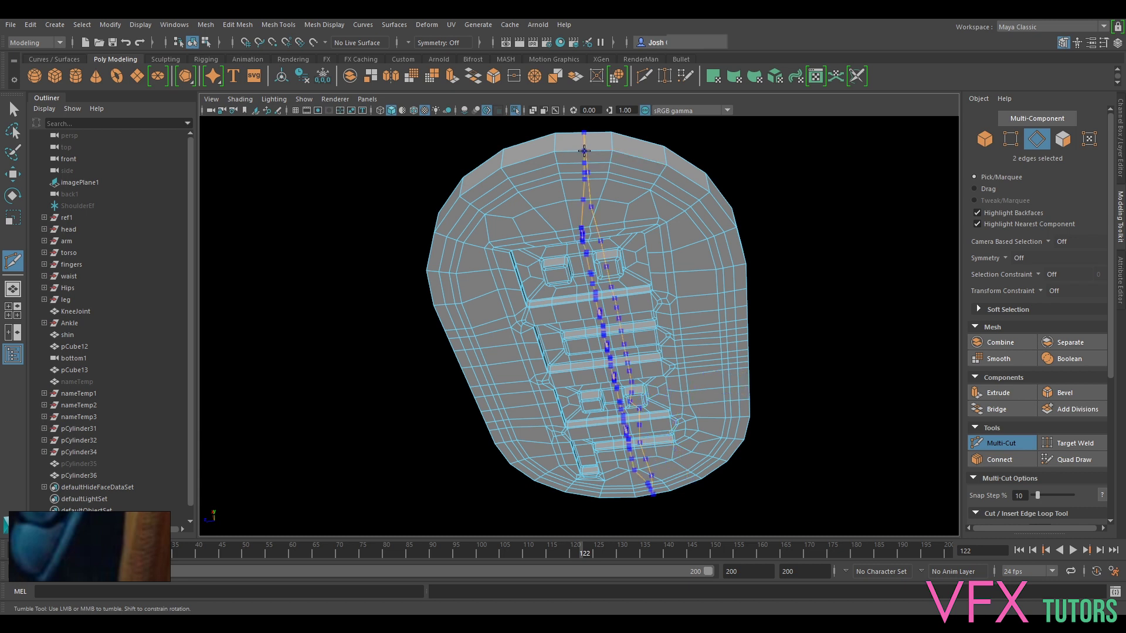
alt+drag(581, 155, 585, 422)
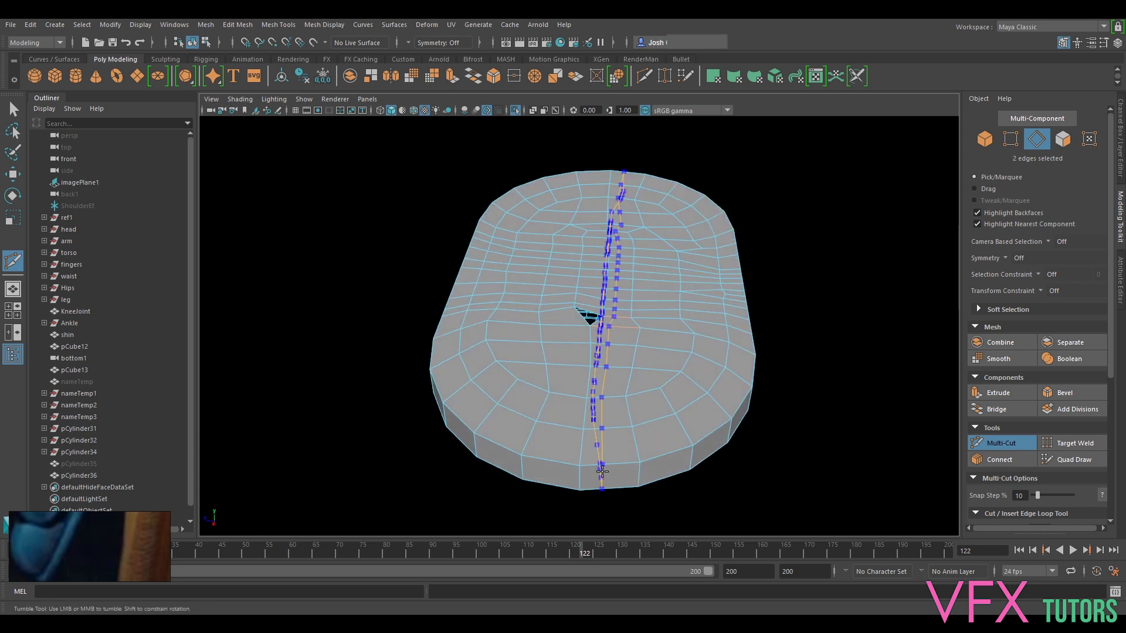
With Multi-Cut, cut an edge from the triangular hole's short border edge to the opposite edge of the adjoining face.
alt+drag(603, 456, 600, 342)
scroll(601, 341, up, 5)
click(638, 324)
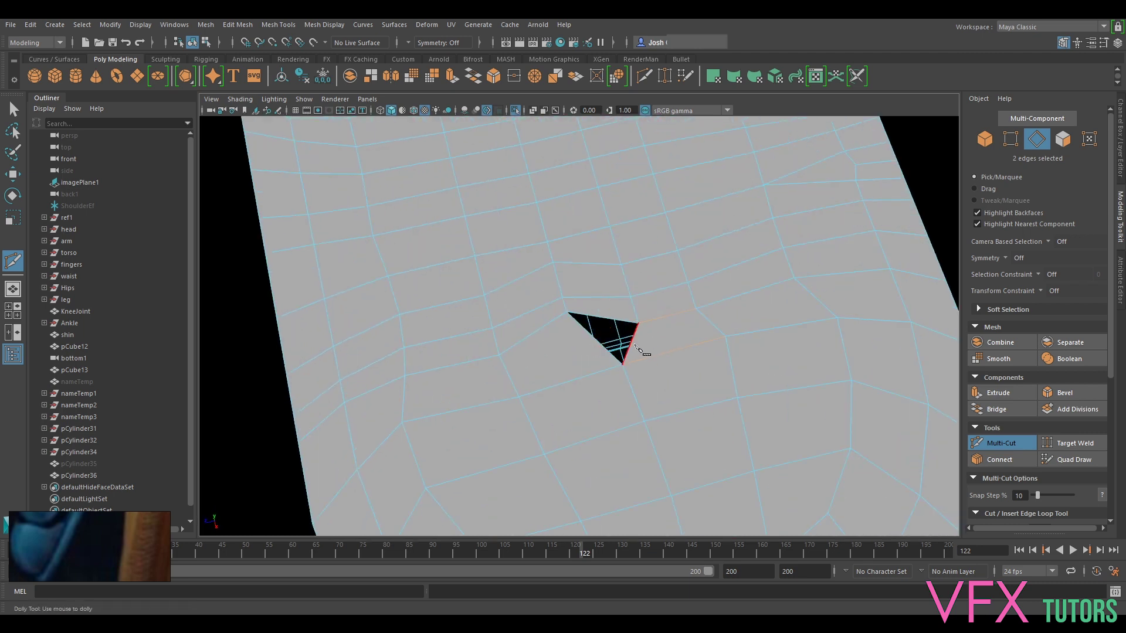
alt+drag(671, 329, 702, 250)
alt+middle_drag(702, 250, 655, 353)
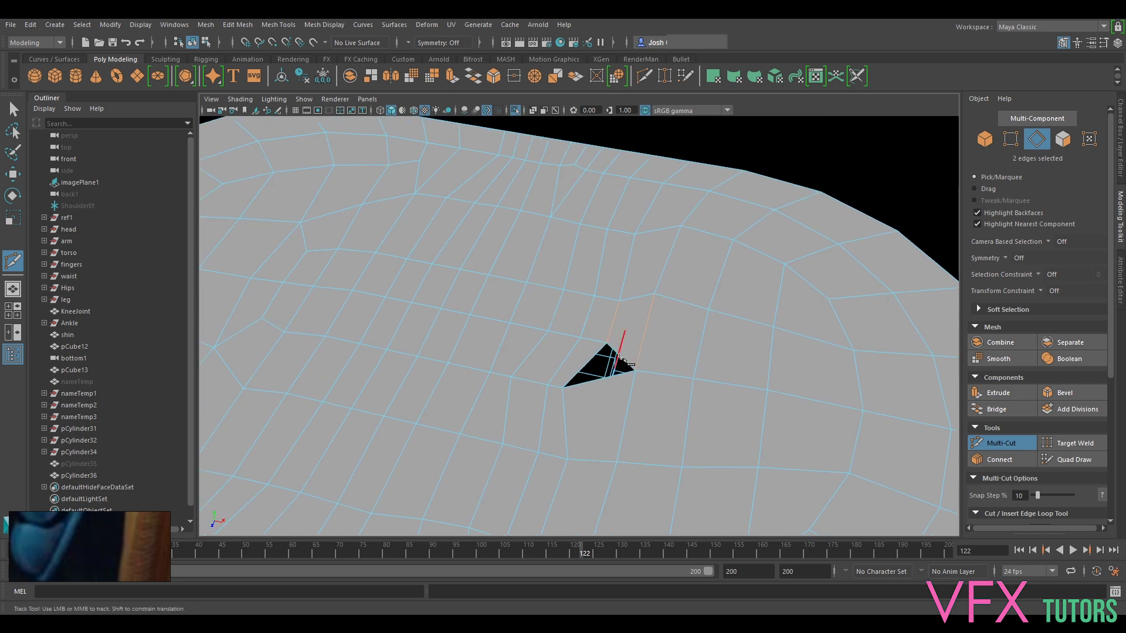
scroll(639, 360, up, 3)
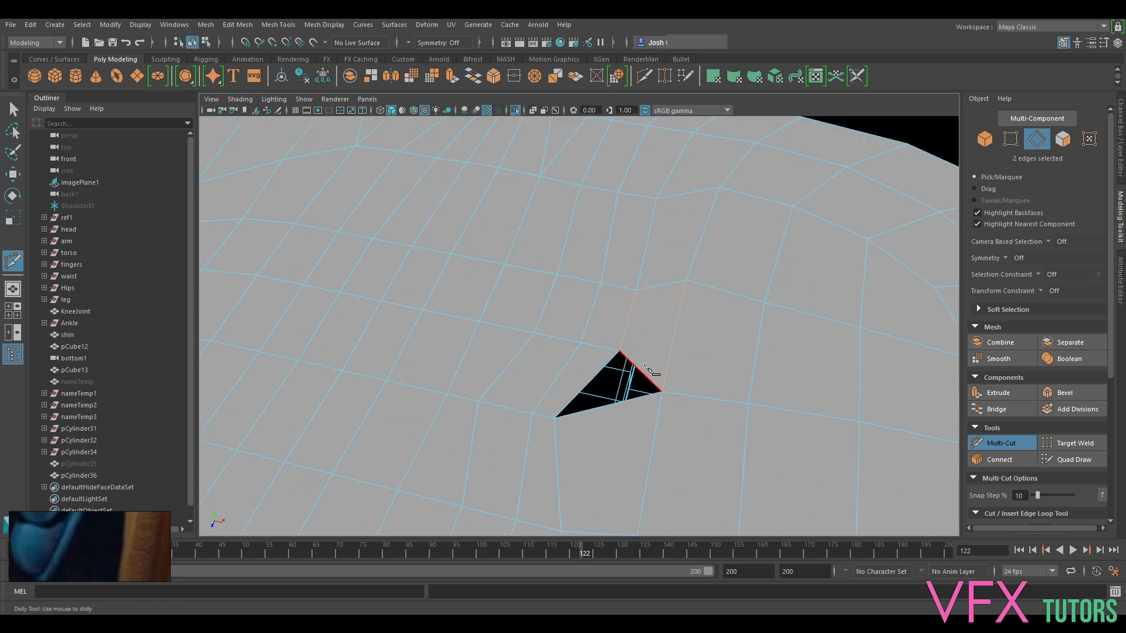
alt+drag(674, 372, 672, 344)
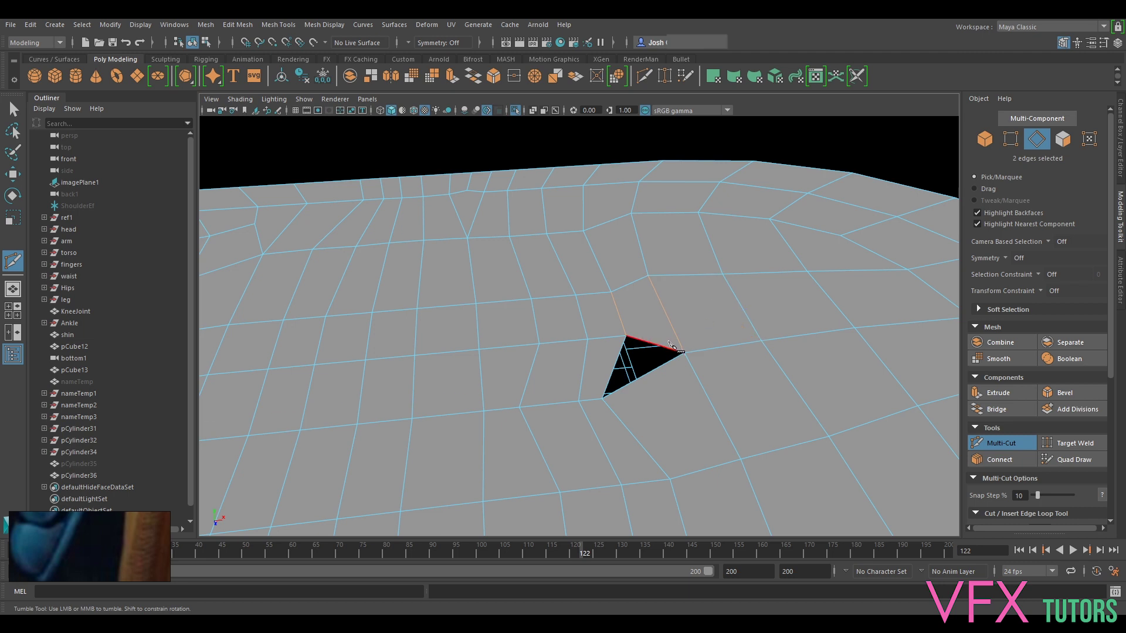
click(649, 342)
click(630, 283)
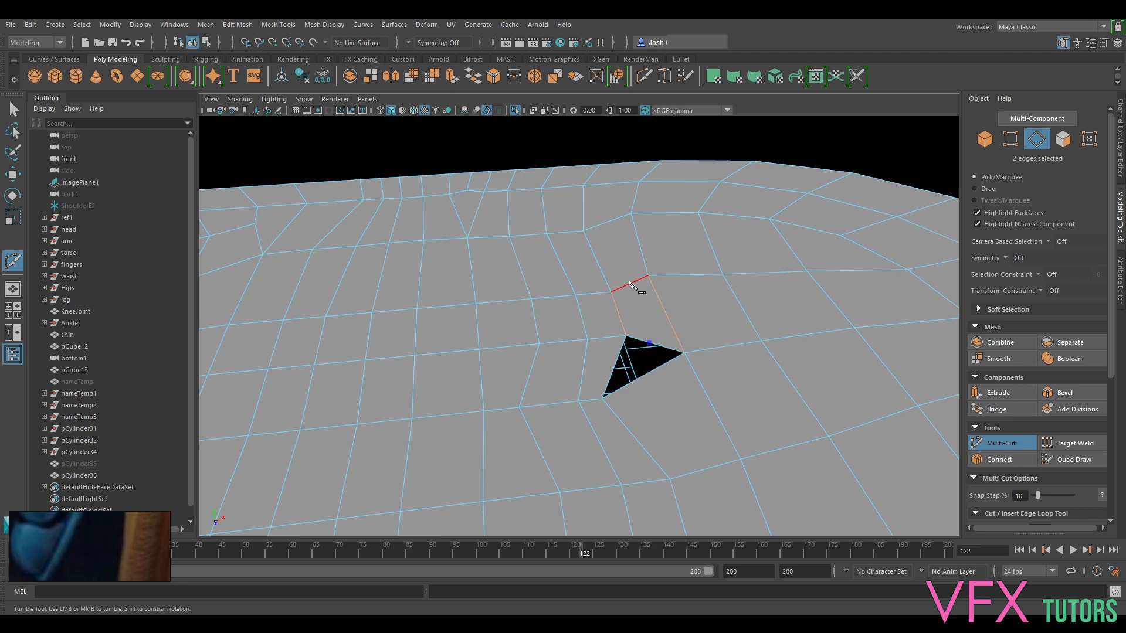
right_click(673, 326)
click(648, 276)
Examine the edge flow around the triangular hole and on the lettered side of the mesh.
scroll(670, 235, down, 3)
alt+drag(652, 317, 592, 323)
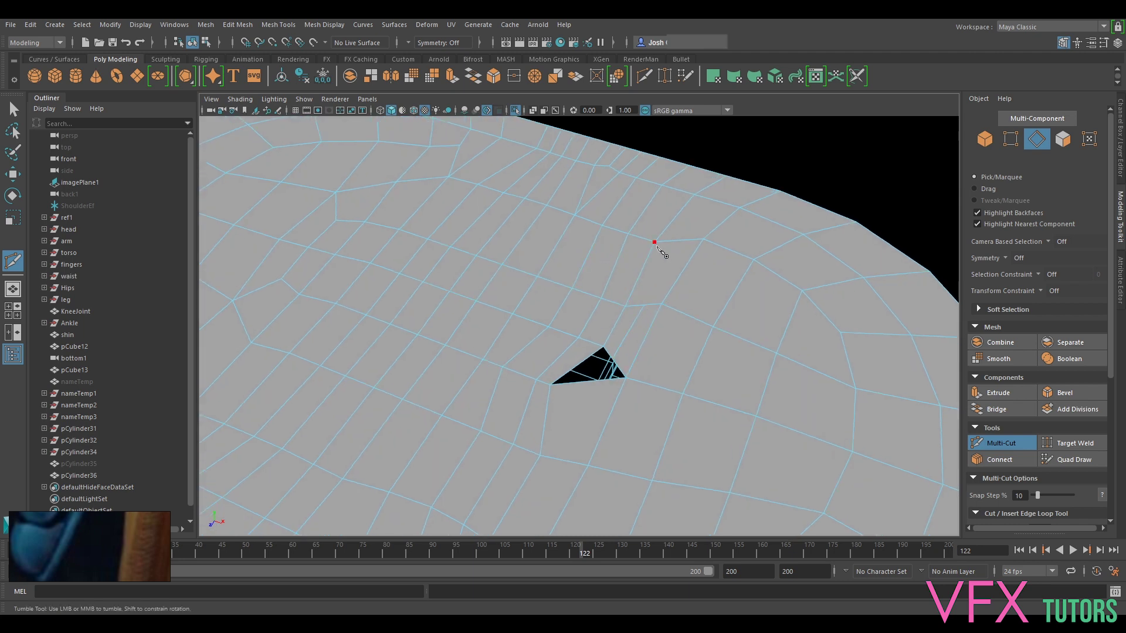
click(644, 305)
click(644, 304)
alt+drag(611, 351, 607, 275)
scroll(707, 351, down, 5)
click(989, 440)
scroll(674, 352, up, 2)
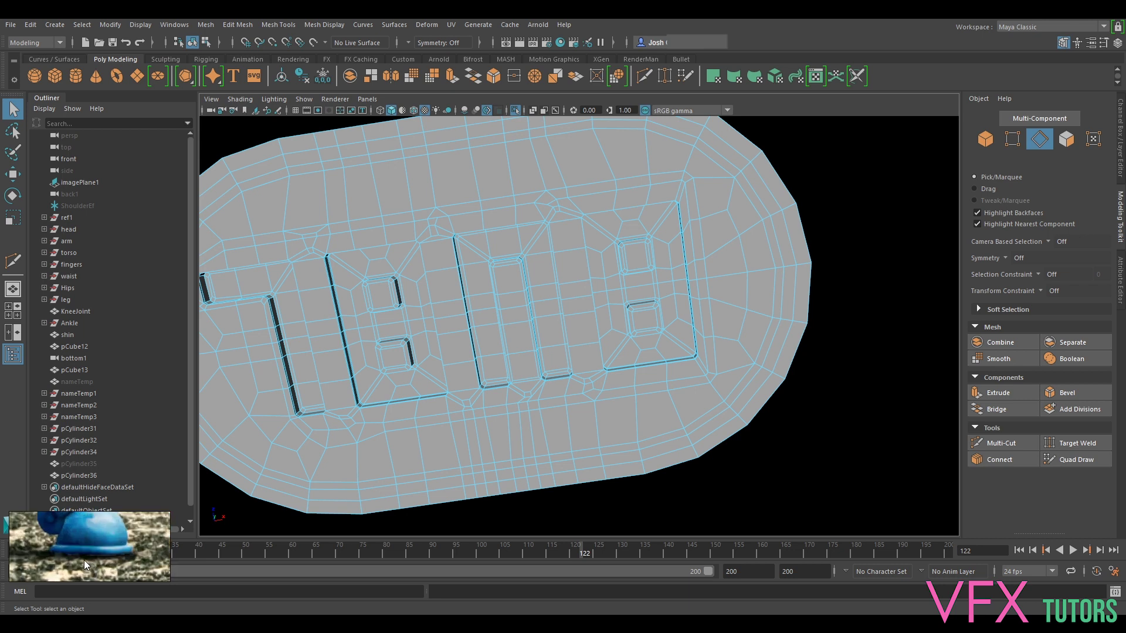
Delete the short edge cut beside the triangular hole.
alt+drag(674, 244, 598, 394)
scroll(538, 362, up, 6)
right_drag(588, 288, 633, 296)
alt+drag(632, 296, 728, 365)
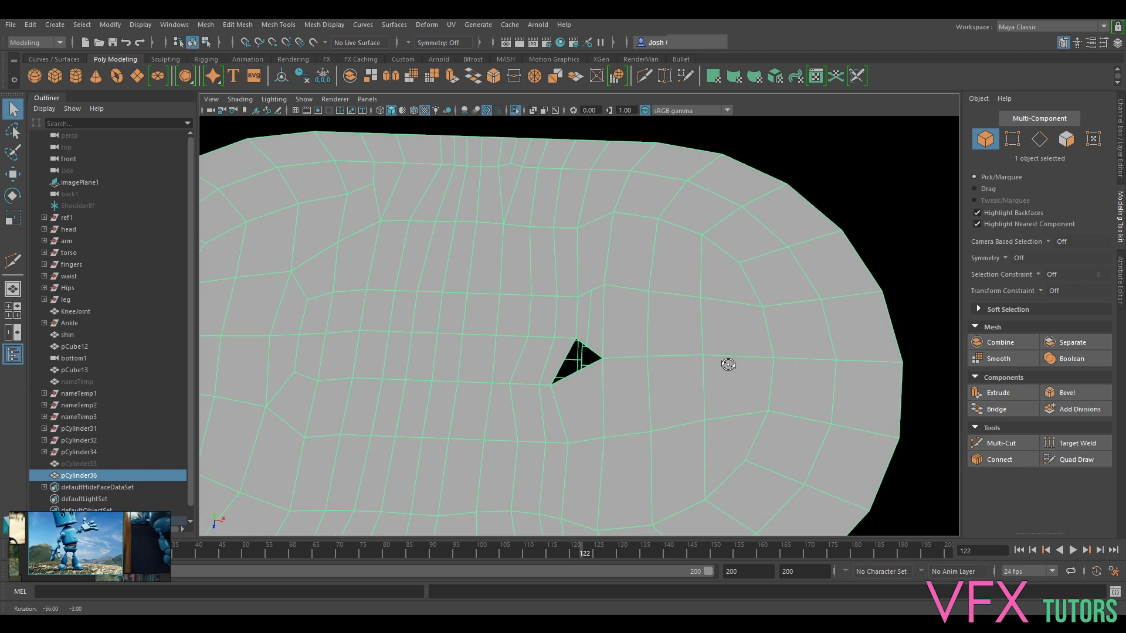
right_drag(593, 327, 600, 305)
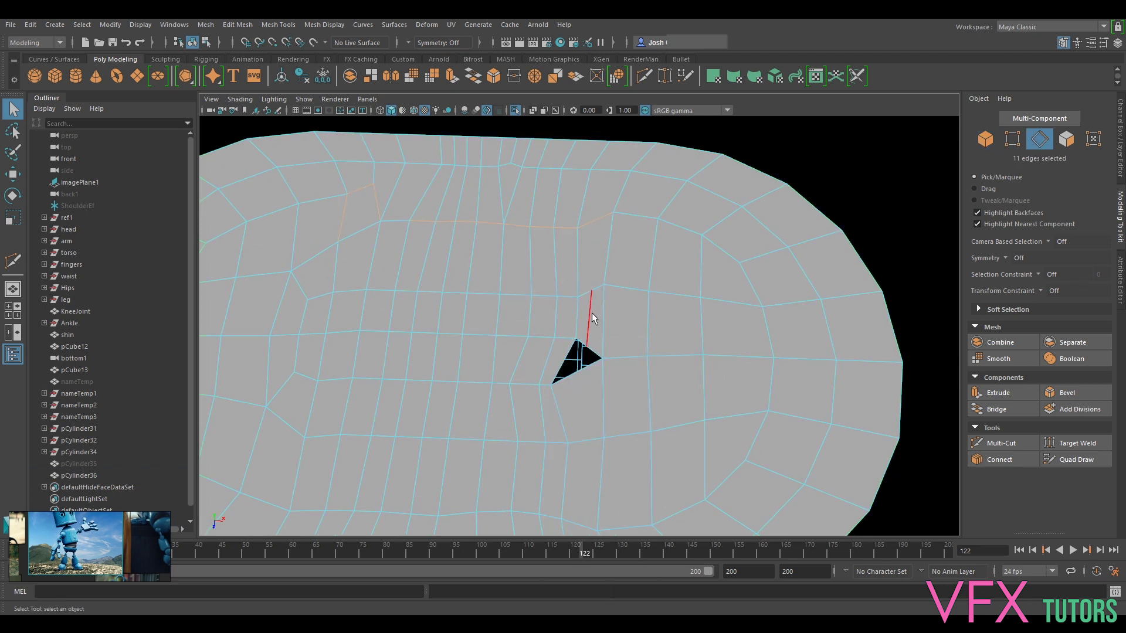
key(ctrl+Delete)
key(w)
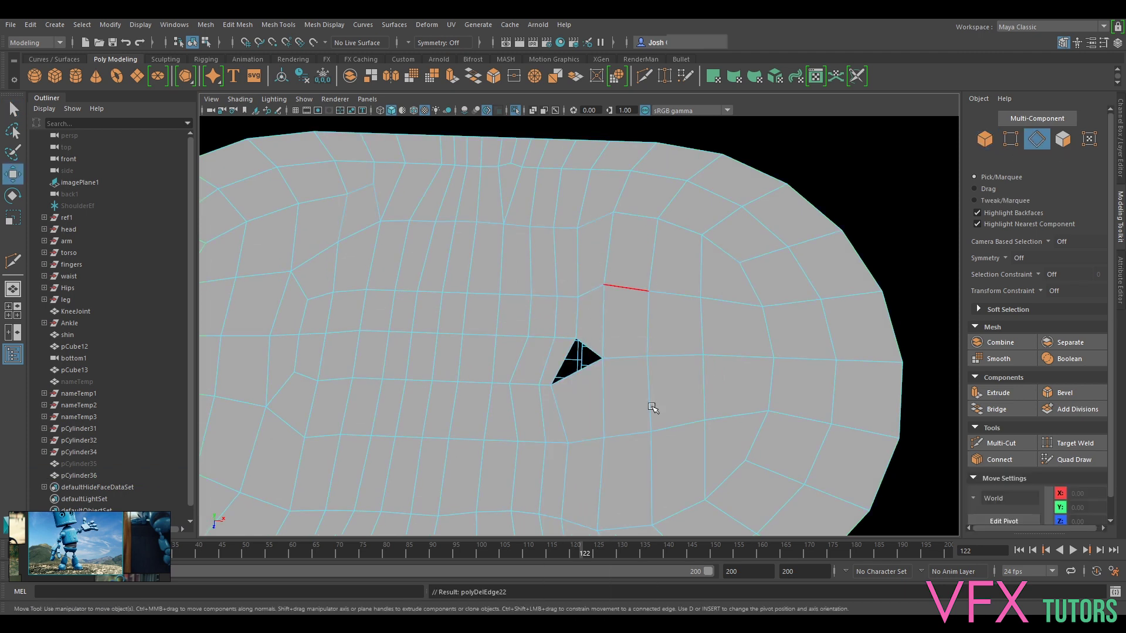
Reposition vertices next to the triangular hole to even out the surrounding faces.
alt+drag(652, 408, 595, 150)
right_drag(671, 283, 620, 284)
click(624, 285)
mouse_move(648, 286)
mouse_down()
mouse_move(668, 287)
mouse_move(619, 300)
mouse_move(654, 276)
mouse_up()
click(615, 277)
alt+drag(751, 311, 625, 303)
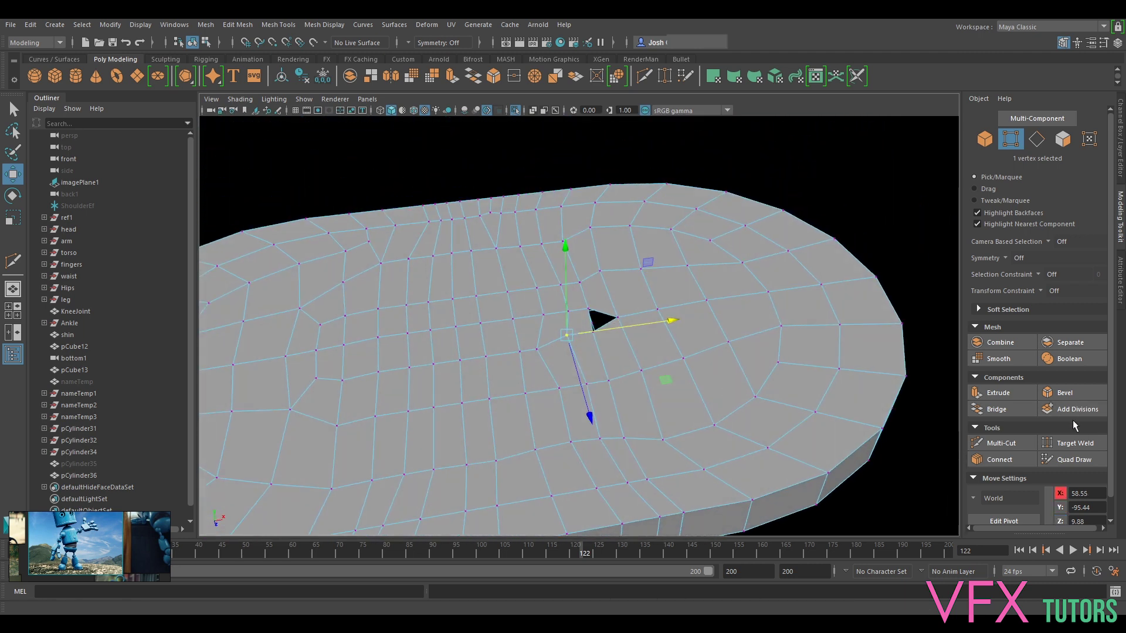
Insert an edge loop from the triangular hole's border lengthwise to the far end of the mesh, making the hole four-sided.
click(1001, 443)
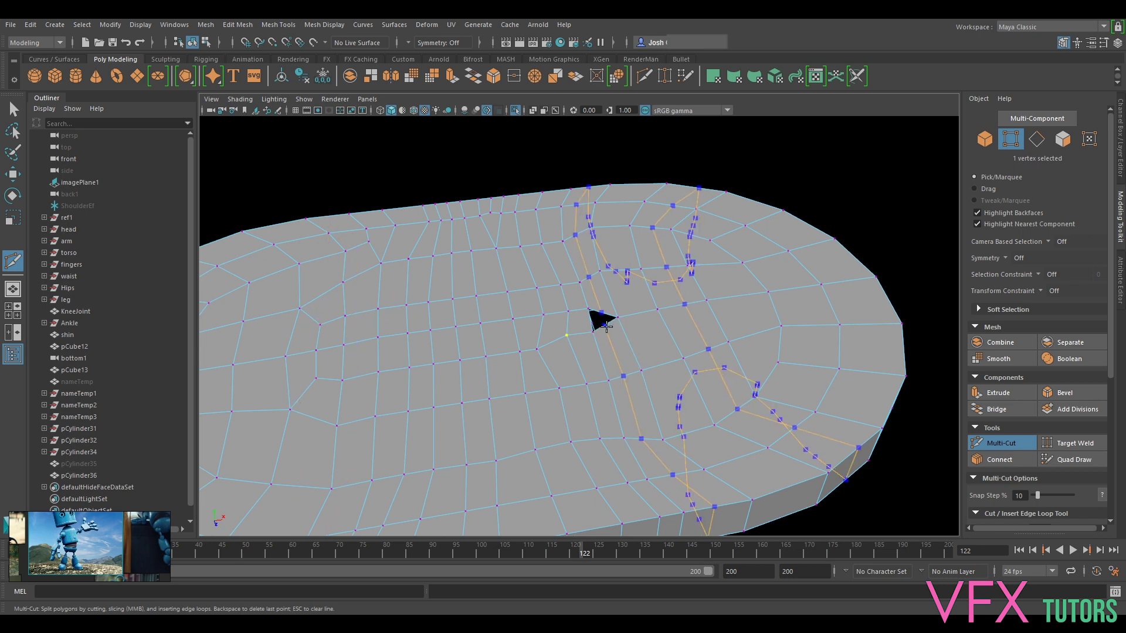
alt+drag(607, 326, 611, 299)
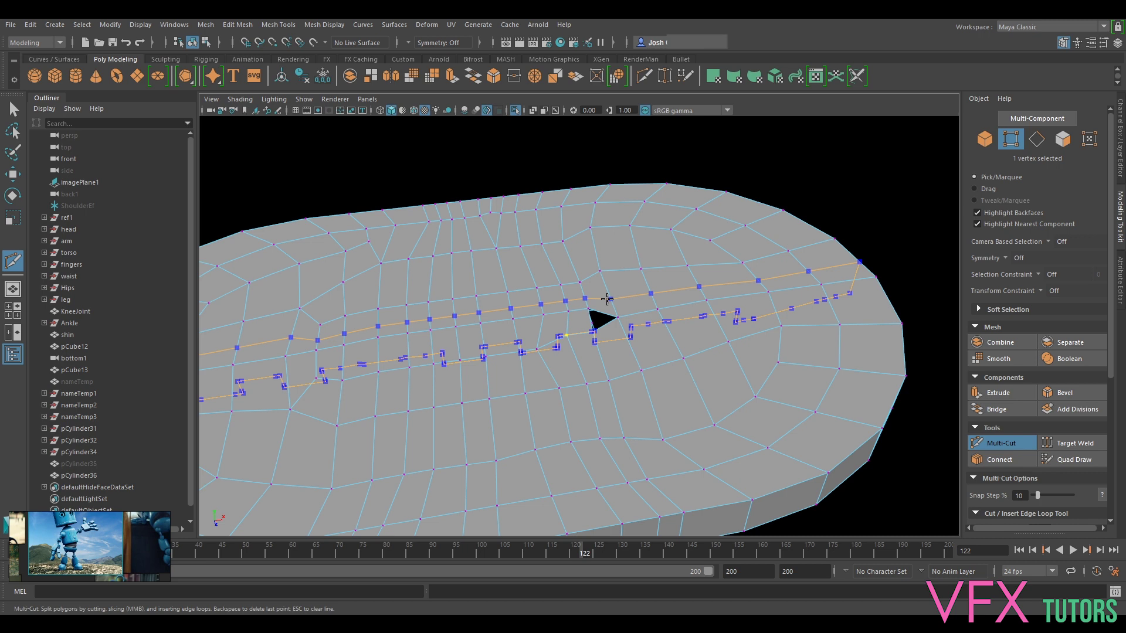
click(593, 332)
alt+drag(608, 348, 626, 314)
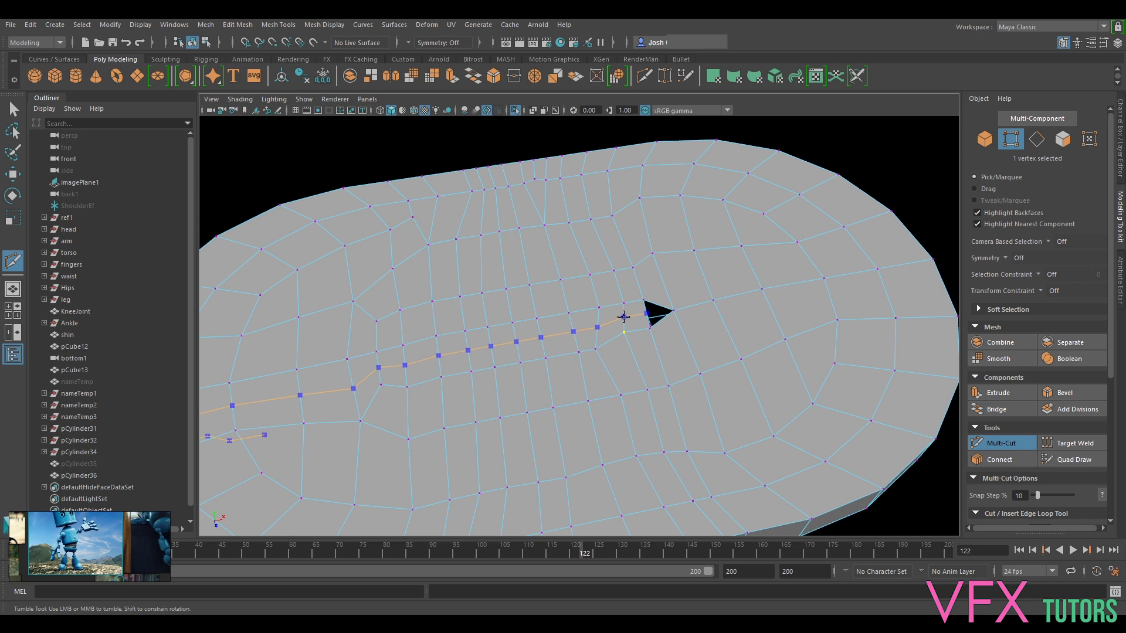
alt+middle_drag(593, 334, 775, 328)
alt+drag(776, 327, 636, 385)
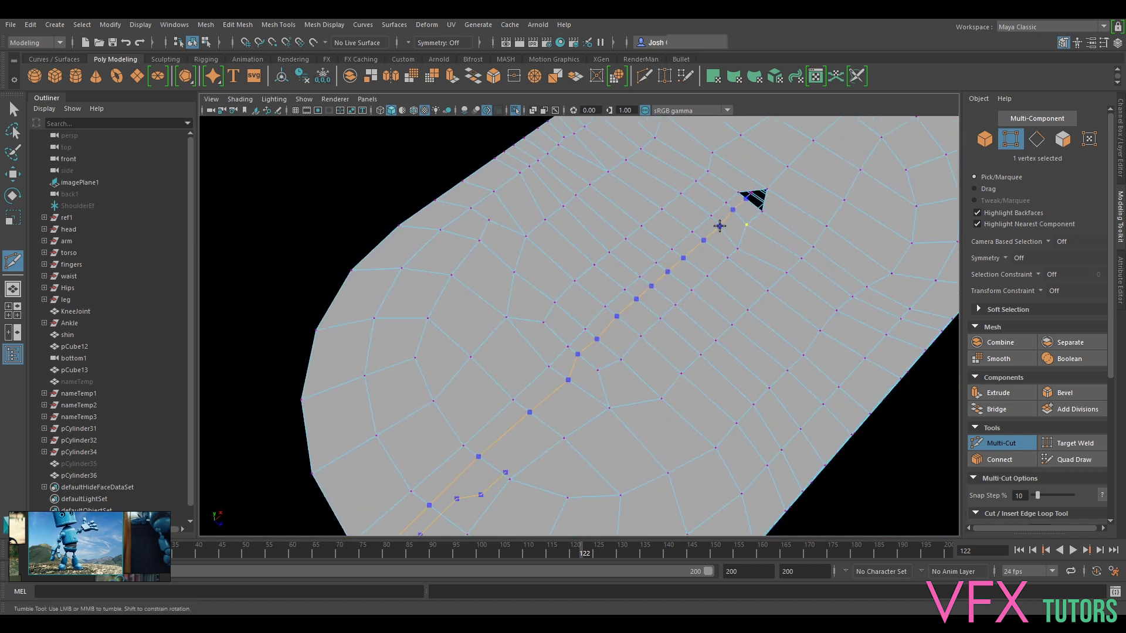
alt+drag(586, 471, 685, 352)
alt+middle_drag(685, 352, 706, 234)
alt+drag(621, 304, 649, 220)
alt+middle_drag(649, 220, 633, 497)
alt+right_drag(633, 497, 804, 394)
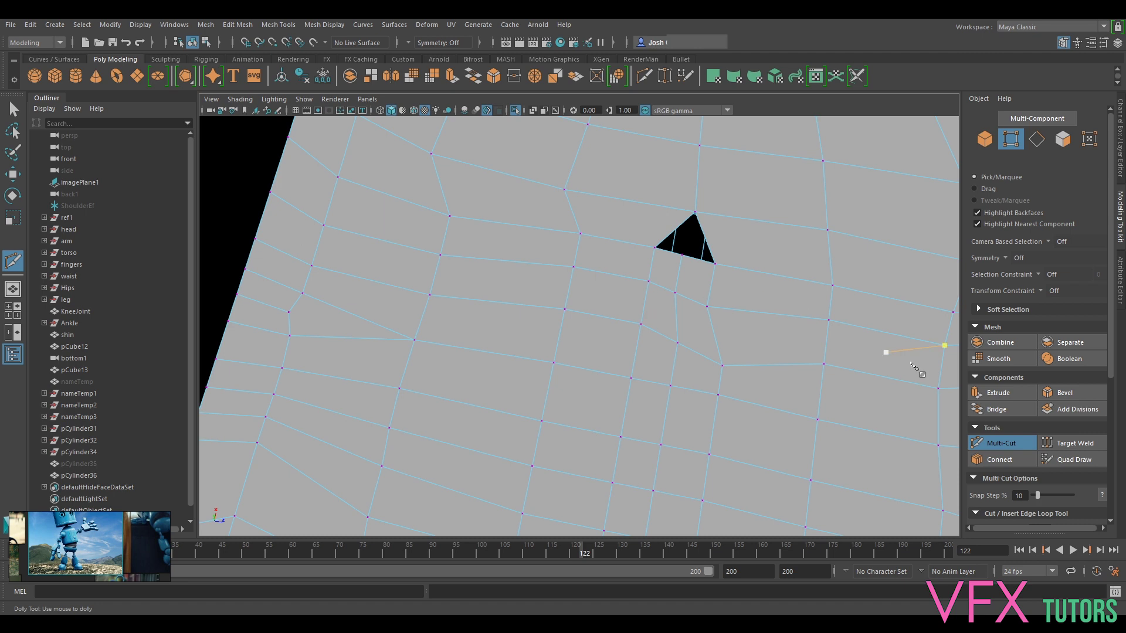
click(998, 442)
Select the border of the remaining hole, fill it with a face and return to object selection.
alt+middle_drag(689, 223, 650, 278)
right_drag(650, 279, 648, 258)
double_click(687, 309)
click(998, 443)
shift+right_drag(658, 299, 653, 430)
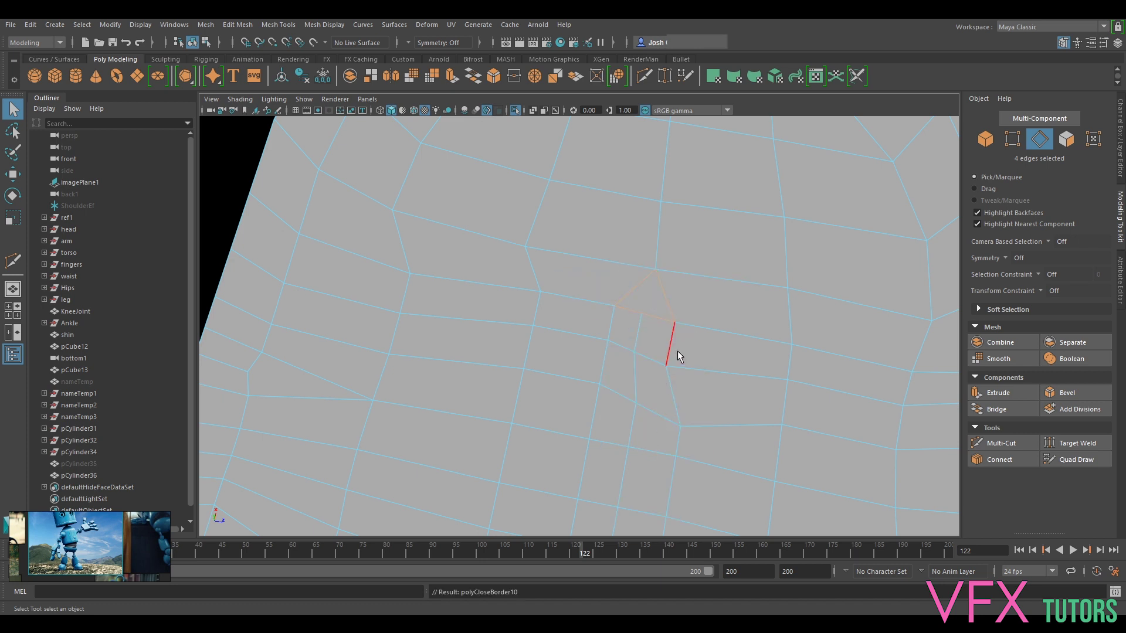
scroll(690, 338, down, 3)
right_drag(673, 289, 761, 272)
scroll(716, 355, down, 5)
Move the inserted loop's five rim vertices at the rounded end of the lettered side to follow the curve.
alt+drag(682, 346, 697, 250)
alt+middle_drag(696, 249, 667, 485)
alt+drag(666, 485, 663, 392)
alt+middle_drag(666, 269, 671, 407)
scroll(671, 407, up, 4)
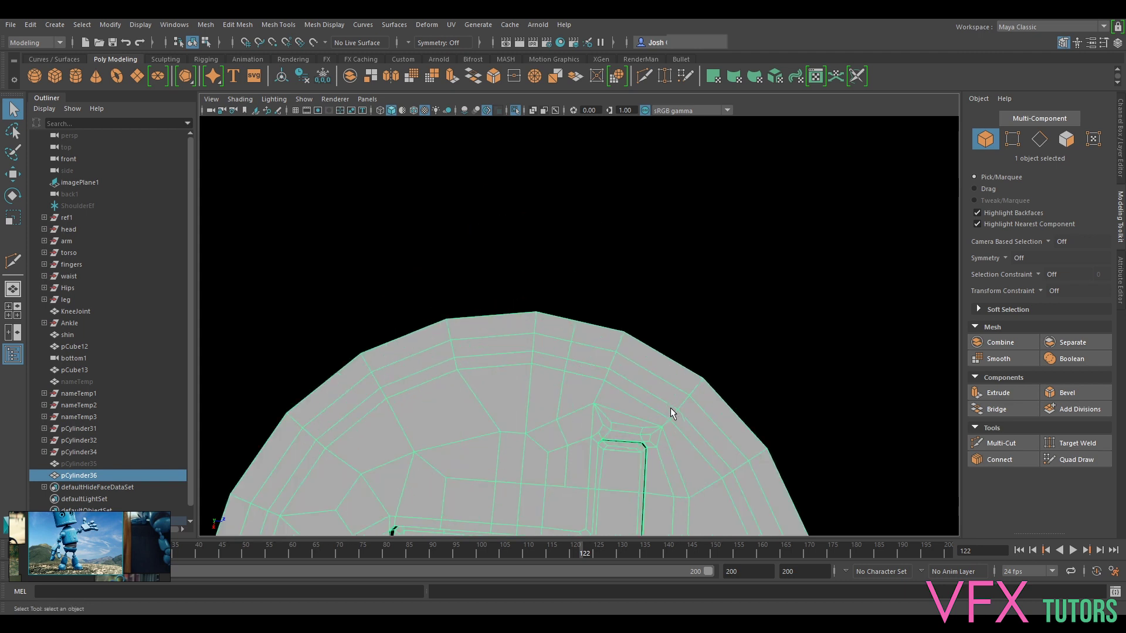
right_drag(567, 352, 561, 296)
drag(570, 354, 567, 382)
key(w)
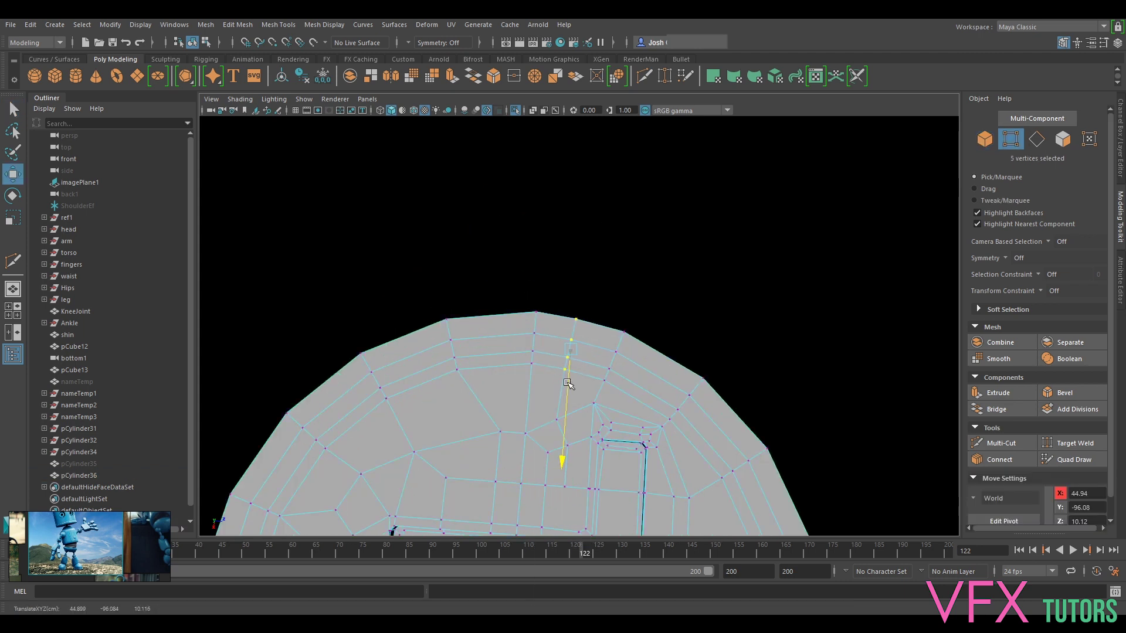
Check the rounded end in smooth preview, then return to the unsmoothed mesh and inspect the underside.
key(3)
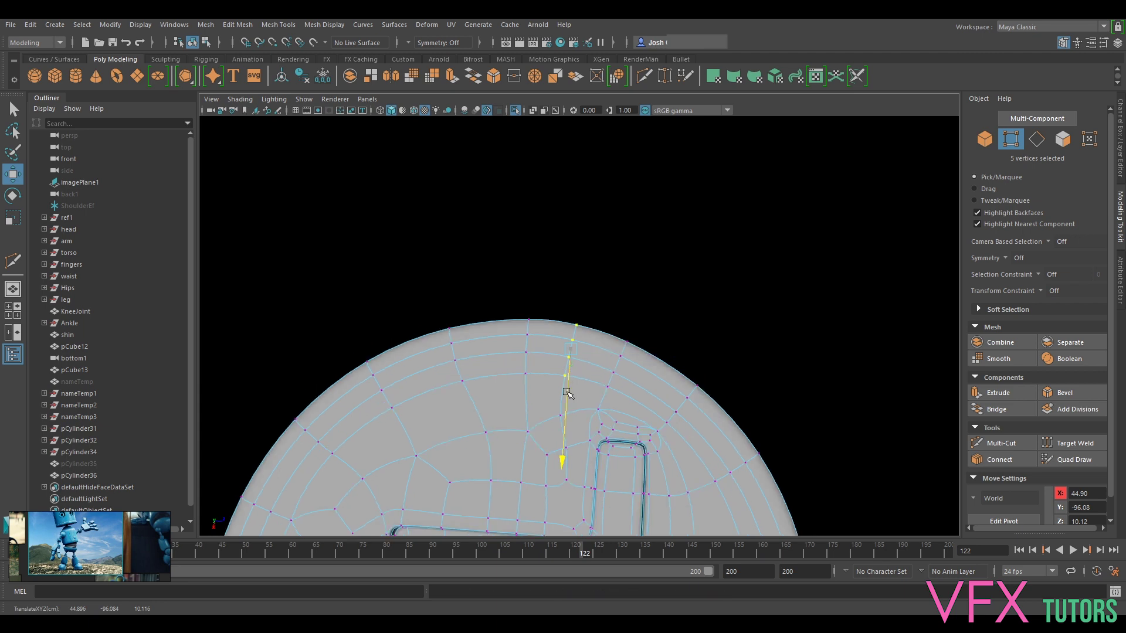
scroll(649, 324, down, 7)
alt+drag(649, 324, 646, 501)
key(1)
scroll(610, 288, up, 5)
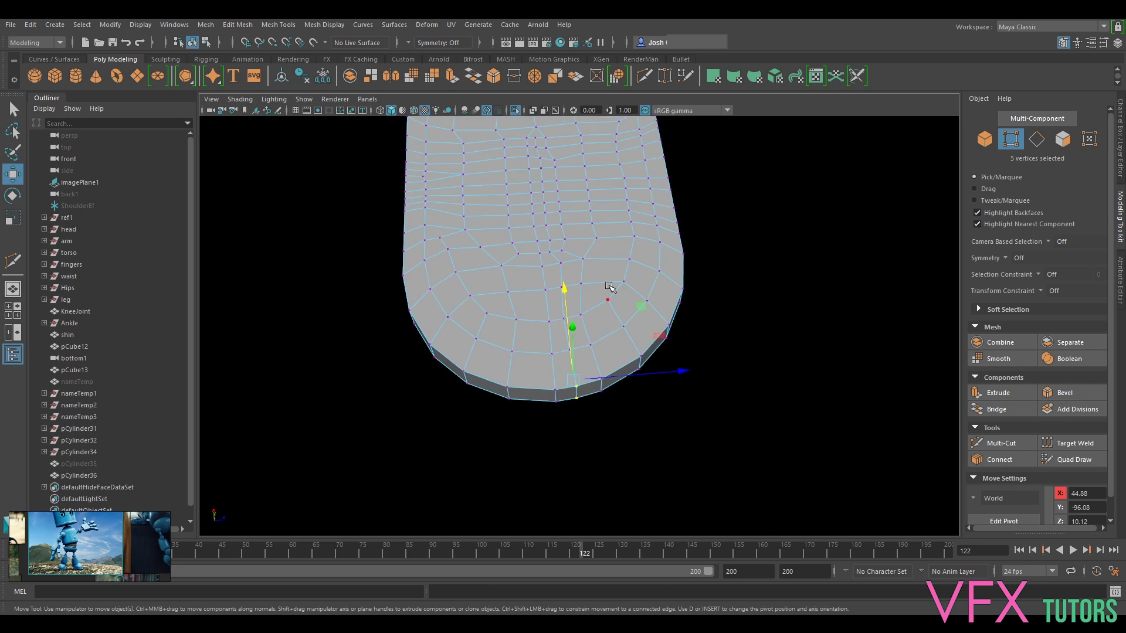
alt+middle_drag(608, 286, 626, 352)
right_drag(621, 289, 672, 273)
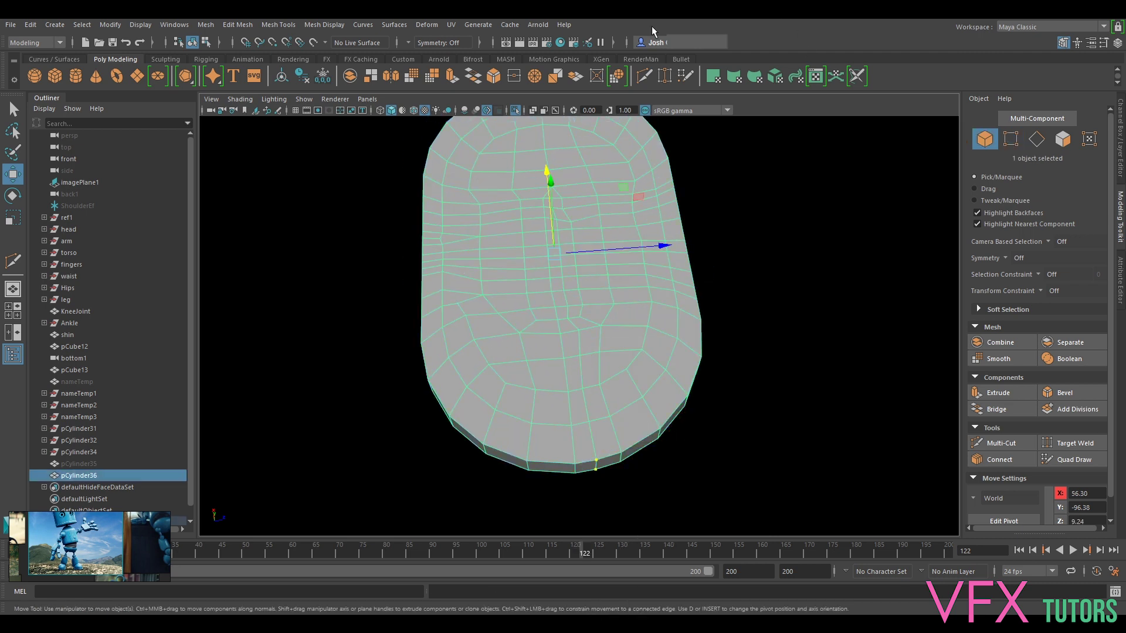
Save the scene as a new version named BublPart_v032.
click(10, 26)
click(77, 91)
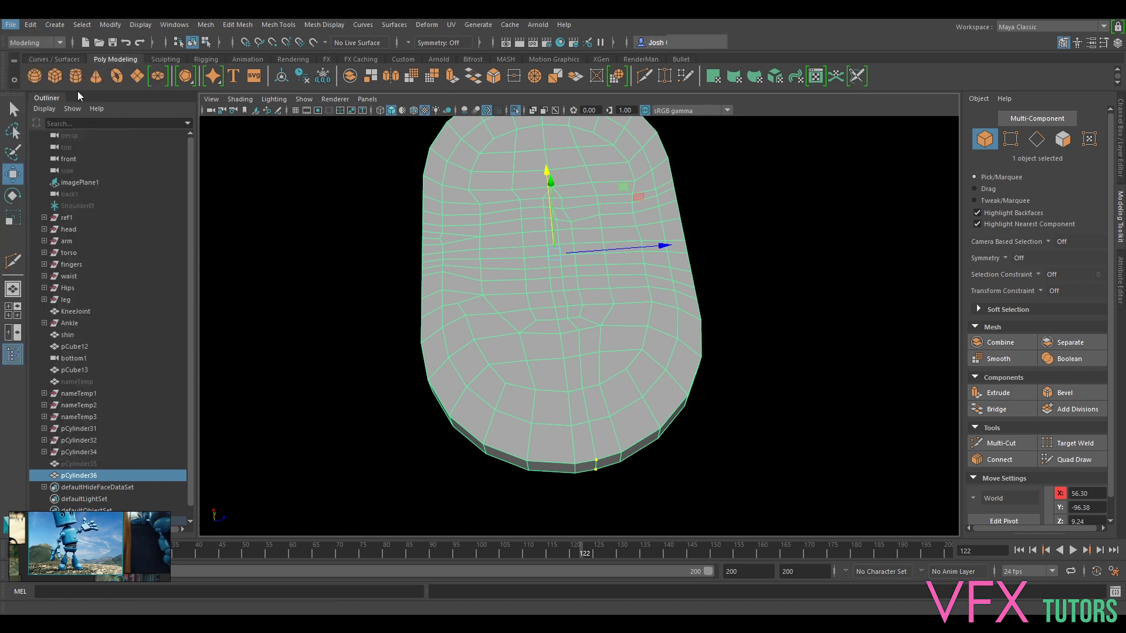
drag(249, 417, 235, 417)
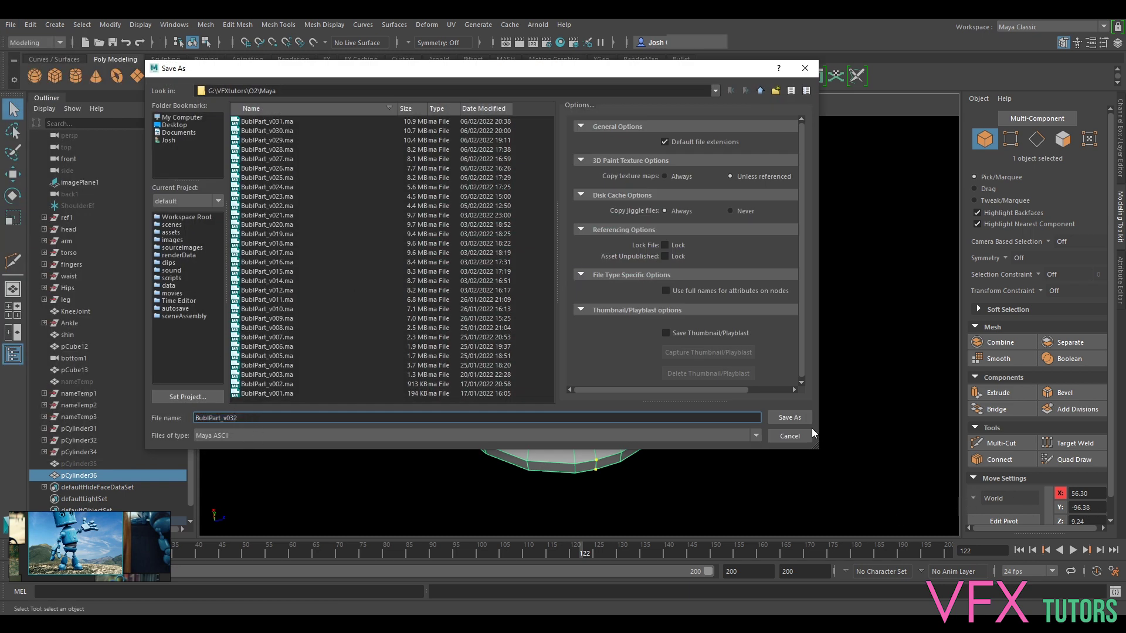
click(794, 419)
Even out the crowded edges in the middle of the underside with the Relax sculpting tool.
alt+drag(661, 181, 709, 341)
right_drag(774, 296, 836, 281)
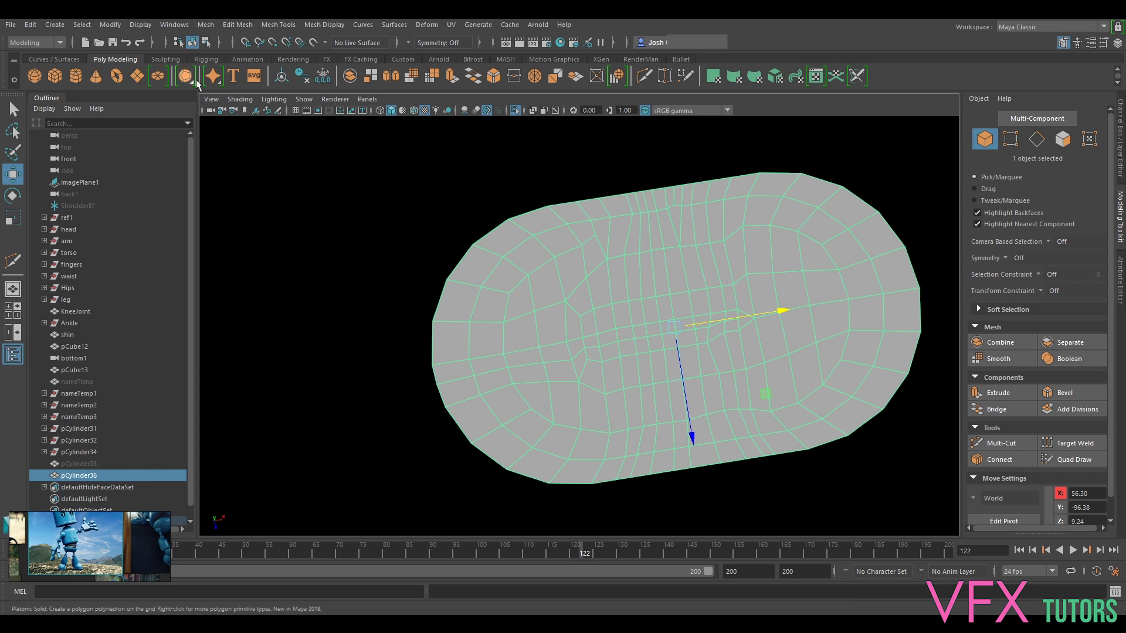
click(174, 61)
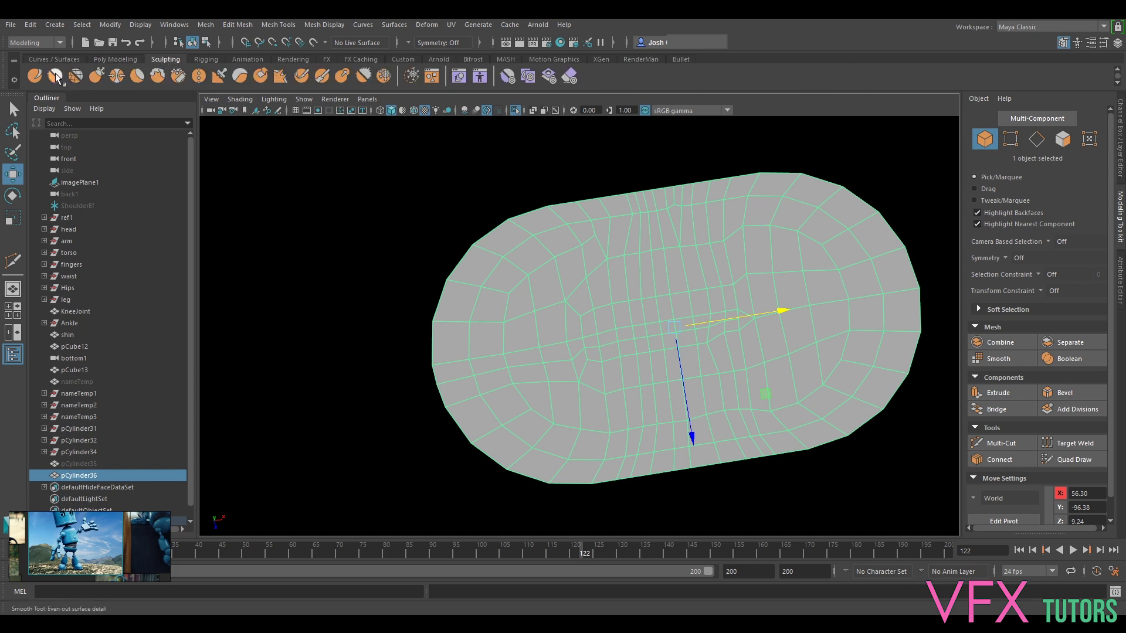
click(75, 76)
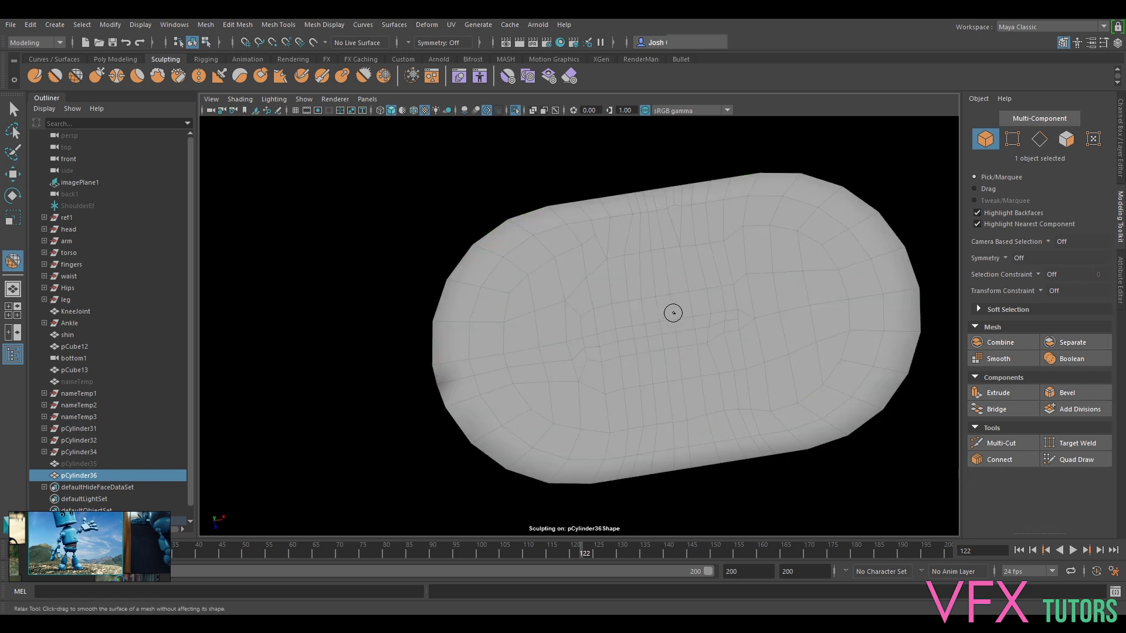
drag(686, 334, 727, 318)
alt+drag(667, 282, 508, 181)
click(13, 109)
Insert supporting edge loops around the outer rim with the Multi-Cut tool.
mouse_move(499, 316)
alt+mouse_down()
mouse_move(562, 430)
mouse_move(558, 287)
mouse_move(509, 409)
mouse_move(387, 251)
mouse_move(608, 359)
mouse_move(616, 397)
mouse_move(722, 89)
alt+mouse_up()
right_drag(639, 412, 695, 272)
click(991, 444)
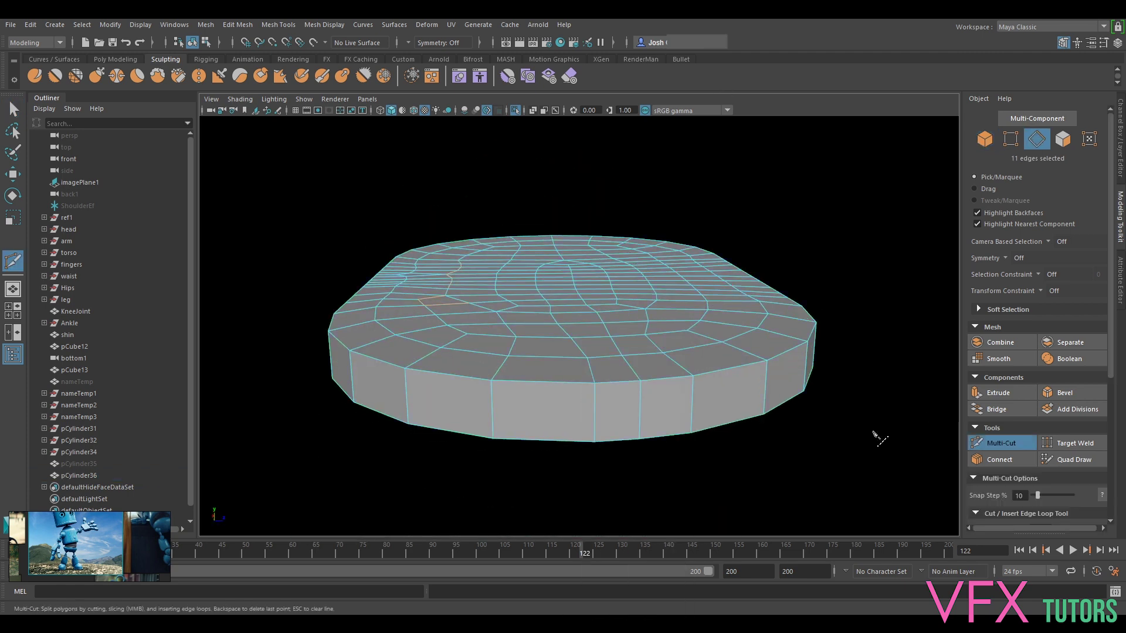
mouse_move(712, 402)
alt+mouse_down()
mouse_move(787, 427)
mouse_move(734, 397)
mouse_move(737, 459)
mouse_move(730, 404)
alt+mouse_up()
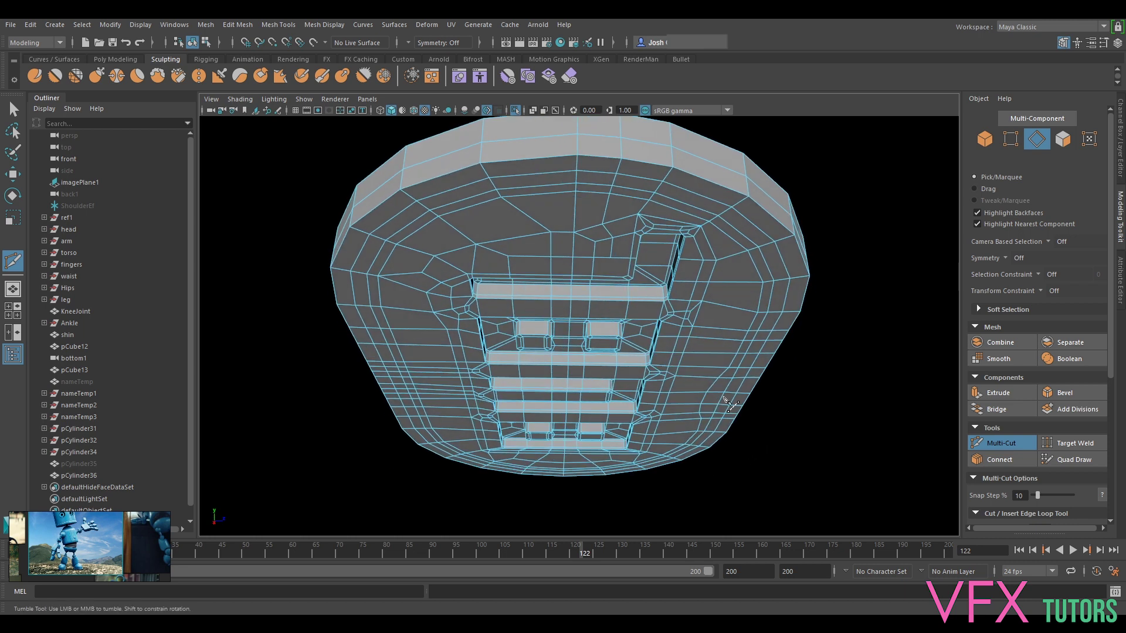
alt+drag(734, 210, 733, 241)
click(996, 443)
Select the edge loop running around the rim's side wall and scale it slightly.
alt+drag(782, 283, 685, 359)
double_click(725, 370)
shift+double_click(685, 359)
alt+drag(794, 424, 672, 391)
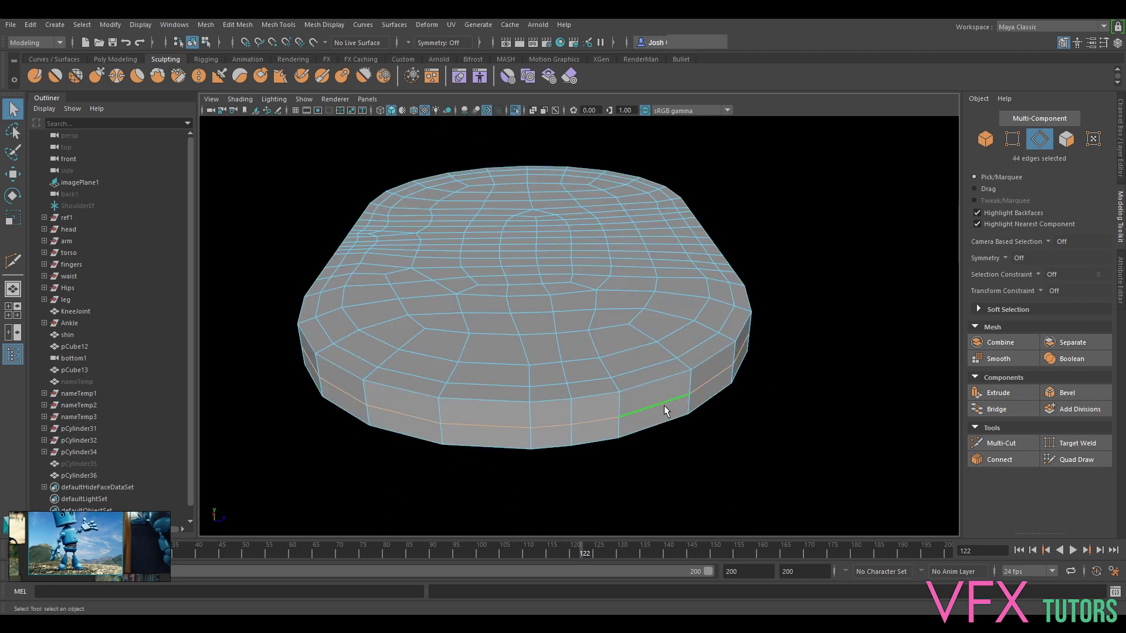
key(r)
drag(529, 256, 532, 257)
alt+drag(595, 397, 601, 335)
alt+drag(693, 270, 678, 377)
drag(538, 230, 673, 315)
Turn on smooth preview for the whole object and examine its lettering, side wall and underside.
right_drag(672, 288, 720, 275)
click(653, 410)
key(3)
alt+drag(654, 410, 607, 362)
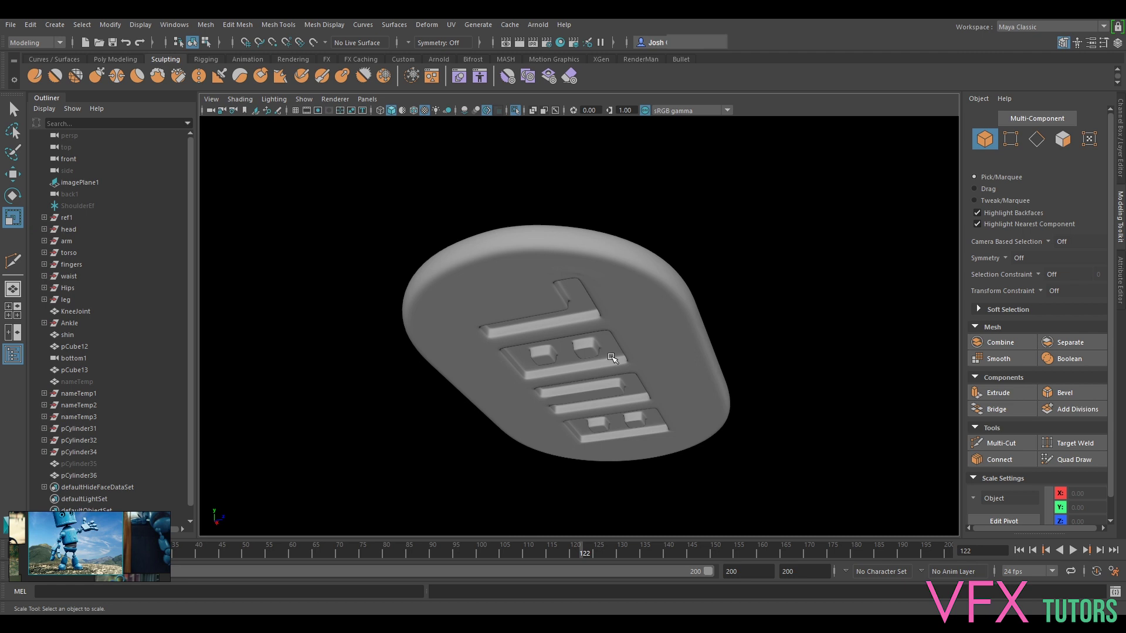
alt+drag(810, 301, 694, 327)
click(693, 329)
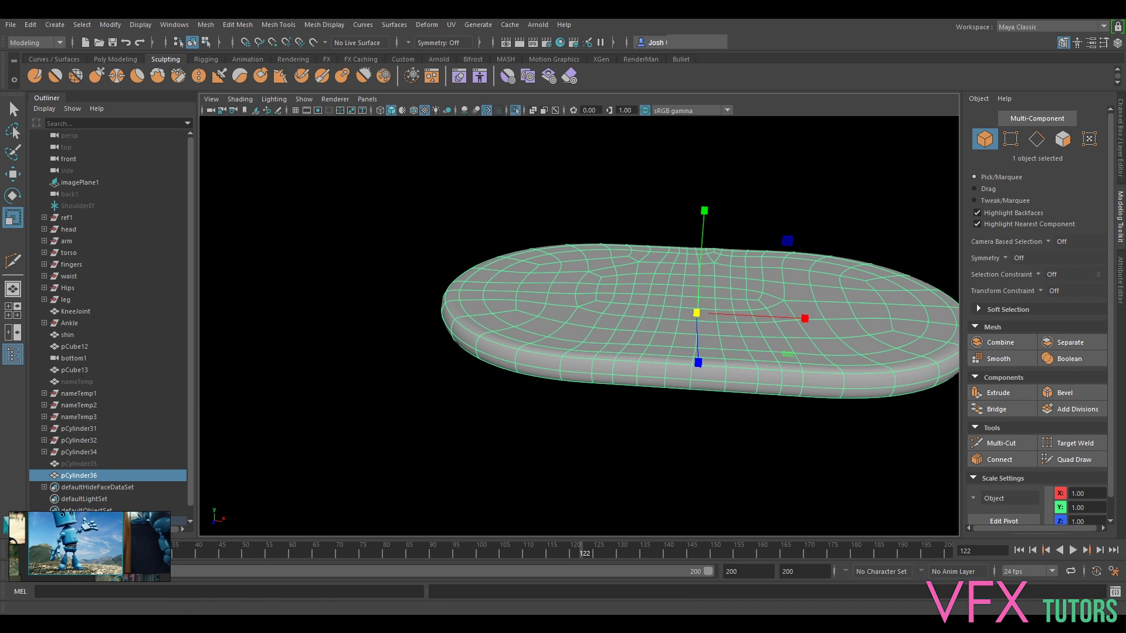
alt+drag(625, 258, 717, 215)
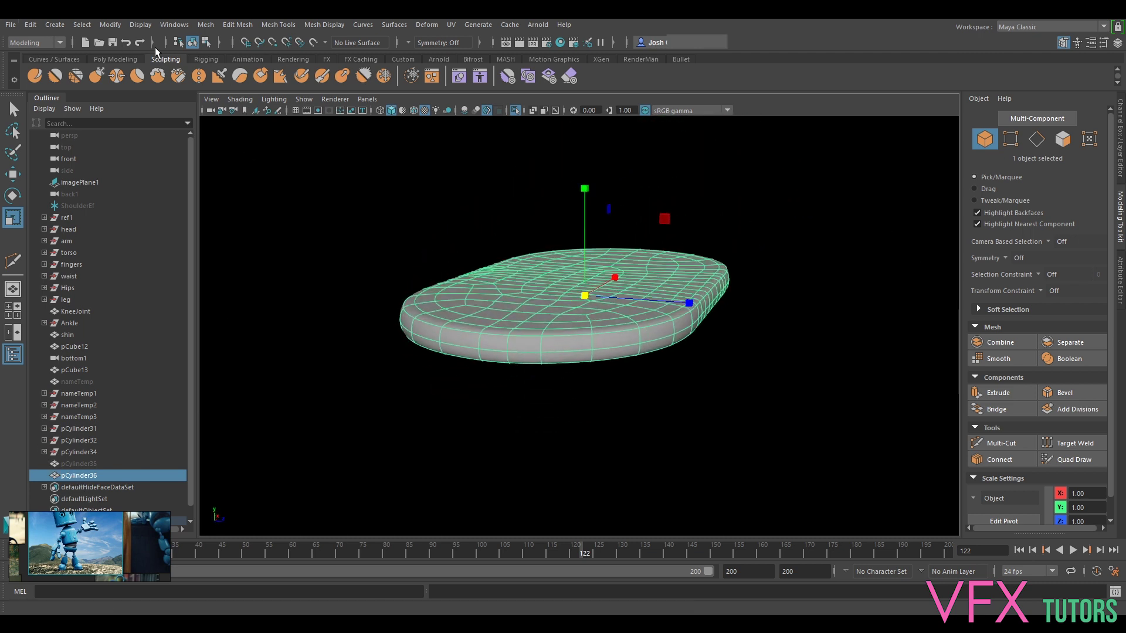
Save the scene as a new version named BublPart_v033.ma.
click(13, 24)
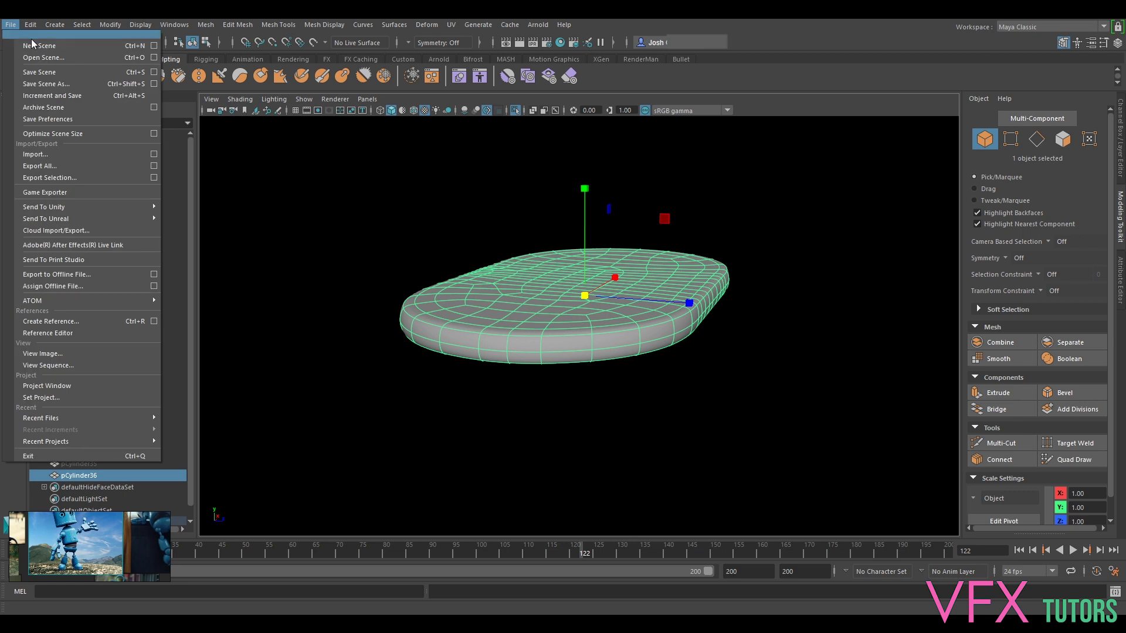
click(59, 84)
click(246, 418)
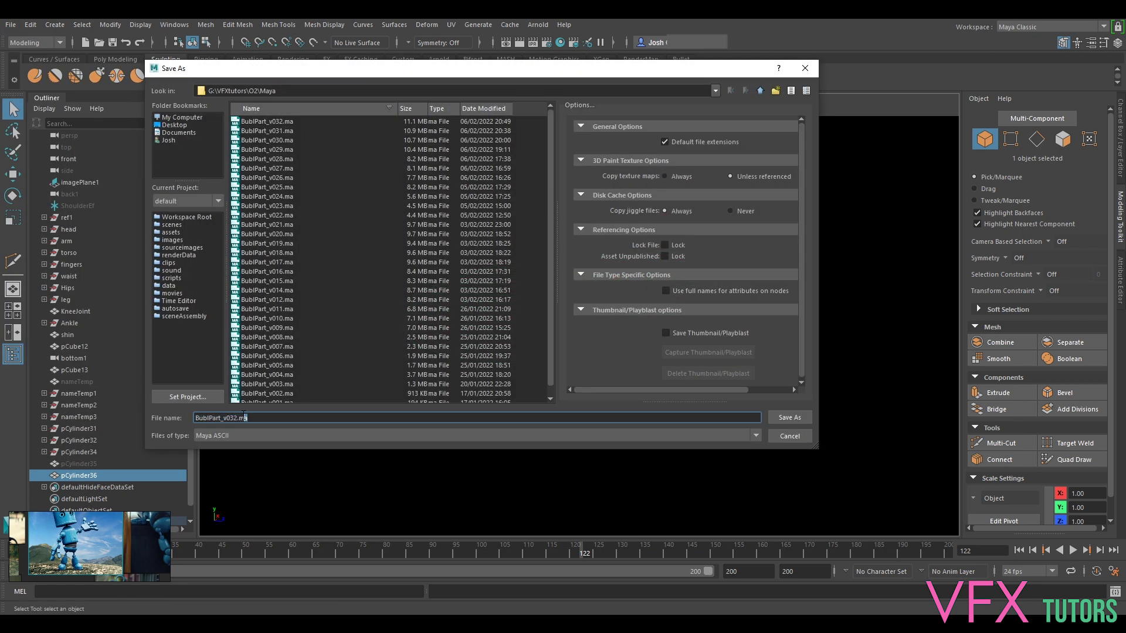
click(789, 418)
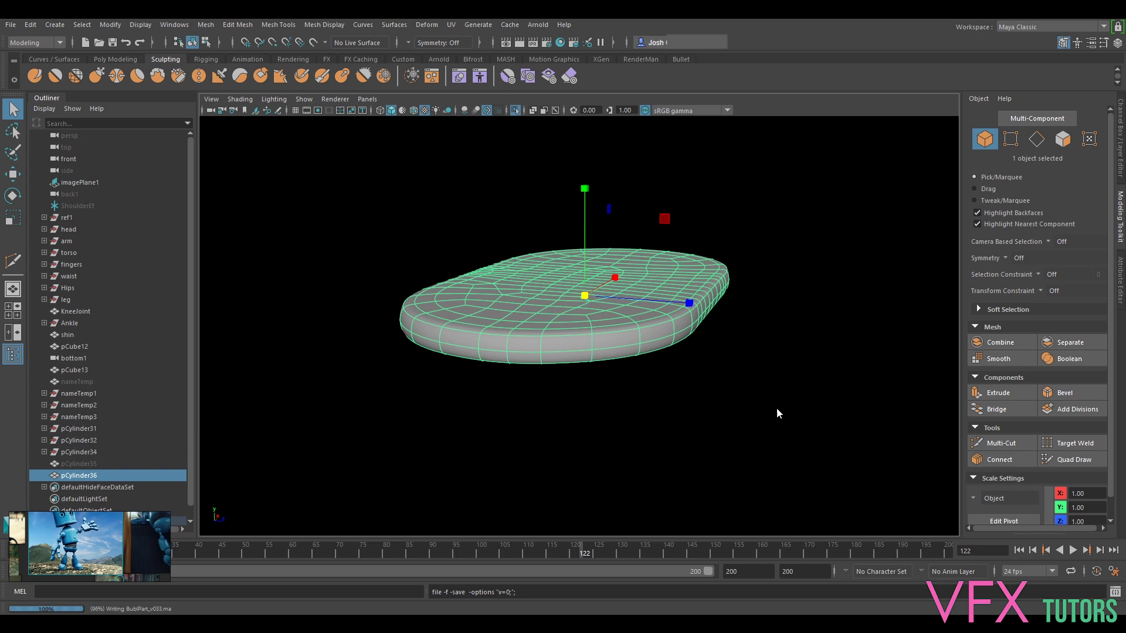
Unhide pCylinder35 and bring the foot block and the rest of the robot back into the view.
click(135, 59)
alt+drag(728, 334, 638, 274)
click(751, 172)
alt+drag(780, 294, 517, 346)
scroll(352, 379, down, 4)
click(77, 463)
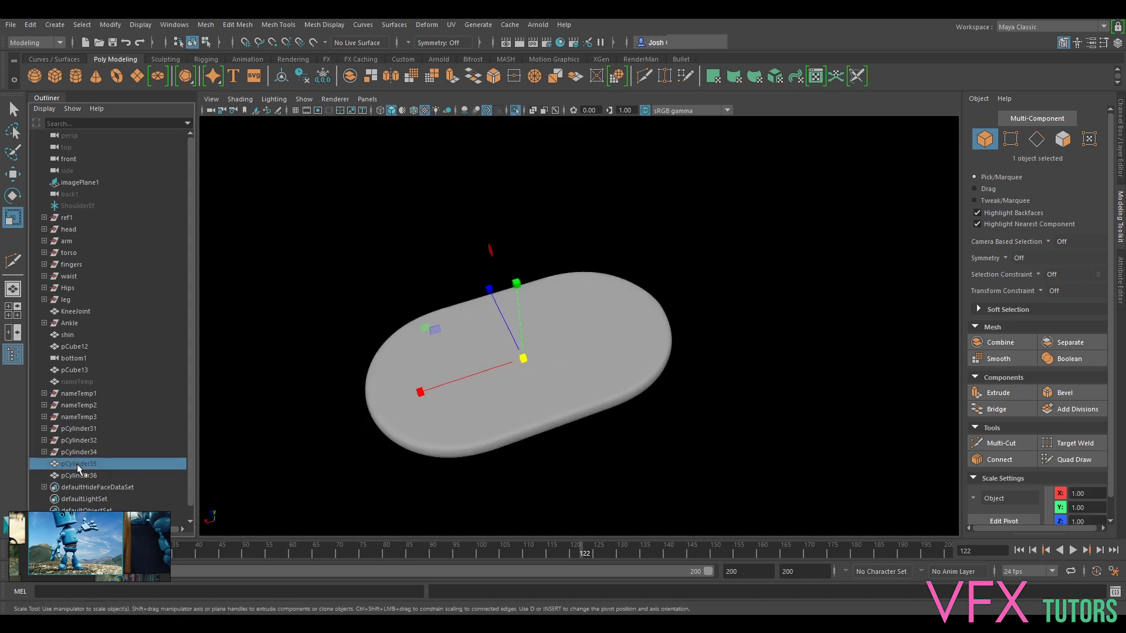
scroll(485, 378, down, 2)
alt+drag(539, 387, 389, 415)
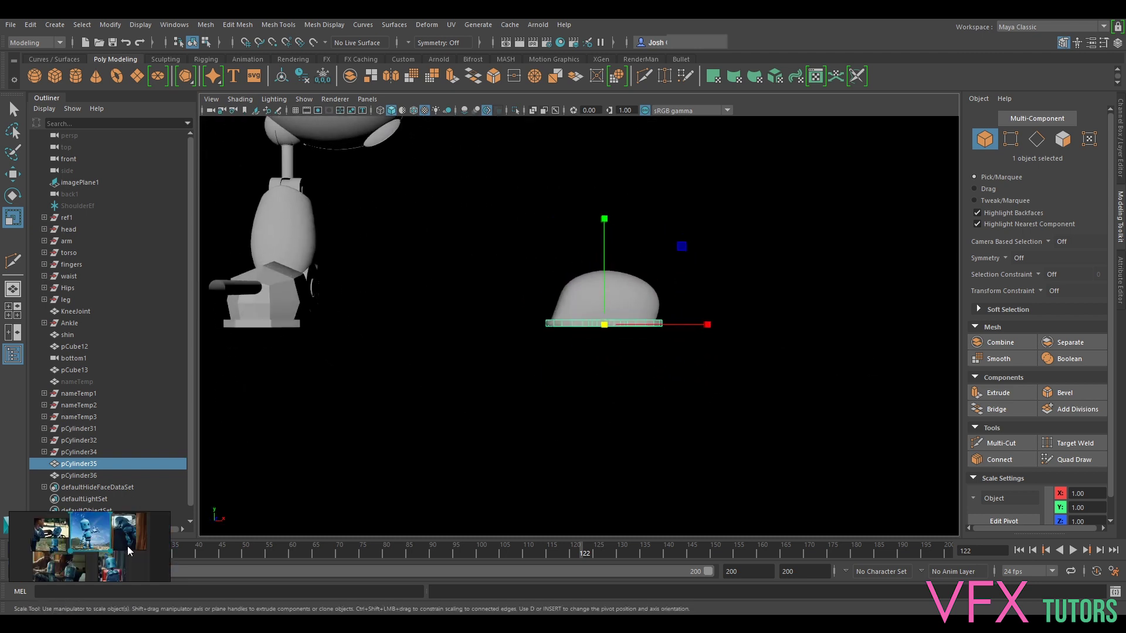
alt+drag(424, 416, 532, 447)
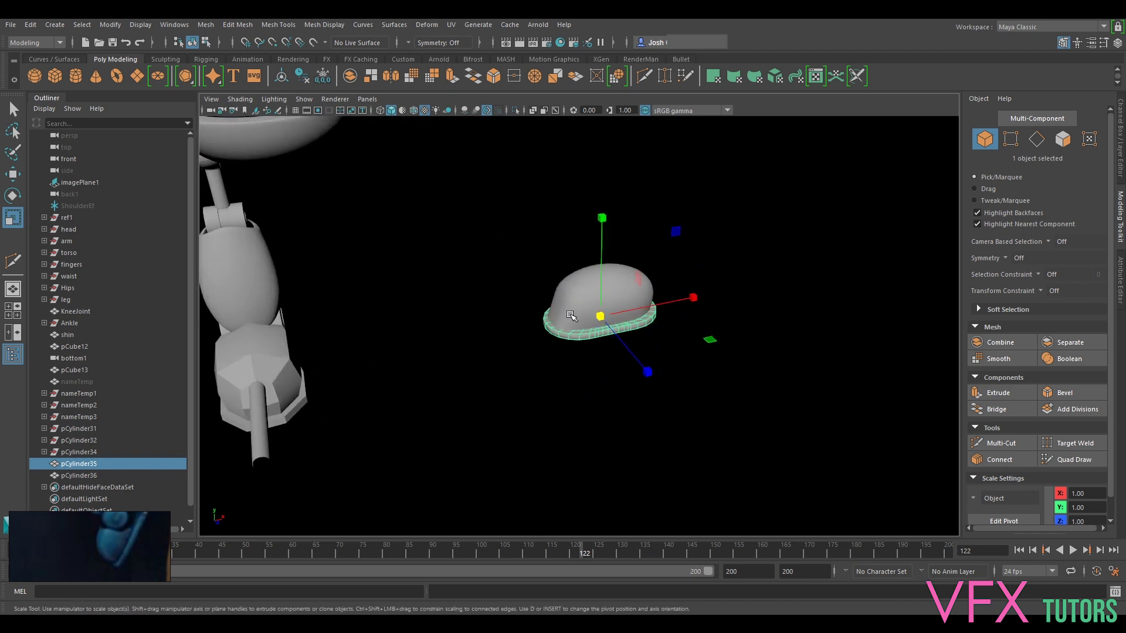
alt+drag(577, 351, 586, 387)
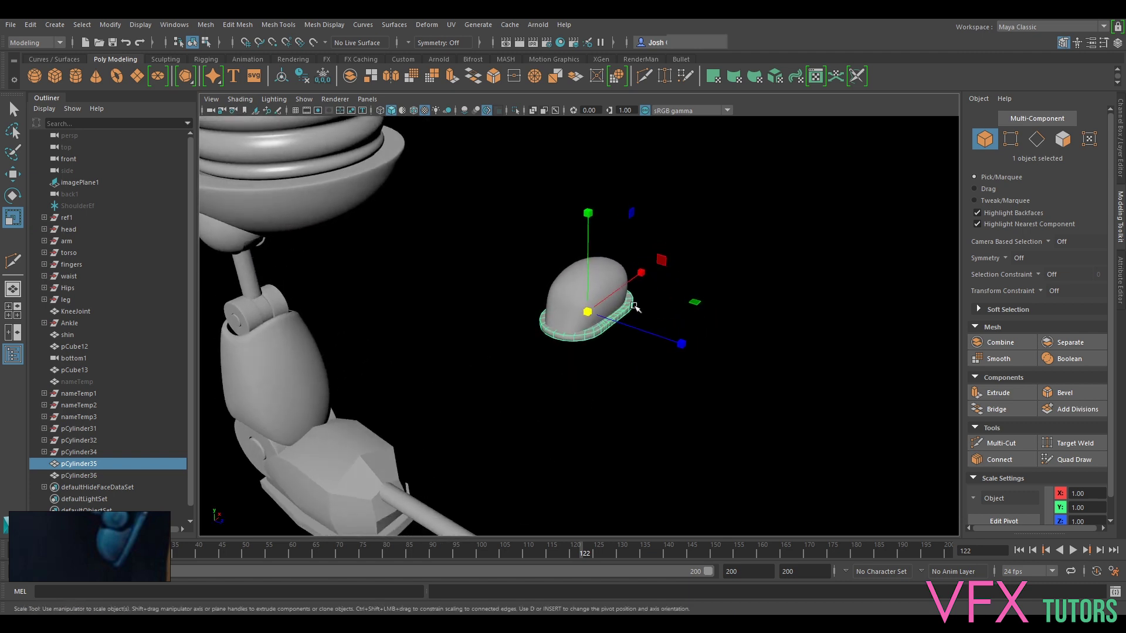
Select the foot block and both oval sole meshes (pCube13, pCylinder35 and pCylinder36) and group them.
click(570, 321)
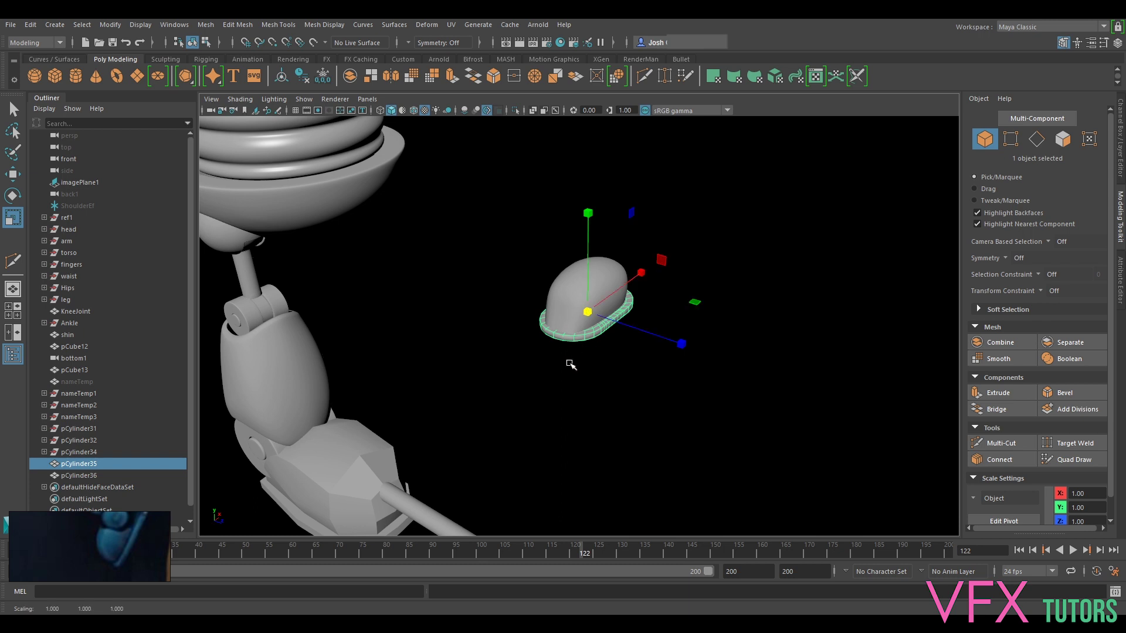
drag(552, 391, 578, 346)
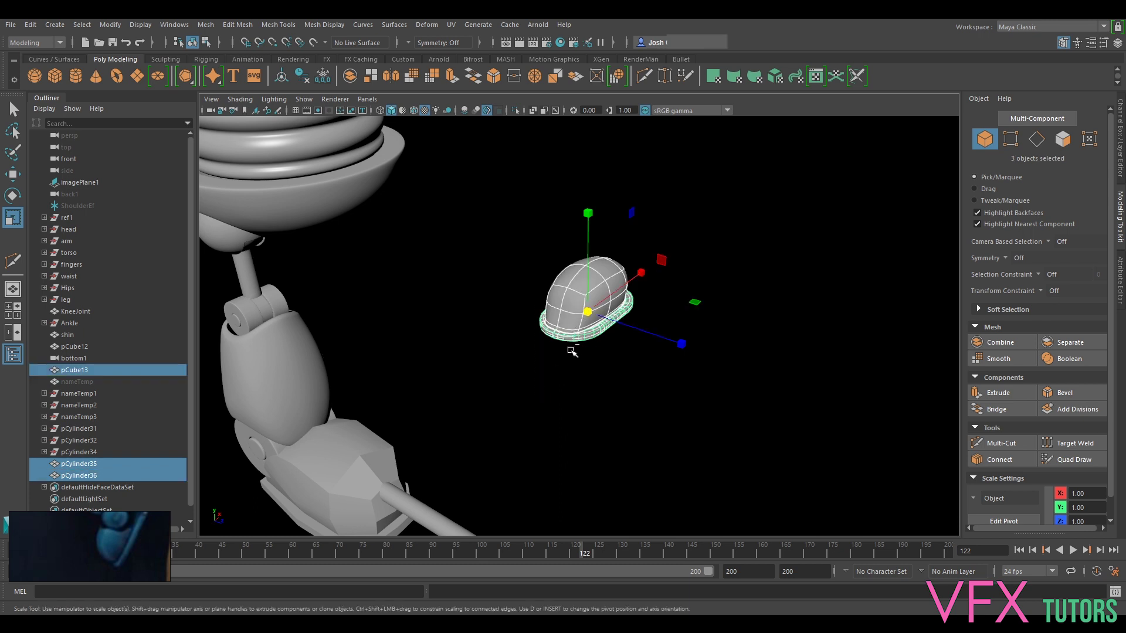
key(ctrl+g)
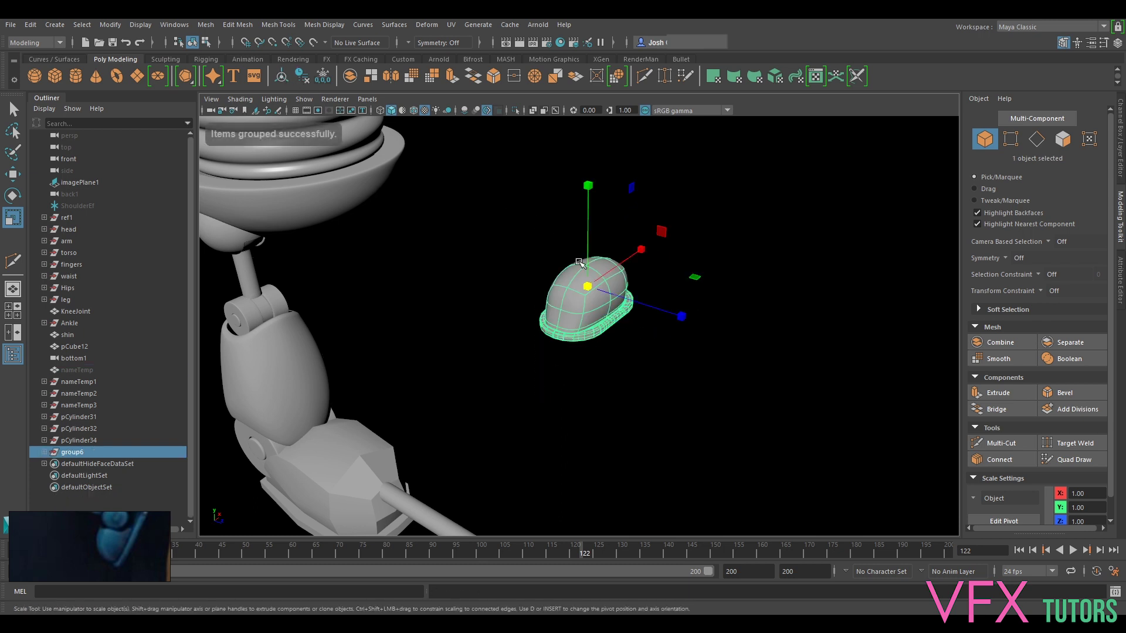
Turn off the group's smooth preview and set its Y rotation to -90.
key(w)
alt+drag(579, 262, 493, 365)
alt+drag(451, 262, 508, 332)
key(e)
key(1)
alt+drag(614, 410, 623, 366)
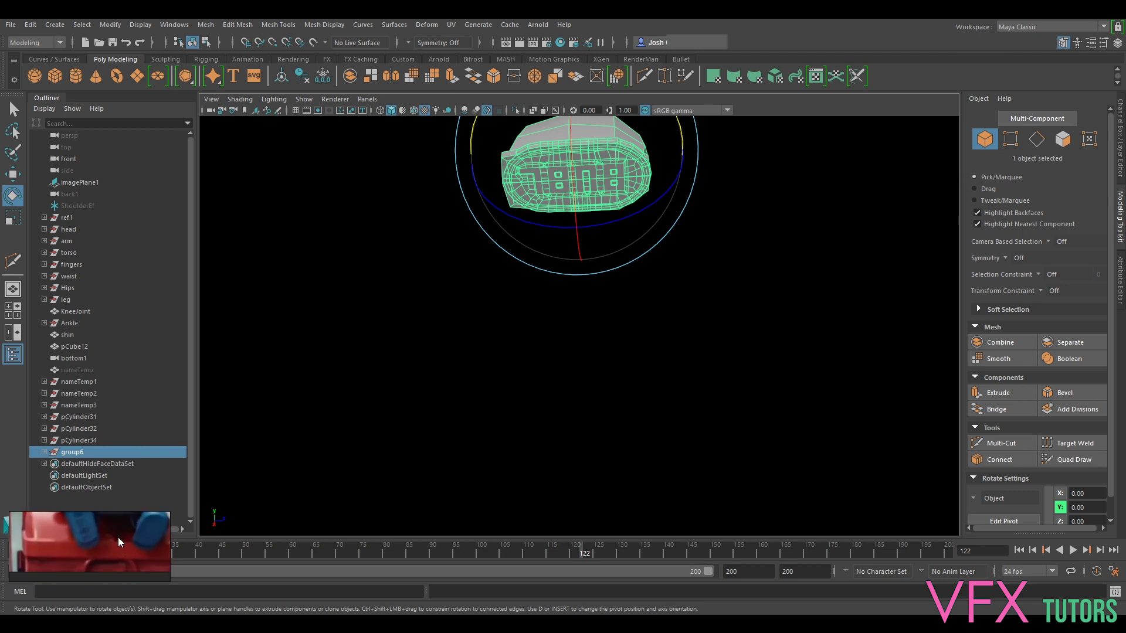
alt+middle_drag(706, 187, 688, 229)
alt+drag(689, 229, 736, 337)
click(1120, 167)
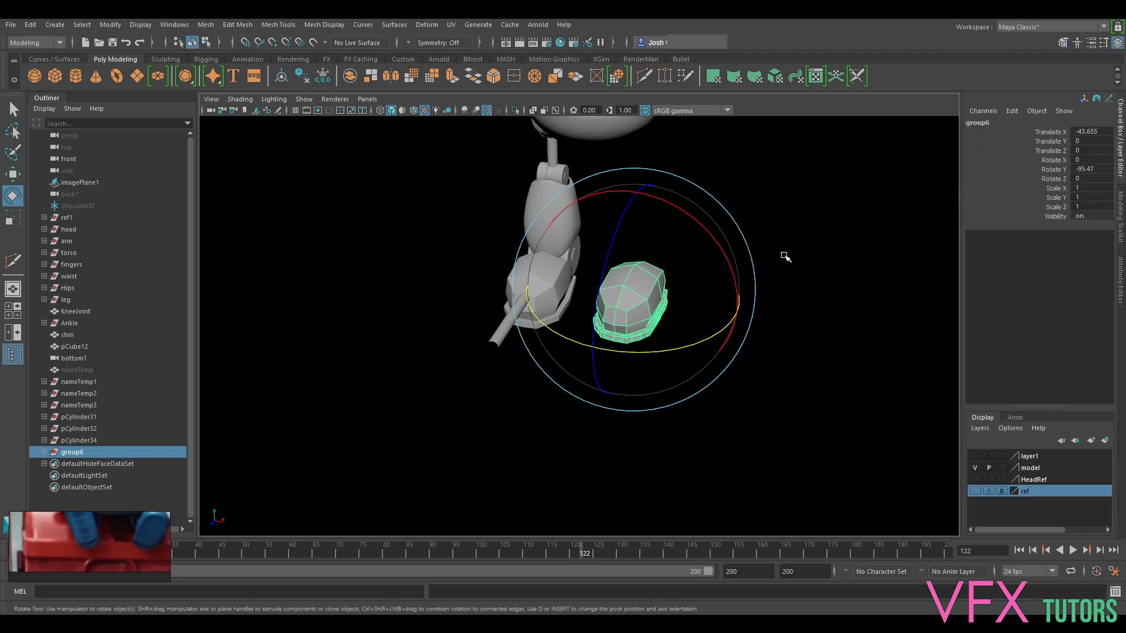
click(1091, 169)
key(Return)
Move the group onto the robot's existing foot, at about -66.04 in Translate X and 0.76 in Translate Z.
key(w)
drag(692, 307, 715, 332)
alt+middle_drag(479, 359, 561, 348)
scroll(561, 347, up, 6)
drag(586, 327, 596, 332)
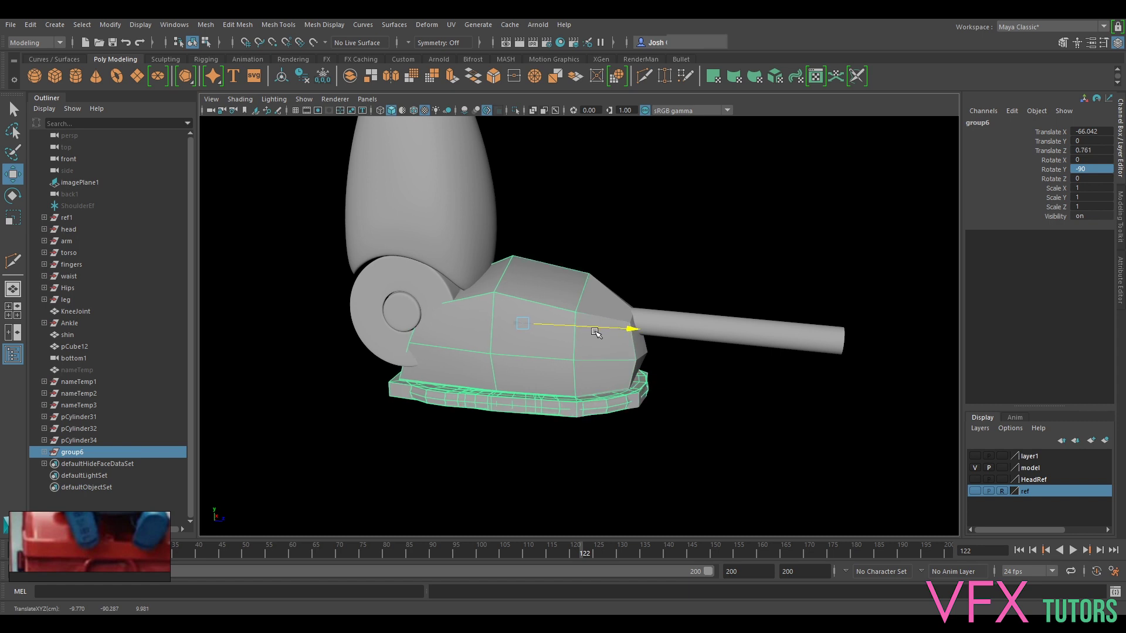
Hide both overlapping foot blocks, pCube12 and pCube13, to expose the lettered sole.
alt+drag(565, 393, 526, 325)
click(427, 320)
key(ctrl+h)
click(625, 346)
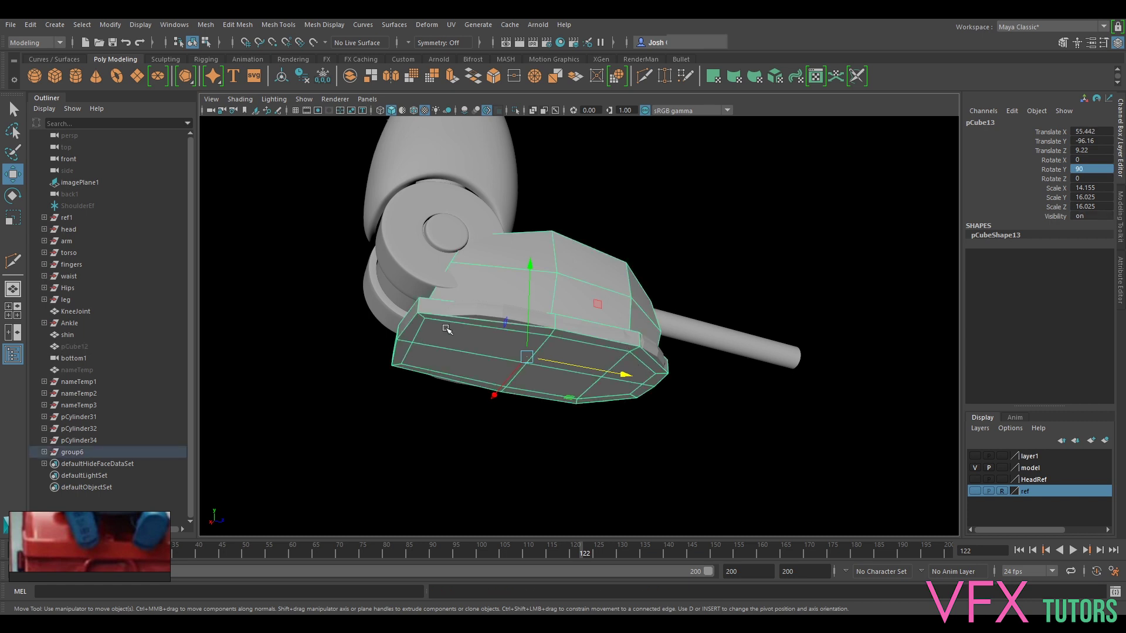
key(ctrl+h)
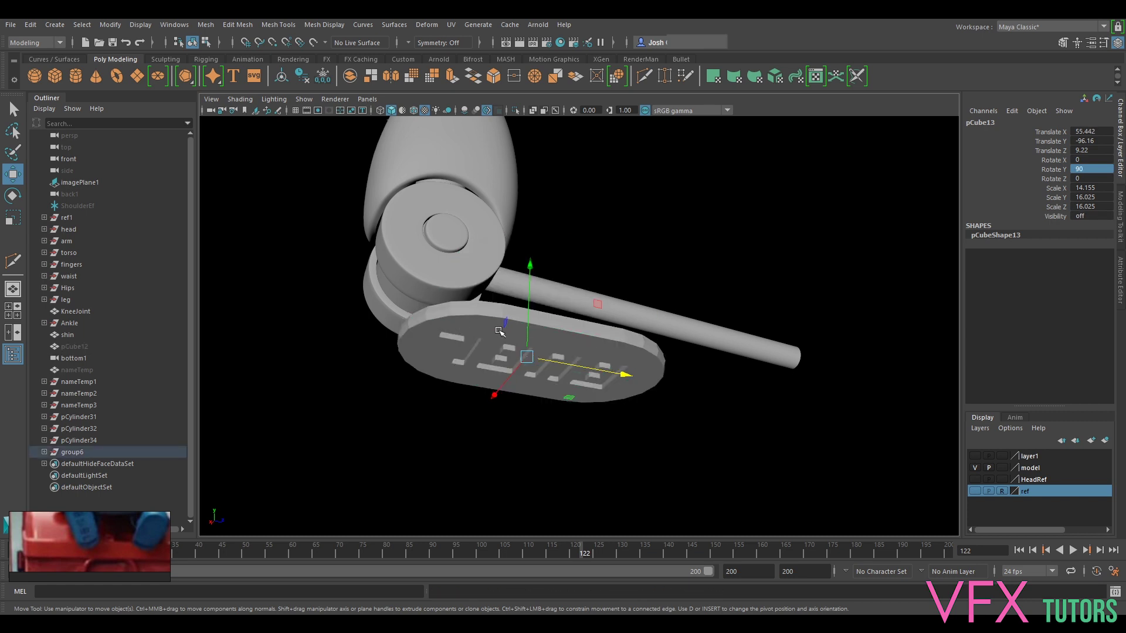
Turn on smooth preview for the lettered sole pCylinder36 and hide its overlapping duplicate pCylinder35.
click(499, 332)
key(3)
click(645, 257)
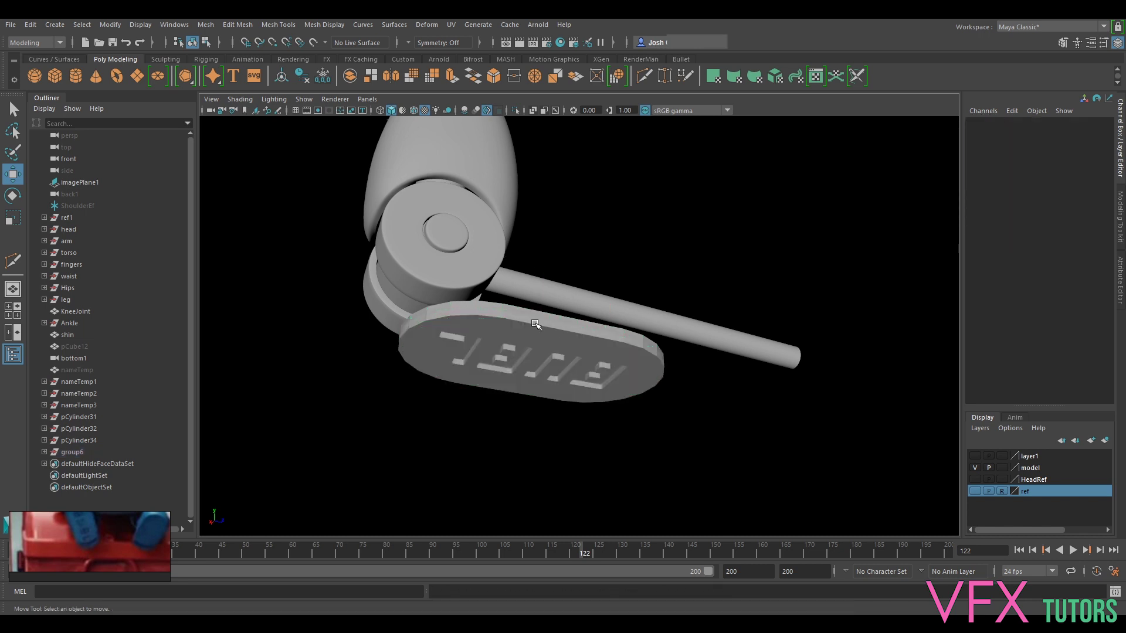
click(509, 315)
key(ctrl+h)
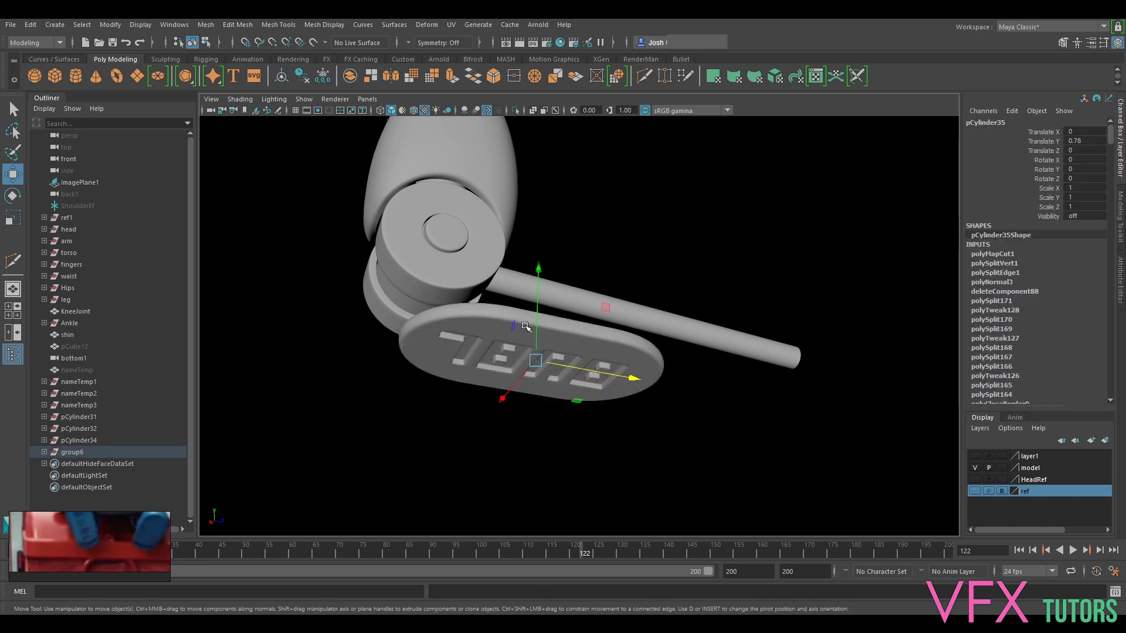
click(525, 323)
Undo the hiding of the duplicate sole pCylinder35 and the grouped foot block pCube13.
alt+drag(668, 259, 662, 269)
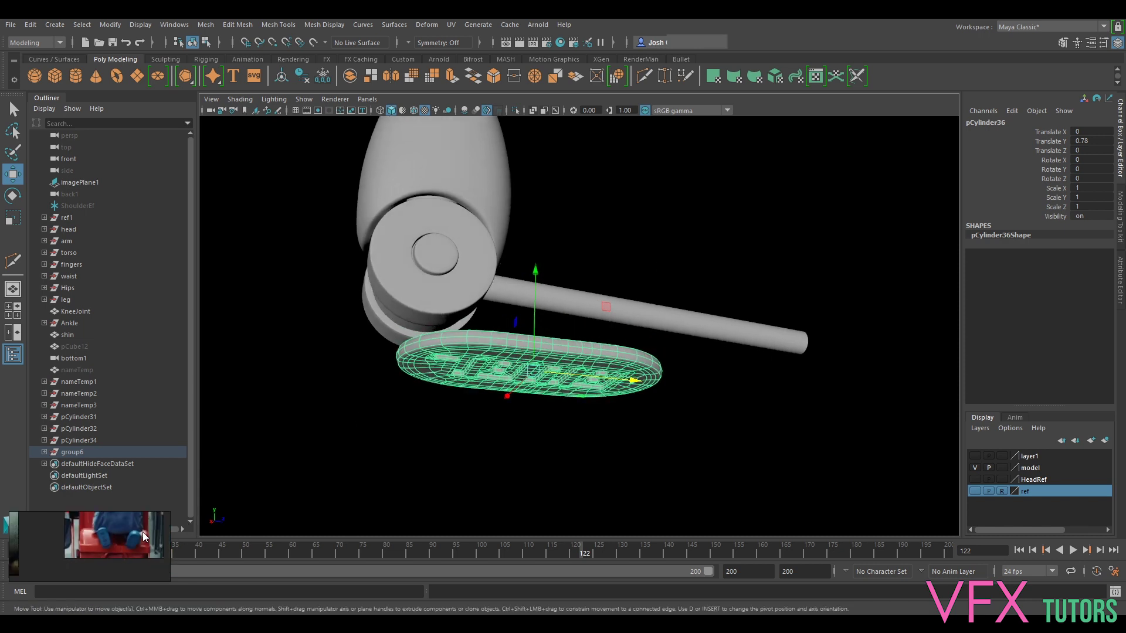
alt+drag(582, 367, 572, 389)
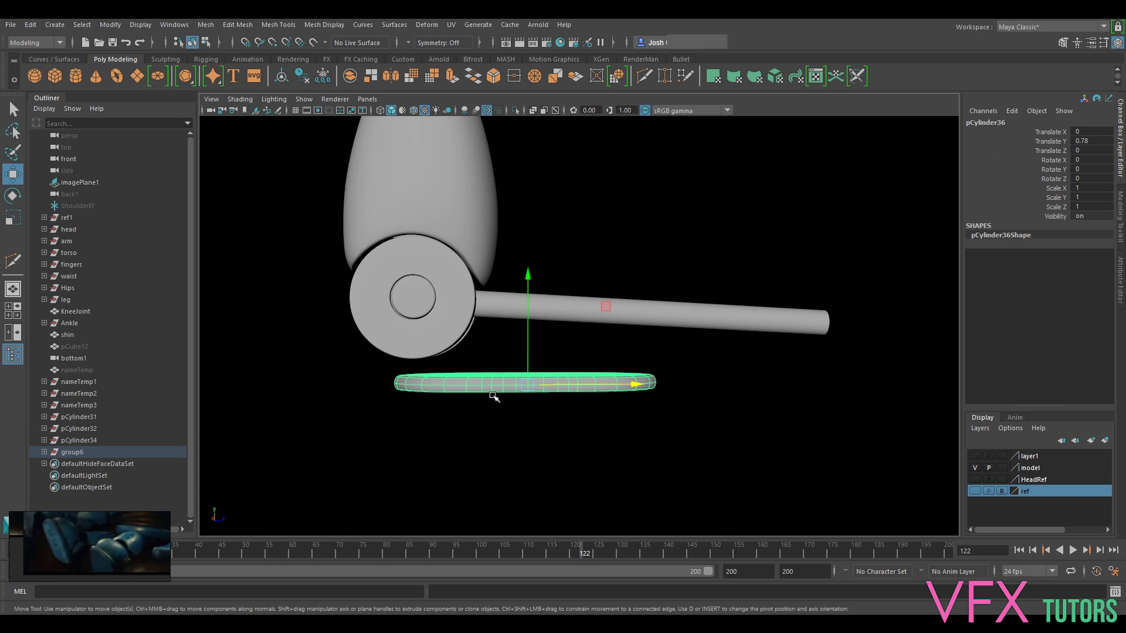
scroll(543, 369, down, 6)
alt+drag(629, 385, 582, 408)
key(ctrl+z)
key(ctrl+z)
key(ctrl+z)
key(ctrl+z)
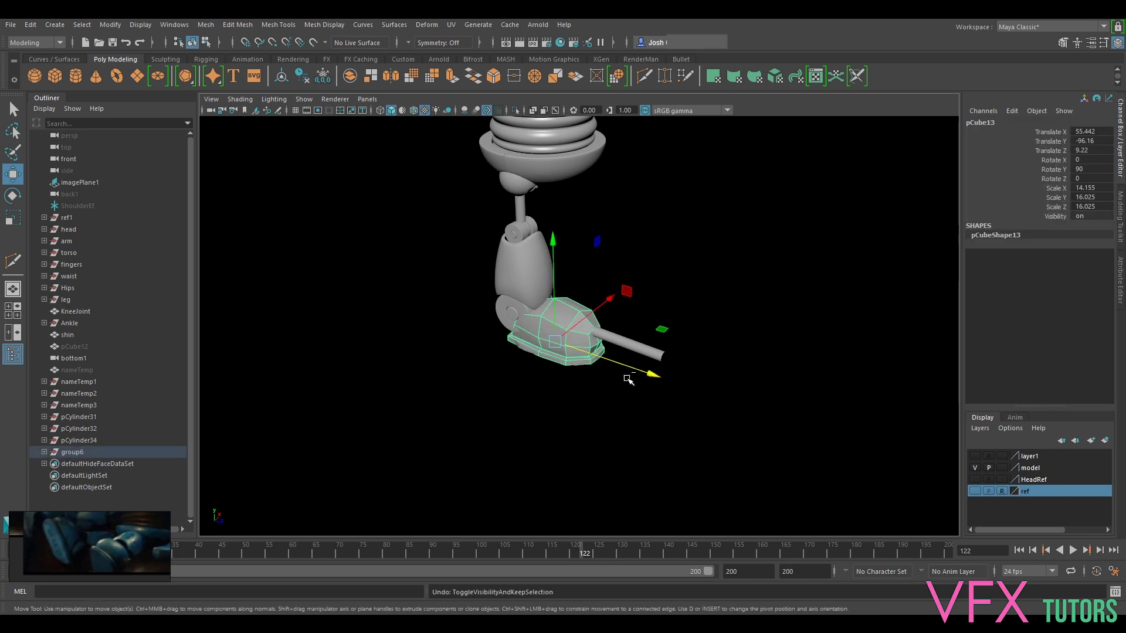
Expand group6 and hide its foot block pCube13 and duplicate sole pCylinder35, keeping pCylinder36 shown.
alt+drag(608, 381, 648, 321)
scroll(616, 346, up, 5)
alt+drag(598, 380, 638, 356)
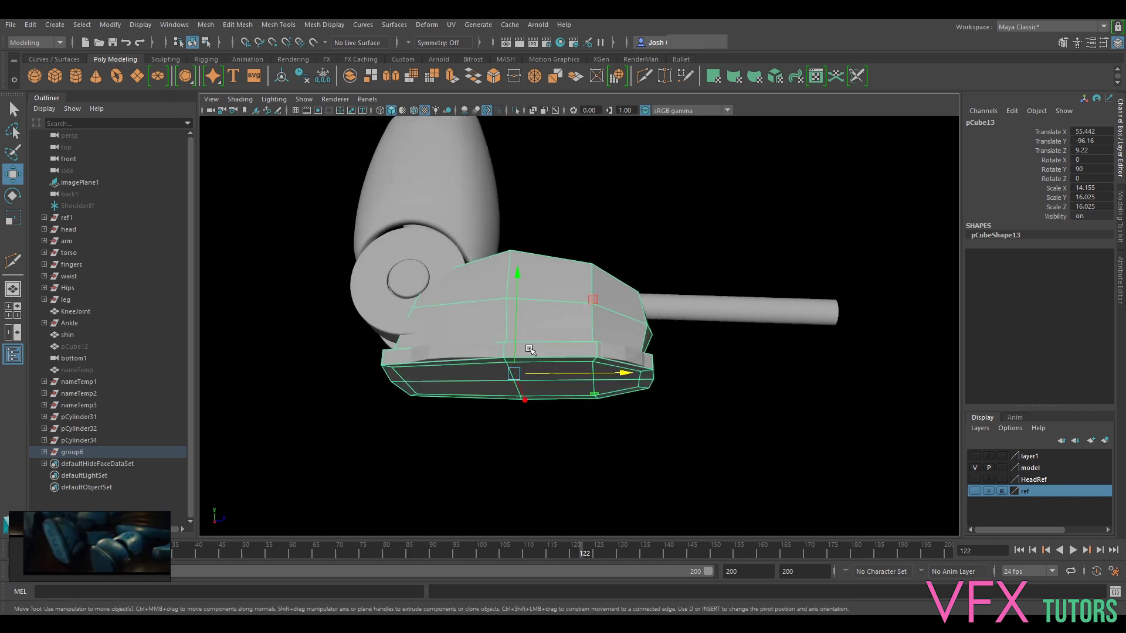
click(70, 452)
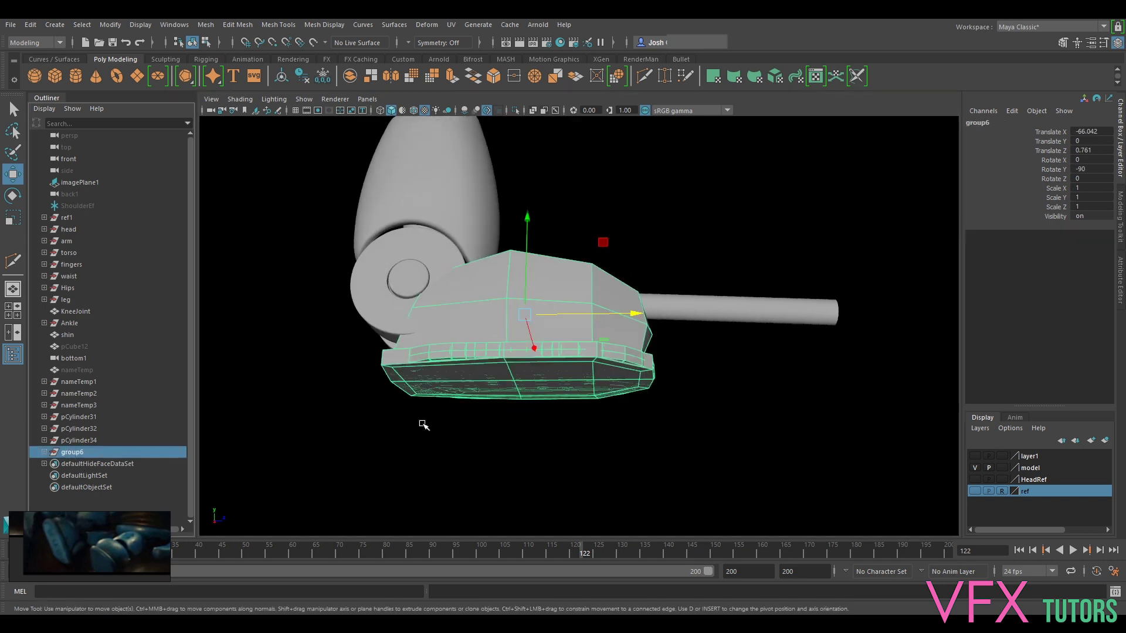
click(43, 452)
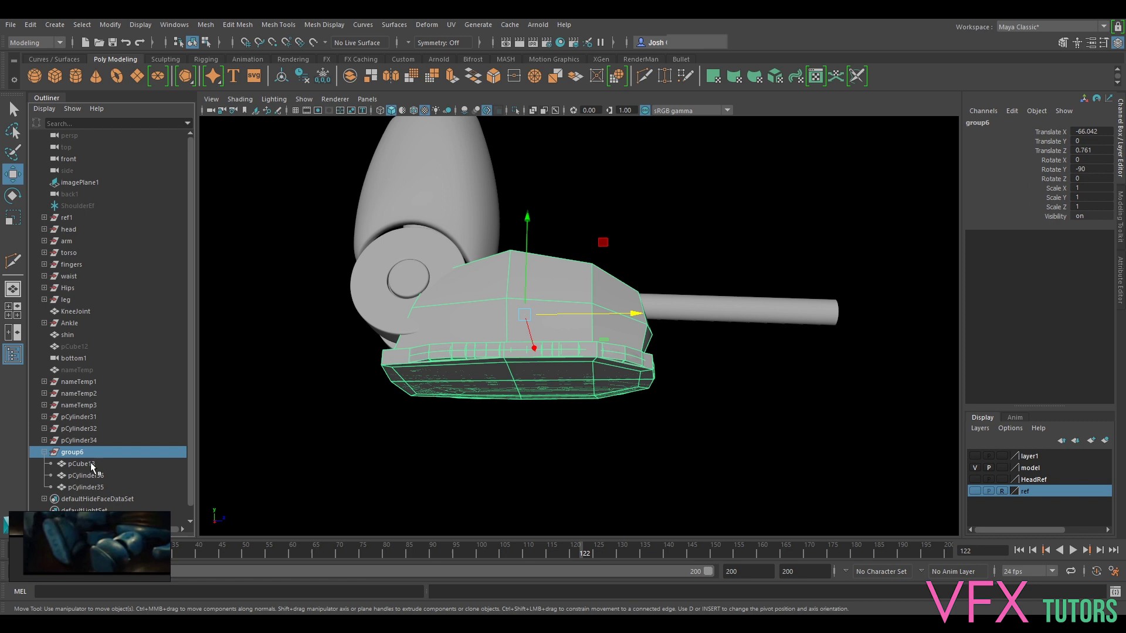
click(90, 464)
key(h)
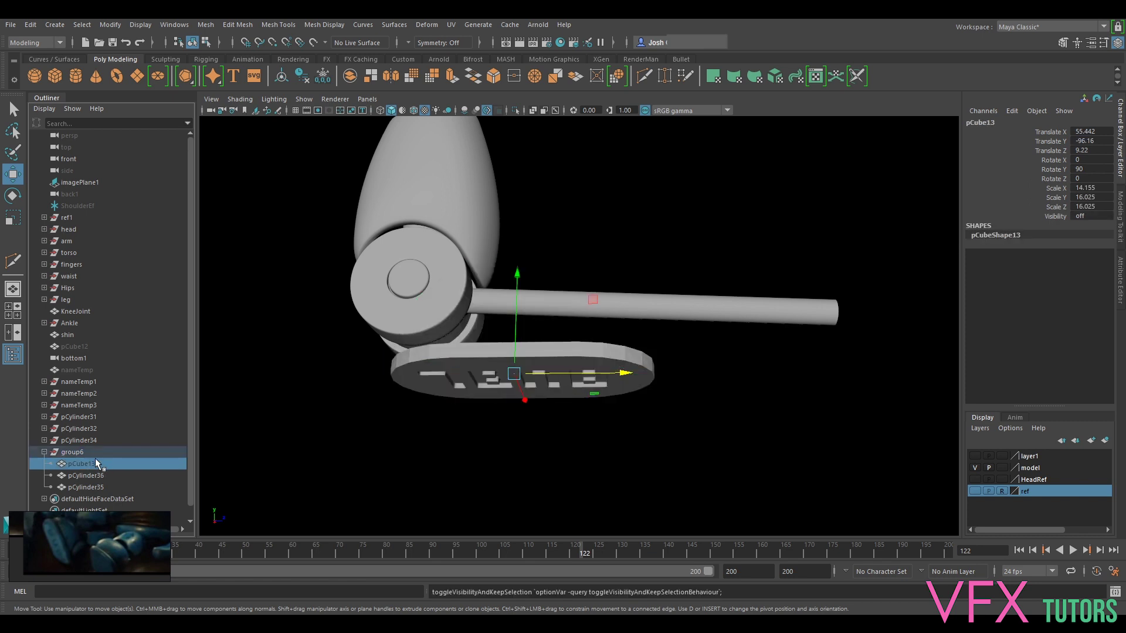
click(96, 476)
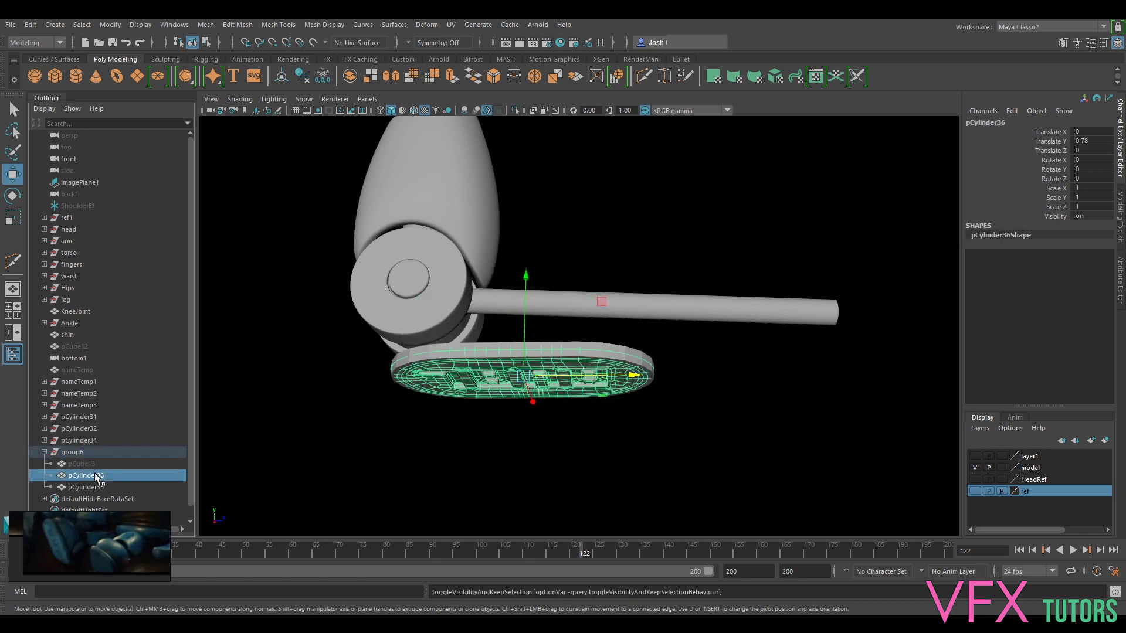
click(94, 486)
key(h)
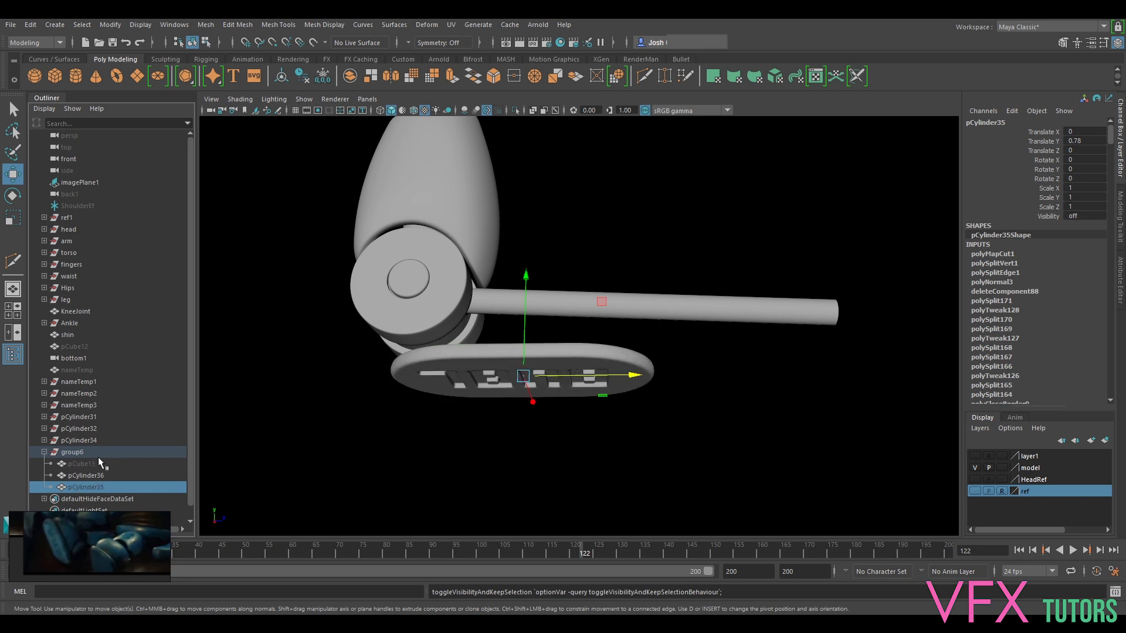
Unhide the original foot block pCube12 above the lettered sole.
click(81, 455)
mouse_move(568, 357)
alt+mouse_down()
mouse_move(583, 384)
mouse_move(573, 370)
alt+mouse_up()
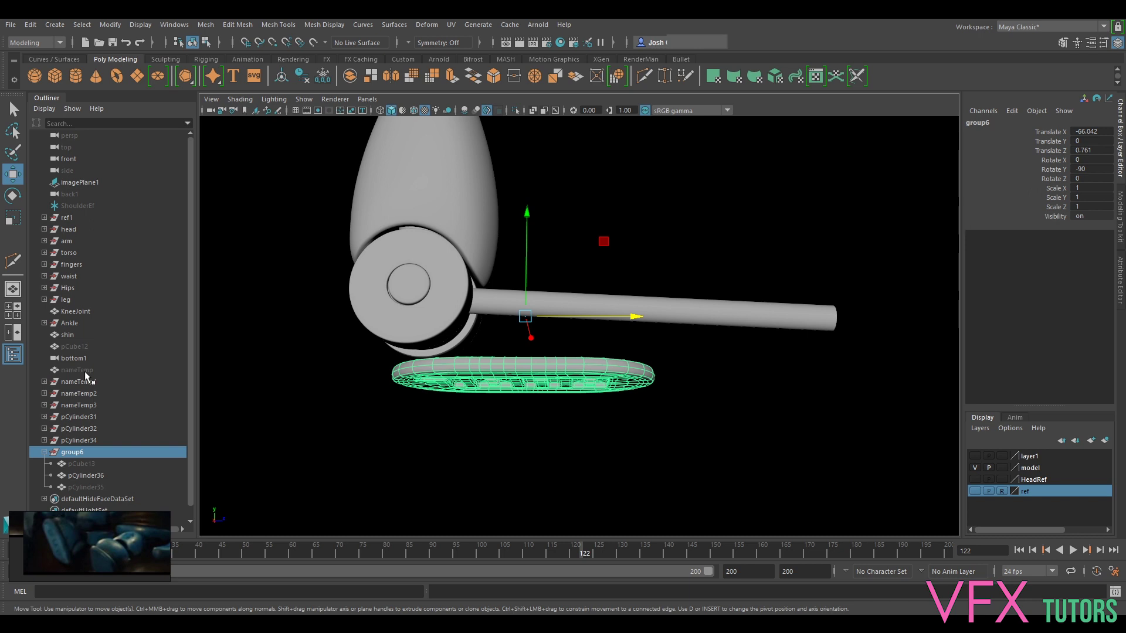
click(85, 345)
key(h)
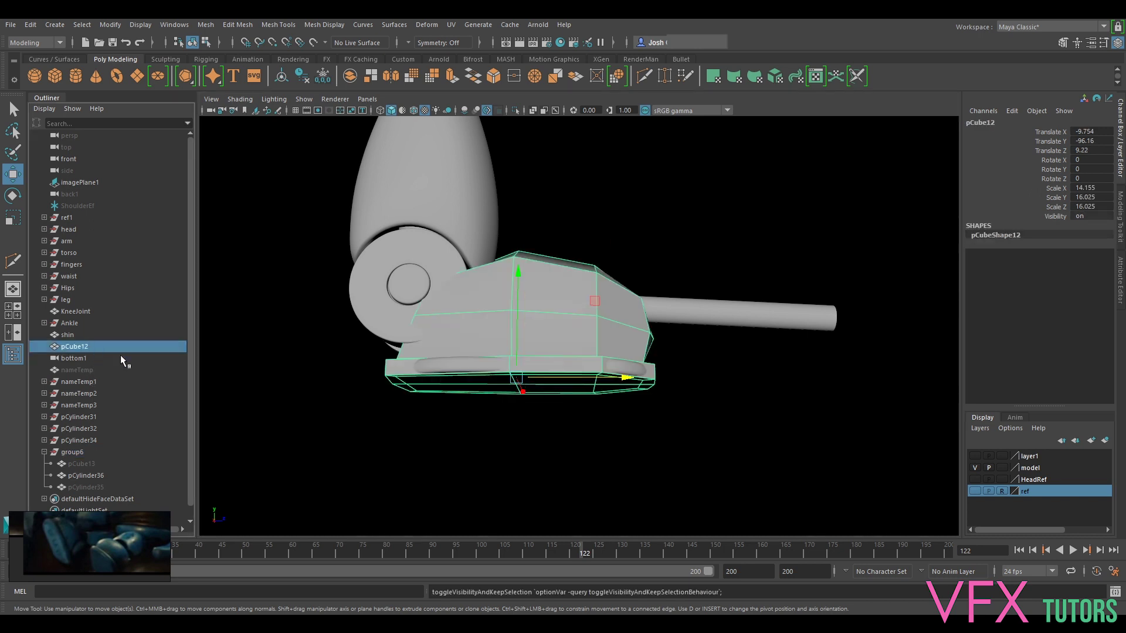
Select the foot sole's parent group6 and centre its pivot on the sole.
click(486, 383)
alt+drag(469, 387, 498, 414)
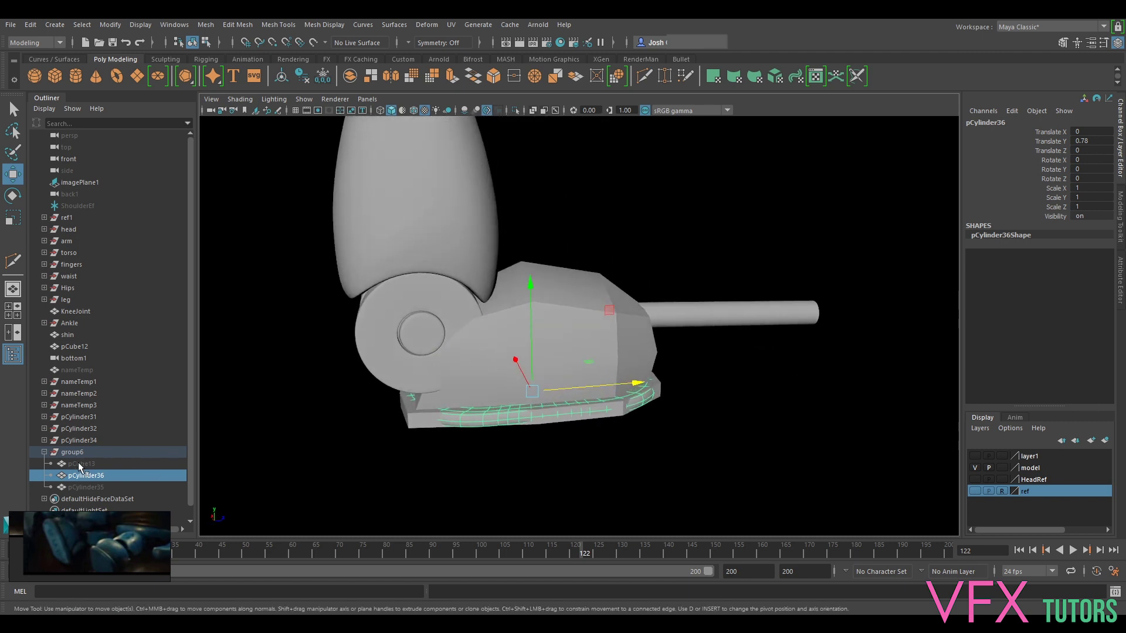
key(Up)
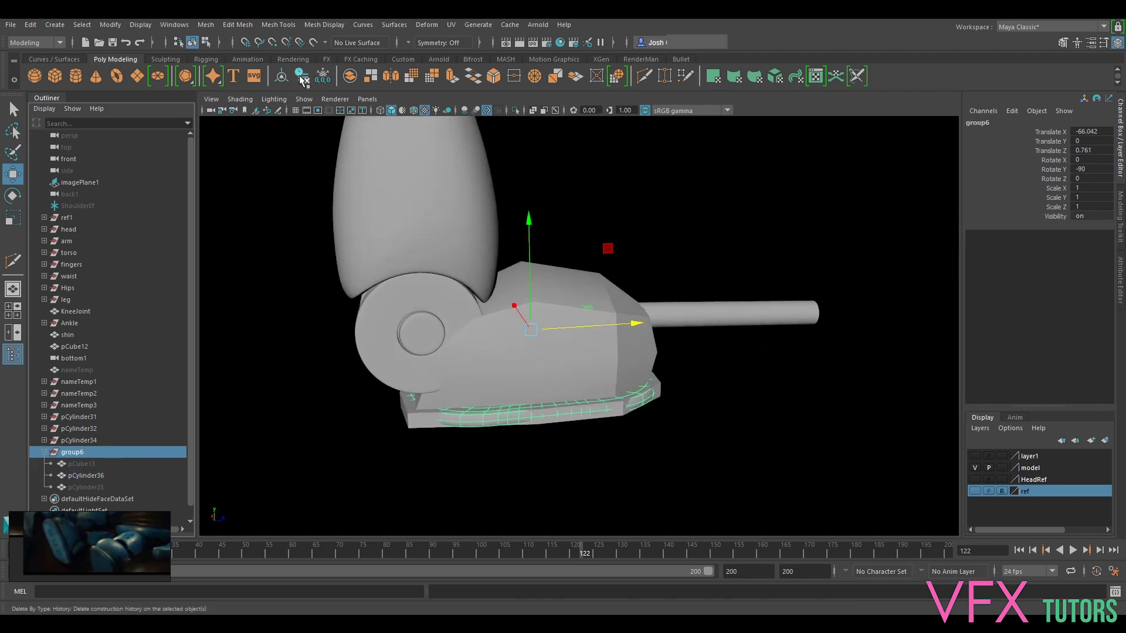
alt+drag(527, 346, 572, 337)
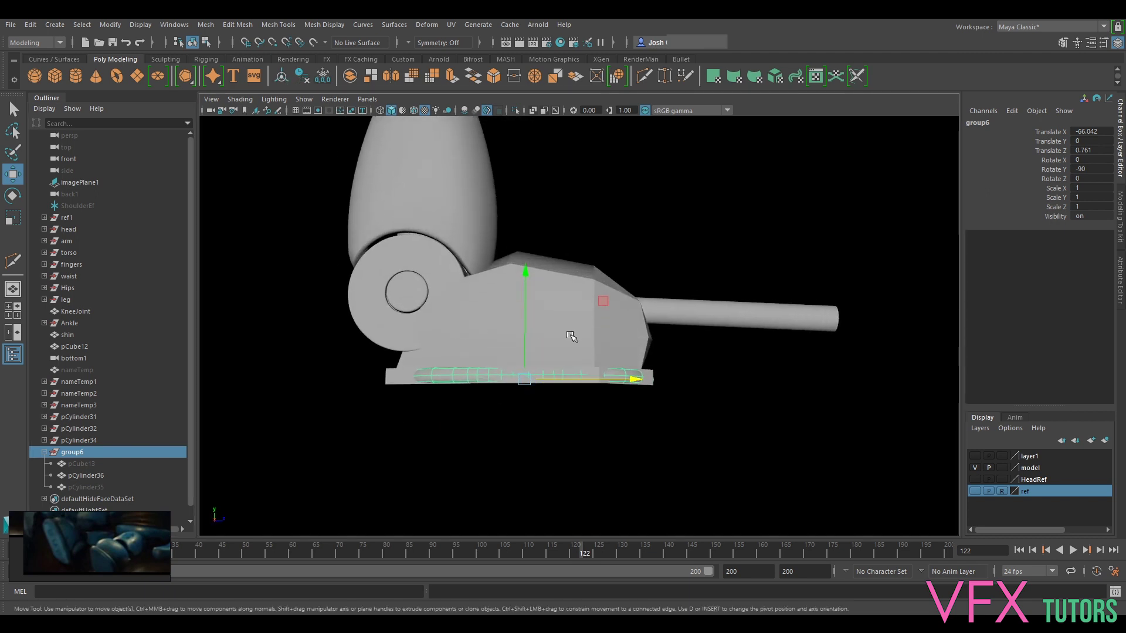
Scale group6 up uniformly to about 1.05 so the sole extends slightly further around the foot.
key(r)
drag(524, 379, 539, 386)
alt+drag(543, 386, 519, 387)
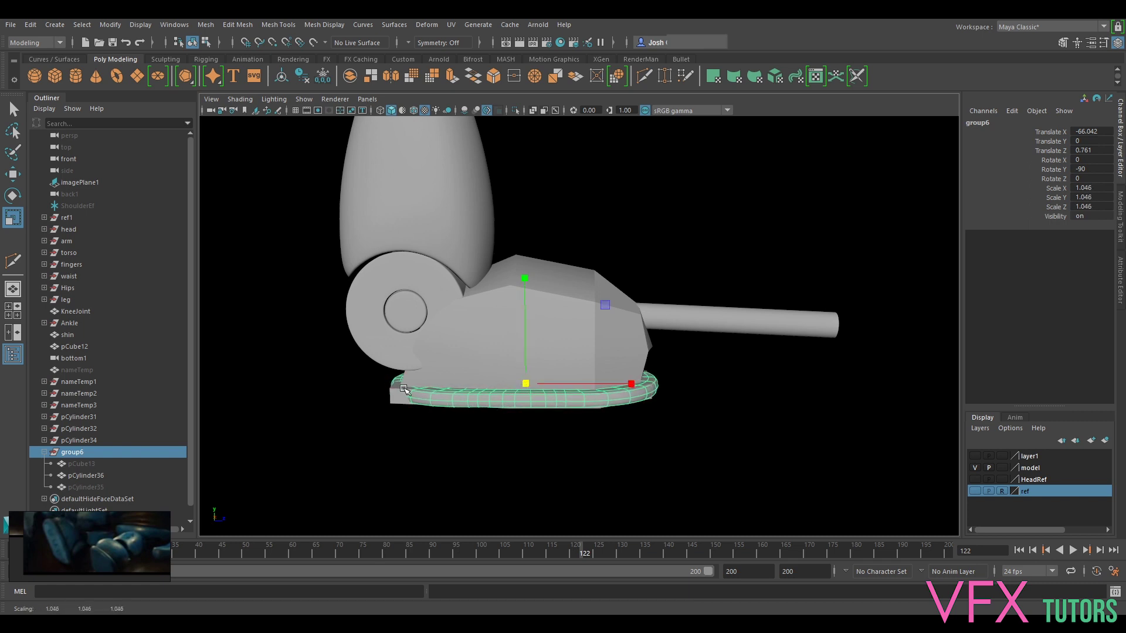
alt+drag(404, 390, 455, 402)
drag(529, 386, 527, 386)
Hide the foot block pCube12 and unhide its copy pCube13 inside group6.
click(437, 375)
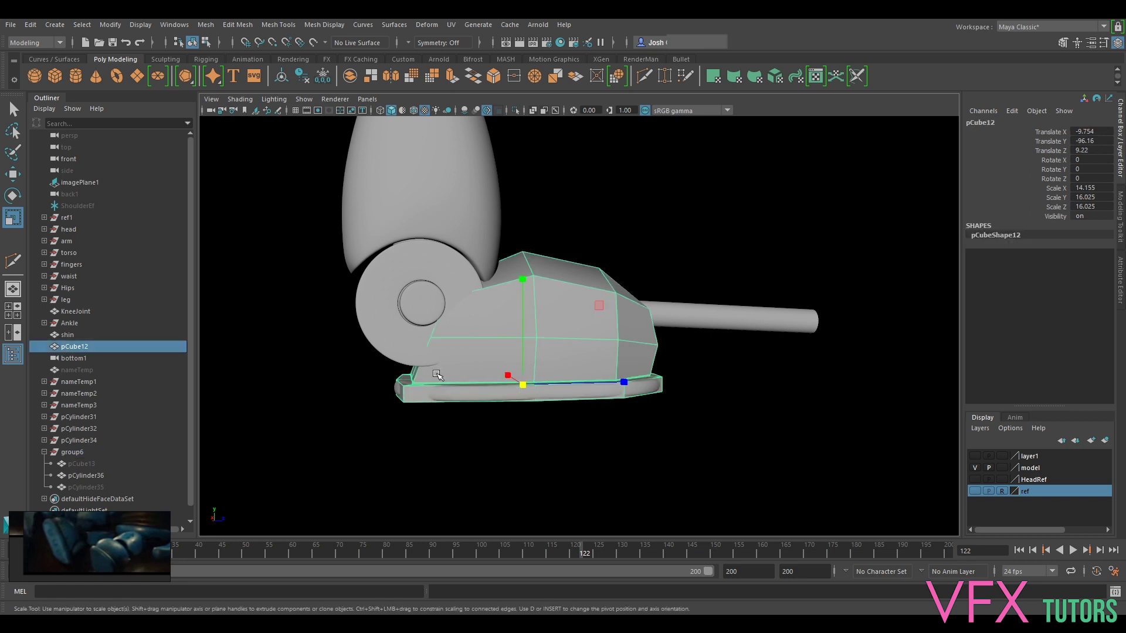
alt+drag(711, 352, 530, 303)
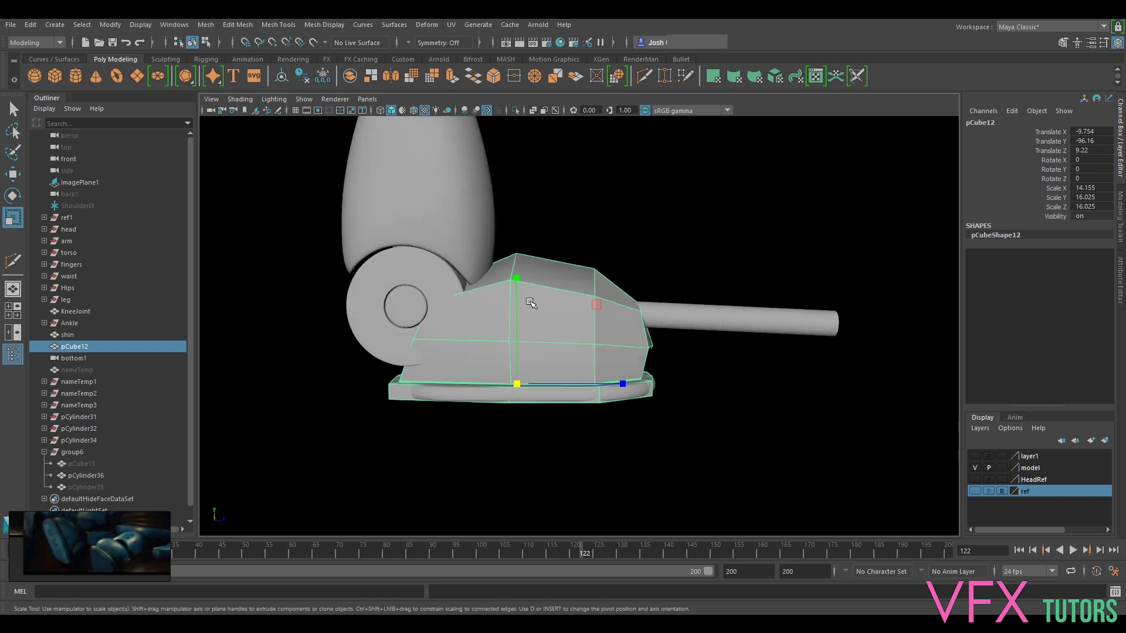
click(641, 392)
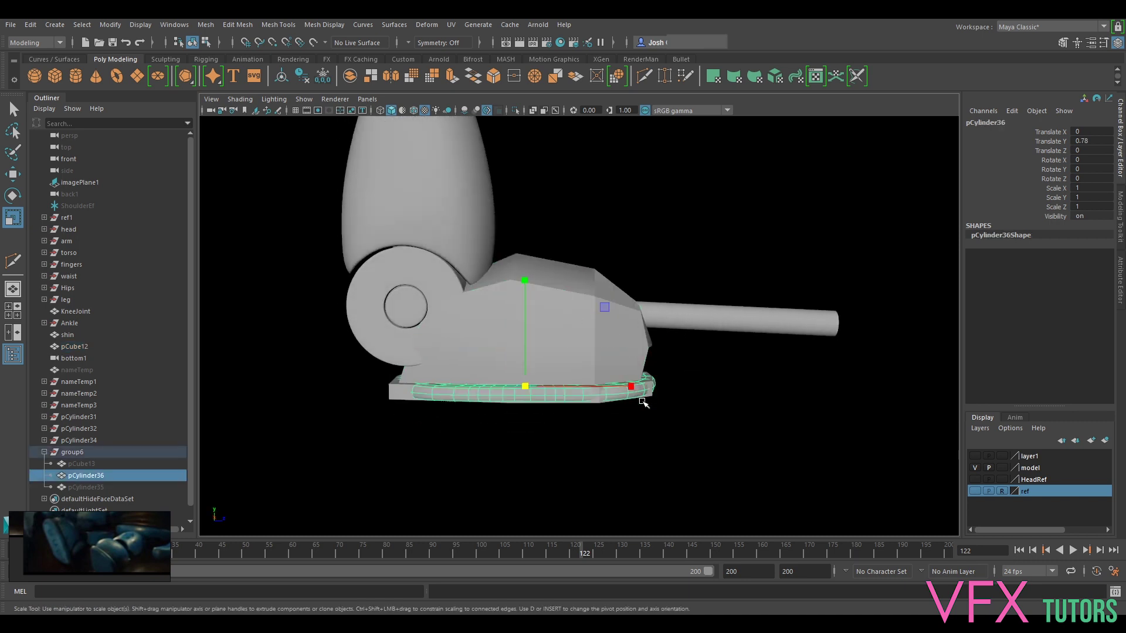
alt+drag(622, 328, 606, 299)
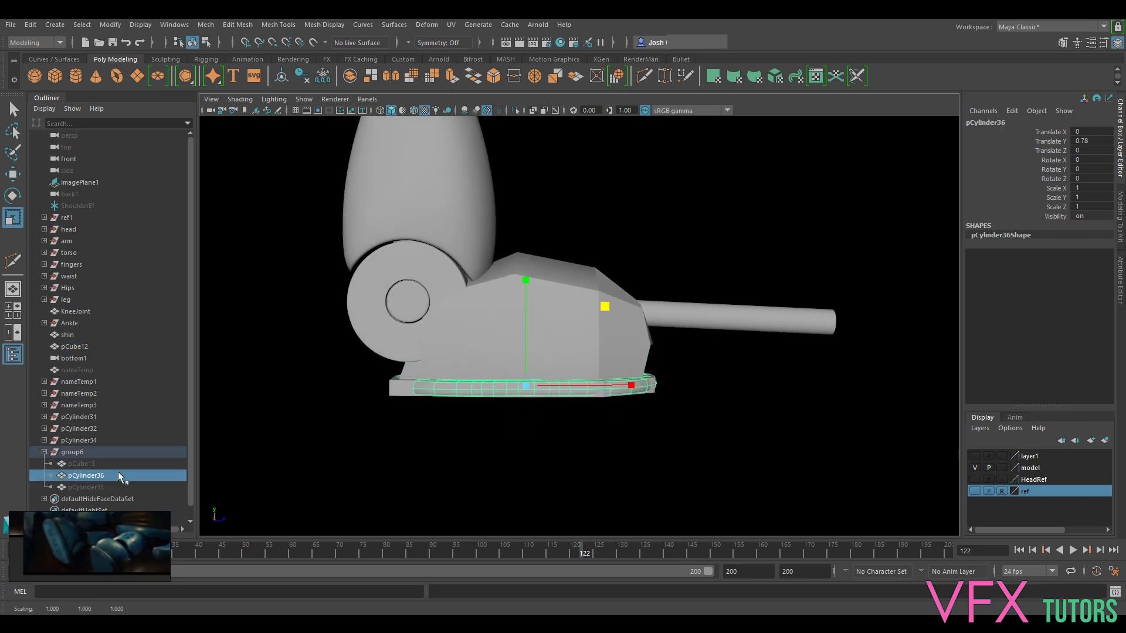
click(515, 313)
key(h)
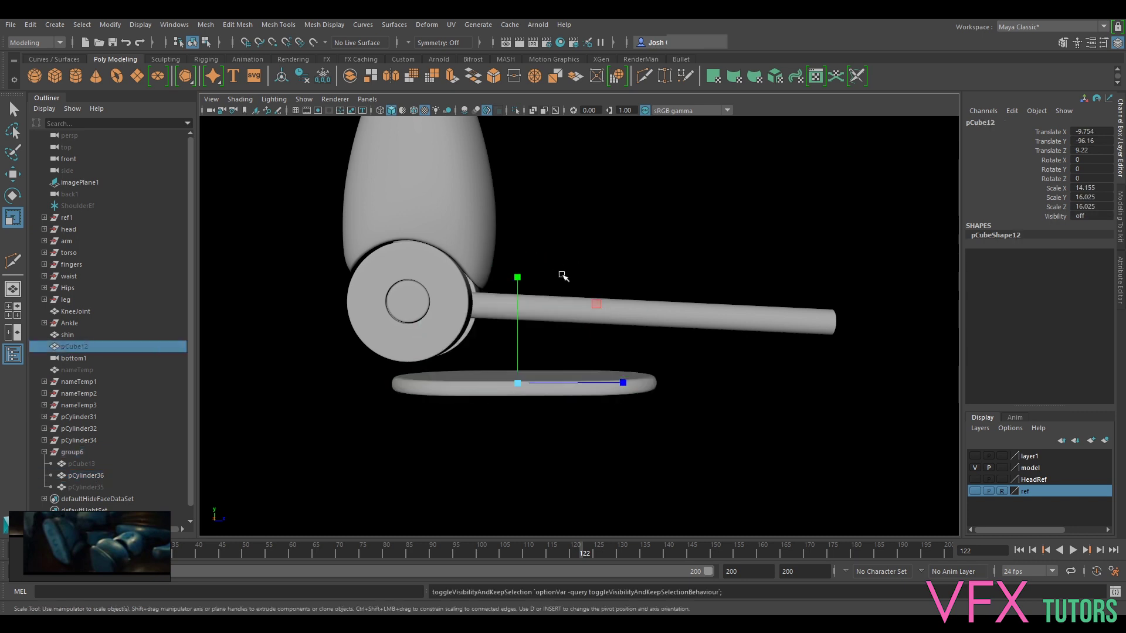
click(86, 463)
key(h)
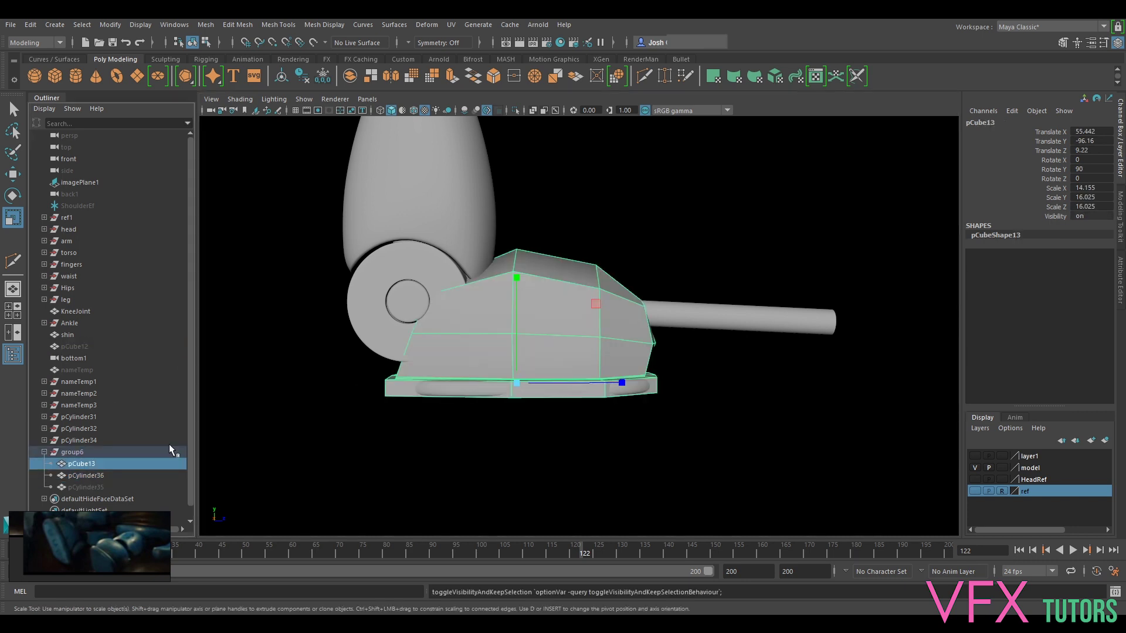
Switch the foot block pCube13 to face selection, working around the projecting rim at its base.
scroll(472, 382, up, 3)
right_drag(597, 288, 610, 321)
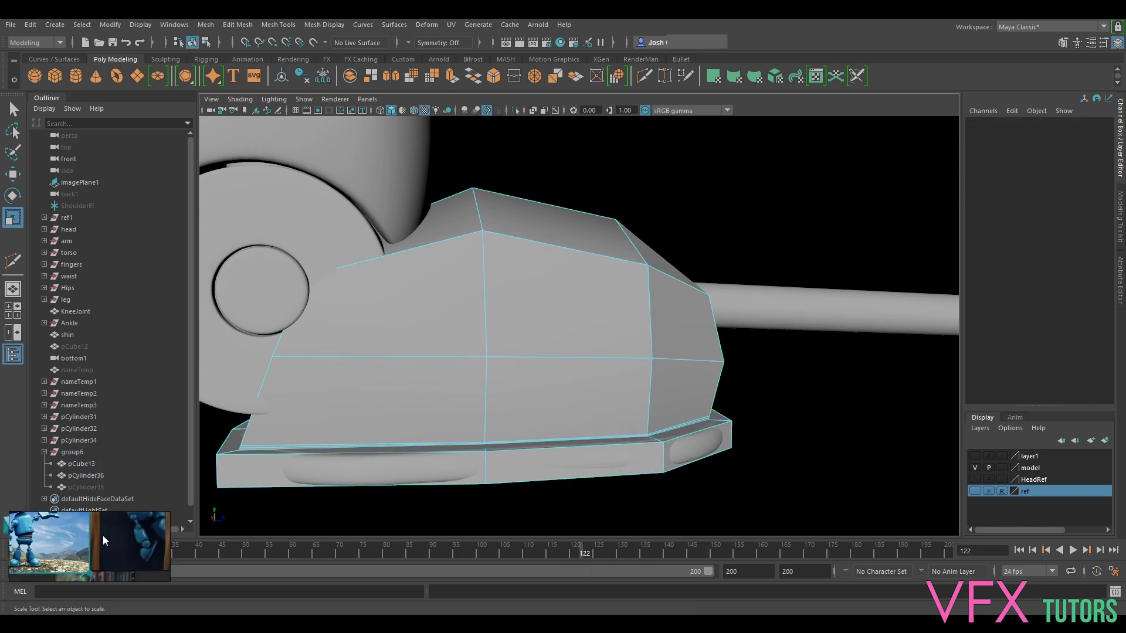
scroll(518, 421, down, 6)
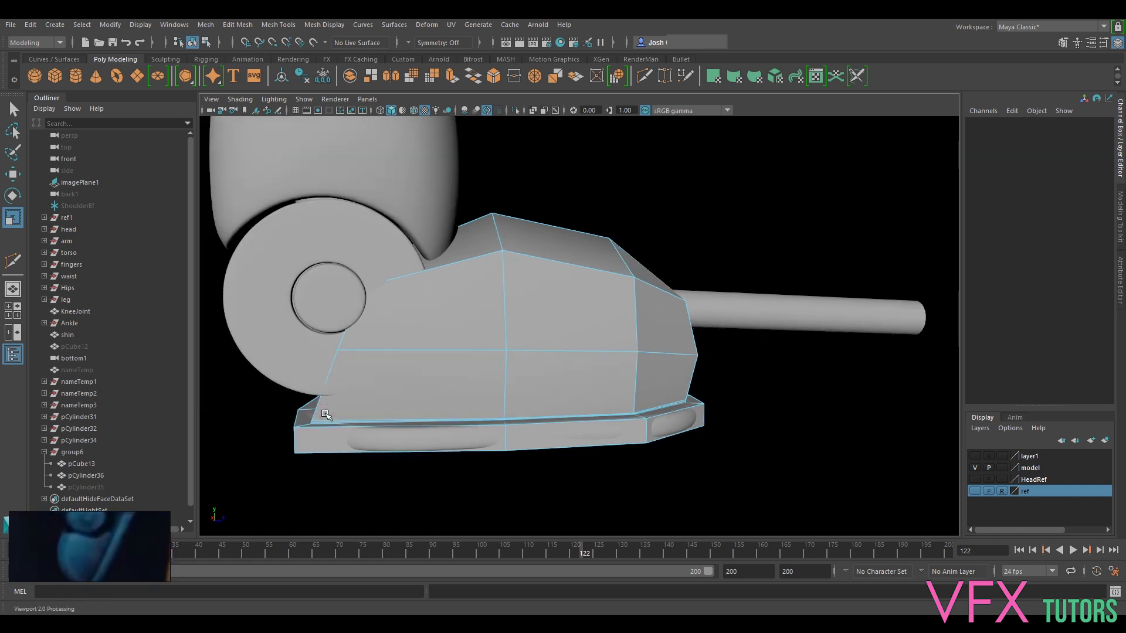
mouse_move(518, 377)
alt+mouse_down()
mouse_move(519, 421)
mouse_move(527, 382)
alt+mouse_up()
alt+drag(452, 358, 555, 399)
right_click(555, 398)
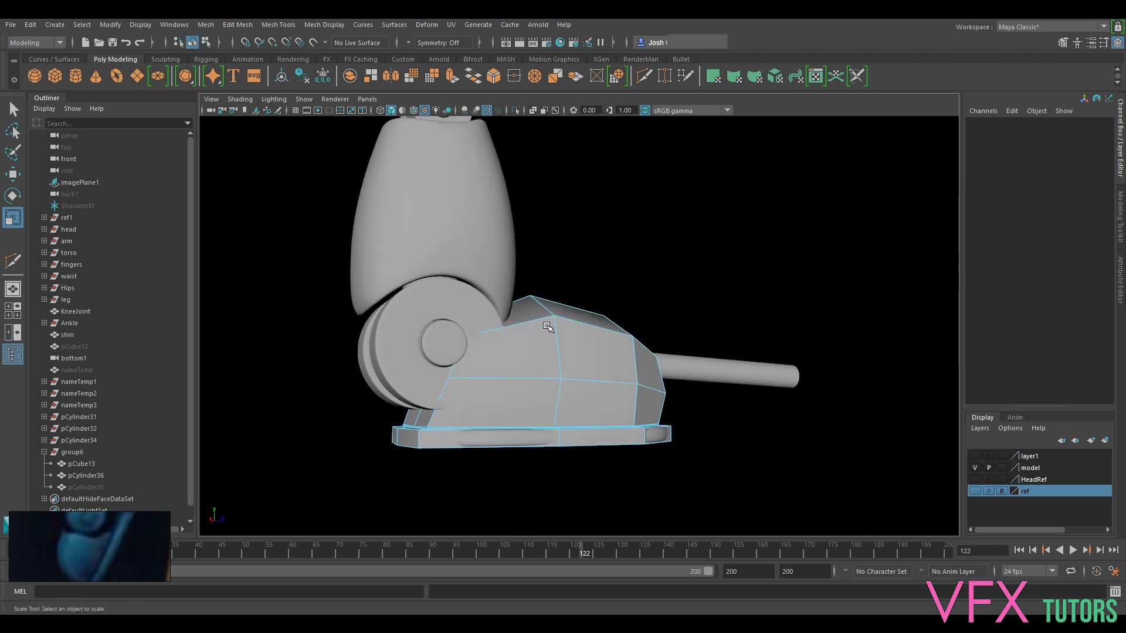
scroll(476, 444, up, 3)
scroll(477, 444, up, 5)
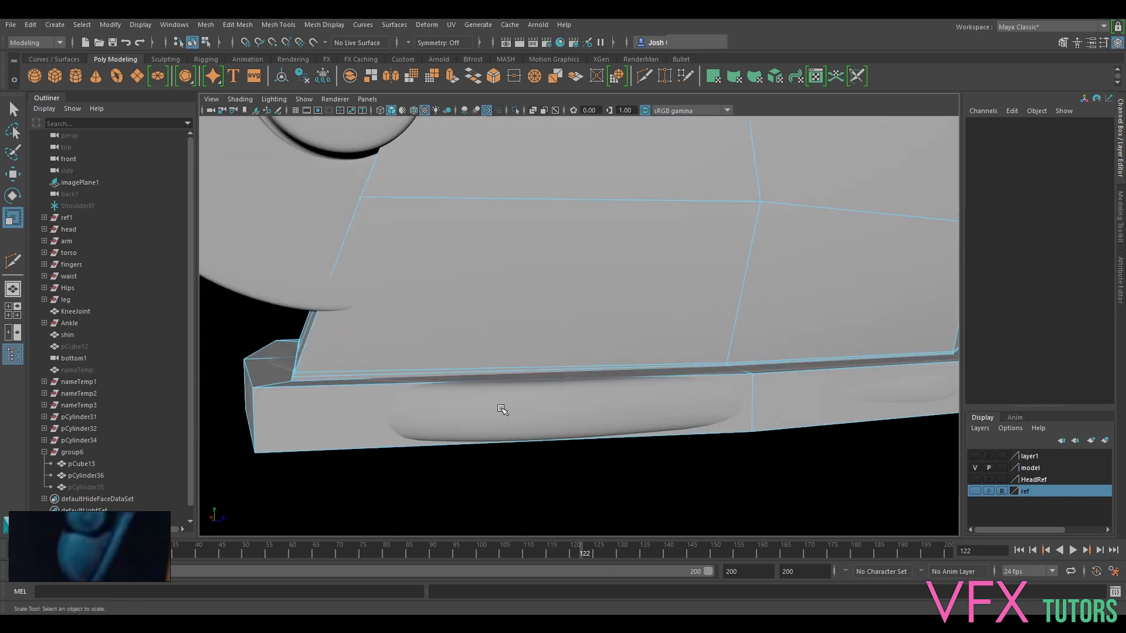
click(336, 375)
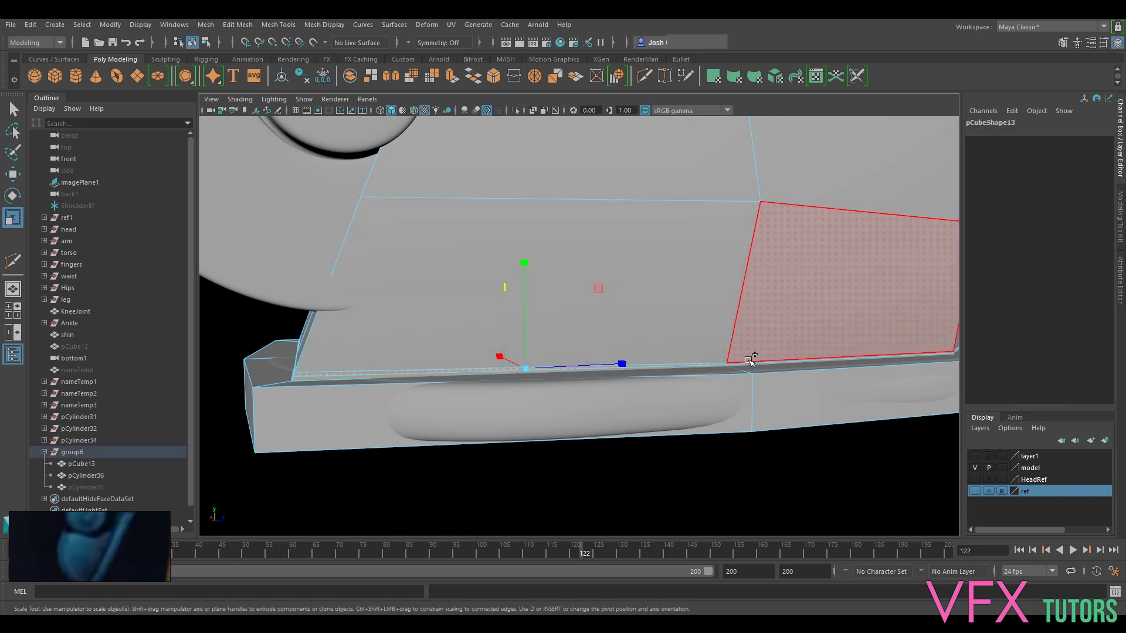
shift+click(741, 363)
key(ctrl+z)
key(ctrl+z)
key(ctrl+z)
key(ctrl+z)
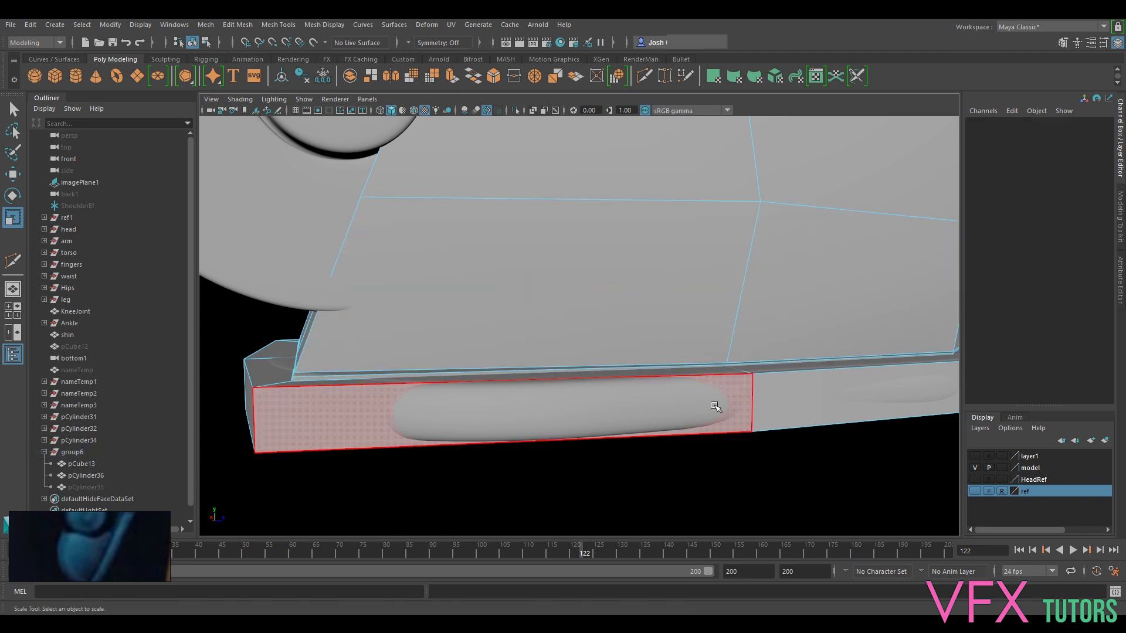
Delete the faces of the projecting rim around the base of pCube13.
scroll(611, 367, down, 6)
alt+drag(566, 371, 531, 365)
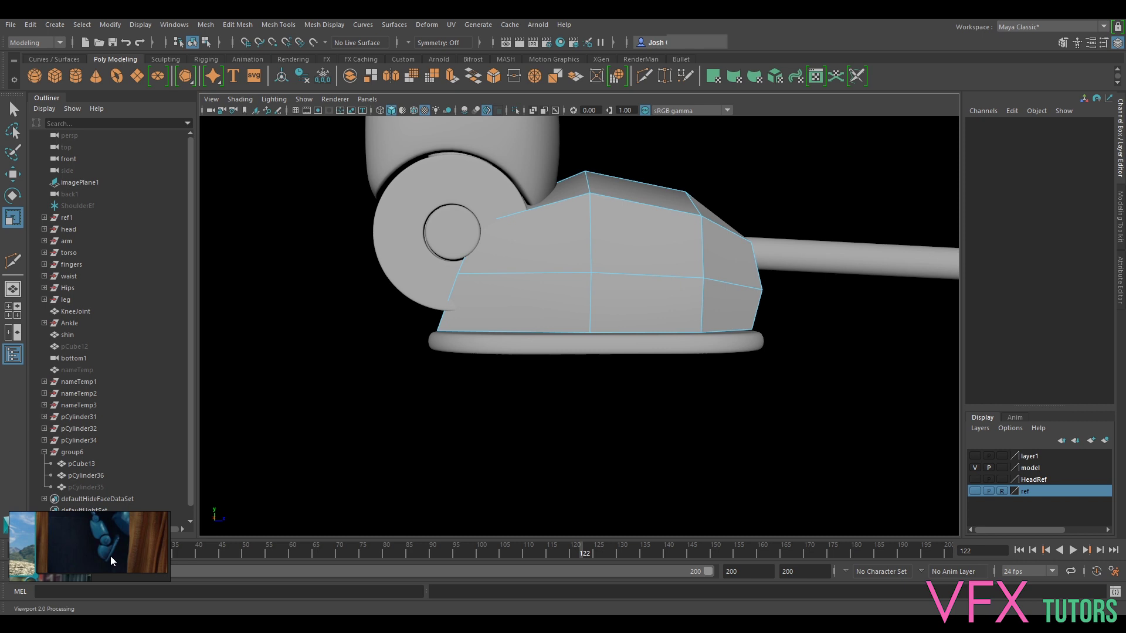
Move the outer rim vertices at the heel end of the sole pCylinder36 backward to lengthen it, and return to object mode.
click(623, 354)
alt+drag(604, 387, 602, 324)
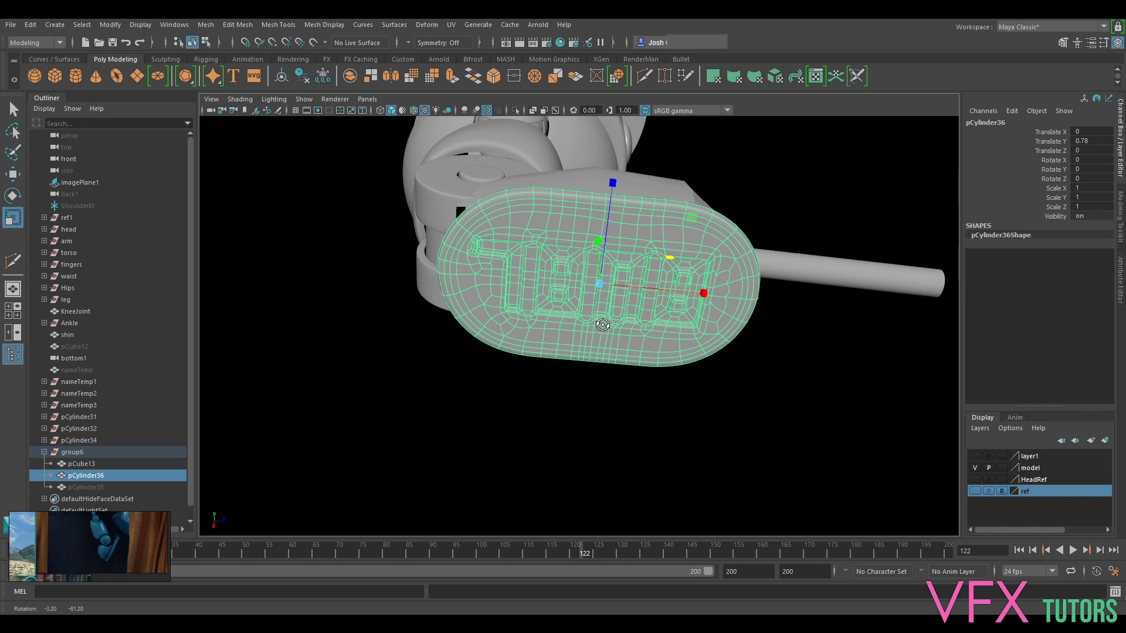
alt+drag(492, 252, 499, 277)
alt+drag(501, 302, 493, 311)
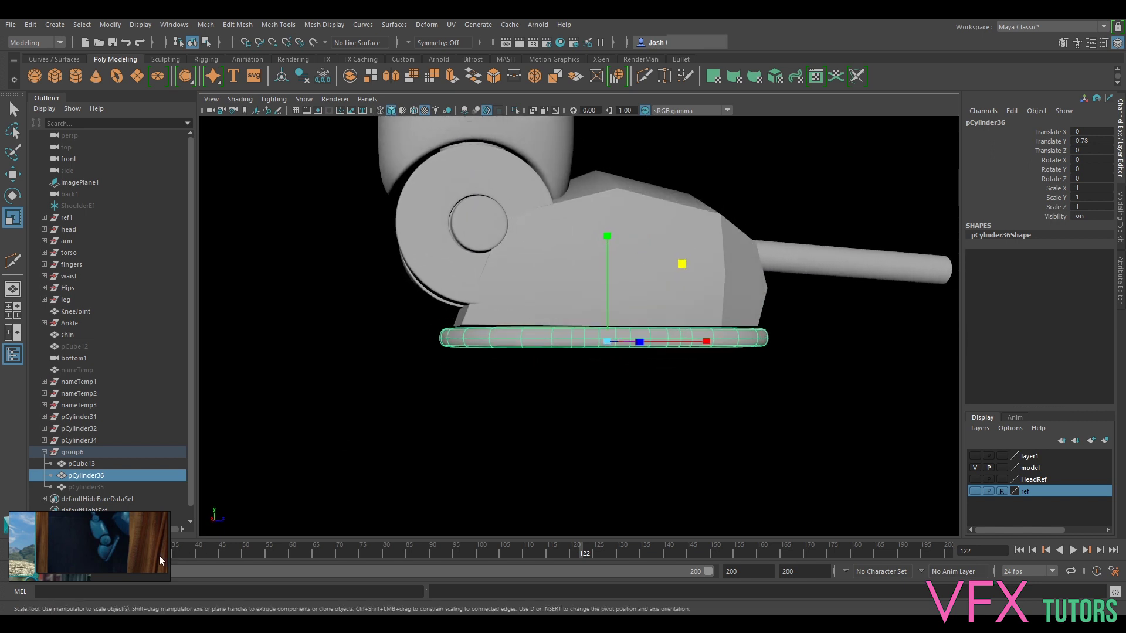
alt+drag(477, 368, 579, 229)
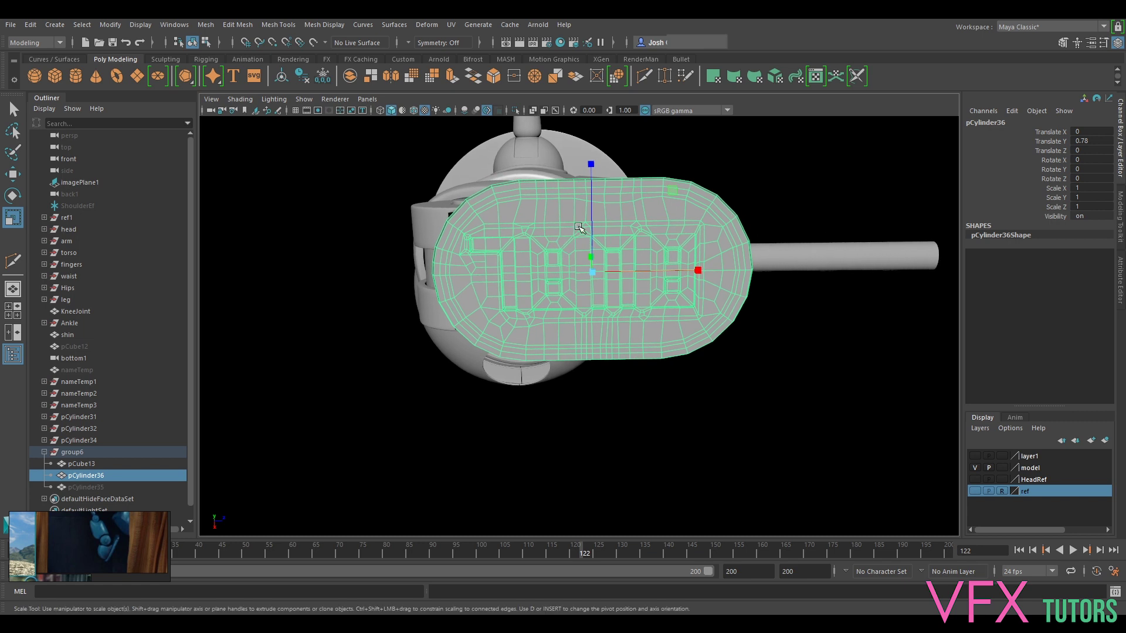
alt+right_drag(579, 227, 474, 197)
alt+middle_drag(474, 198, 536, 218)
right_click(559, 210)
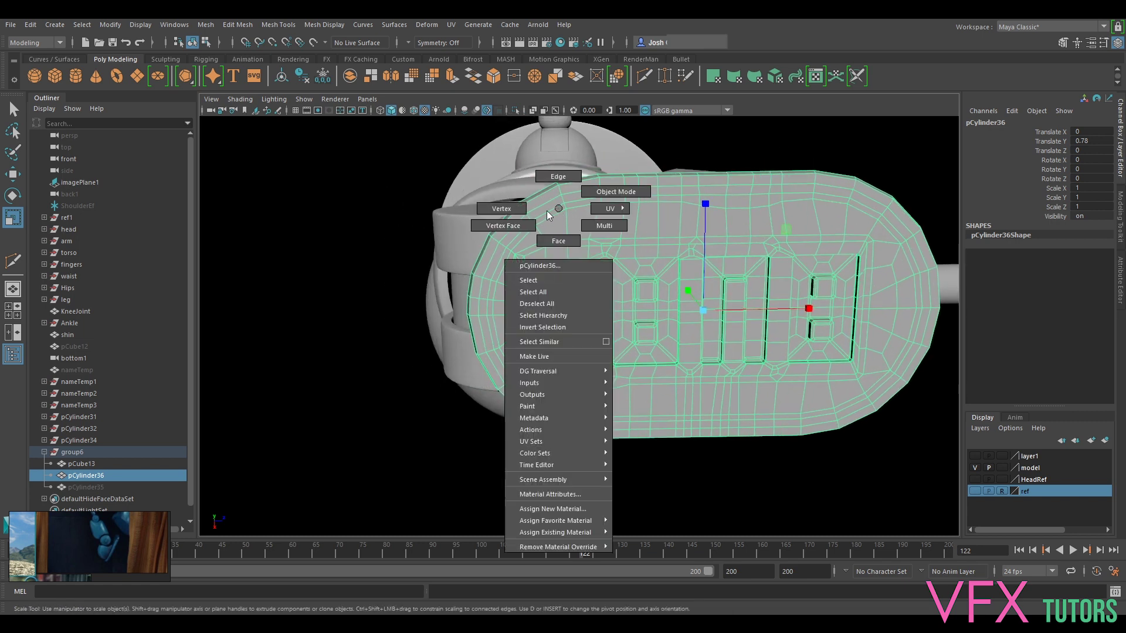
click(525, 210)
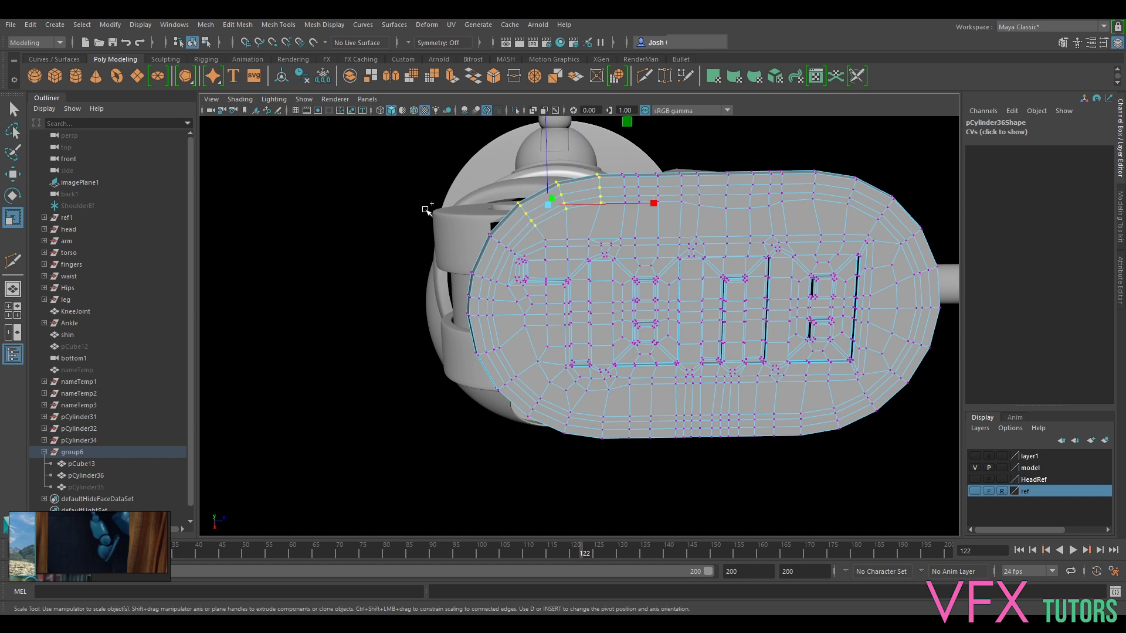
shift+drag(512, 254, 511, 256)
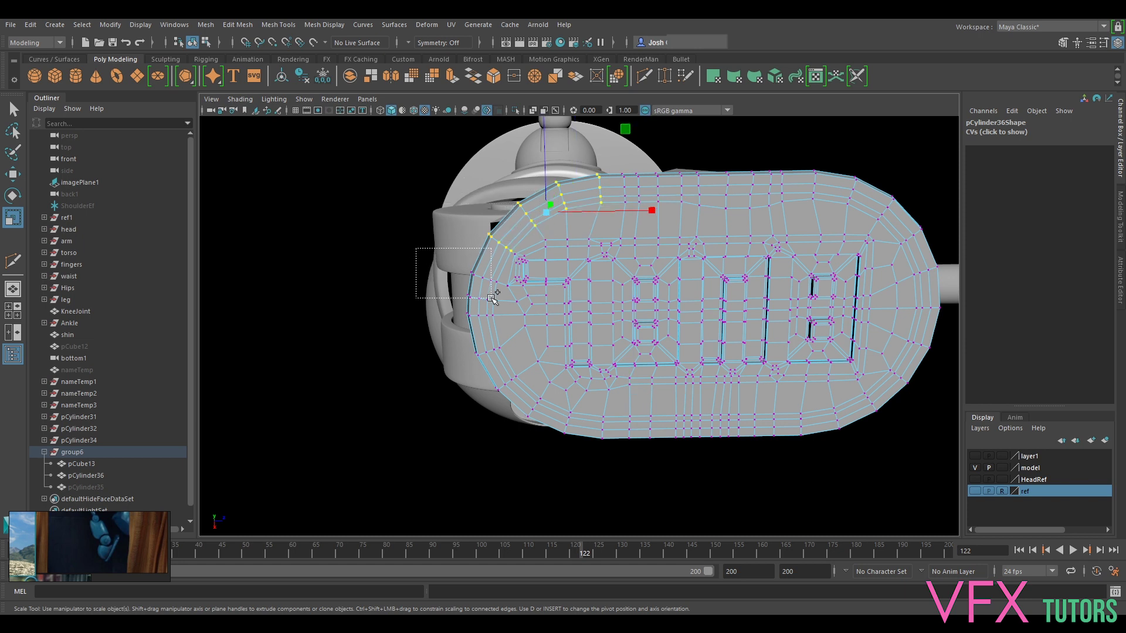
shift+drag(498, 325, 499, 325)
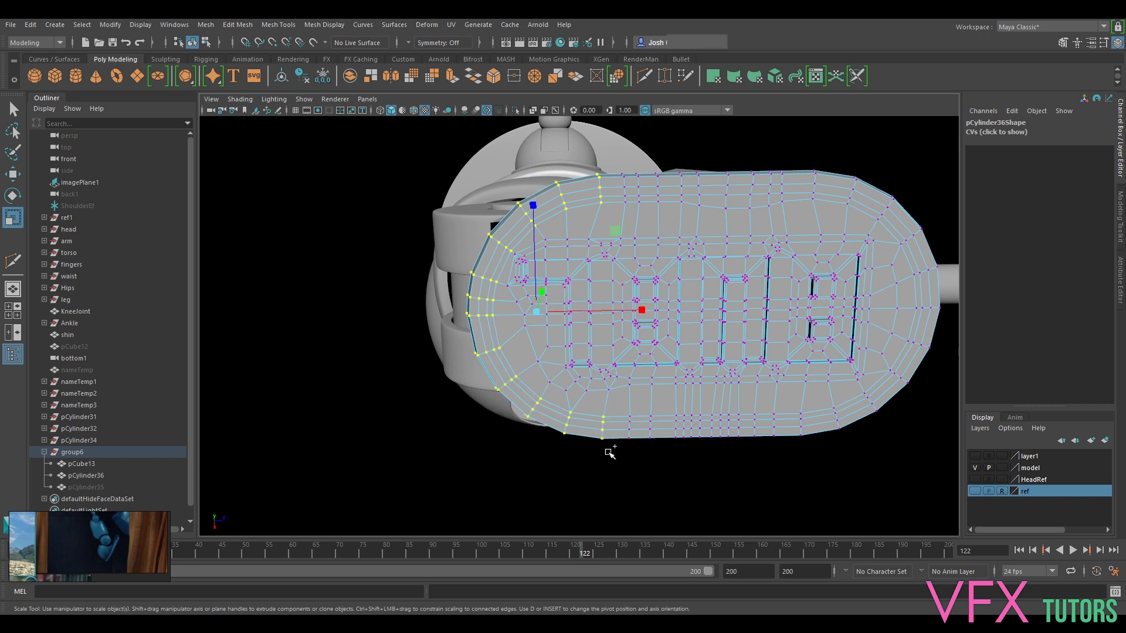
key(w)
drag(587, 311, 539, 311)
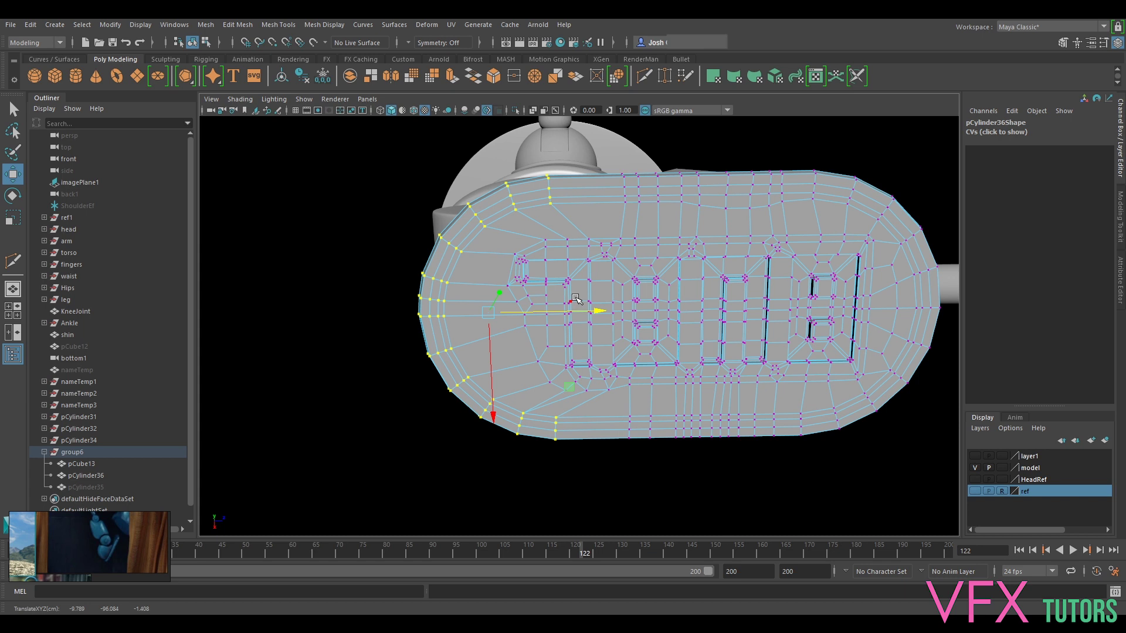
alt+drag(431, 412, 658, 288)
scroll(620, 287, up, 5)
right_drag(620, 271, 677, 247)
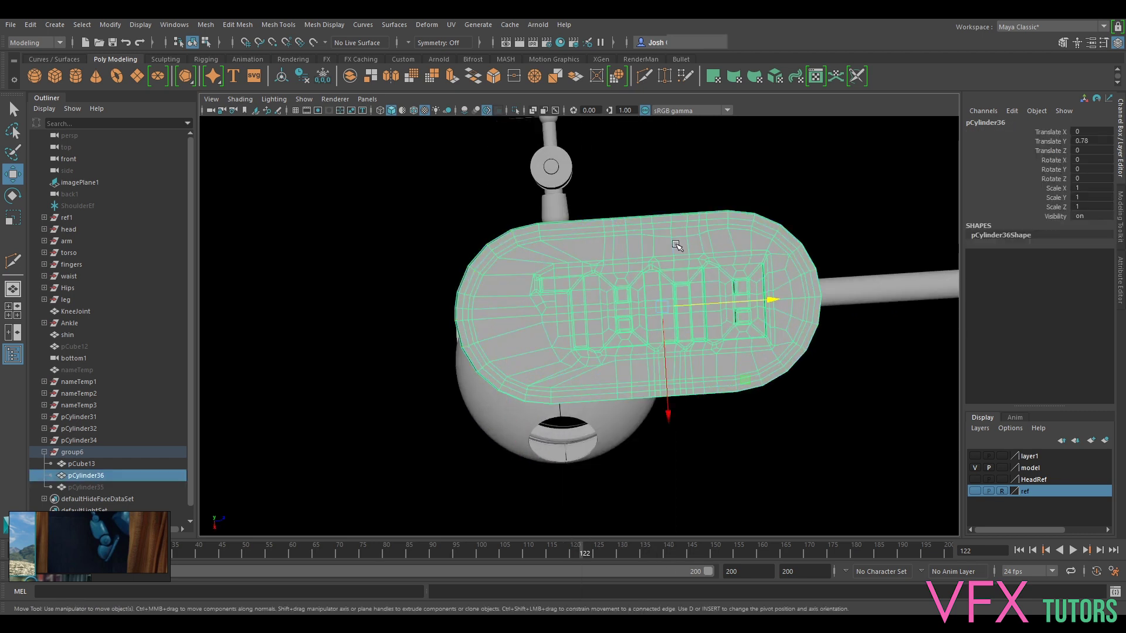
click(754, 190)
Reposition the rear vertices of pCube13 forward and down so the block follows the round ankle joint, undoing the last extra nudge.
alt+drag(754, 194, 628, 277)
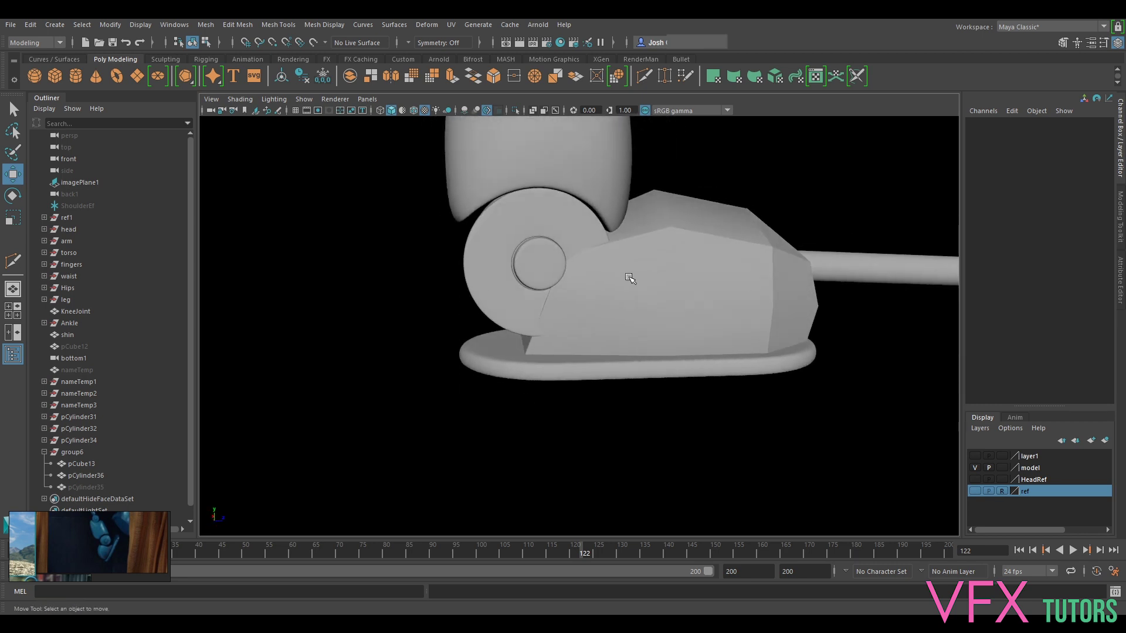
click(628, 276)
alt+drag(678, 329, 657, 310)
right_drag(586, 256, 551, 250)
drag(474, 180, 584, 293)
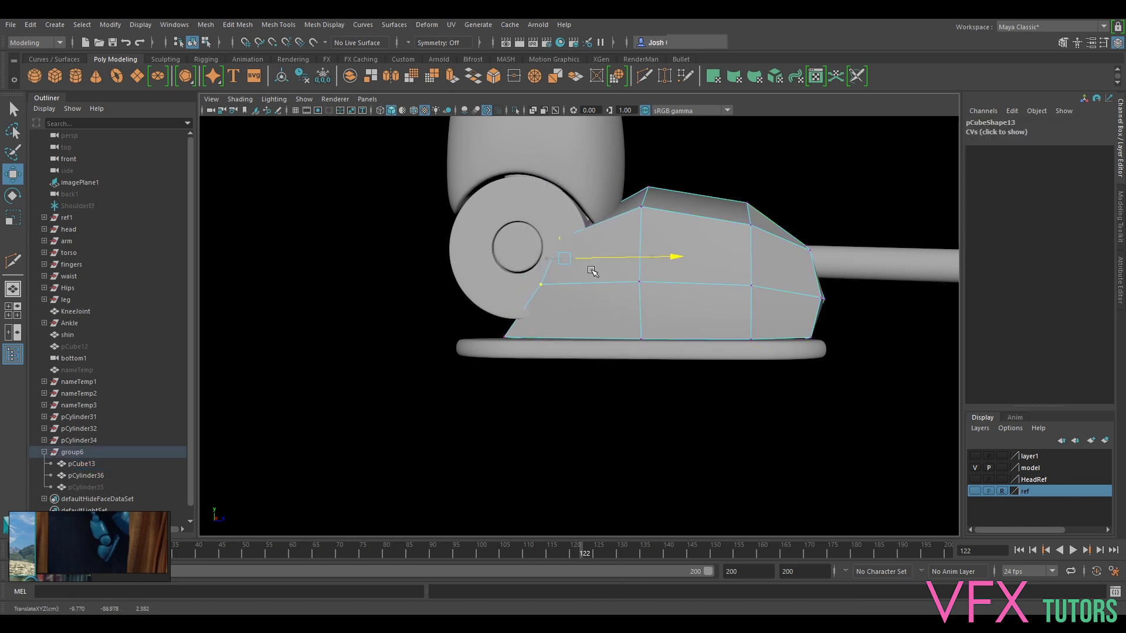
drag(580, 228, 135, 529)
alt+middle_drag(573, 303, 550, 357)
alt+drag(551, 357, 549, 352)
drag(650, 237, 645, 240)
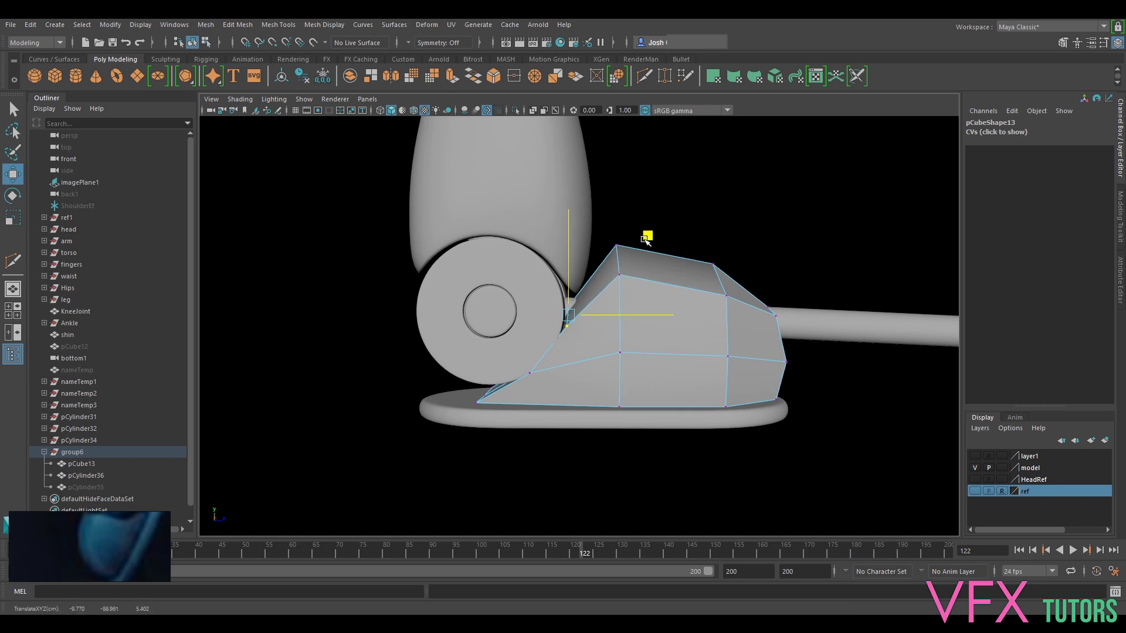
key(ctrl+z)
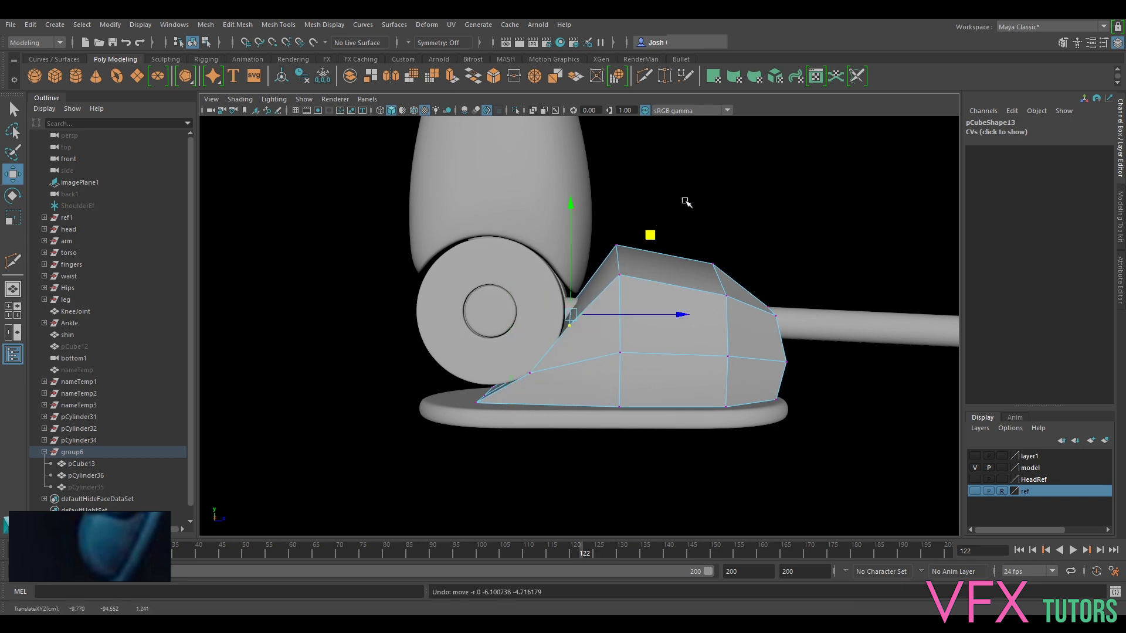
Shift the upper rear vertices of pCube13 slightly back toward the ankle joint.
alt+drag(687, 202, 654, 196)
drag(591, 292, 591, 290)
drag(647, 258, 639, 258)
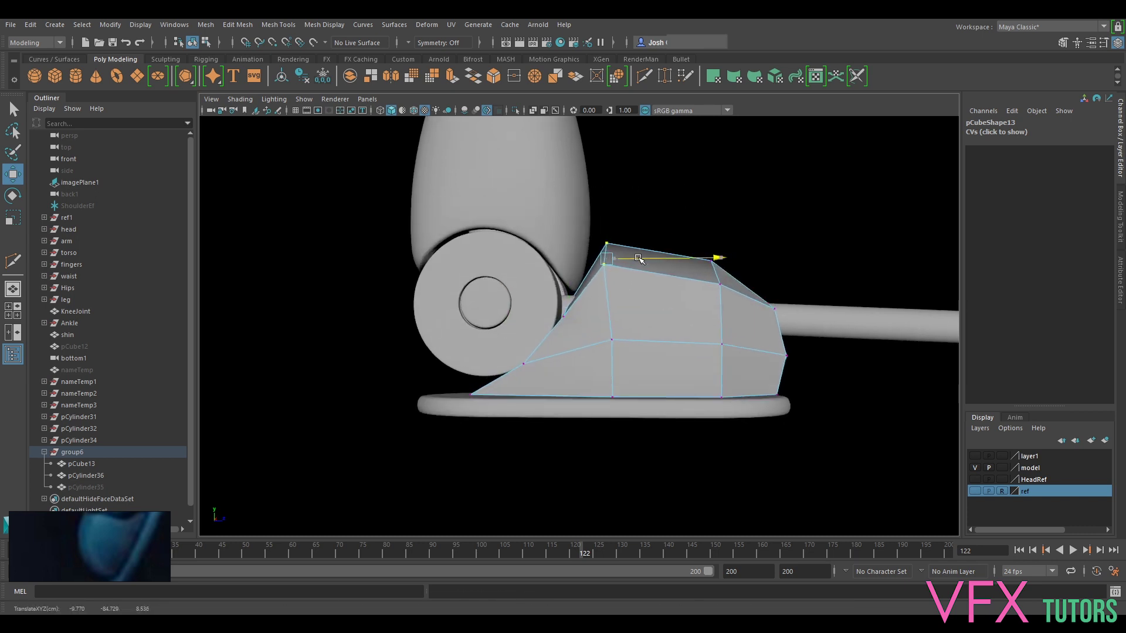
alt+drag(545, 308, 762, 296)
alt+drag(578, 326, 638, 359)
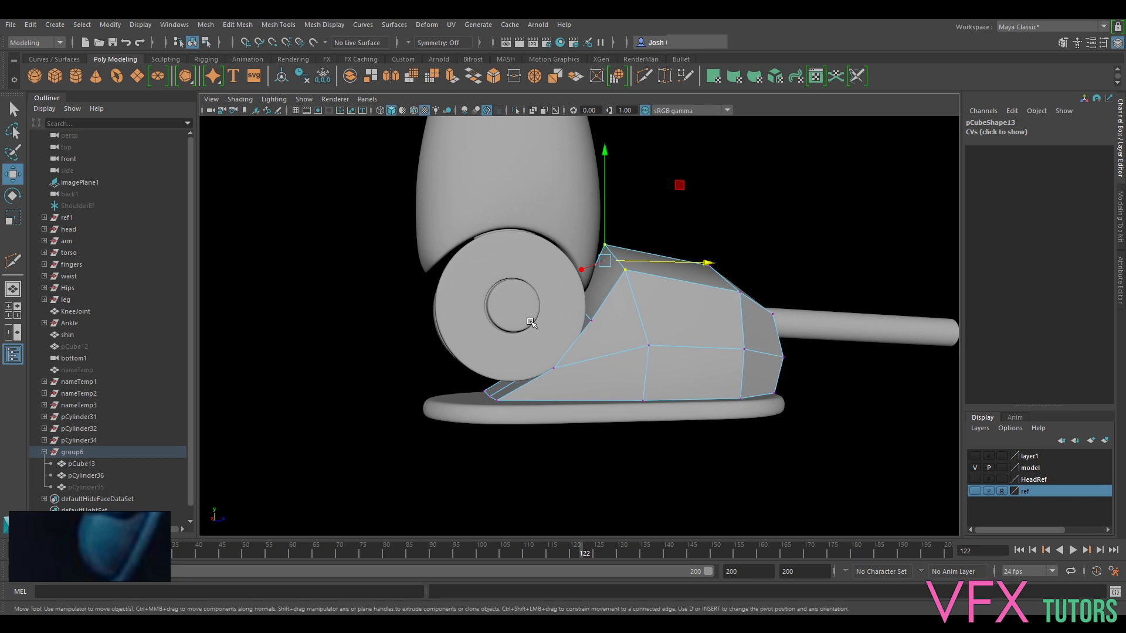
Return pCube13 to object mode and smooth its mesh with one division.
right_drag(681, 293, 795, 248)
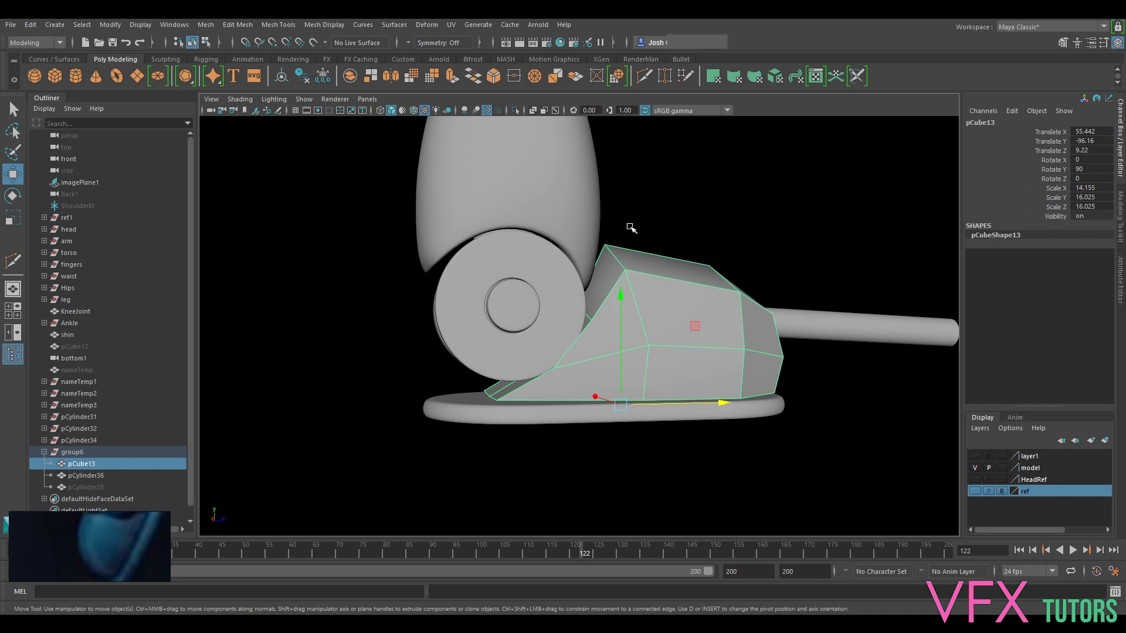
click(207, 25)
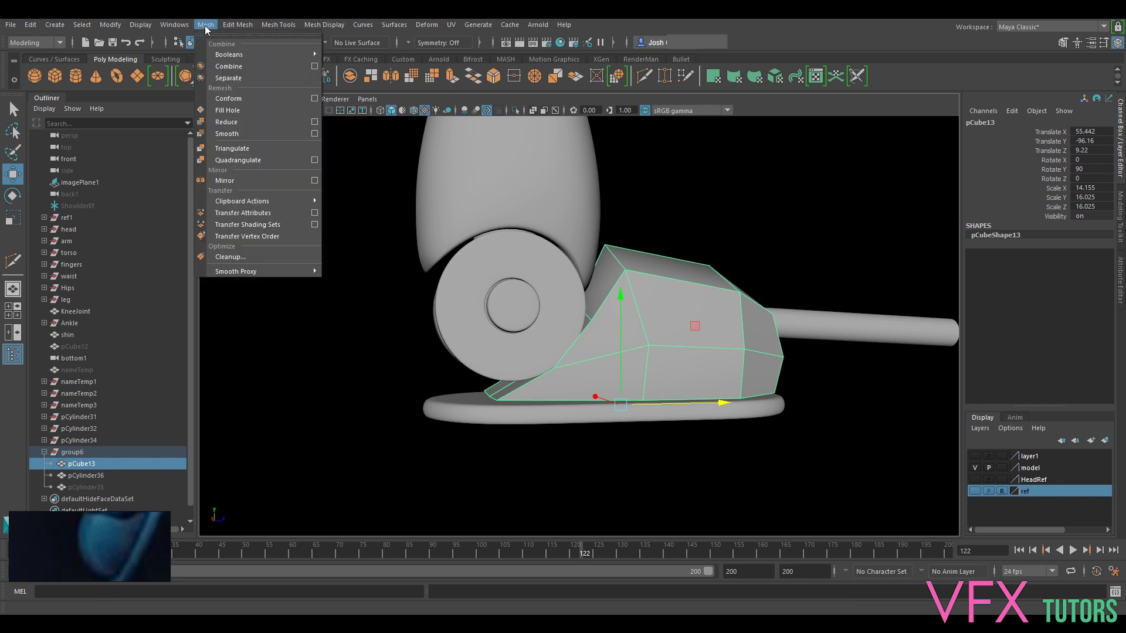
click(246, 134)
alt+drag(794, 216, 615, 247)
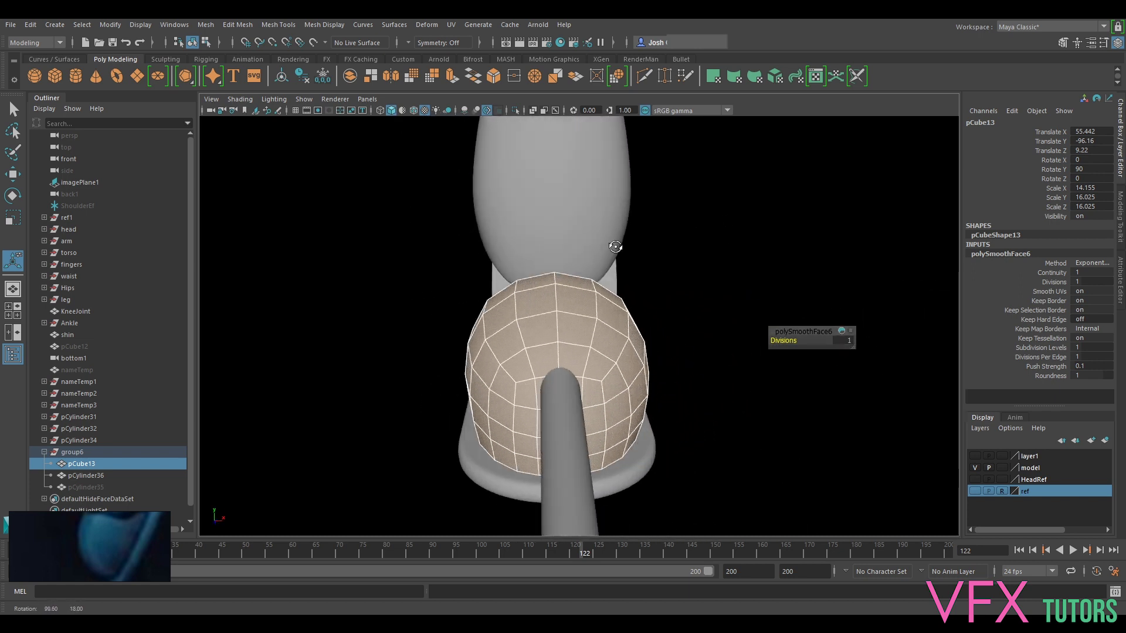
Center the pivot of the foot block pCube13 and scale it up to about 15.05, 16.854, 16.854.
right_drag(595, 311, 653, 271)
click(581, 369)
alt+drag(581, 370, 707, 379)
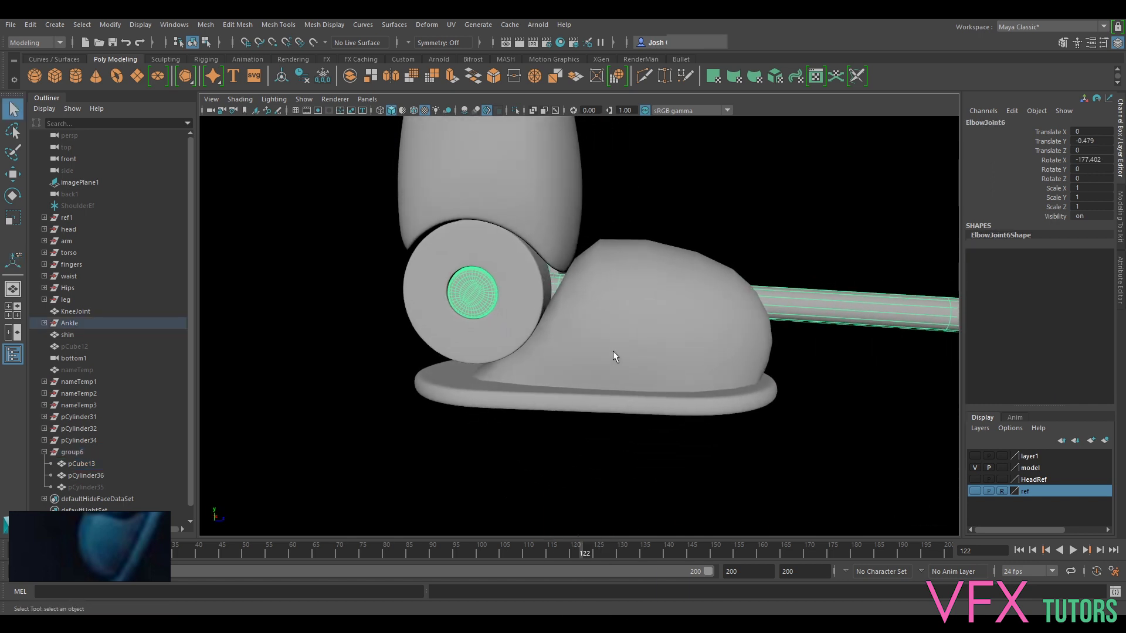
alt+drag(831, 235, 692, 310)
click(631, 308)
key(r)
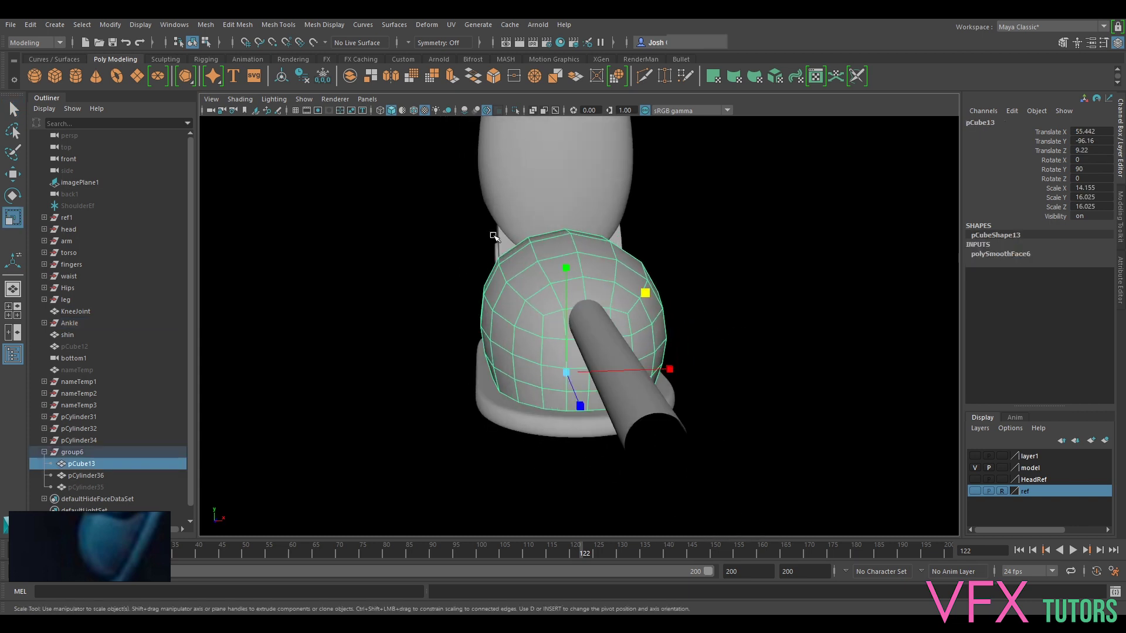
click(282, 78)
drag(572, 302, 587, 305)
Switch pCube13 to vertex editing with soft selection and select the vertex at its upper rear edge.
alt+drag(484, 350, 561, 330)
right_drag(540, 280, 466, 280)
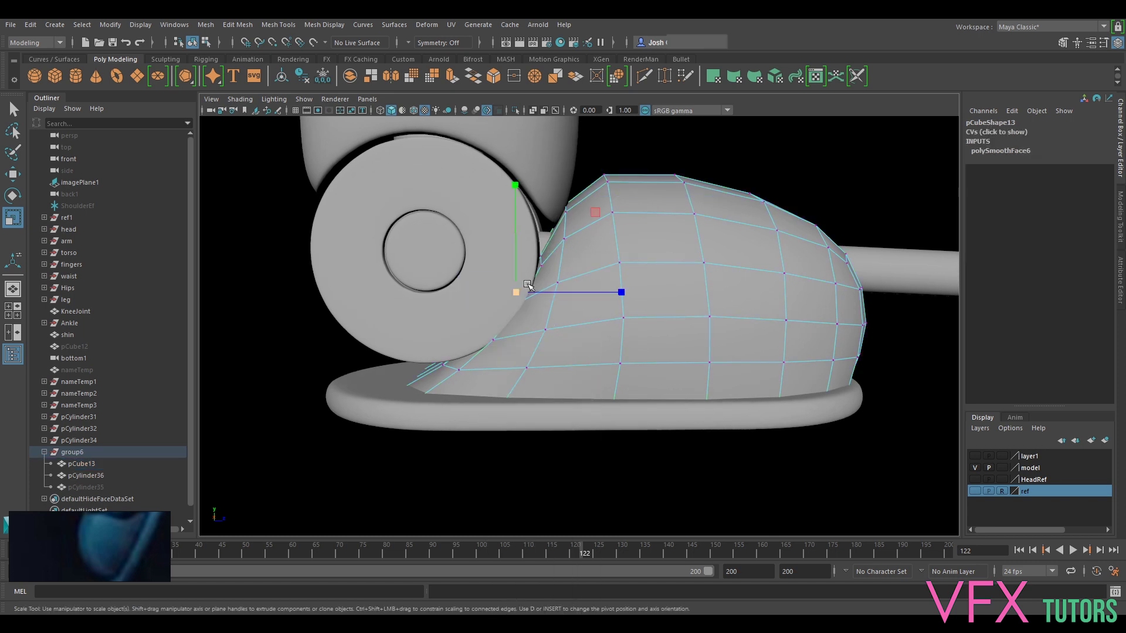
key(b)
alt+drag(510, 294, 482, 333)
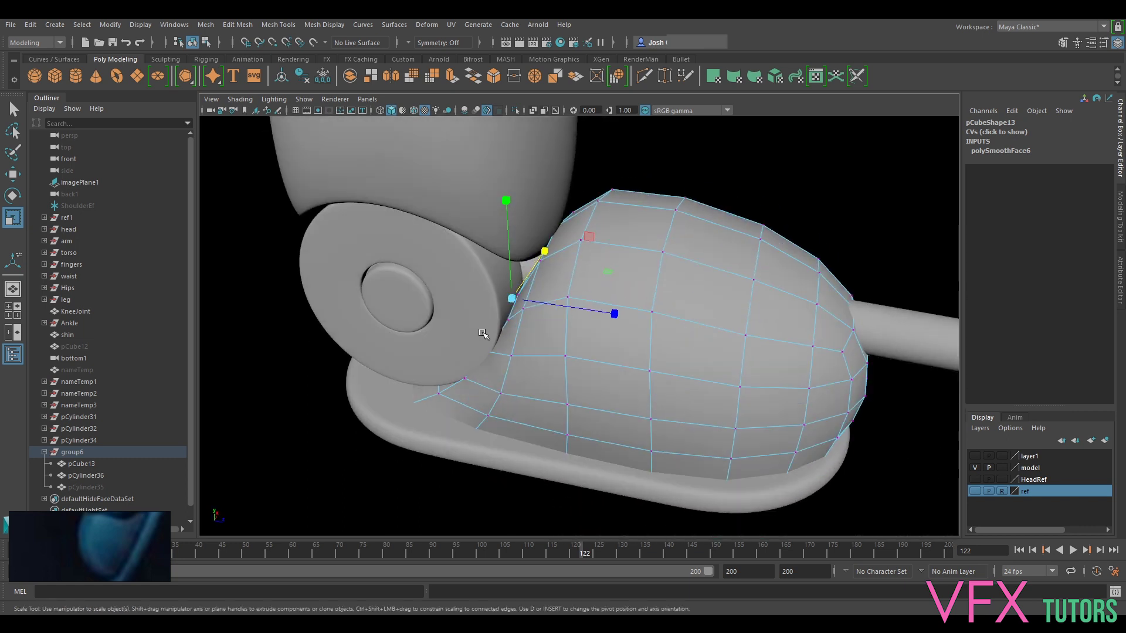
alt+drag(559, 326, 580, 285)
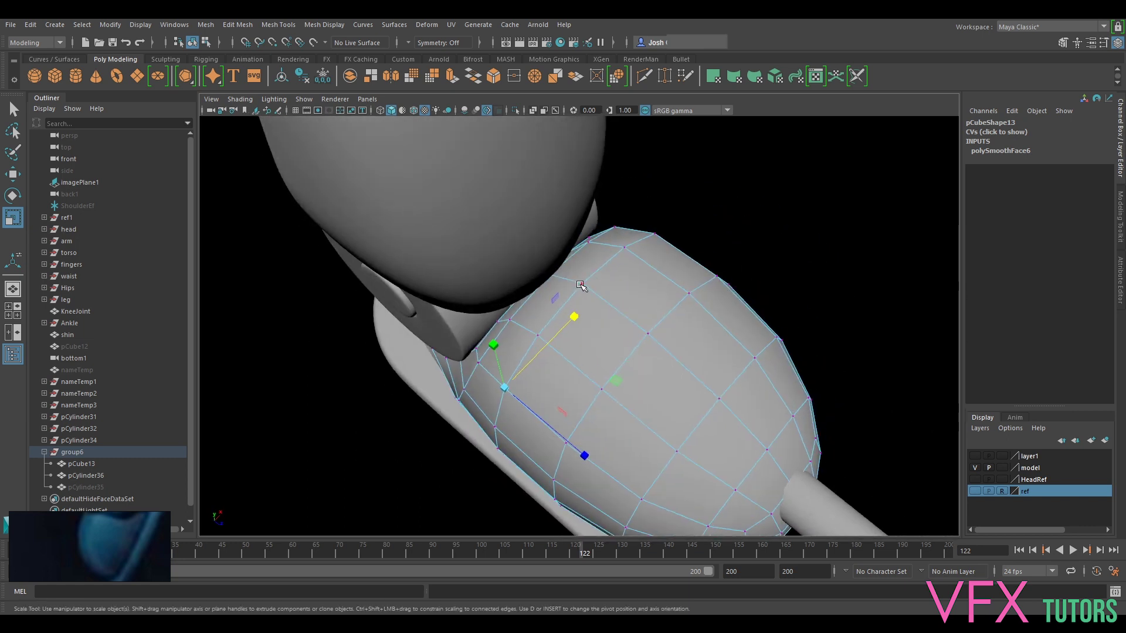
alt+drag(563, 352, 628, 293)
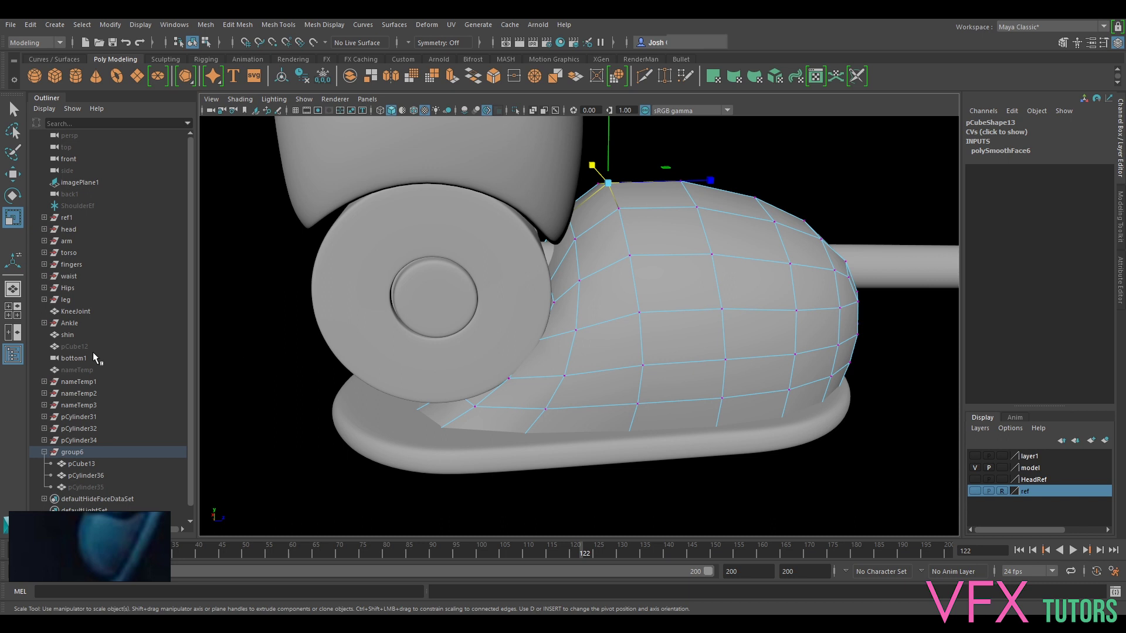
Set the Move tool's Soft Select falloff radius to 11.74.
double_click(17, 216)
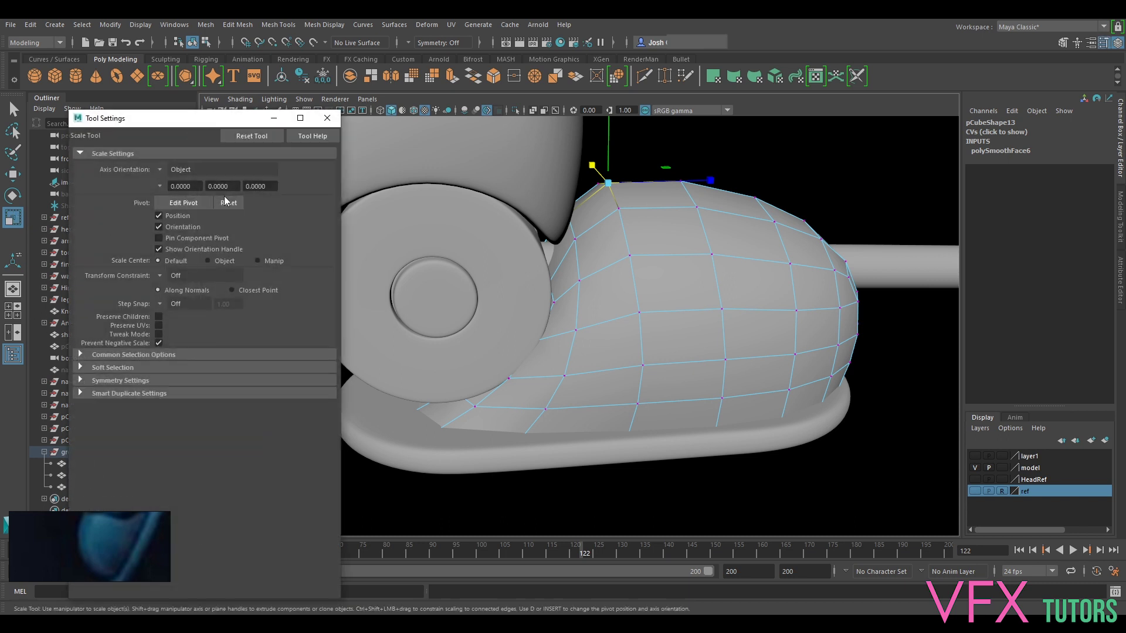
click(327, 118)
key(w)
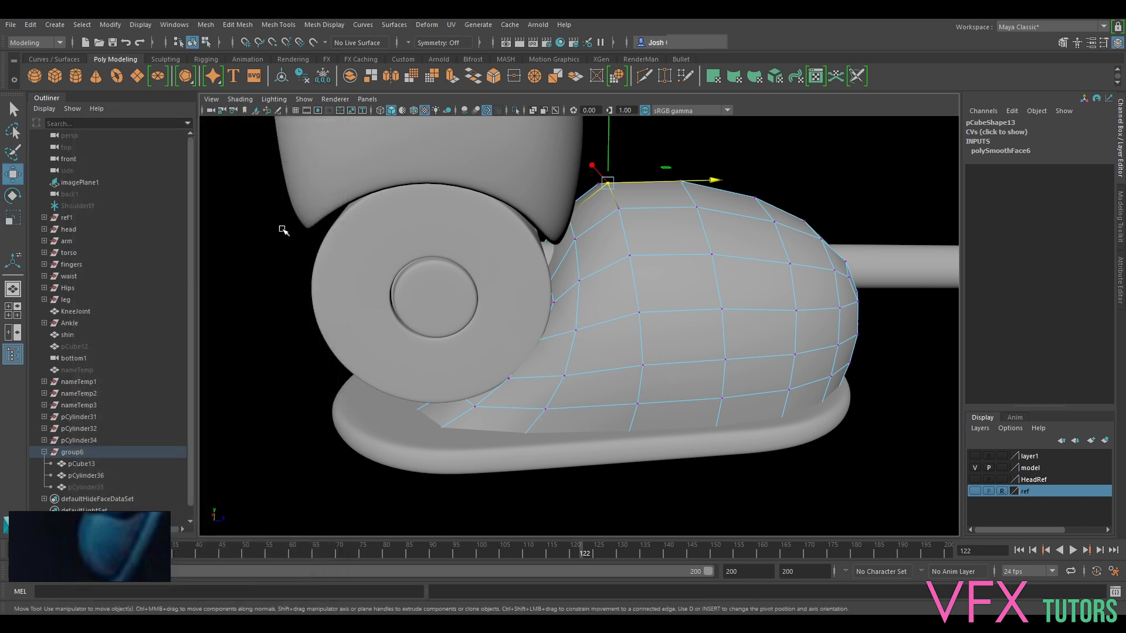
double_click(16, 174)
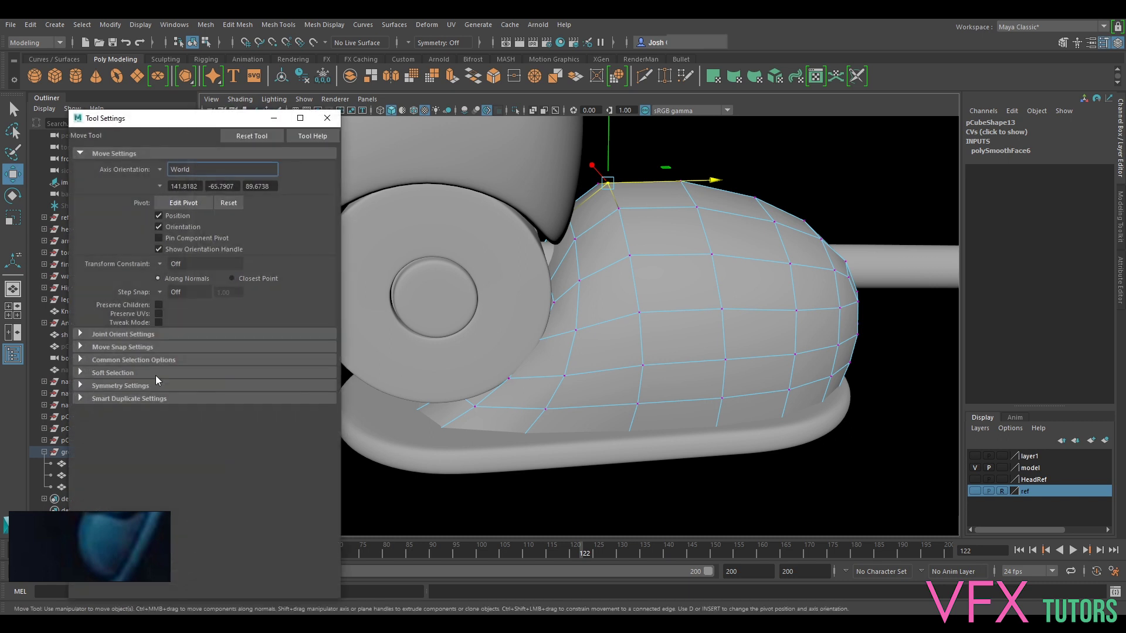
click(85, 373)
drag(207, 412, 210, 413)
Reposition the middle rear vertices of pCube13 with soft selection to follow the curve of the ankle joint.
alt+drag(376, 365, 486, 290)
click(503, 282)
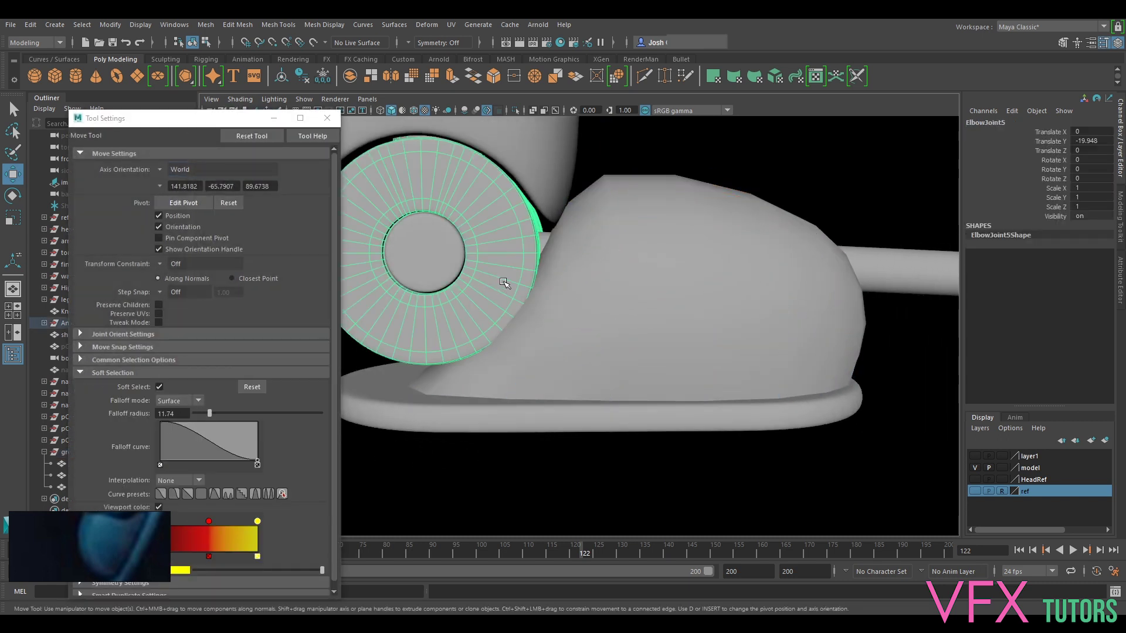
click(589, 280)
right_drag(578, 288, 516, 292)
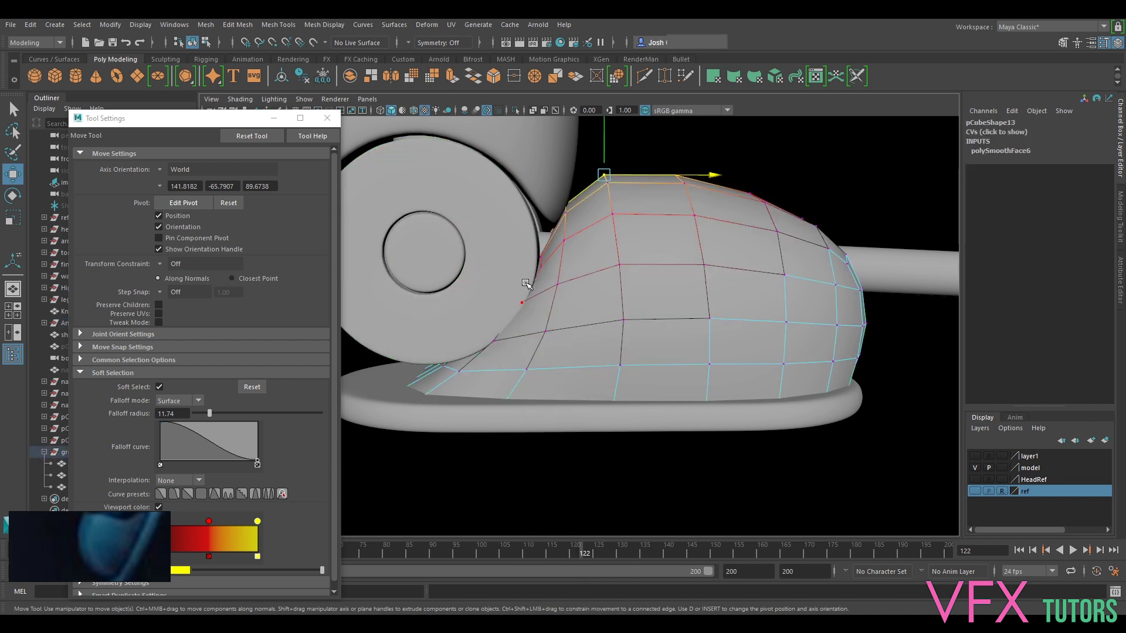
mouse_move(549, 328)
alt+mouse_down()
mouse_move(536, 289)
mouse_move(554, 312)
alt+mouse_up()
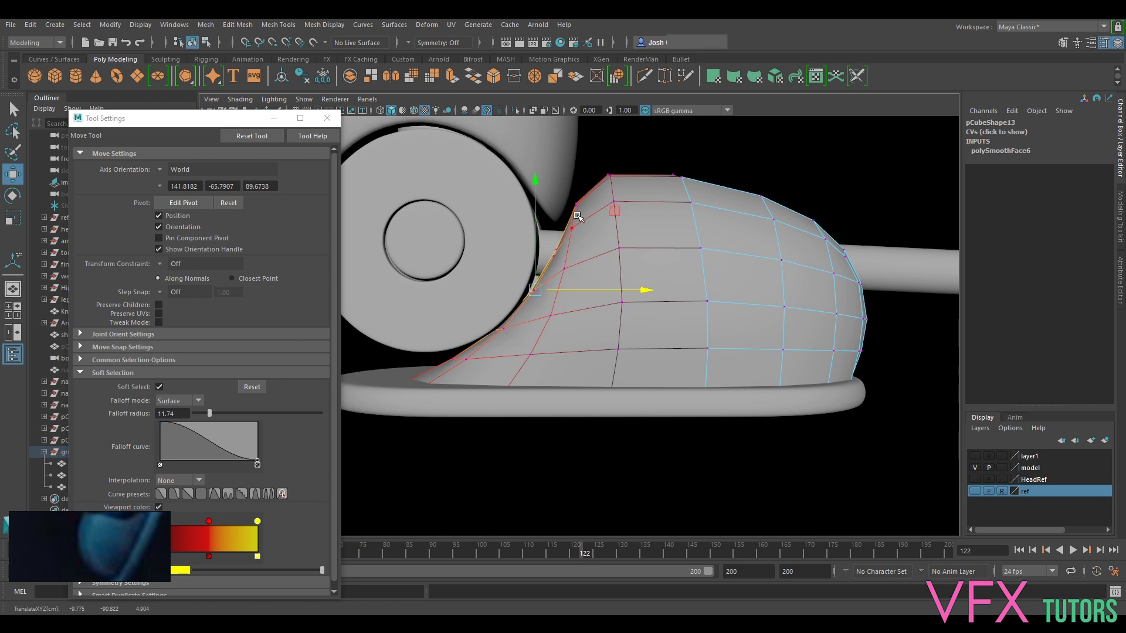
click(328, 118)
alt+middle_drag(530, 384, 565, 324)
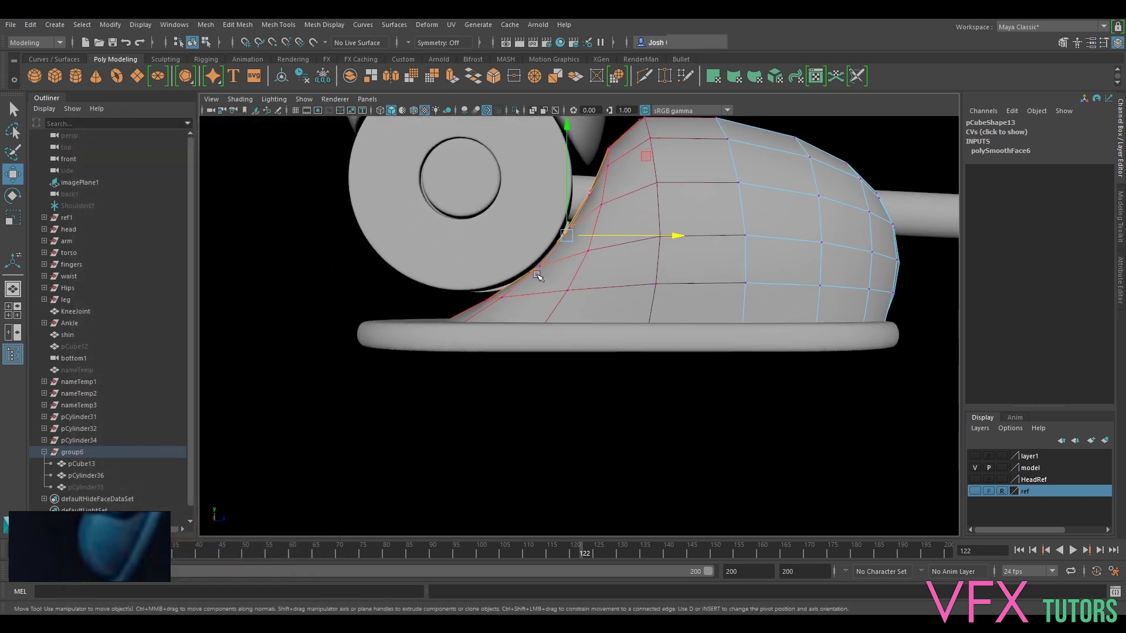
alt+middle_drag(598, 223, 566, 325)
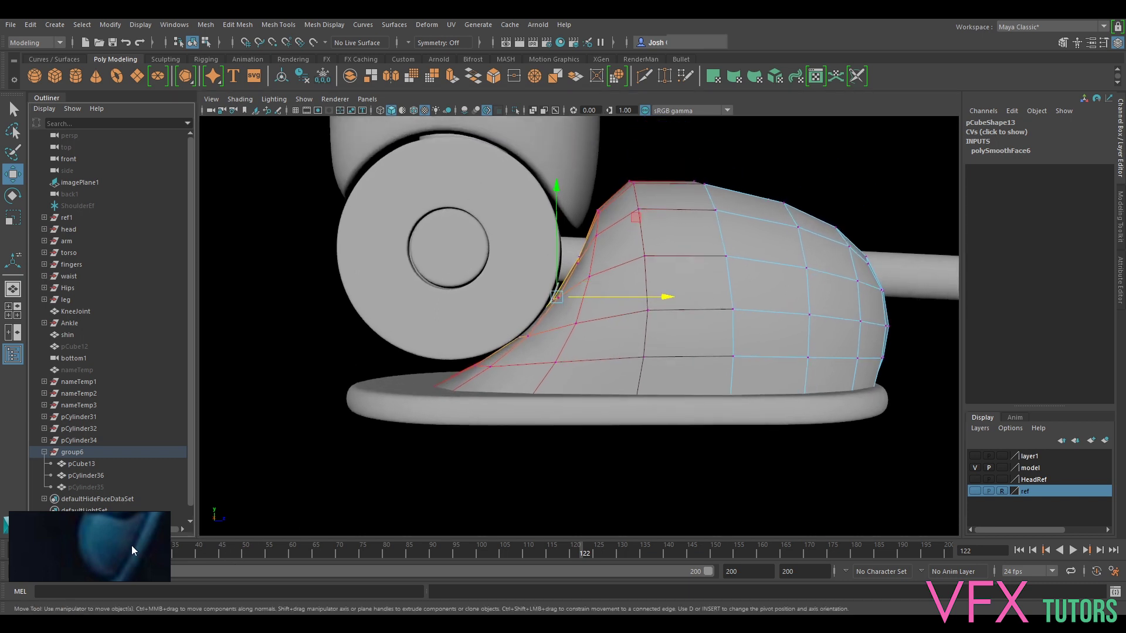
Nudge the upper and lower rear vertices of pCube13 with soft selection to refine its curve around the ankle joint.
click(595, 213)
drag(596, 206, 597, 210)
click(520, 337)
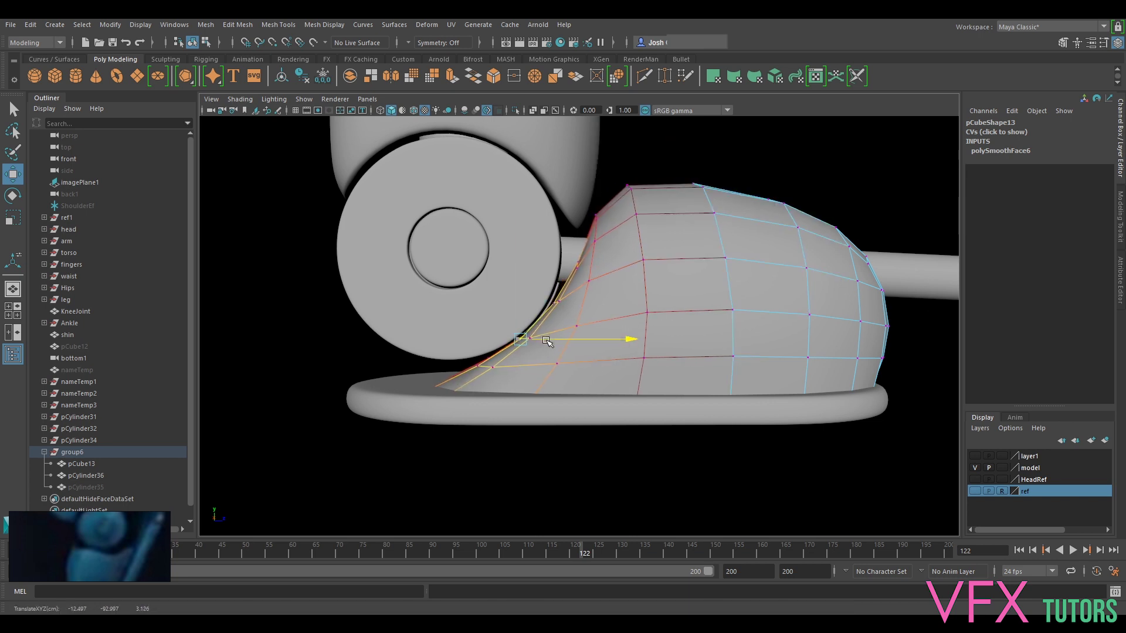
click(579, 268)
alt+drag(604, 339, 389, 344)
alt+drag(570, 310, 754, 329)
Return pCube13 to object mode and smooth its mesh once more.
scroll(674, 332, up, 4)
alt+drag(593, 335, 709, 252)
right_drag(709, 252, 756, 240)
alt+drag(675, 293, 722, 334)
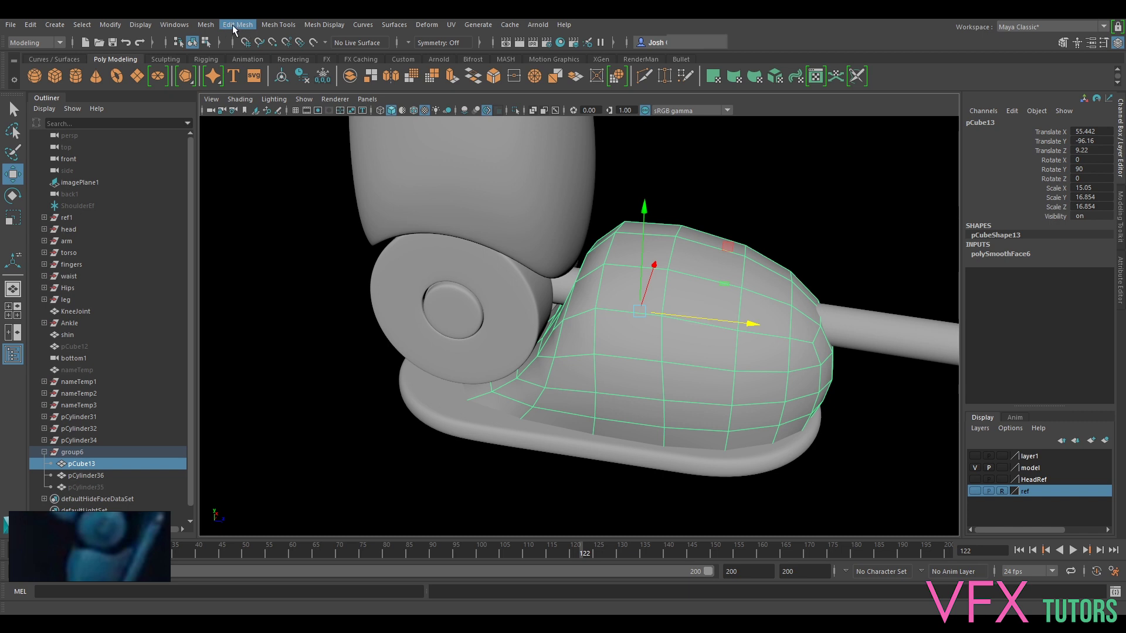
click(205, 25)
click(240, 122)
alt+drag(648, 251, 616, 254)
right_drag(616, 253, 672, 227)
click(641, 249)
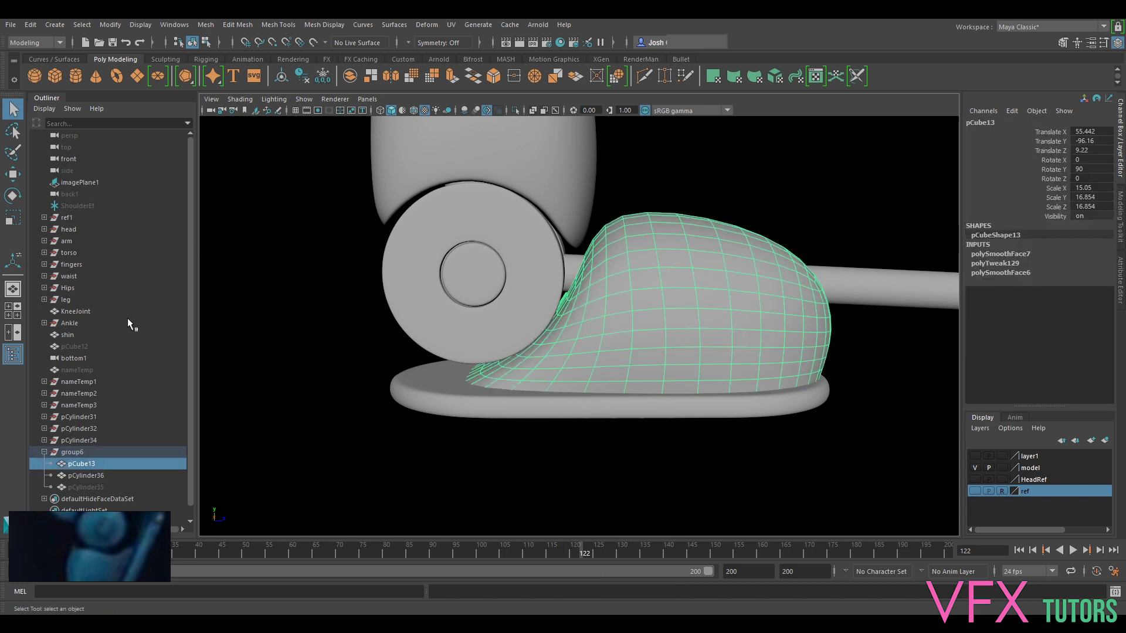
Adjust the upper rear area of the smoothed pCube13 along the foot's length with a soft-selected move.
right_drag(637, 283, 628, 316)
alt+drag(603, 287, 613, 258)
click(622, 258)
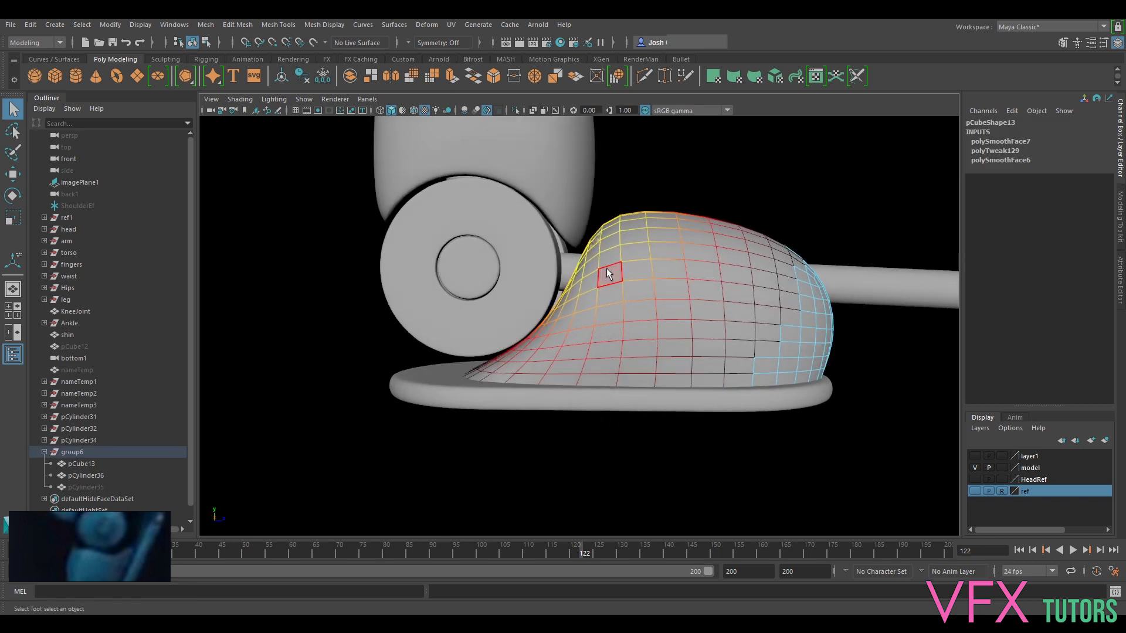
key(w)
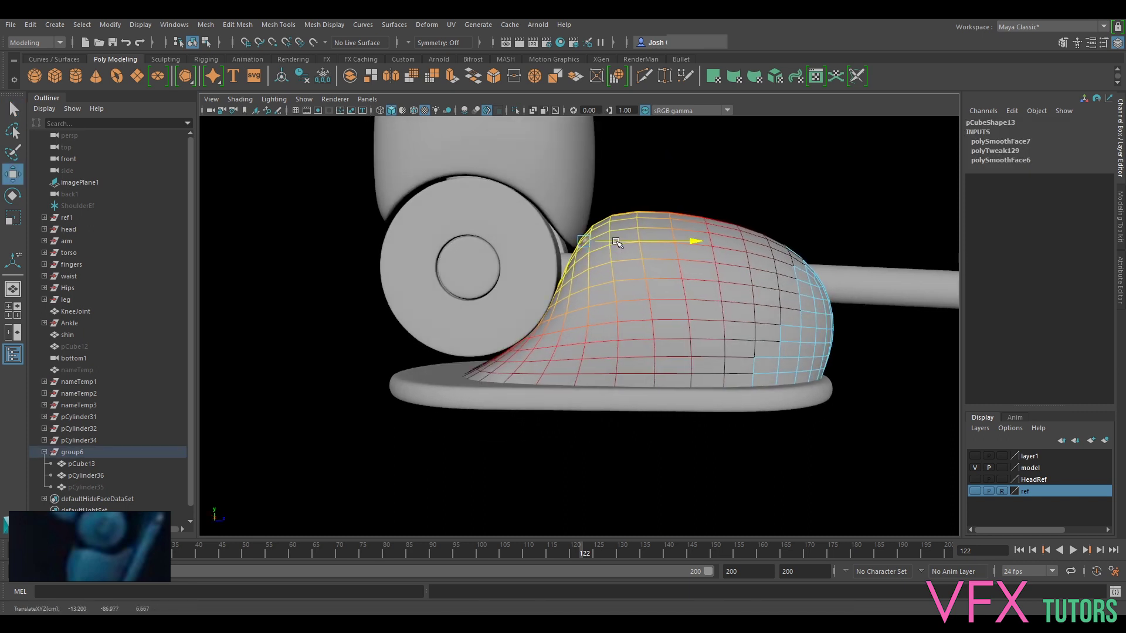
alt+drag(614, 245, 587, 319)
Move the lower rear area of pCube13 forward with soft selection to open a gap behind the ankle joint.
click(559, 318)
alt+drag(665, 346, 651, 333)
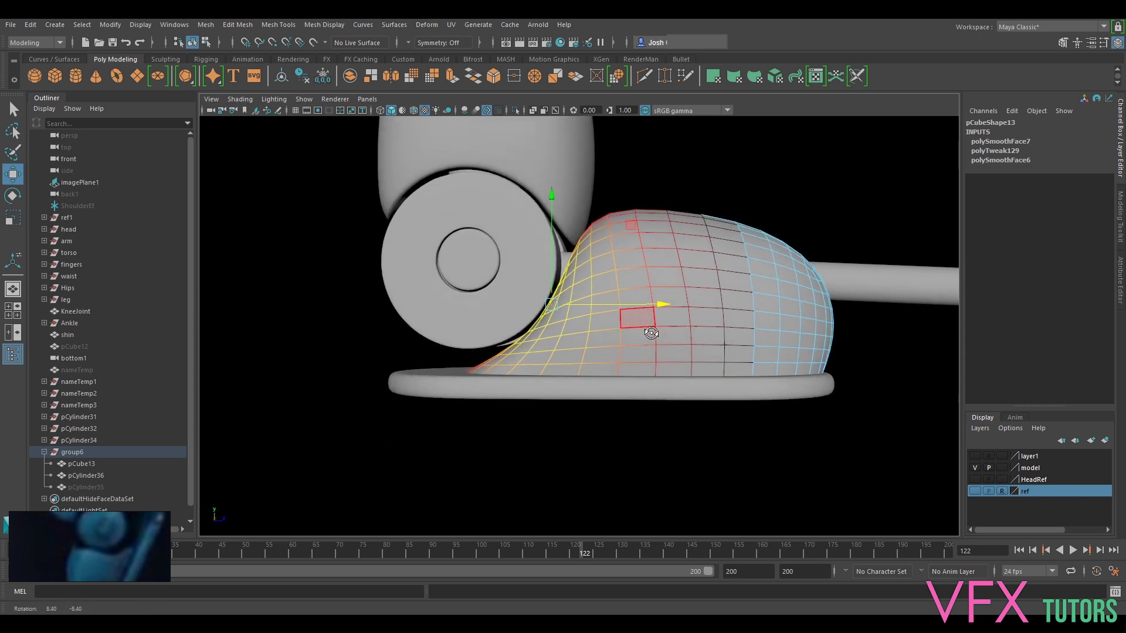
mouse_move(577, 308)
mouse_down()
mouse_move(588, 319)
mouse_move(597, 311)
mouse_up()
alt+drag(581, 356, 576, 350)
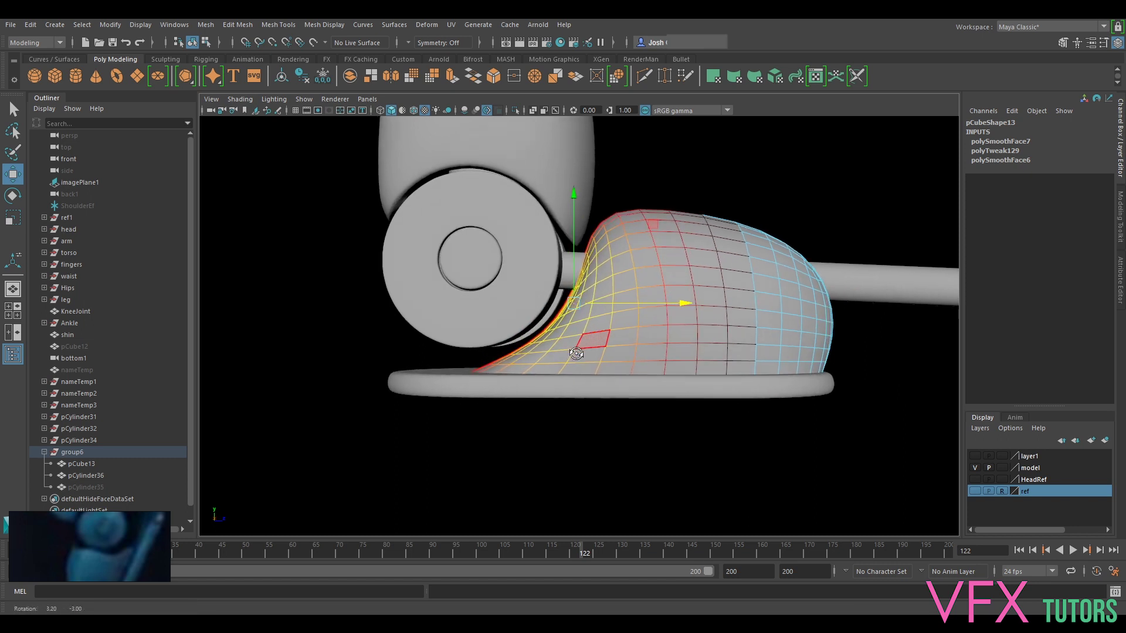
Reshape the middle of pCube13's top rear edge beneath the shin with a soft-selected move.
alt+drag(486, 372, 530, 336)
drag(639, 290, 597, 288)
right_drag(598, 289, 586, 277)
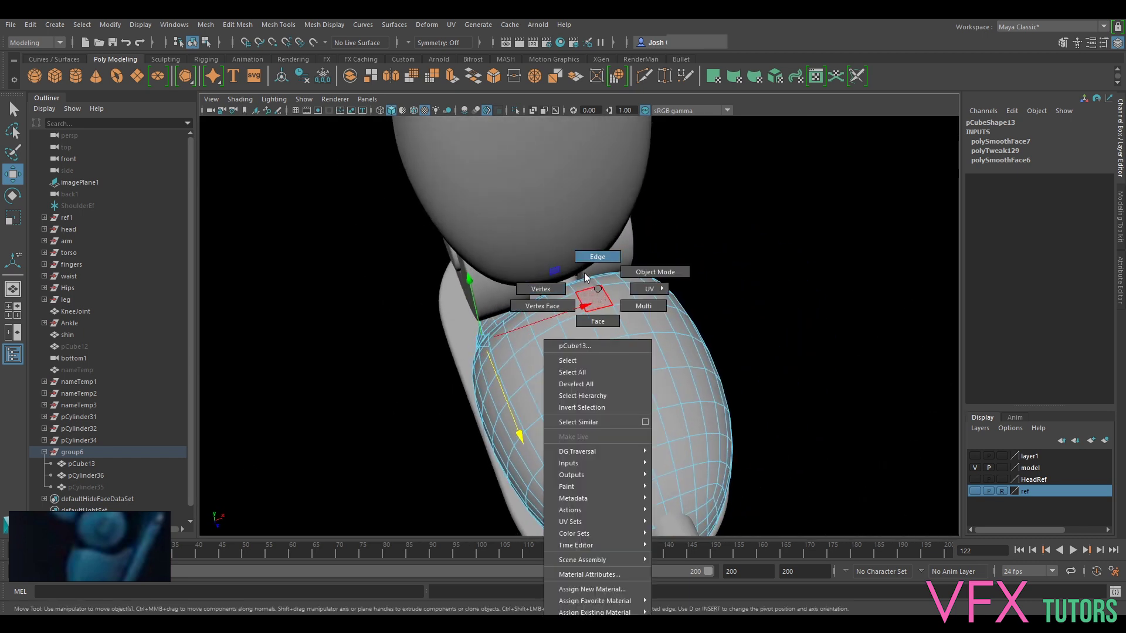
click(593, 312)
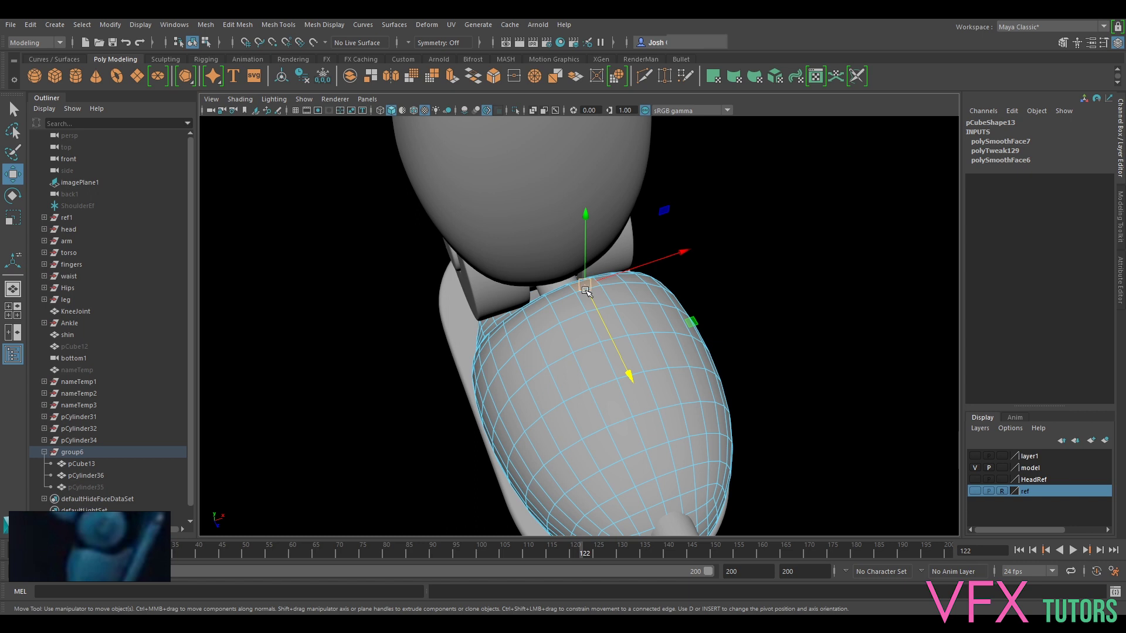
key(b)
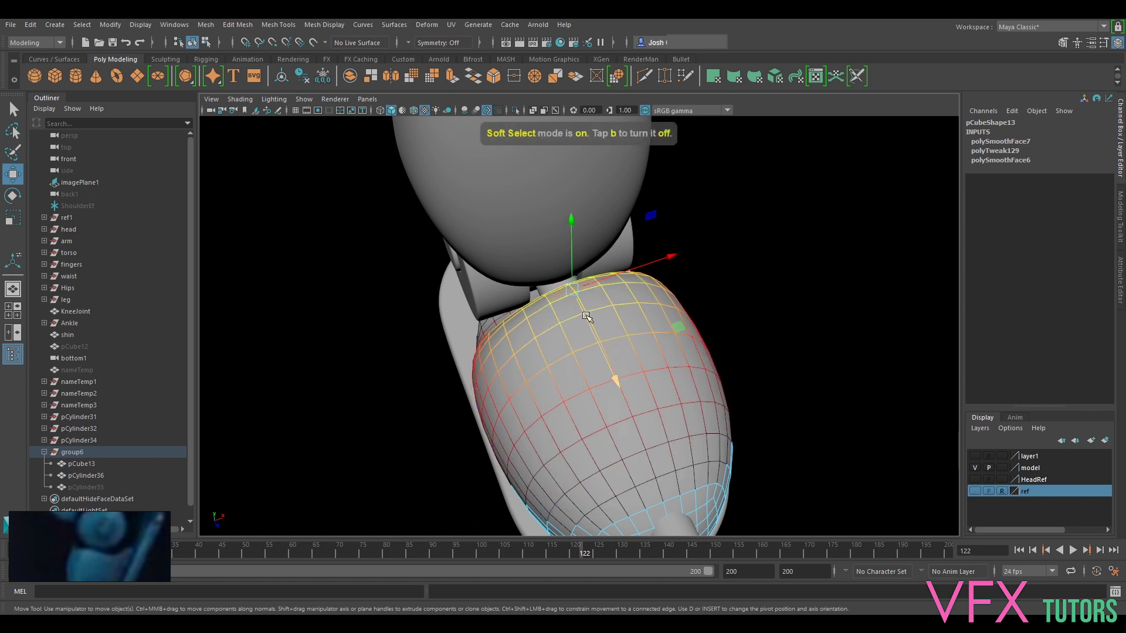
alt+drag(587, 317, 565, 253)
alt+drag(588, 327, 650, 332)
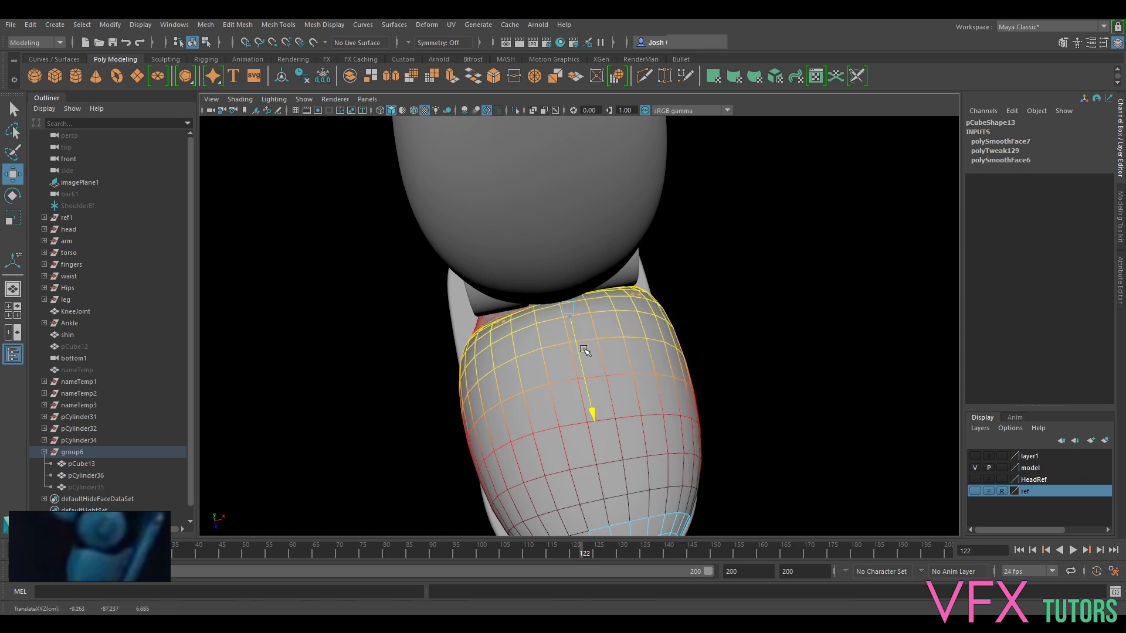
alt+drag(585, 360, 656, 333)
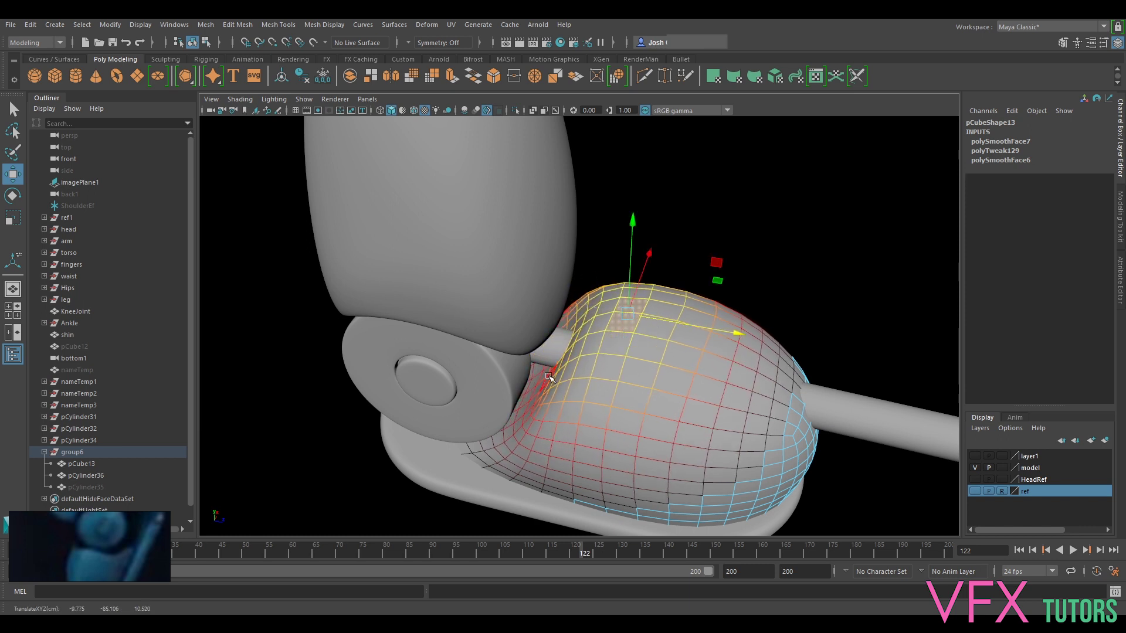
Nudge the side and top points along pCube13's upper rear edge with soft selection.
click(573, 386)
middle_drag(562, 396, 558, 388)
mouse_move(588, 374)
alt+mouse_down()
mouse_move(603, 359)
mouse_move(583, 378)
alt+mouse_up()
click(551, 336)
click(562, 334)
alt+drag(618, 342, 562, 336)
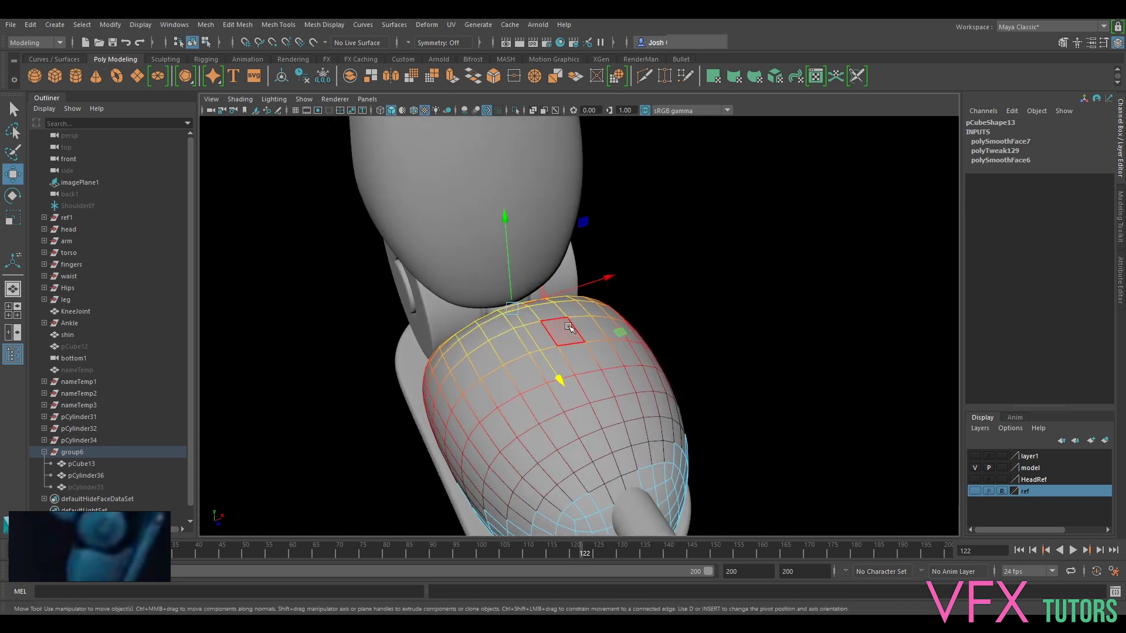
Turn off soft selection and delete pCube13's central lengthwise face loop and the faces on one side of it.
key(b)
right_drag(588, 289, 588, 338)
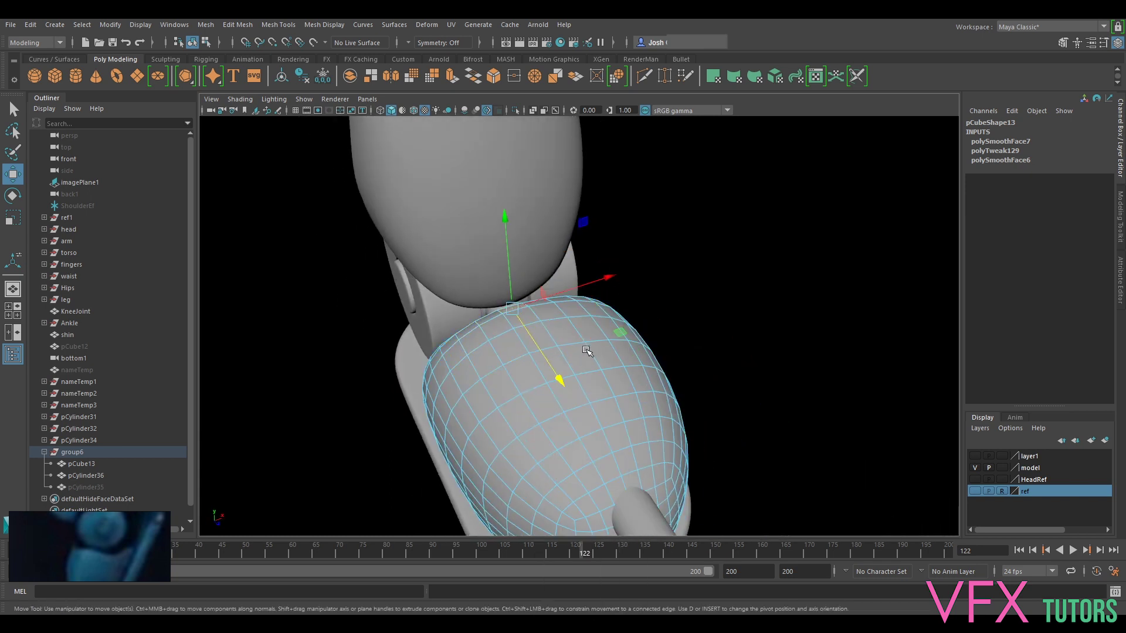
alt+drag(589, 351, 551, 358)
double_click(530, 302)
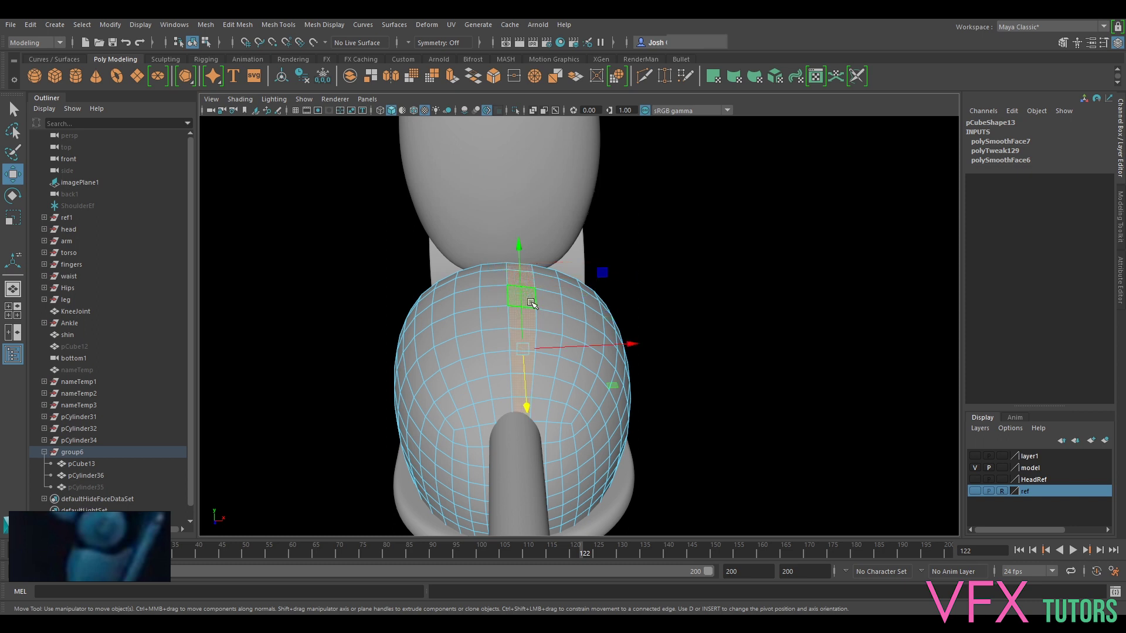
key(Delete)
double_click(545, 336)
key(Delete)
Turn on X-Ray shading and shift the bottom rear vertices of pCube13 slightly along the sole.
alt+right_drag(576, 343, 541, 368)
alt+drag(542, 339, 654, 329)
alt+right_drag(653, 329, 658, 362)
alt+middle_drag(659, 363, 544, 333)
alt+right_drag(544, 332, 562, 349)
alt+drag(562, 349, 505, 341)
right_drag(491, 289, 491, 334)
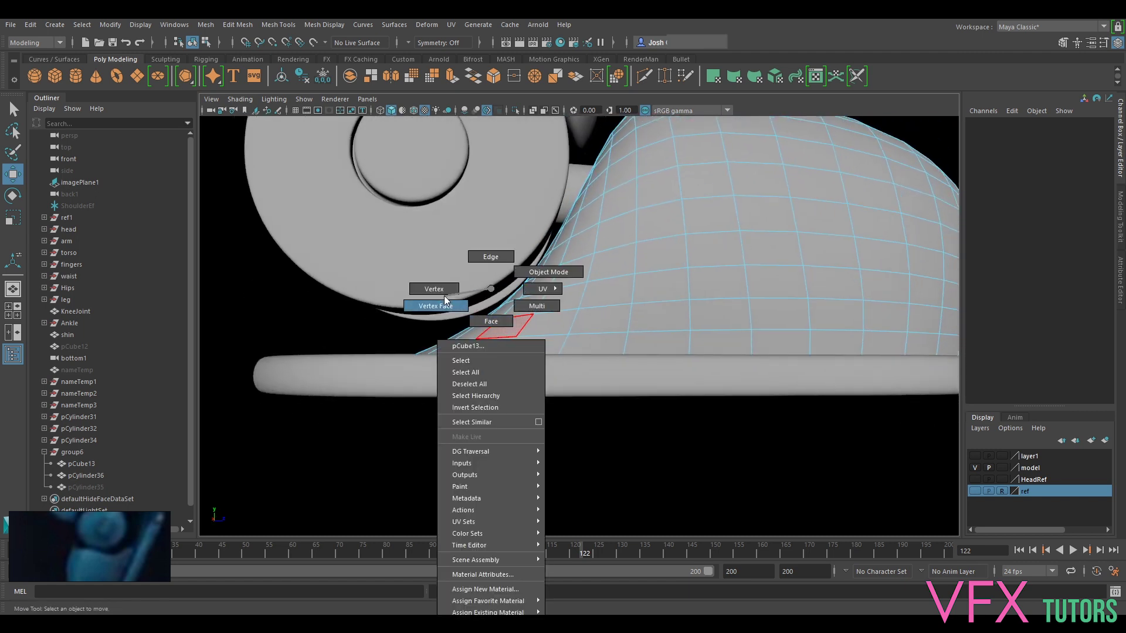
right_drag(445, 298, 444, 301)
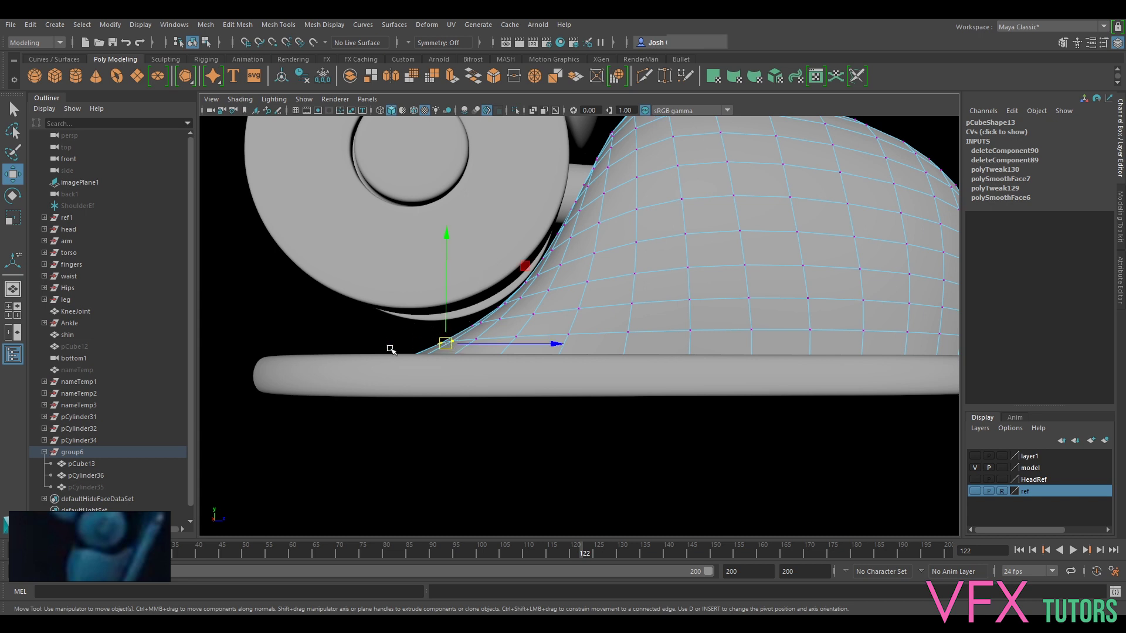
click(225, 113)
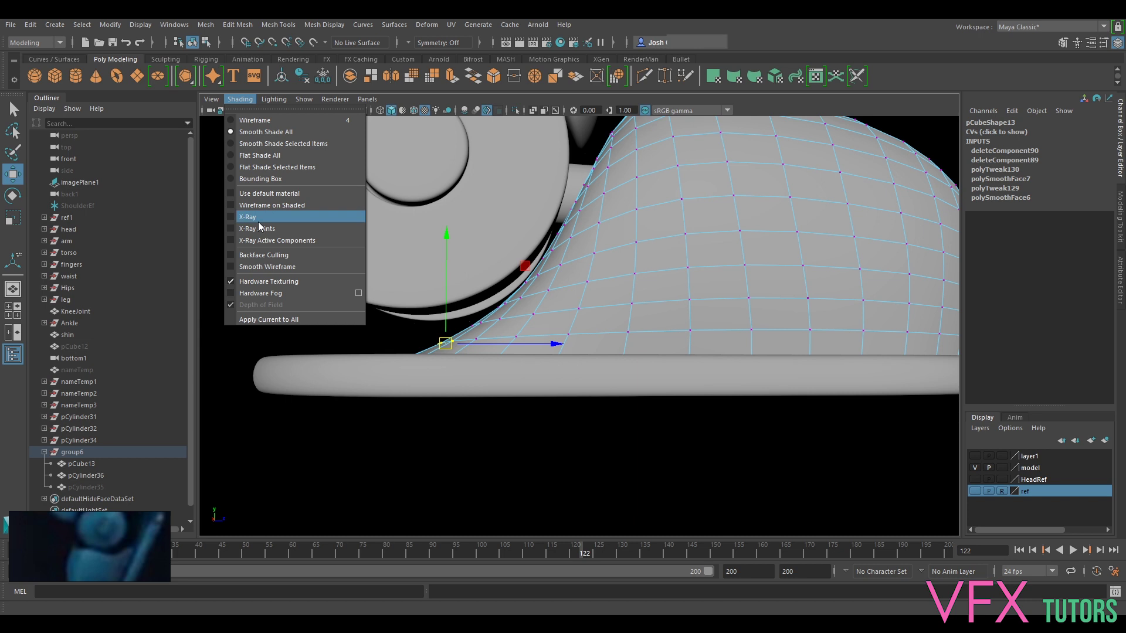
click(261, 223)
drag(425, 383, 470, 357)
click(481, 360)
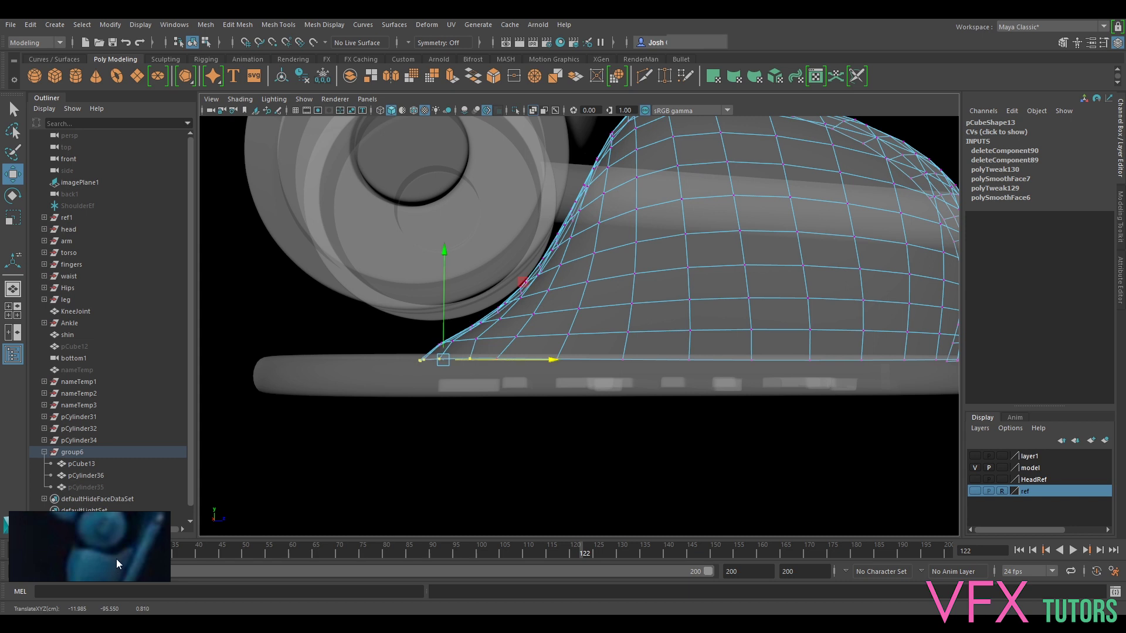
Try to shift the lower rear vertex rows of pCube13 forward along the sole, undoing the moves.
drag(411, 334, 526, 380)
drag(510, 342, 522, 346)
key(ctrl+z)
drag(408, 387, 534, 362)
drag(415, 384, 535, 336)
drag(461, 385, 462, 385)
drag(512, 336, 519, 338)
key(ctrl+z)
Move the lower rear vertices of pCube13 forward from the ankle joint and slide a bottom edge vertex forward.
scroll(523, 335, up, 3)
drag(321, 419, 493, 286)
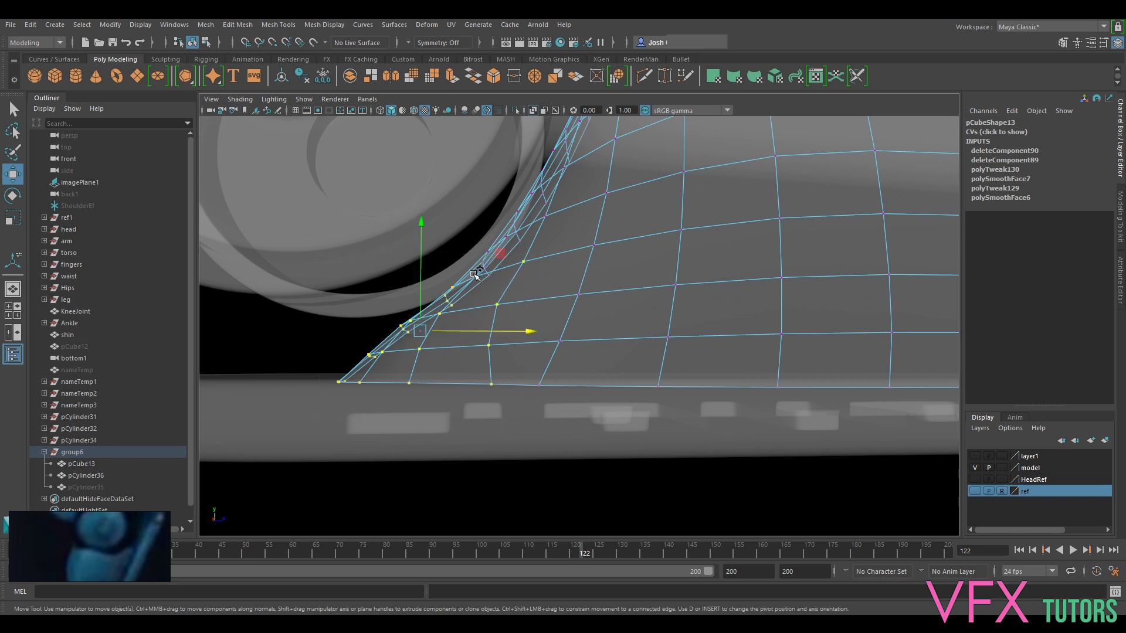
drag(488, 327, 517, 292)
click(457, 299)
click(583, 415)
drag(602, 419, 616, 420)
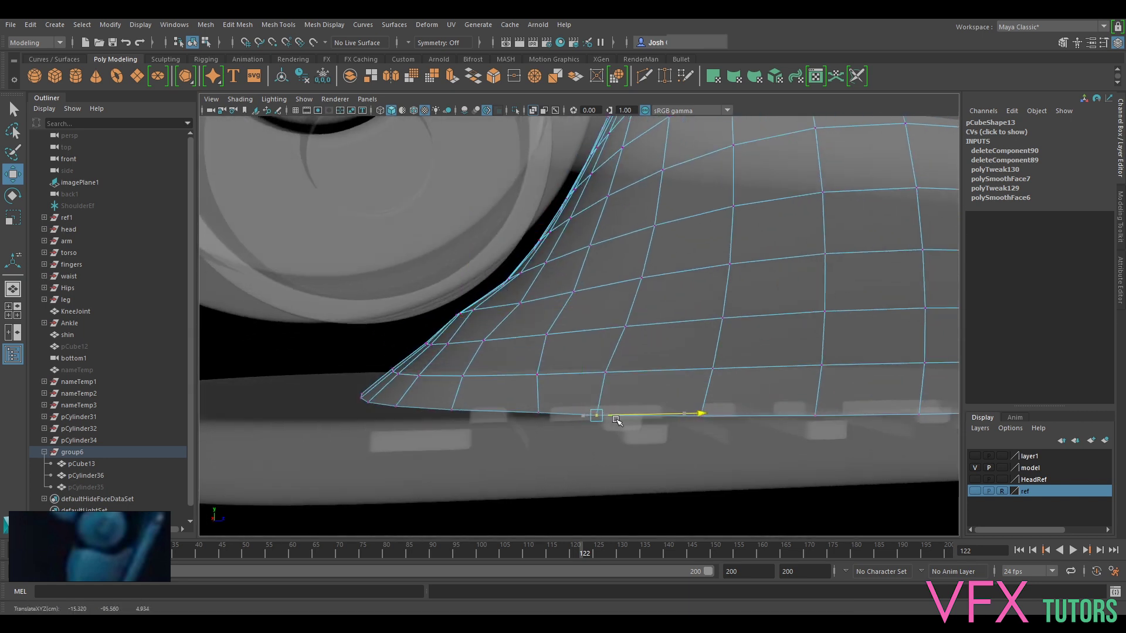
Turn off X-Ray shading in the viewport.
scroll(589, 370, down, 4)
alt+drag(566, 376, 541, 370)
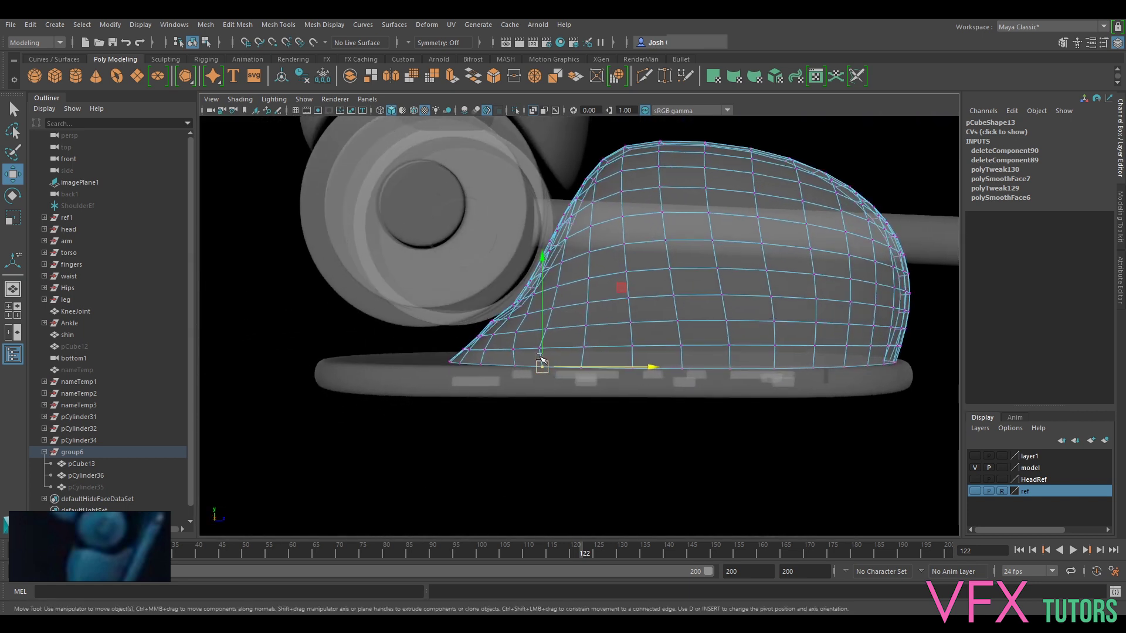
scroll(532, 349, up, 2)
alt+drag(503, 325, 530, 332)
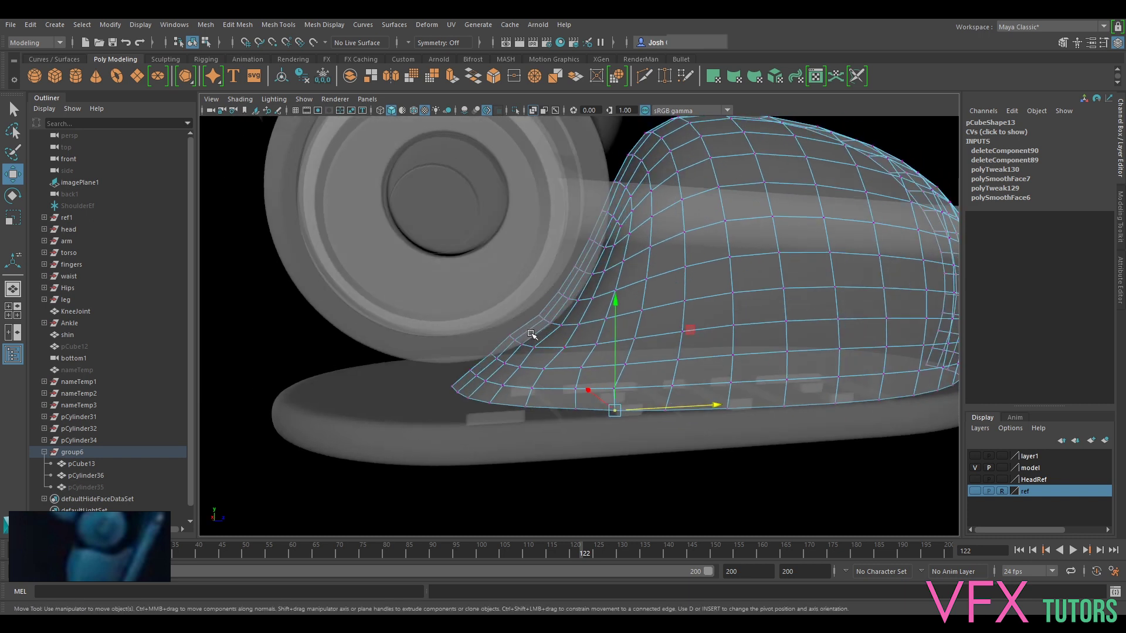
click(240, 99)
click(257, 218)
alt+drag(530, 327, 503, 320)
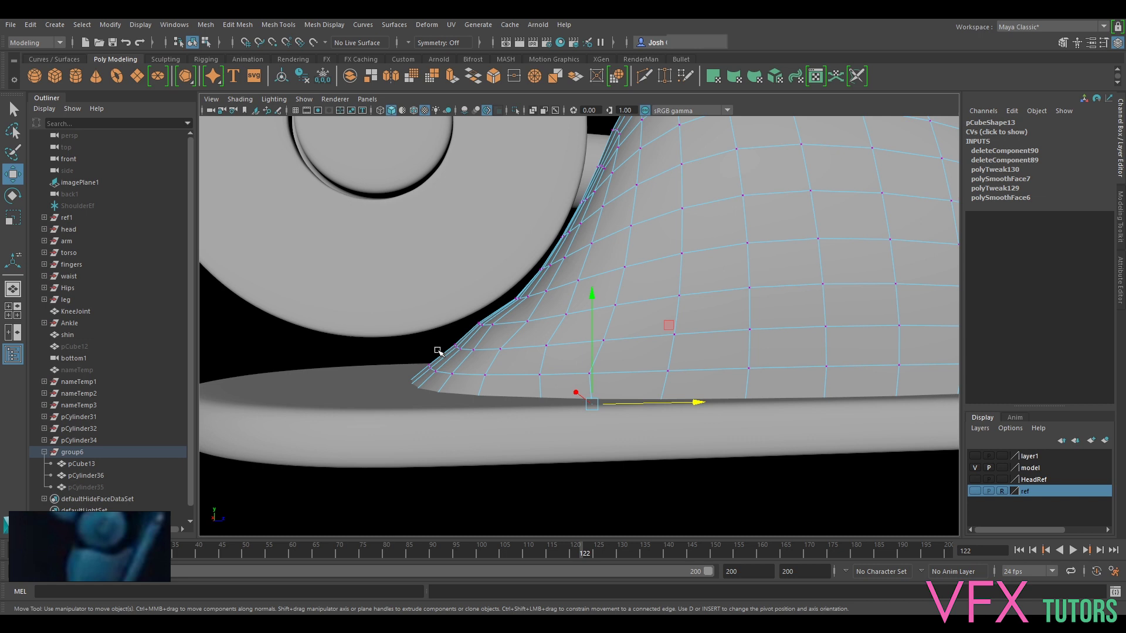
Shift individual lower rear edge vertices of pCube13 slightly along the sole to even out the contour beneath the ankle joint.
drag(441, 376, 459, 367)
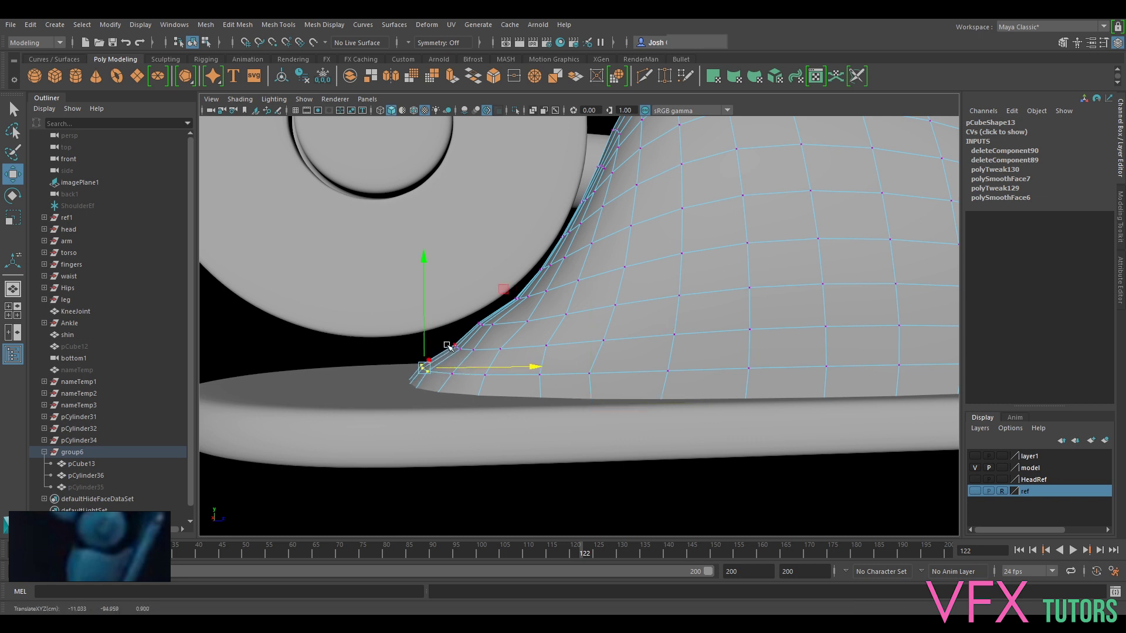
click(456, 346)
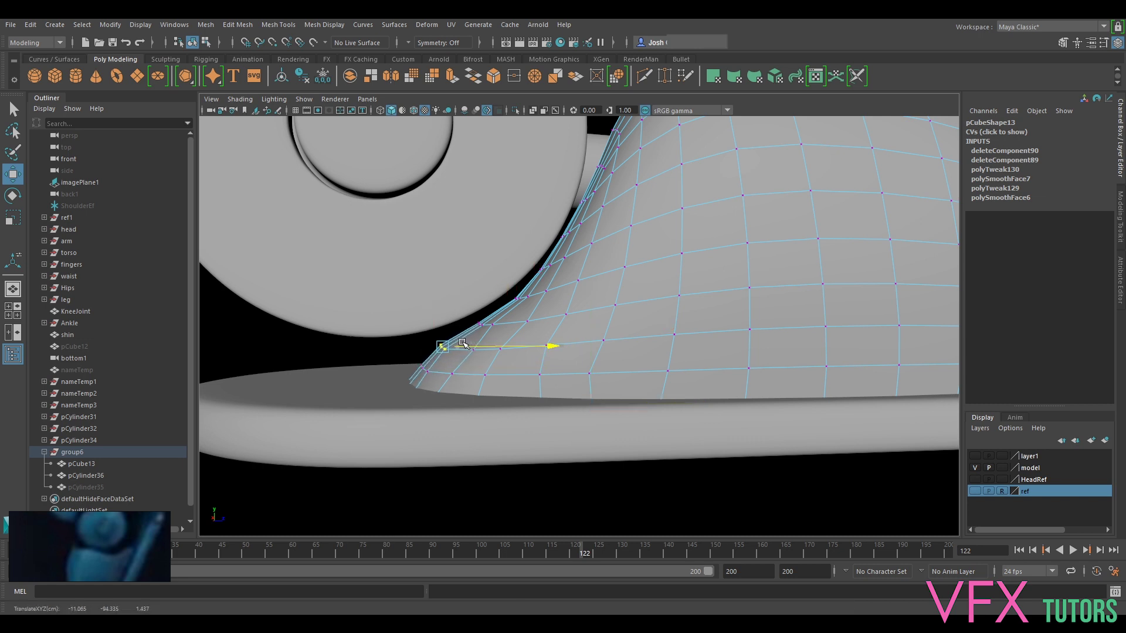
alt+drag(459, 342, 476, 324)
scroll(498, 323, up, 4)
click(477, 315)
click(432, 320)
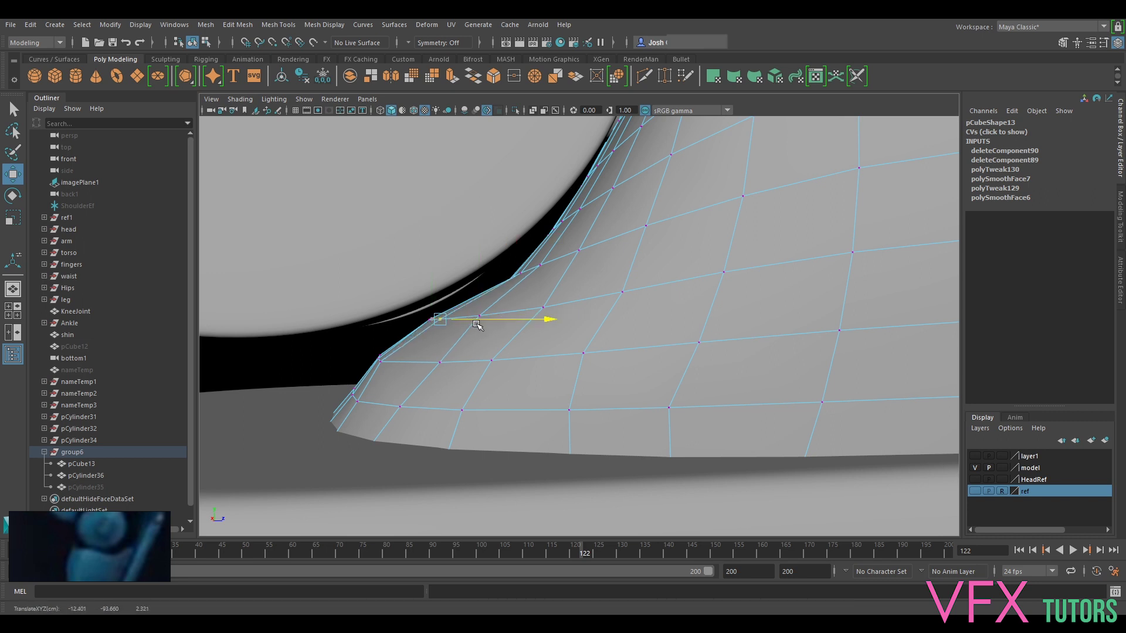
click(386, 364)
click(381, 361)
drag(415, 363, 427, 362)
Preview pCube13 with smooth mesh display in Object Mode and examine the foot's shape around the ankle joint.
alt+drag(503, 283, 502, 348)
scroll(495, 334, down, 6)
key(3)
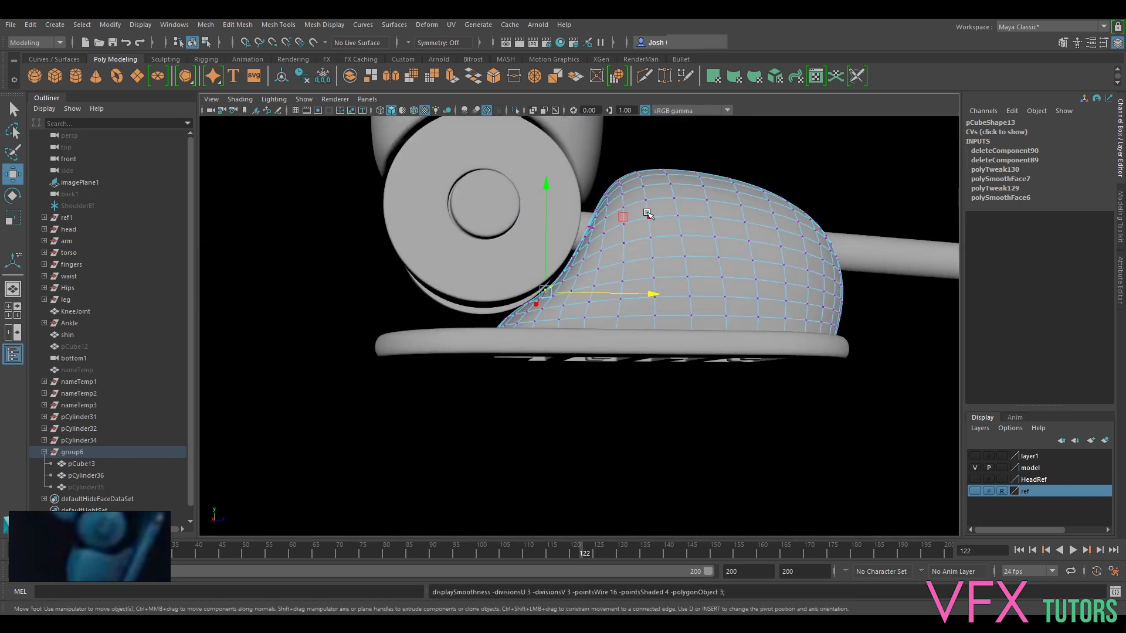
right_drag(670, 226, 711, 210)
mouse_move(827, 178)
alt+mouse_down()
mouse_move(802, 219)
mouse_move(822, 207)
mouse_move(821, 176)
mouse_move(704, 208)
mouse_move(687, 182)
mouse_move(822, 78)
mouse_move(837, 205)
mouse_move(821, 175)
alt+mouse_up()
scroll(516, 304, down, 4)
alt+drag(556, 347, 645, 311)
scroll(592, 348, up, 5)
Turn off the smooth preview and delete the vertical face loop just in front of pCube13's rear strip beside the ankle joint.
right_drag(644, 289, 645, 321)
key(1)
click(623, 272)
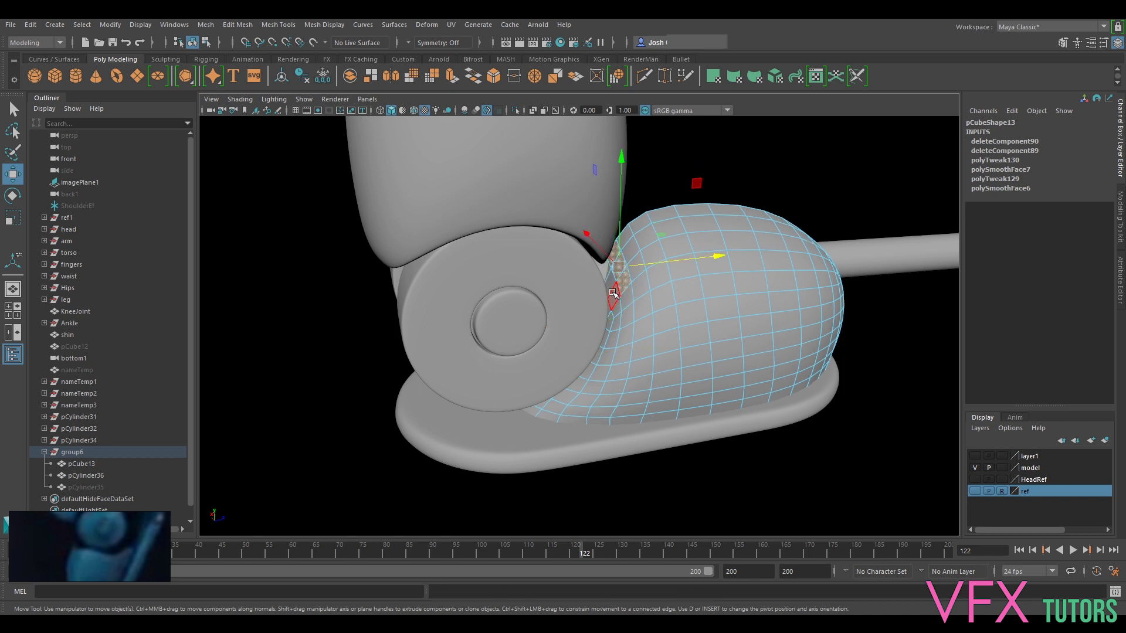
alt+drag(637, 283, 619, 319)
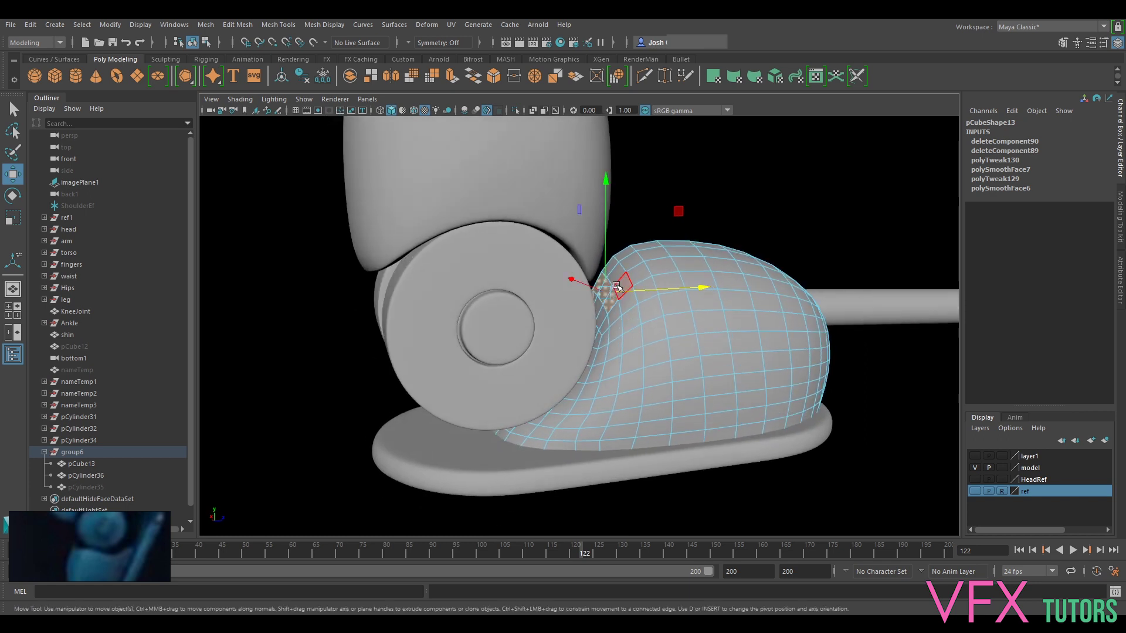
click(578, 412)
shift+double_click(590, 392)
alt+drag(572, 432, 573, 410)
shift+drag(612, 365, 597, 399)
shift+double_click(576, 354)
double_click(599, 401)
alt+drag(657, 337, 629, 364)
double_click(612, 407)
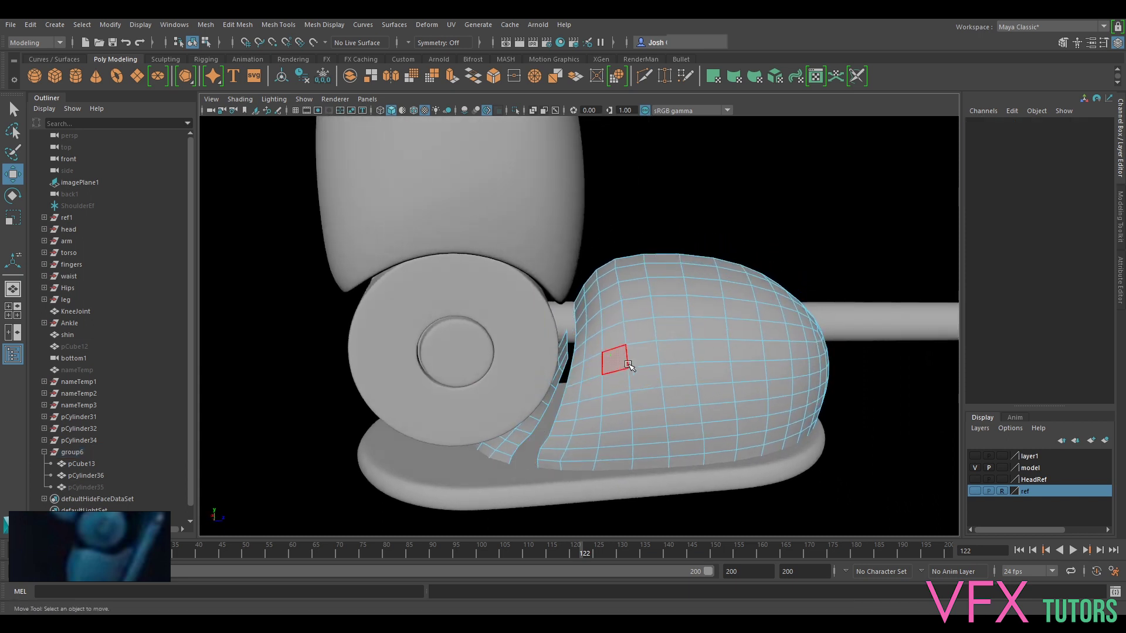
Delete the detached strip of faces left behind the gap at the rear of pCube13.
double_click(543, 414)
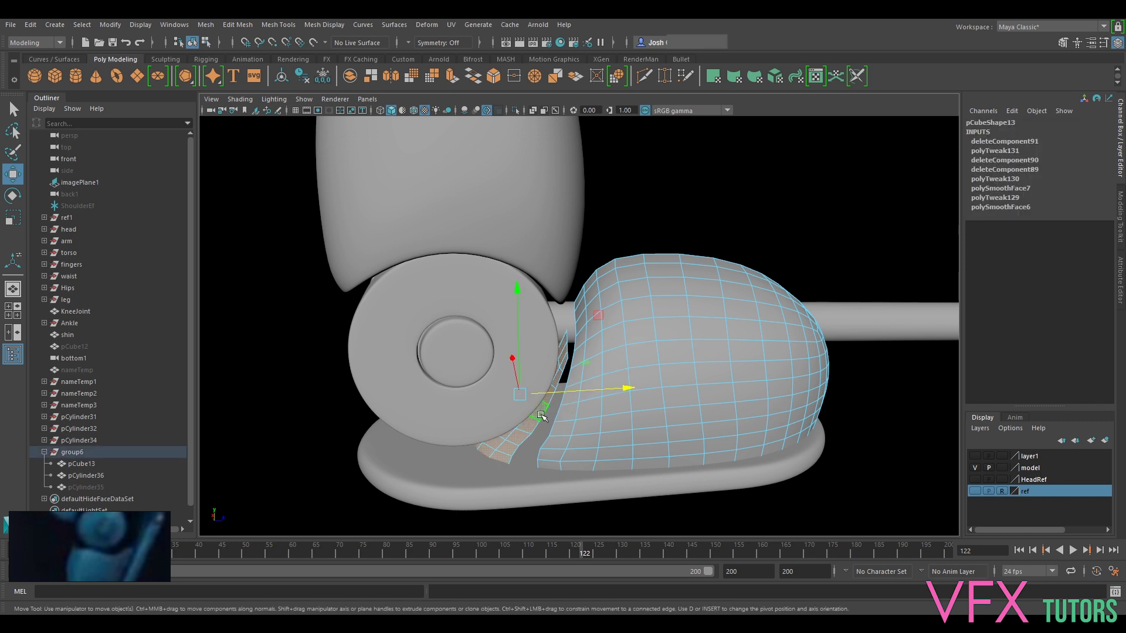
key(Delete)
mouse_move(582, 351)
alt+mouse_down()
mouse_move(599, 319)
mouse_move(568, 319)
mouse_move(582, 333)
alt+mouse_up()
alt+drag(543, 399, 555, 334)
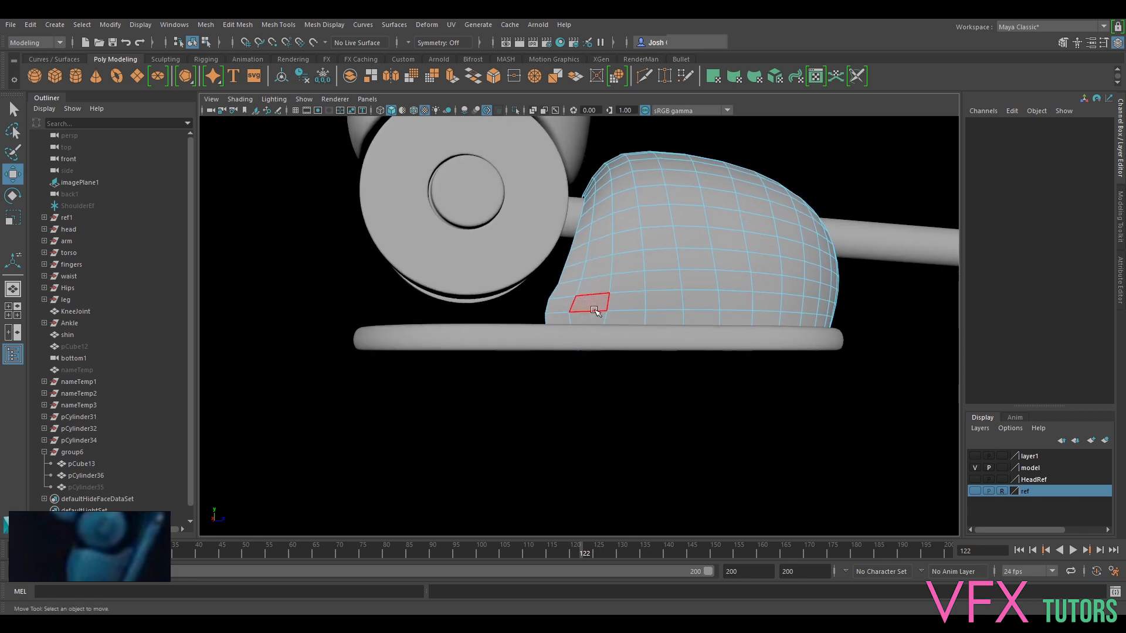
alt+drag(709, 244, 611, 354)
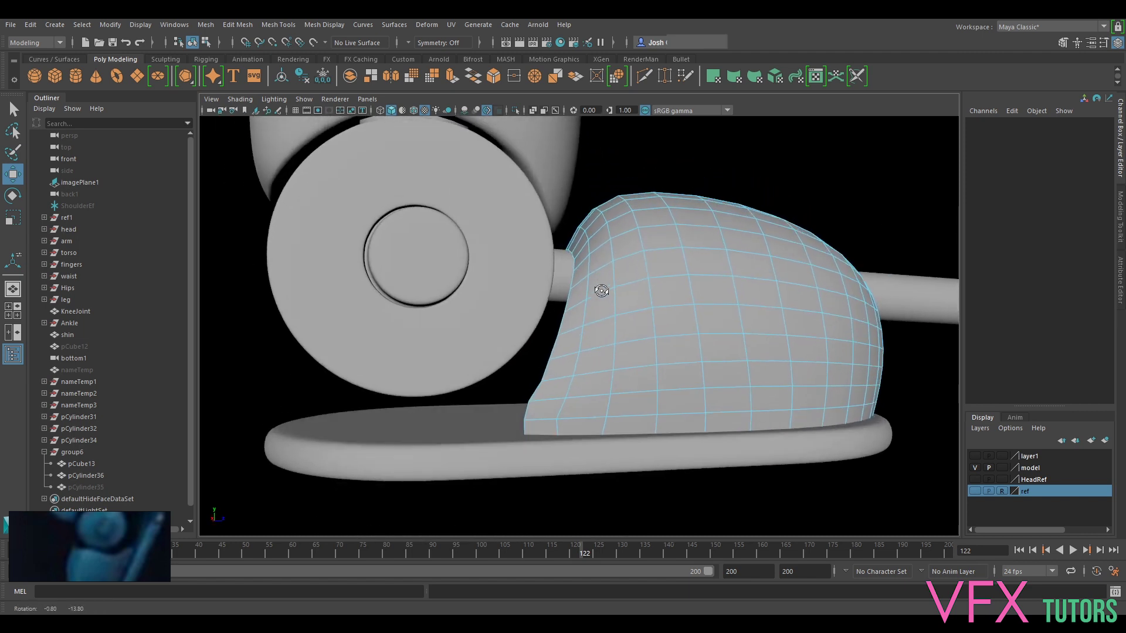
scroll(602, 295, up, 3)
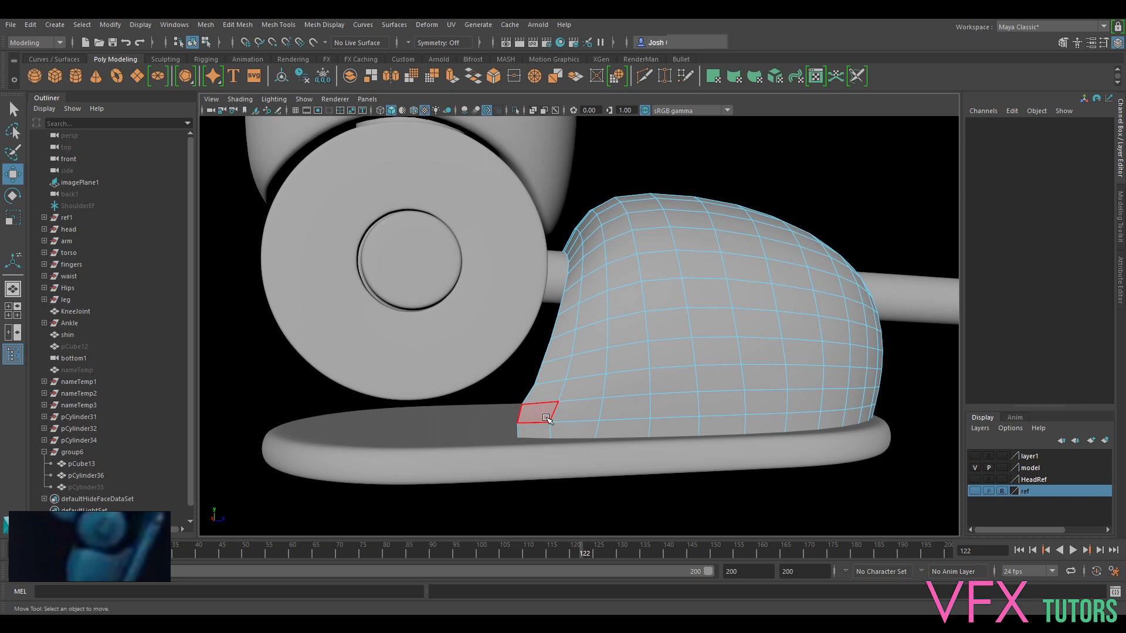
Return to Object Mode and examine pCube13's trimmed rear edge from several angles against the reference footage.
alt+drag(531, 430, 667, 382)
right_drag(669, 289, 743, 274)
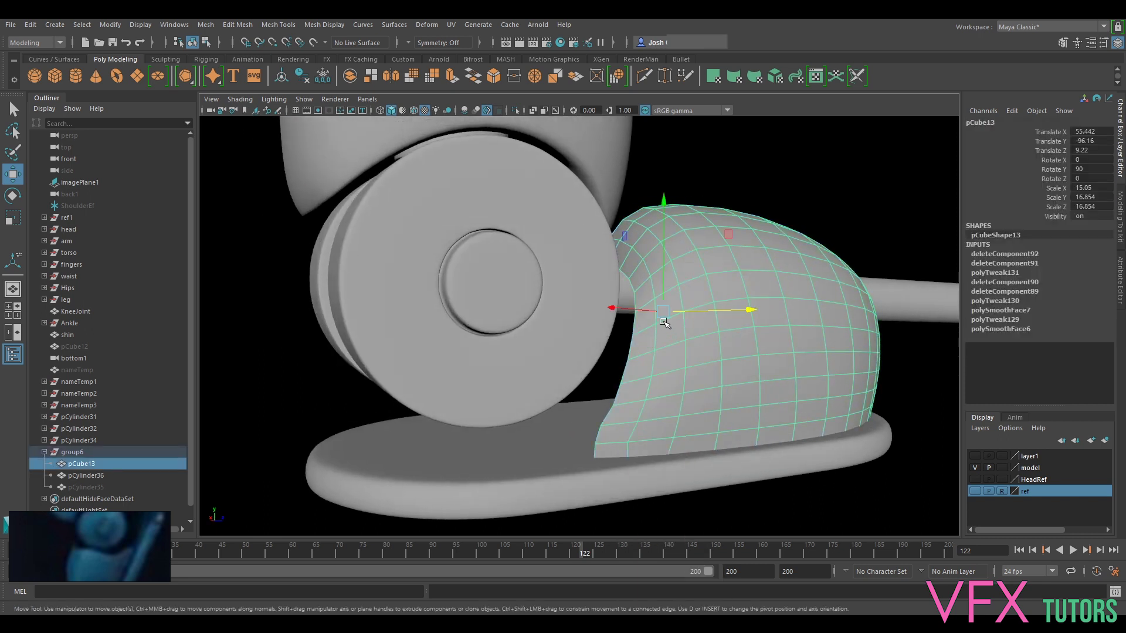
alt+drag(848, 285, 716, 236)
alt+middle_drag(455, 352, 505, 355)
alt+drag(505, 355, 484, 358)
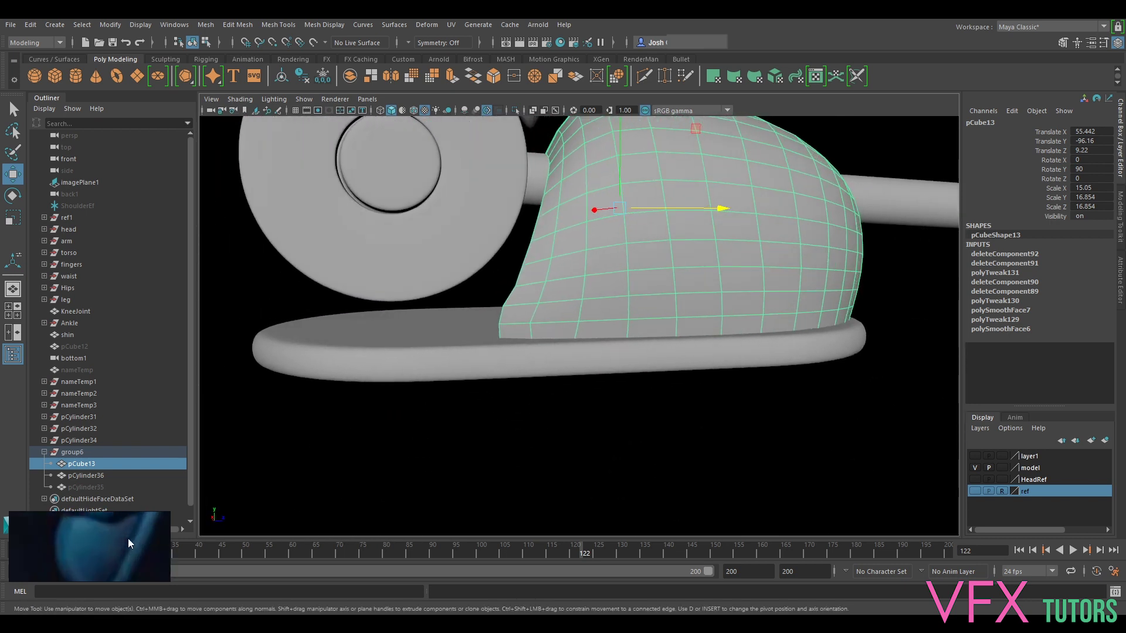
alt+drag(594, 353, 624, 375)
alt+drag(732, 398, 751, 373)
alt+drag(563, 329, 550, 339)
click(539, 337)
alt+drag(556, 371, 566, 371)
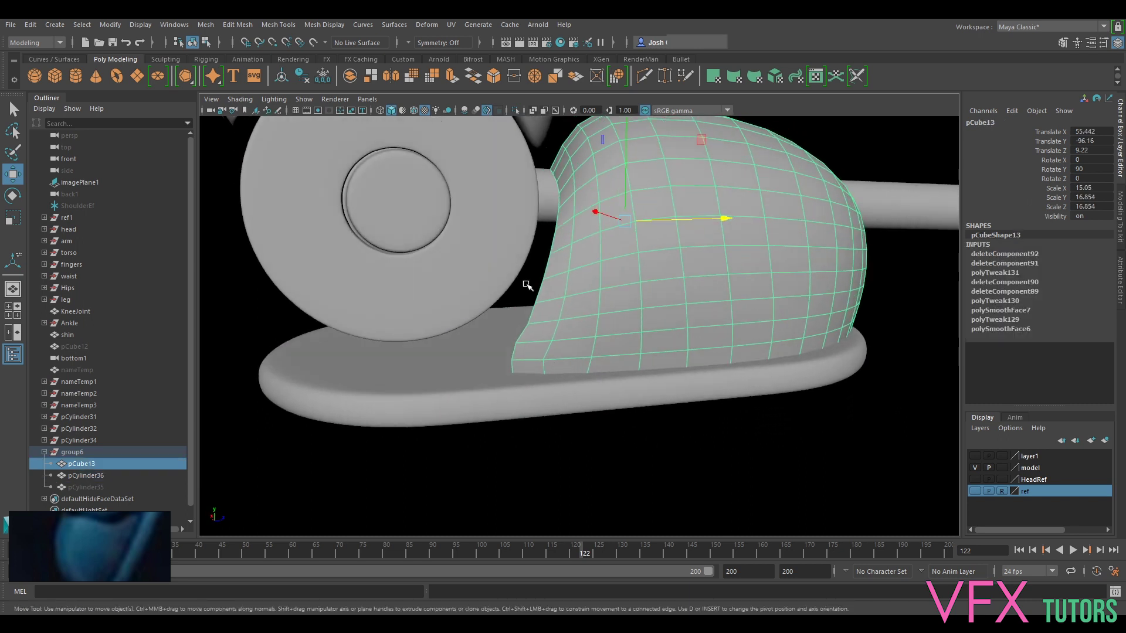
alt+drag(757, 277, 733, 290)
Delete another vertical face loop near pCube13's rear edge and the separated strip of faces behind it.
right_drag(568, 201, 567, 230)
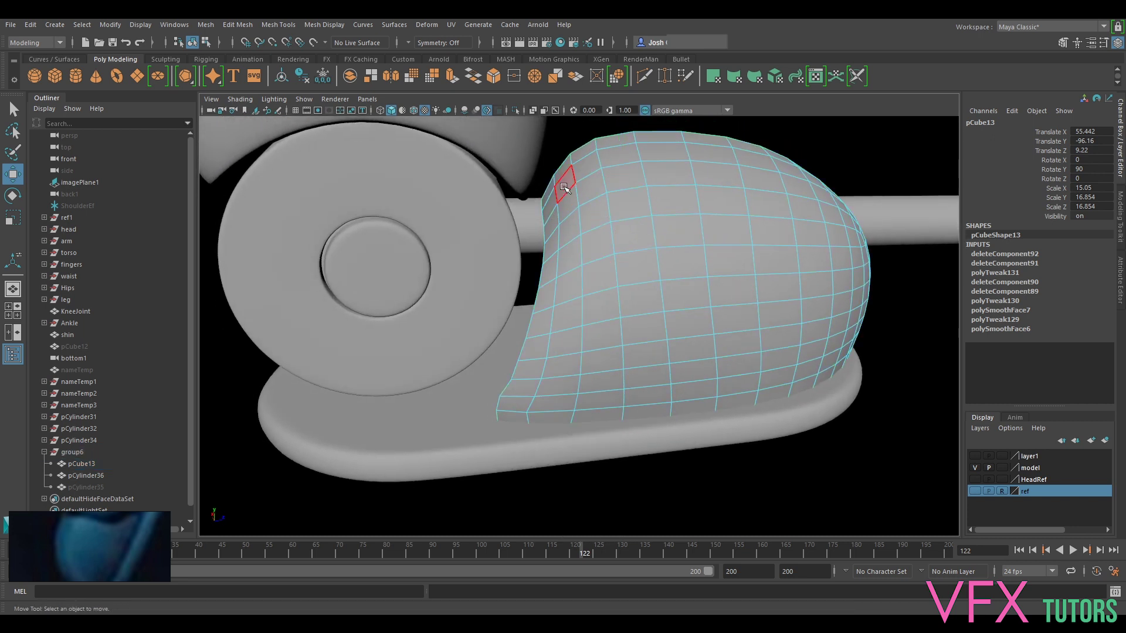
click(564, 184)
double_click(564, 186)
key(Delete)
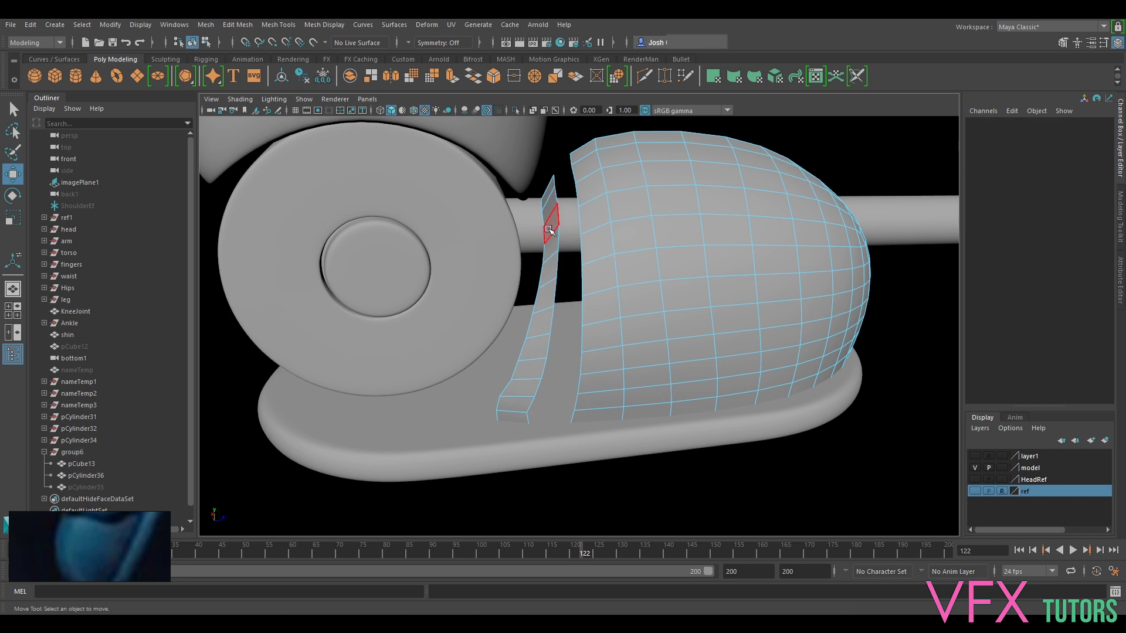
double_click(549, 243)
key(Delete)
Raise the upper vertices along pCube13's new rear edge to smooth its top profile.
alt+drag(711, 249, 722, 250)
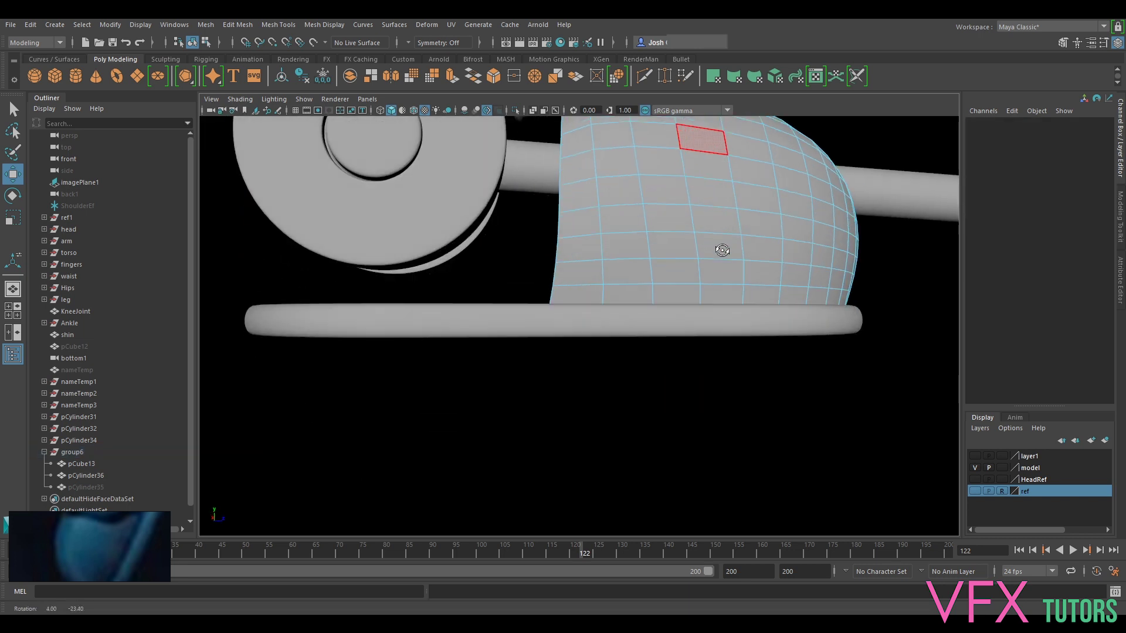
alt+drag(585, 231, 545, 244)
right_drag(545, 244, 490, 238)
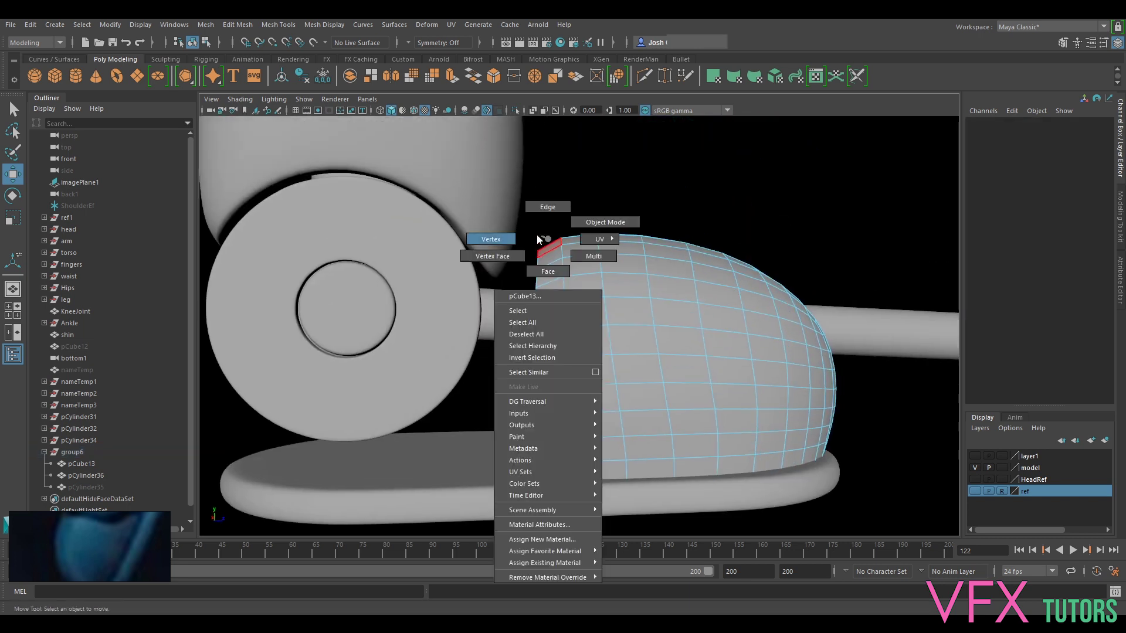
drag(546, 287, 546, 287)
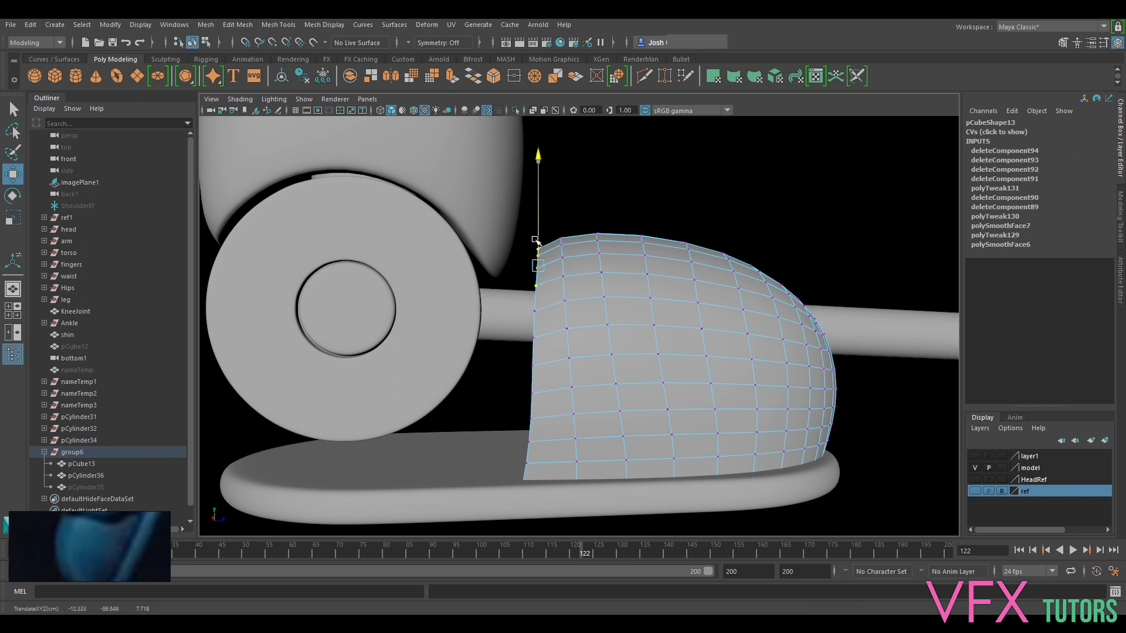
click(534, 308)
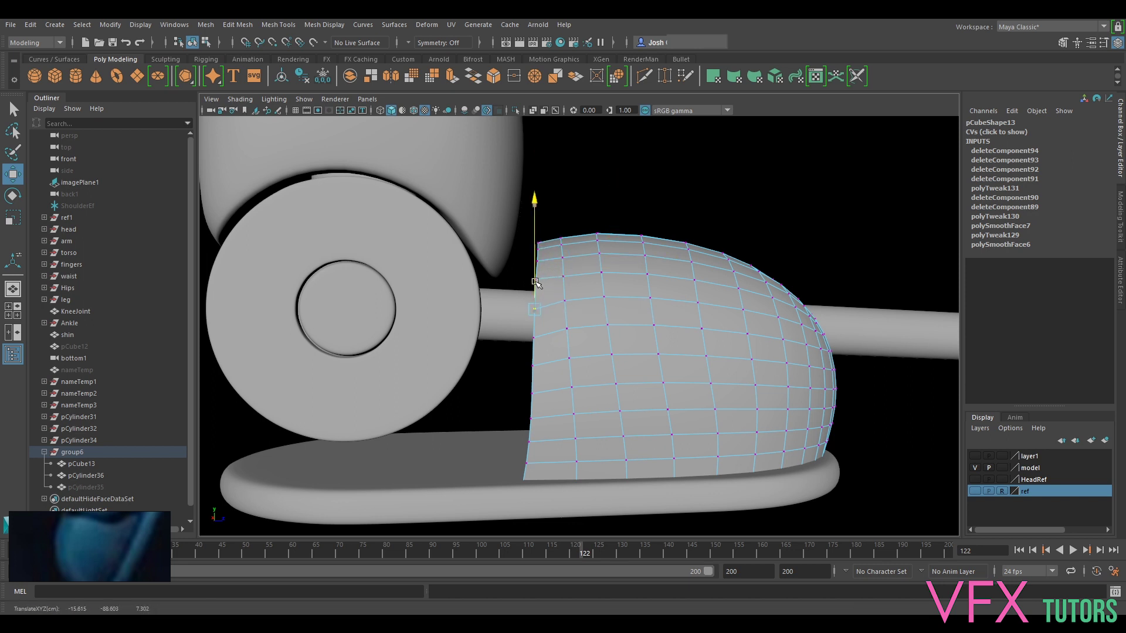
click(534, 337)
alt+drag(533, 312, 645, 321)
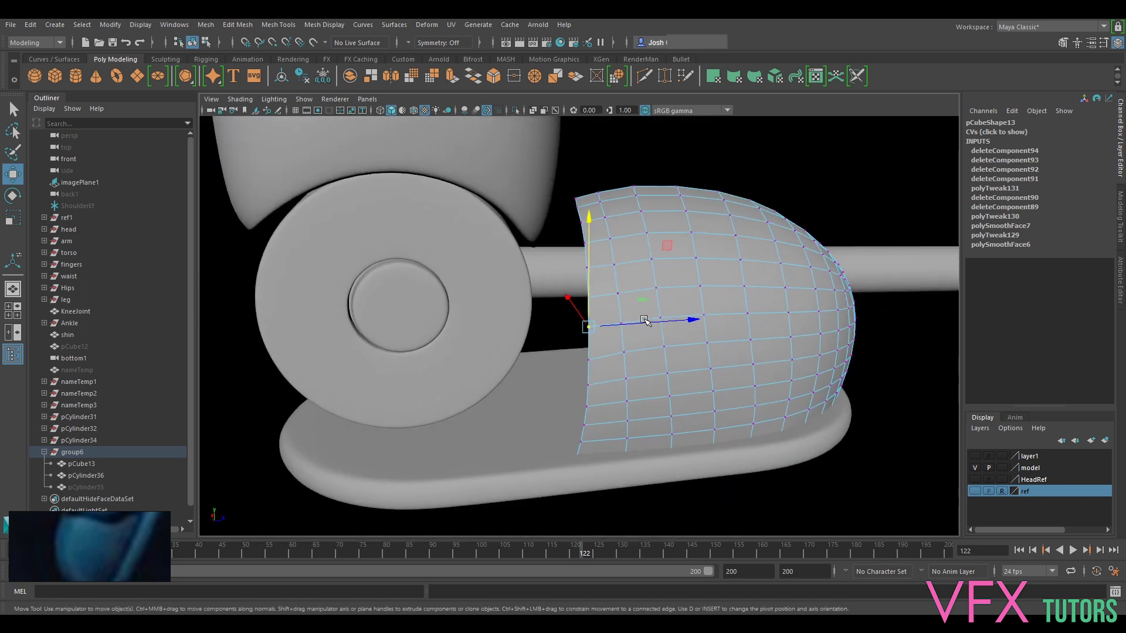
Extrude pCube13's rear border edges and pull them slightly back toward the ankle joint as a narrow strip.
scroll(645, 321, up, 5)
alt+drag(590, 433, 623, 348)
right_drag(618, 206, 621, 154)
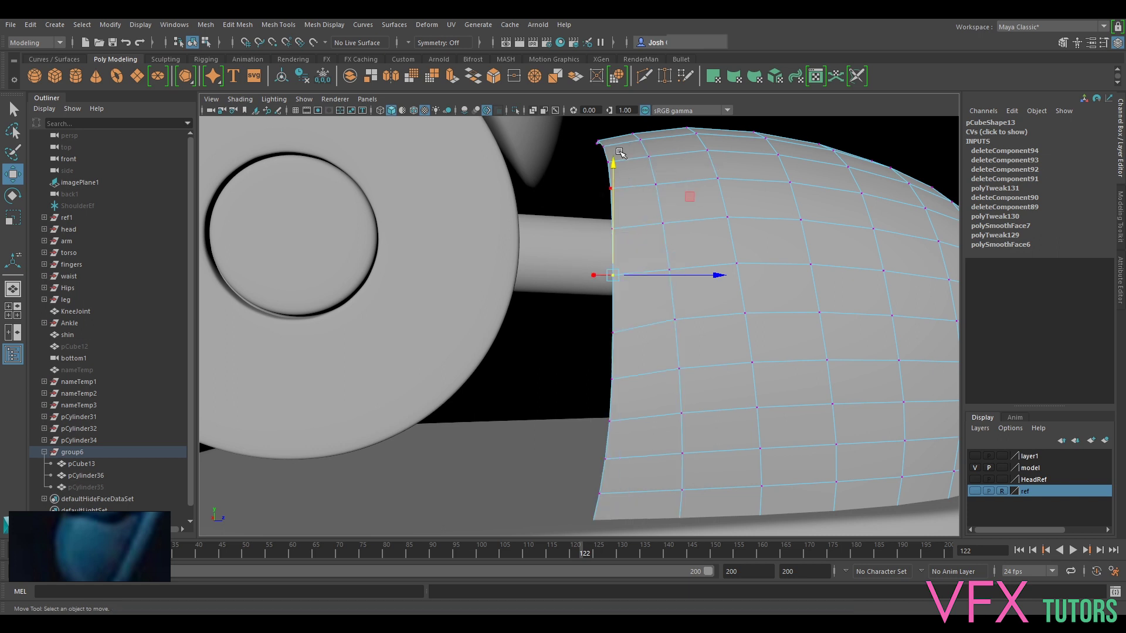
alt+drag(647, 470, 594, 450)
click(594, 448)
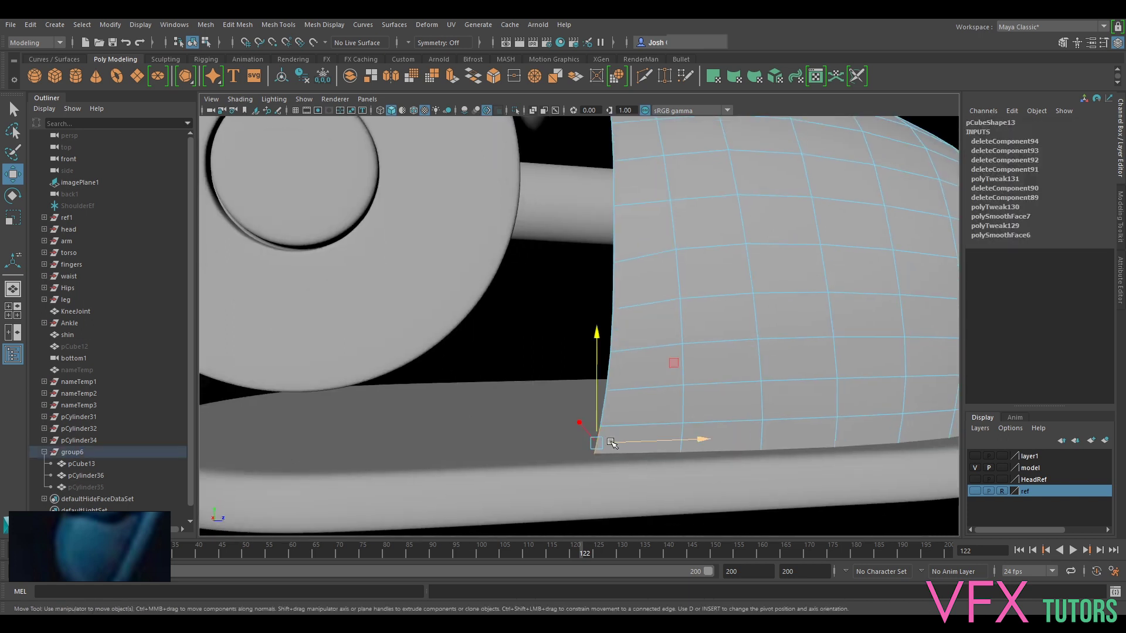
double_click(608, 406)
key(f)
drag(842, 177, 603, 396)
scroll(601, 392, up, 4)
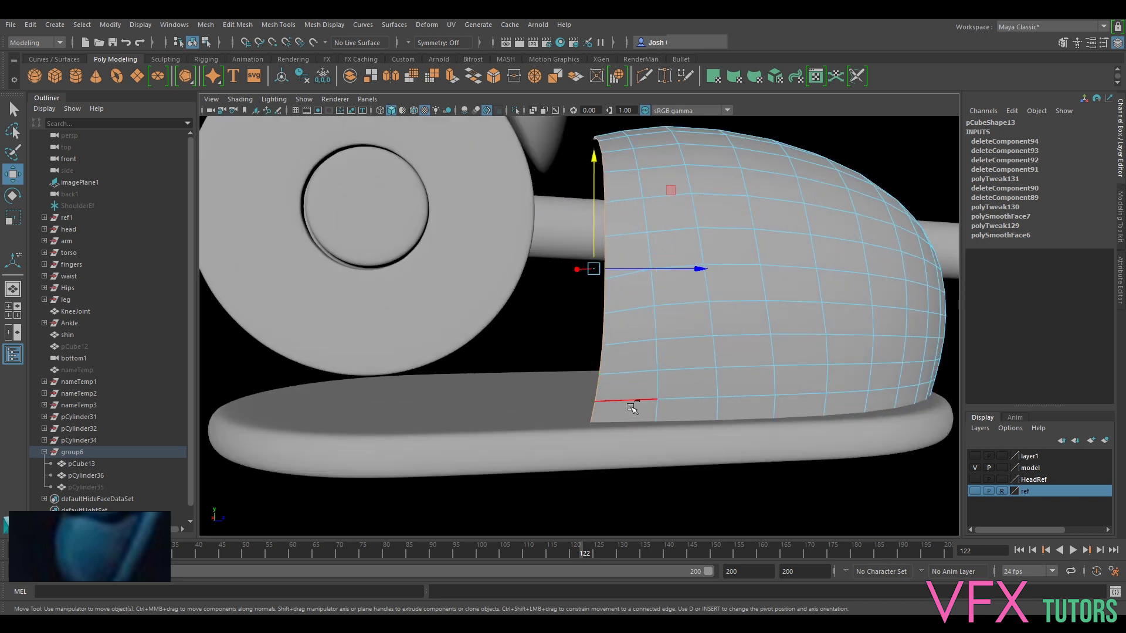
key(ctrl+e)
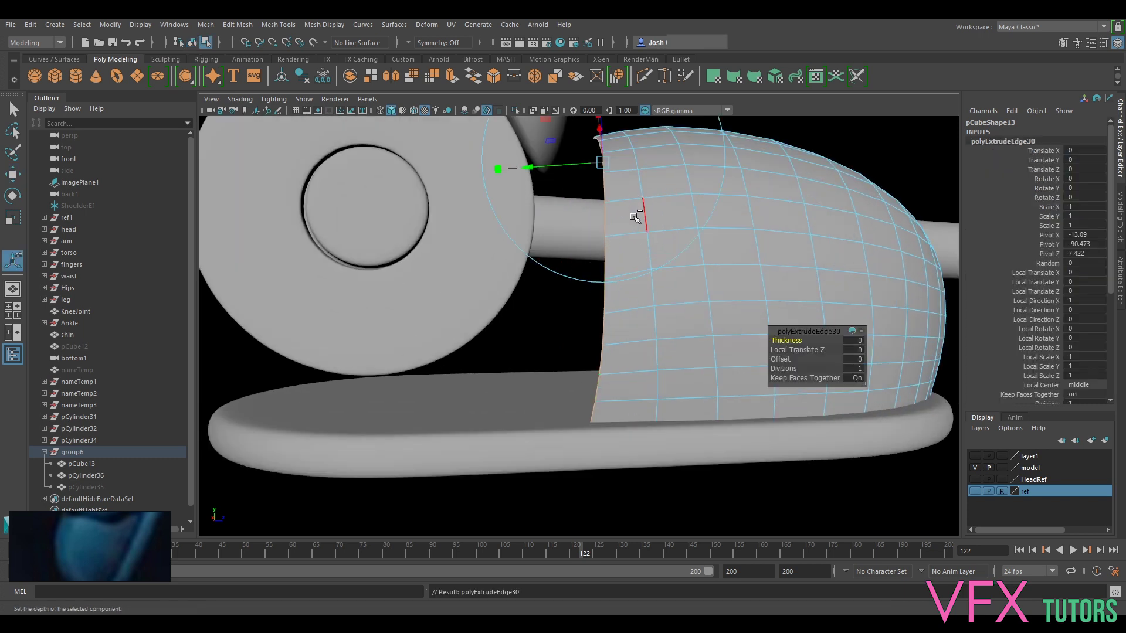
key(w)
drag(631, 268, 615, 270)
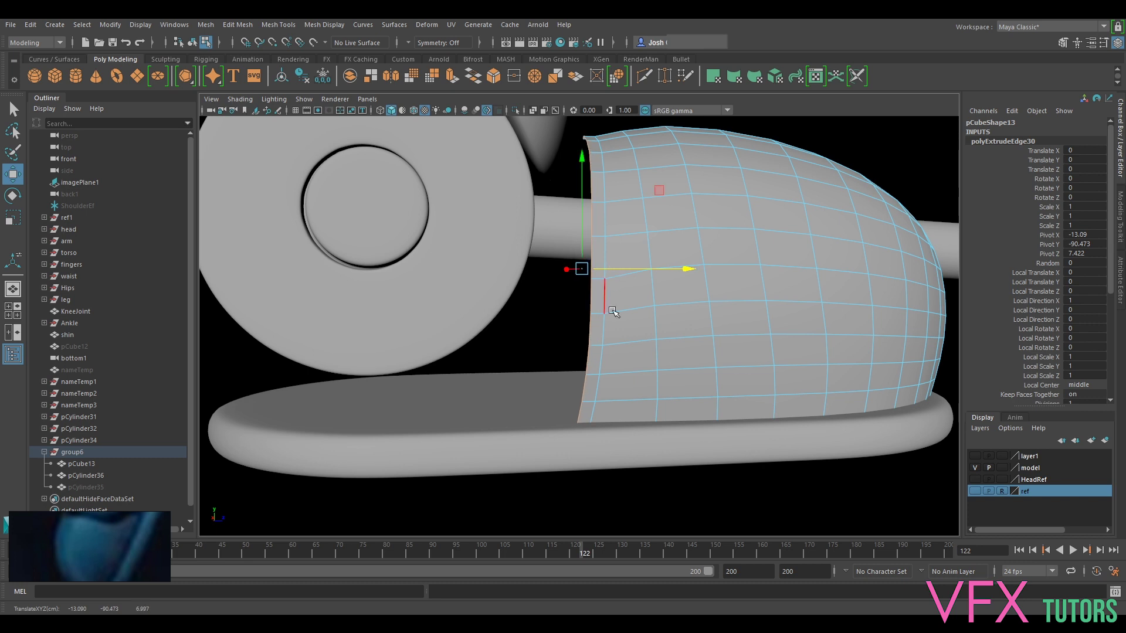
Move the lowest rear border edges of pCube13 slightly back along the sole.
click(576, 411)
click(586, 387)
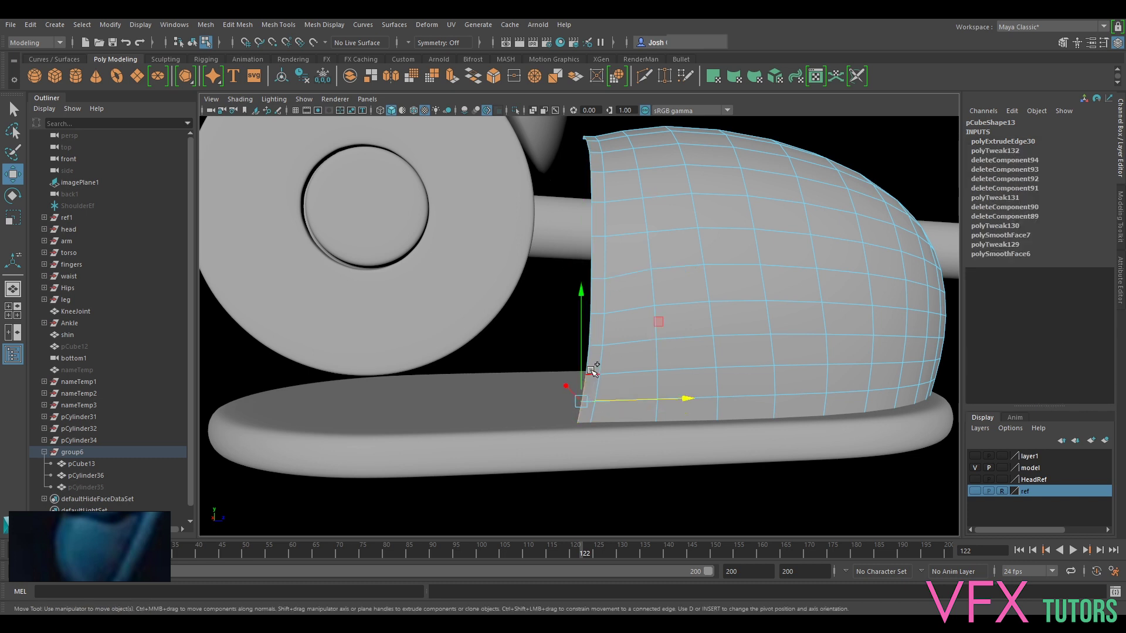
shift+click(591, 365)
drag(647, 390, 643, 390)
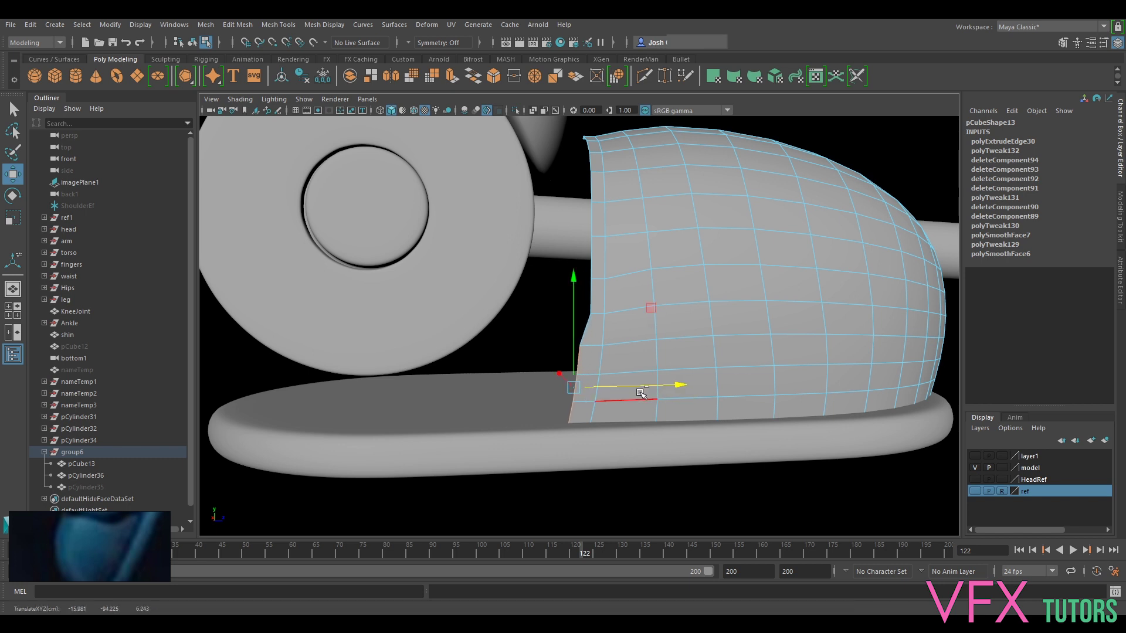
Extrude the lower rear border edges back along the sole and lower the top corner vertex of the new strip.
key(ctrl+e)
key(w)
drag(610, 392, 591, 391)
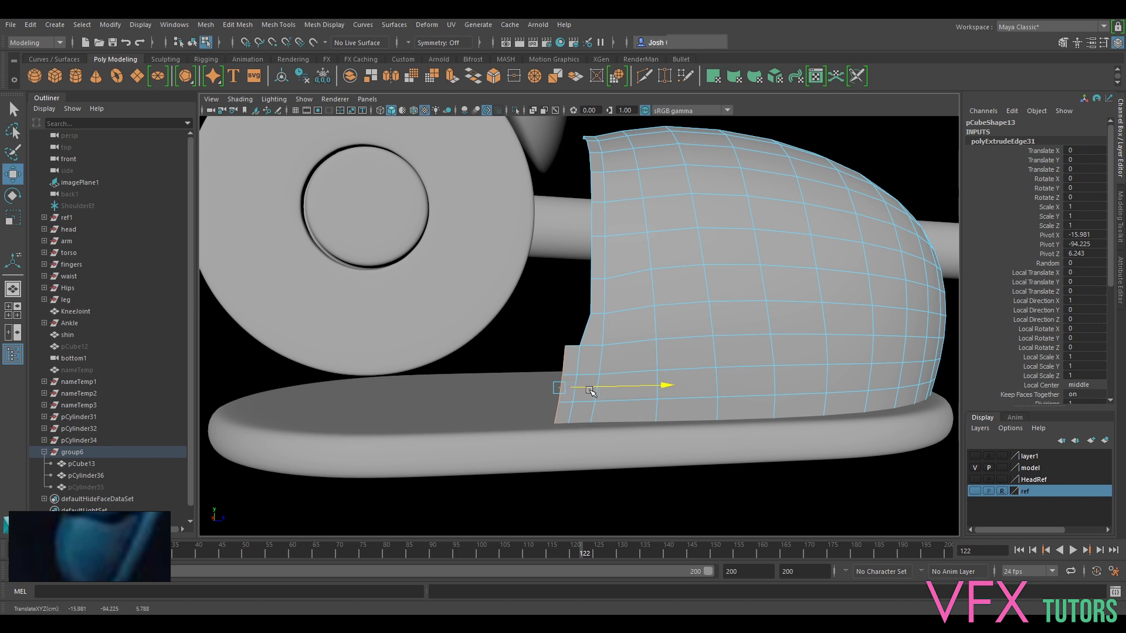
right_drag(564, 305, 516, 306)
click(555, 346)
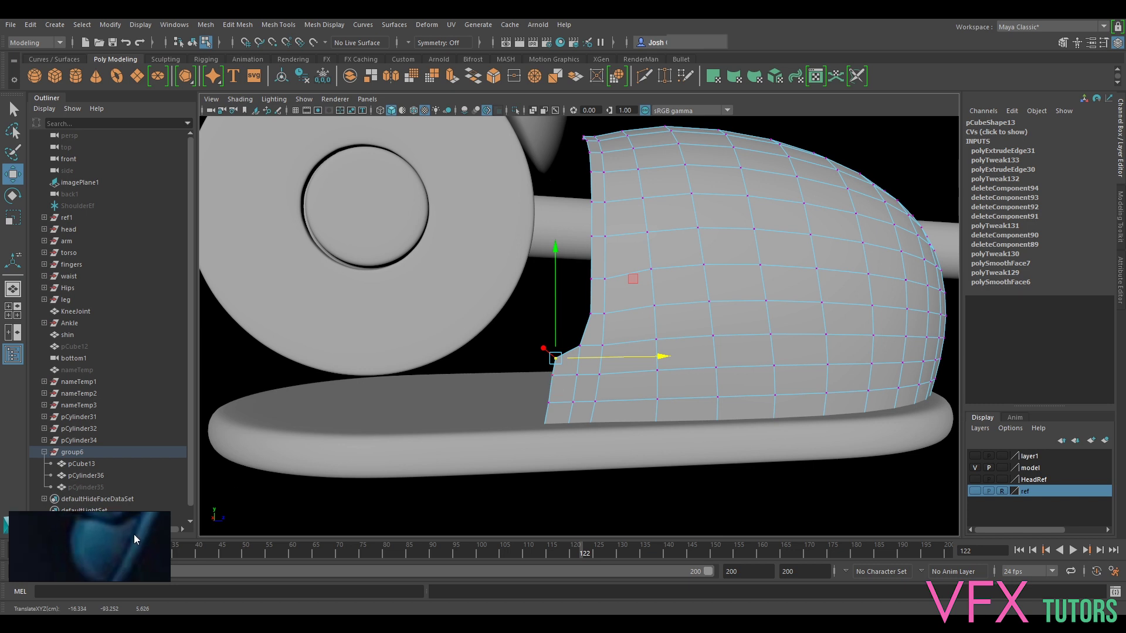
Move the full column of rear border vertices on pCube13 slightly back toward the ankle joint.
scroll(613, 354, down, 4)
scroll(605, 354, up, 4)
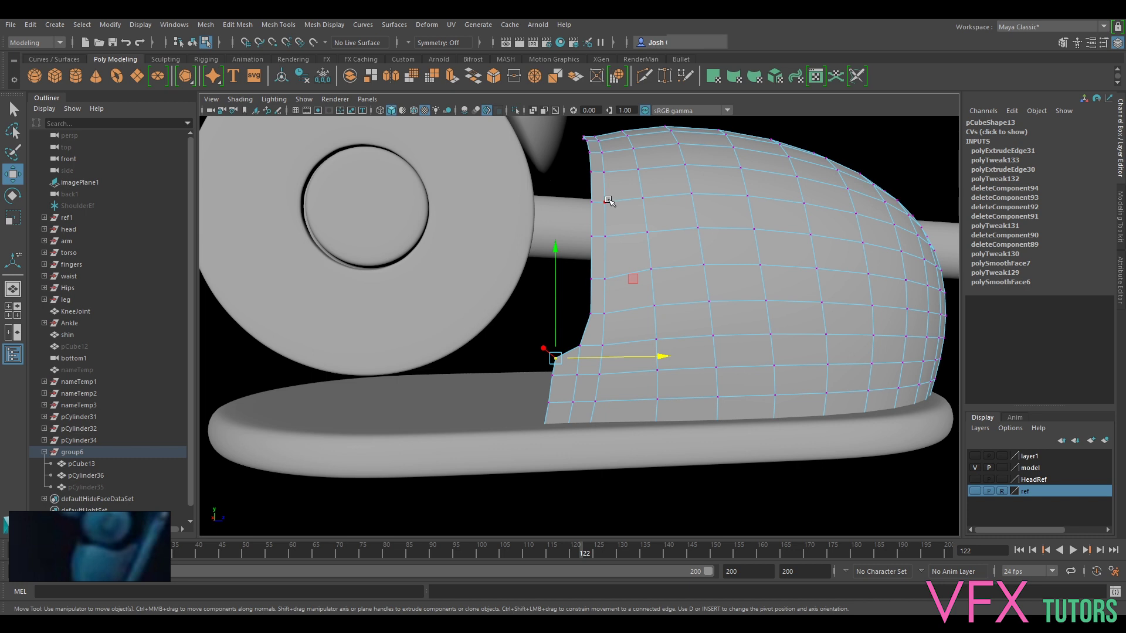
key(F8)
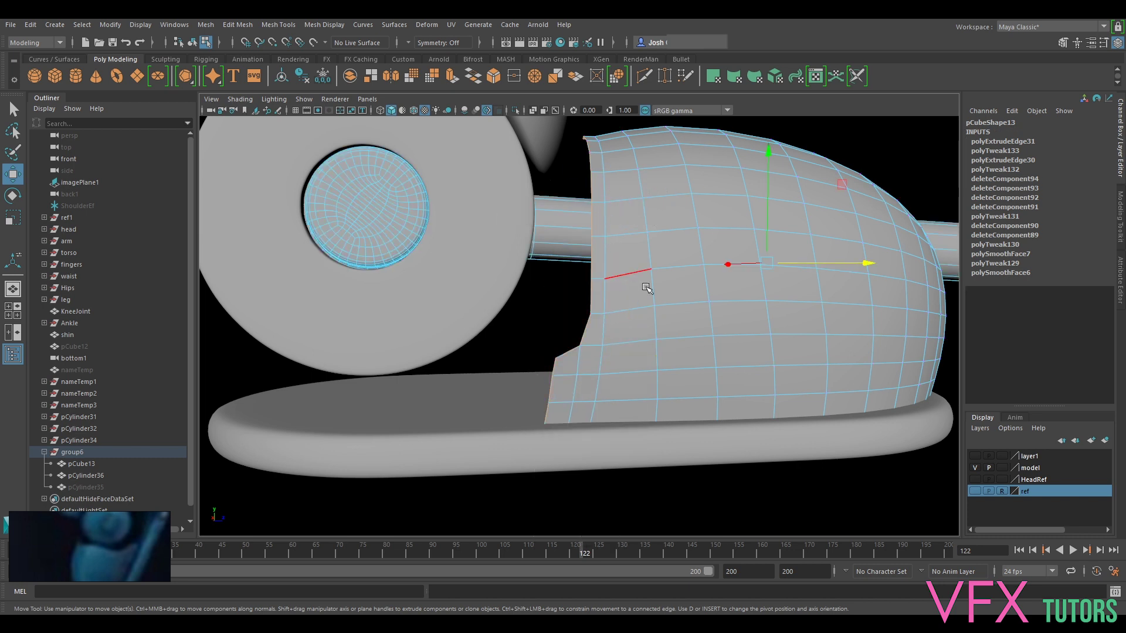
right_click(618, 264)
right_drag(573, 251, 566, 251)
alt+middle_drag(598, 262, 580, 306)
right_drag(618, 280, 656, 260)
alt+middle_drag(578, 301, 569, 267)
right_drag(598, 290, 515, 264)
alt+drag(500, 282, 498, 279)
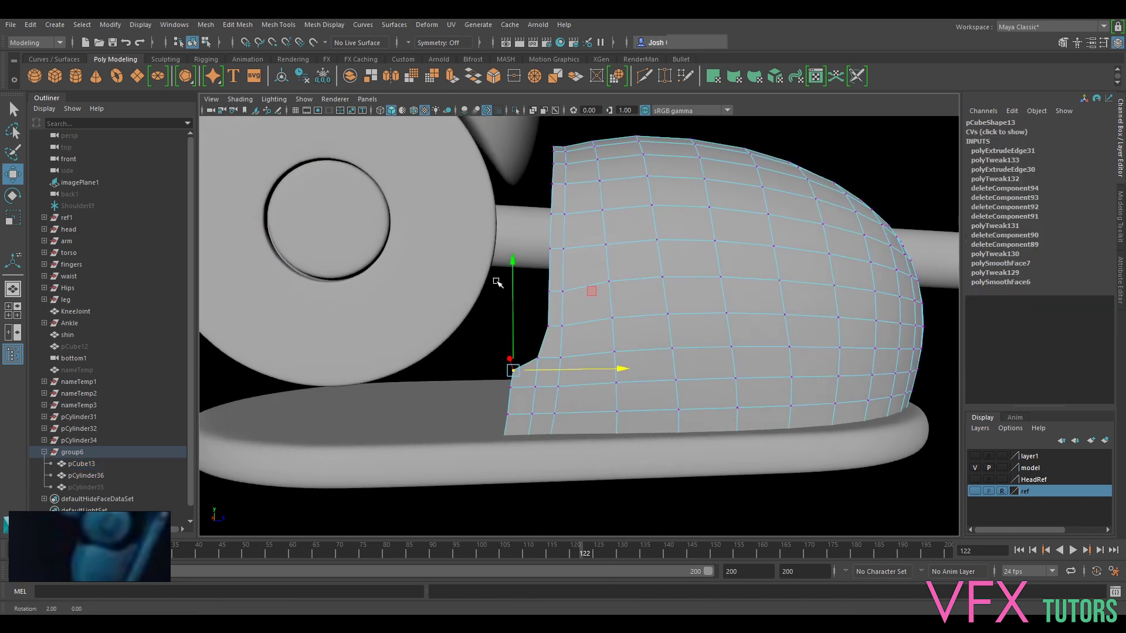
drag(436, 122, 560, 444)
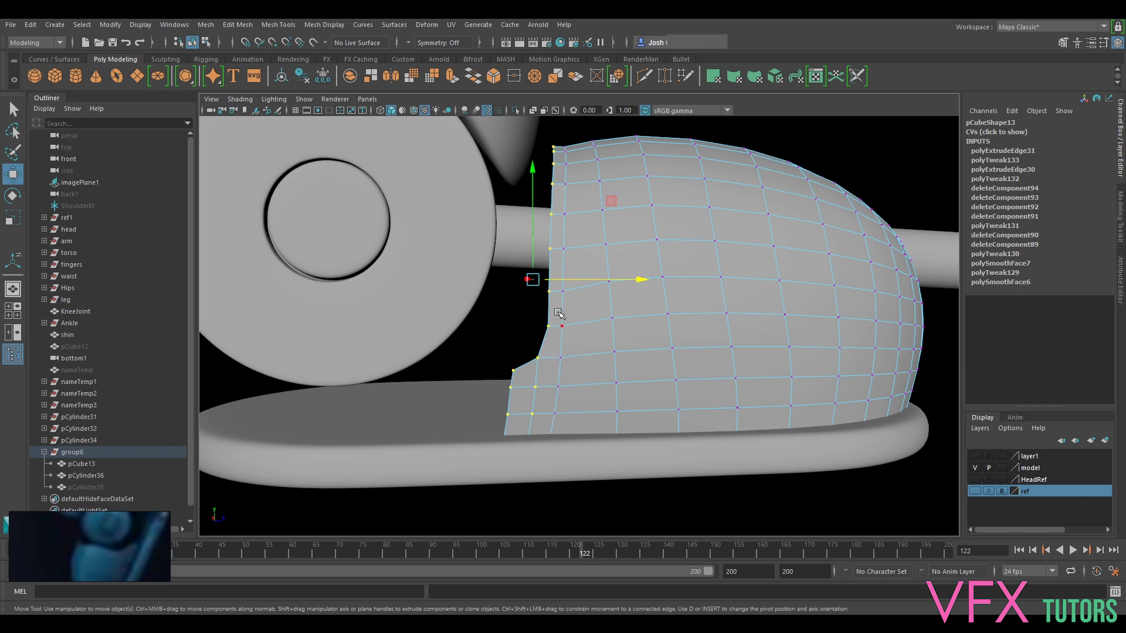
drag(566, 280, 546, 283)
Lower the top vertices of the rear border slightly and adjust the heights of those below to even out their spacing.
mouse_move(548, 139)
mouse_down()
mouse_move(529, 191)
mouse_move(537, 149)
mouse_up()
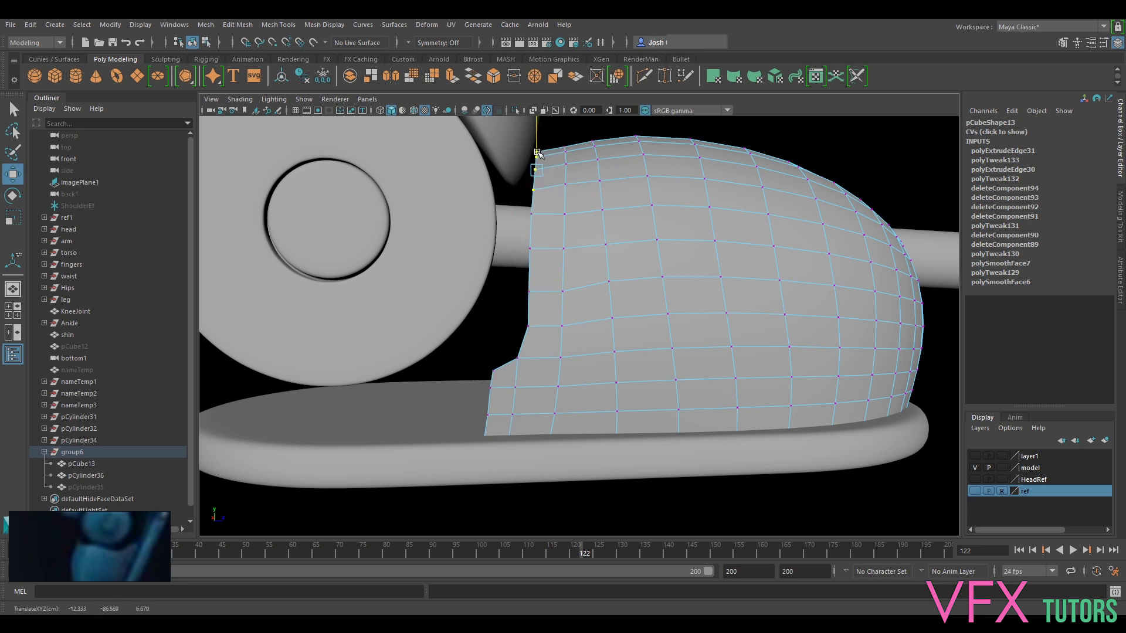
drag(512, 259, 530, 204)
click(534, 286)
drag(528, 264, 529, 269)
Extrude the lowest rear border edges of pCube13 and pull them back along the sole as a new strip.
alt+middle_drag(528, 368, 585, 325)
right_drag(583, 288, 580, 255)
click(590, 306)
shift+click(592, 324)
shift+click(584, 352)
key(ctrl+e)
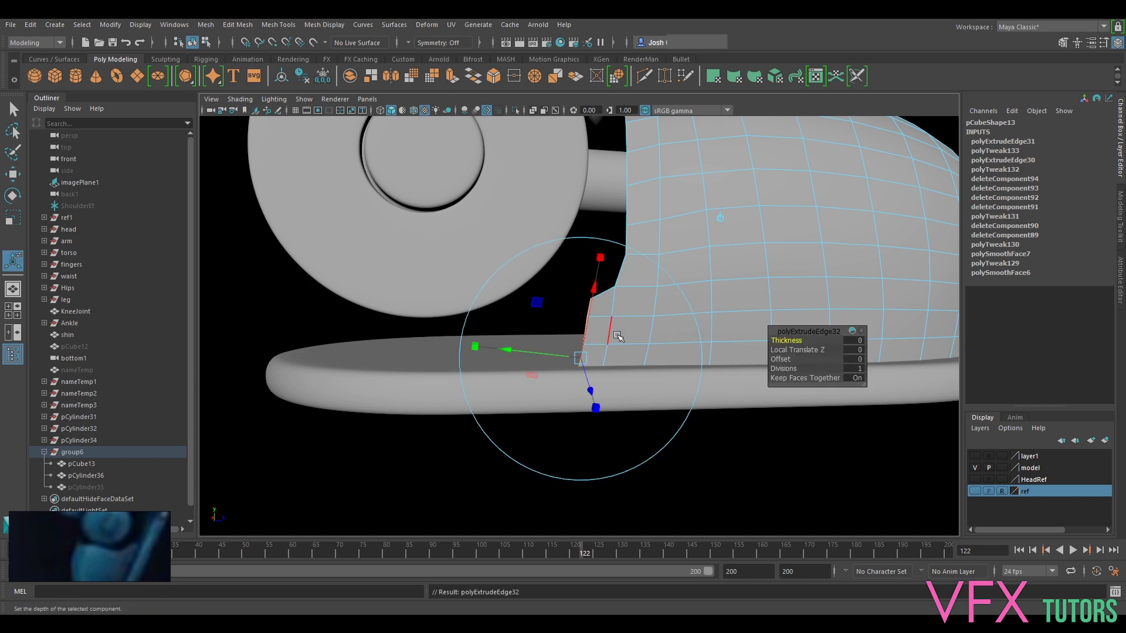
key(w)
drag(606, 336, 579, 344)
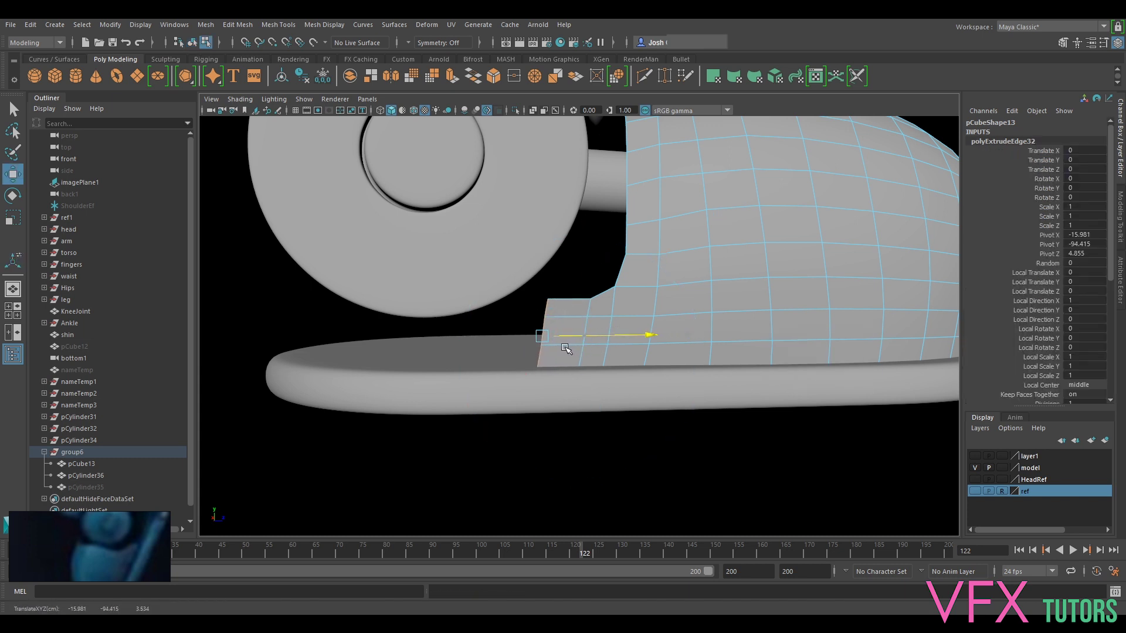
Lower the upper vertices of the new strip's rear border so its top slopes down toward the sole.
right_drag(573, 289, 543, 284)
click(545, 298)
drag(543, 280, 544, 289)
drag(522, 385, 568, 342)
scroll(561, 336, up, 4)
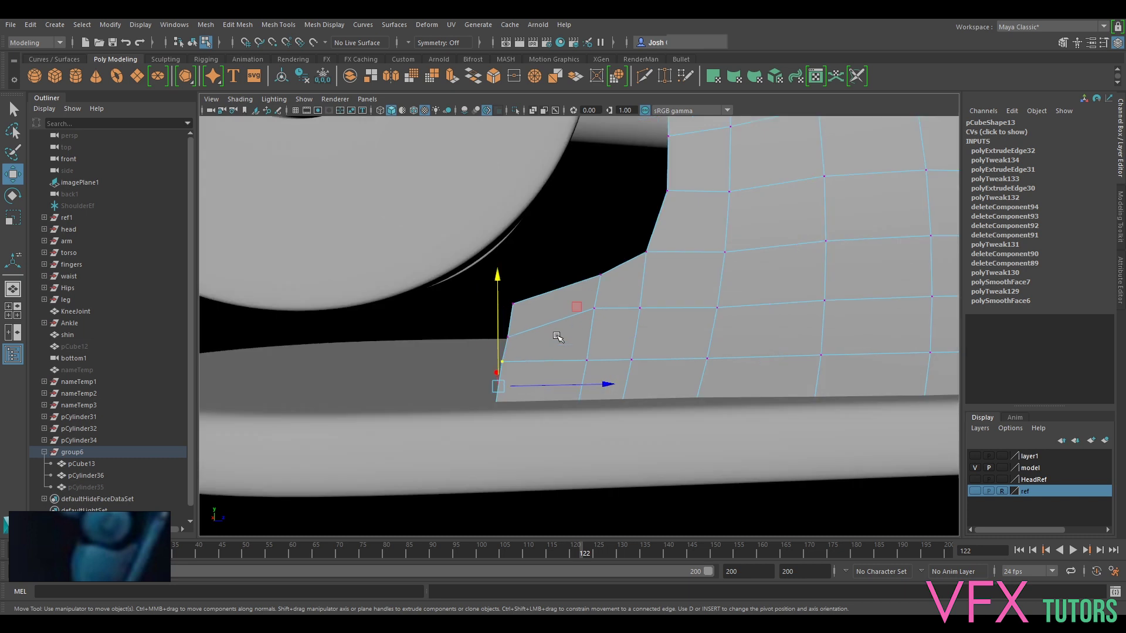
Move the middle rear border edge of the strip forward to form a notch between its upper and lower corners.
alt+middle_drag(549, 324, 571, 307)
right_drag(565, 288, 553, 274)
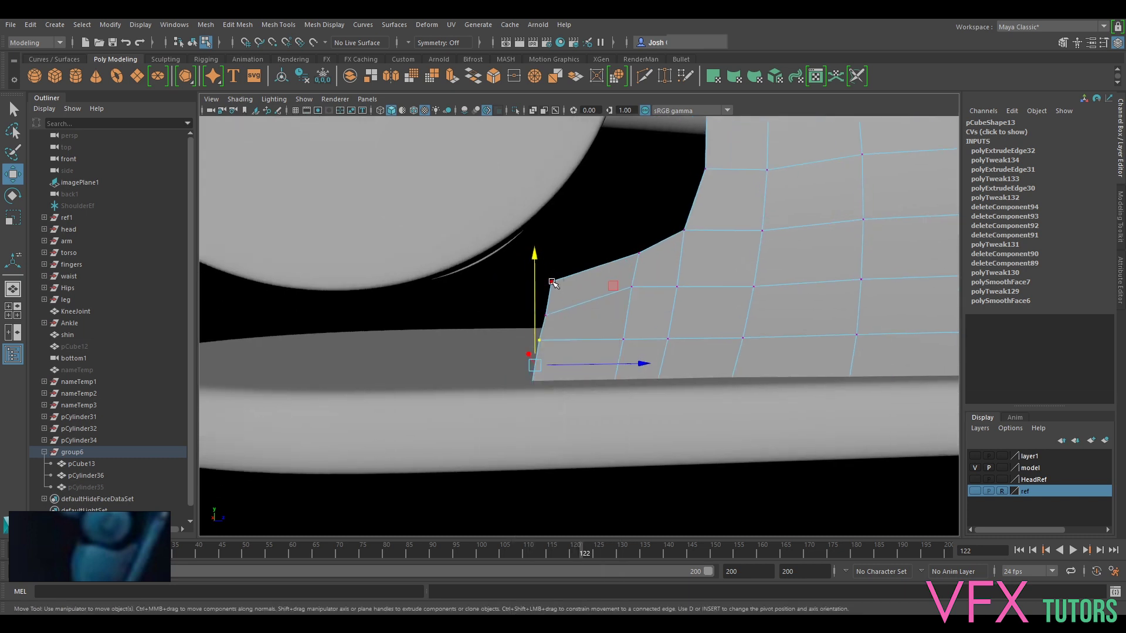
double_click(547, 328)
key(r)
drag(565, 336, 587, 334)
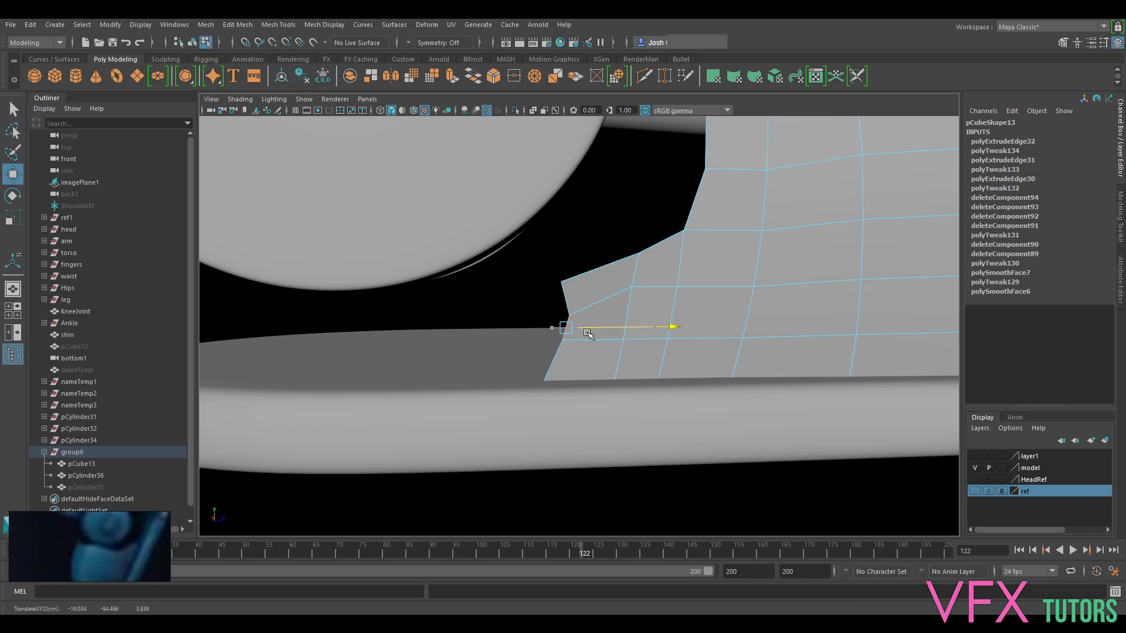
Bridge the border edges above and below the notch to close the strip's rear end.
click(578, 307)
click(566, 298)
click(550, 366)
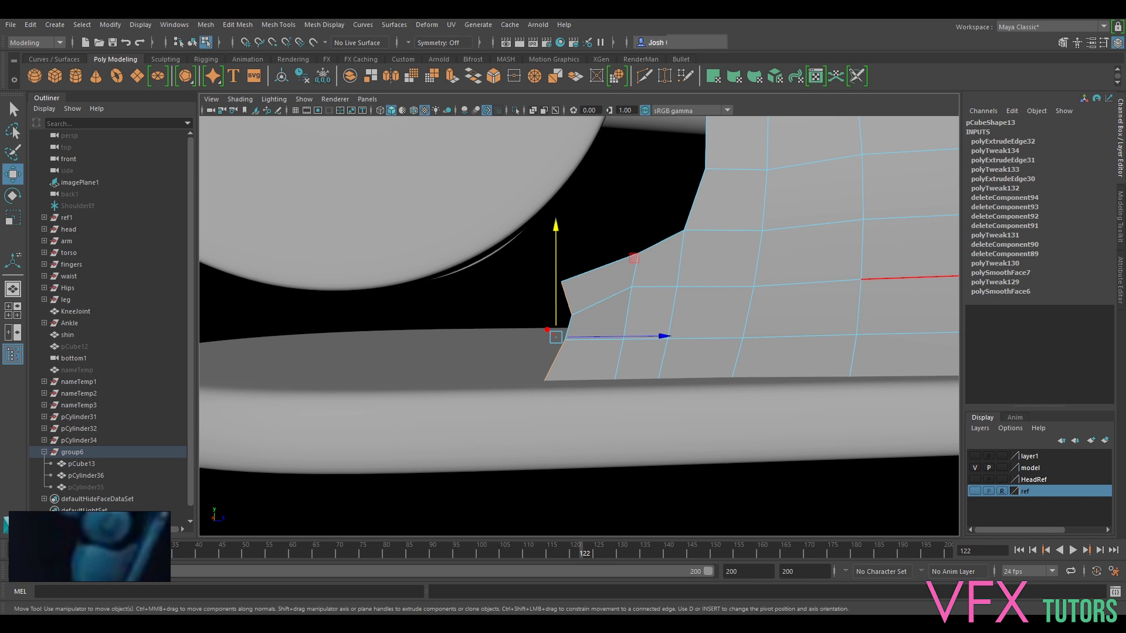
click(1120, 214)
click(997, 409)
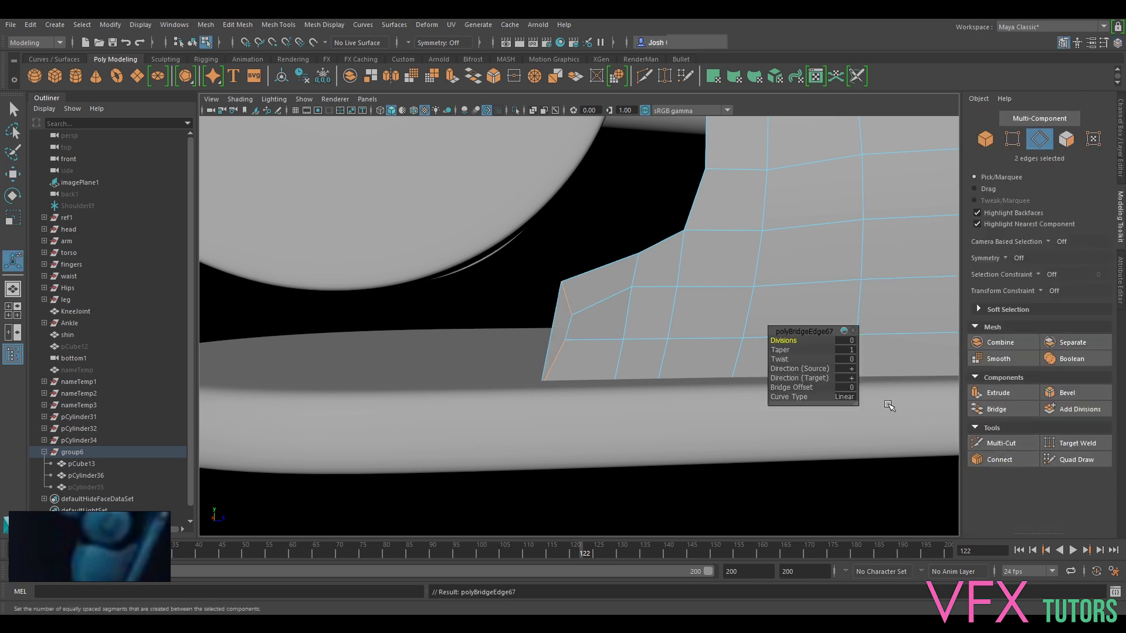
Move the upper corner vertex of the bridged face back and down and align the bottom corner vertex beneath it.
alt+drag(879, 405, 757, 329)
right_drag(722, 269, 669, 269)
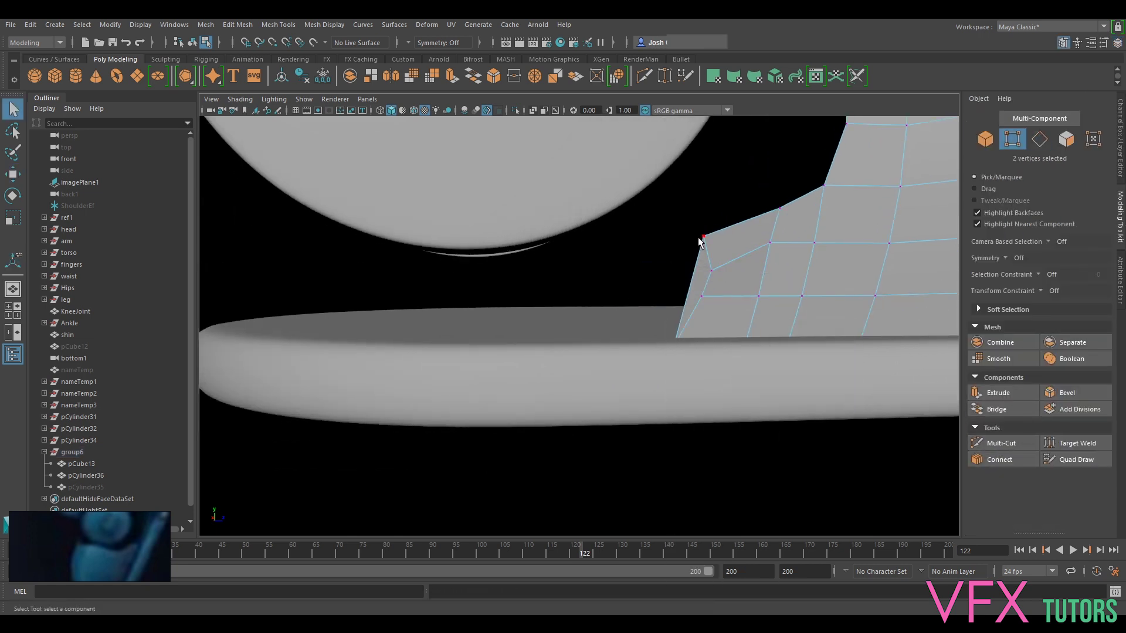
click(703, 238)
key(w)
drag(718, 238, 674, 237)
click(684, 334)
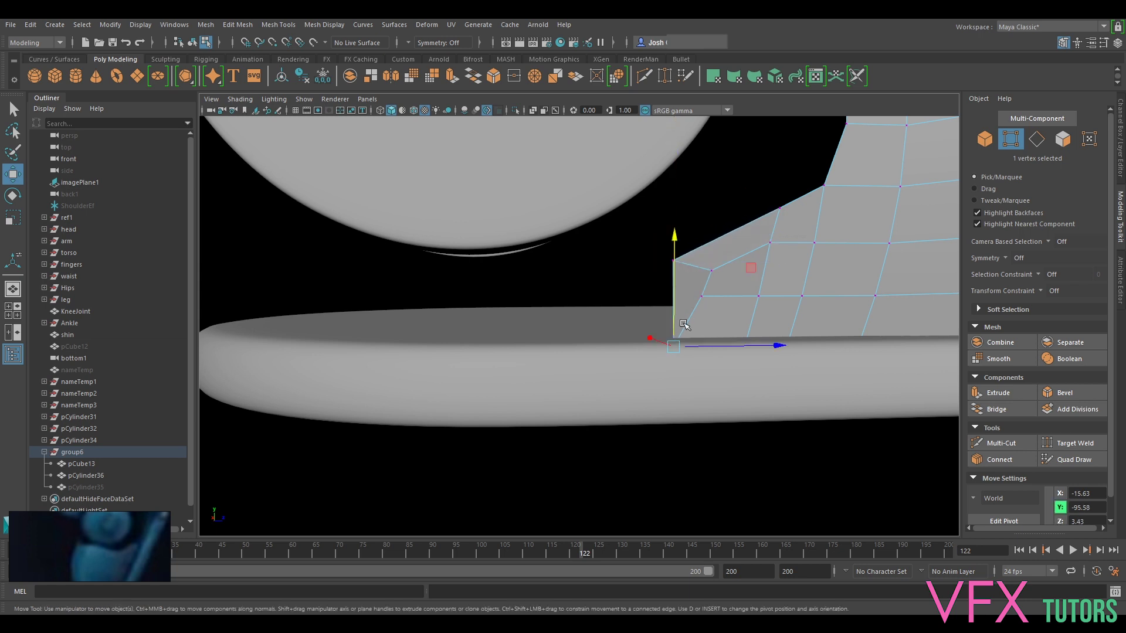
drag(672, 344, 672, 328)
Shift the lower inner vertex forward and down, pull the top rim vertex back, and slightly lower the upper rear corner.
click(706, 299)
drag(702, 282, 736, 310)
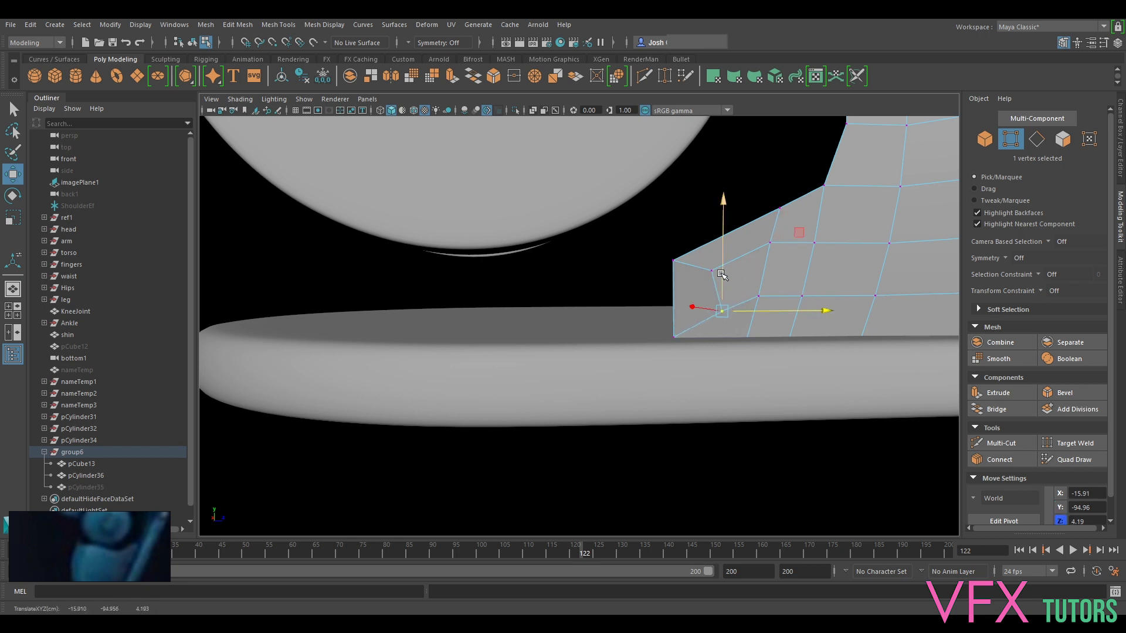
click(773, 207)
drag(800, 209, 733, 190)
click(683, 263)
drag(674, 218, 674, 227)
Nudge the rim vertex at the base of the rear edge back and check the rounded end in smooth preview.
click(823, 187)
key(3)
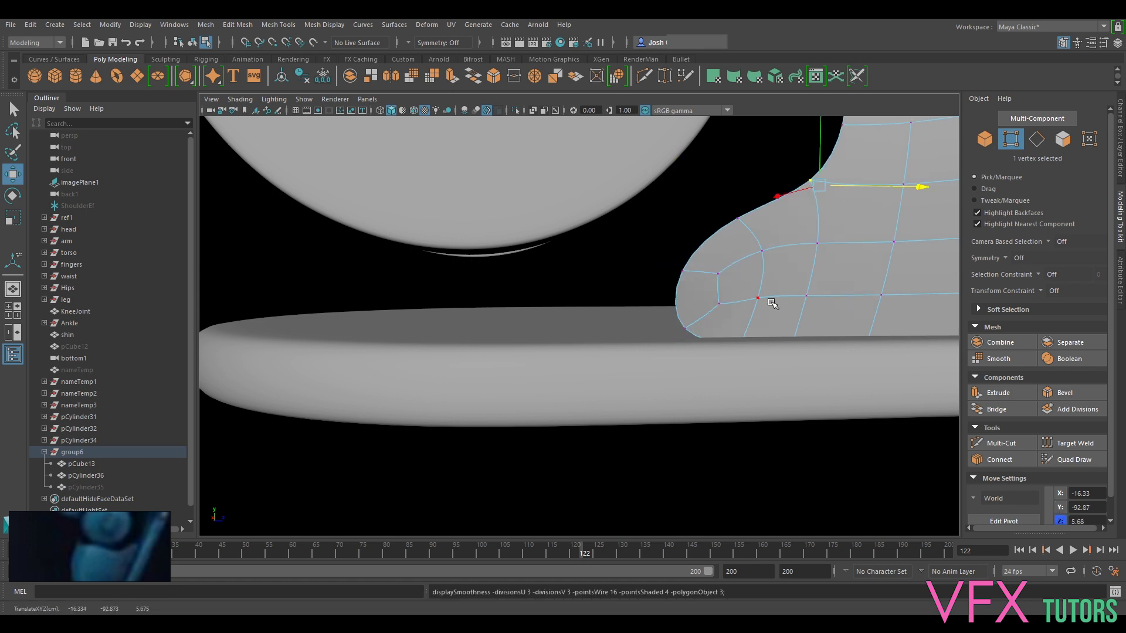
click(806, 296)
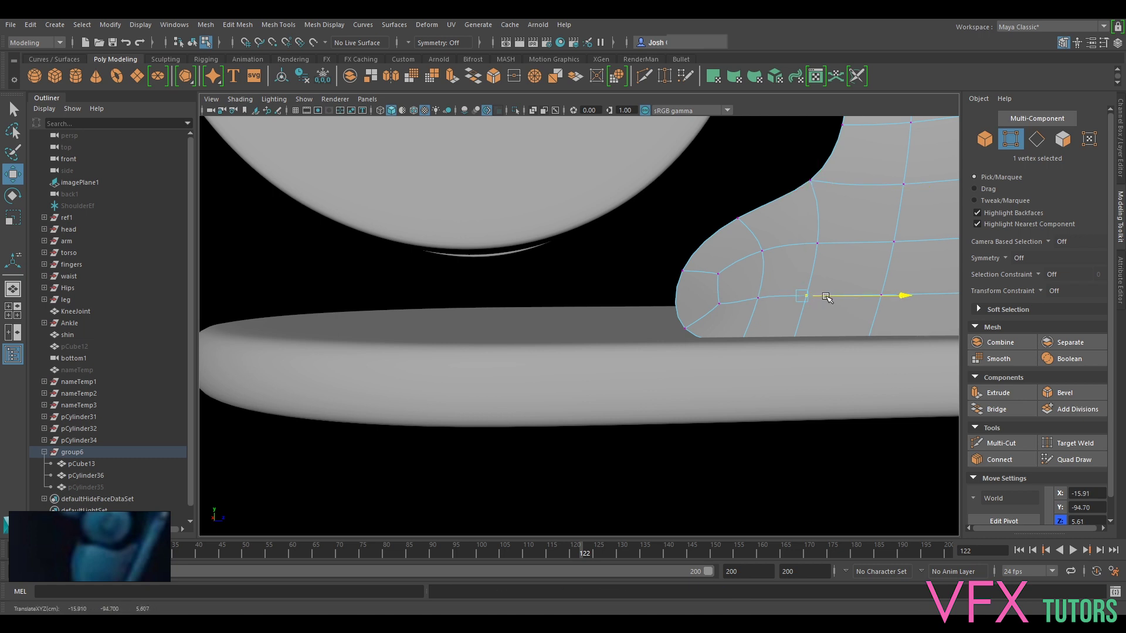
key(1)
Refine the vertices inside the rear extension, undo the unwanted moves, and lower the upper inner vertex slightly.
click(674, 335)
click(724, 311)
click(758, 294)
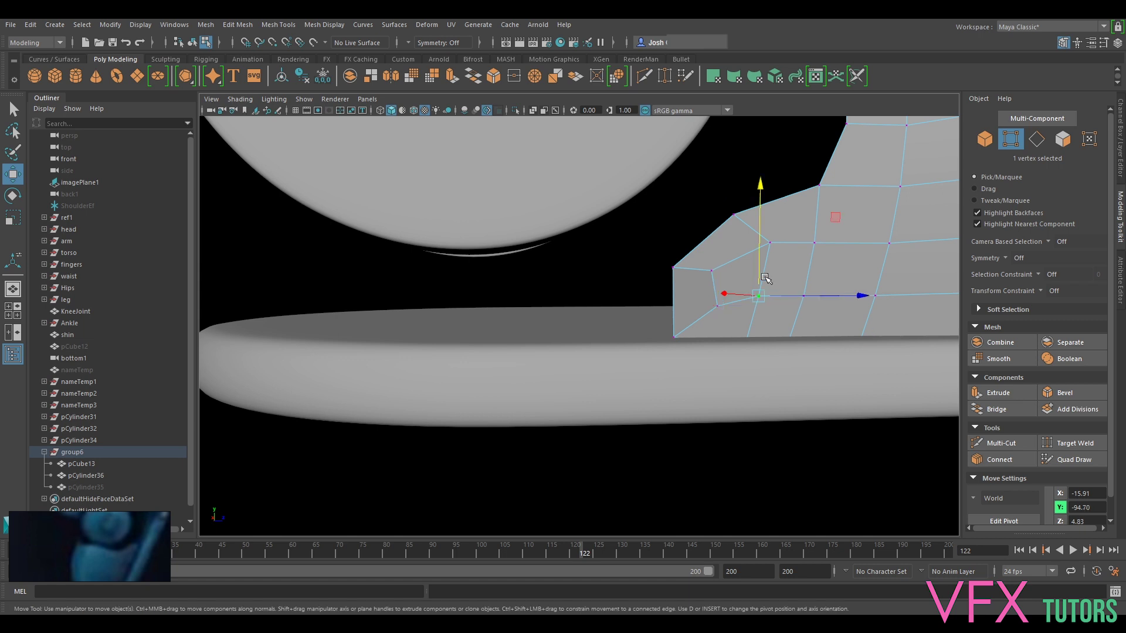
click(768, 272)
key(ctrl+z)
click(765, 266)
key(ctrl+z)
click(770, 241)
mouse_move(771, 244)
mouse_down()
mouse_move(791, 258)
mouse_move(776, 259)
mouse_up()
Move the two inner vertices of the rear extension sideways along X to smooth its side surface.
alt+middle_drag(845, 305, 684, 395)
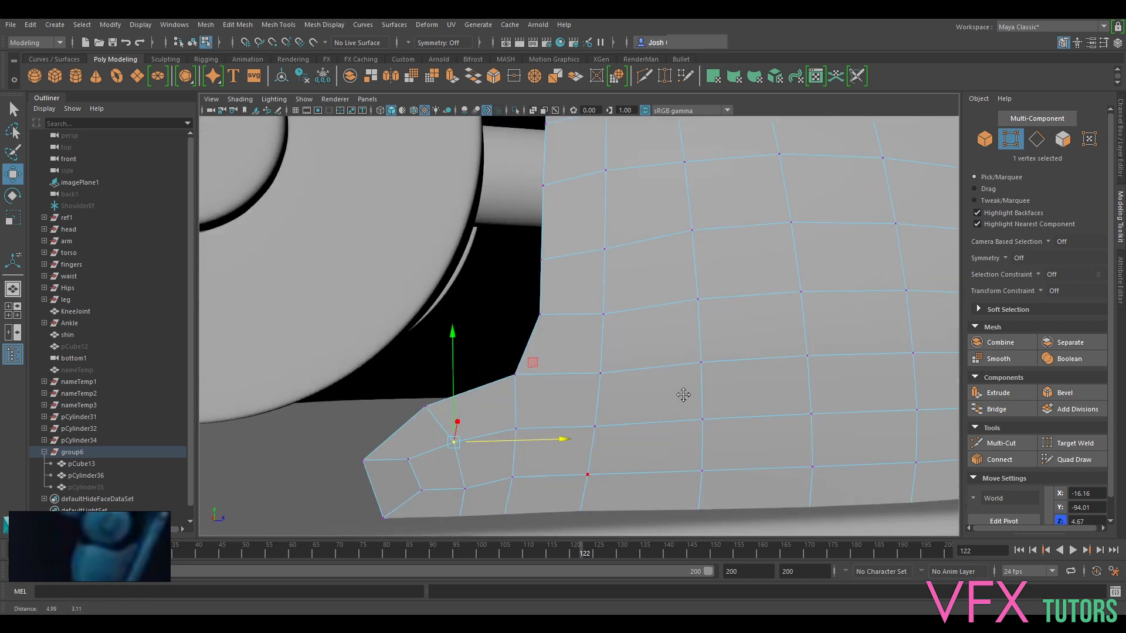
scroll(682, 384, down, 6)
alt+drag(679, 371, 761, 341)
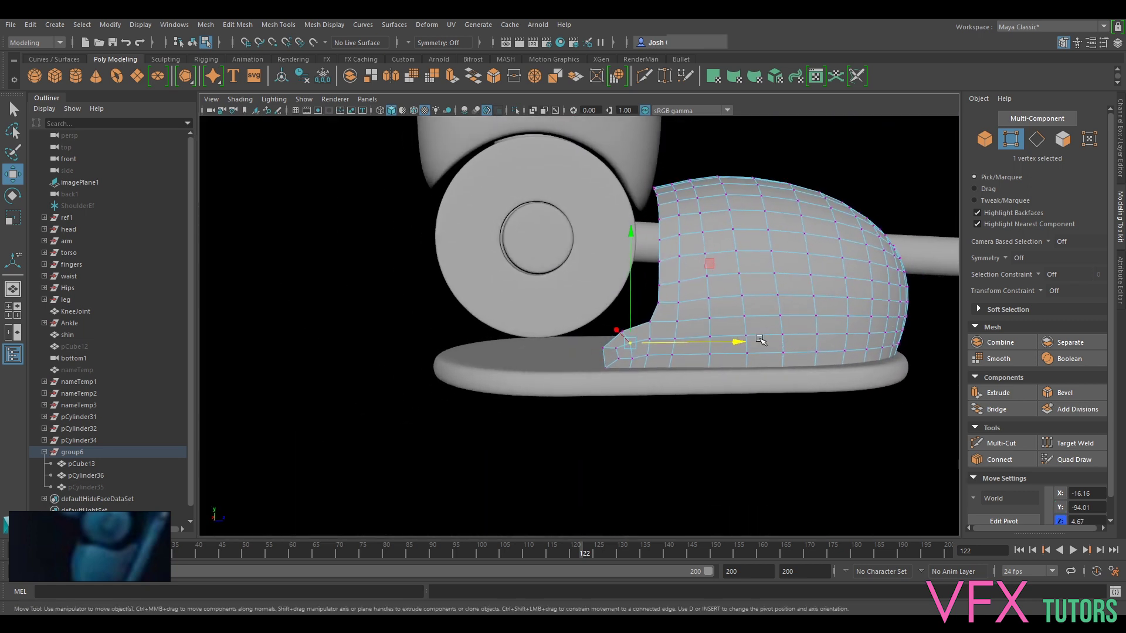
alt+drag(693, 324, 686, 347)
alt+middle_drag(686, 347, 663, 397)
scroll(639, 317, up, 3)
drag(629, 218, 644, 211)
alt+drag(636, 253, 674, 405)
alt+drag(479, 297, 431, 330)
drag(421, 254, 526, 423)
alt+drag(525, 424, 464, 394)
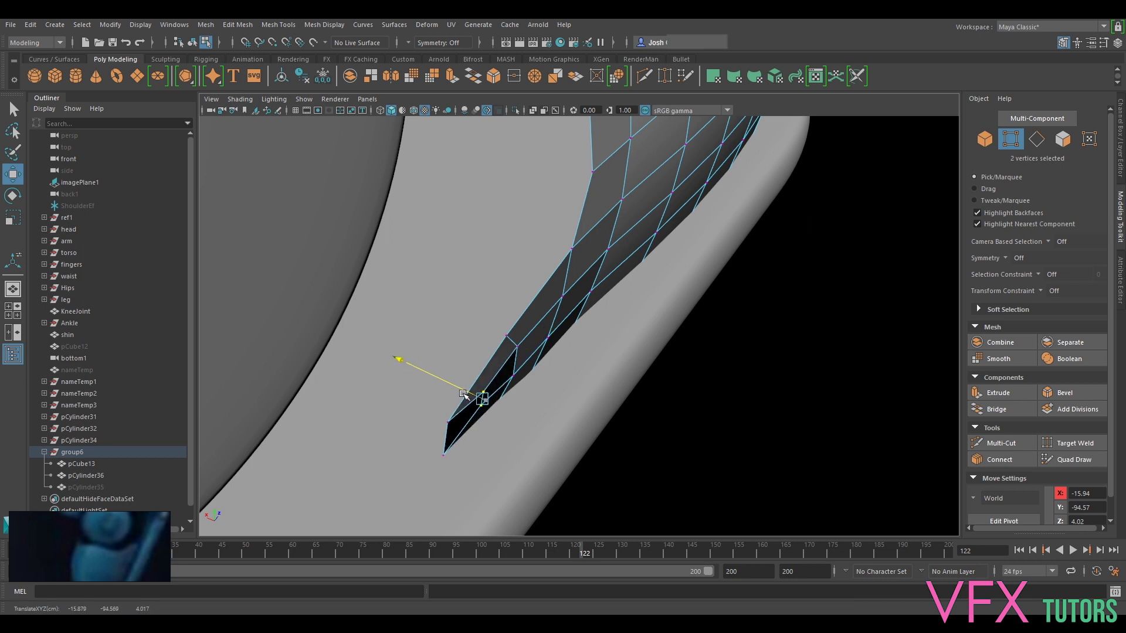
Move a bottom border vertex near the sole and a vertex in the row above it sideways along X.
alt+drag(532, 425, 528, 376)
click(529, 392)
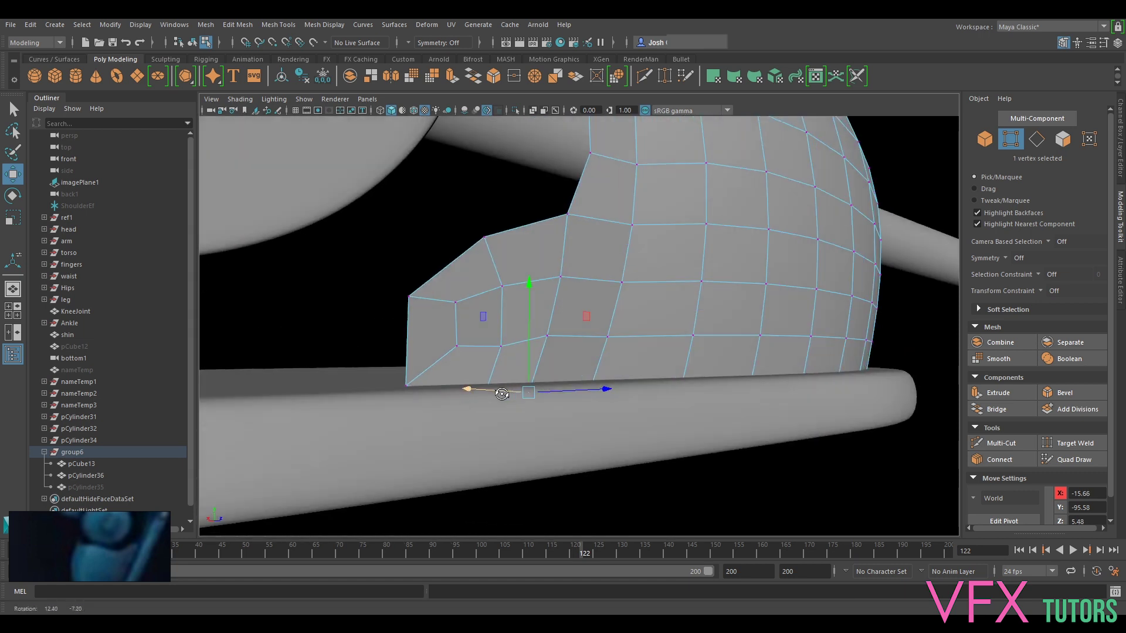
scroll(535, 326, up, 3)
drag(552, 325, 549, 322)
alt+drag(496, 350, 338, 380)
alt+drag(522, 318, 661, 382)
click(646, 387)
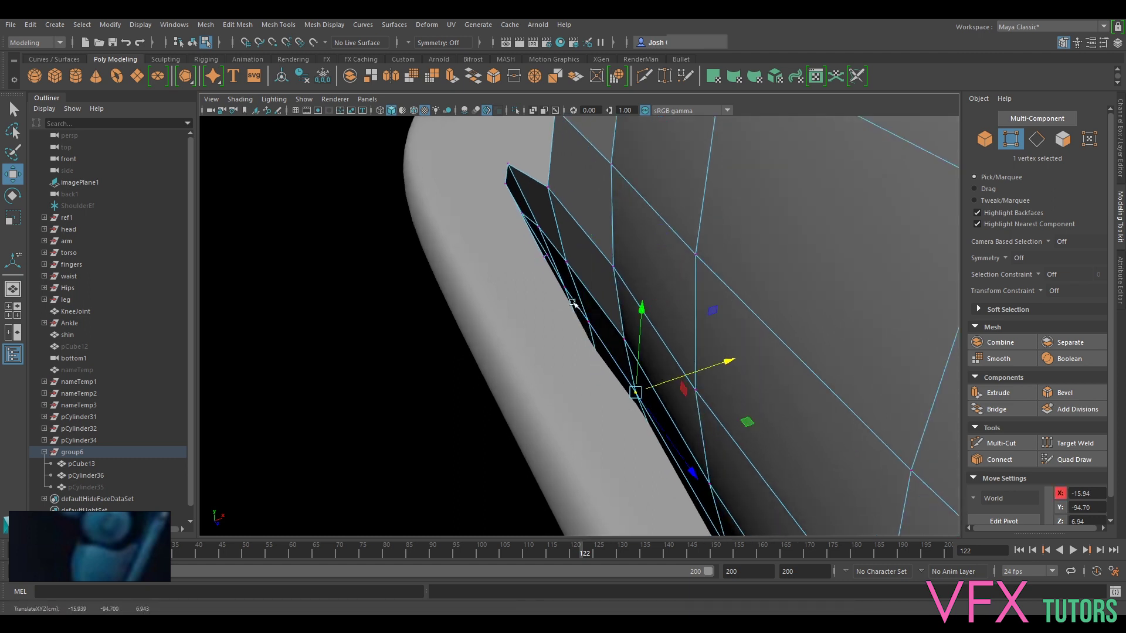
Nudge the remaining uneven vertices around the rear extension individually along X to even out the foot's side.
click(546, 257)
alt+drag(604, 235, 669, 341)
click(717, 442)
drag(722, 442, 712, 449)
click(583, 294)
drag(579, 292, 597, 256)
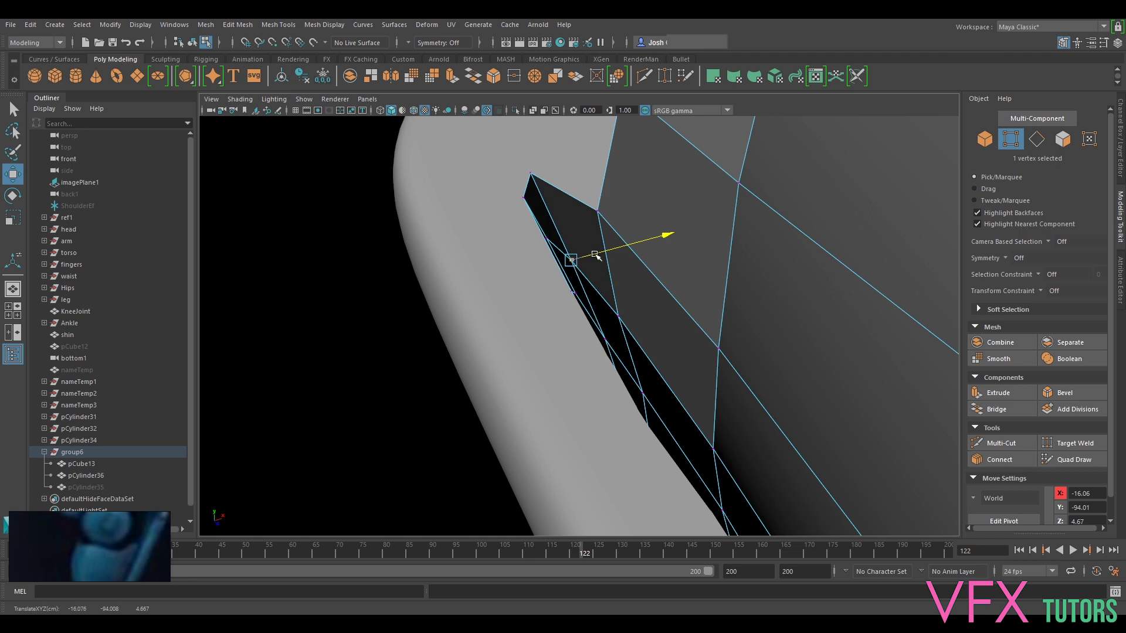
click(645, 305)
drag(648, 306, 649, 306)
alt+drag(638, 389, 821, 360)
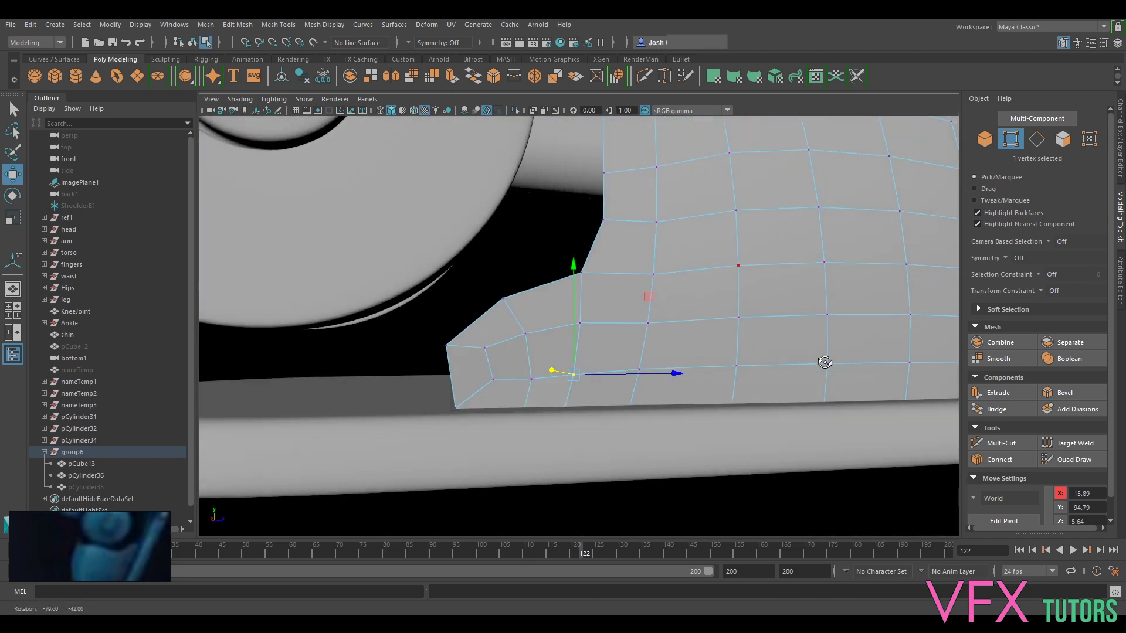
Preview pCube13 smoothed and examine the rounded rear corner and edge against the ankle joint and sole from several angles.
right_drag(739, 276, 801, 255)
key(3)
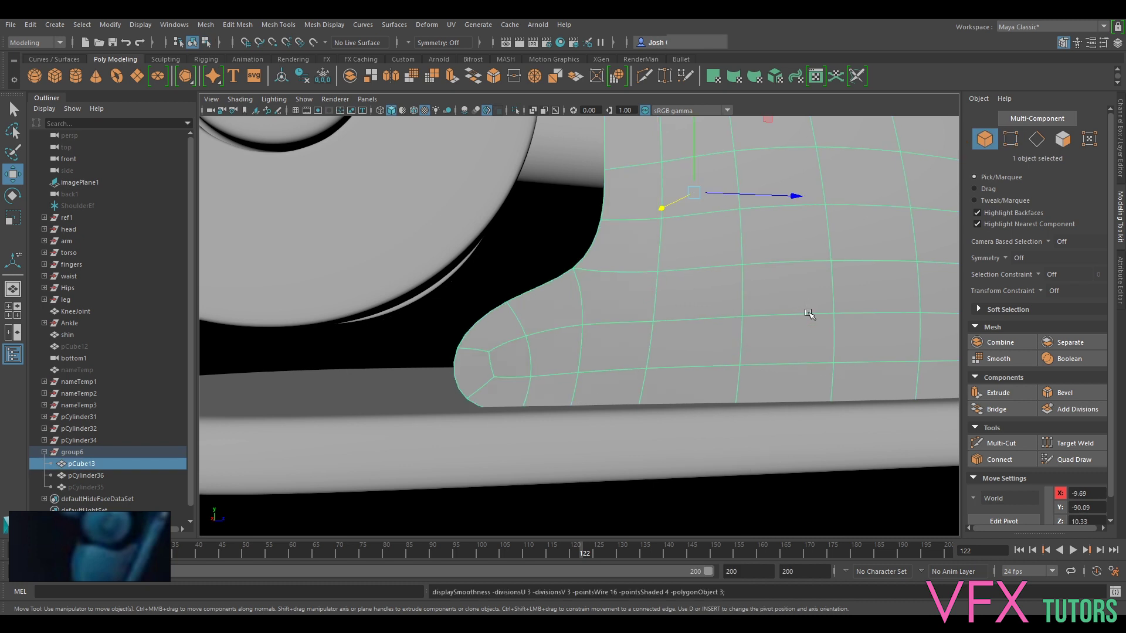
scroll(809, 313, down, 5)
click(857, 435)
scroll(861, 420, down, 5)
alt+drag(863, 419, 721, 410)
scroll(535, 319, up, 8)
click(622, 278)
alt+drag(630, 270, 623, 300)
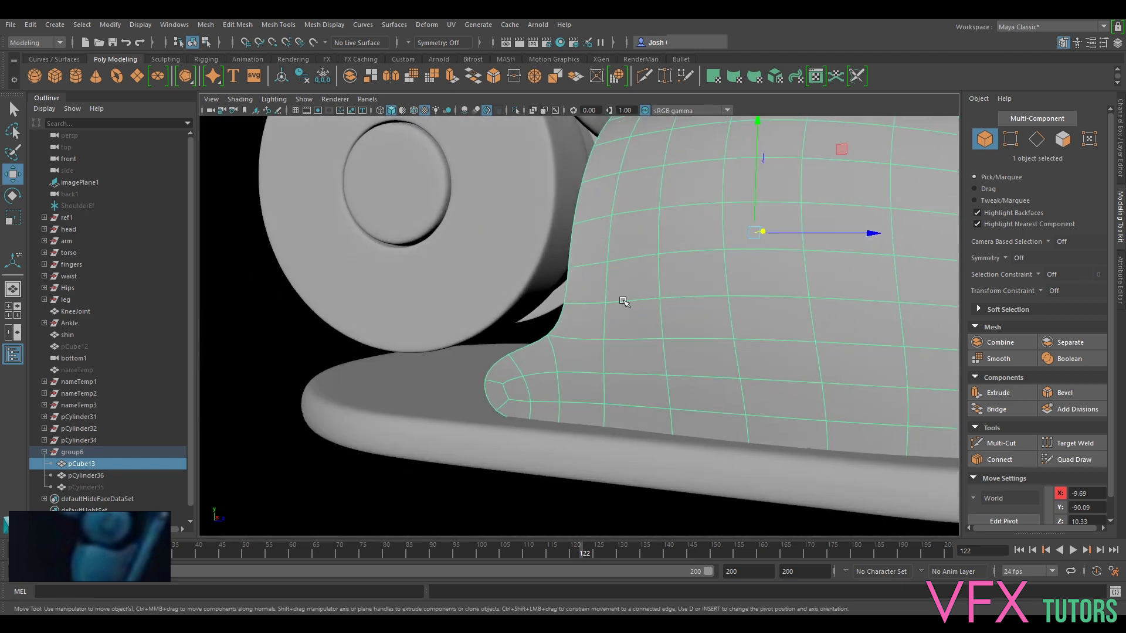
key(2)
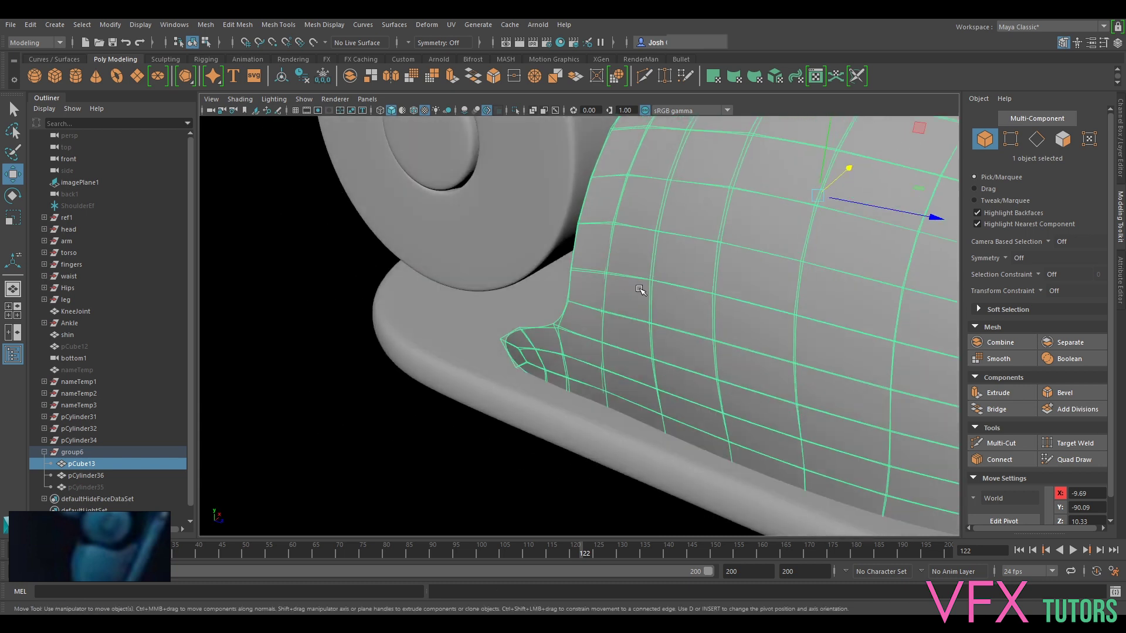
click(441, 451)
scroll(470, 453, down, 5)
alt+drag(508, 455, 516, 419)
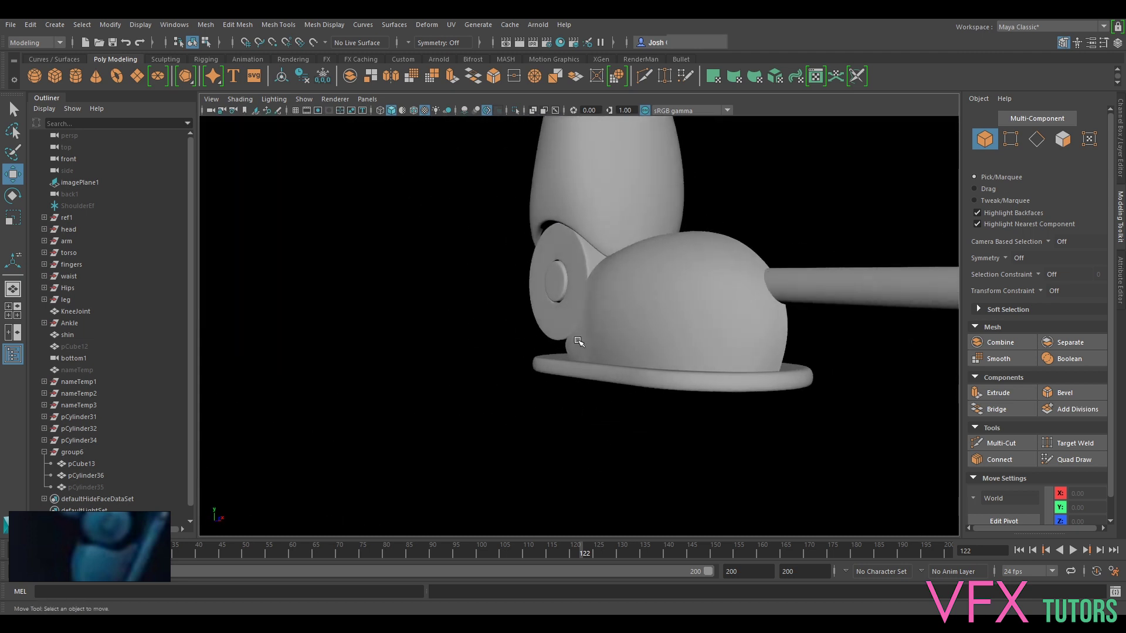
Select an edge near pCube13's rear border and set the Move tool's axis orientation to Component.
scroll(614, 254, up, 4)
click(608, 270)
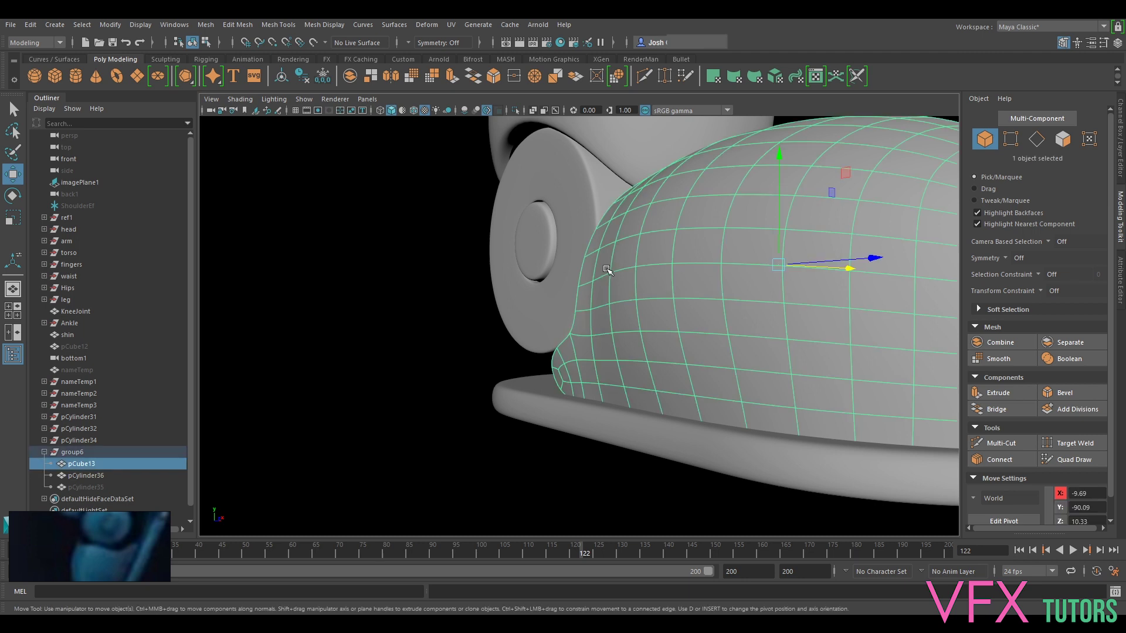
right_drag(601, 267, 598, 234)
click(596, 268)
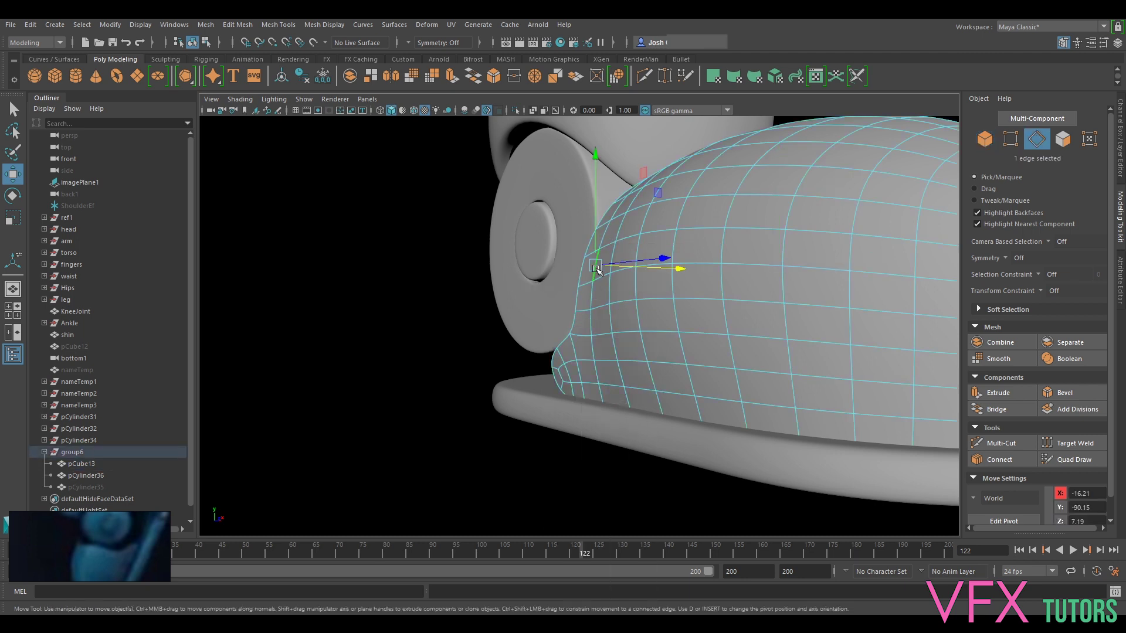
double_click(12, 173)
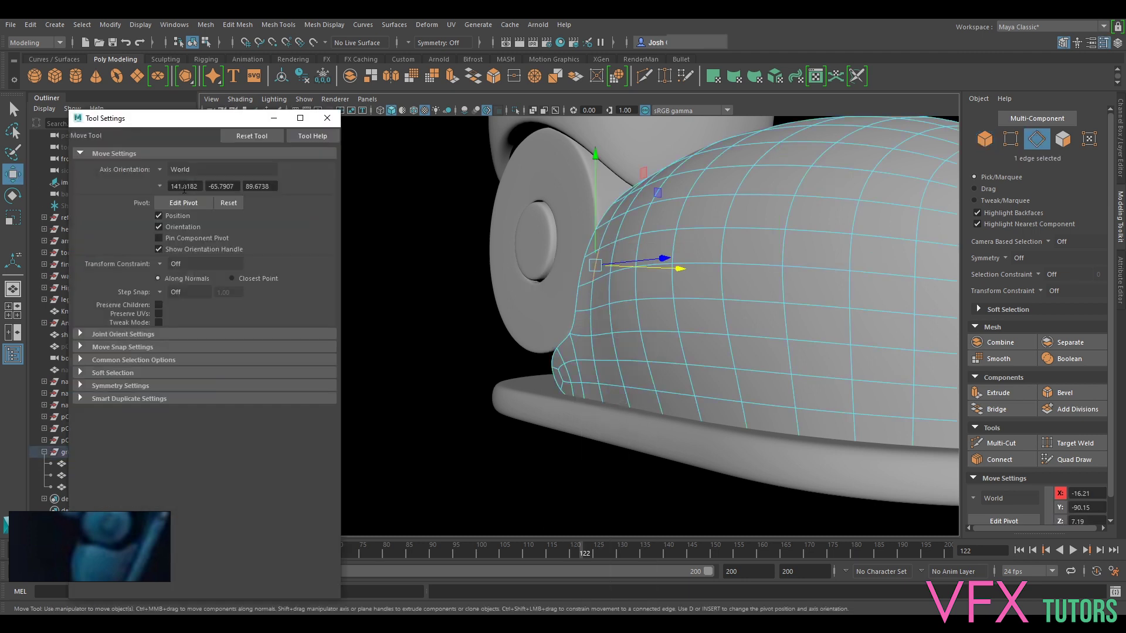
click(158, 168)
click(187, 197)
Nudge individual edges near pCube13's rear border, from the sole up to the ankle joint, along their component X axis.
alt+drag(487, 277, 502, 297)
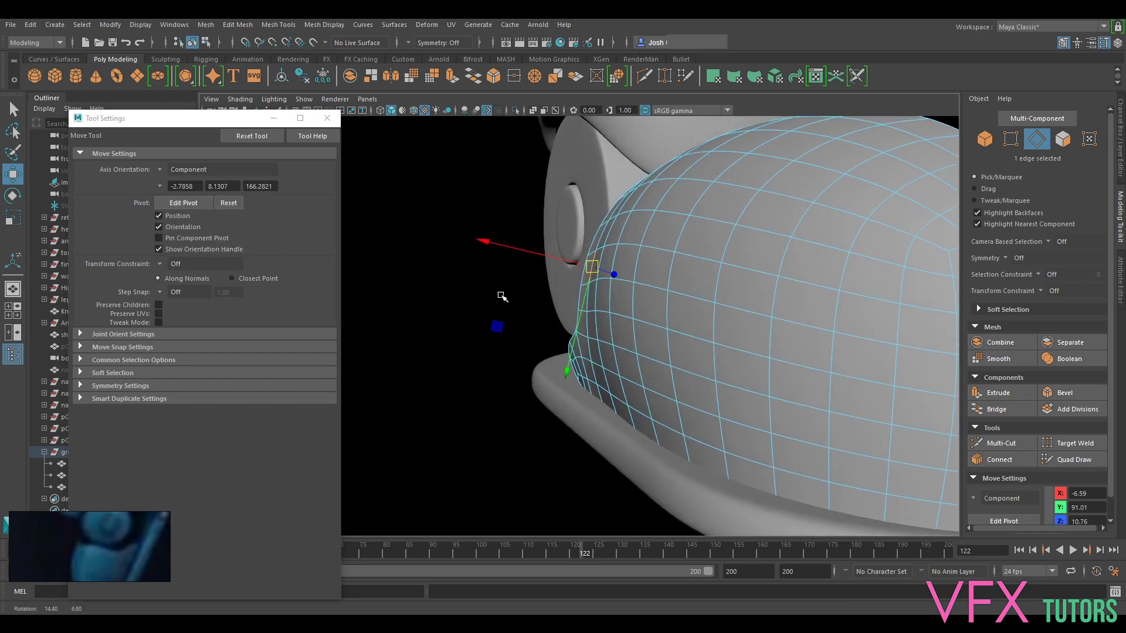
drag(533, 253, 531, 253)
click(585, 321)
drag(567, 330, 565, 329)
alt+middle_drag(646, 230, 643, 314)
click(616, 284)
drag(607, 278, 606, 278)
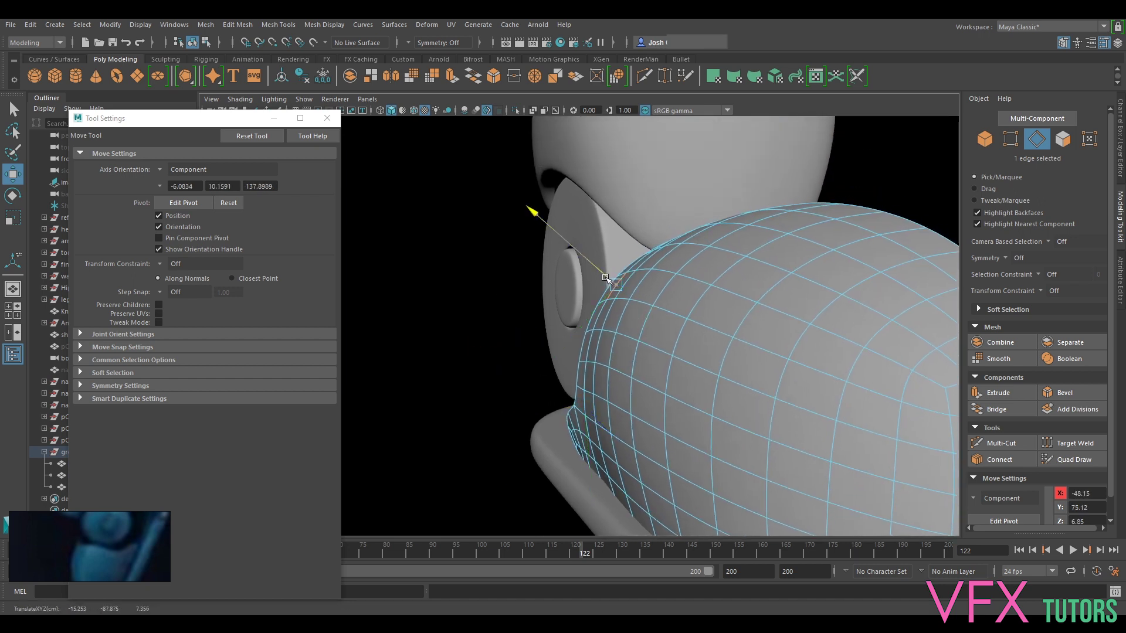
click(589, 426)
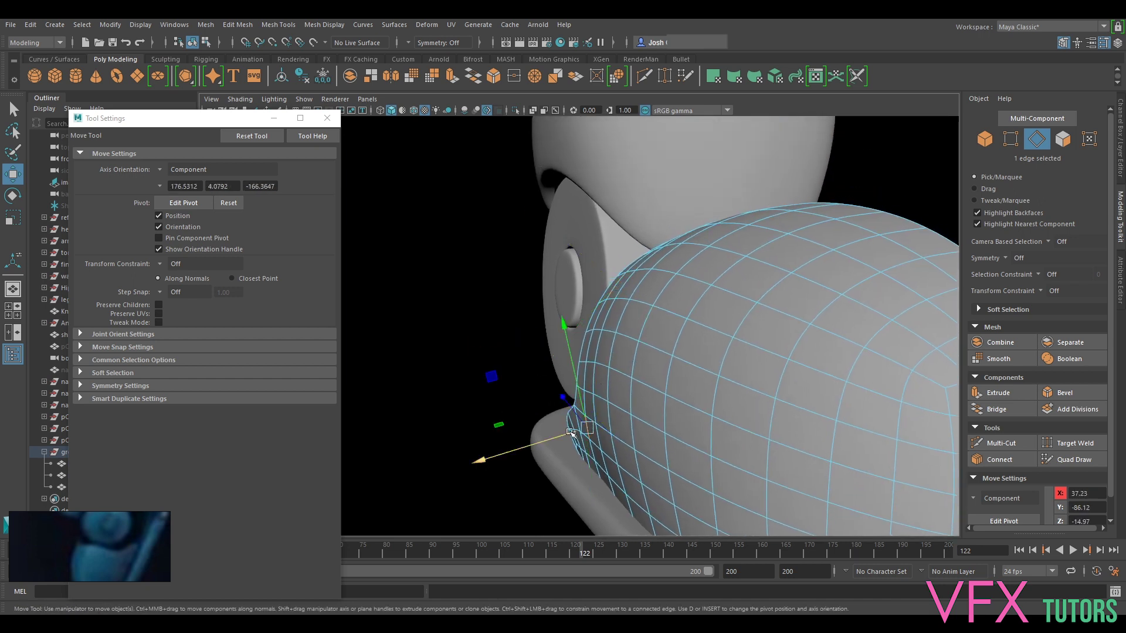
click(584, 377)
drag(572, 376, 571, 376)
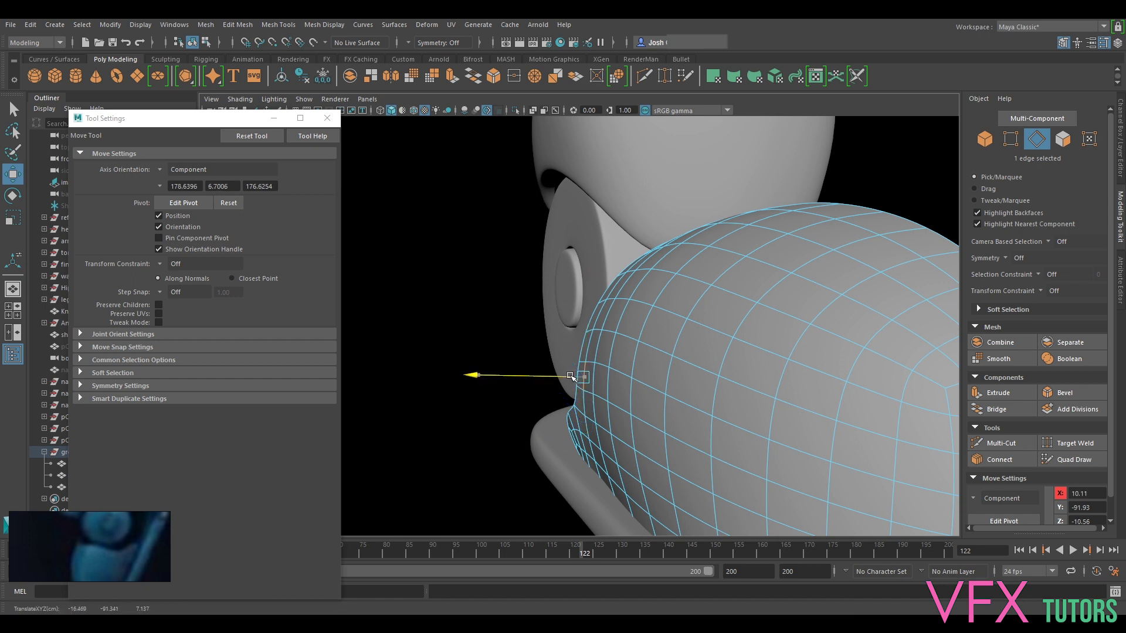
Move two edges on the upper rear part of pCube13 beside the ankle joint along their component X axis.
alt+drag(611, 344, 674, 307)
alt+middle_drag(674, 307, 589, 338)
click(682, 265)
drag(681, 259, 684, 236)
click(594, 289)
drag(592, 282, 591, 278)
alt+drag(591, 278, 641, 335)
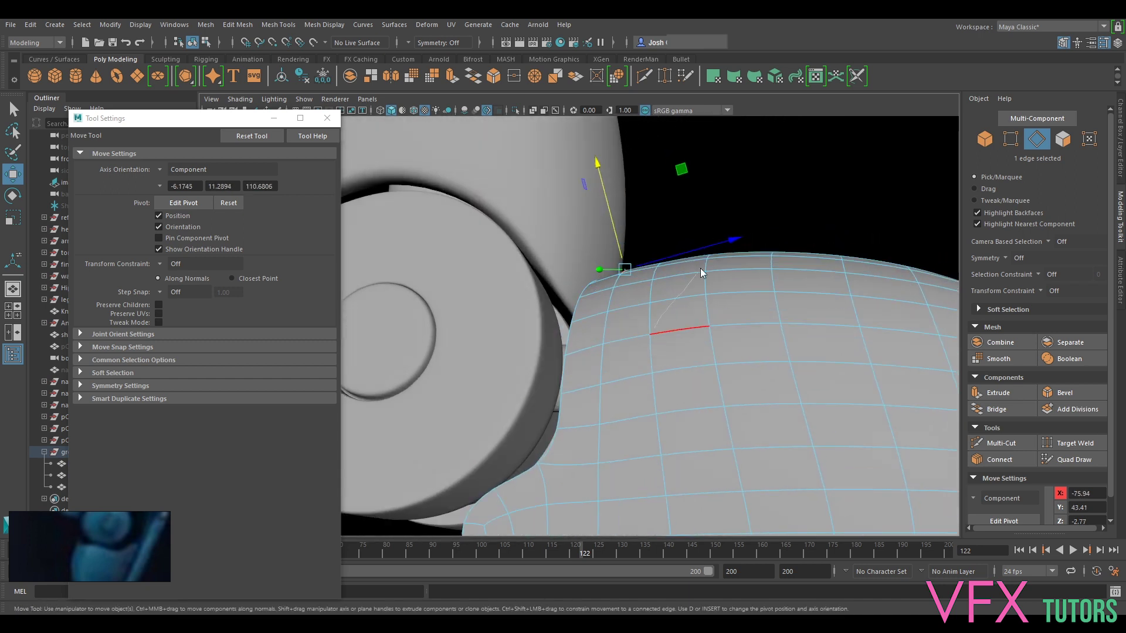
Return pCube13 to object mode and activate the Relax sculpting tool on it.
right_drag(693, 265, 699, 272)
scroll(777, 233, down, 5)
click(782, 233)
alt+drag(758, 289, 707, 364)
click(660, 394)
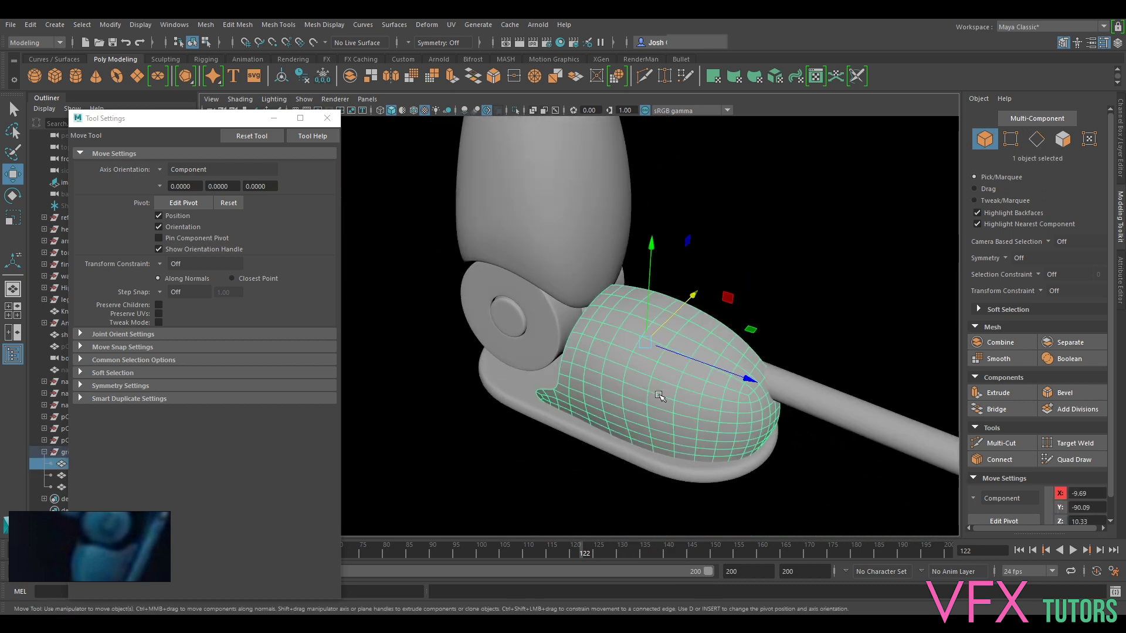
click(165, 60)
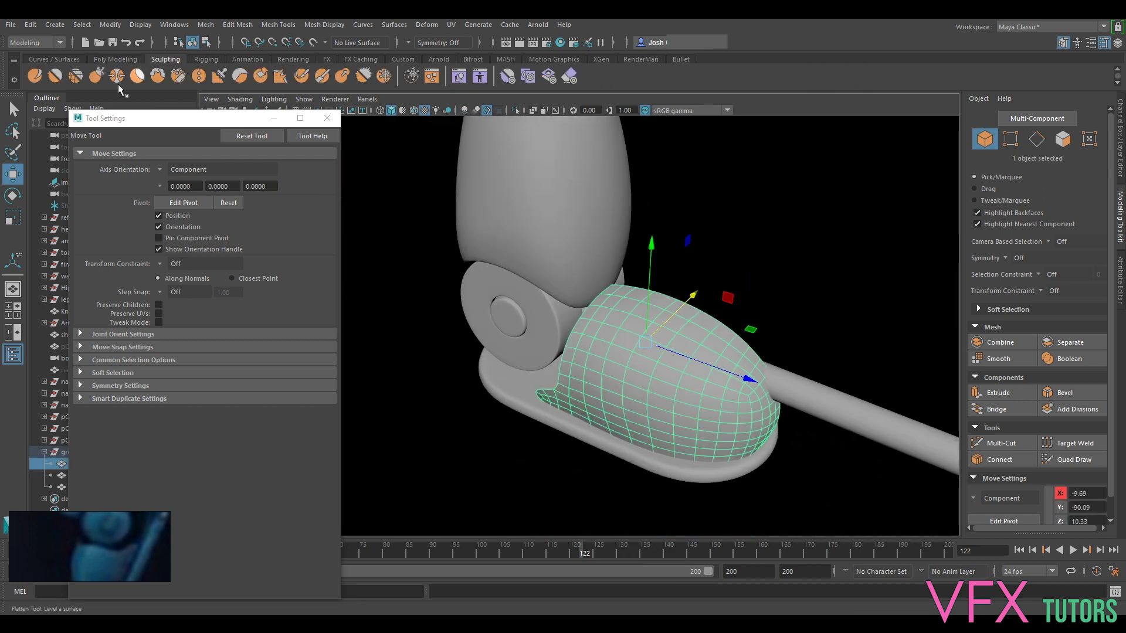
click(75, 76)
Relax the side and upper surface of pCube13 with a brush size of 1.271 to even out its wireframe.
scroll(626, 308, up, 2)
alt+drag(626, 307, 610, 303)
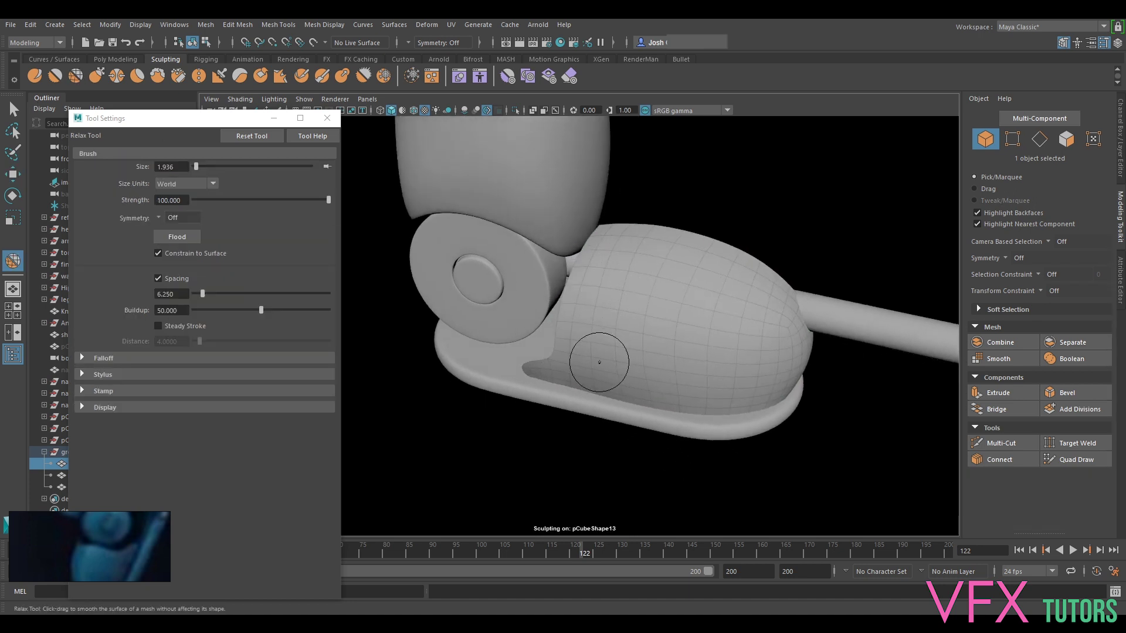
alt+drag(599, 363, 586, 340)
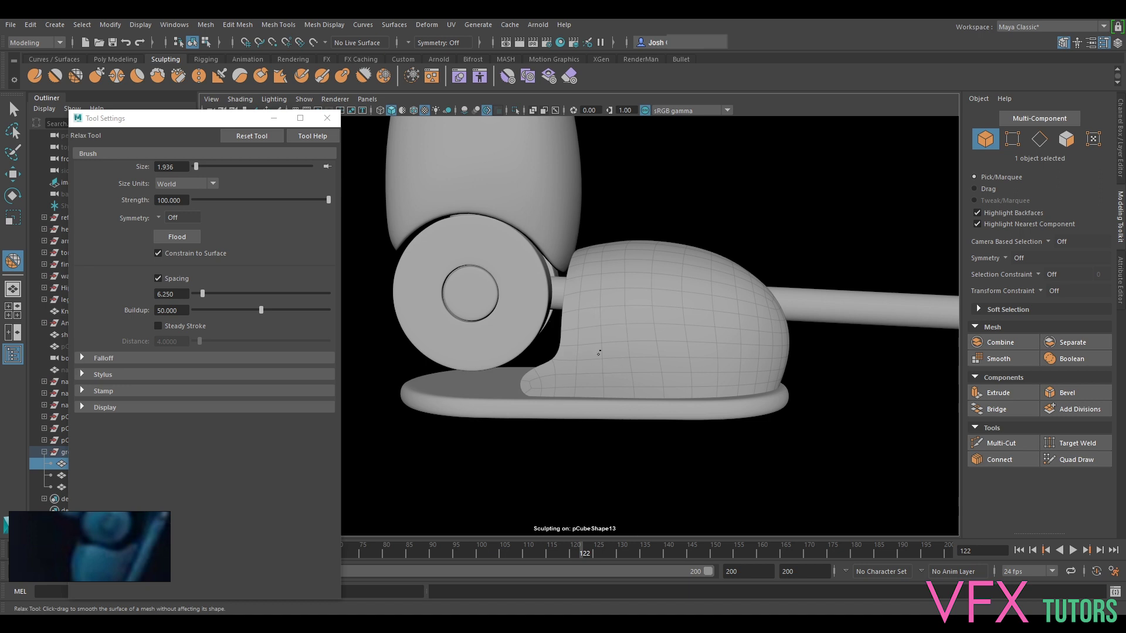
mouse_move(652, 324)
alt+mouse_down()
mouse_move(587, 345)
mouse_move(639, 325)
mouse_move(636, 297)
mouse_move(621, 360)
mouse_move(688, 259)
mouse_move(622, 289)
alt+mouse_up()
scroll(688, 260, up, 2)
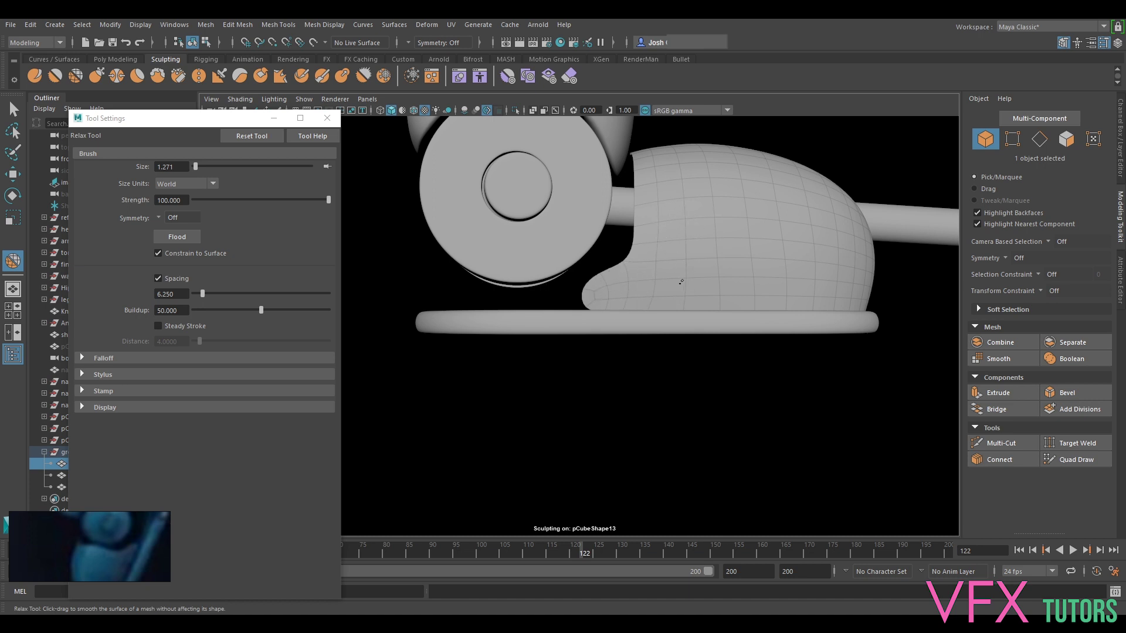
alt+drag(699, 220, 684, 281)
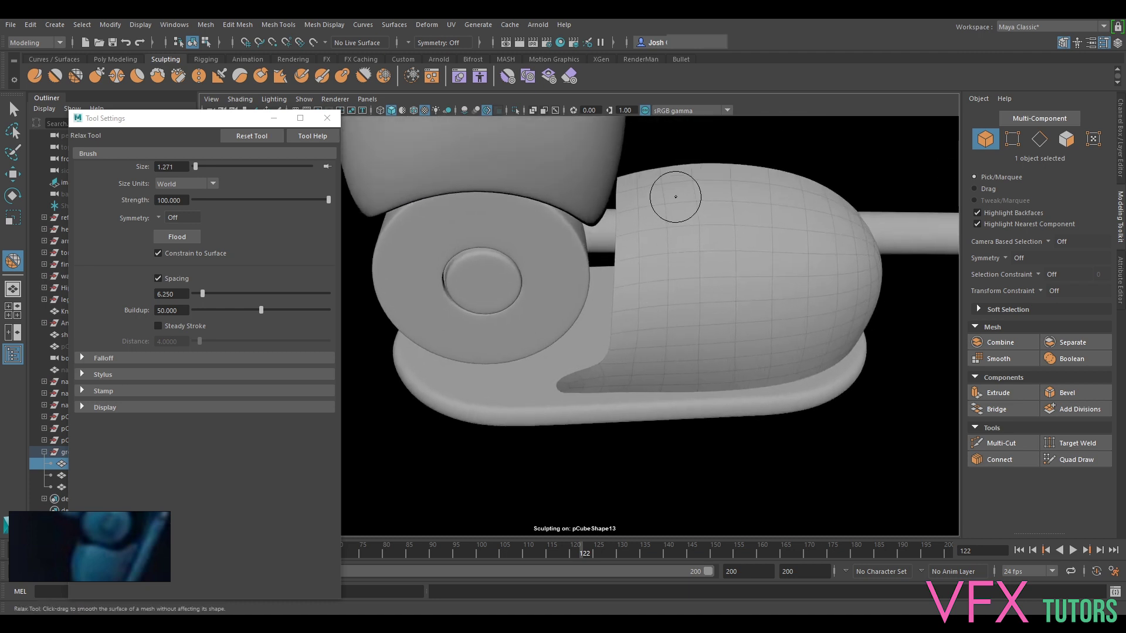
alt+drag(683, 352, 537, 267)
Leave sculpting, duplicate the half foot and mirror the copy by setting its Scale X to -15.05.
click(13, 109)
right_drag(538, 267, 592, 244)
alt+drag(581, 293, 588, 344)
key(w)
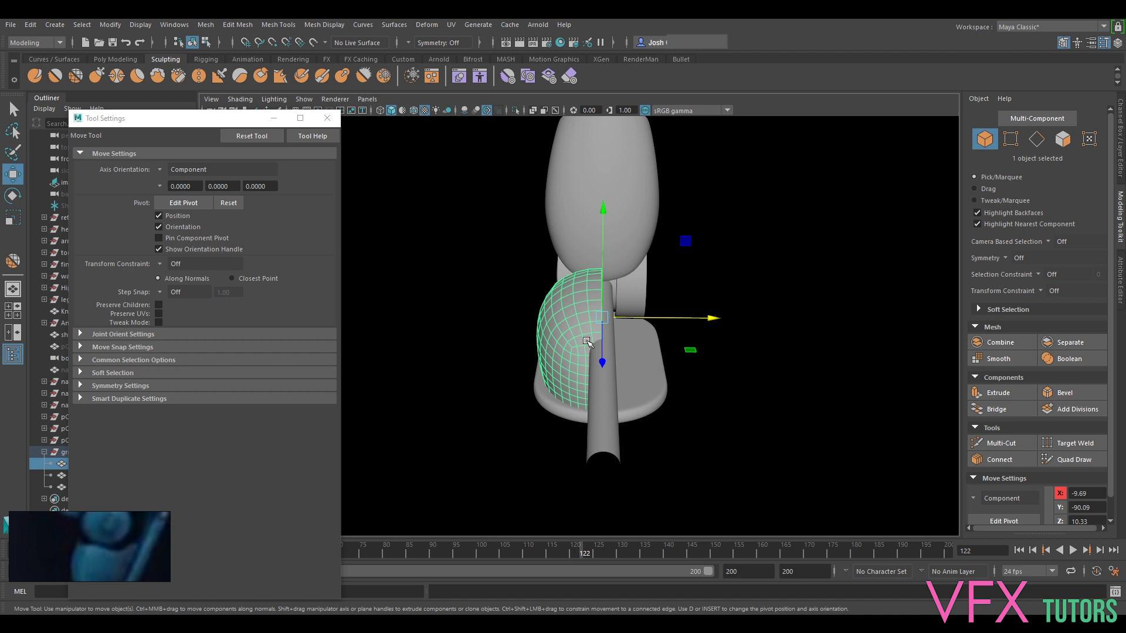
key(ctrl+d)
click(1122, 156)
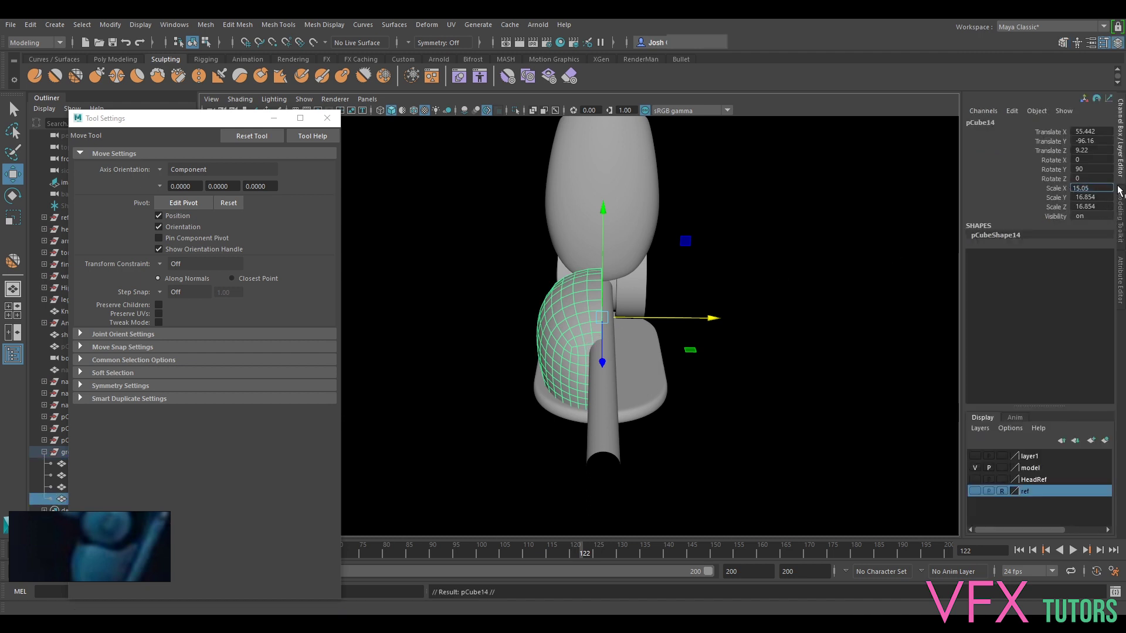
text(-)
key(Return)
scroll(664, 298, up, 5)
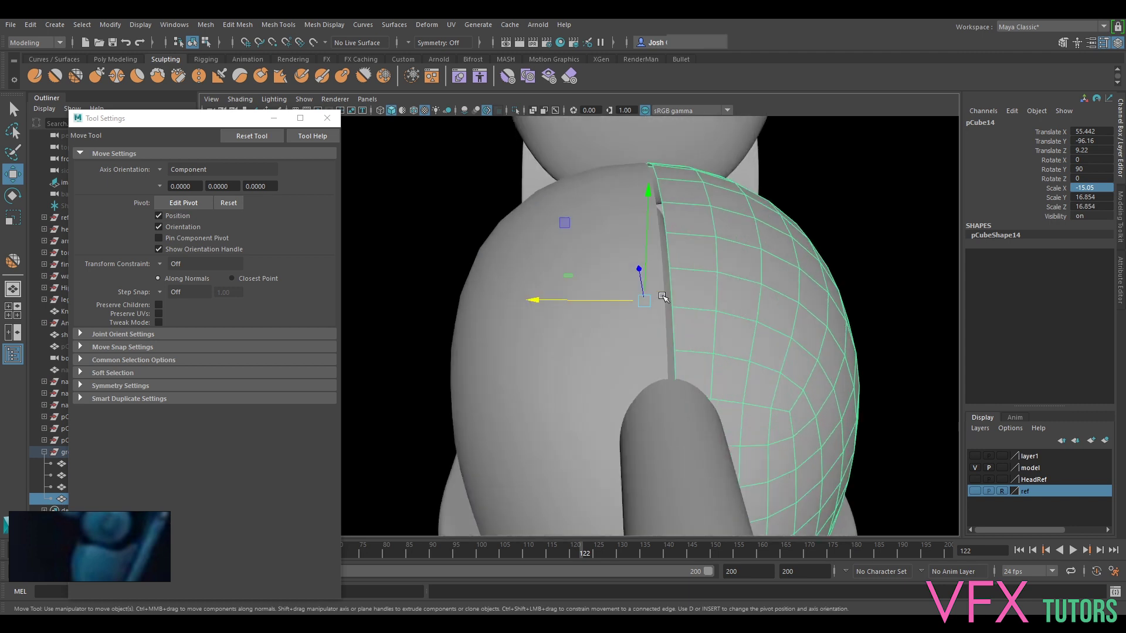
alt+middle_drag(683, 295, 669, 293)
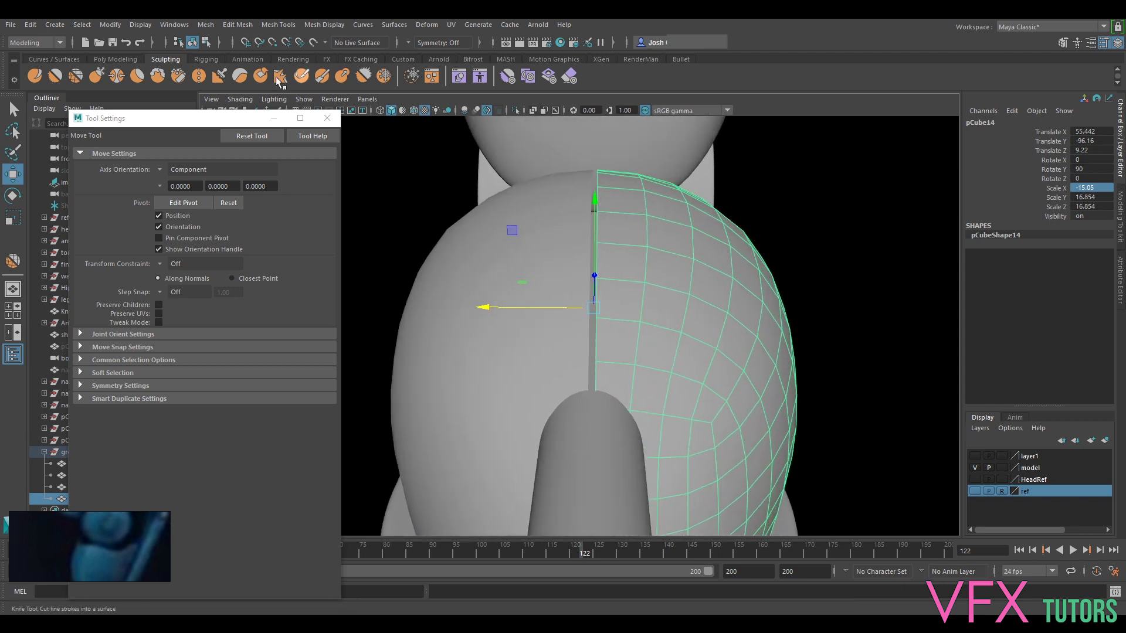
Freeze the mirrored half's transformations and combine it with pCube13 into one mesh.
click(127, 61)
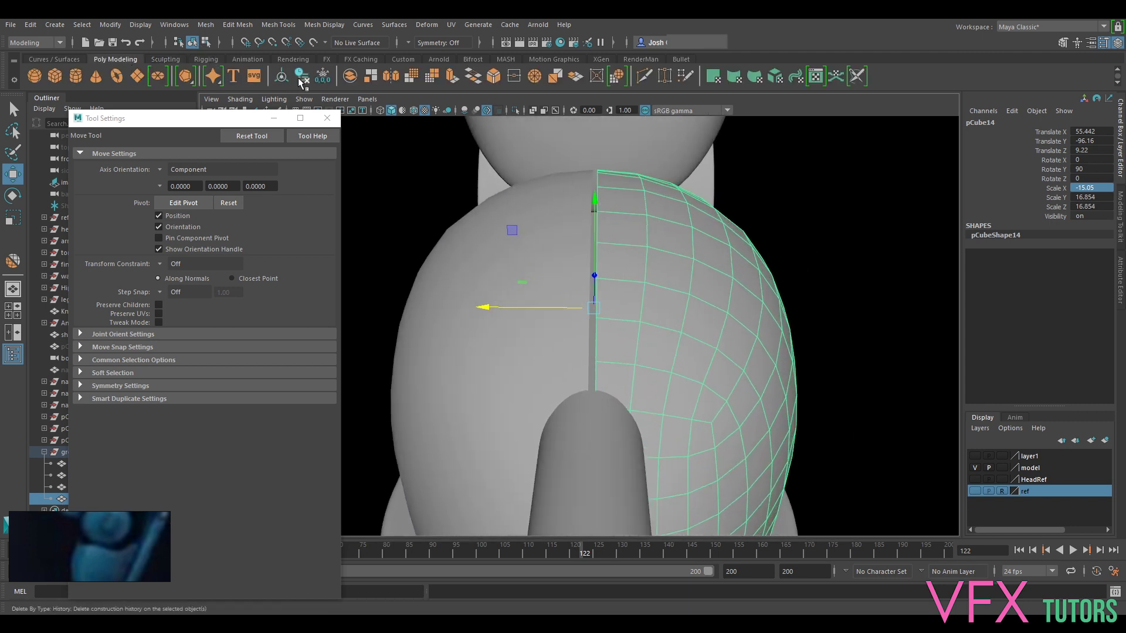
click(323, 76)
scroll(563, 322, up, 2)
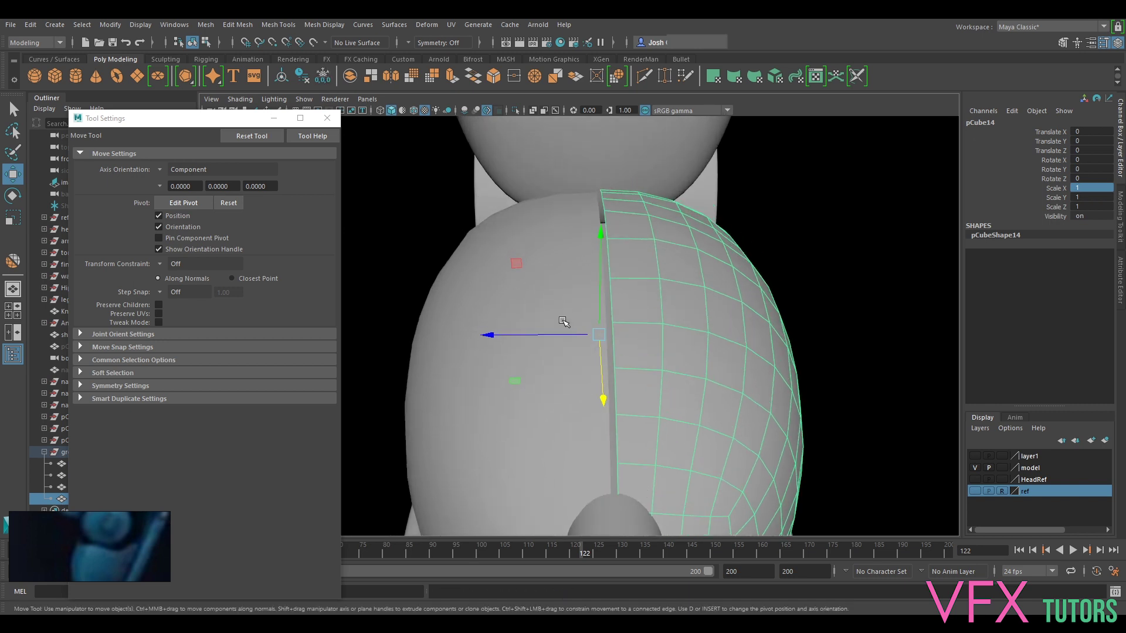
drag(572, 337, 598, 317)
alt+drag(621, 397, 655, 285)
shift+click(553, 257)
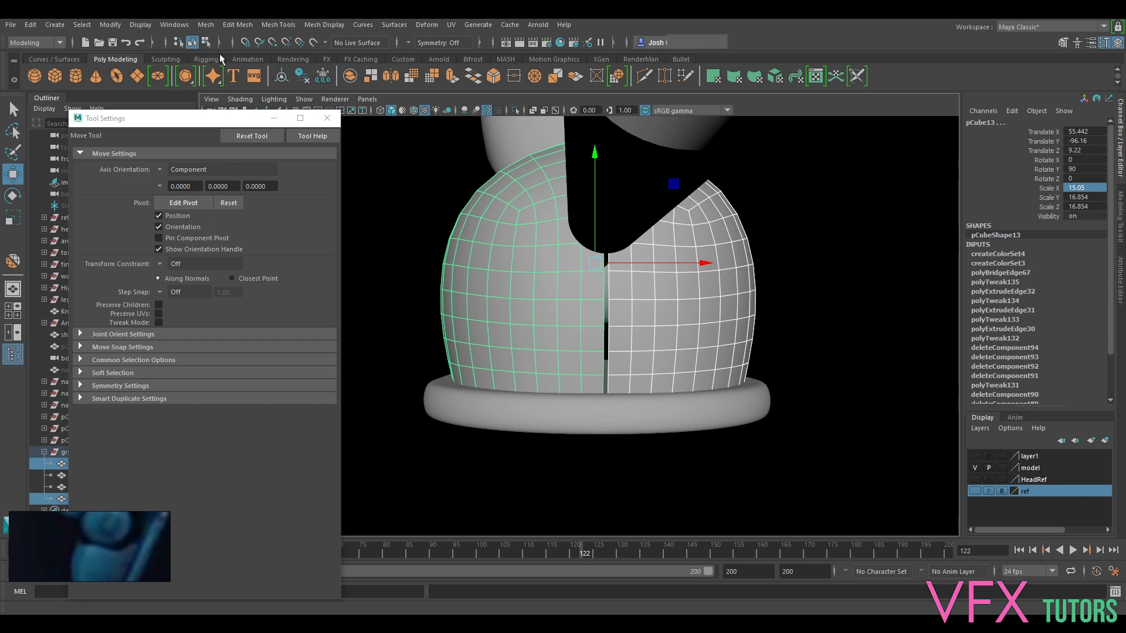
click(224, 23)
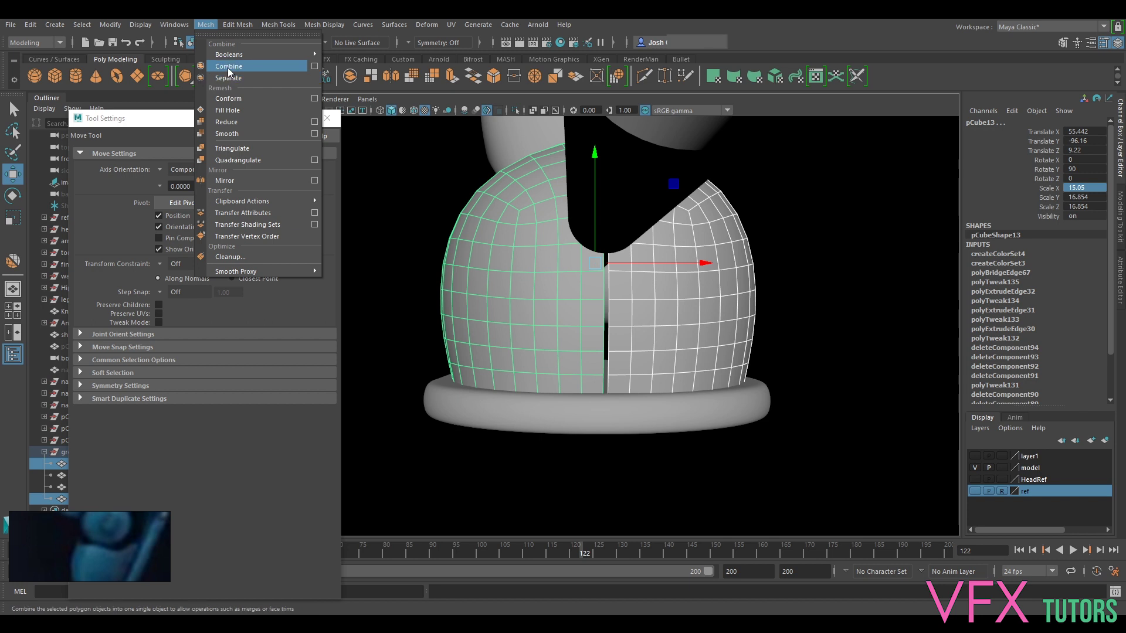
click(246, 66)
Merge the paired vertices along the combined foot's centre seam with a distance threshold of 0.31.
right_click(625, 253)
click(567, 252)
alt+drag(567, 252, 574, 502)
scroll(587, 239, down, 2)
alt+drag(622, 447, 613, 382)
scroll(586, 296, up, 4)
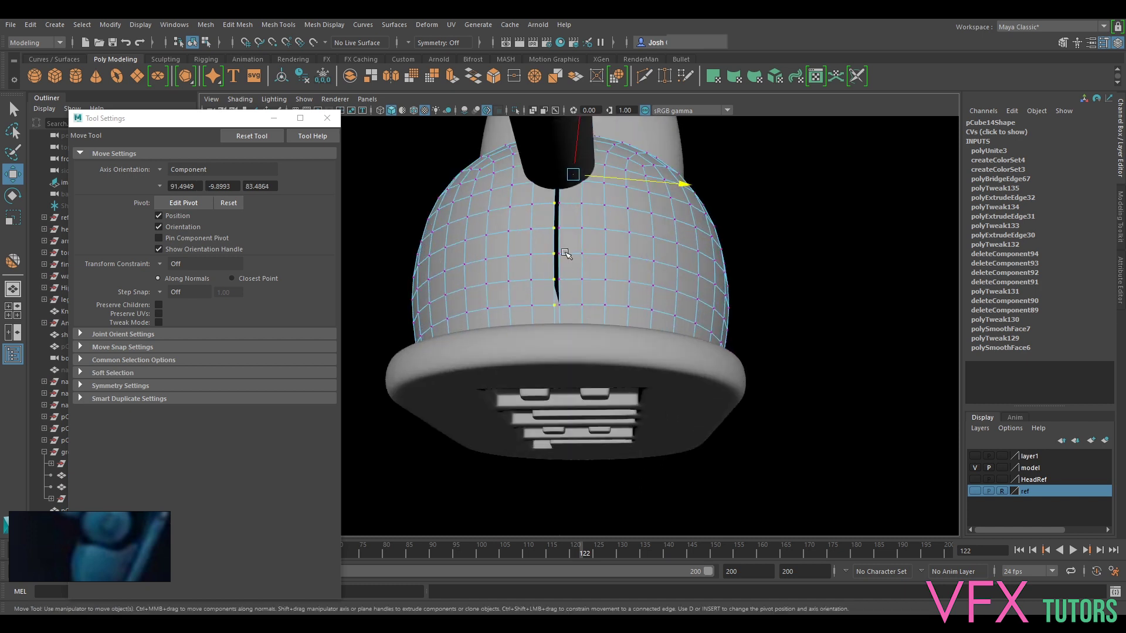
alt+drag(570, 254, 587, 250)
drag(605, 331, 633, 297)
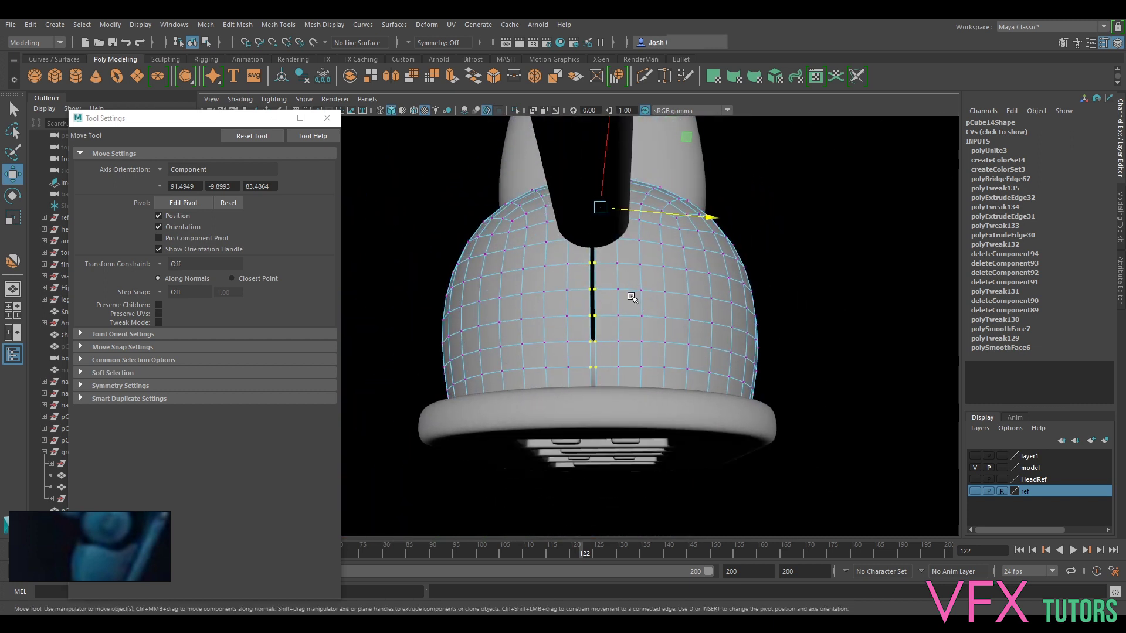
click(238, 26)
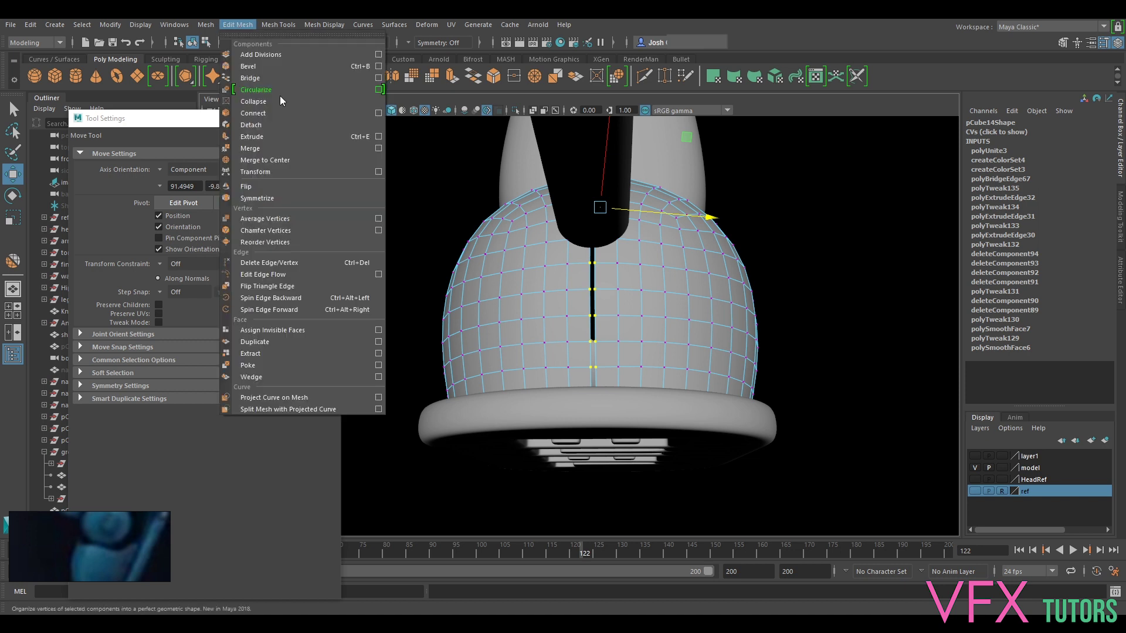
click(282, 146)
scroll(632, 298, up, 8)
scroll(679, 293, down, 6)
drag(796, 340, 800, 340)
Switch the combined foot to object mode and relax its upper surface around the centre seam with the Relax tool.
alt+drag(669, 205, 622, 256)
right_drag(630, 289, 687, 282)
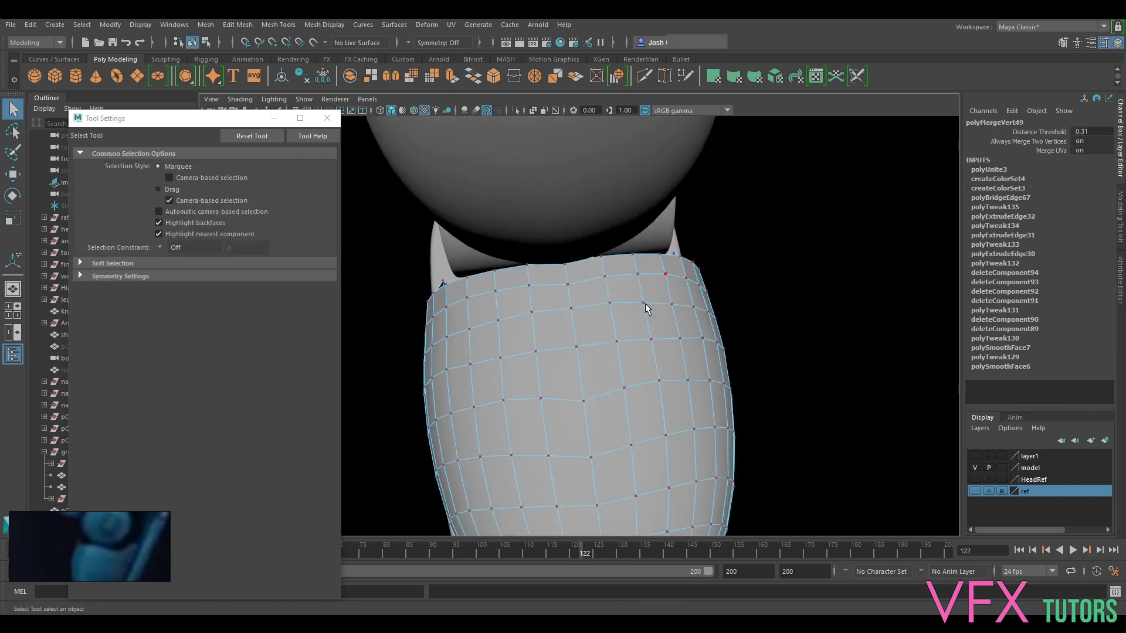
alt+drag(647, 309, 659, 382)
right_drag(659, 289, 716, 273)
click(166, 59)
click(76, 76)
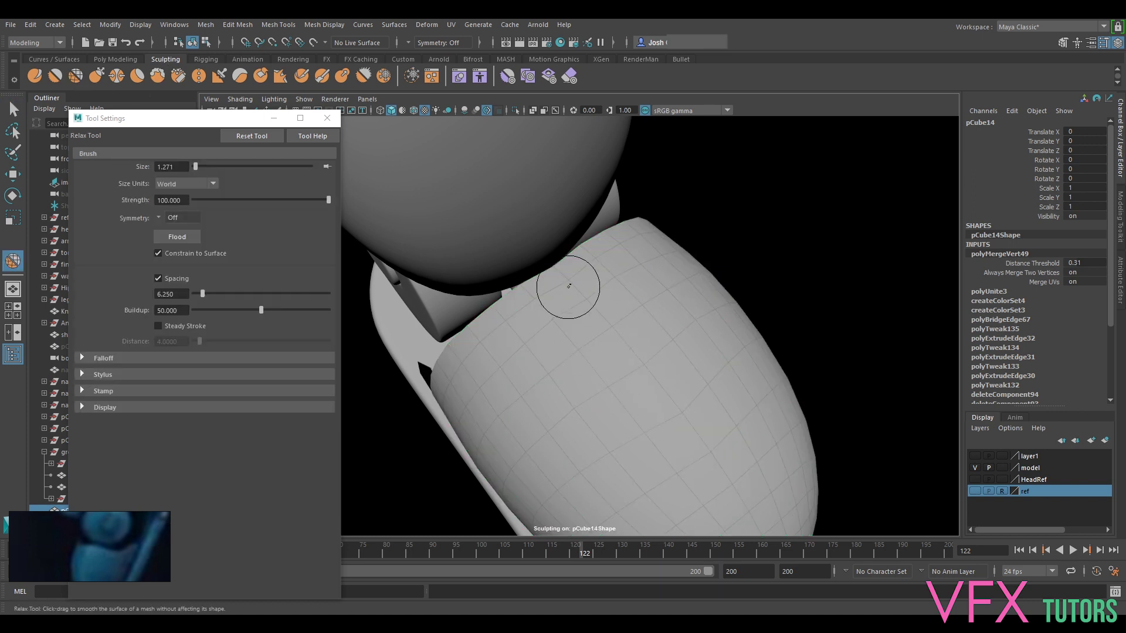
alt+drag(657, 437, 567, 277)
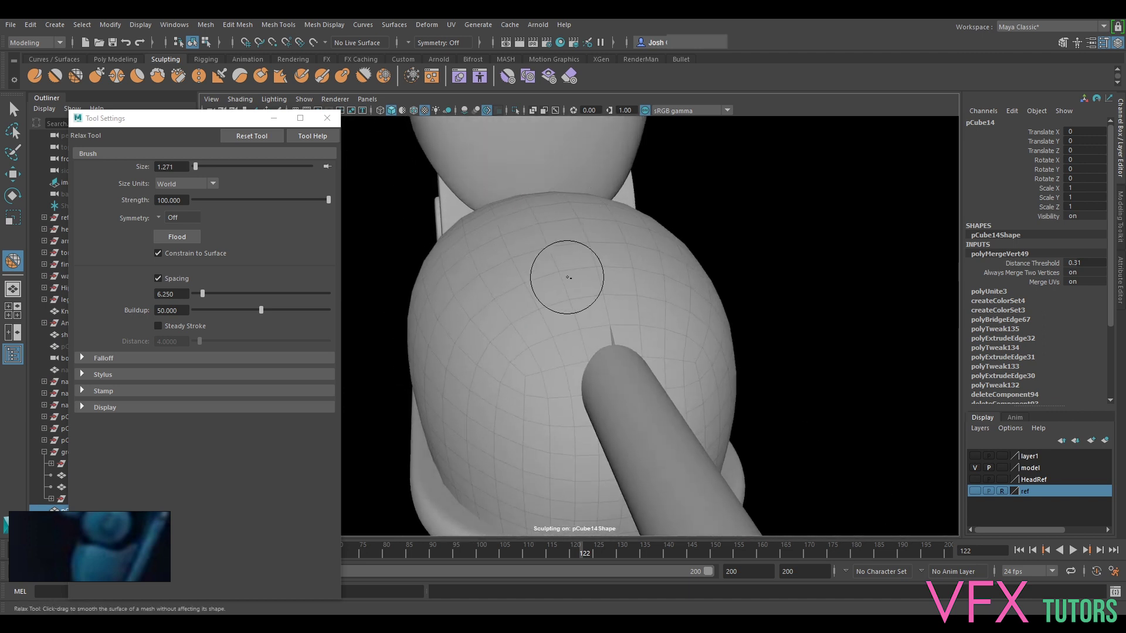
alt+drag(611, 329, 637, 306)
Isolate the foot and merge the two unjoined vertices at the remaining gap in its front seam.
shift+right_click(638, 302)
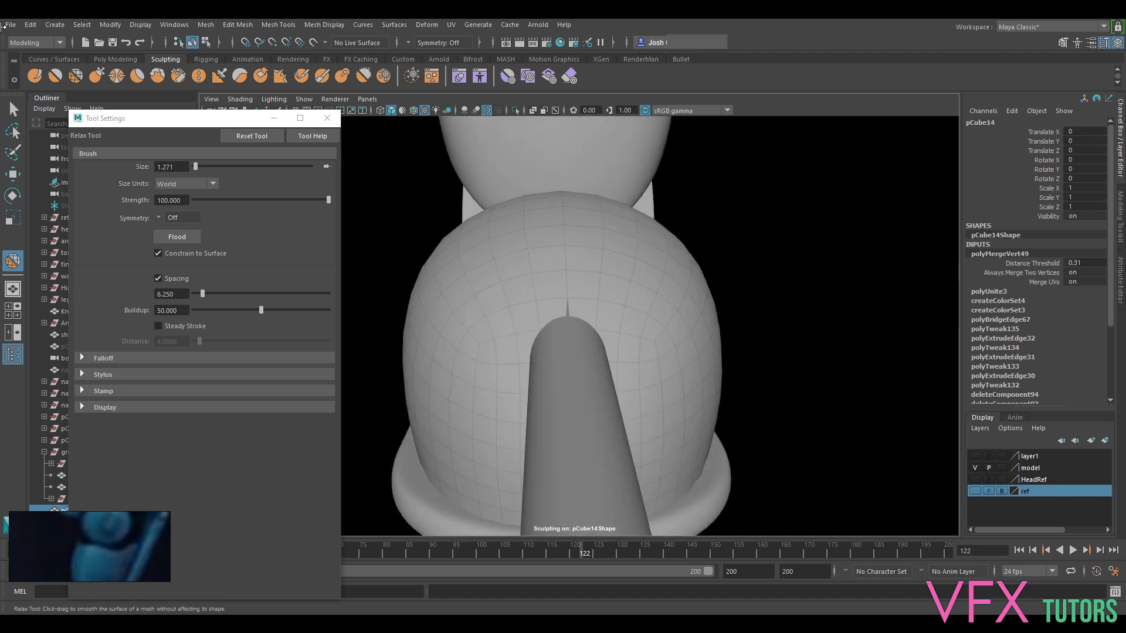
click(15, 109)
key(ctrl+1)
right_drag(595, 312, 550, 291)
scroll(572, 336, up, 4)
drag(565, 319, 543, 340)
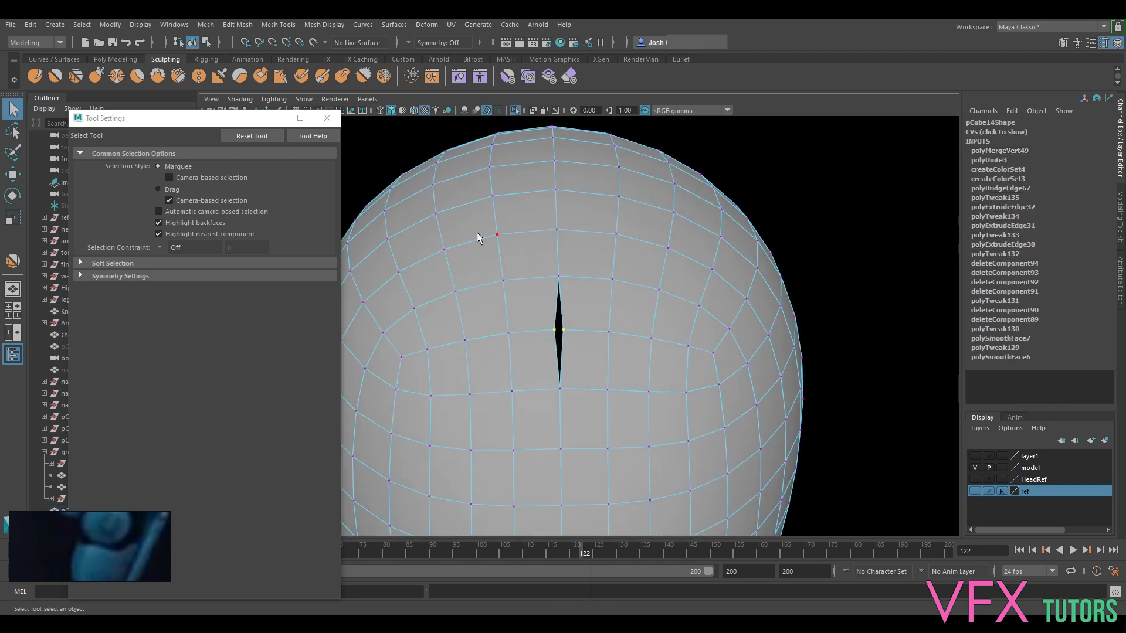
key(g)
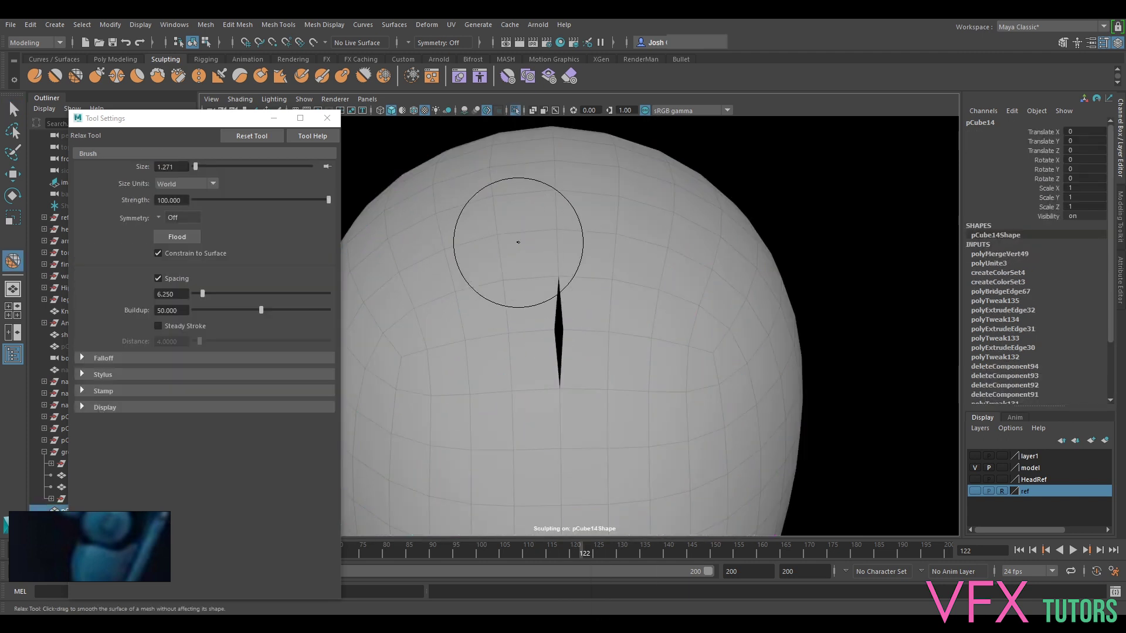
click(240, 25)
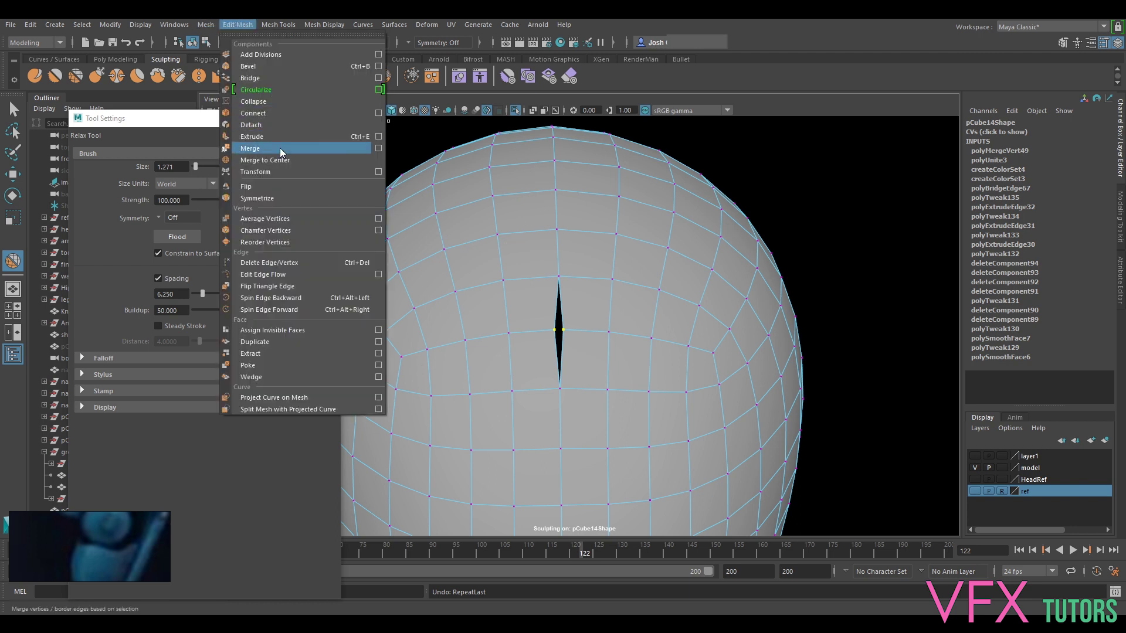
click(281, 157)
Return the isolated foot to object mode and relax its closed front, top and sides with the Relax tool.
right_click(626, 275)
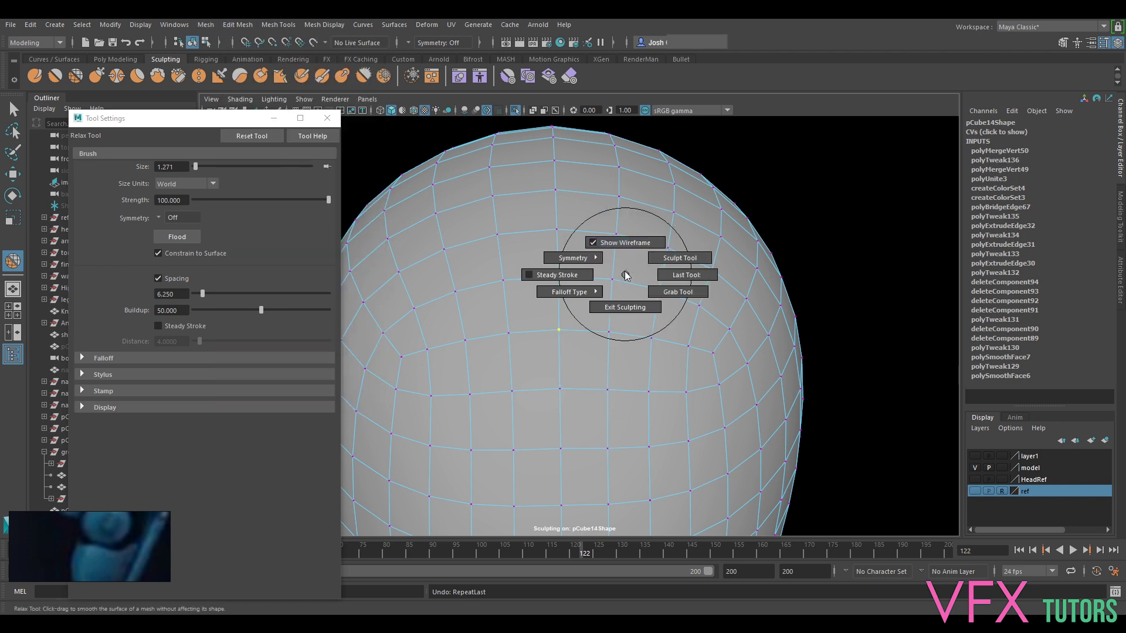
scroll(610, 267, down, 3)
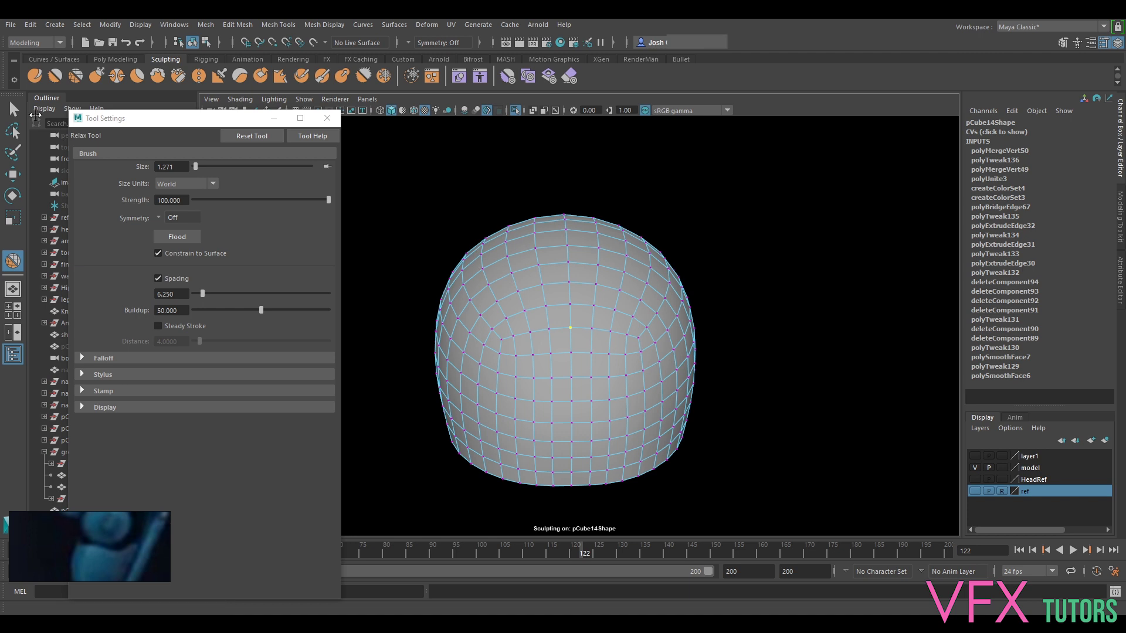
key(q)
right_drag(632, 291, 684, 275)
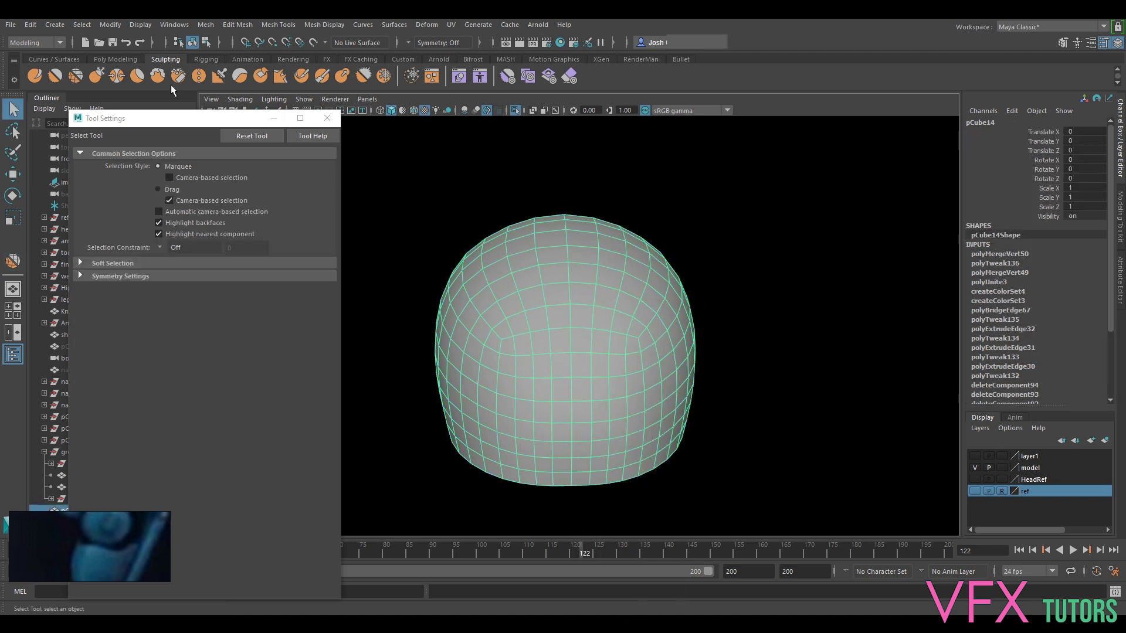
click(13, 261)
mouse_move(487, 329)
alt+mouse_down()
mouse_move(503, 277)
mouse_move(517, 395)
alt+mouse_up()
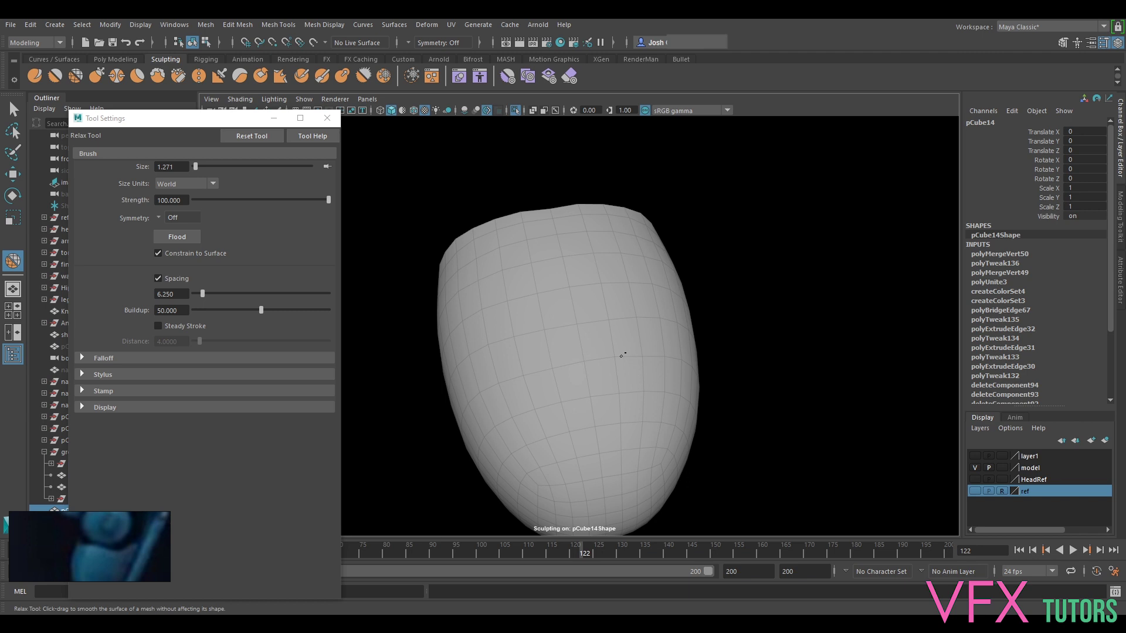
alt+drag(507, 323, 583, 279)
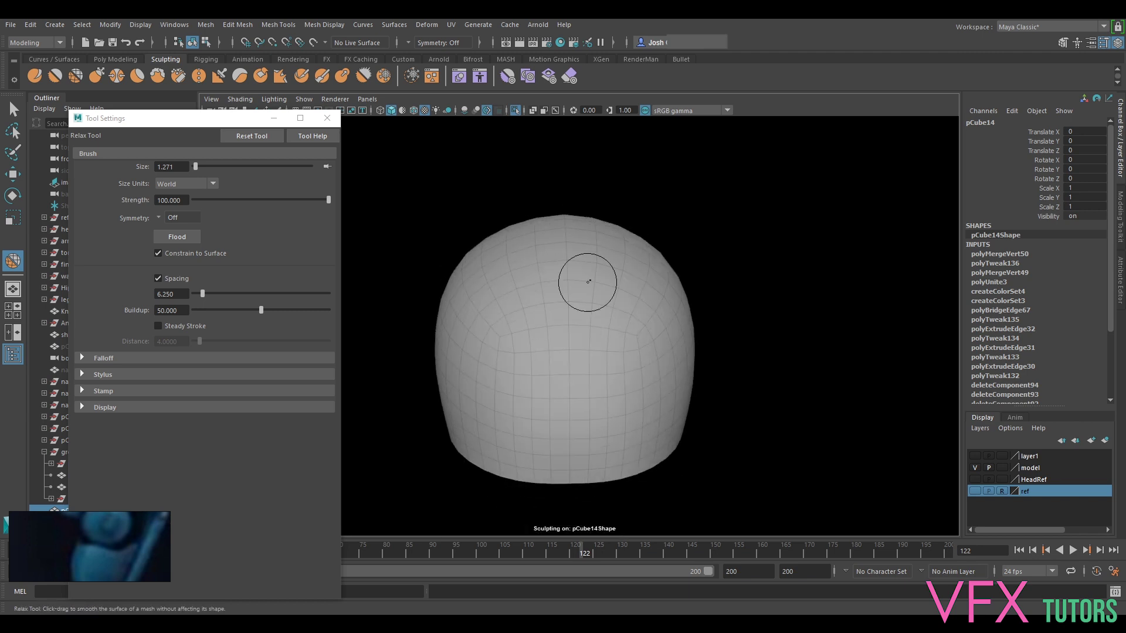
alt+drag(495, 326, 513, 286)
alt+drag(598, 329, 548, 397)
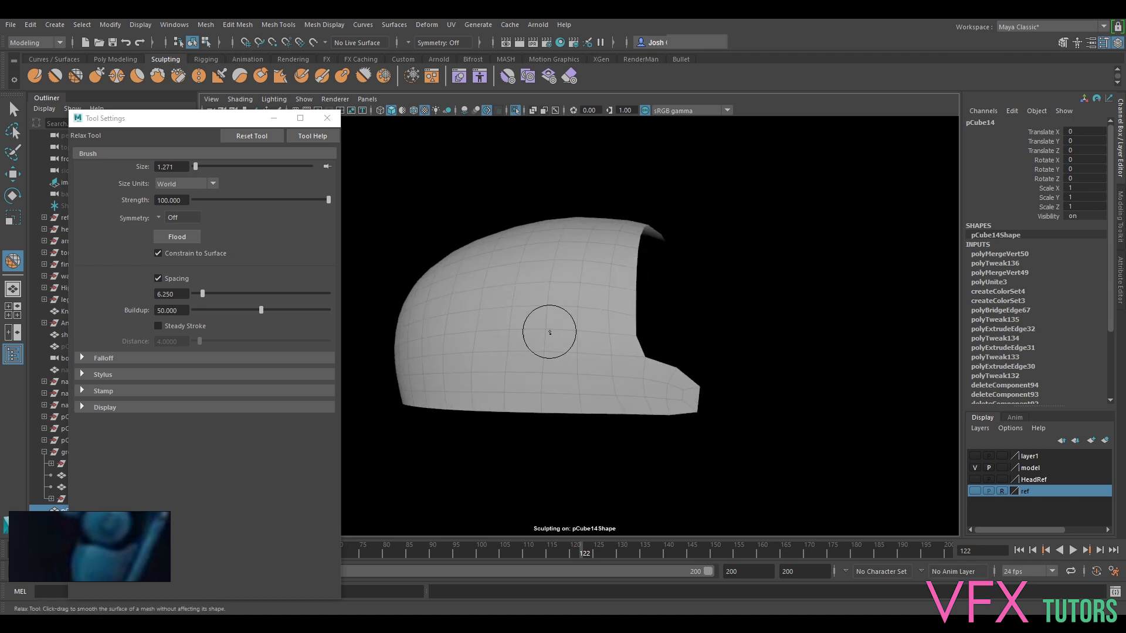
Set the Move tool's axis orientation to World and slightly shift the centre vertex on the upper rim of the foot's ankle opening.
alt+drag(588, 293, 603, 261)
key(q)
right_drag(548, 244, 544, 259)
click(656, 325)
key(w)
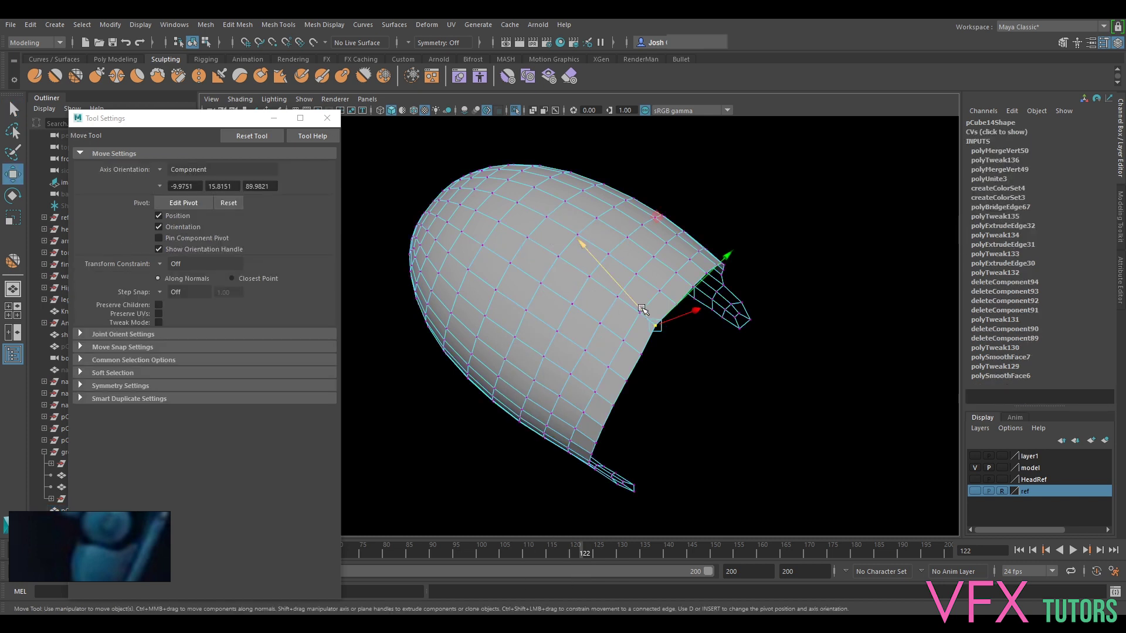
click(182, 171)
click(193, 186)
scroll(541, 285, up, 4)
drag(540, 285, 542, 288)
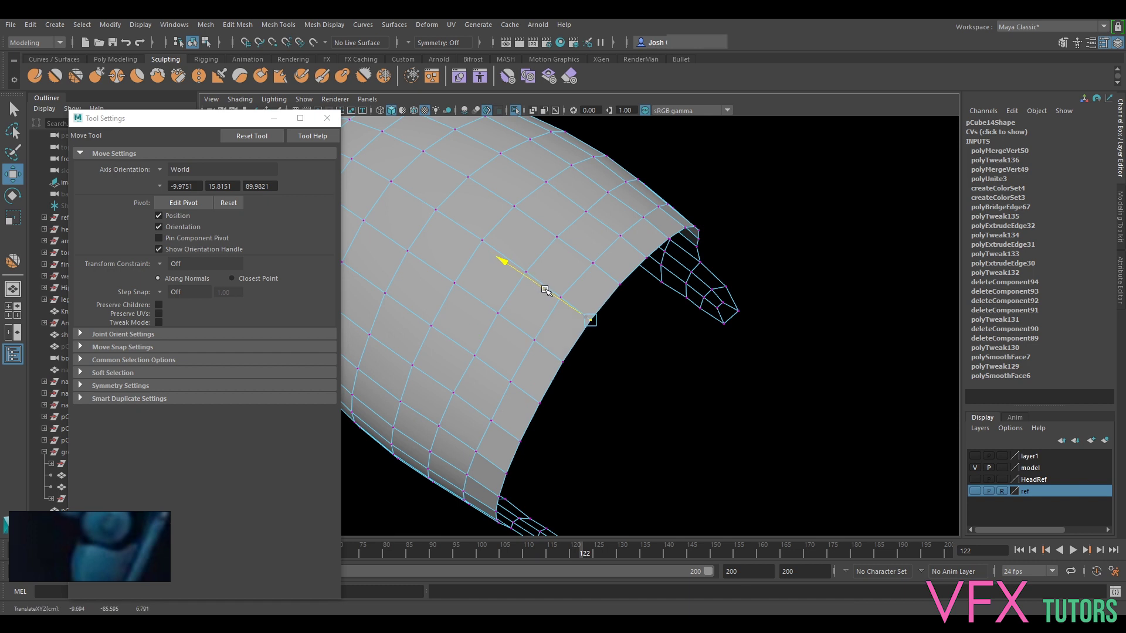
scroll(546, 290, down, 10)
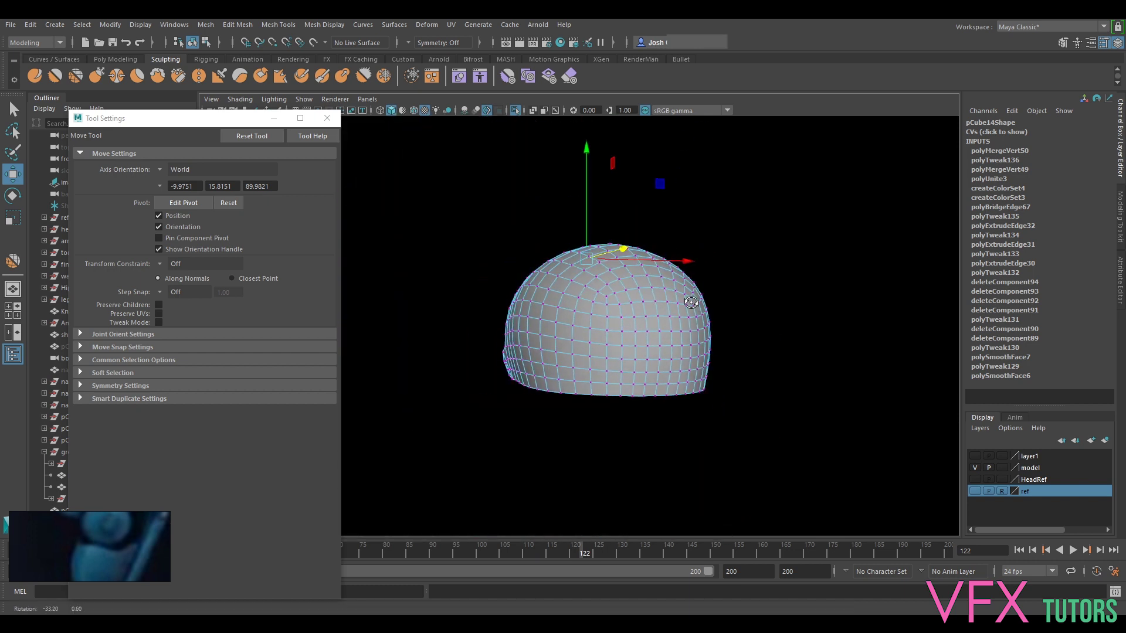
alt+drag(669, 311, 701, 317)
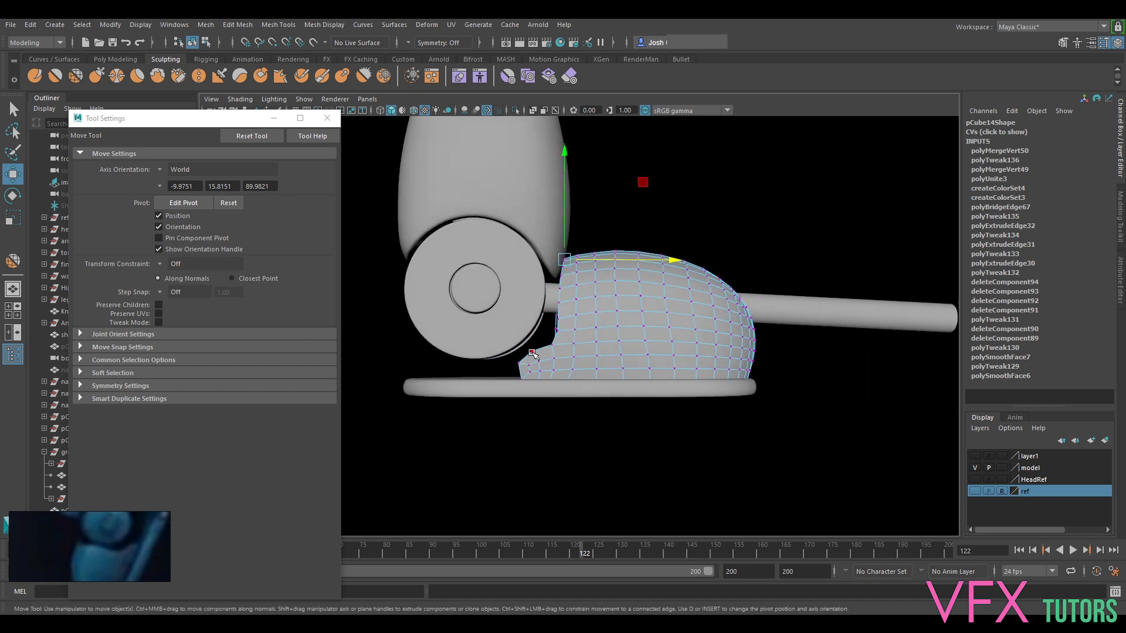
Enable soft selection and slide the top rim of the foot's ankle opening along its edges to reshape it around the leg.
scroll(533, 353, up, 5)
alt+drag(669, 355, 661, 354)
right_drag(653, 289, 597, 294)
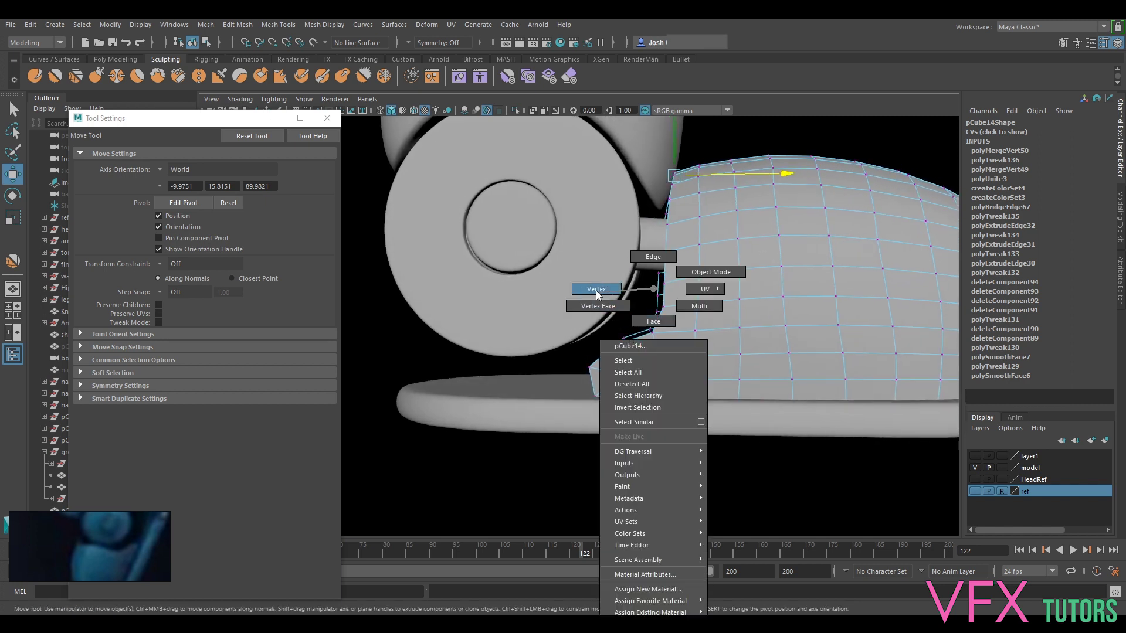
click(603, 378)
alt+drag(607, 381, 591, 355)
key(b)
alt+drag(669, 382, 643, 372)
alt+drag(674, 262, 632, 256)
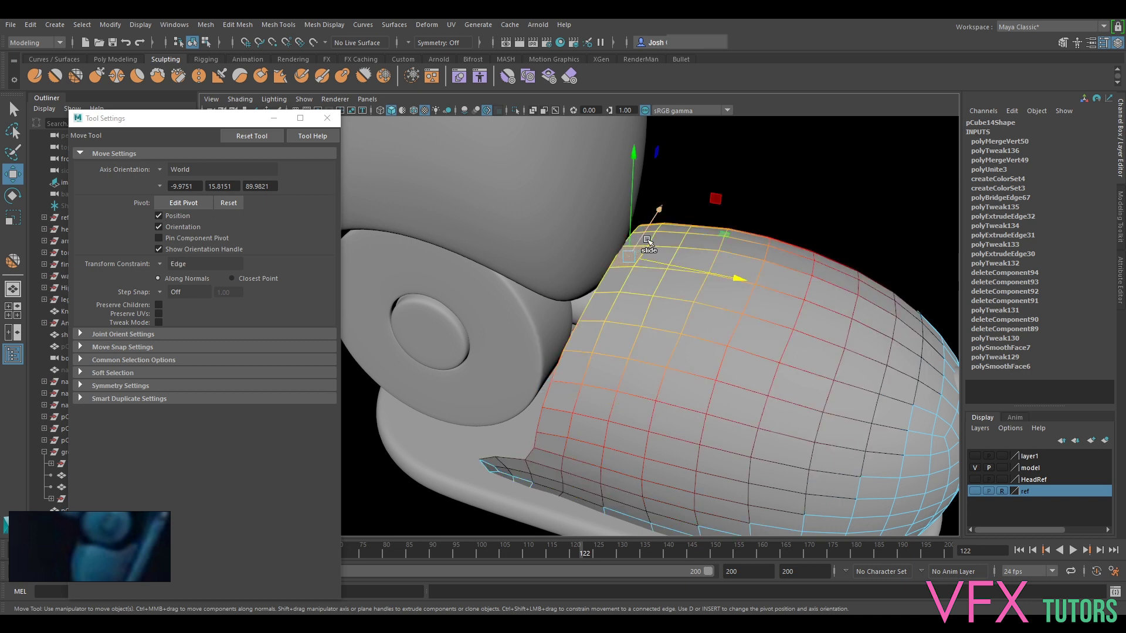
ctrl+shift+click(644, 240)
drag(658, 254, 672, 257)
alt+drag(627, 330, 655, 260)
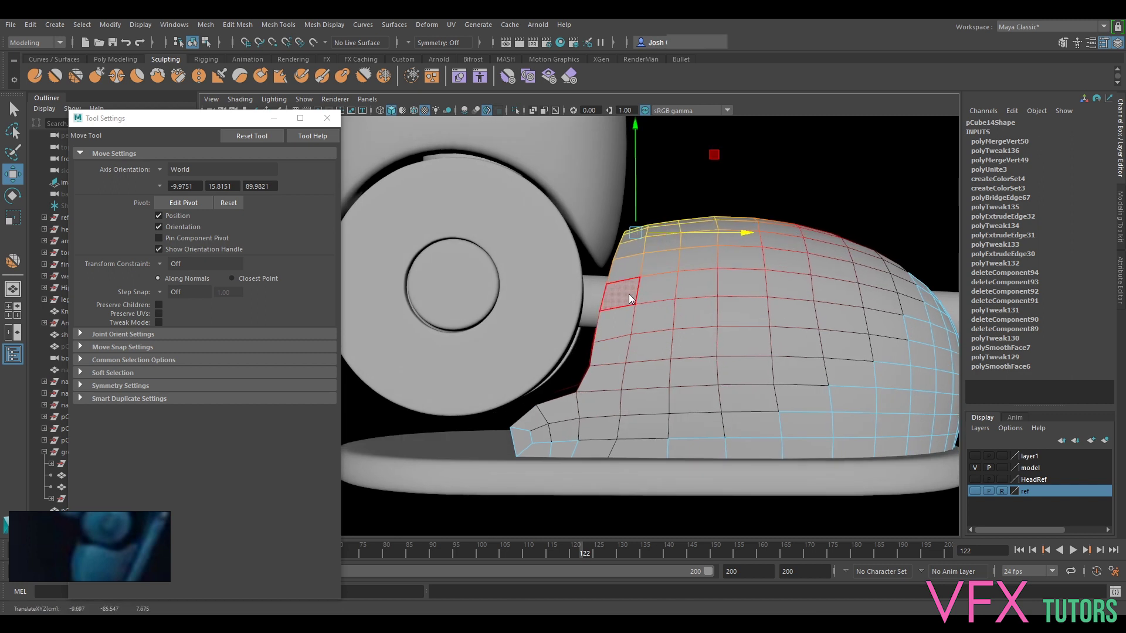
Switch the foot to object mode and check its shape against the ankle and sole with the smooth preview.
key(F8)
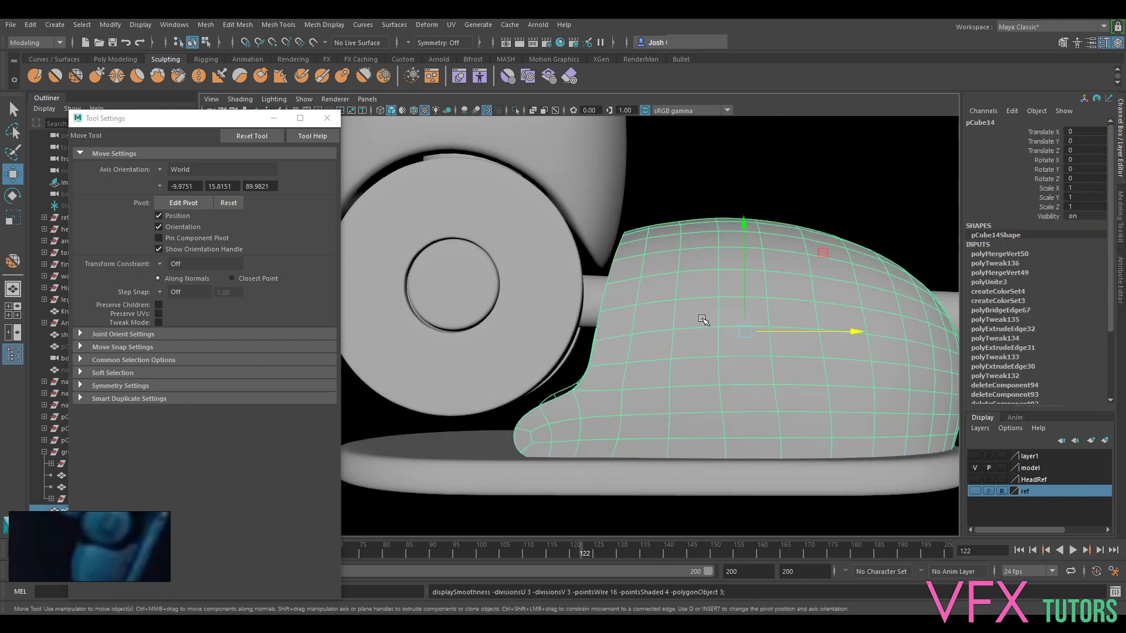
scroll(703, 320, down, 3)
alt+drag(703, 320, 538, 308)
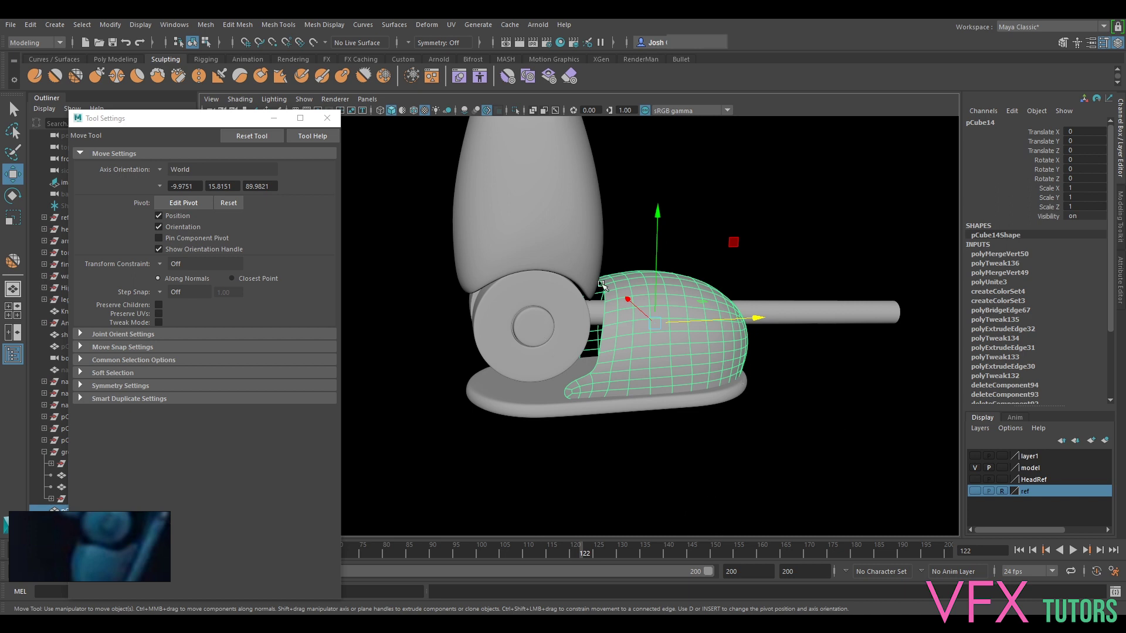
key(1)
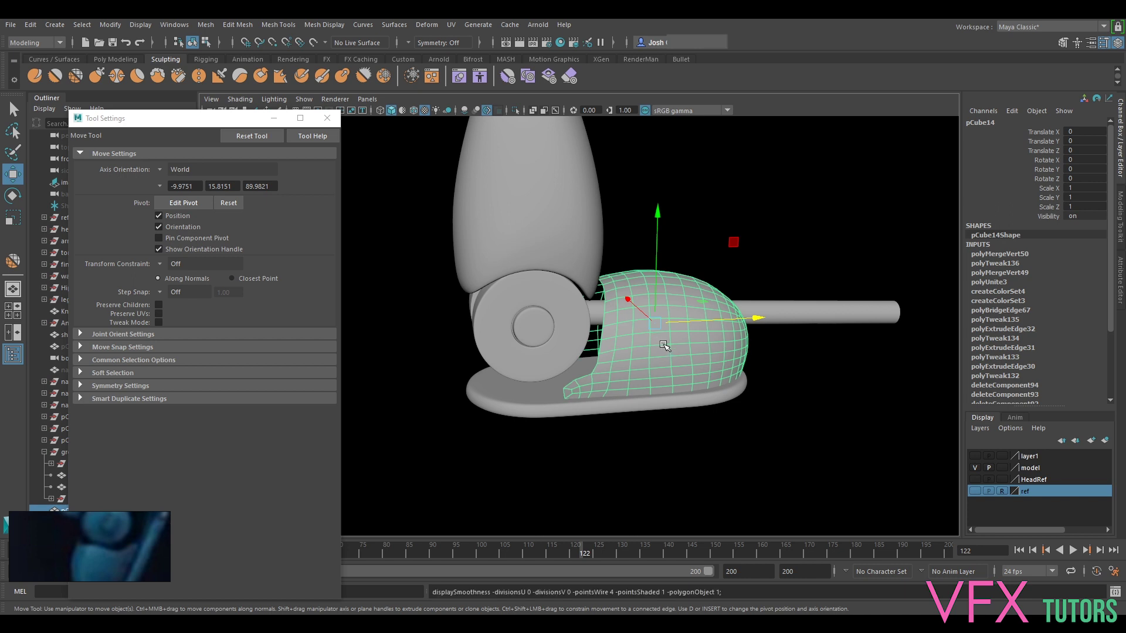
Isolate the foot and extrude all its faces with a thickness of -0.7.
alt+right_drag(557, 431, 671, 372)
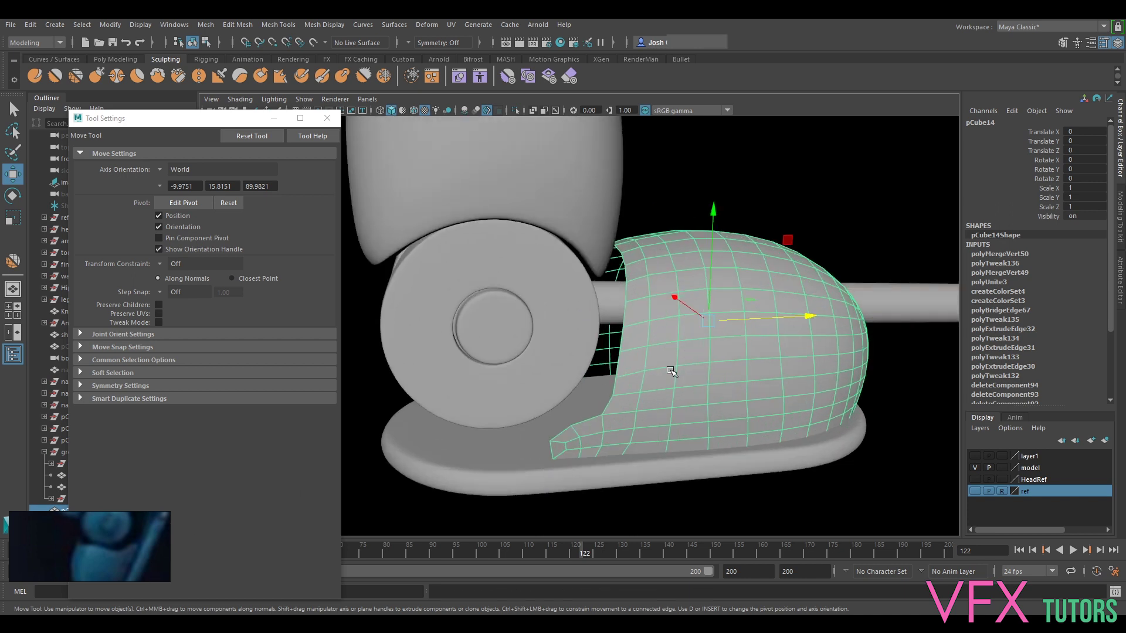
alt+drag(671, 372, 720, 353)
right_drag(719, 353, 719, 317)
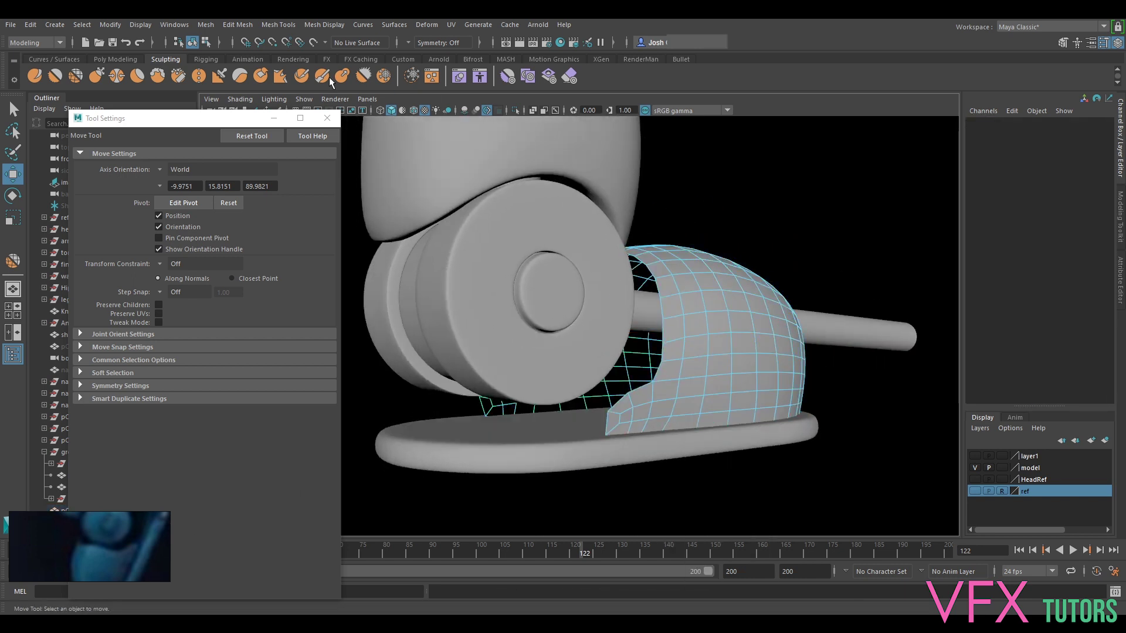
drag(866, 177, 460, 533)
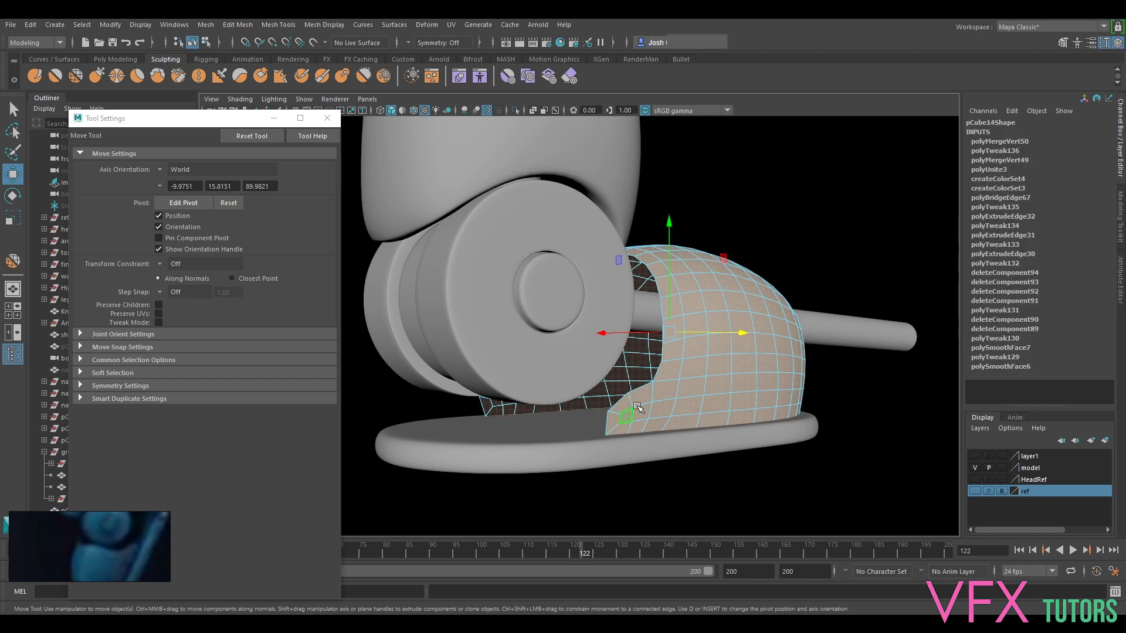
key(ctrl+1)
key(ctrl+e)
alt+drag(702, 403, 654, 327)
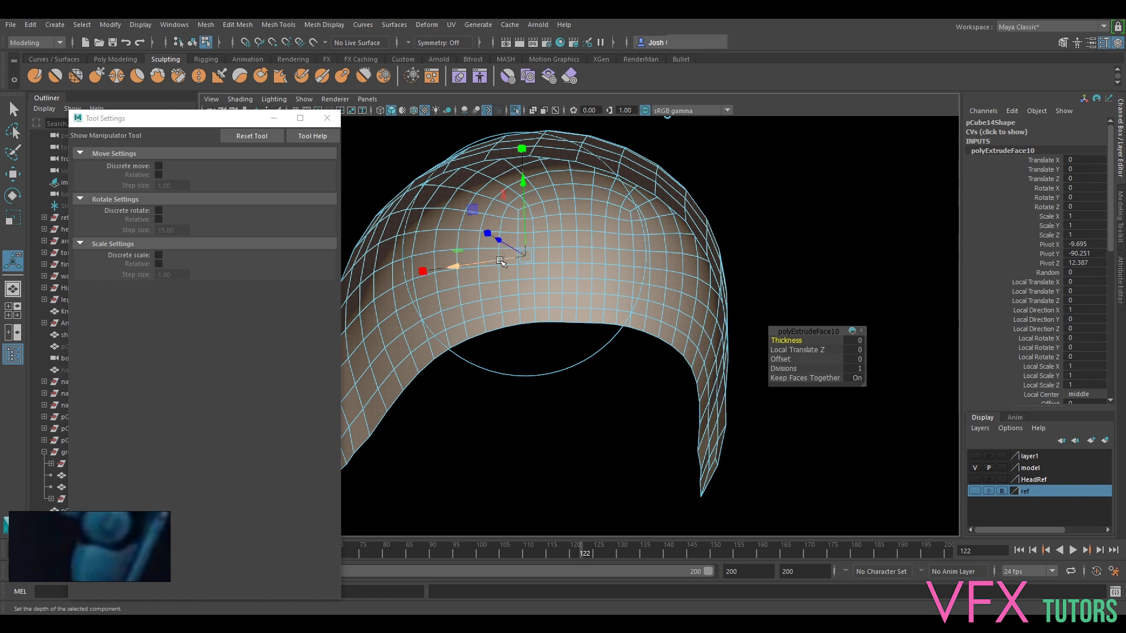
drag(798, 339, 792, 339)
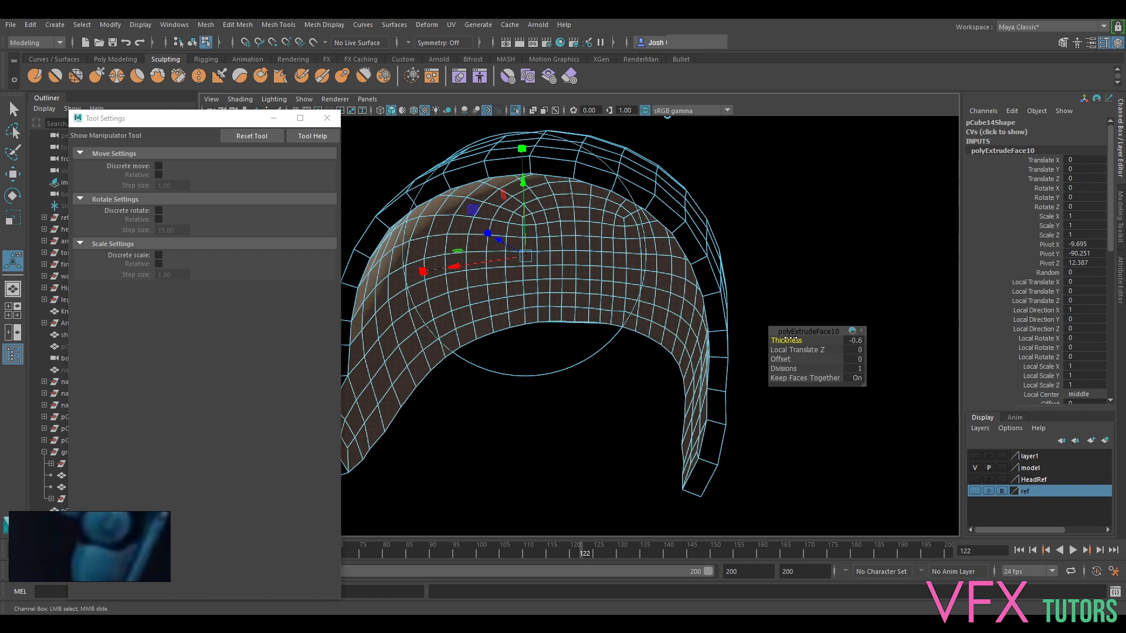
drag(791, 339, 788, 339)
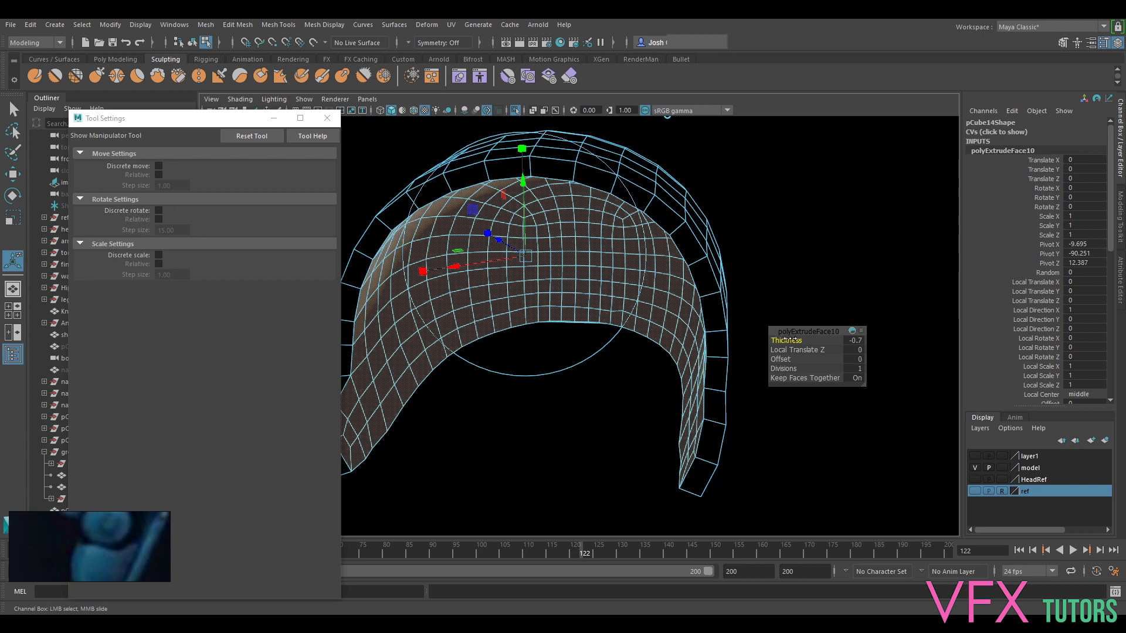
alt+drag(589, 430, 703, 335)
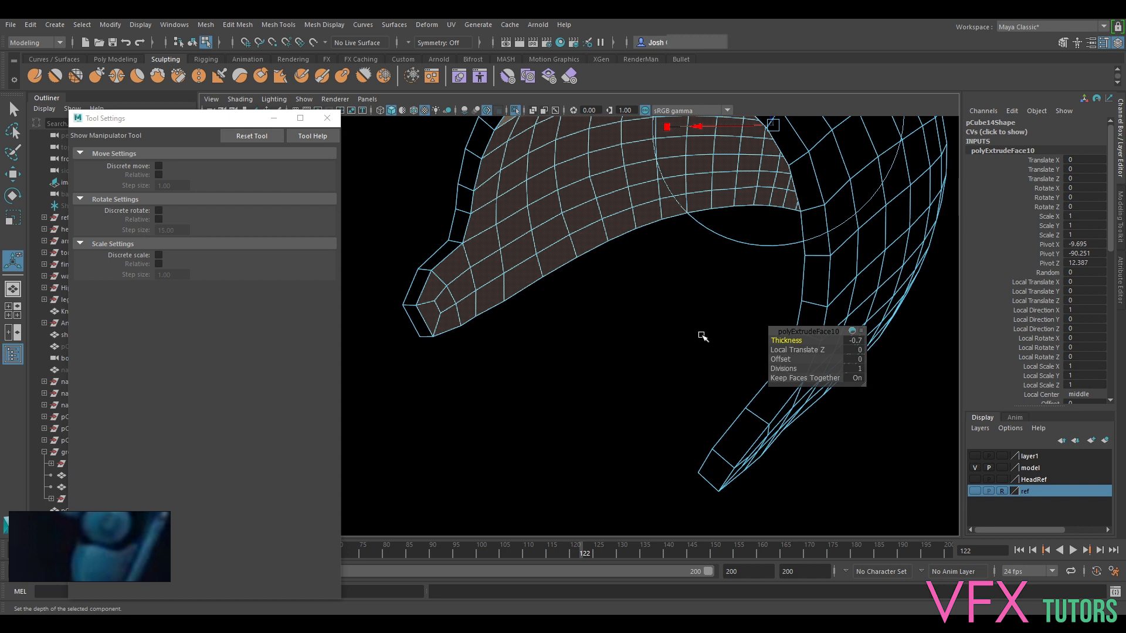
Return the thickened foot to object mode and reverse its normals.
right_drag(762, 240, 817, 221)
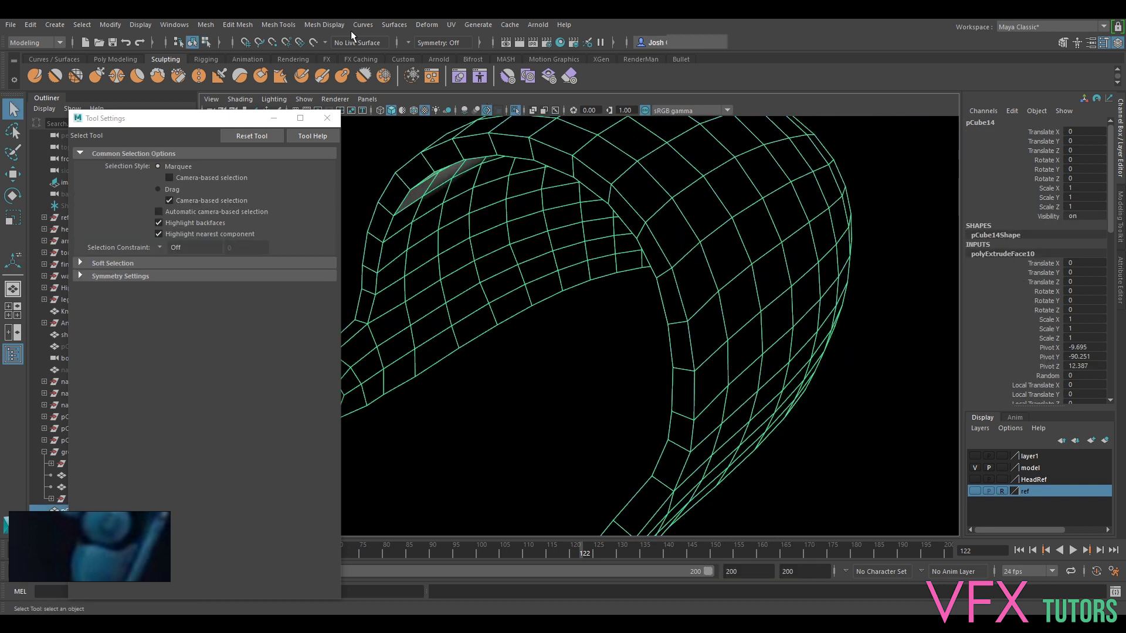
click(338, 25)
click(353, 76)
Bevel the border edge loops along the thickened foot's rim with a fraction of 0.4.
key(w)
right_drag(687, 224, 673, 217)
double_click(660, 246)
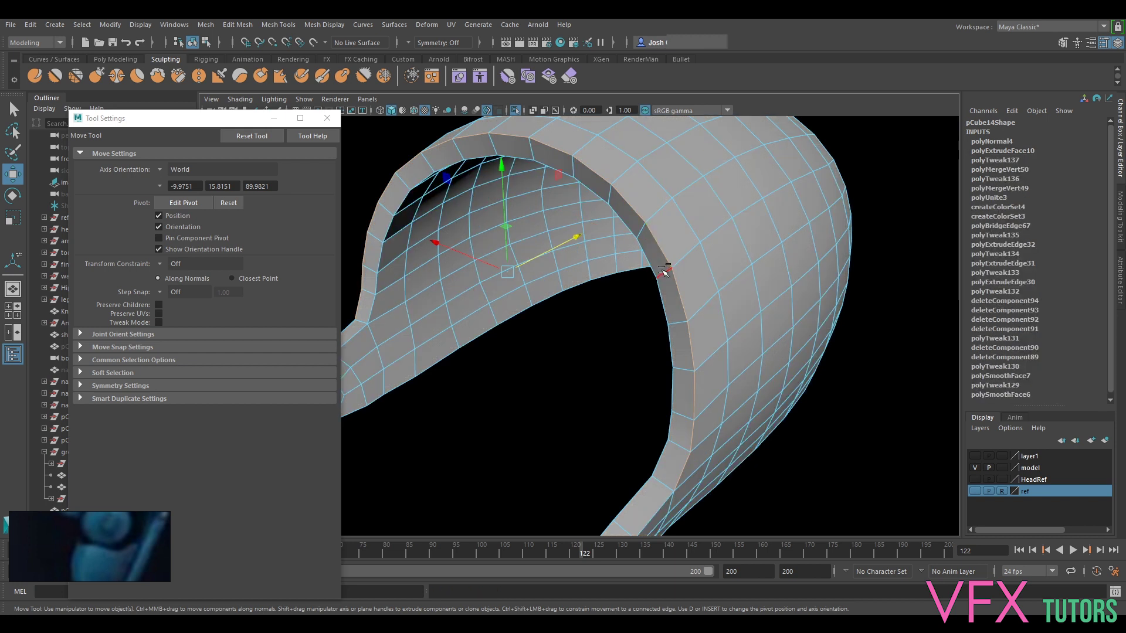
alt+drag(523, 329, 663, 338)
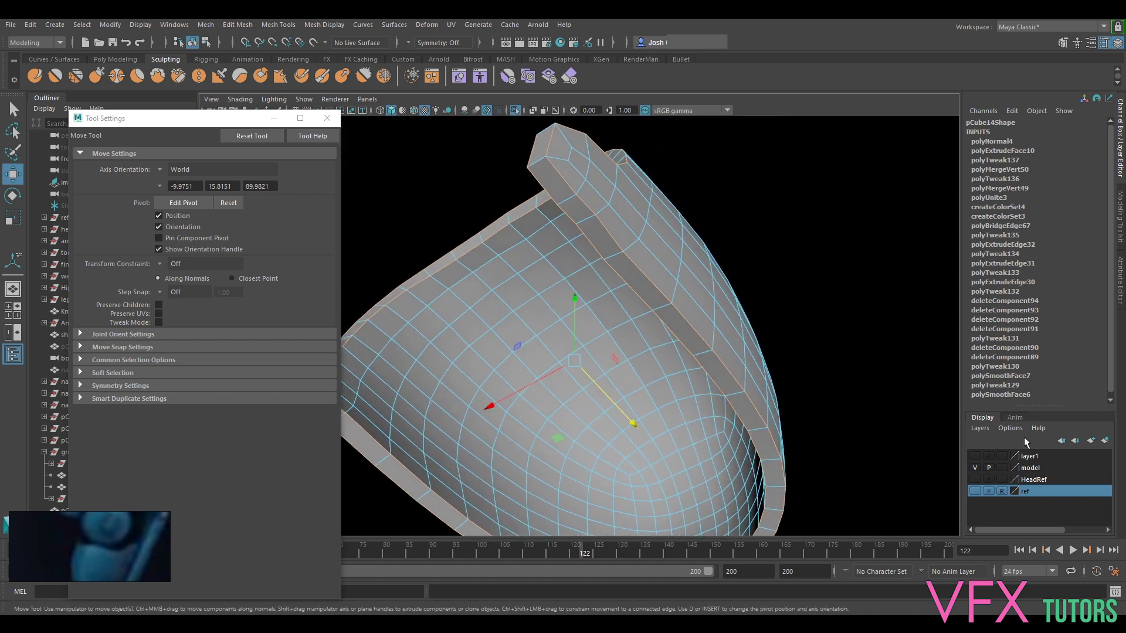
click(1119, 234)
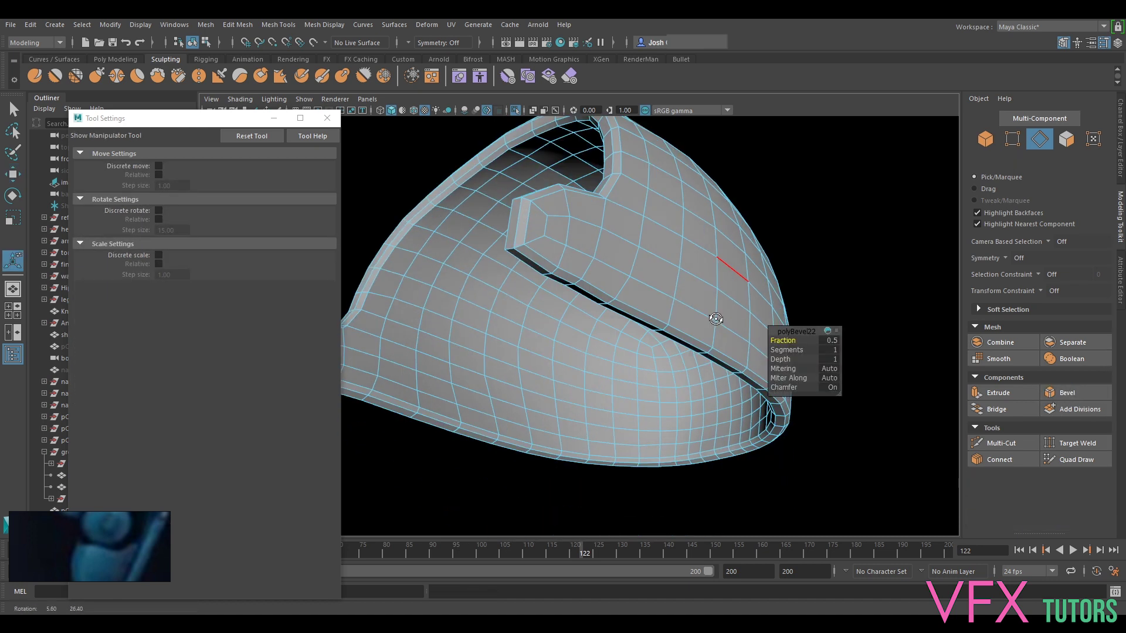
drag(784, 340, 780, 340)
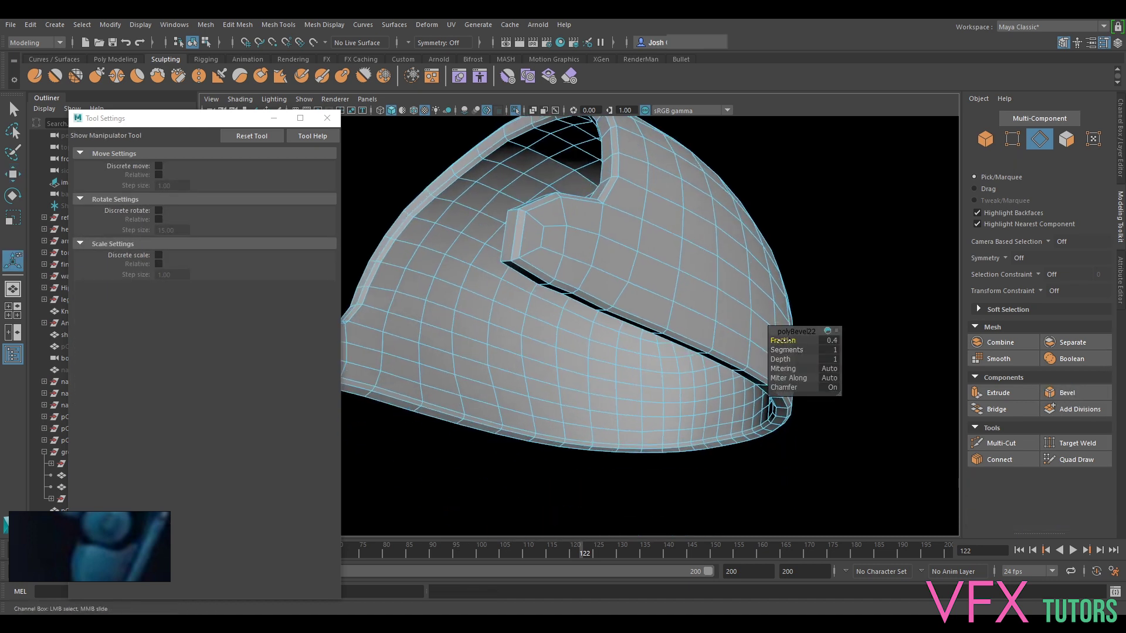
Turn on smooth preview for the foot, return it to object mode and show the rest of the model again.
key(3)
alt+drag(700, 252, 663, 275)
right_drag(662, 274, 704, 265)
key(f)
alt+drag(702, 267, 613, 351)
key(ctrl+1)
click(801, 315)
Compare the modelled foot and lower leg with the reference pictures of the robot's feet and legs.
alt+drag(799, 314, 877, 338)
scroll(606, 382, down, 5)
mouse_move(606, 382)
alt+mouse_down()
mouse_move(768, 382)
mouse_move(759, 342)
mouse_move(768, 364)
mouse_move(812, 357)
mouse_move(794, 397)
mouse_move(583, 372)
mouse_move(594, 358)
mouse_move(601, 370)
alt+mouse_up()
scroll(58, 572, down, 6)
scroll(102, 561, up, 8)
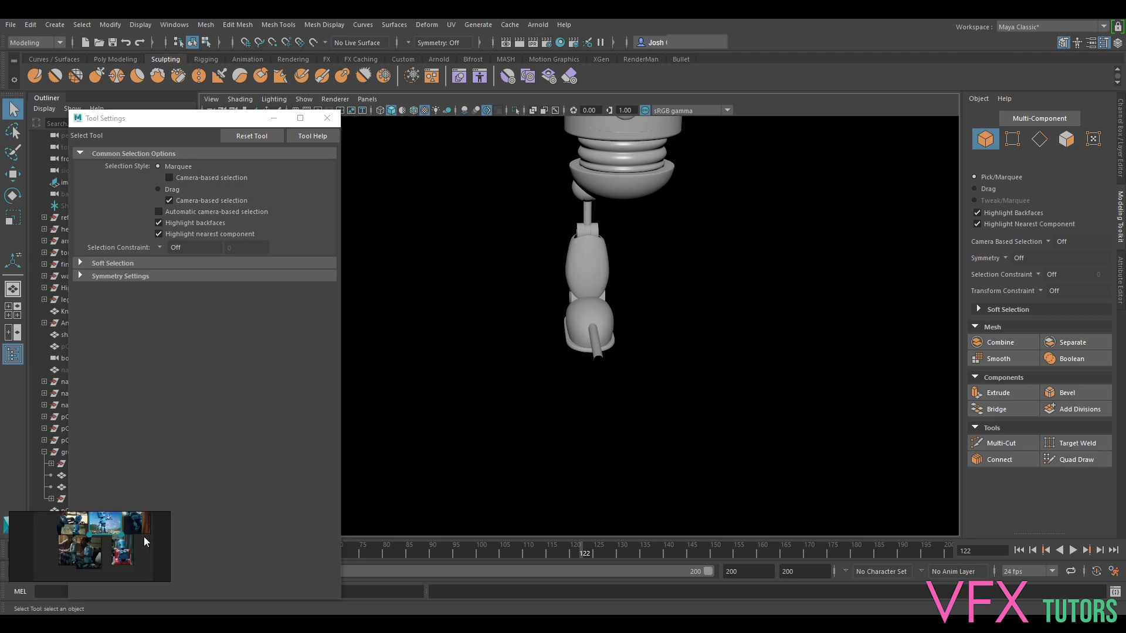
scroll(129, 554, down, 3)
scroll(115, 558, up, 6)
scroll(102, 546, down, 3)
alt+drag(640, 344, 571, 306)
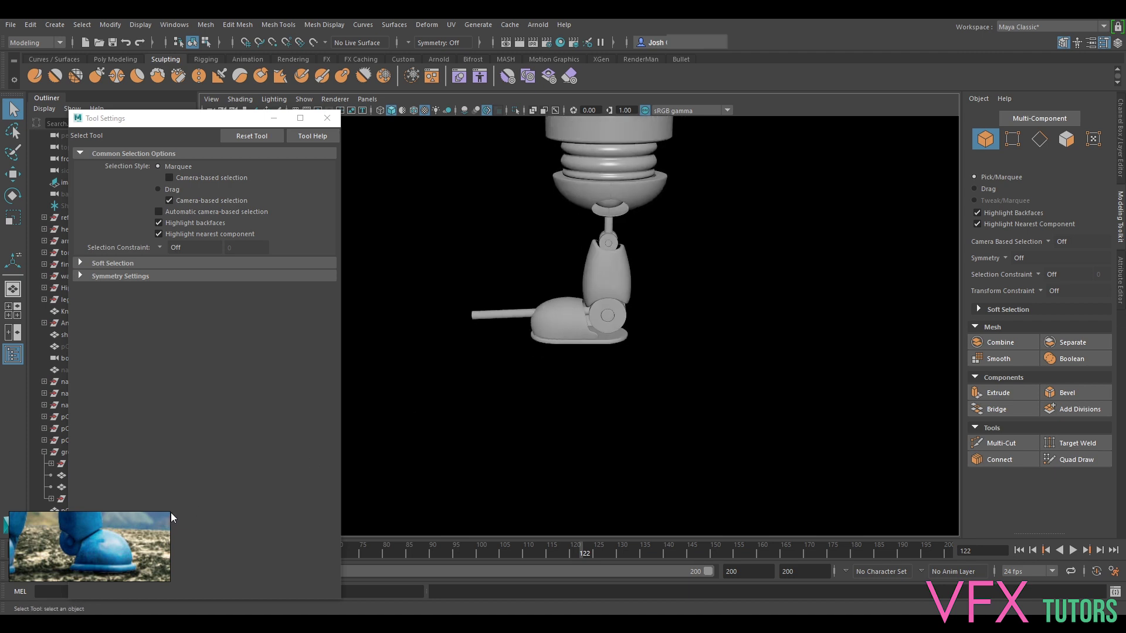
scroll(485, 391, up, 5)
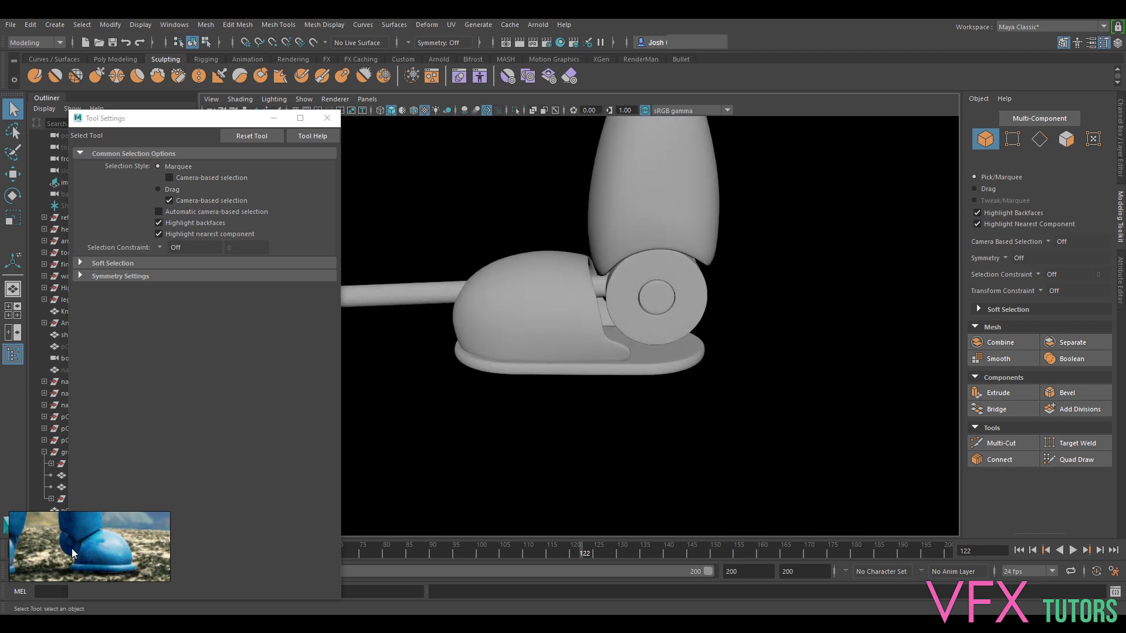
scroll(77, 554, down, 5)
scroll(132, 547, up, 4)
middle_drag(131, 546, 137, 523)
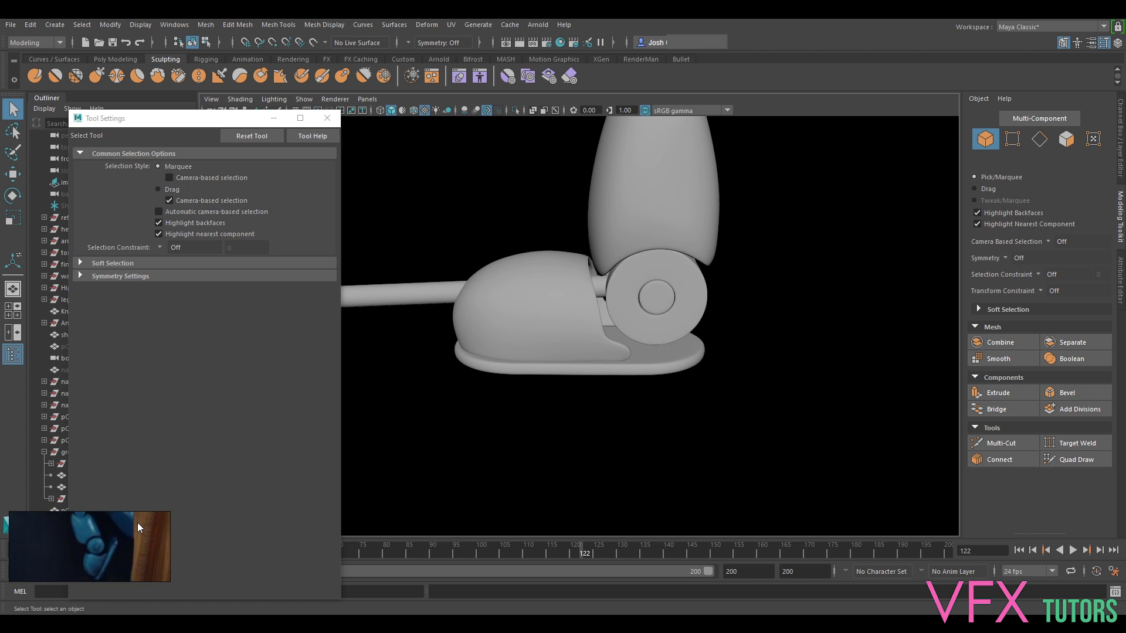
scroll(100, 571, up, 2)
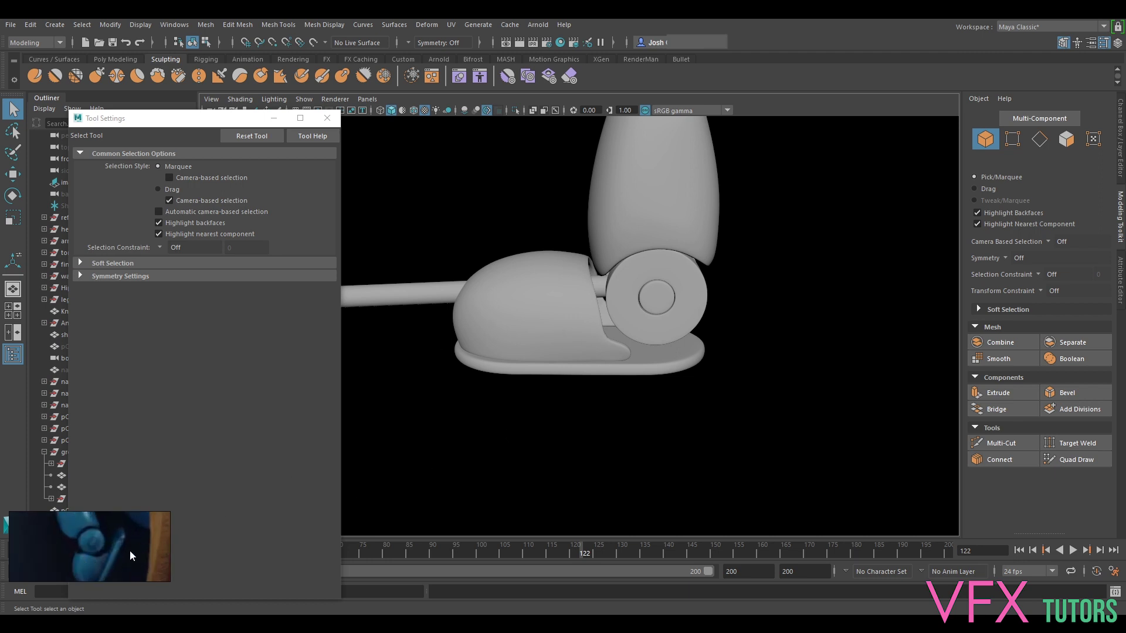
scroll(98, 566, down, 5)
middle_drag(98, 566, 159, 501)
scroll(124, 544, down, 2)
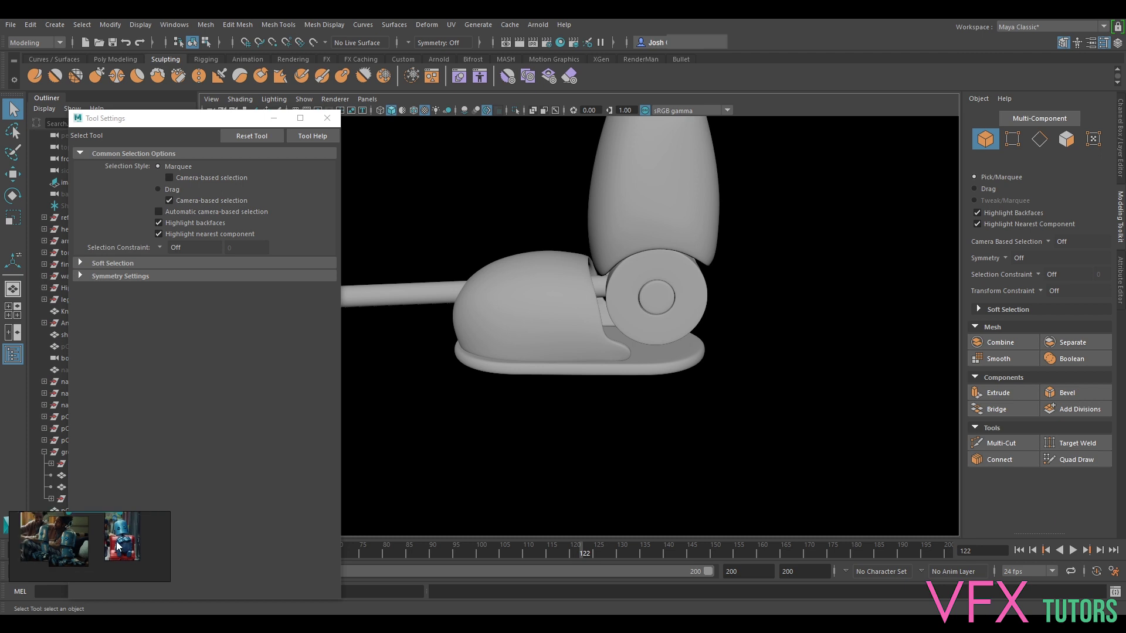
scroll(101, 550, down, 3)
scroll(109, 563, up, 4)
middle_drag(94, 521, 97, 537)
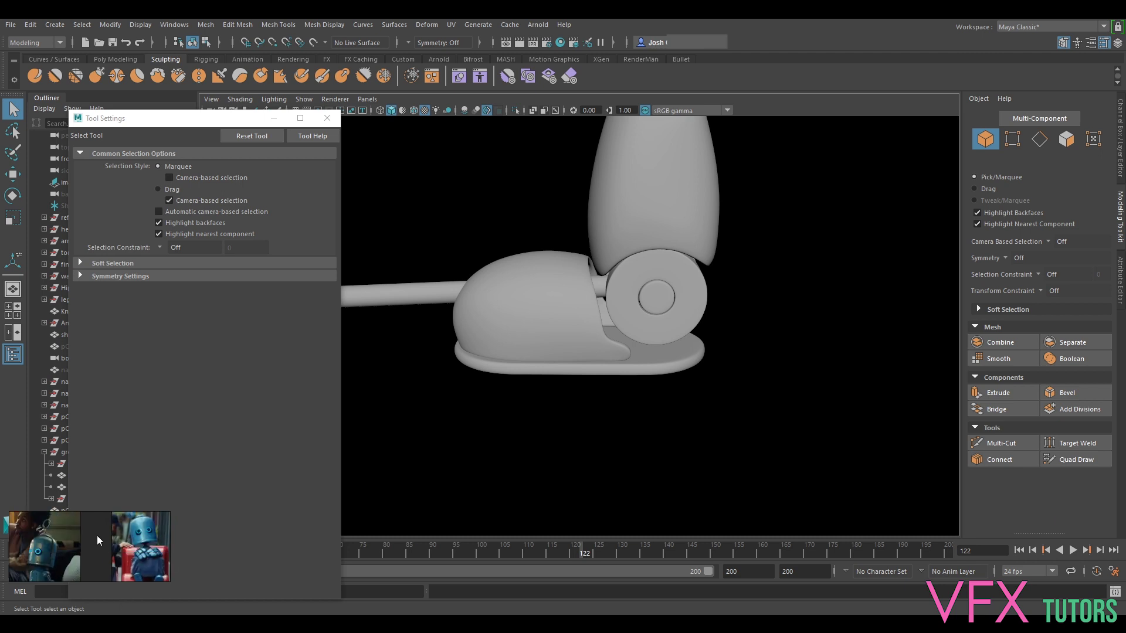
scroll(88, 551, up, 3)
Select the far-end vertices of the rod protruding through the foot and move them back inside the foot.
alt+drag(601, 456, 762, 415)
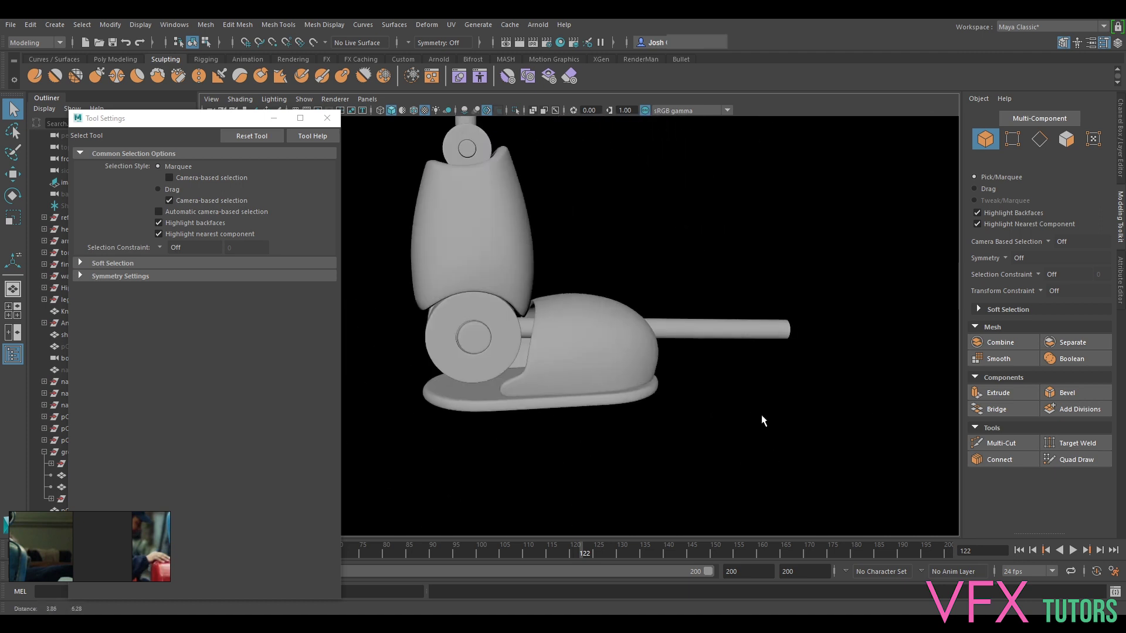
scroll(764, 381, up, 3)
click(771, 330)
right_drag(771, 329, 736, 285)
drag(903, 271, 888, 301)
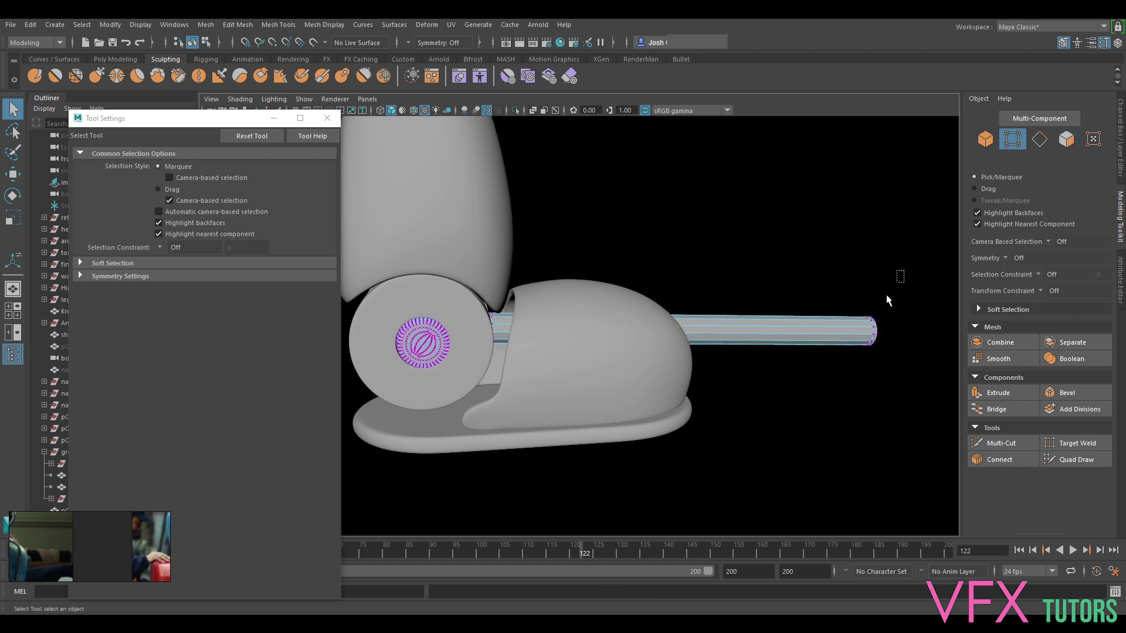
key(w)
alt+drag(878, 368, 762, 367)
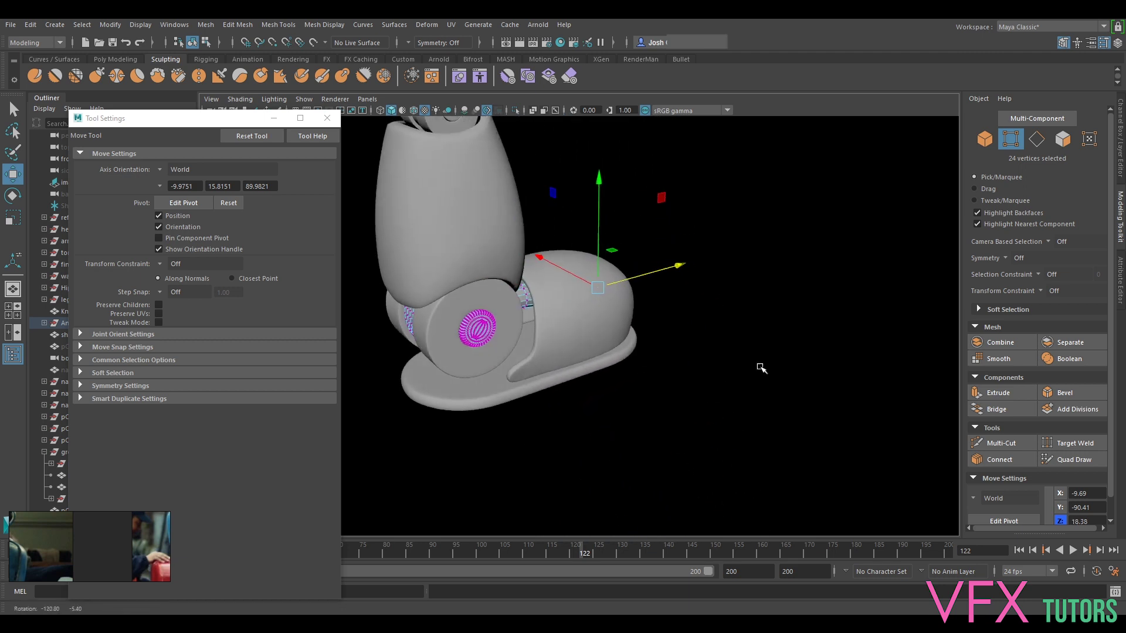
Isolate the ankle joint piece, delete the faces at the far end of its rod, and show the full model again.
scroll(586, 377, up, 5)
alt+drag(586, 377, 633, 359)
alt+middle_drag(634, 358, 626, 365)
alt+drag(625, 365, 840, 438)
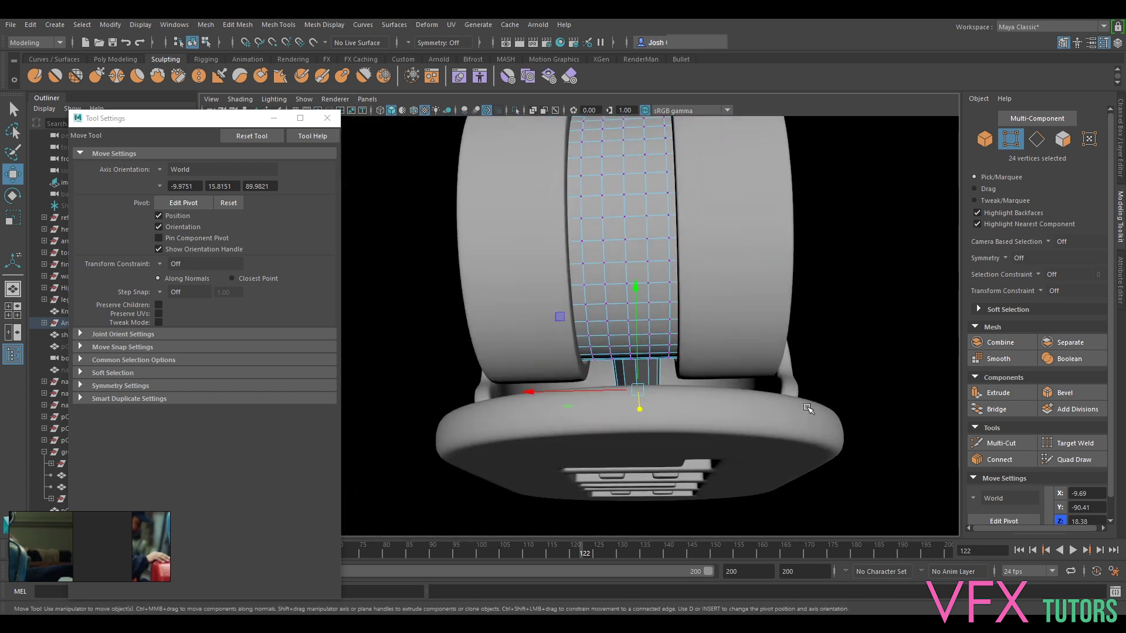
right_drag(624, 290, 679, 271)
key(ctrl+1)
alt+drag(734, 368, 674, 373)
right_drag(675, 373, 683, 319)
drag(765, 306, 697, 442)
key(Delete)
right_drag(574, 342, 594, 347)
key(ctrl+1)
Try to extend the ankle rod's open end edge loop further into the foot, and undo the move.
alt+drag(564, 368, 597, 326)
scroll(597, 326, up, 3)
scroll(598, 326, up, 2)
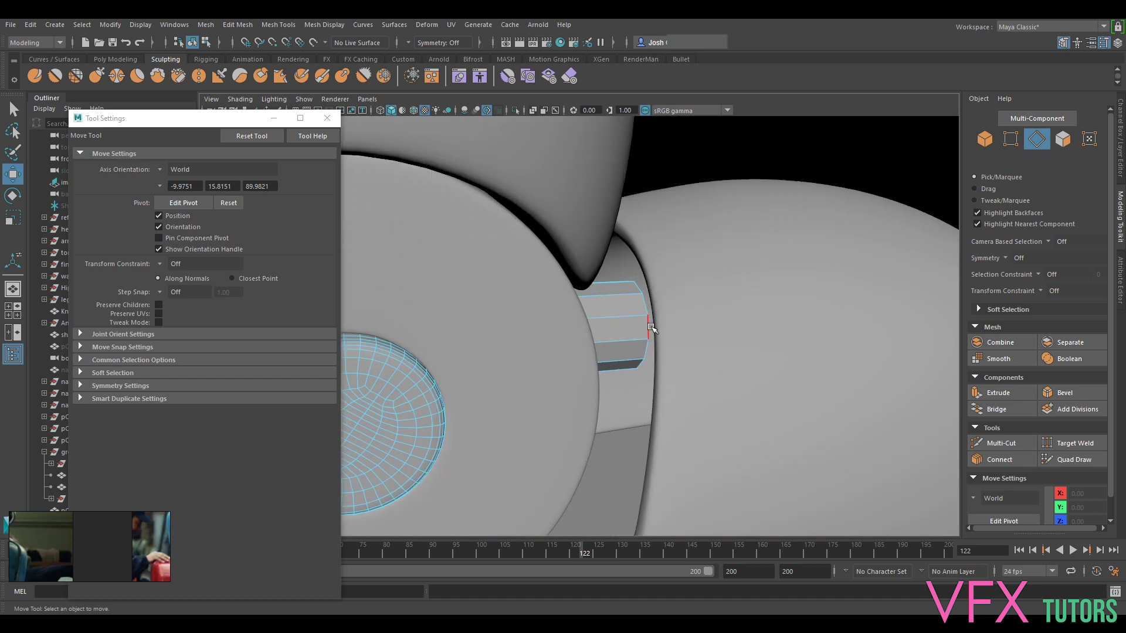
double_click(650, 329)
drag(657, 322, 723, 323)
key(ctrl+z)
key(ctrl+z)
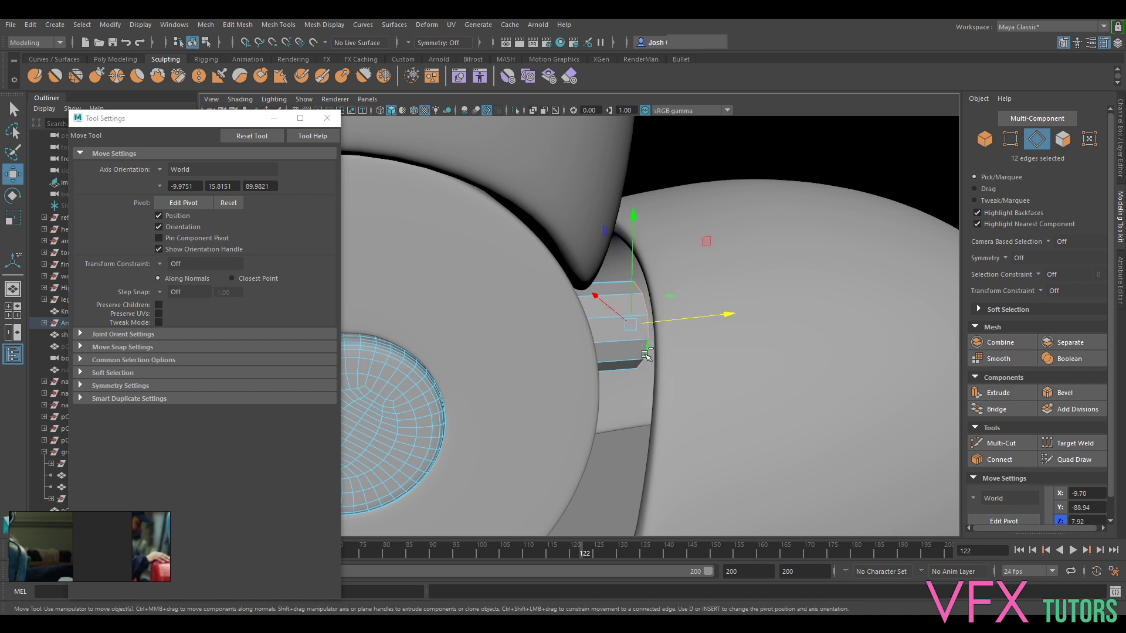
Extrude the selected end edges of the ankle rod, check the piece in isolation, and return to whole-object selection.
key(ctrl+e)
alt+drag(684, 357, 742, 376)
key(ctrl+1)
key(ctrl+1)
alt+drag(685, 441, 738, 377)
right_drag(732, 289, 791, 260)
scroll(792, 260, down, 6)
click(823, 263)
With soft selection on and the Move tool's axis orientation set to Component, move a lower rim vertex at the foot shell's front corner outward.
alt+drag(714, 423, 647, 333)
click(596, 402)
right_drag(563, 313, 553, 315)
key(b)
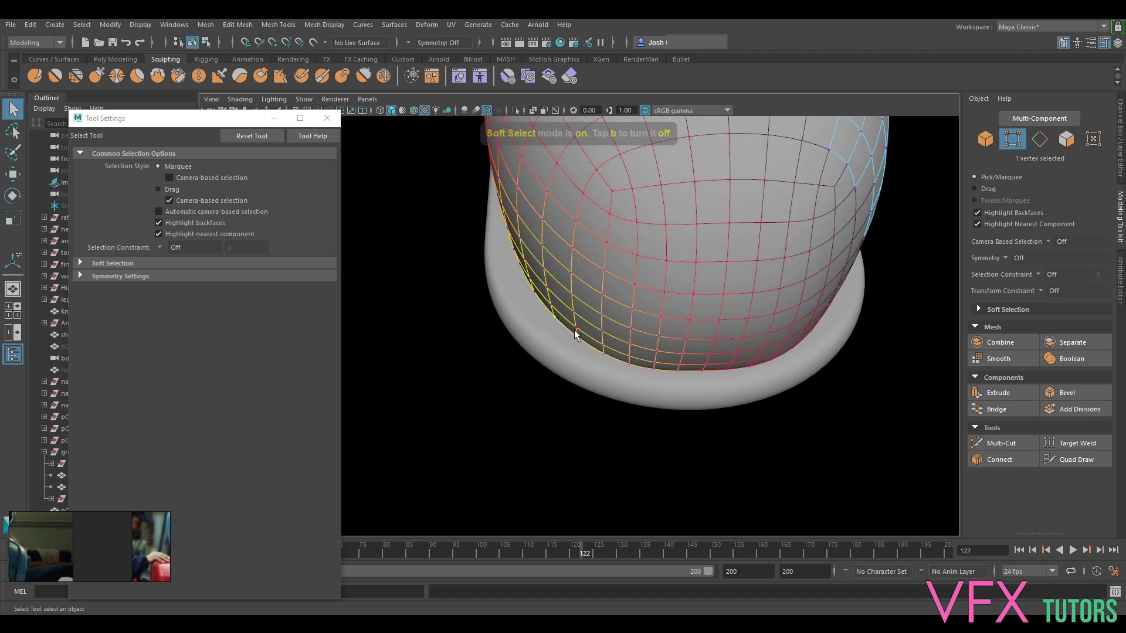
key(w)
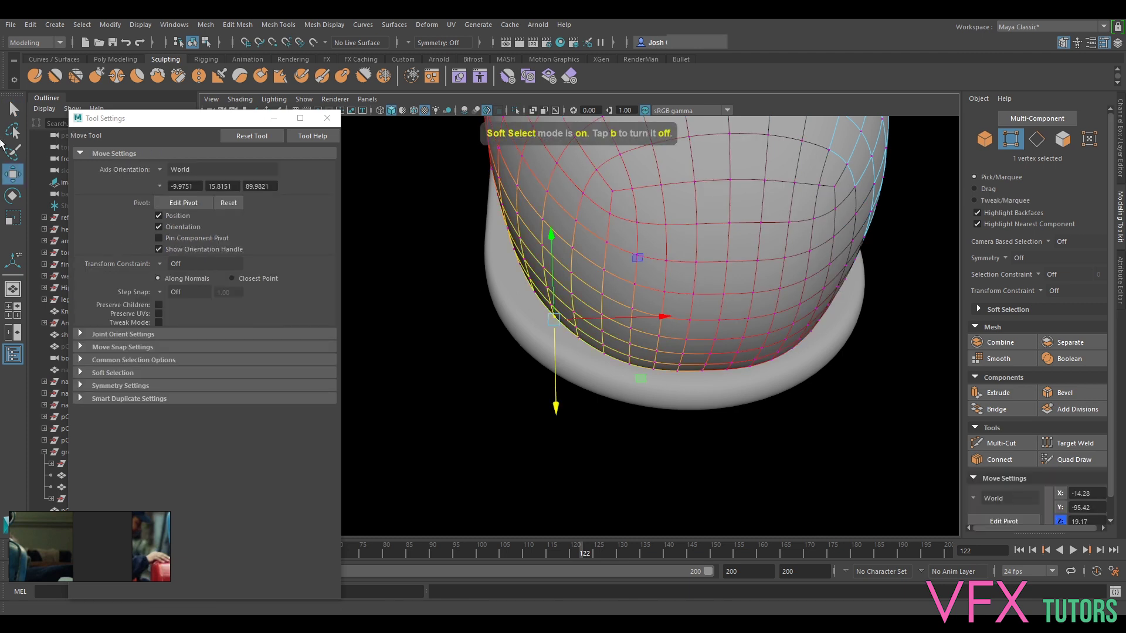
click(158, 169)
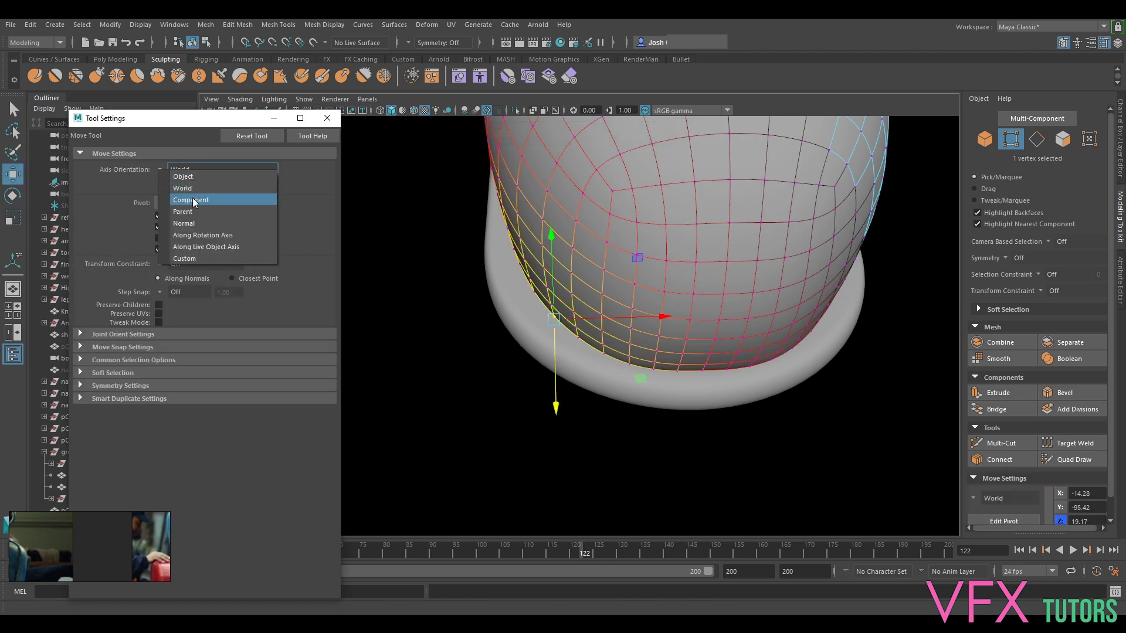
click(192, 200)
drag(530, 346, 527, 349)
Move the matching lower rim vertex at the foot shell's opposite front corner outward toward the sole's edge.
alt+middle_drag(829, 288, 717, 275)
click(715, 311)
drag(726, 330, 740, 326)
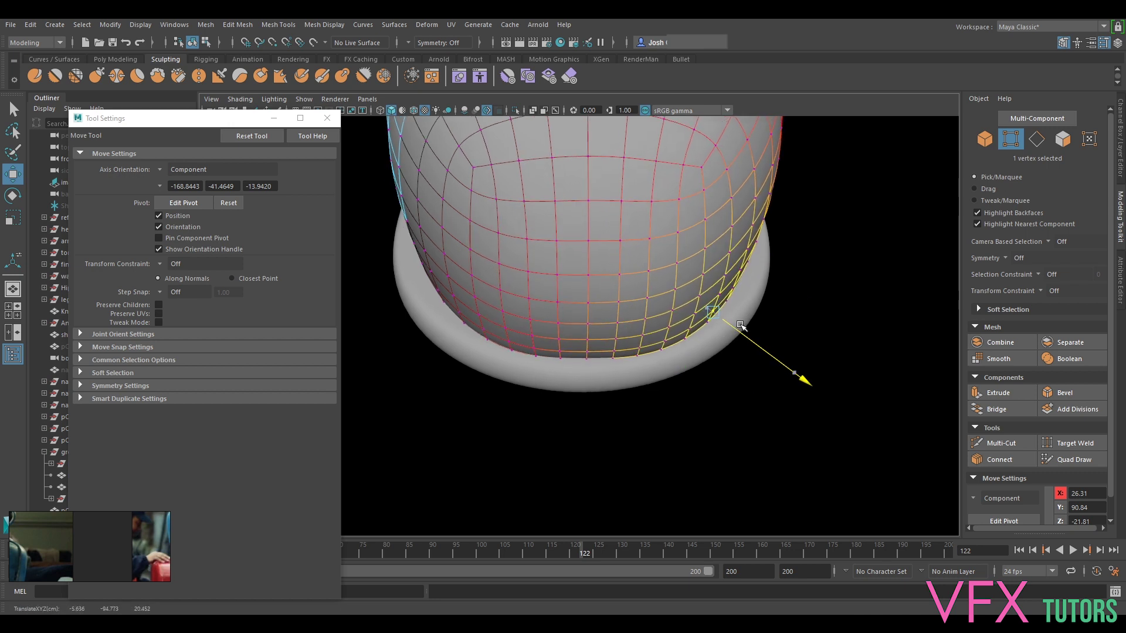
Set the soft selection falloff radius to 6.57 and nudge a rim vertex on the side of the foot shell outward.
alt+drag(619, 372, 567, 359)
click(585, 366)
alt+right_drag(568, 358, 684, 286)
alt+drag(684, 285, 611, 269)
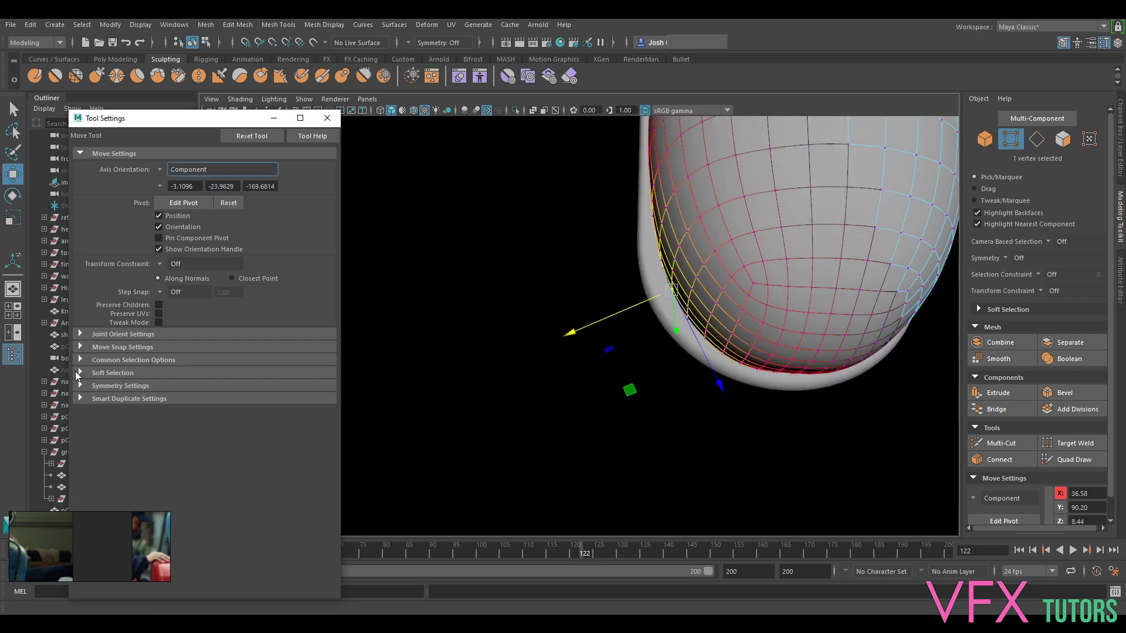
click(113, 373)
drag(656, 299, 655, 299)
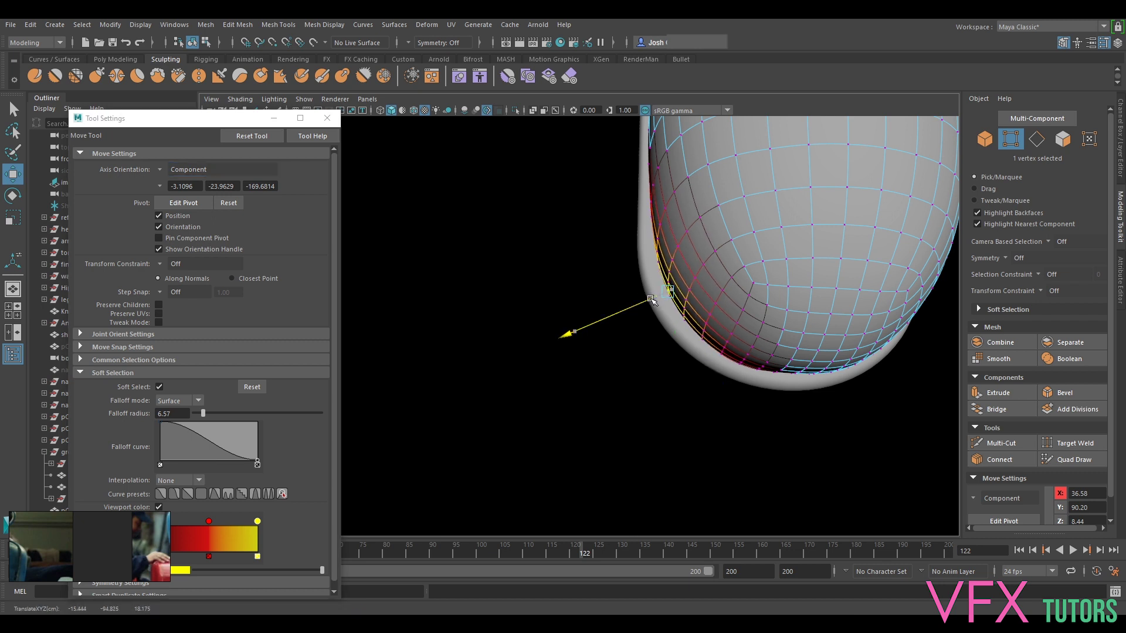
alt+drag(726, 310, 548, 409)
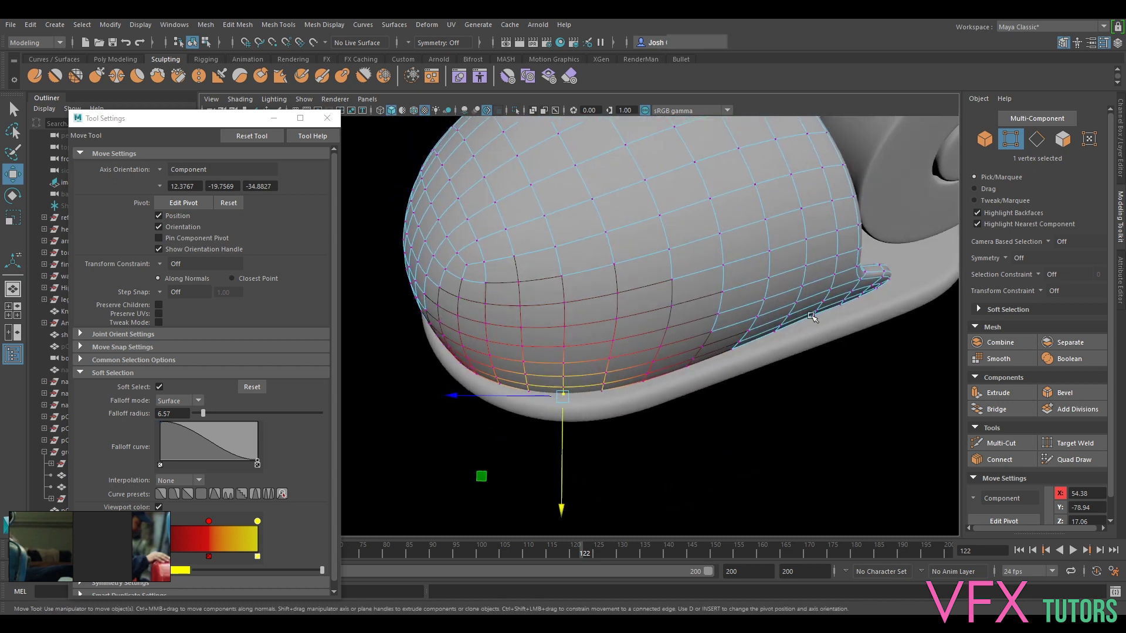
Select the lower rim vertex near the foot shell's rear opening, set the axis orientation to World, and adjust the vertex along X.
key(F8)
click(824, 334)
key(ctrl+z)
click(818, 311)
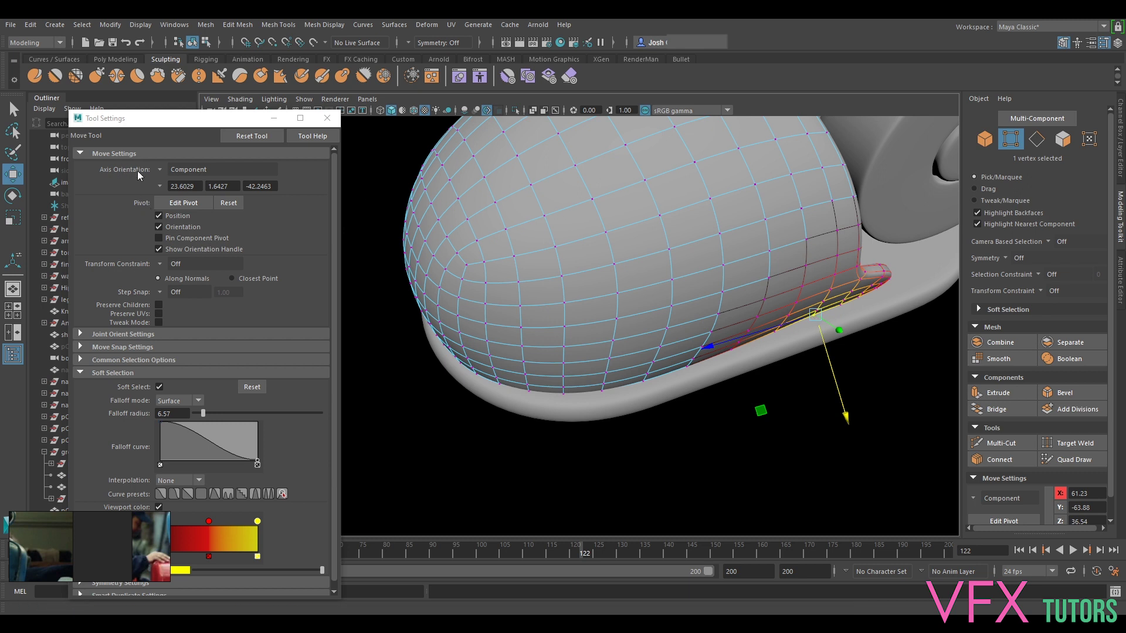
click(194, 169)
click(186, 198)
drag(835, 337, 706, 286)
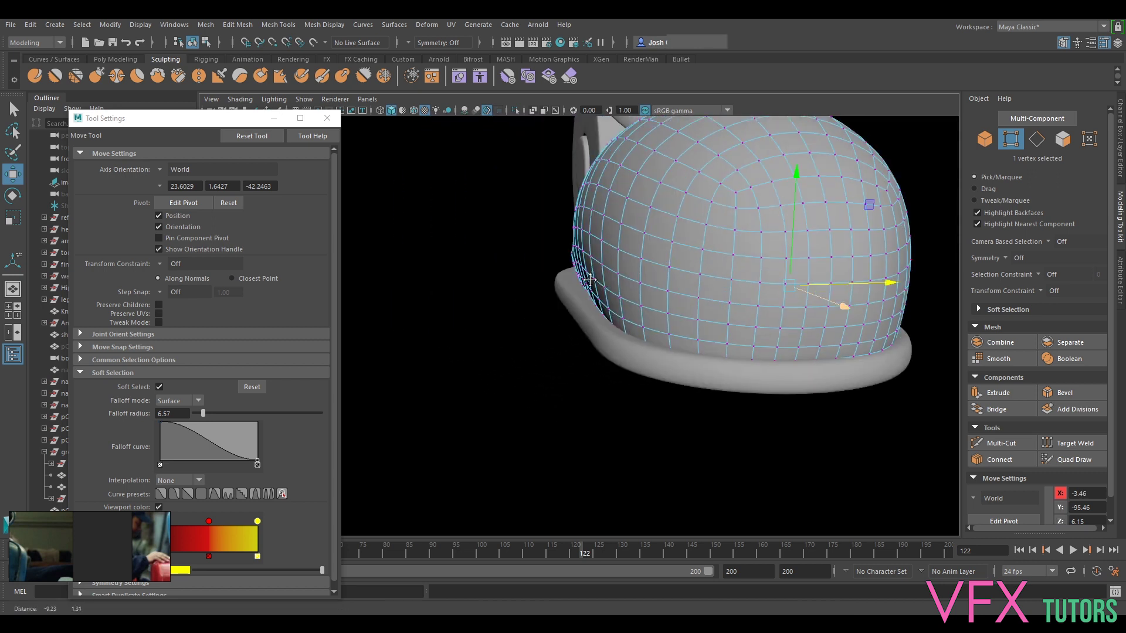
Adjust lower rim vertices along the foot shell's opposite side and front corner along the X axis so they follow the sole.
scroll(597, 277, up, 4)
alt+drag(597, 277, 736, 311)
click(588, 257)
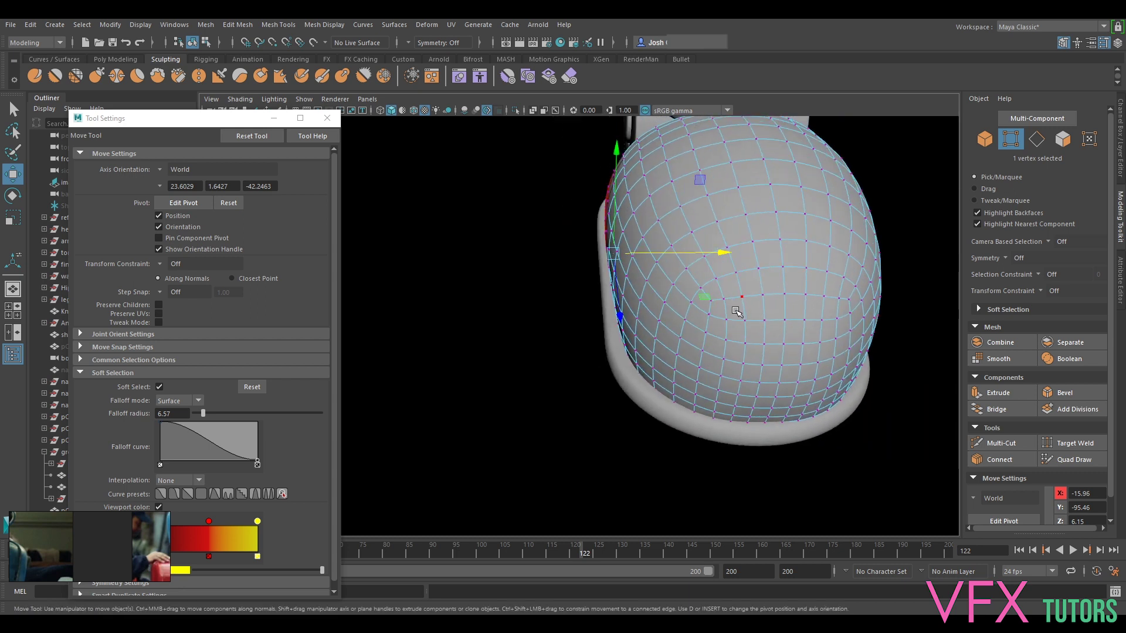
click(624, 361)
drag(640, 356, 647, 356)
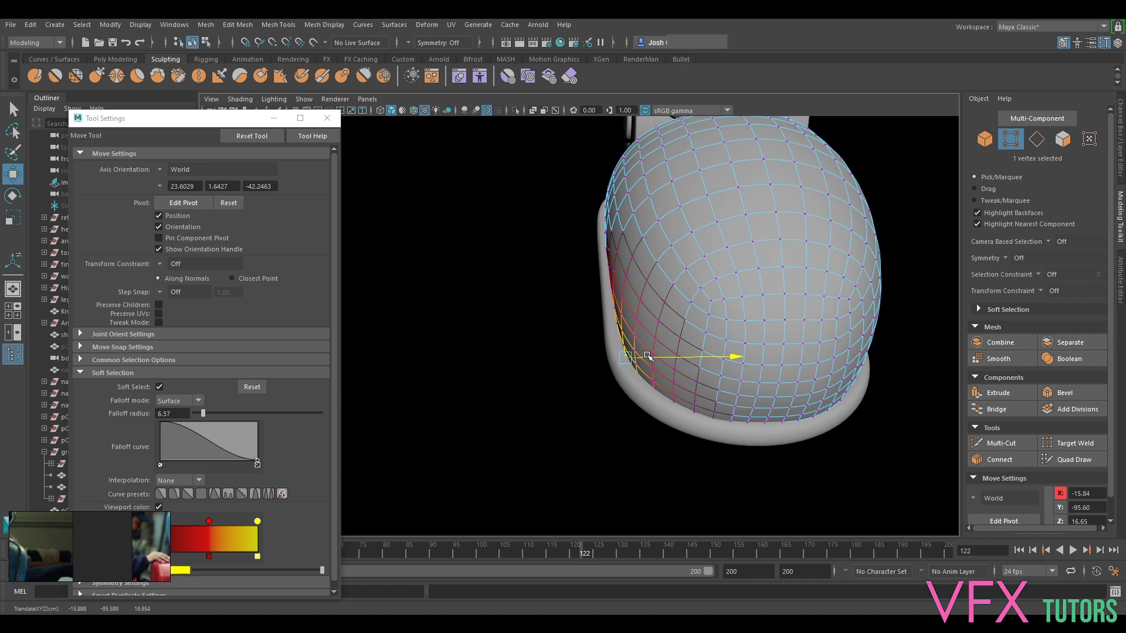
click(658, 391)
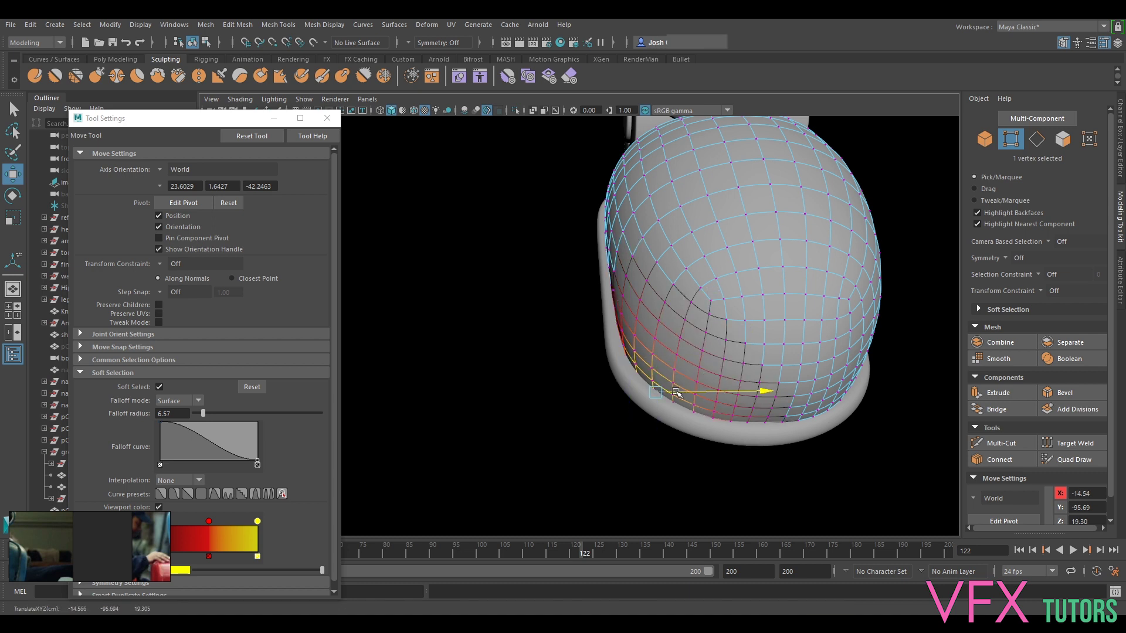
Turn off soft selection and return the foot shell to whole-object mode.
key(b)
alt+drag(810, 395, 692, 432)
alt+middle_drag(692, 432, 700, 438)
right_drag(706, 344, 757, 276)
scroll(845, 309, down, 5)
alt+drag(844, 309, 807, 307)
scroll(546, 332, up, 5)
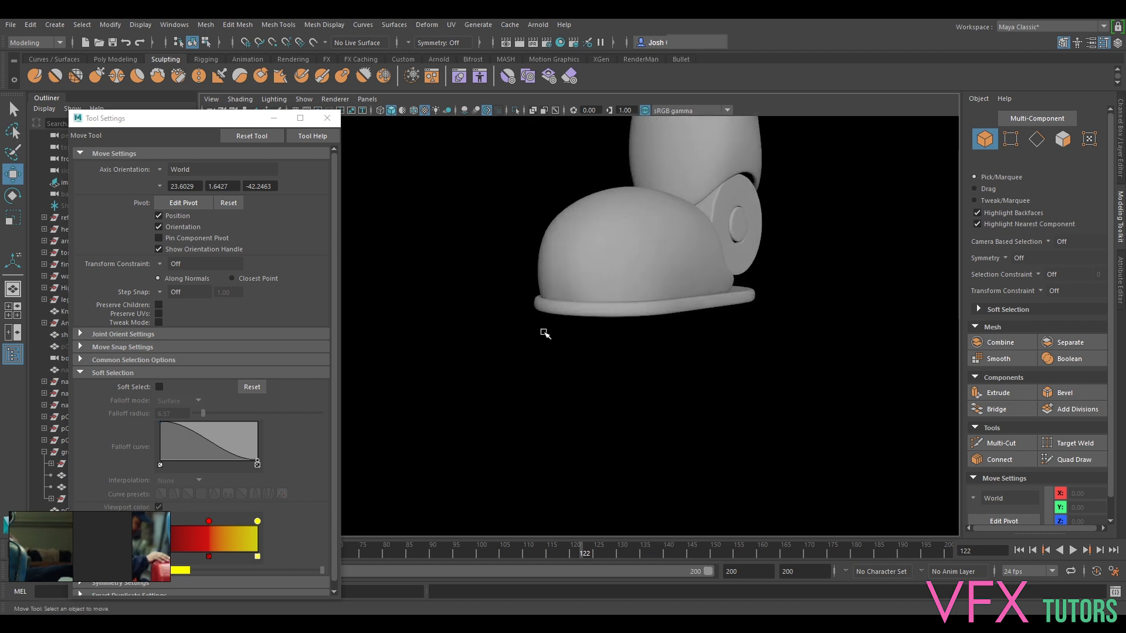
Select the column of vertices at the centre of the foot shell's toe, show the mesh unsmoothed, and adjust the column along Z.
click(580, 293)
alt+drag(579, 293, 630, 369)
scroll(659, 353, up, 4)
alt+drag(719, 368, 612, 391)
scroll(627, 369, up, 3)
right_drag(588, 293, 522, 292)
drag(581, 354, 582, 354)
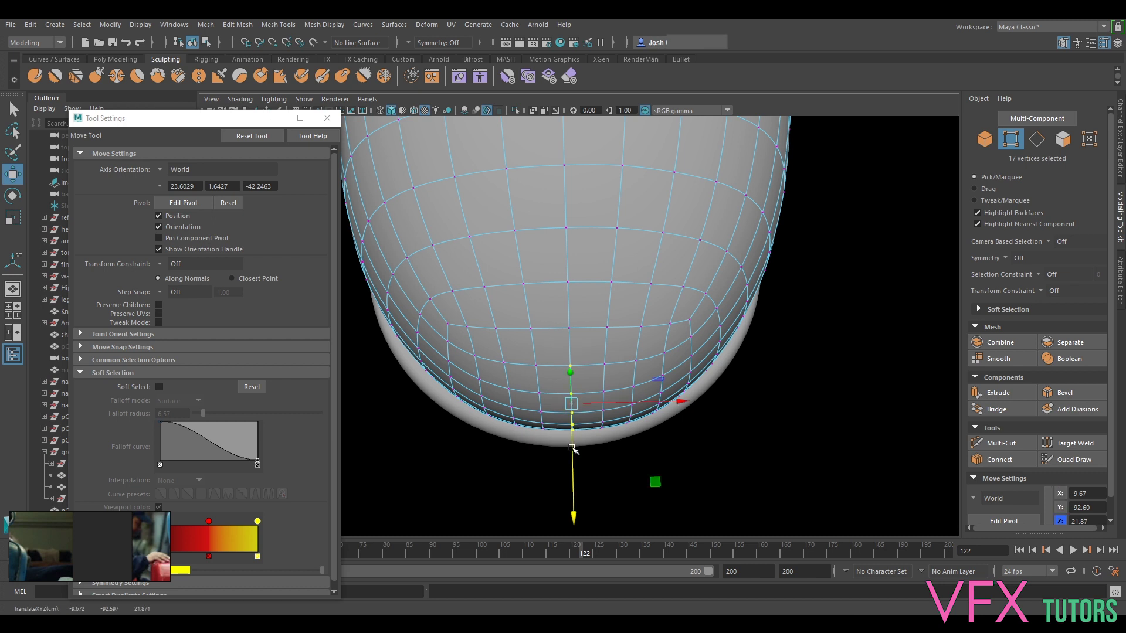
key(1)
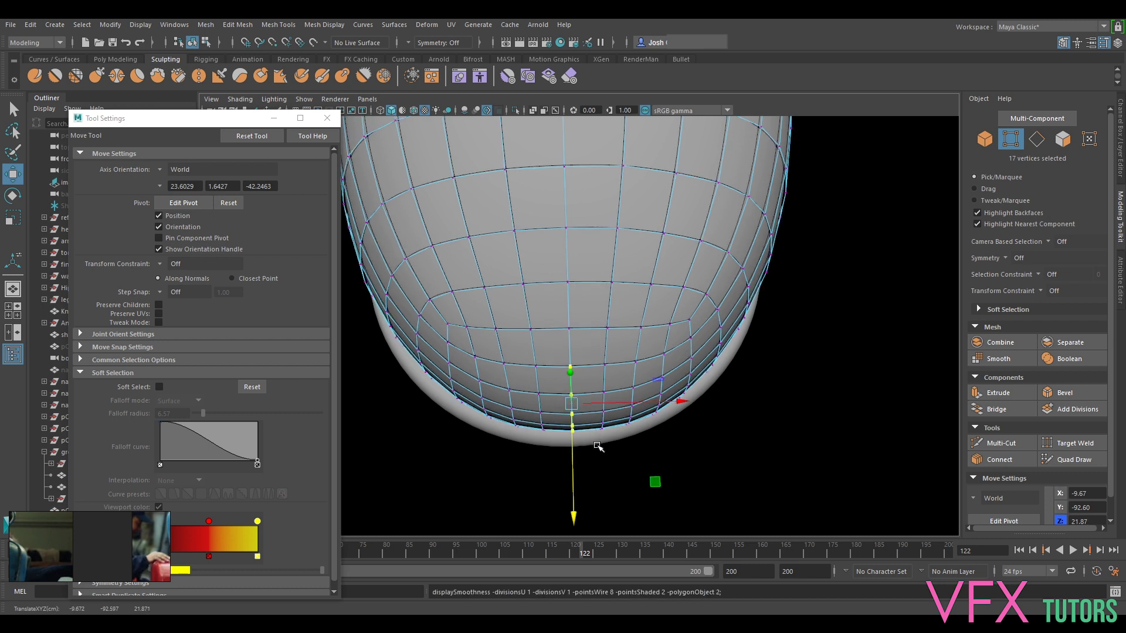
alt+drag(638, 435, 653, 484)
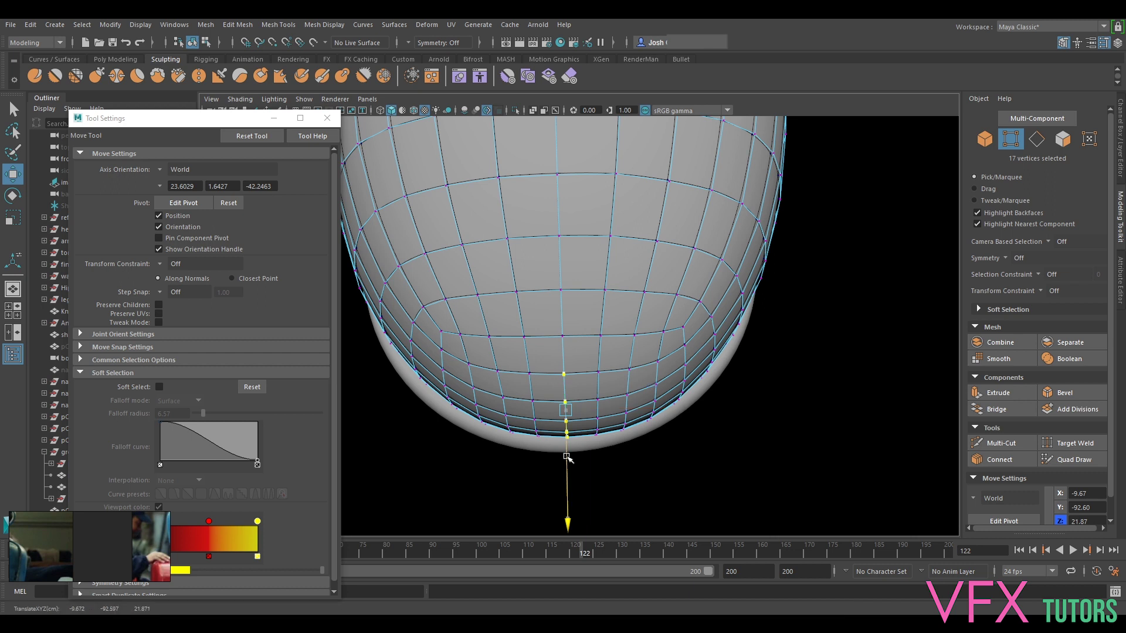
Adjust the vertex columns on either side of the toe's centre along Z, and return to object mode with nothing selected.
drag(617, 388, 631, 450)
drag(632, 408, 634, 389)
drag(629, 444, 554, 456)
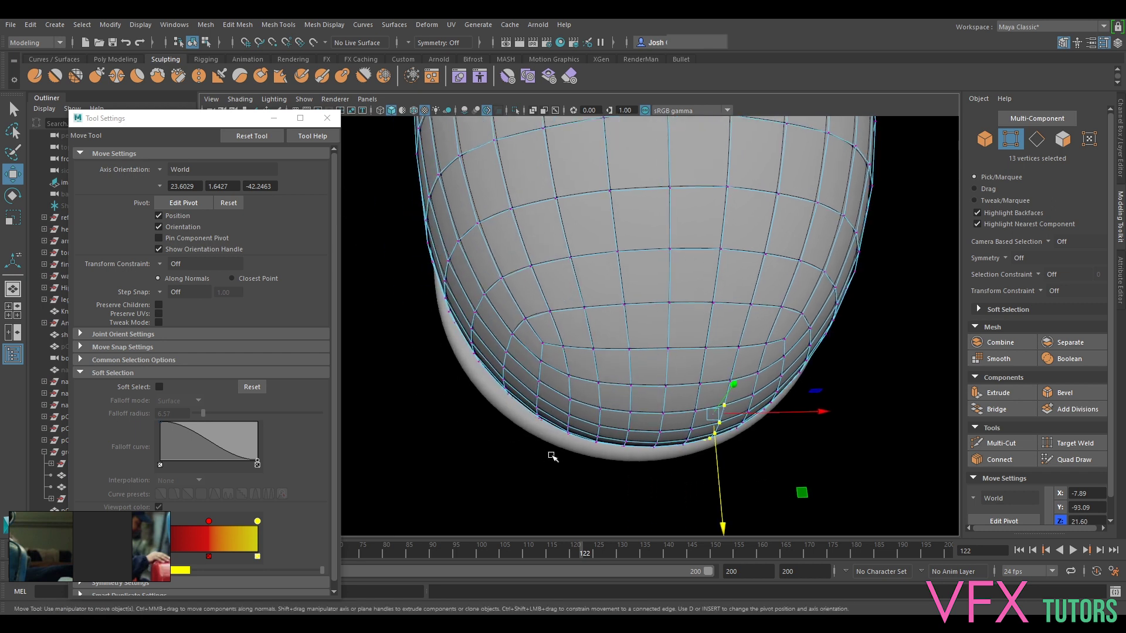
drag(578, 398, 578, 401)
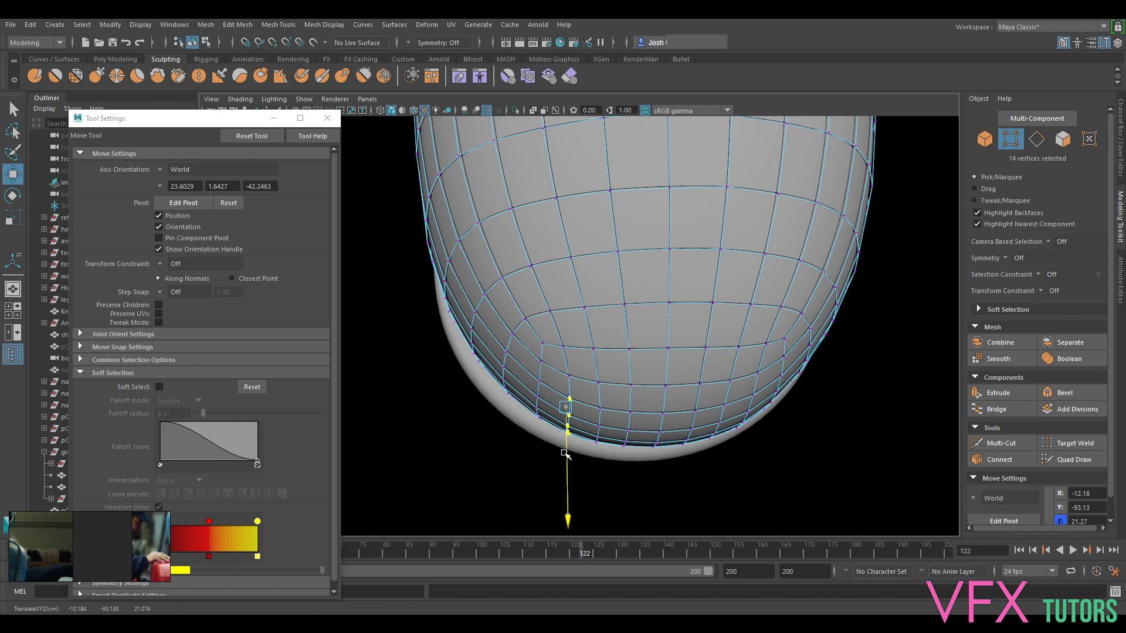
right_drag(613, 287, 700, 259)
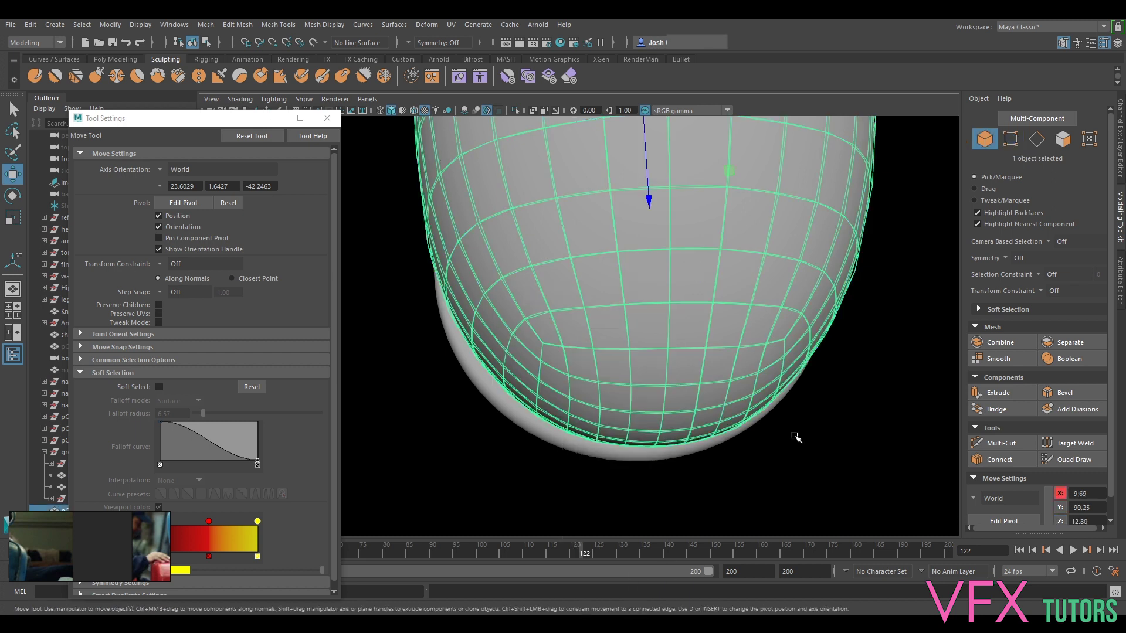
click(795, 439)
Examine the foot shell's fit on the sole and around the ankle from several angles.
scroll(791, 453, down, 7)
alt+drag(778, 450, 651, 414)
scroll(640, 375, up, 3)
click(638, 309)
alt+drag(722, 445, 628, 347)
alt+right_drag(499, 302, 599, 321)
alt+middle_drag(599, 320, 801, 467)
scroll(717, 436, up, 5)
scroll(739, 471, down, 5)
alt+drag(738, 469, 717, 435)
Hide the outer ankle discs and the inner ankle cylinder to expose the foot shell's rear opening.
click(609, 377)
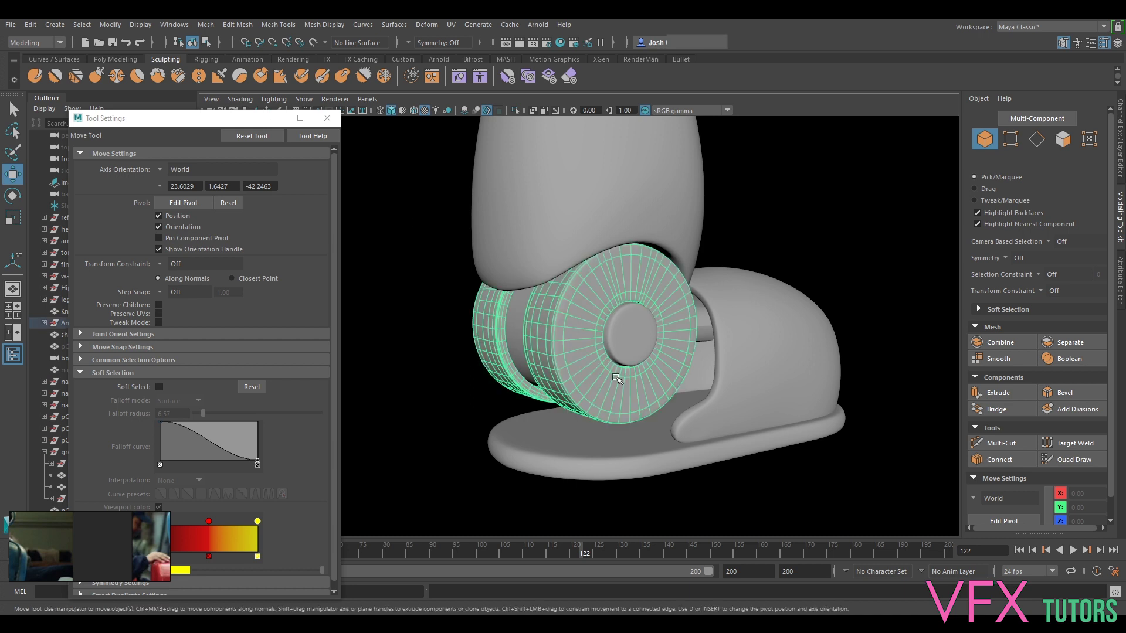
key(ctrl+h)
click(629, 341)
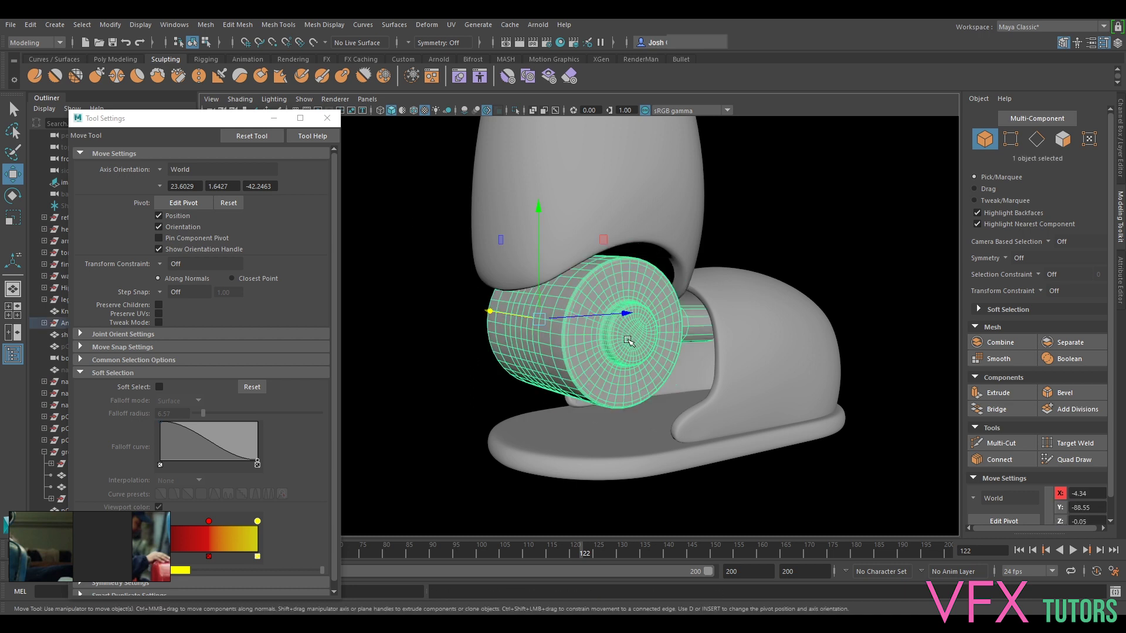
key(ctrl+h)
alt+drag(762, 389, 598, 378)
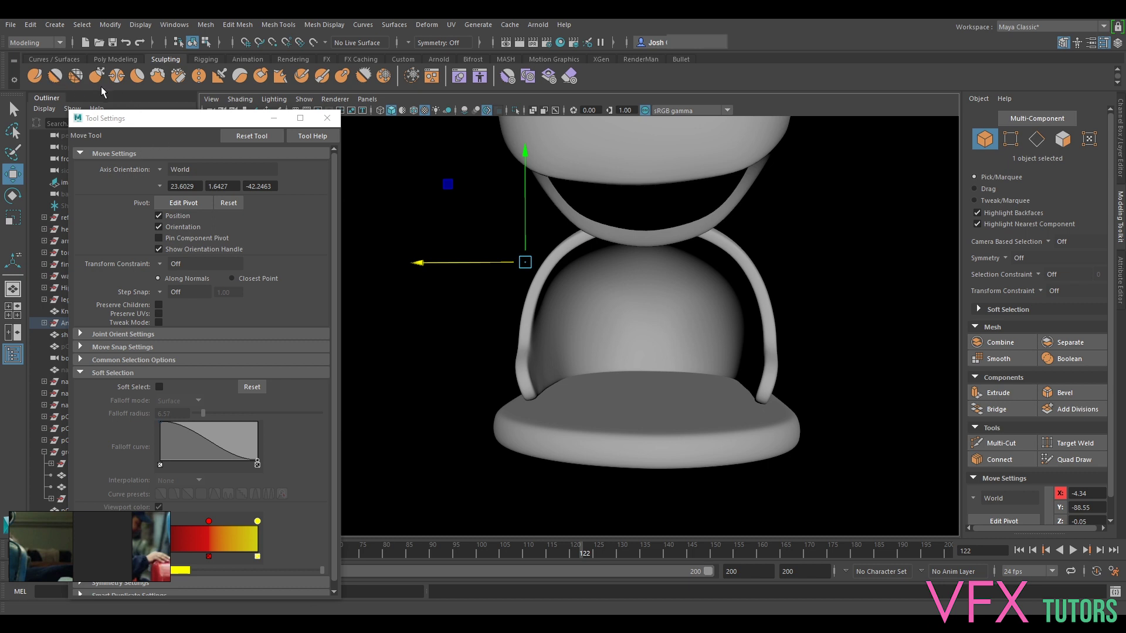
Create a polygon plane and move it down beside the foot.
click(694, 322)
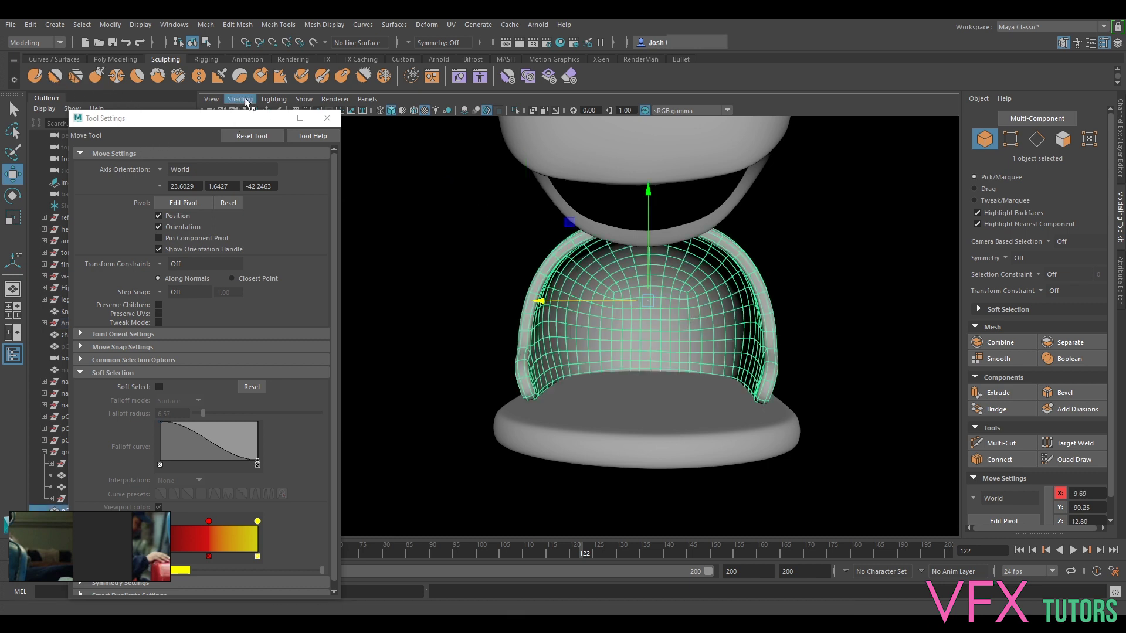
click(117, 57)
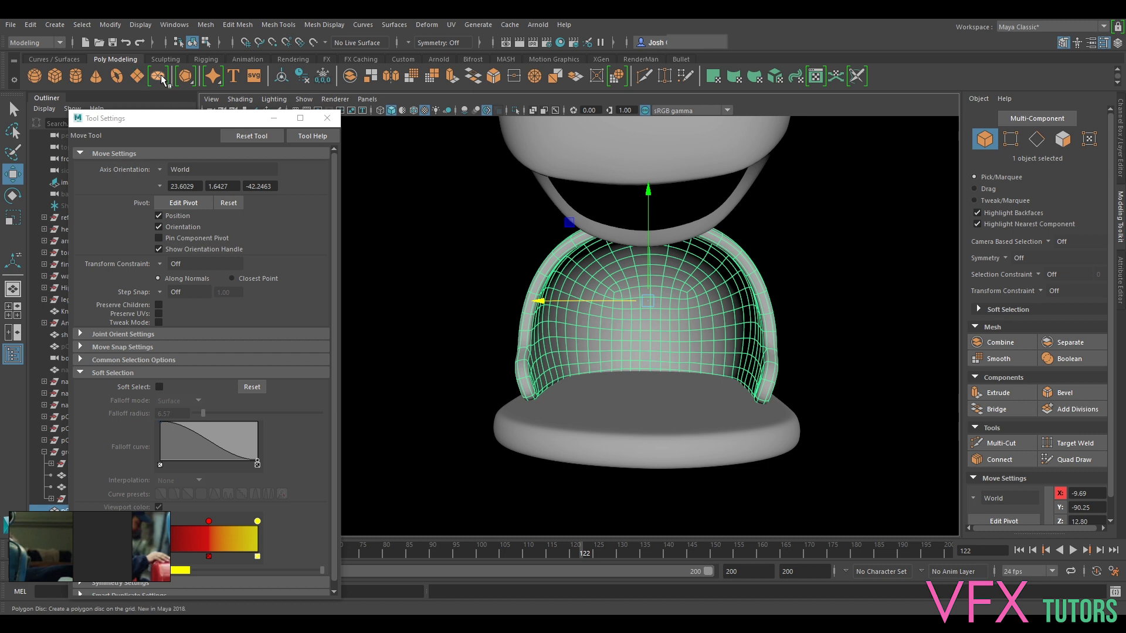
click(451, 194)
scroll(620, 244, down, 7)
alt+drag(620, 244, 533, 276)
scroll(608, 278, down, 4)
scroll(632, 294, down, 4)
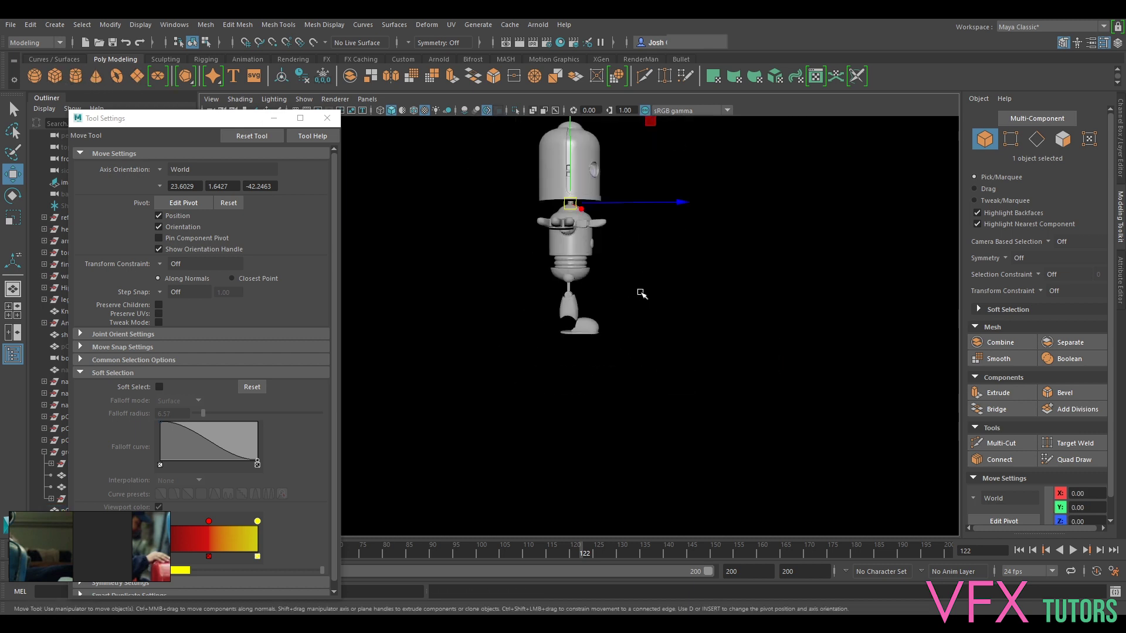
scroll(603, 273, up, 3)
scroll(557, 151, down, 3)
click(578, 325)
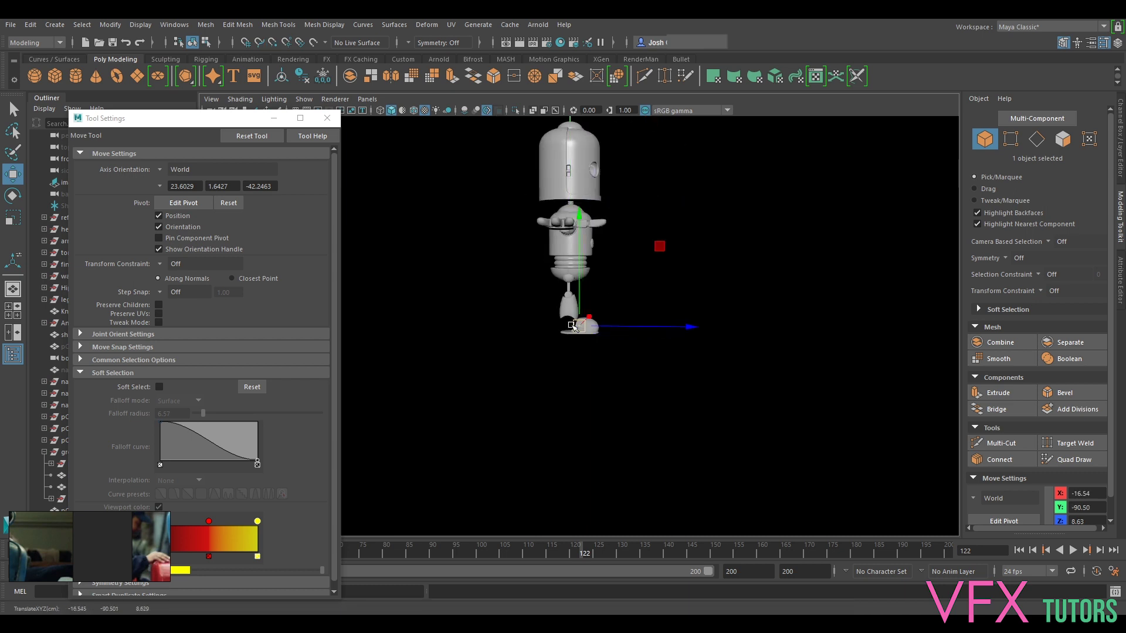
Scale the plane uniformly to about 7.66 and set its X rotation to 90 degrees.
scroll(509, 371, up, 3)
alt+drag(509, 370, 632, 352)
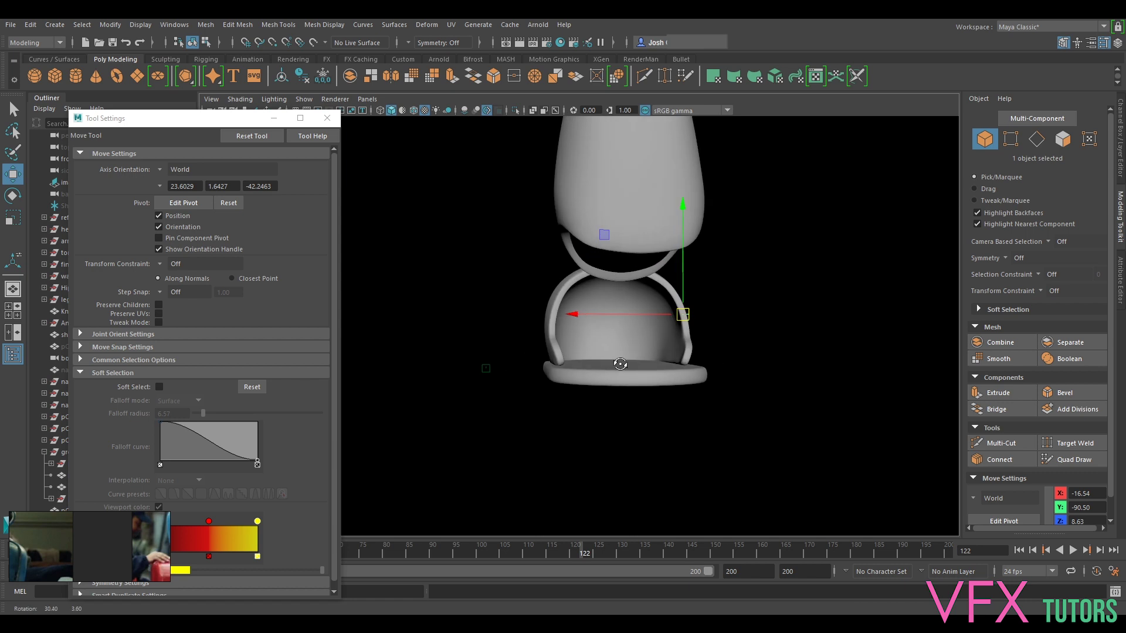
key(r)
drag(684, 315, 729, 311)
key(w)
key(e)
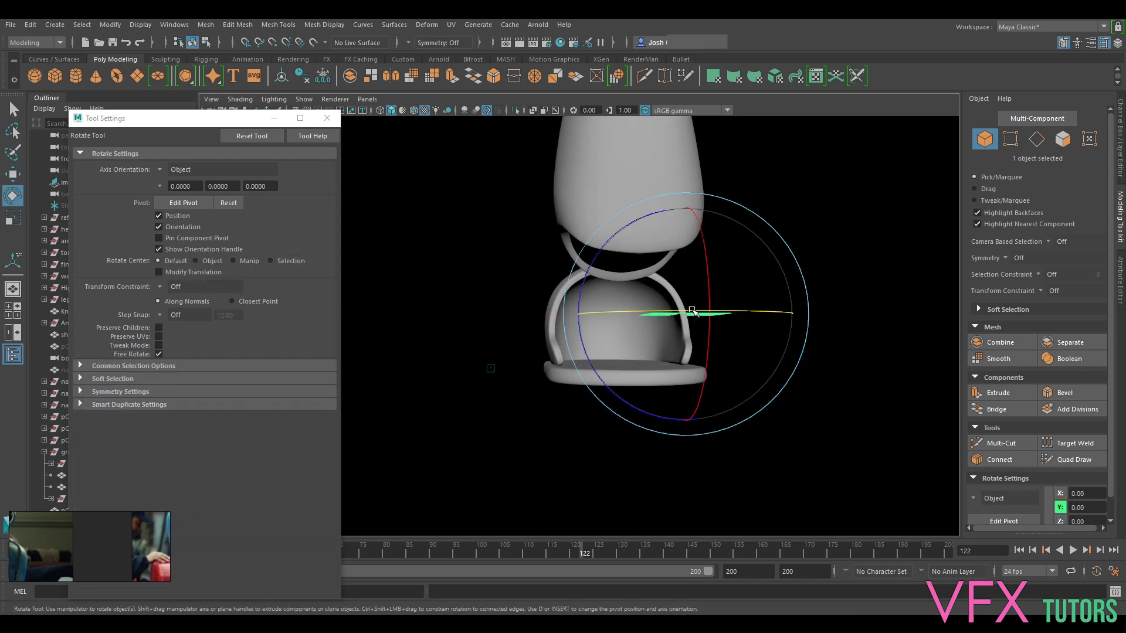
click(1120, 168)
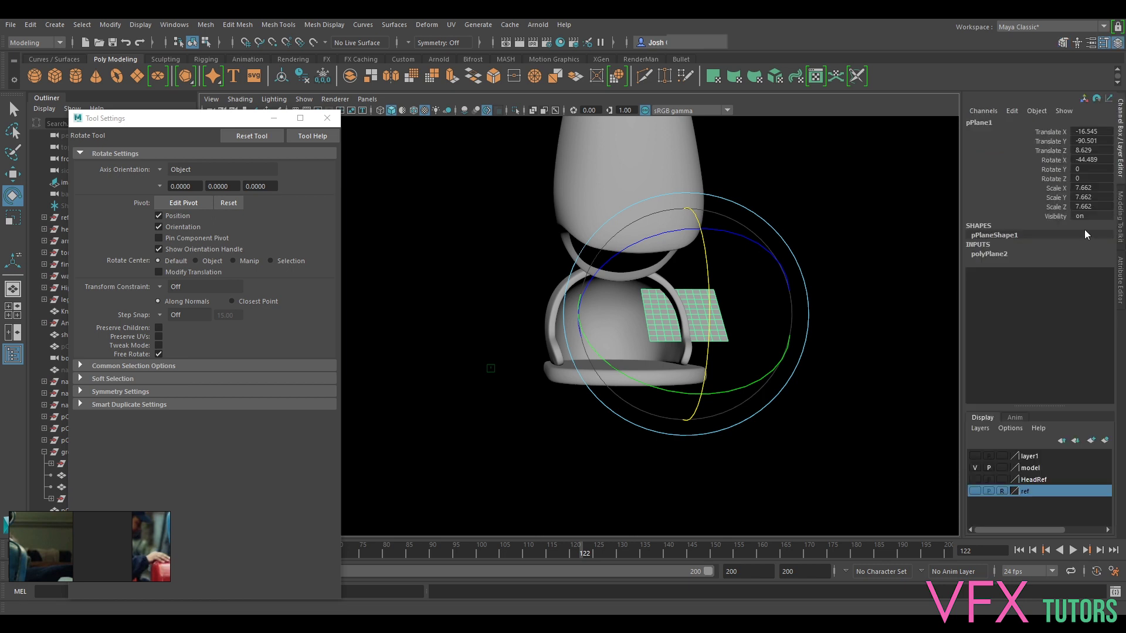
key(Return)
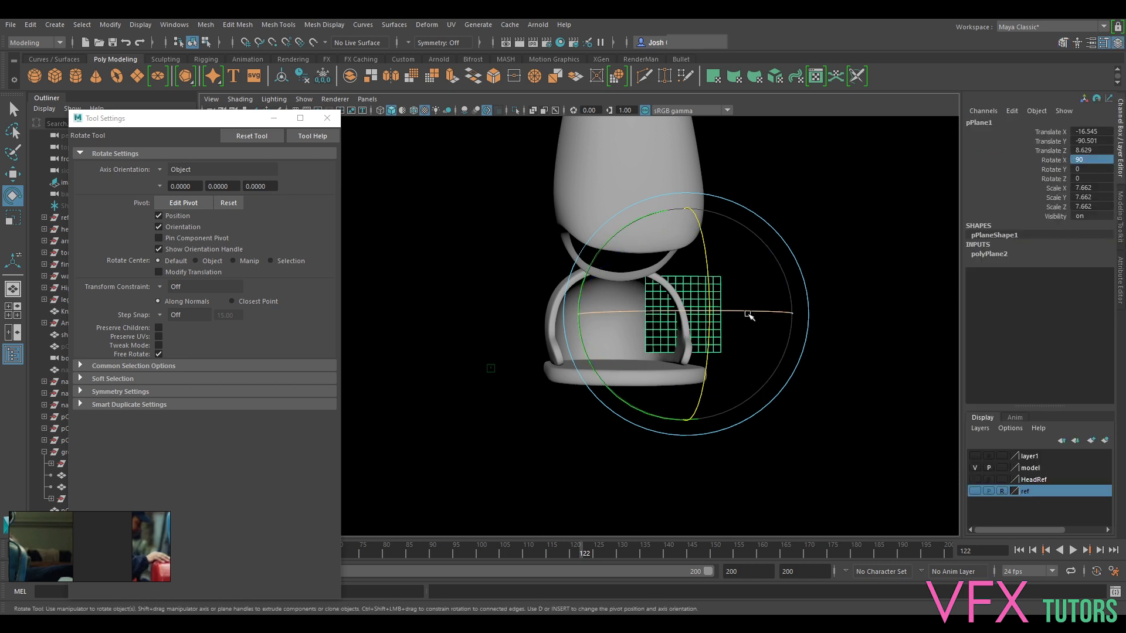
Centre the plane across the foot's opening at about X -9.89 and set its width and height subdivisions to 4.
key(w)
drag(656, 313, 603, 323)
click(1121, 217)
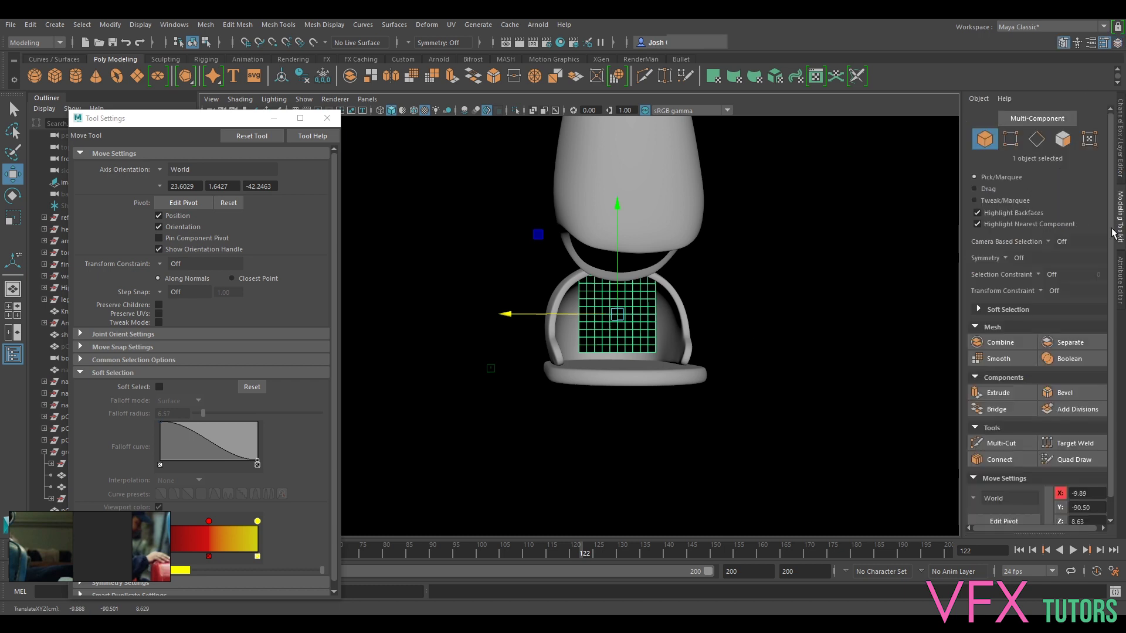
click(1119, 286)
click(968, 120)
mouse_move(1012, 220)
mouse_down()
mouse_move(994, 237)
mouse_move(994, 226)
mouse_up()
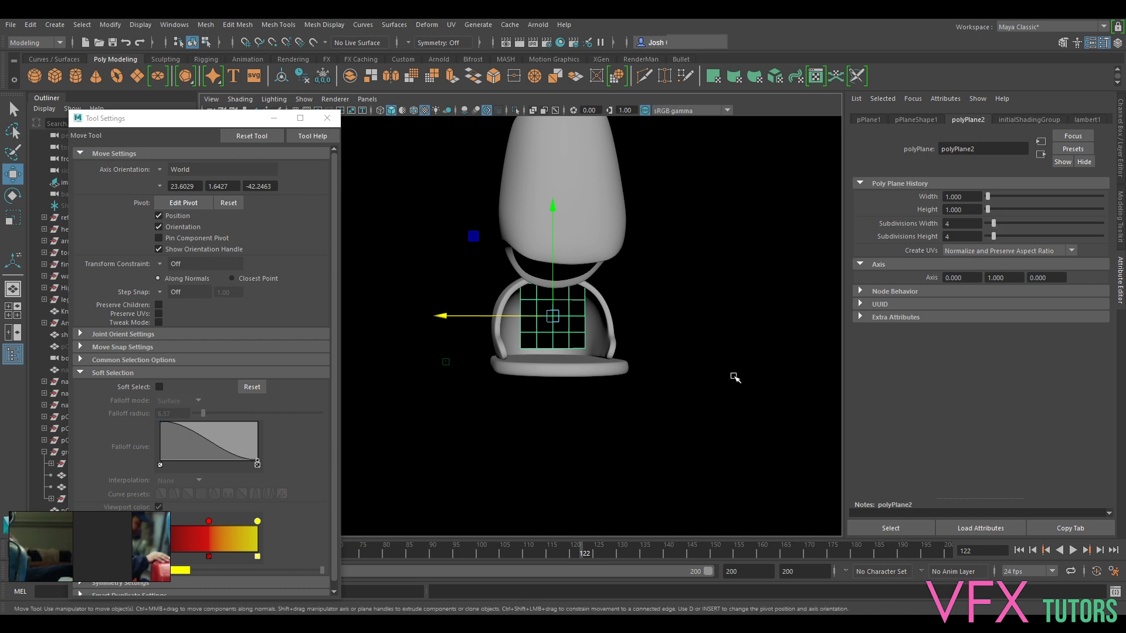
Try tilting the plane about its X axis inside the foot opening, and set Rotate X to 0.
key(f)
key(e)
drag(616, 244, 632, 376)
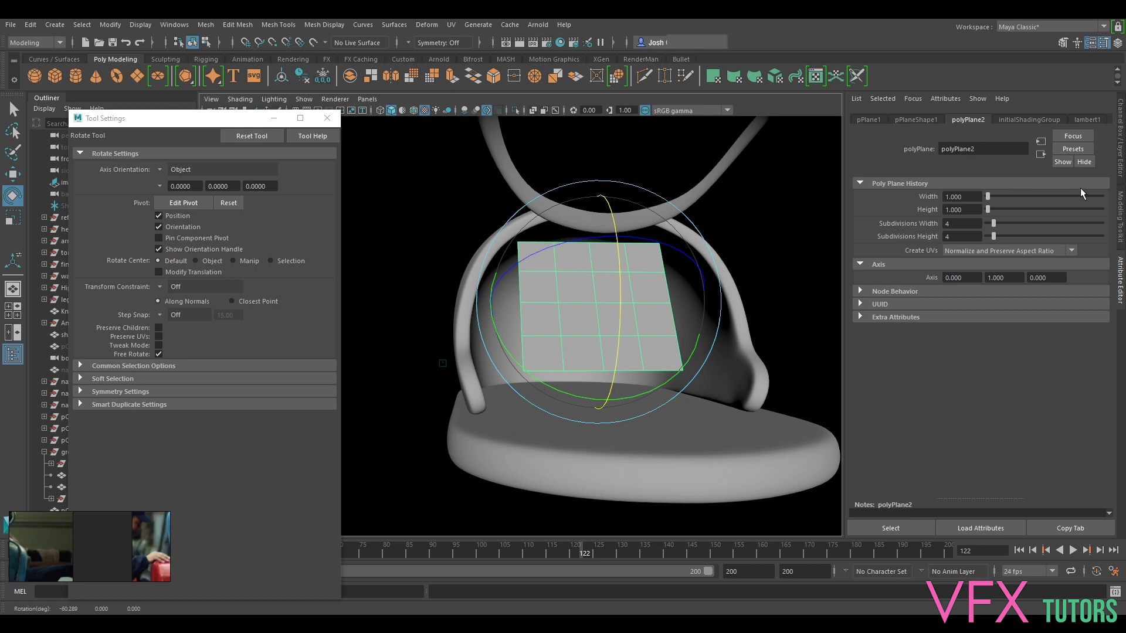
click(1121, 152)
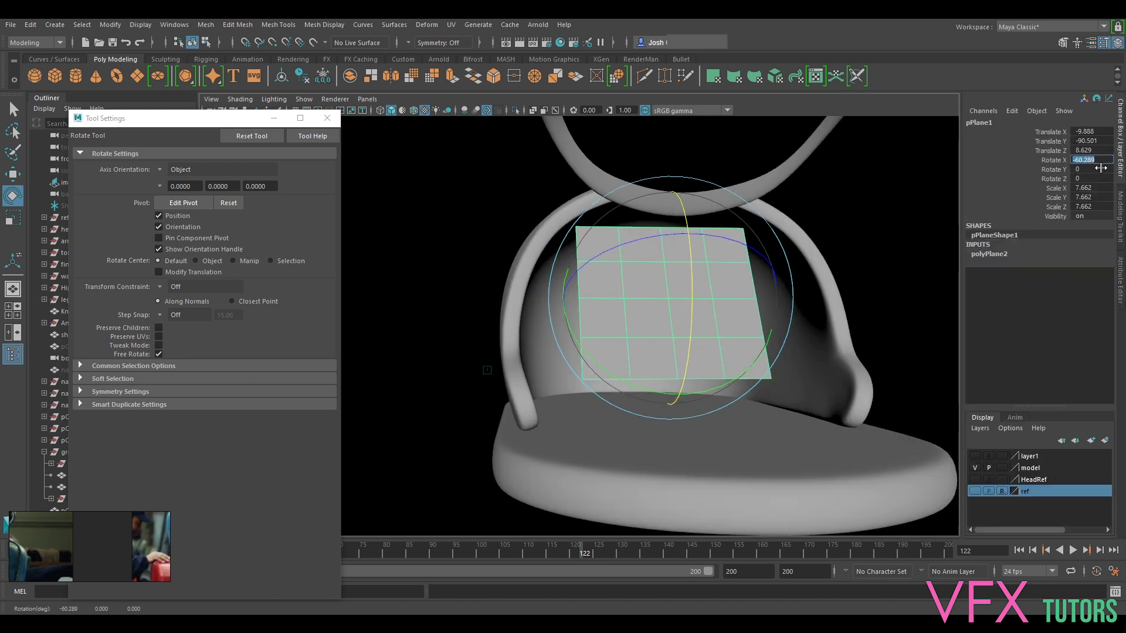
text(0)
key(Return)
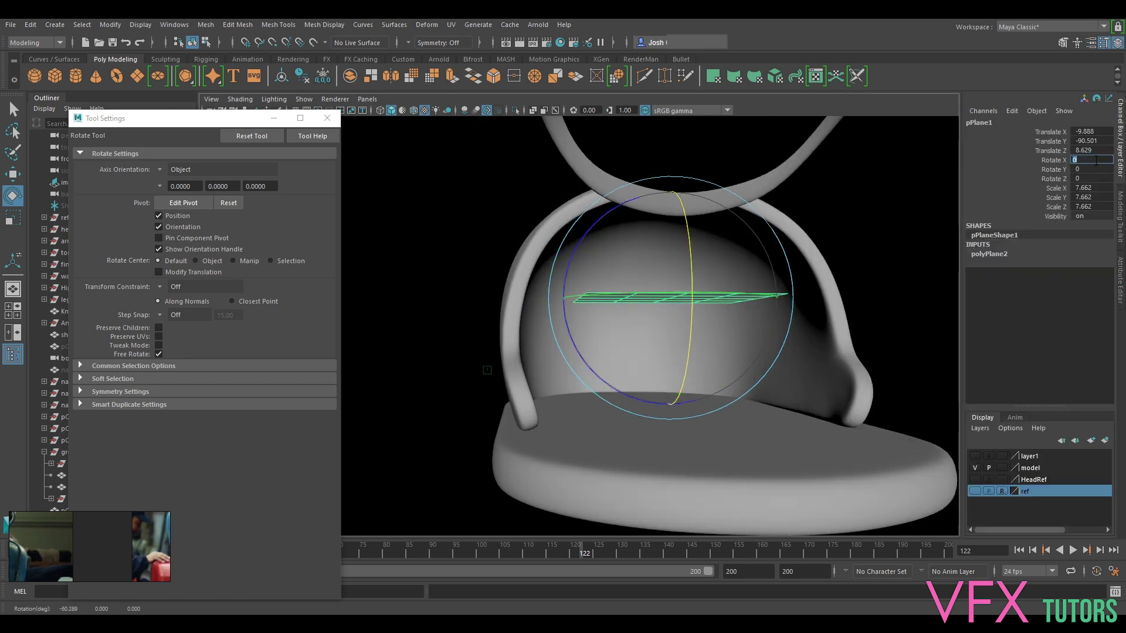
Set the plane's Rotate X to -90 and lower it to about Y -91.6 within the foot's opening.
text(-90)
key(Return)
key(w)
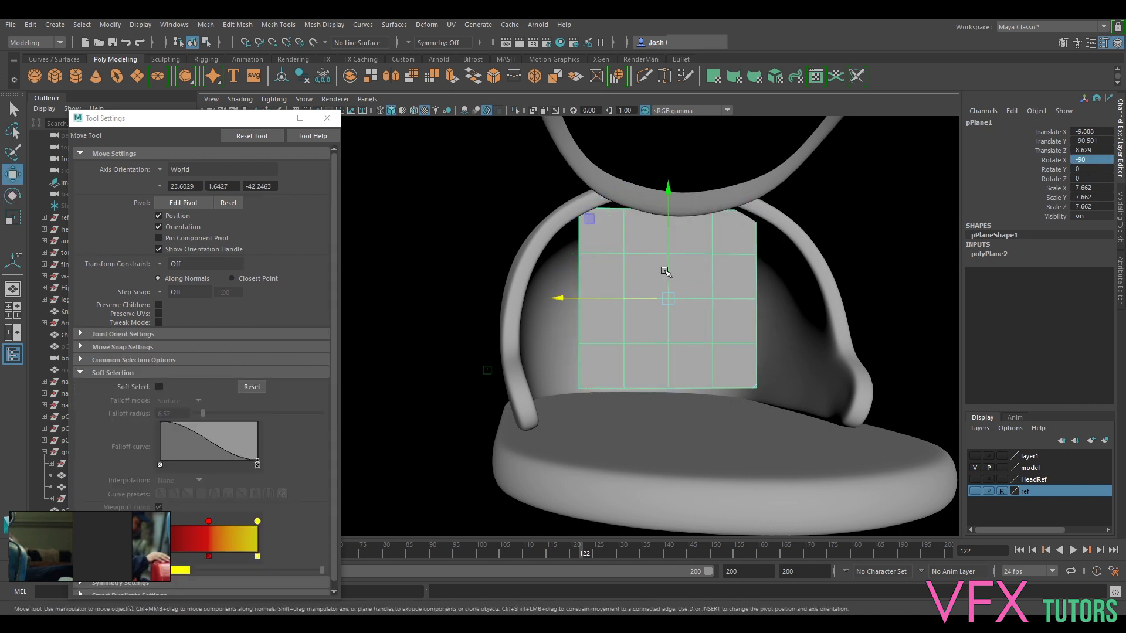
drag(666, 267, 746, 297)
Widen the plane by moving the vertex columns on both sides outward to the foot shell's inner walls.
right_drag(746, 298, 702, 286)
drag(828, 221, 741, 480)
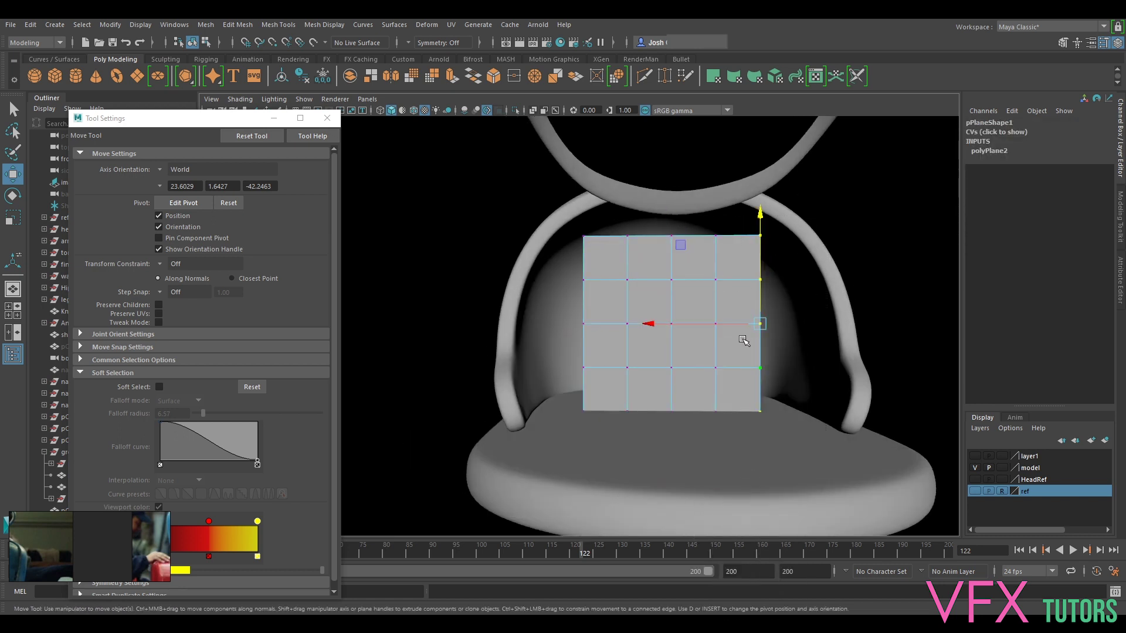
drag(727, 329, 776, 338)
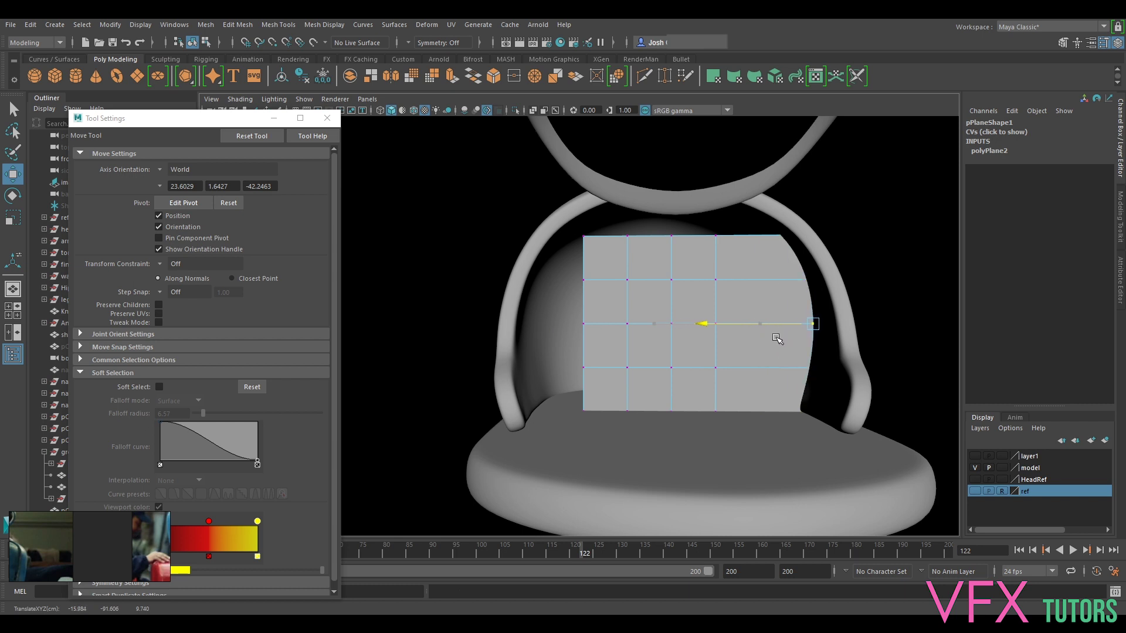
drag(535, 227, 610, 418)
drag(541, 329, 478, 336)
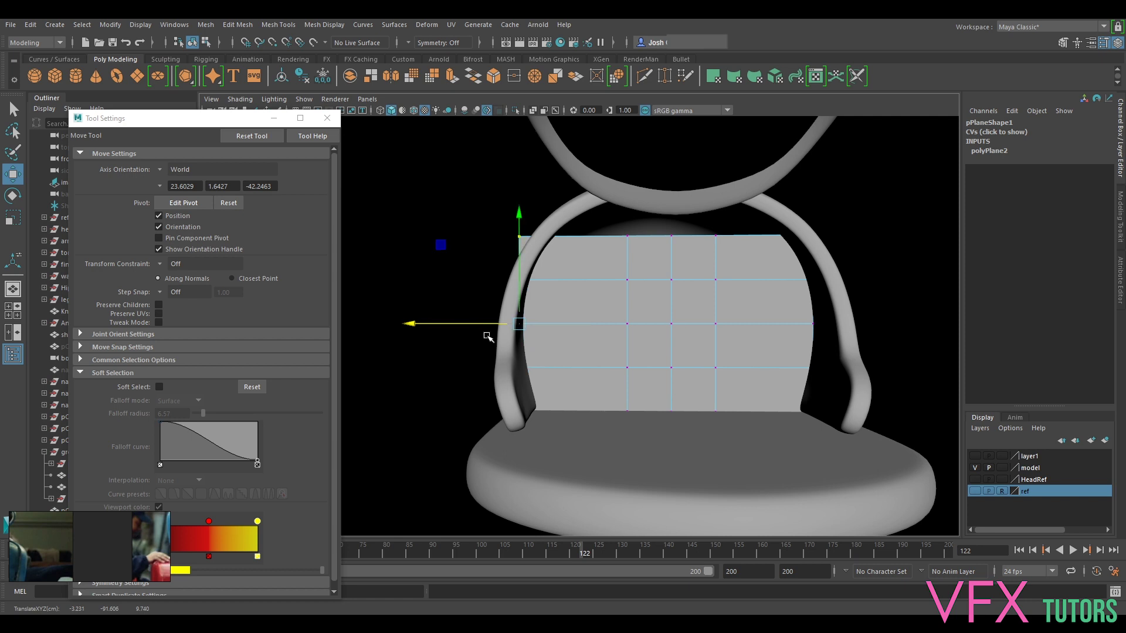
alt+middle_drag(489, 337, 533, 376)
Adjust the plane's corner vertices to fit inside the shell and start raising its top edge to the arch.
drag(550, 252, 626, 447)
drag(529, 448, 791, 338)
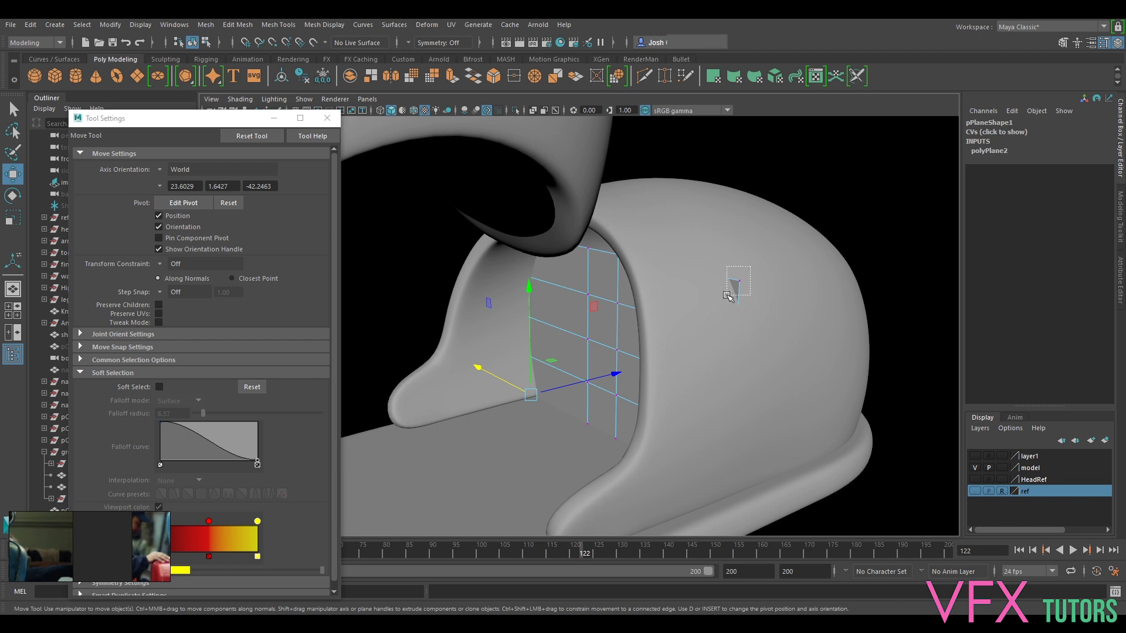
drag(728, 297, 729, 295)
alt+drag(729, 296, 778, 286)
drag(734, 251, 573, 284)
click(616, 319)
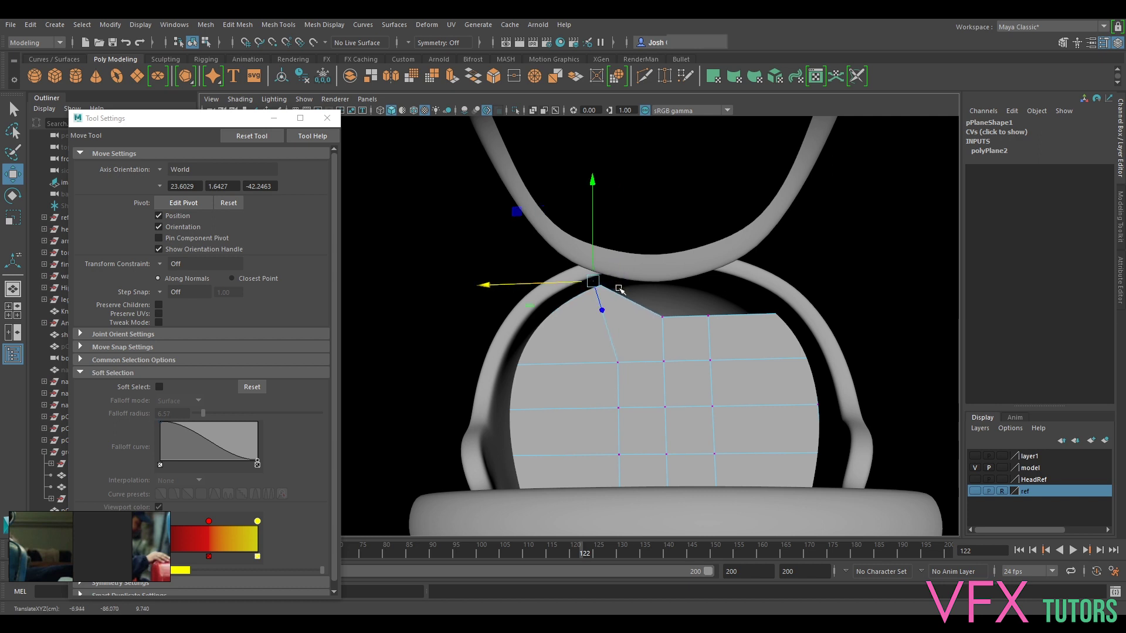
Raise the remaining top vertices of the plane to follow the shell's arch, and return to object mode.
click(656, 318)
key(ctrl+z)
click(662, 318)
key(ctrl+z)
click(662, 318)
drag(663, 317, 698, 282)
scroll(712, 364, down, 5)
alt+drag(714, 370, 762, 390)
drag(638, 372, 639, 371)
right_click(682, 363)
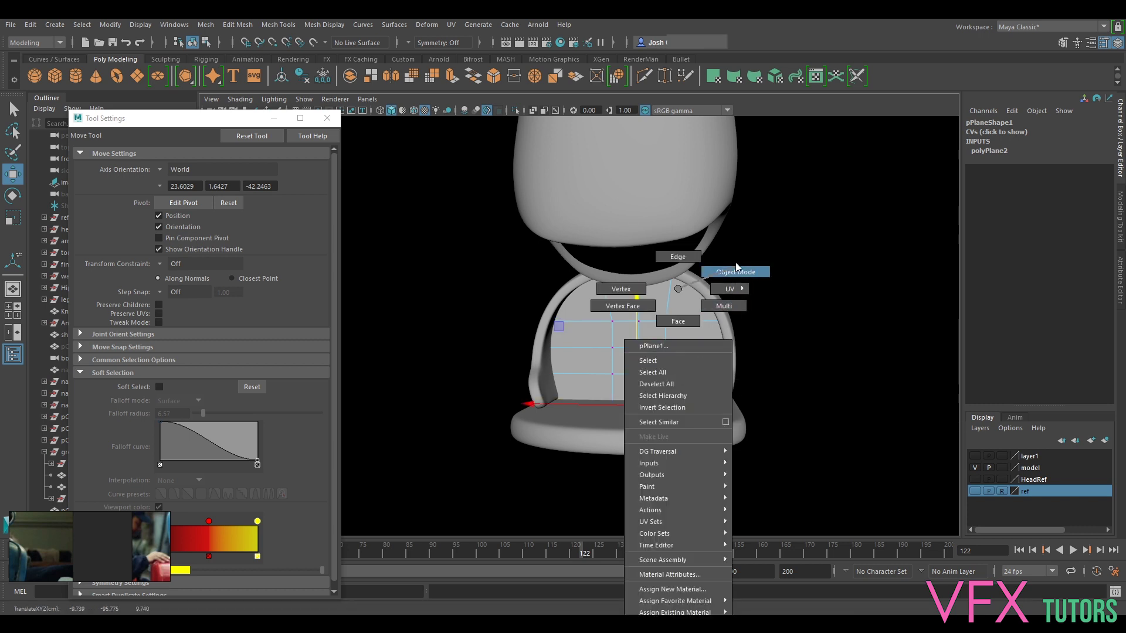
click(736, 271)
Nudge the plane within the foot's opening, deselect it, and close the Tool Settings window.
alt+drag(829, 314, 766, 397)
click(675, 370)
drag(656, 273, 657, 276)
alt+drag(660, 372, 723, 355)
click(872, 283)
alt+right_drag(873, 284, 762, 382)
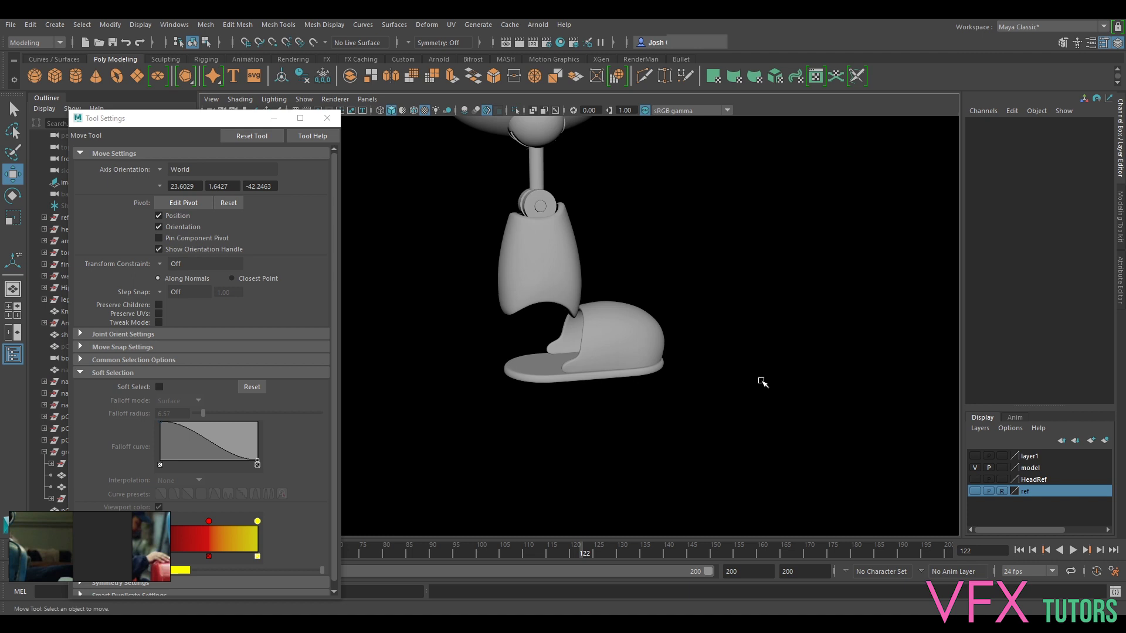
click(327, 118)
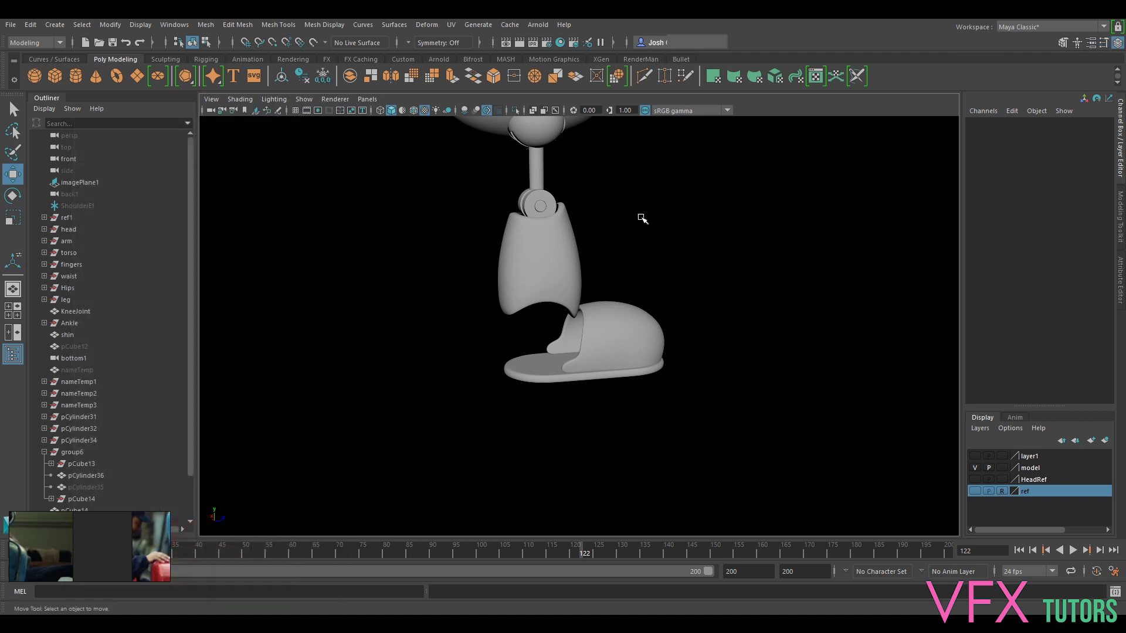
click(99, 486)
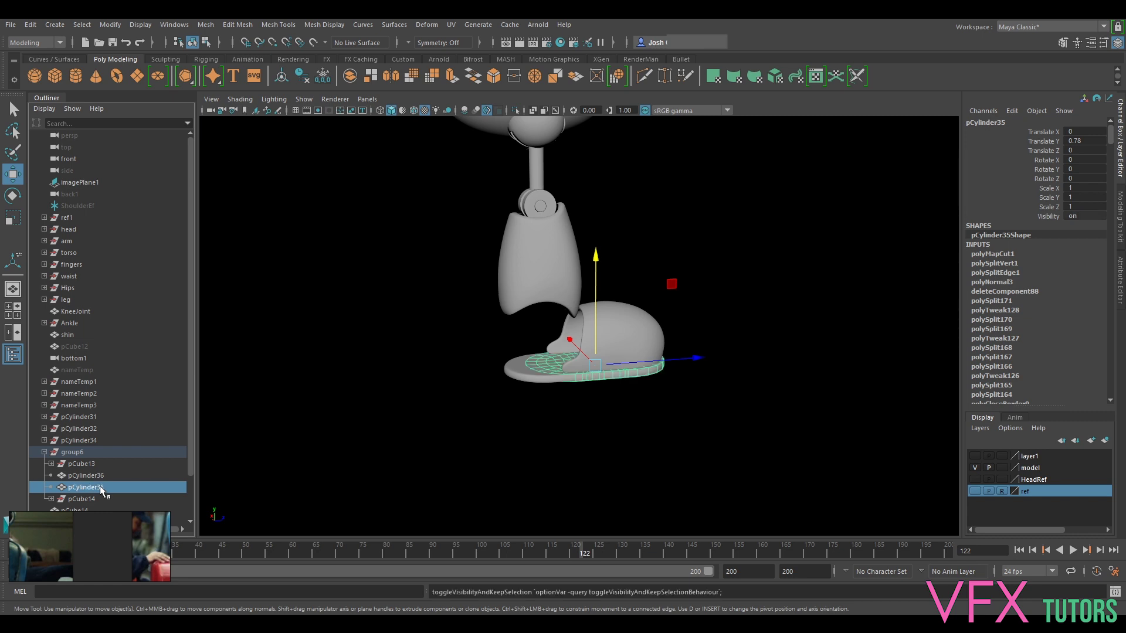
key(h)
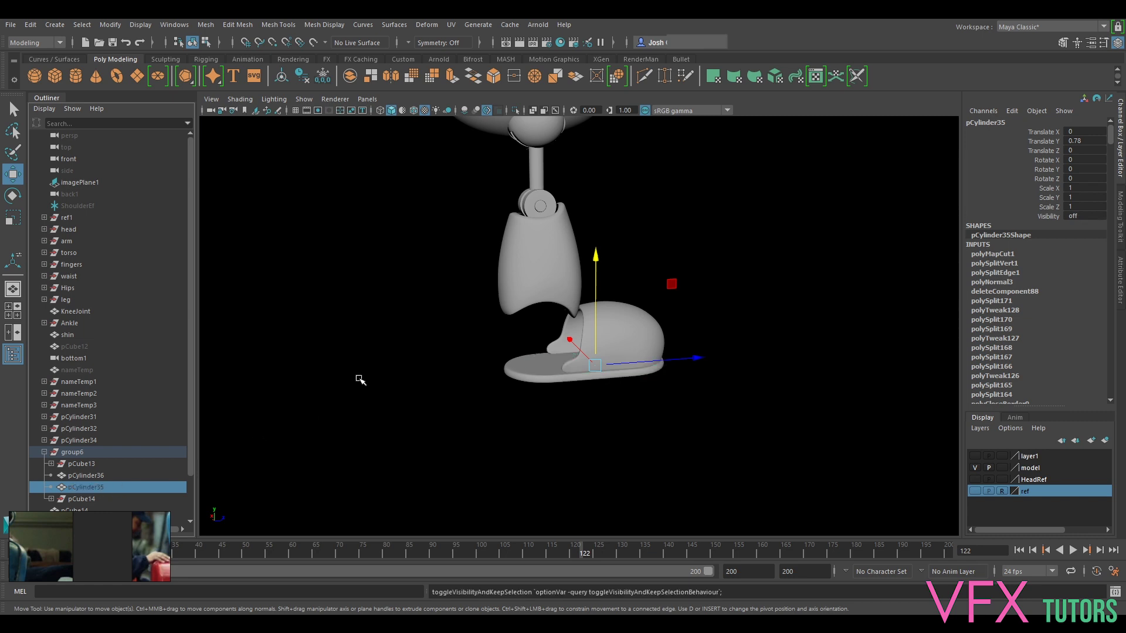
click(43, 452)
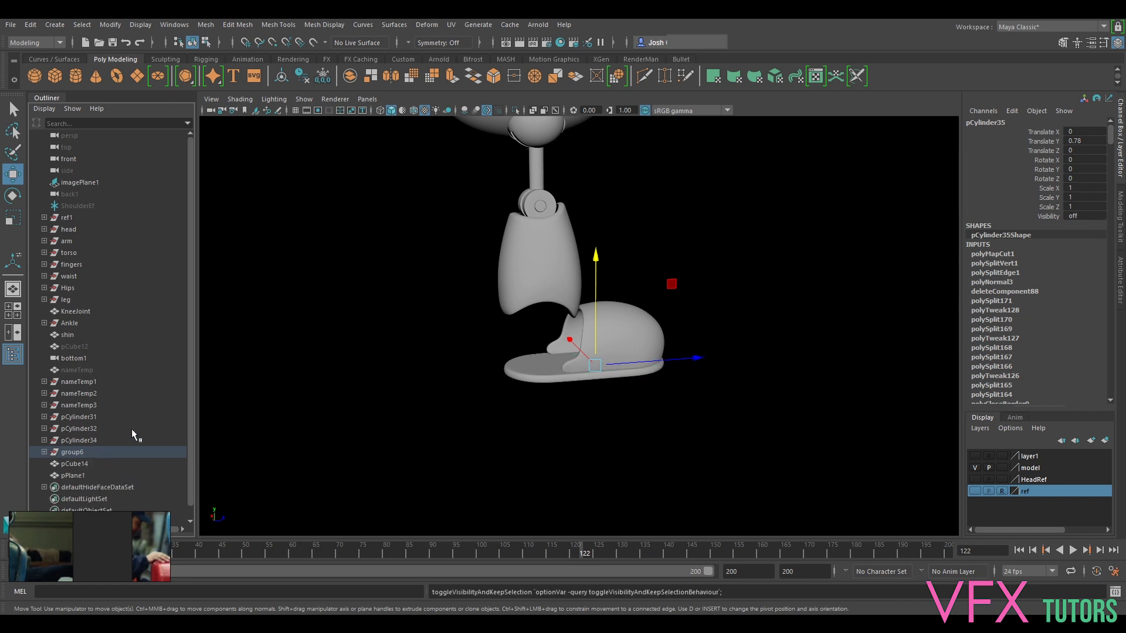
Unhide ElbowJoint6 and ElbowJoint5 in the Ankle group.
click(44, 323)
click(86, 335)
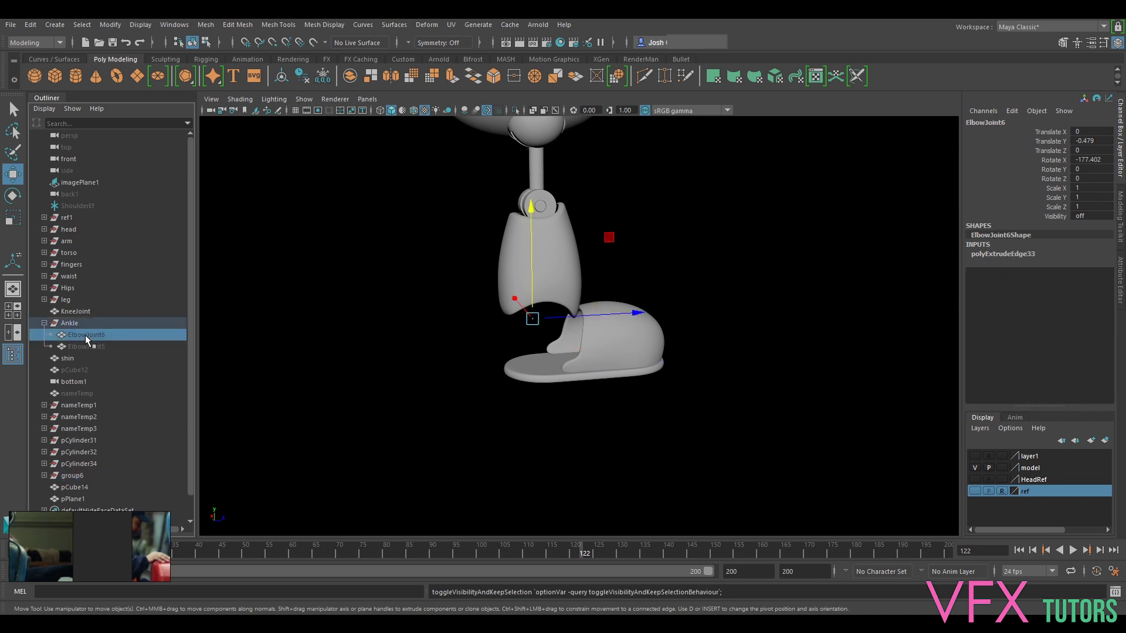
key(h)
click(90, 345)
key(h)
click(711, 411)
Move the plane along Z deeper into the foot shell, towards the toe.
alt+drag(778, 356, 488, 389)
alt+right_drag(487, 390, 661, 389)
alt+drag(661, 390, 611, 377)
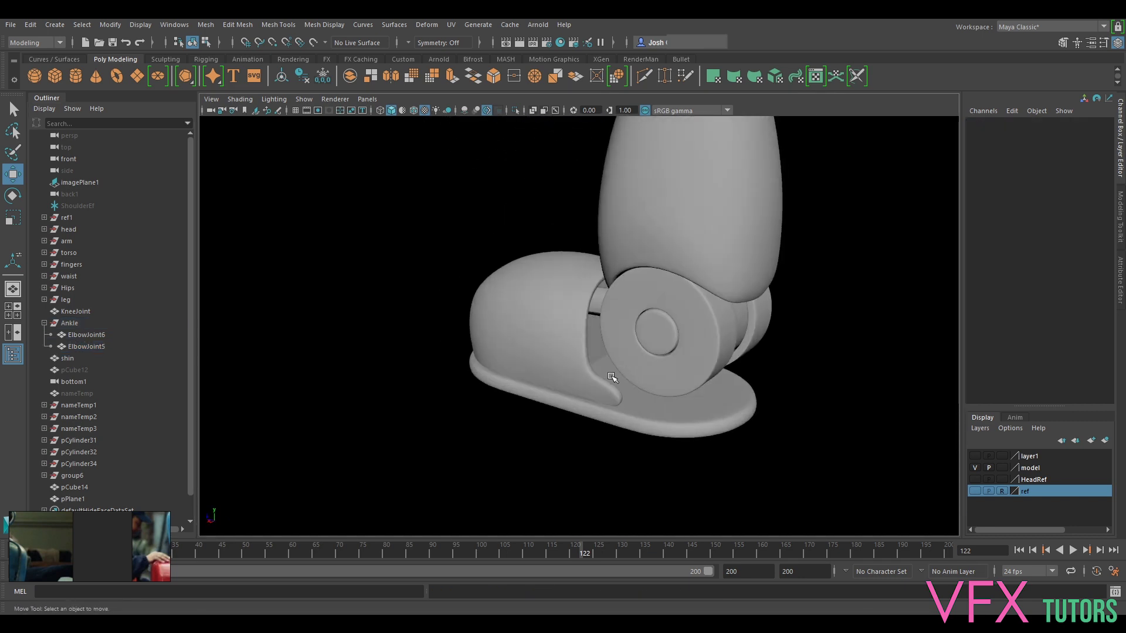
scroll(611, 375, up, 3)
click(610, 360)
drag(580, 324, 569, 322)
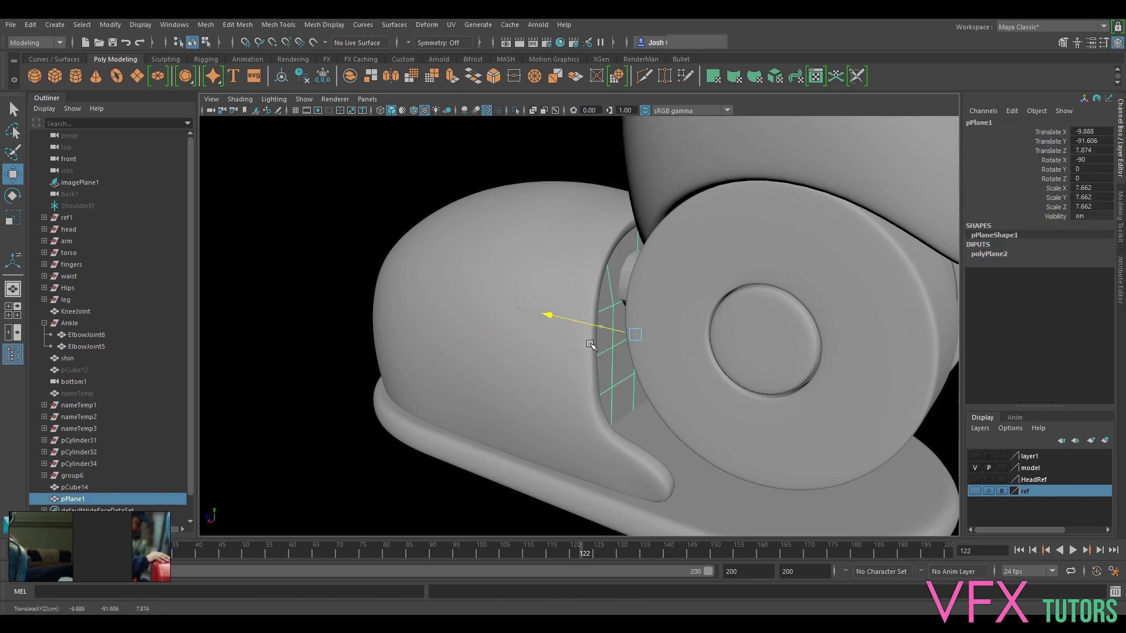
alt+drag(591, 359, 635, 348)
Examine the foot, the ankle joint and the whole robot from several angles.
click(643, 271)
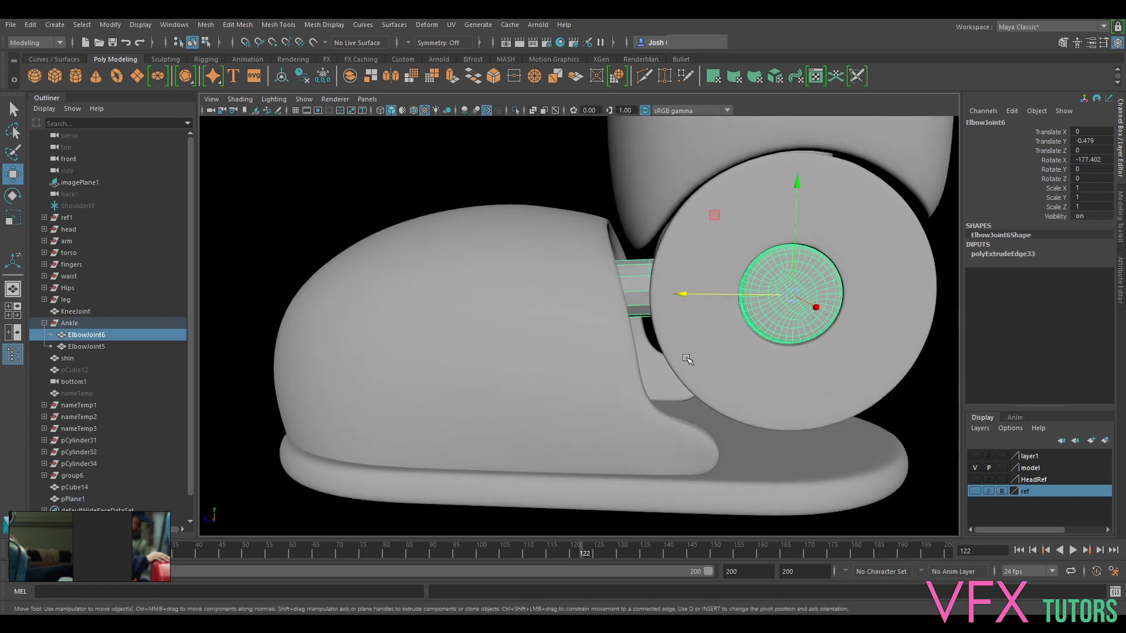
scroll(679, 352, down, 6)
alt+drag(666, 407, 770, 329)
alt+middle_drag(770, 329, 711, 455)
scroll(711, 456, up, 4)
alt+drag(711, 455, 722, 438)
alt+middle_drag(721, 437, 729, 279)
scroll(729, 279, up, 2)
mouse_move(665, 366)
alt+mouse_down()
mouse_move(697, 377)
mouse_move(650, 382)
alt+mouse_up()
alt+drag(492, 359, 650, 369)
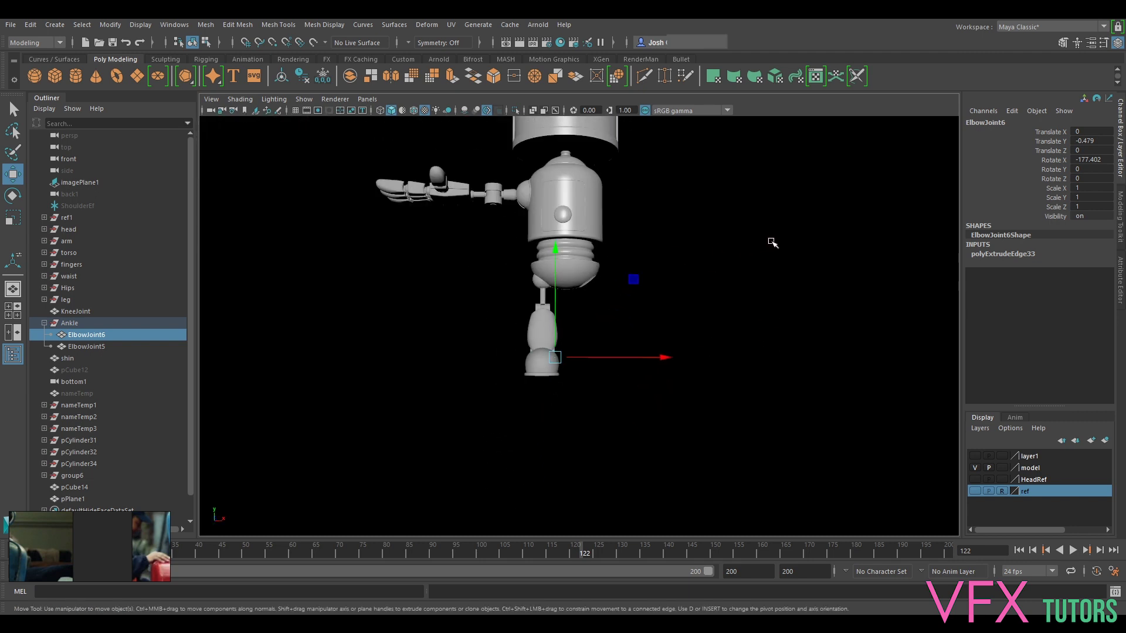
scroll(737, 323, up, 3)
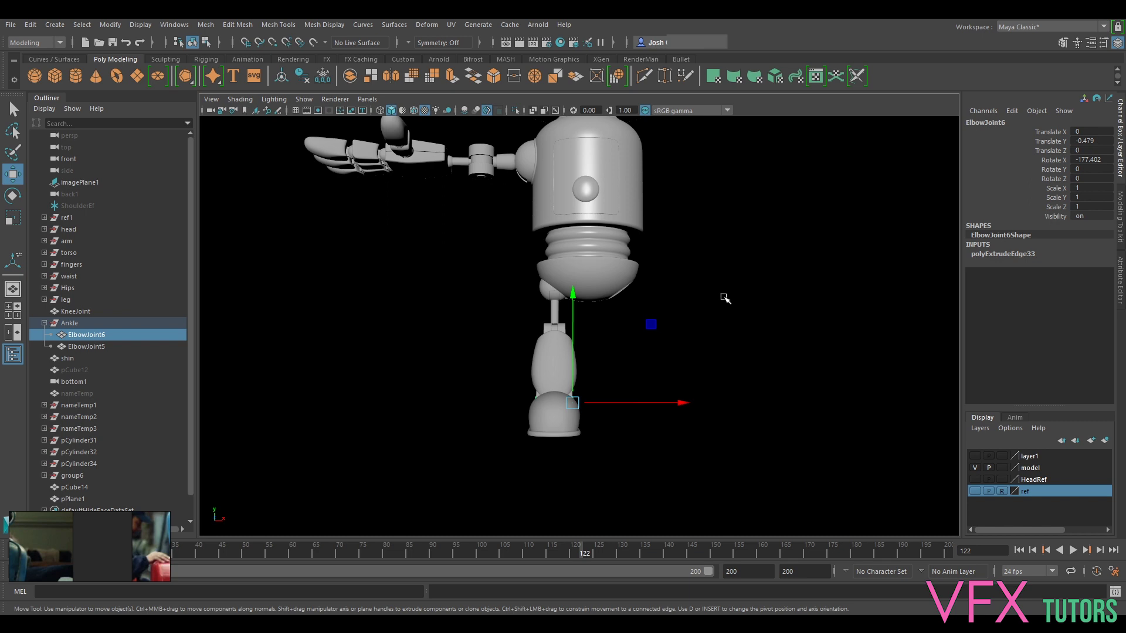
scroll(749, 326, down, 4)
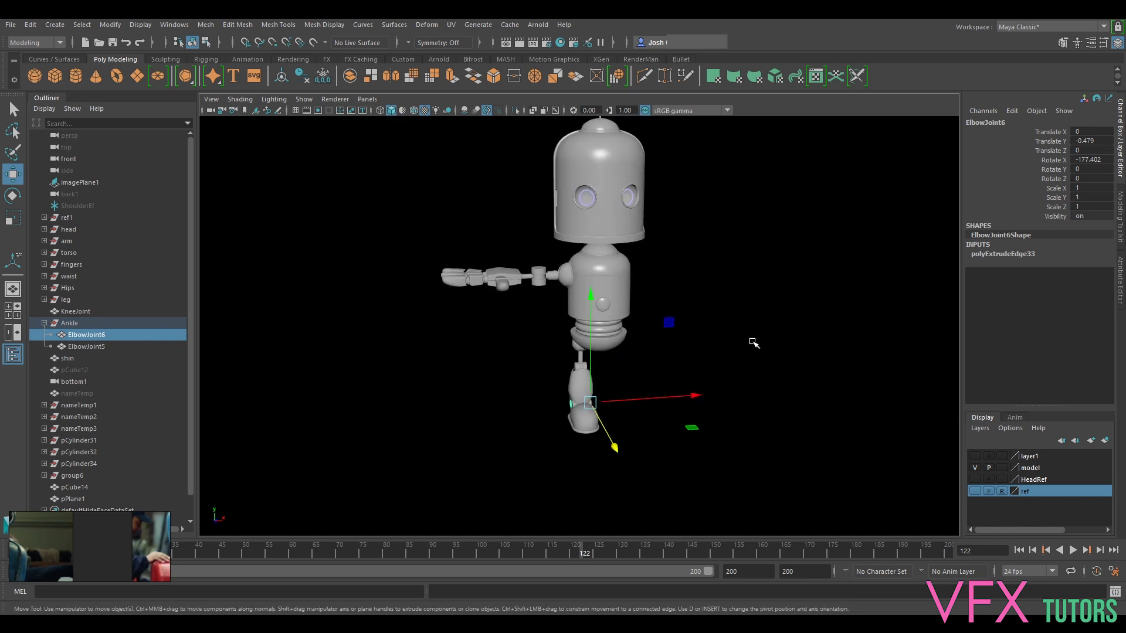
Change the viewport background to the blue gradient and deselect the ankle joint.
key(alt+b)
key(alt+b)
key(alt+b)
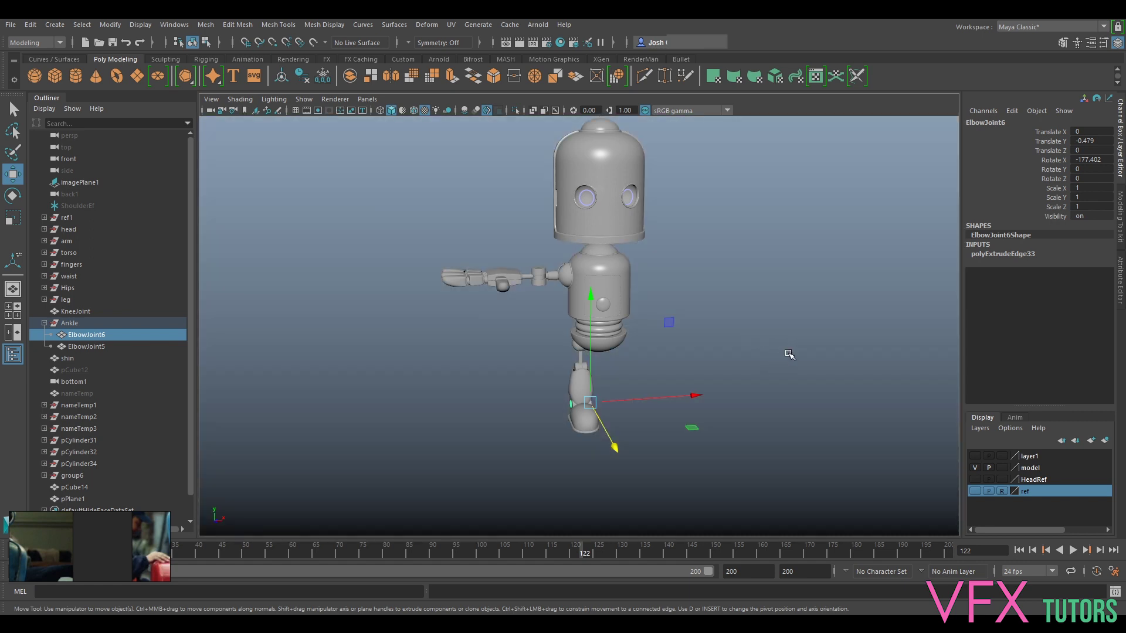
click(789, 355)
alt+drag(800, 393, 631, 352)
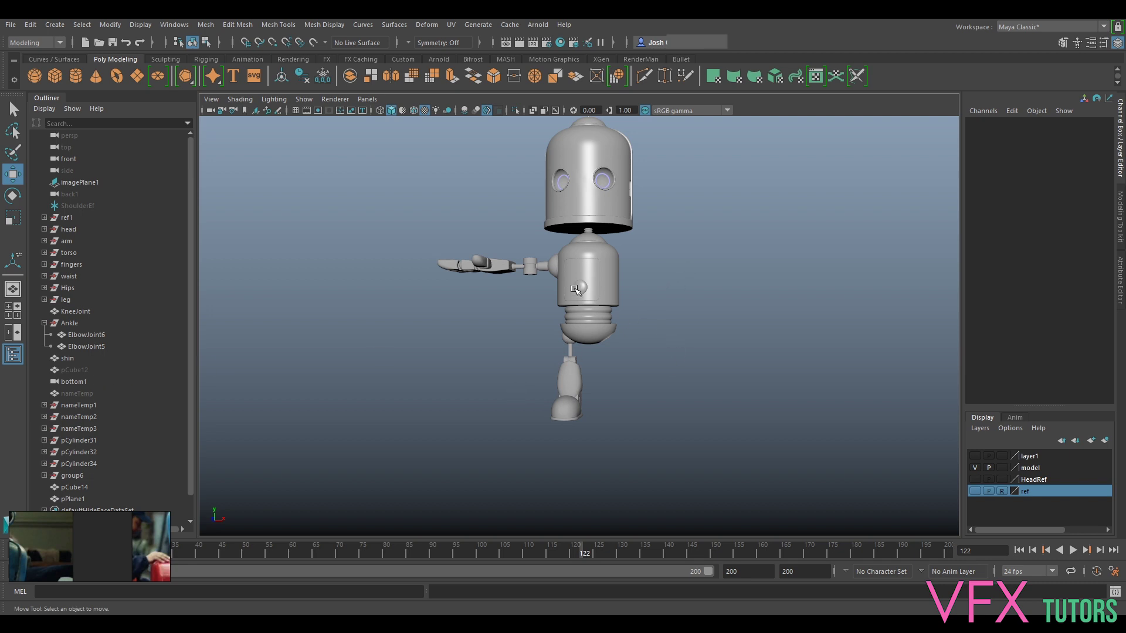
Combine the arm and fingers groups into one new group.
scroll(623, 347, up, 5)
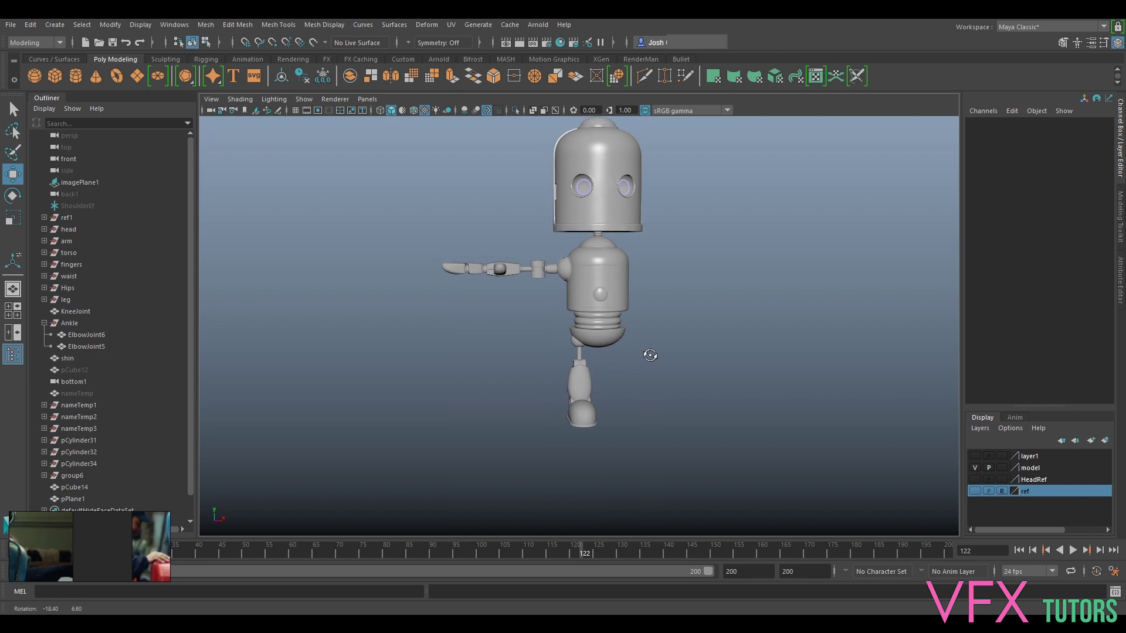
alt+drag(604, 311, 478, 356)
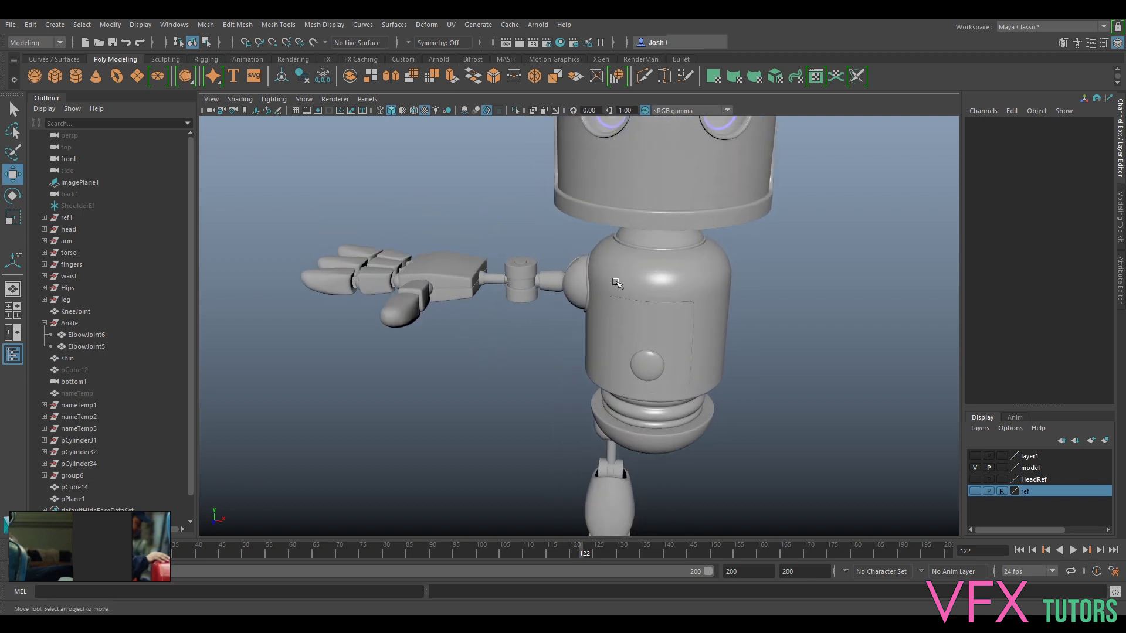
click(585, 284)
click(66, 241)
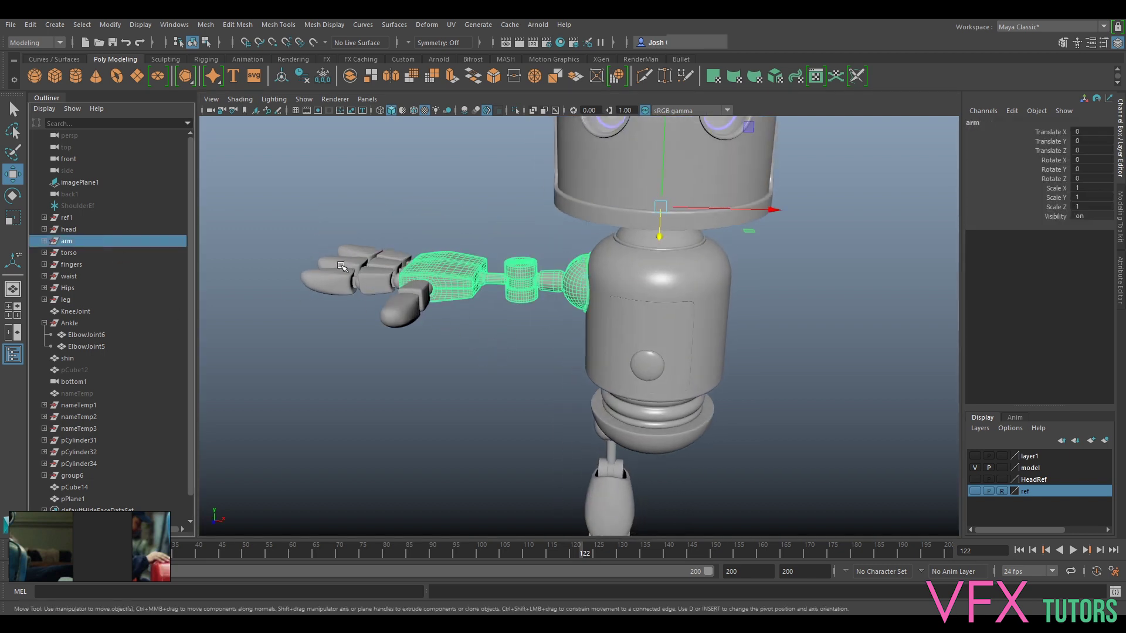
drag(289, 221, 500, 318)
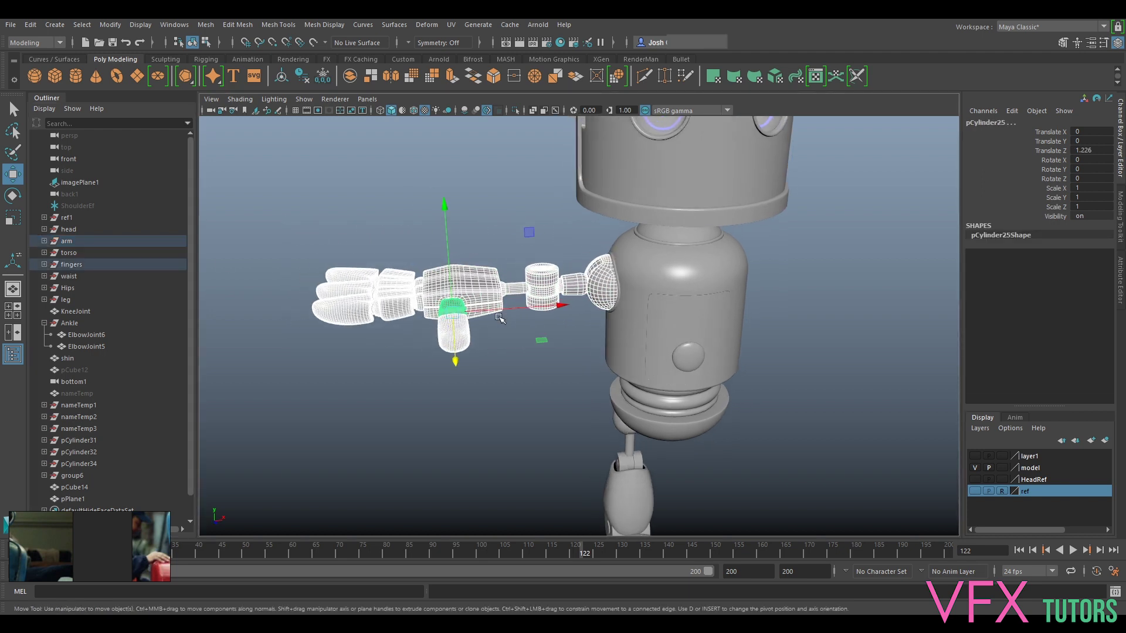
click(87, 241)
ctrl+click(85, 263)
alt+drag(244, 348, 319, 302)
key(ctrl+g)
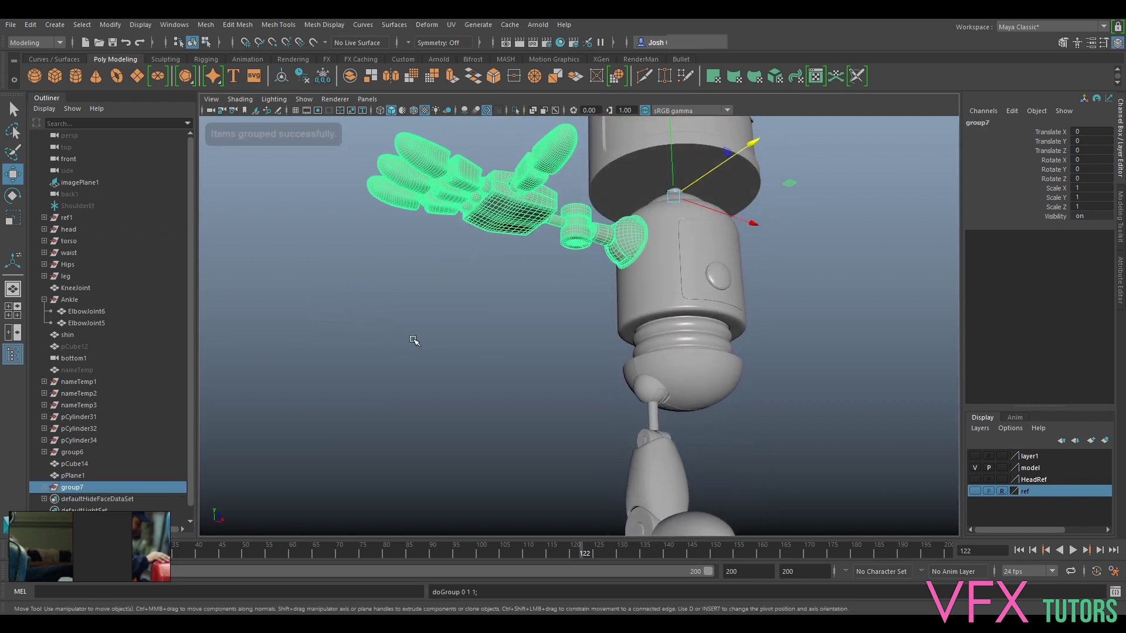
Duplicate the combined arm group and mirror the copy by setting its Scale X to -1.
alt+drag(393, 340, 556, 383)
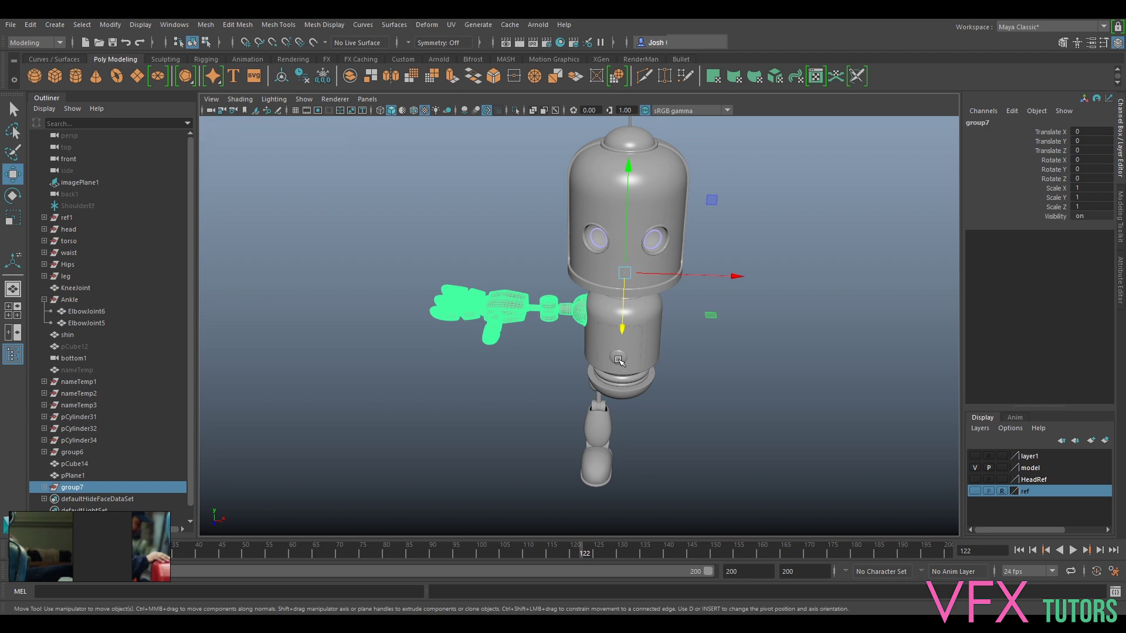
key(ctrl+g)
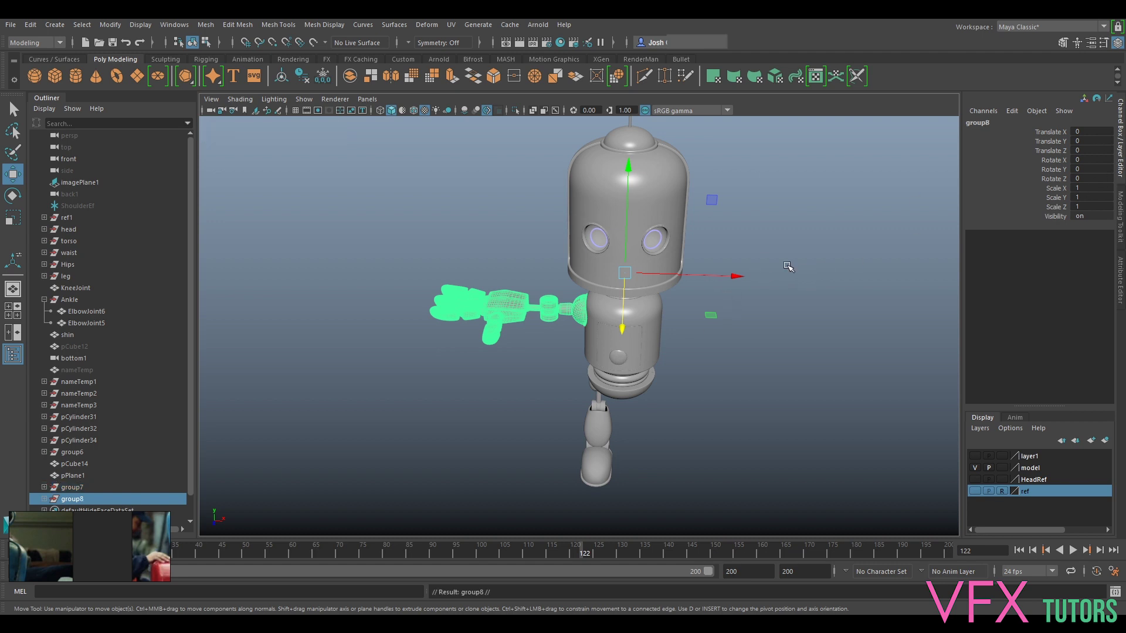
click(1087, 188)
text(-1)
key(Return)
alt+drag(749, 391, 739, 372)
click(739, 372)
Group all the leg, knee, shin, ankle and foot parts together, leaving out the hips.
alt+middle_drag(729, 381, 722, 362)
scroll(721, 362, up, 5)
alt+middle_drag(640, 472, 644, 363)
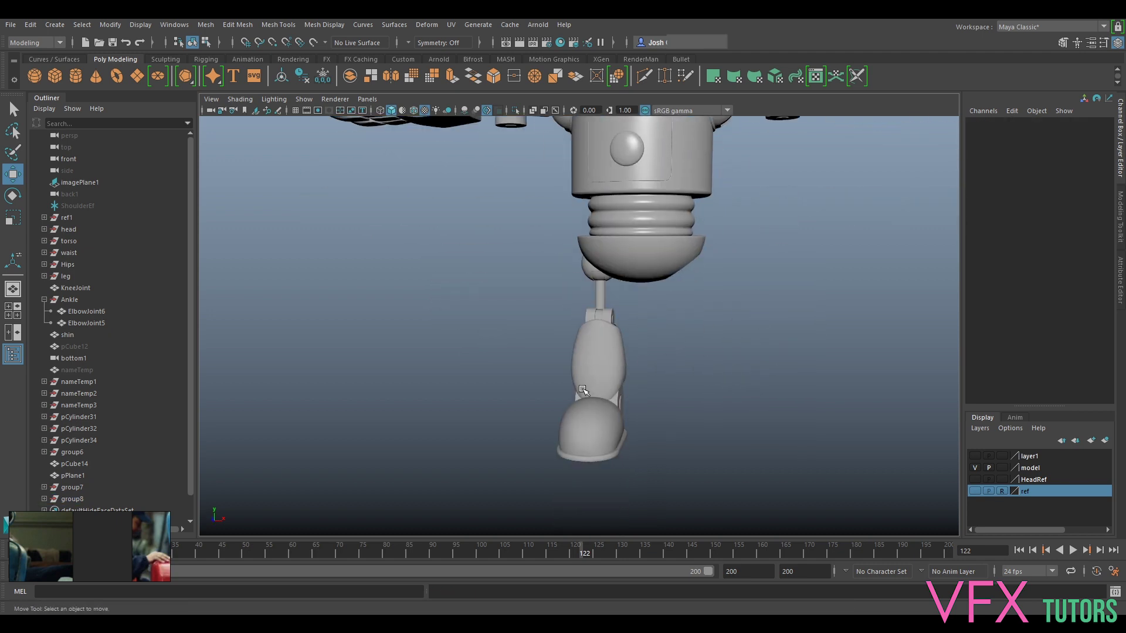
drag(513, 501, 630, 271)
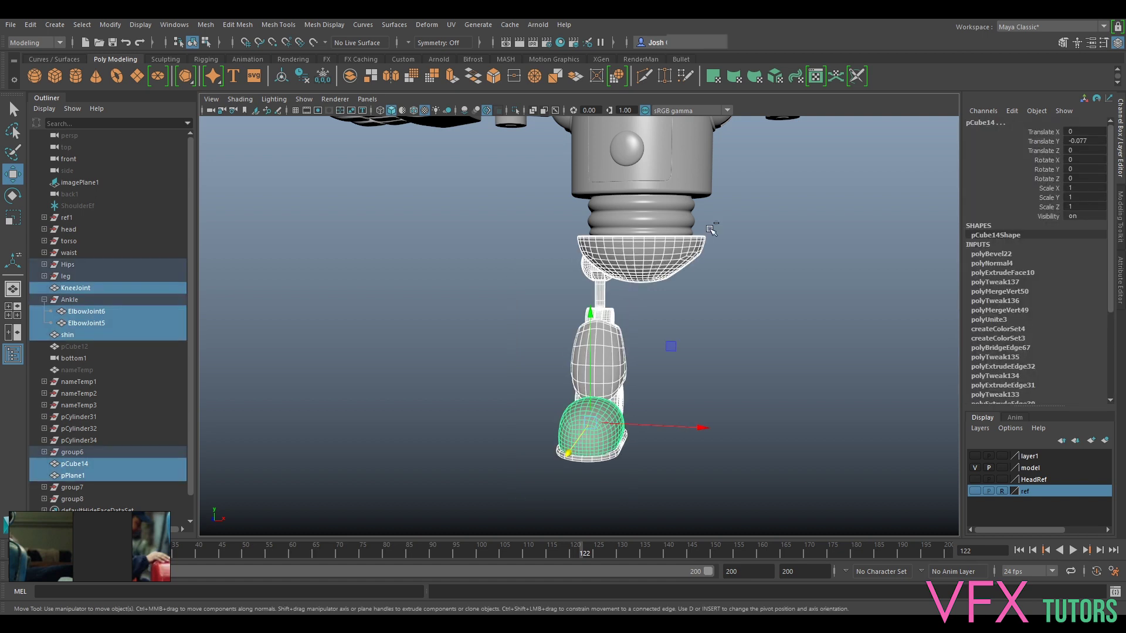
shift+click(693, 242)
alt+drag(669, 329, 683, 332)
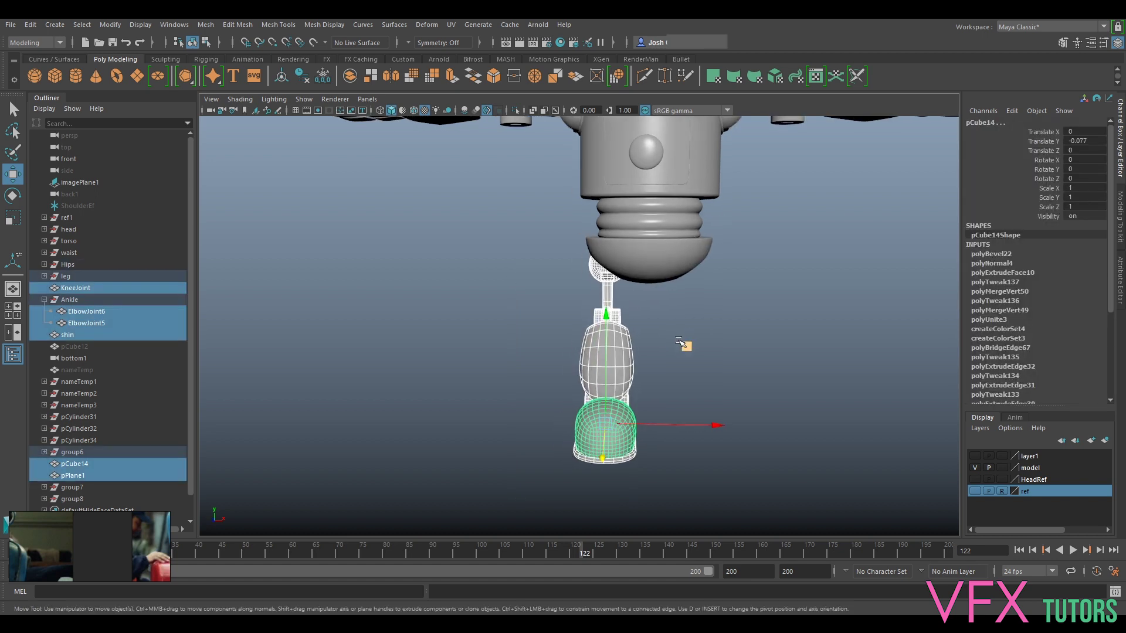
key(ctrl+g)
scroll(657, 285, down, 3)
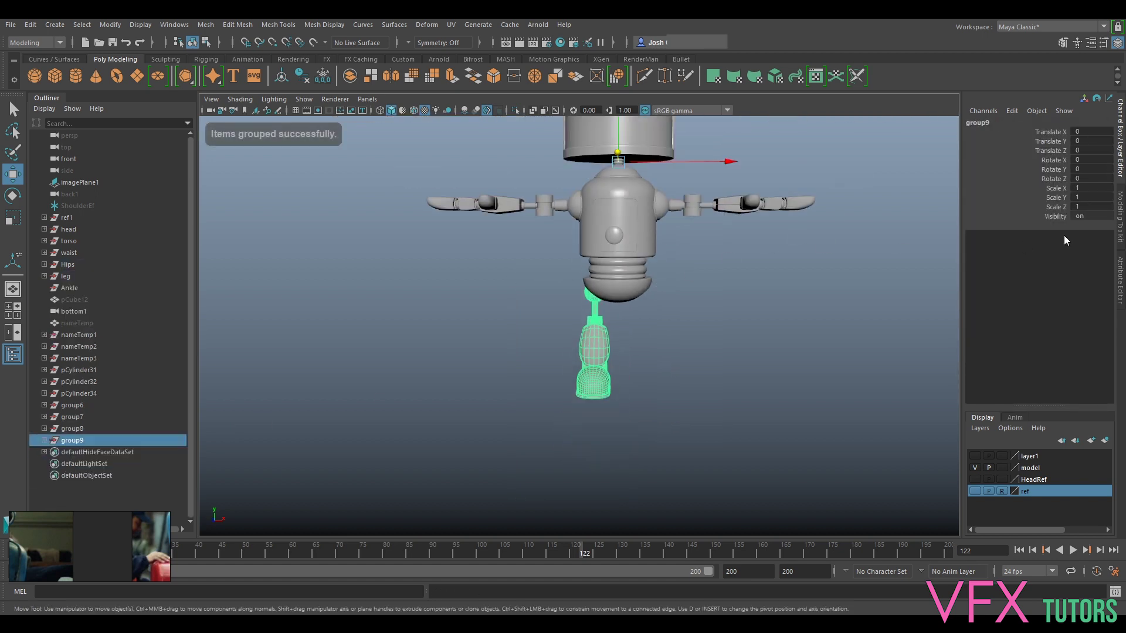
Duplicate the new leg group and mirror the copy by setting its Scale X to -1.
key(ctrl+g)
click(1094, 186)
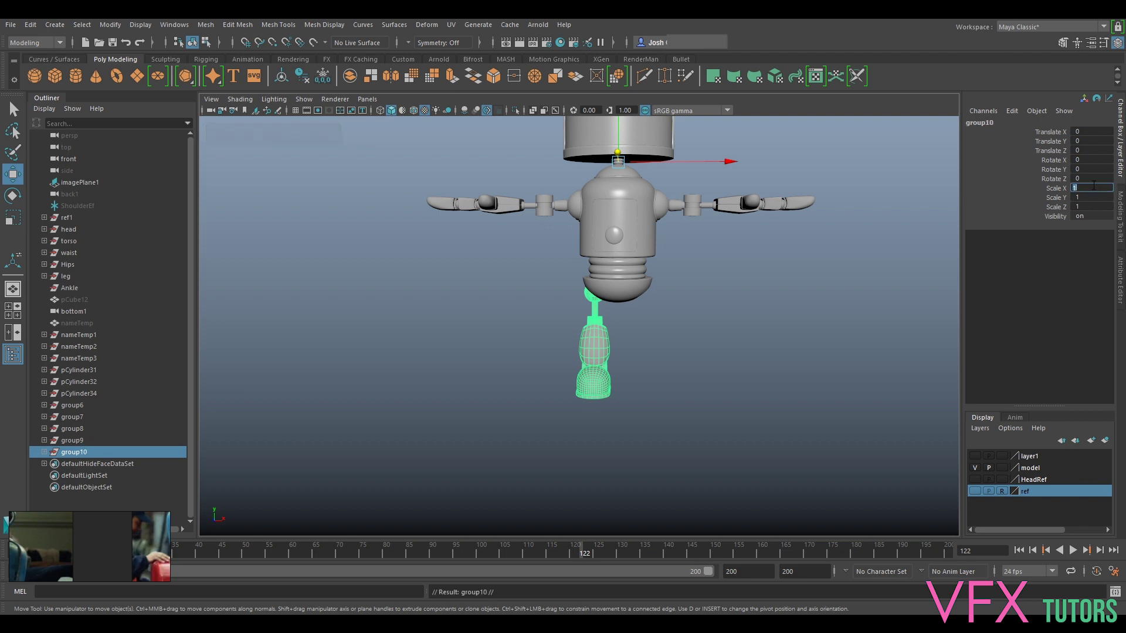
text(-1)
key(Return)
click(868, 337)
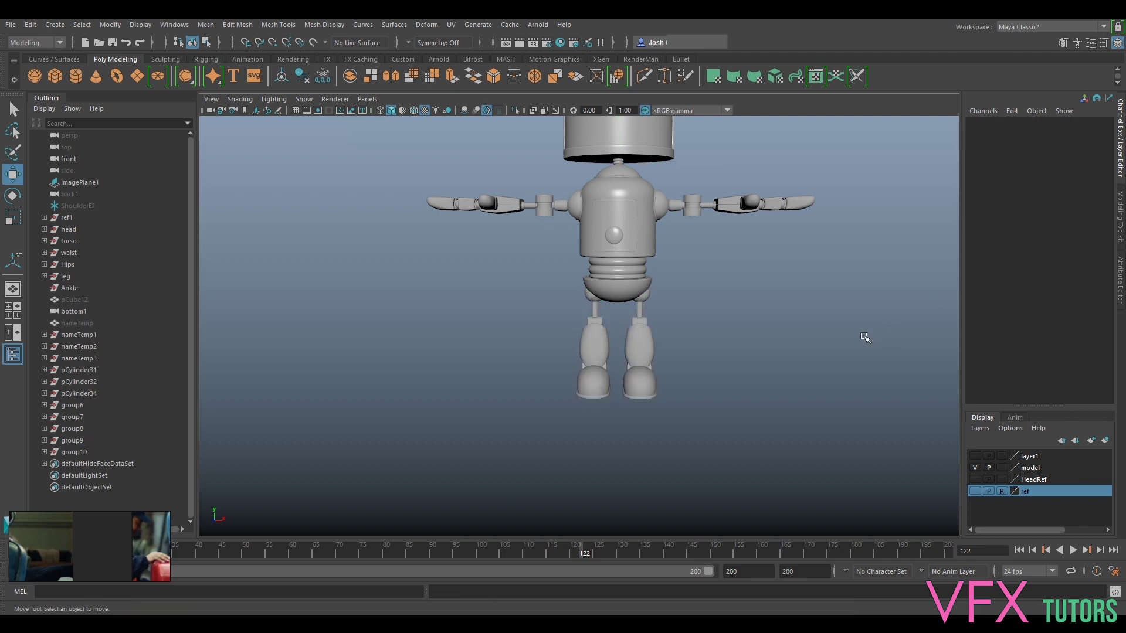
alt+drag(736, 335, 671, 321)
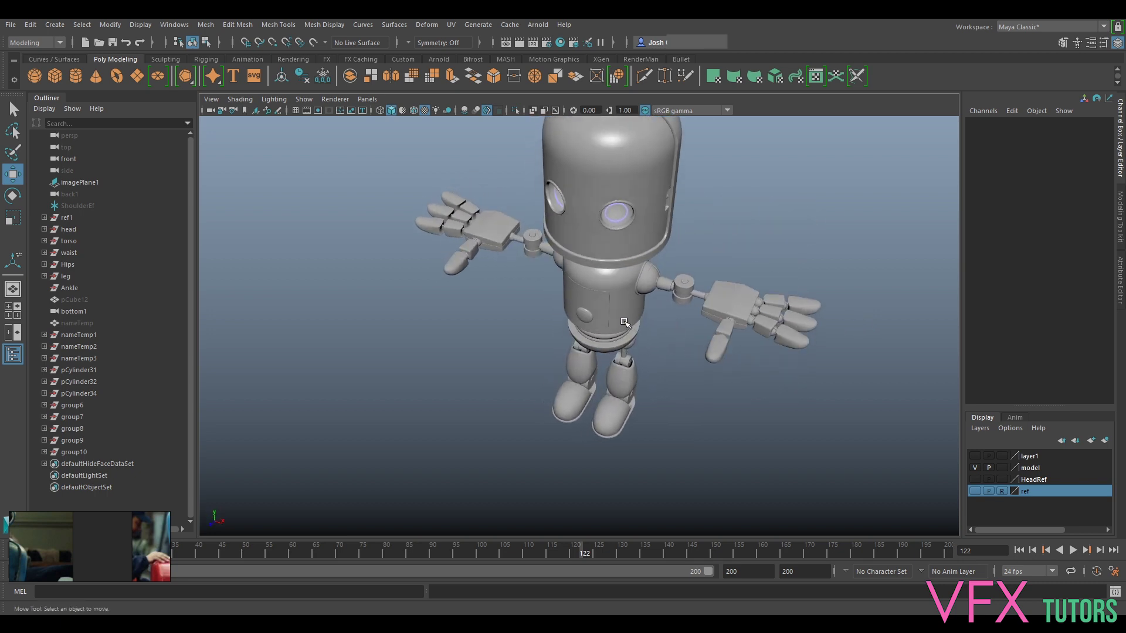
Inspect the mirrored robot from the front and from below, checking both arms, legs and the lettering on the soles.
scroll(646, 334, down, 4)
alt+drag(672, 361, 691, 330)
alt+middle_drag(691, 330, 621, 401)
scroll(621, 400, up, 3)
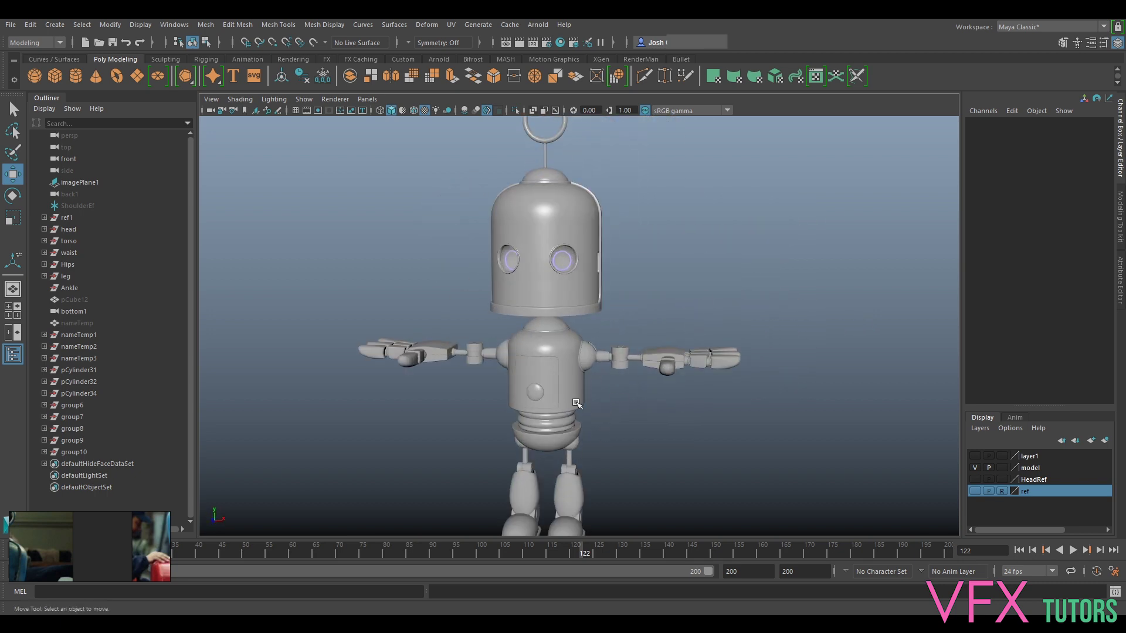
scroll(692, 358, down, 3)
alt+drag(684, 390, 639, 372)
scroll(639, 371, up, 5)
alt+middle_drag(624, 392, 654, 358)
Flip the lettered sole of the mirrored foot by setting its Rotate X to 180.
click(598, 359)
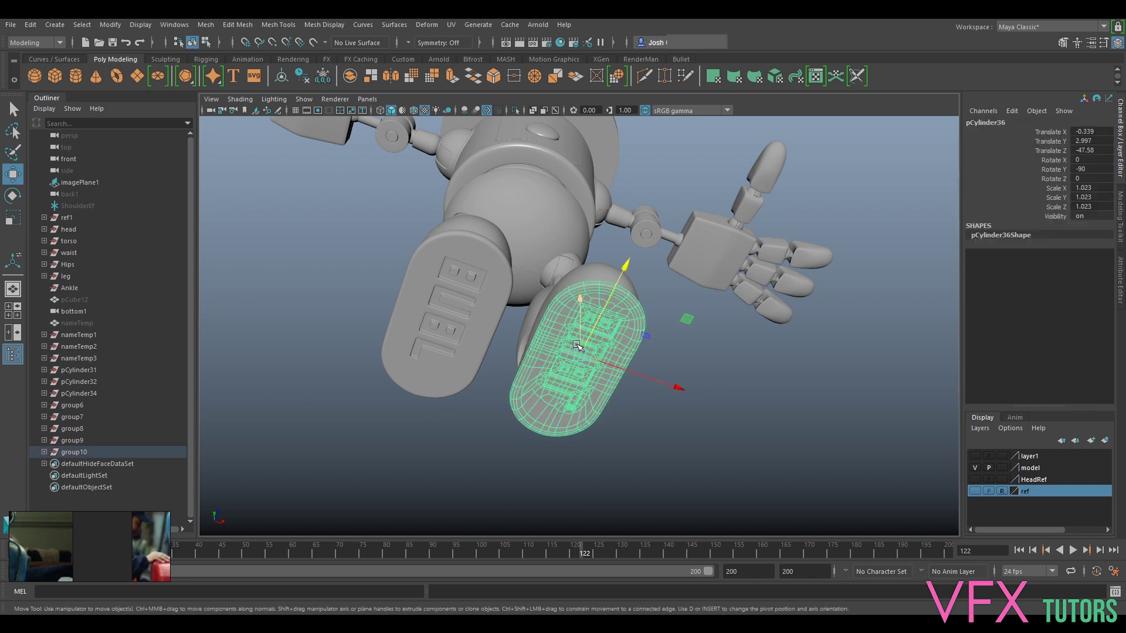
alt+drag(629, 380, 673, 390)
scroll(668, 428, up, 4)
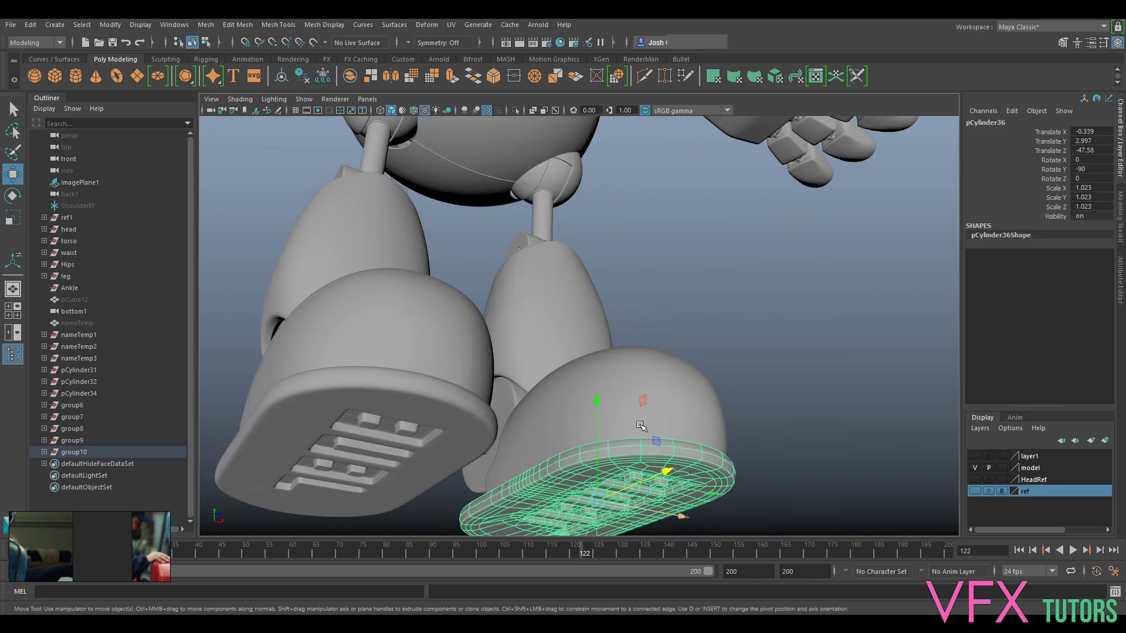
scroll(643, 364, up, 3)
scroll(596, 326, down, 3)
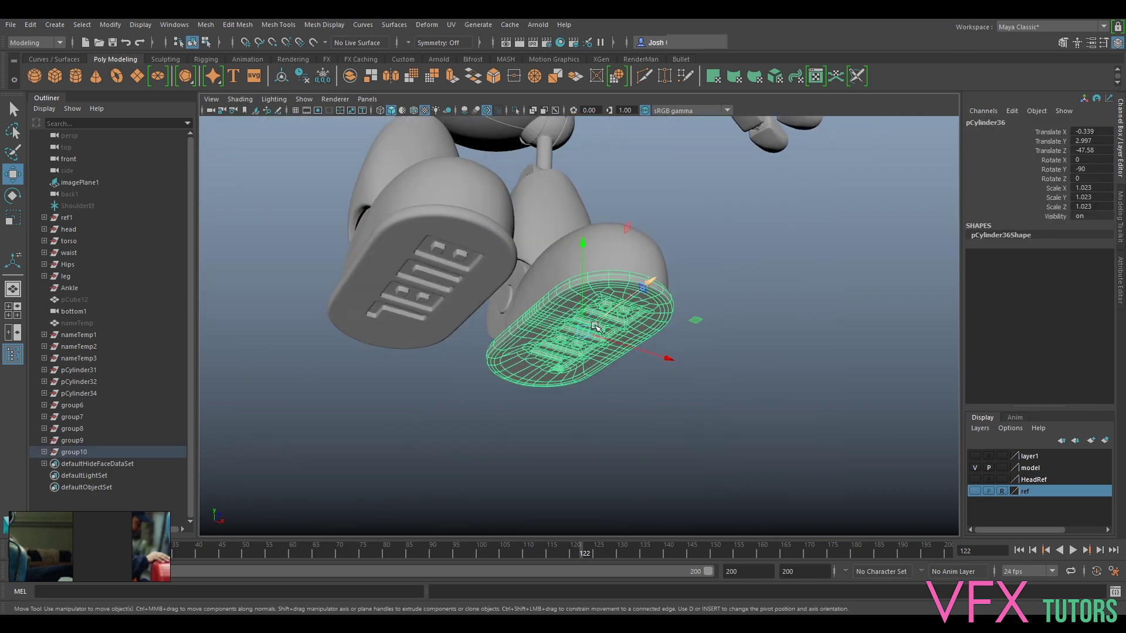
key(e)
drag(506, 358, 719, 263)
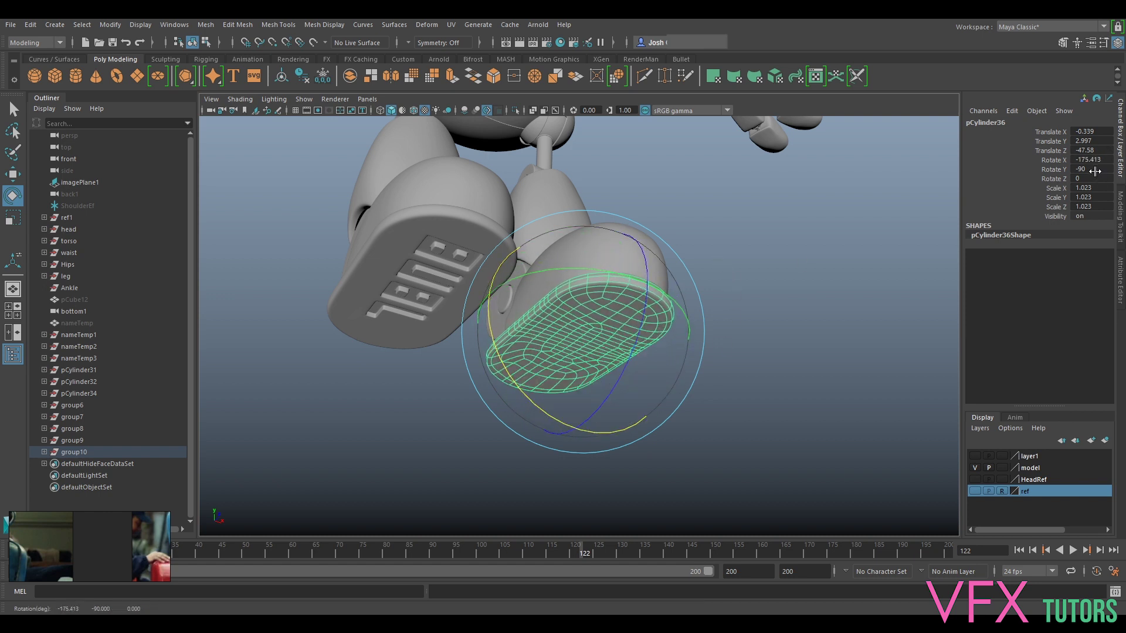
key(ctrl+z)
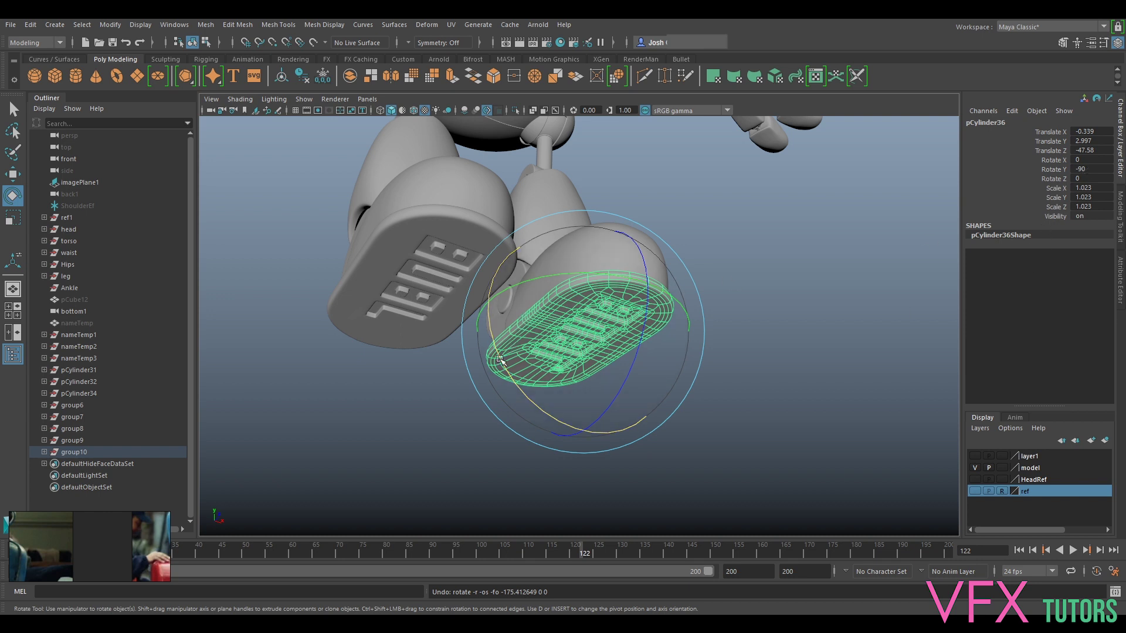
drag(586, 431, 616, 397)
double_click(1094, 159)
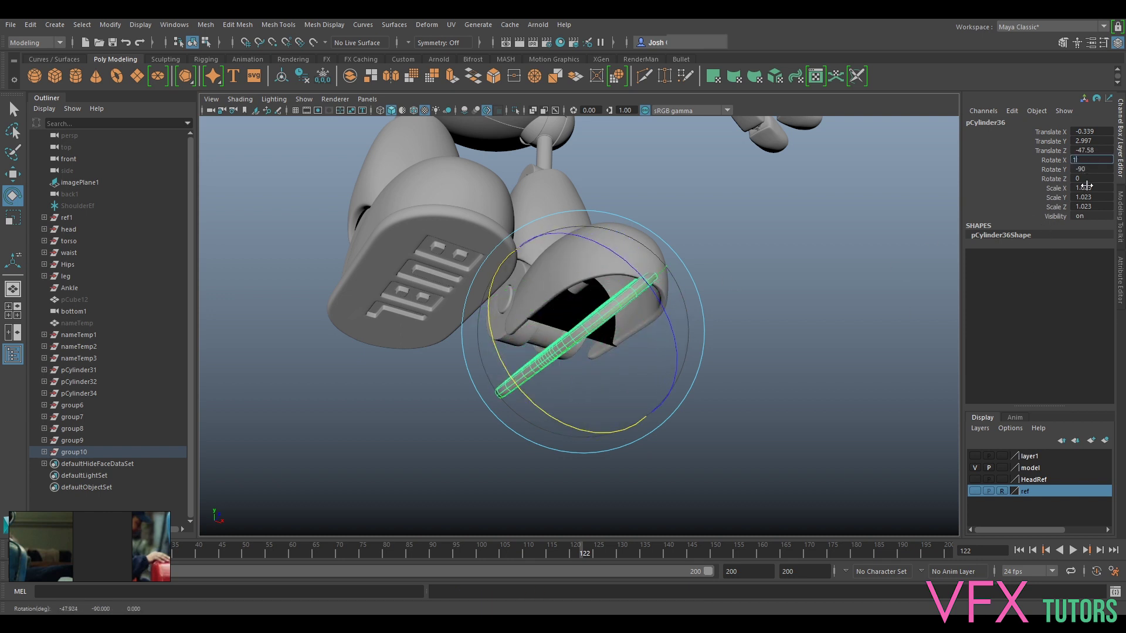
text(180)
key(Return)
Raise the flipped sole to a Translate Y of about 3.709 so it sits against the mirrored foot.
click(821, 310)
alt+drag(751, 322, 762, 361)
click(646, 447)
key(w)
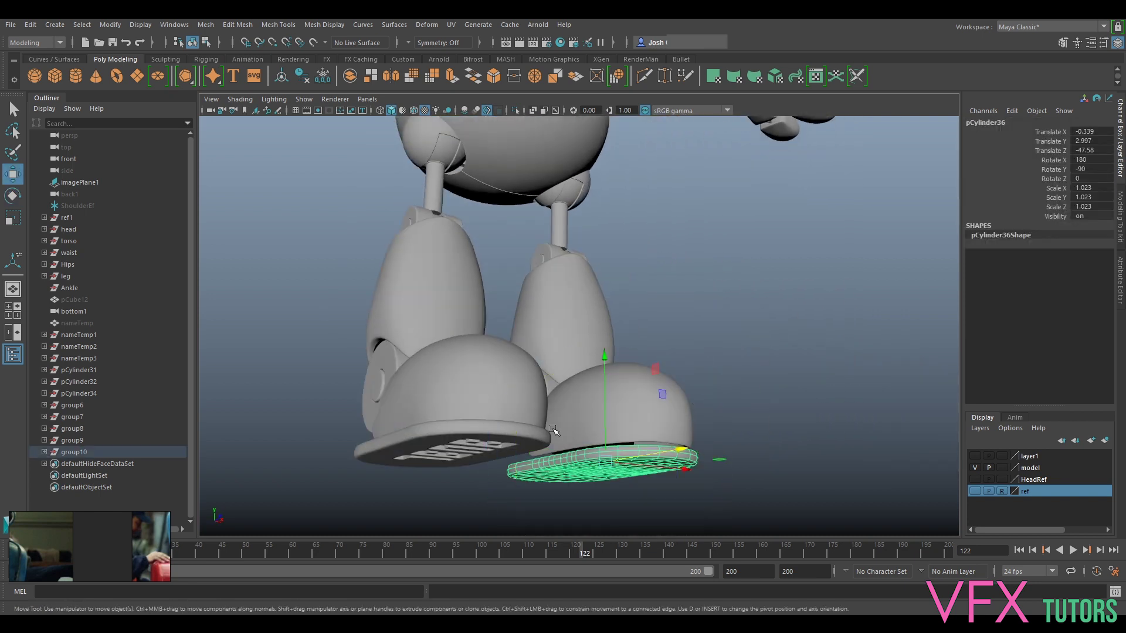
drag(612, 418, 744, 264)
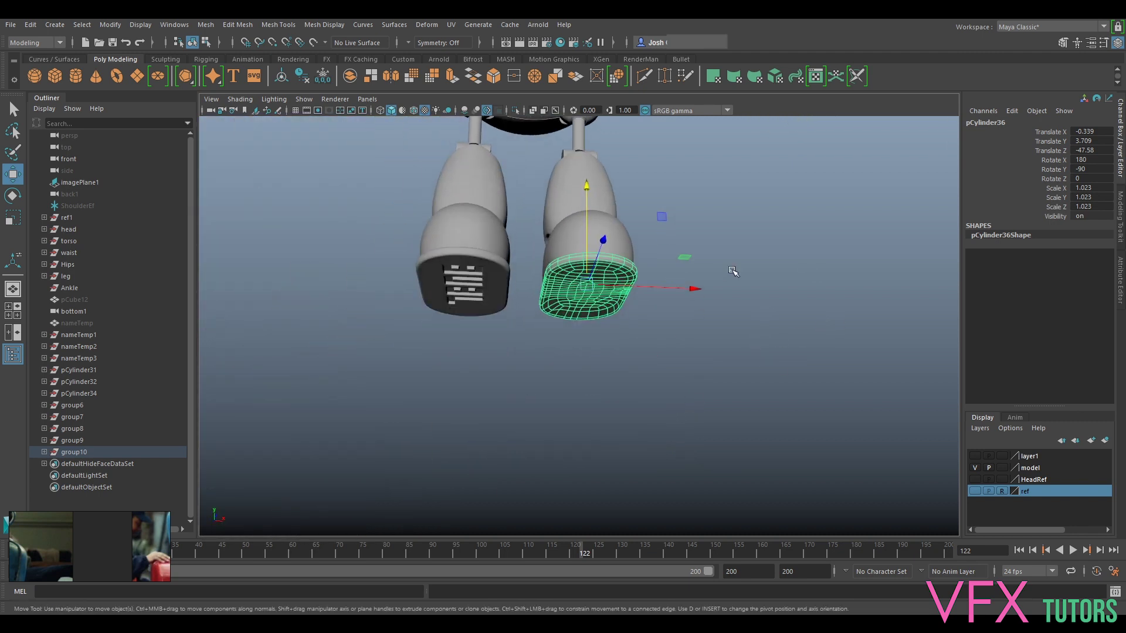
click(745, 269)
Review the whole robot from the front and from a low angle, including the mirrored arm, leg and foot.
alt+drag(724, 354, 709, 457)
alt+right_drag(668, 429, 666, 387)
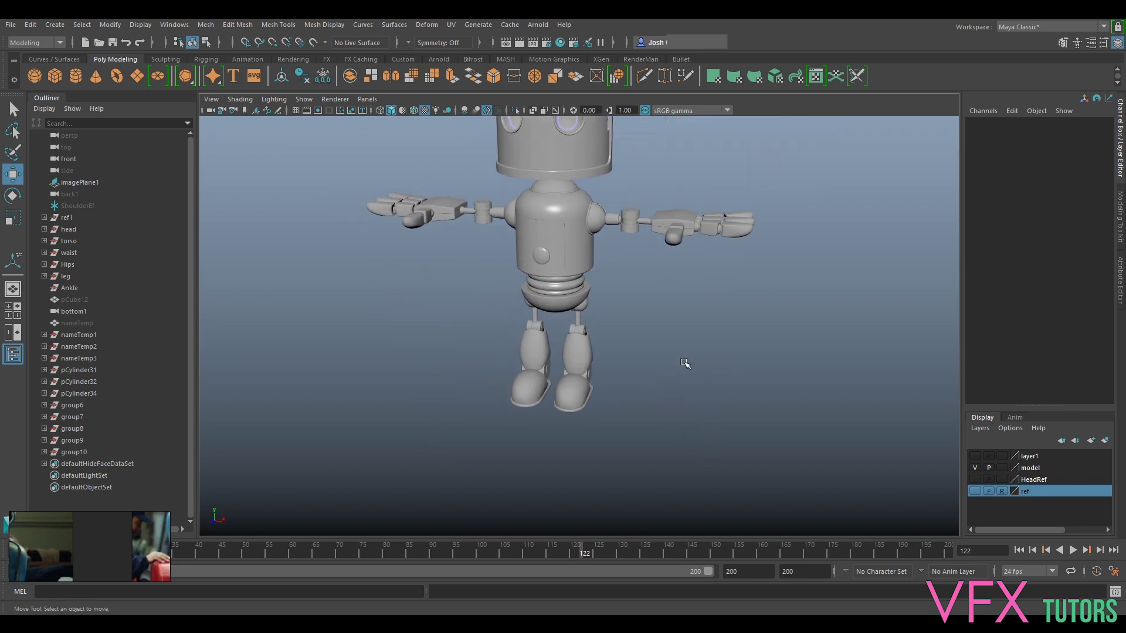
alt+drag(670, 347, 737, 393)
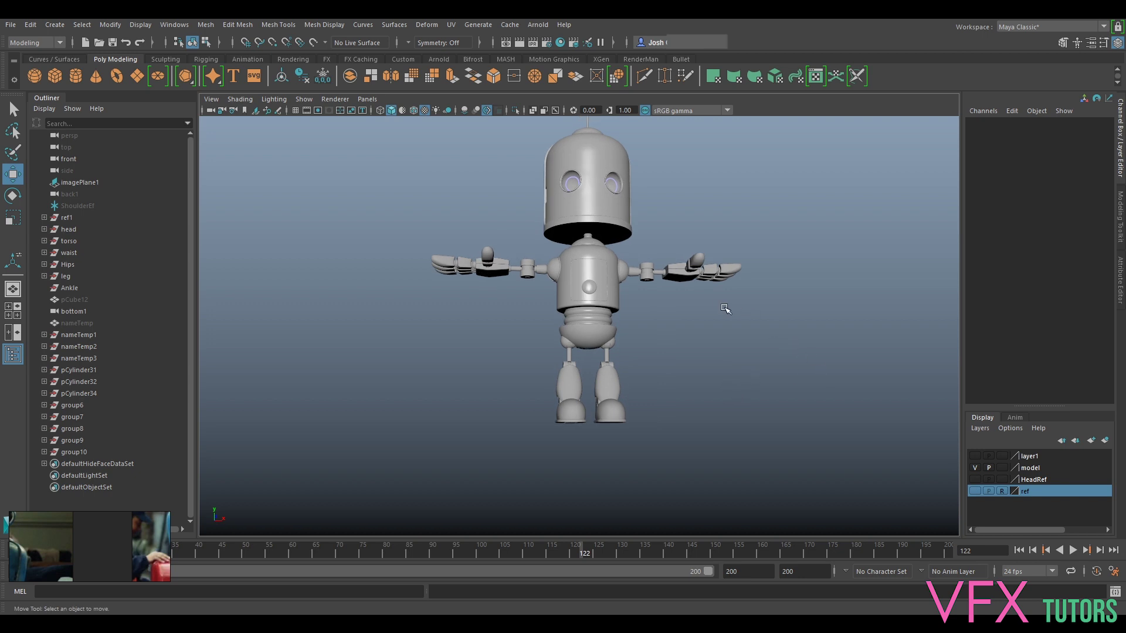
alt+middle_drag(737, 310, 713, 333)
scroll(701, 331, up, 3)
alt+drag(701, 381, 675, 393)
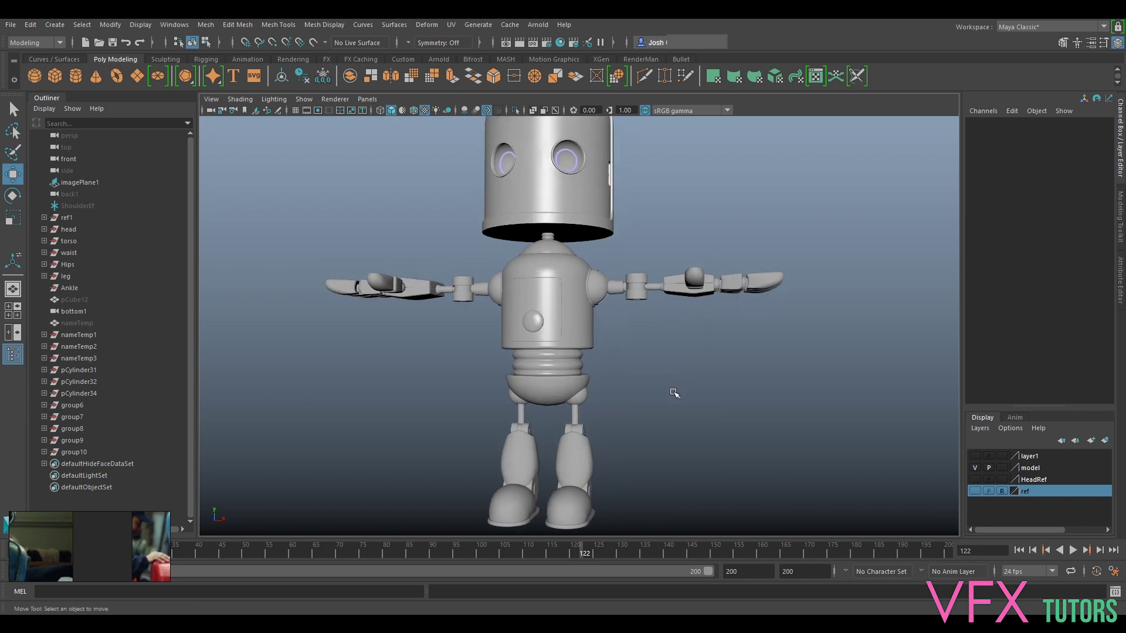